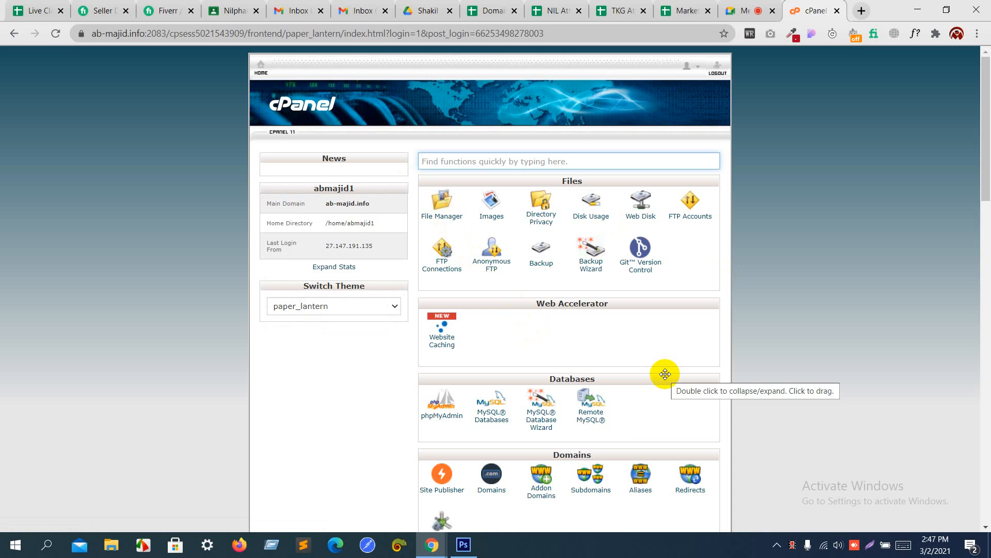
Step: Show cPanel's Subdomains list with nil.ab-majid.info and web.ab-majid.info, then open a blank browser tab
{"action": "left_click", "coordinate": [593, 490]}
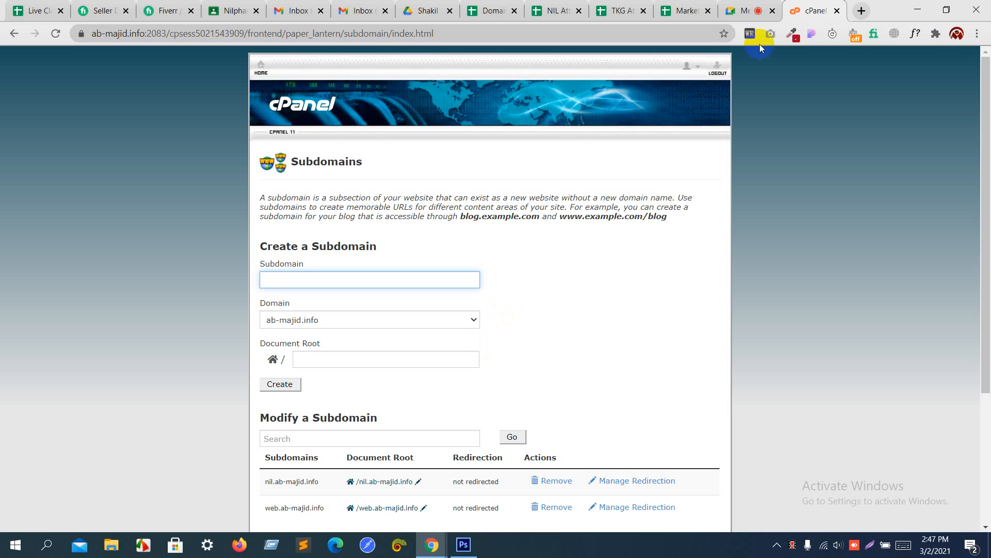
{"action": "left_click", "coordinate": [861, 11]}
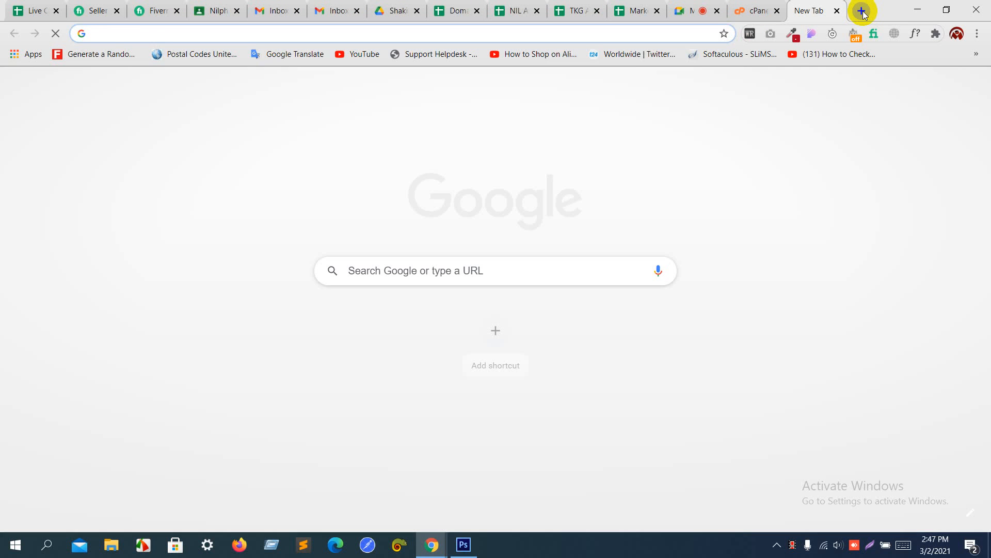
Step: Load the nil.ab-majid.info site in the new tab
{"action": "type", "text": "ni"}
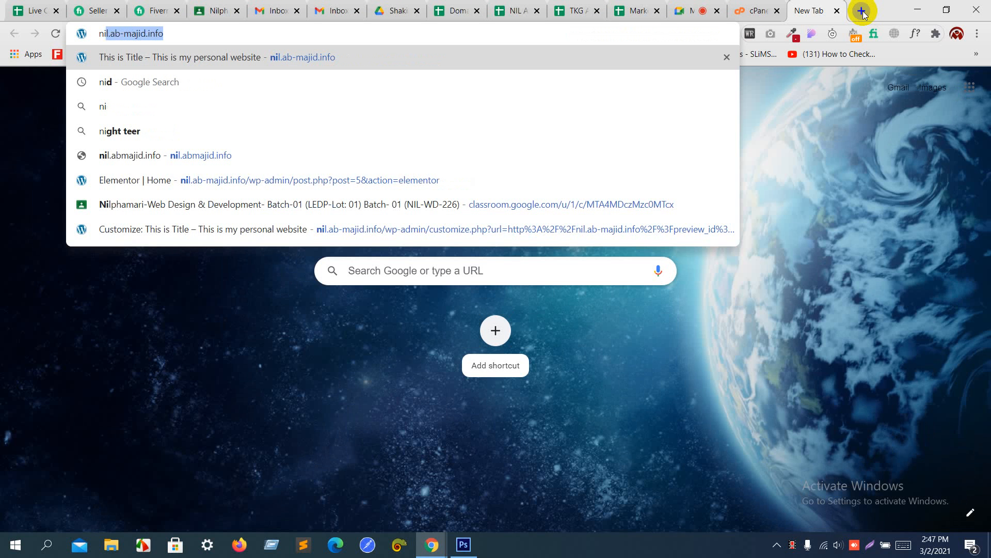
{"action": "key", "text": "Return"}
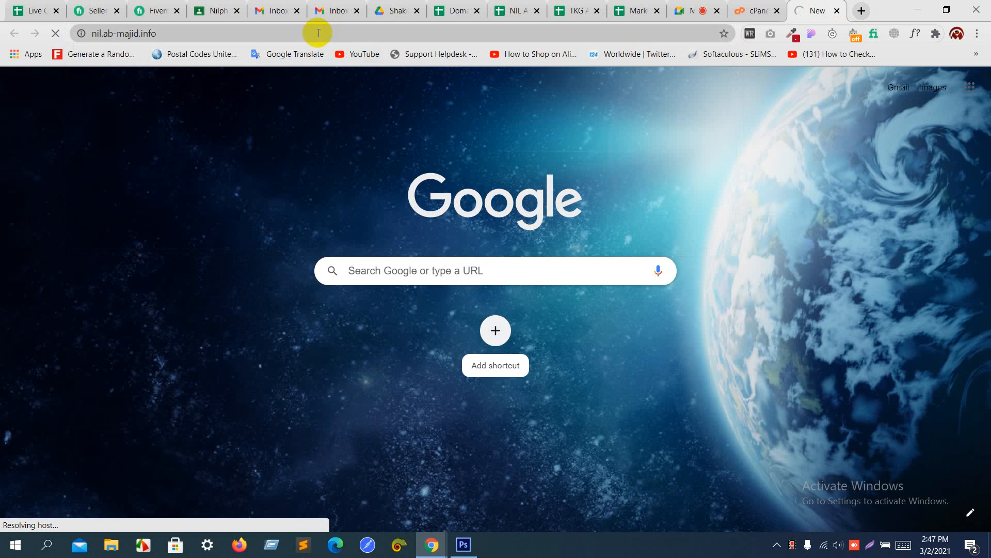
{"action": "left_click", "coordinate": [194, 33]}
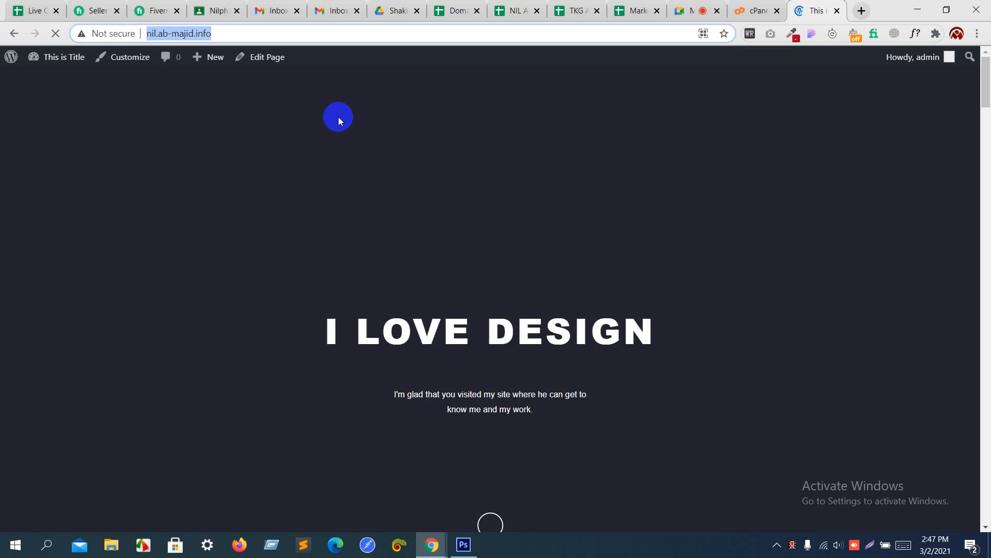
Step: Browse the homepage's photo grid, web design cards and Photography section, then switch to Photoshop
{"action": "scroll", "coordinate": [407, 324], "scroll_direction": "down", "scroll_amount": 20}
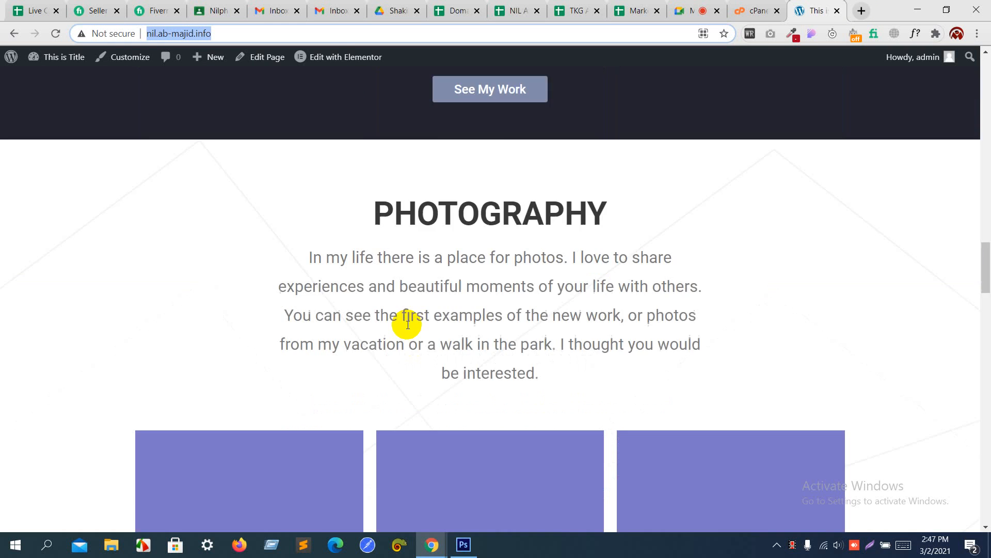
{"action": "scroll", "coordinate": [408, 324], "scroll_direction": "down", "scroll_amount": 15}
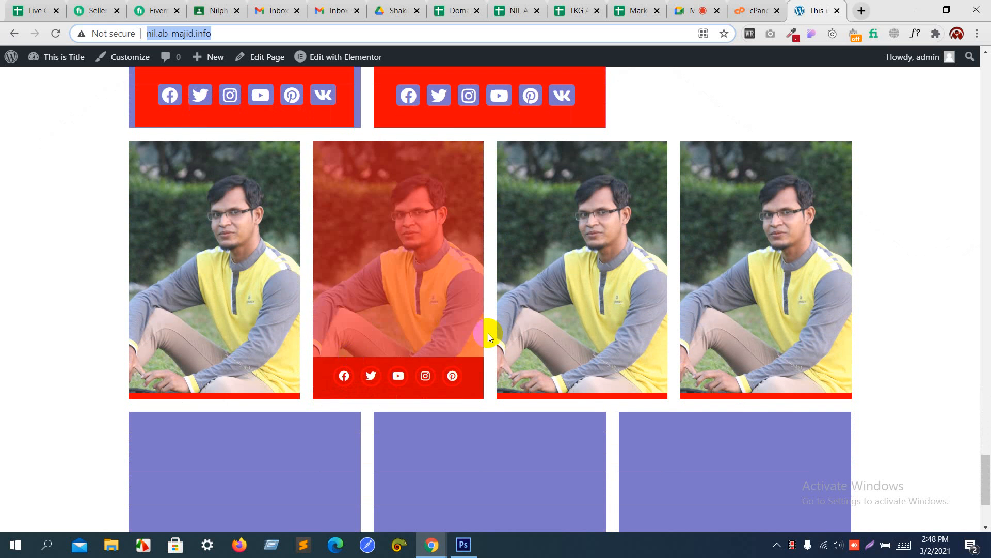
{"action": "scroll", "coordinate": [544, 325], "scroll_direction": "down", "scroll_amount": 3}
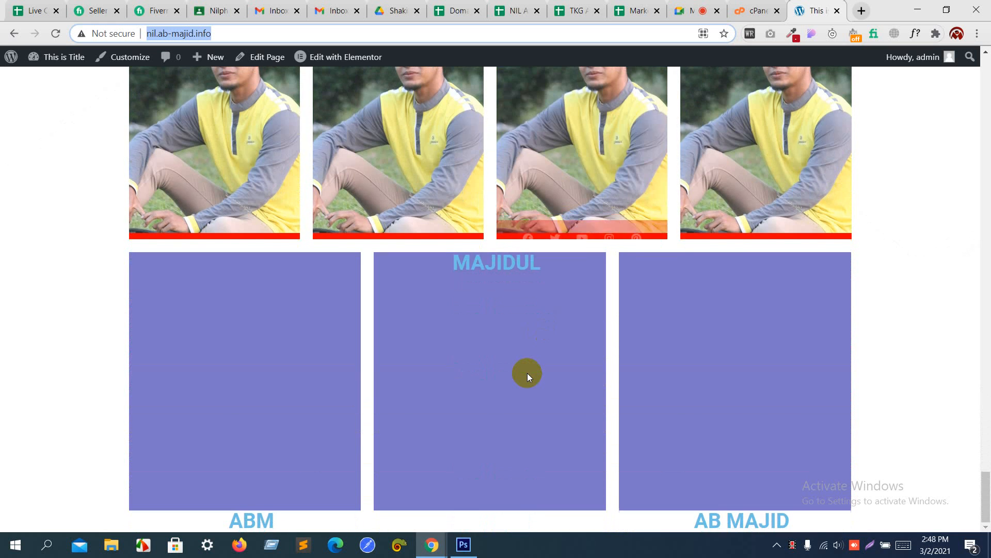
{"action": "mouse_move", "coordinate": [837, 122]}
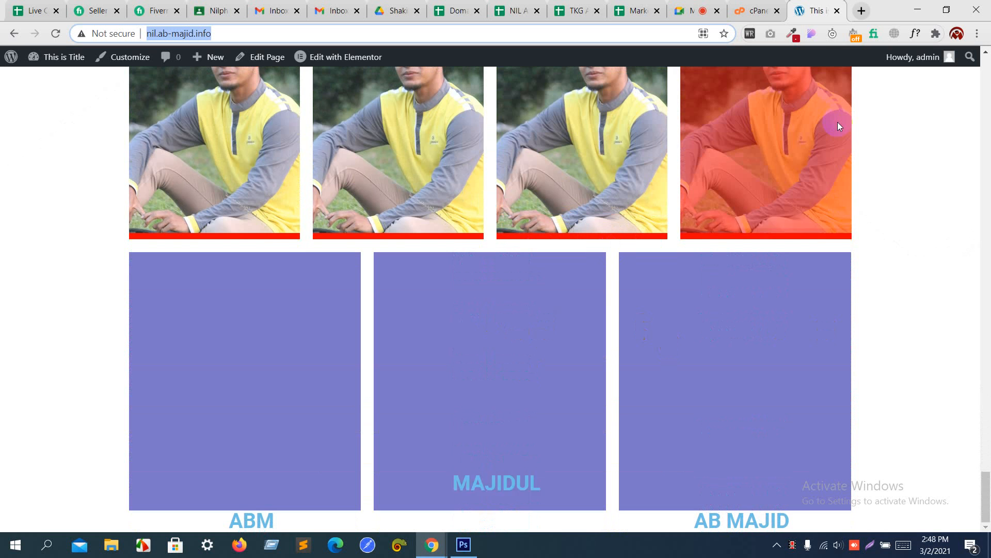
{"action": "scroll", "coordinate": [837, 124], "scroll_direction": "up", "scroll_amount": 10}
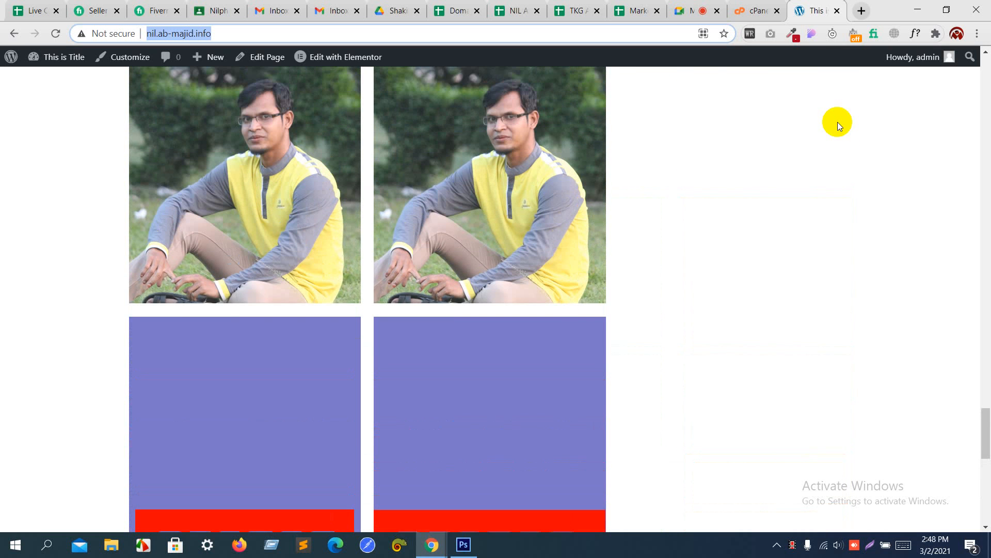
{"action": "mouse_move", "coordinate": [259, 297]}
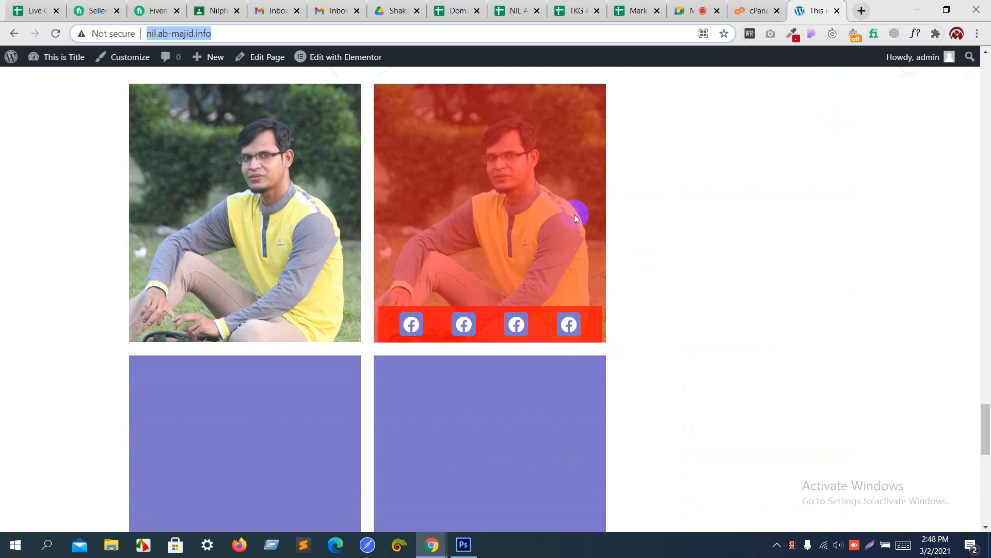
{"action": "scroll", "coordinate": [634, 216], "scroll_direction": "up", "scroll_amount": 2}
{"action": "scroll", "coordinate": [634, 217], "scroll_direction": "up", "scroll_amount": 3}
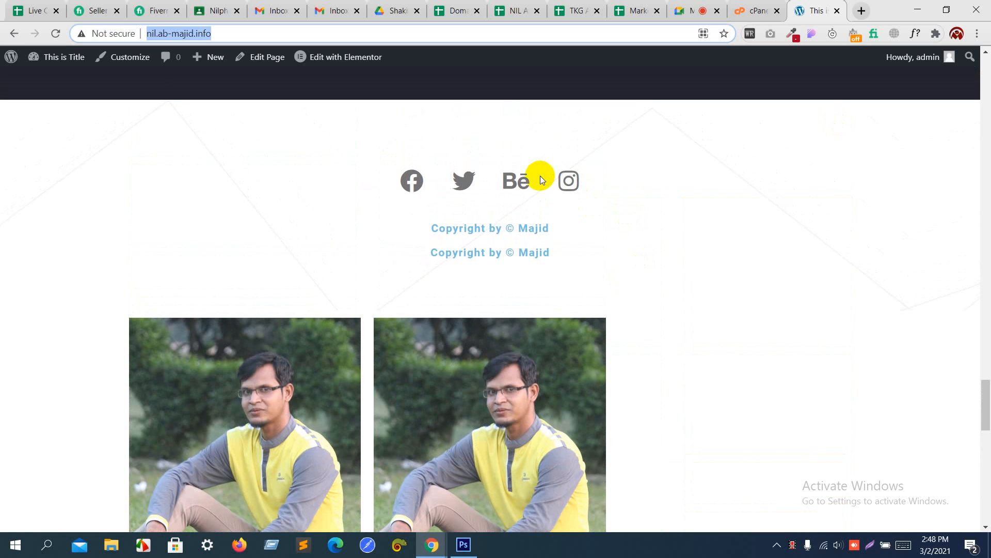
{"action": "scroll", "coordinate": [540, 175], "scroll_direction": "up", "scroll_amount": 2}
{"action": "scroll", "coordinate": [540, 176], "scroll_direction": "down", "scroll_amount": 6}
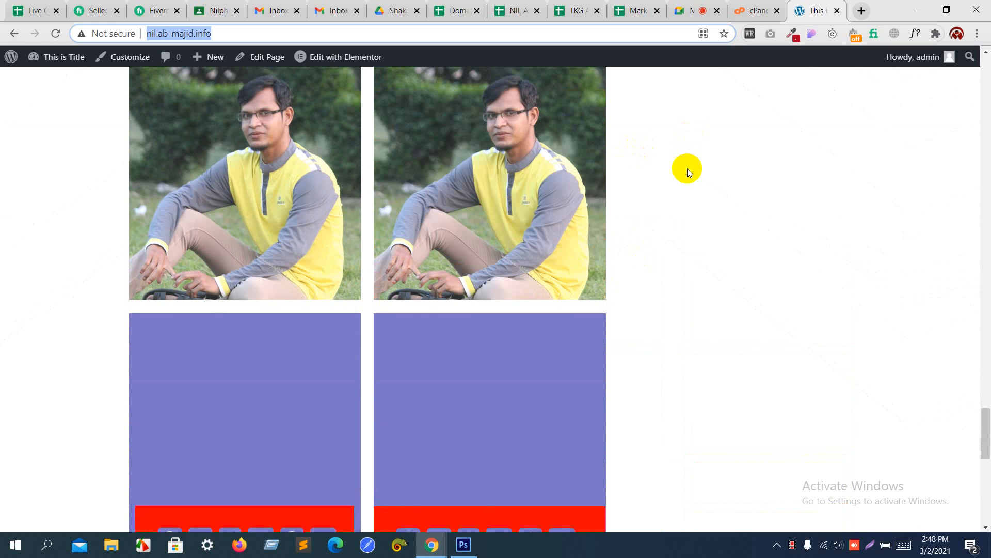
{"action": "scroll", "coordinate": [686, 169], "scroll_direction": "down", "scroll_amount": 10}
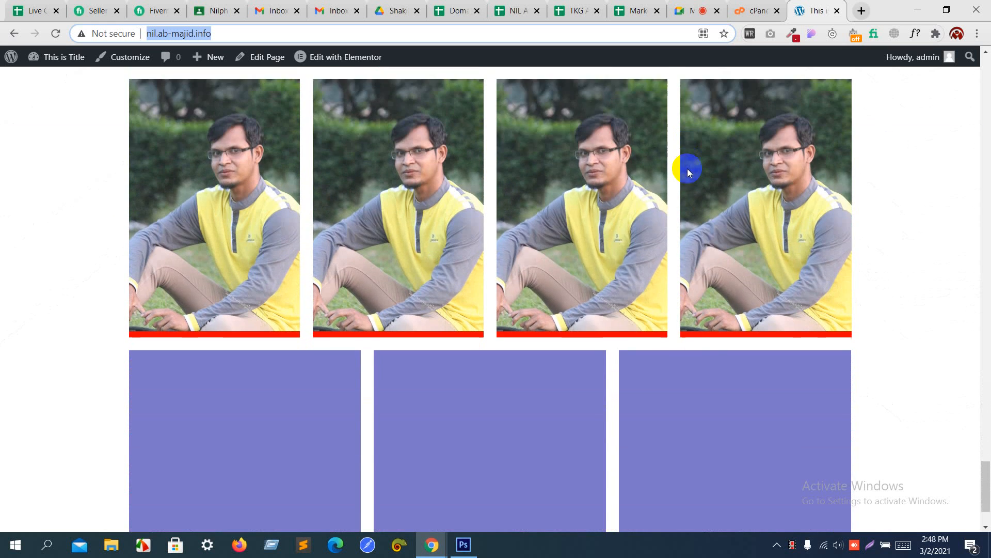
{"action": "mouse_move", "coordinate": [629, 203]}
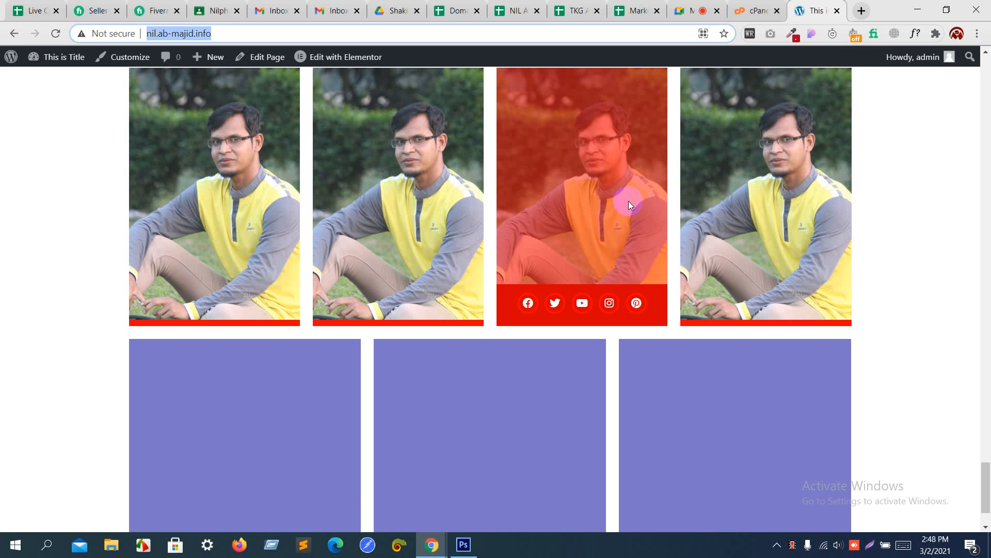
{"action": "scroll", "coordinate": [627, 201], "scroll_direction": "up", "scroll_amount": 20}
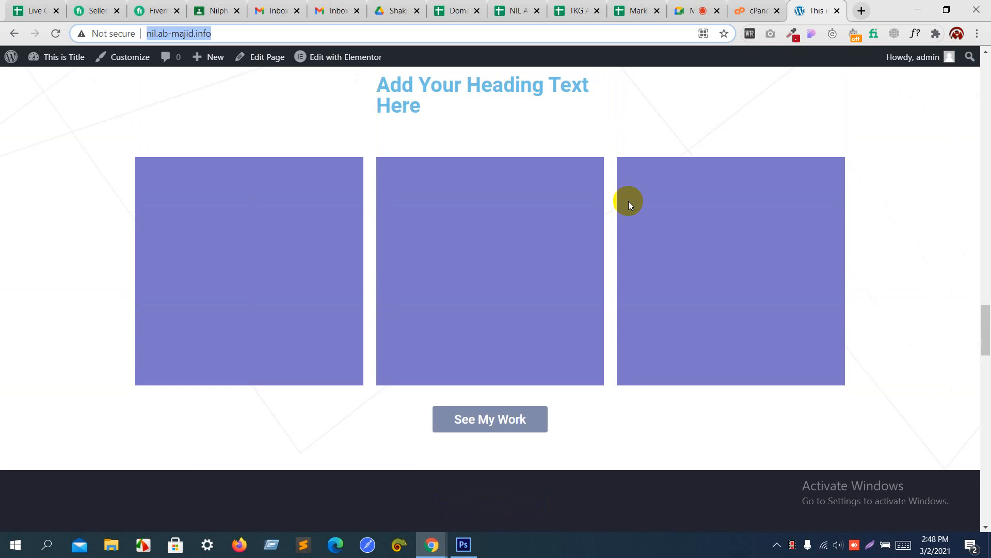
{"action": "scroll", "coordinate": [628, 200], "scroll_direction": "up", "scroll_amount": 10}
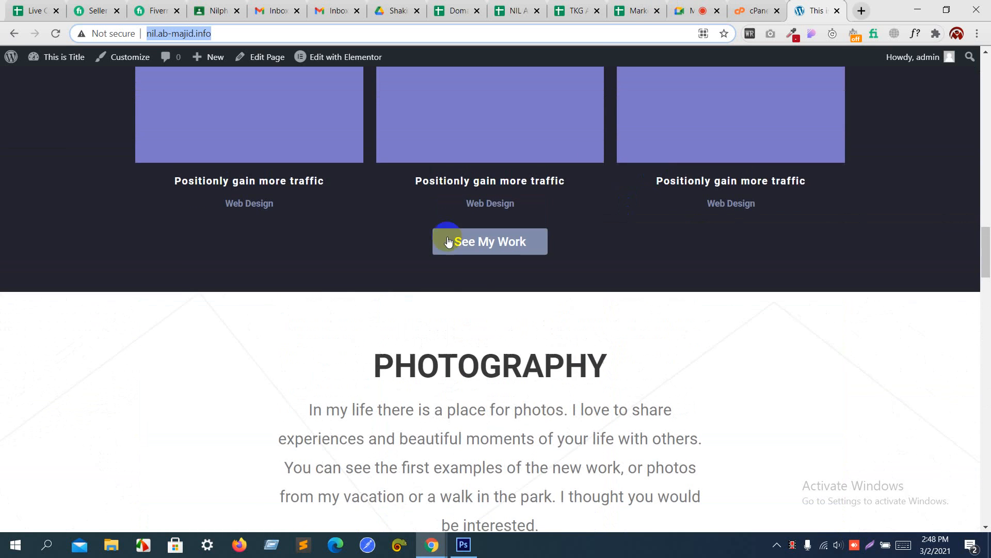
{"action": "left_click", "coordinate": [464, 544]}
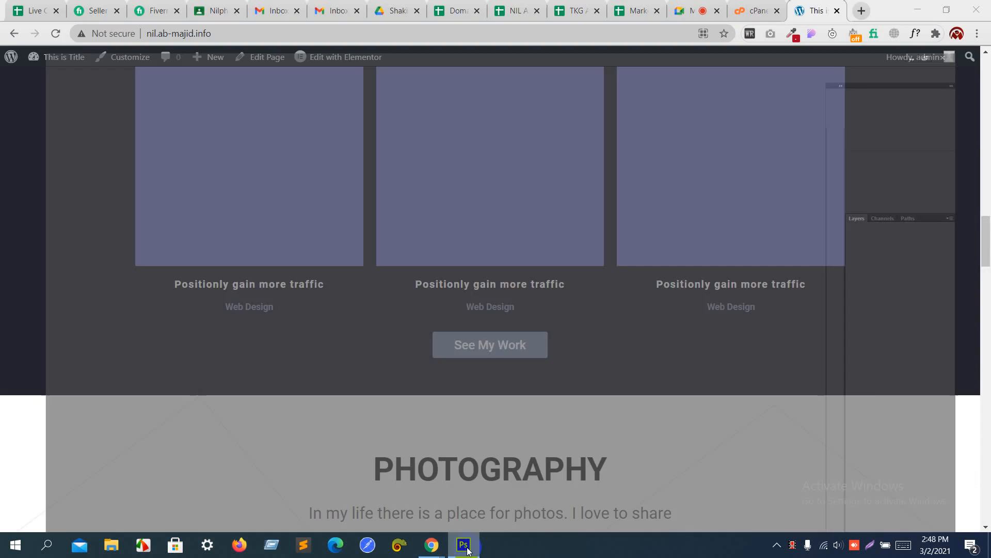
Step: Look over the General Announcements-02.psd canvas, then return to the Chrome WordPress homepage
{"action": "scroll", "coordinate": [492, 344], "scroll_direction": "down", "scroll_amount": 5}
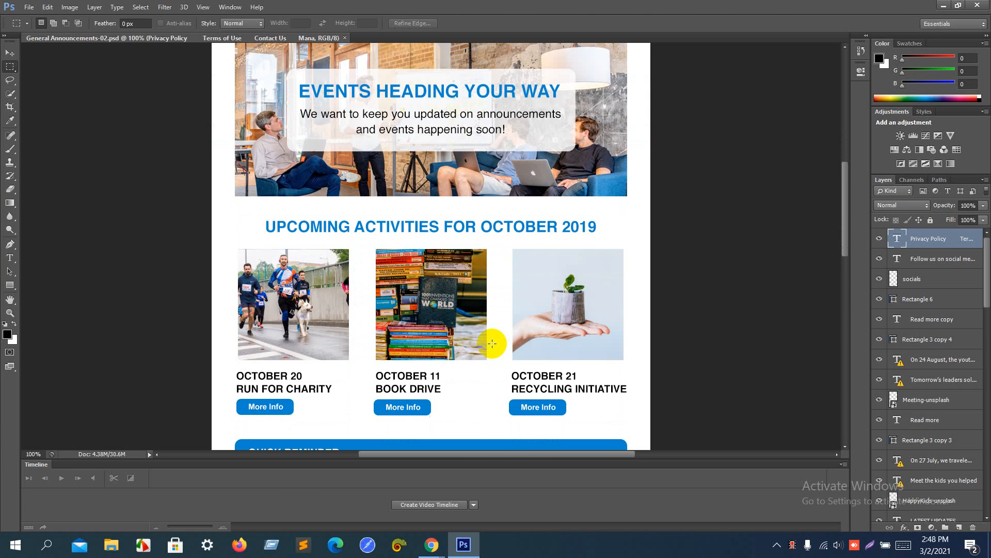
{"action": "key", "text": "alt+Tab"}
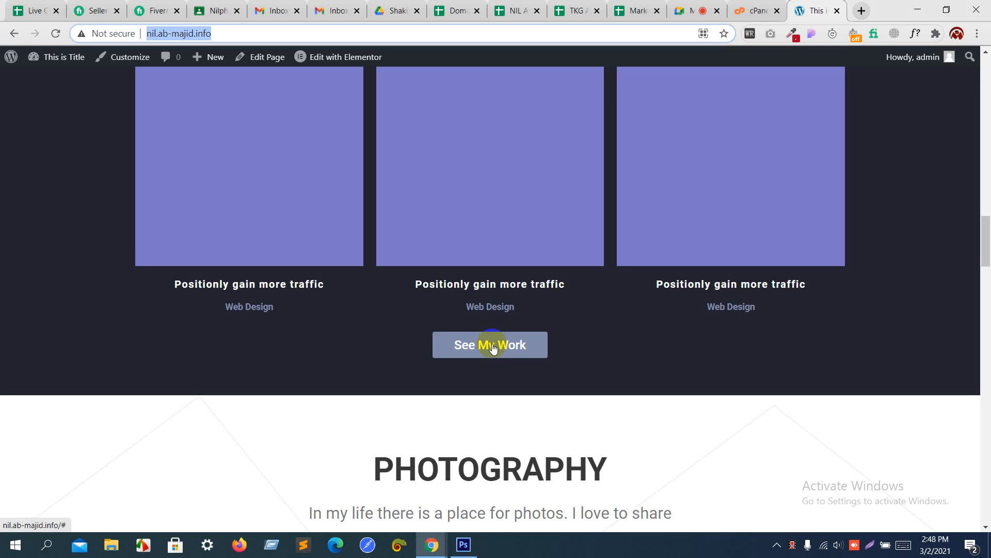
Step: Load more portfolio items and highlight the WHAT I DO heading and intro paragraphs
{"action": "left_click", "coordinate": [493, 345]}
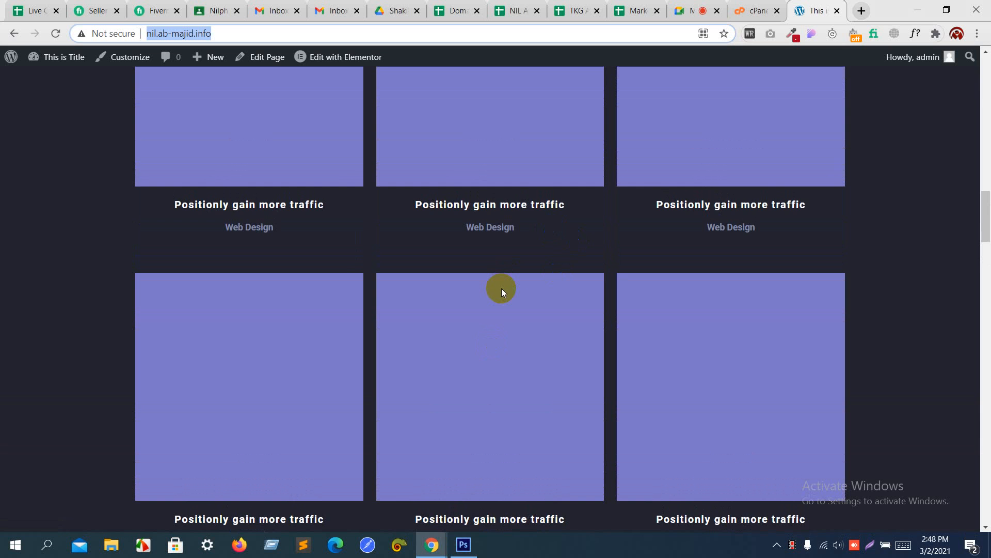
{"action": "scroll", "coordinate": [501, 292], "scroll_direction": "up", "scroll_amount": 12}
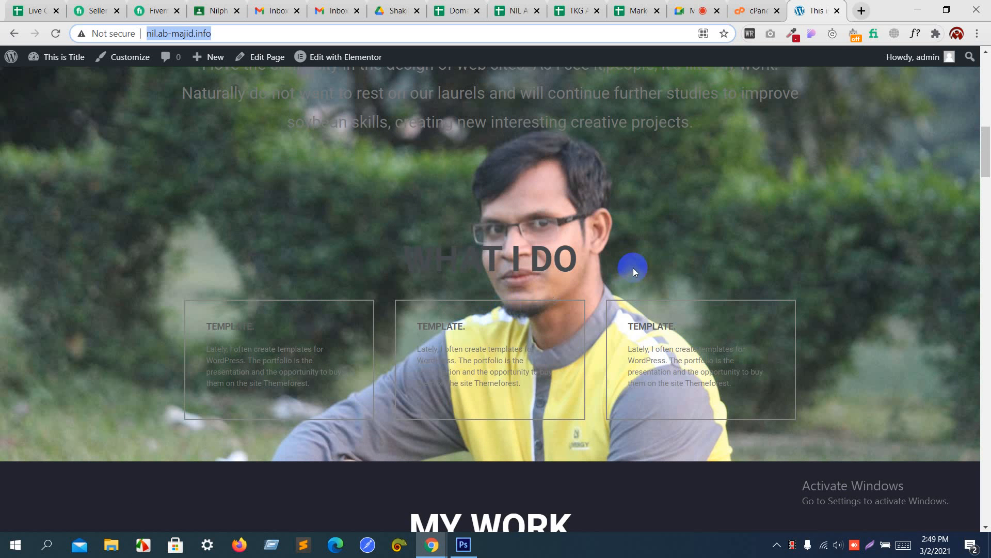
{"action": "left_click_drag", "start_coordinate": [633, 267], "coordinate": [406, 274]}
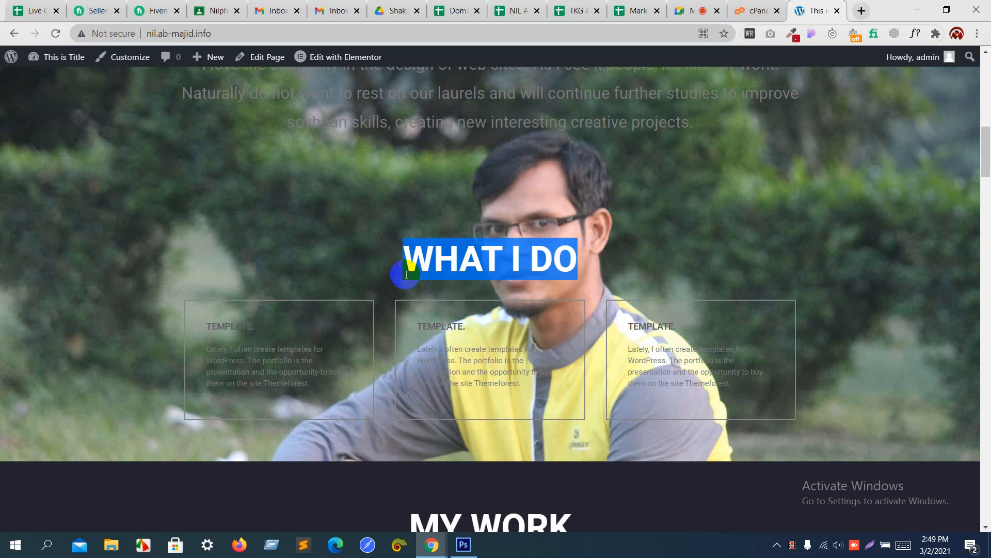
{"action": "scroll", "coordinate": [405, 273], "scroll_direction": "up", "scroll_amount": 6}
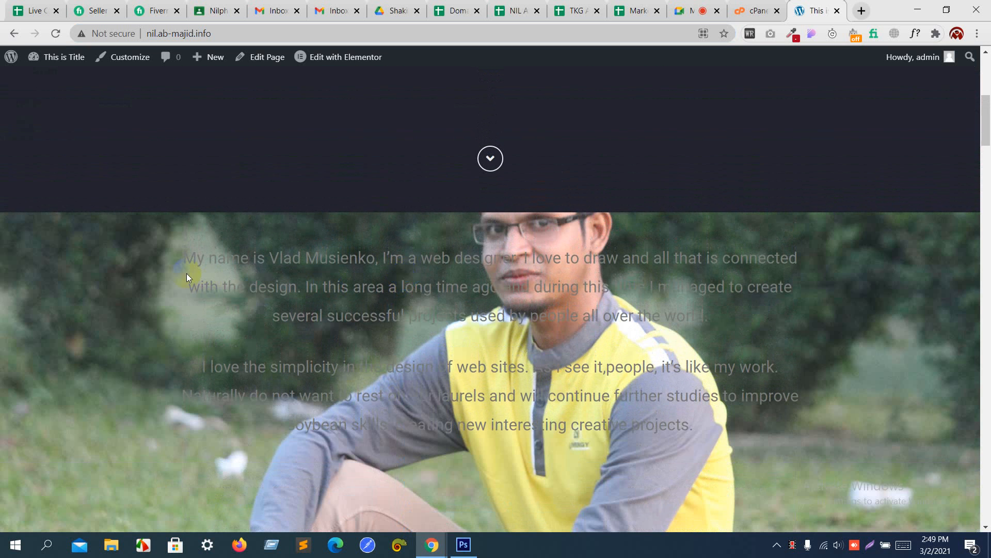
{"action": "left_click_drag", "start_coordinate": [182, 264], "coordinate": [721, 428]}
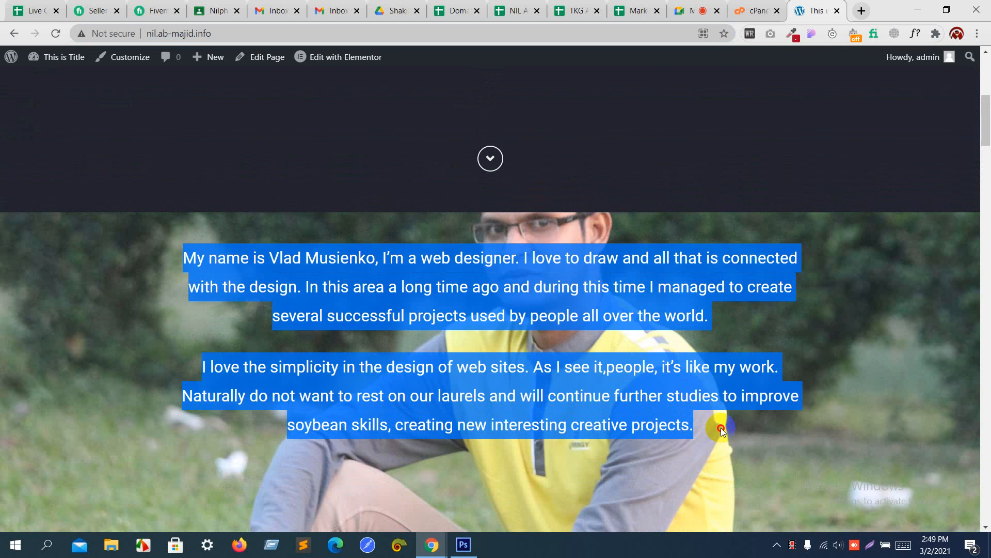
{"action": "left_click", "coordinate": [721, 427]}
{"action": "scroll", "coordinate": [721, 427], "scroll_direction": "up", "scroll_amount": 6}
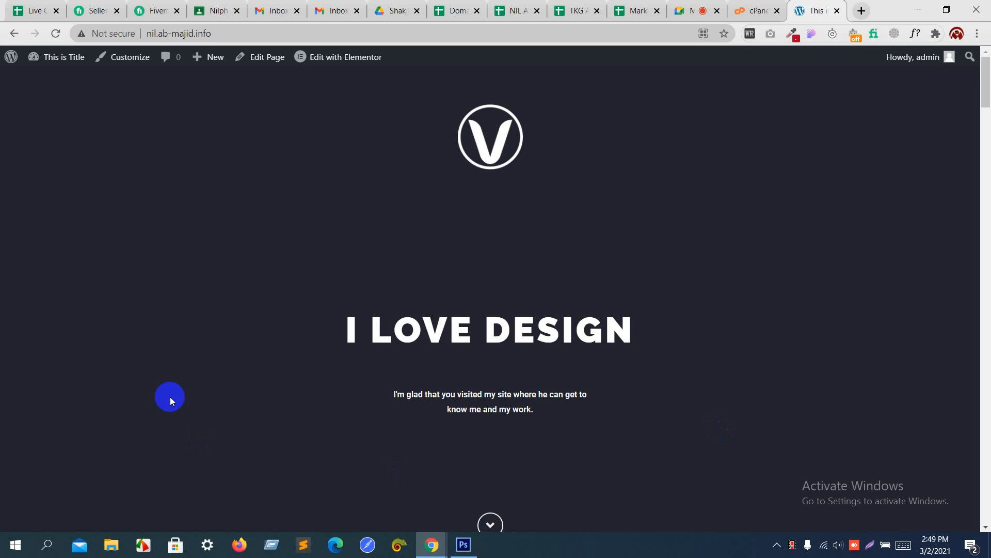
Step: Edit the site address to reach the Customizer, then return to the Meet call
{"action": "left_click", "coordinate": [158, 34]}
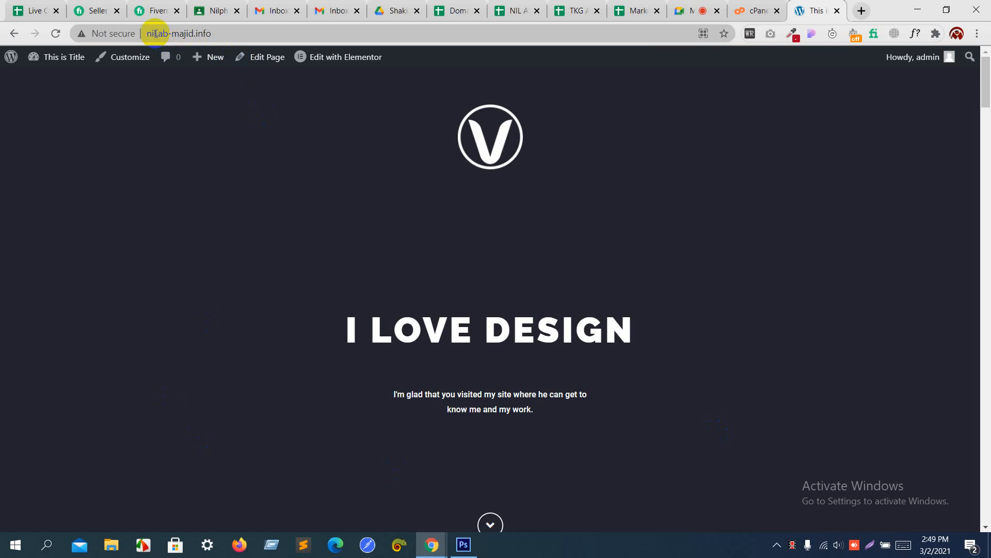
{"action": "type", "text": "."}
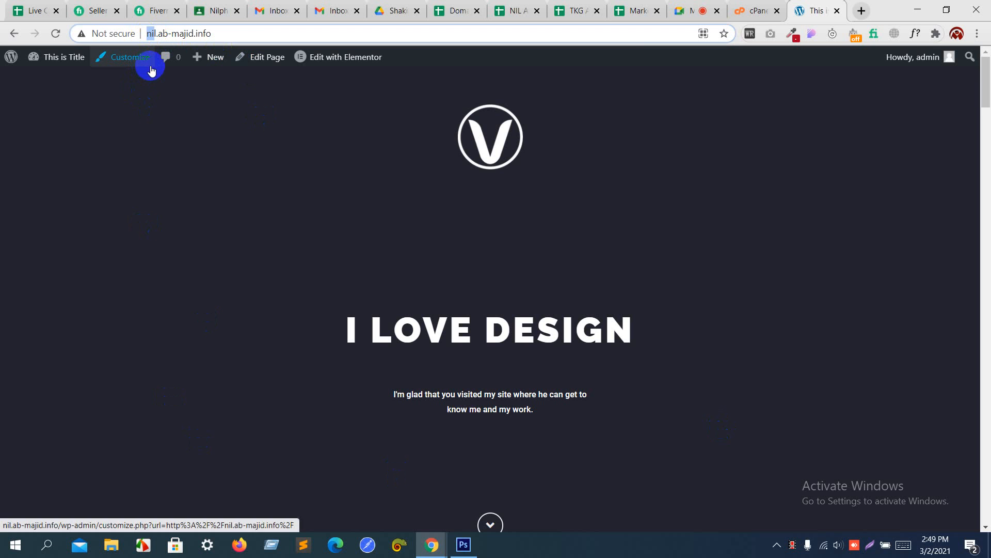
{"action": "left_click", "coordinate": [188, 59]}
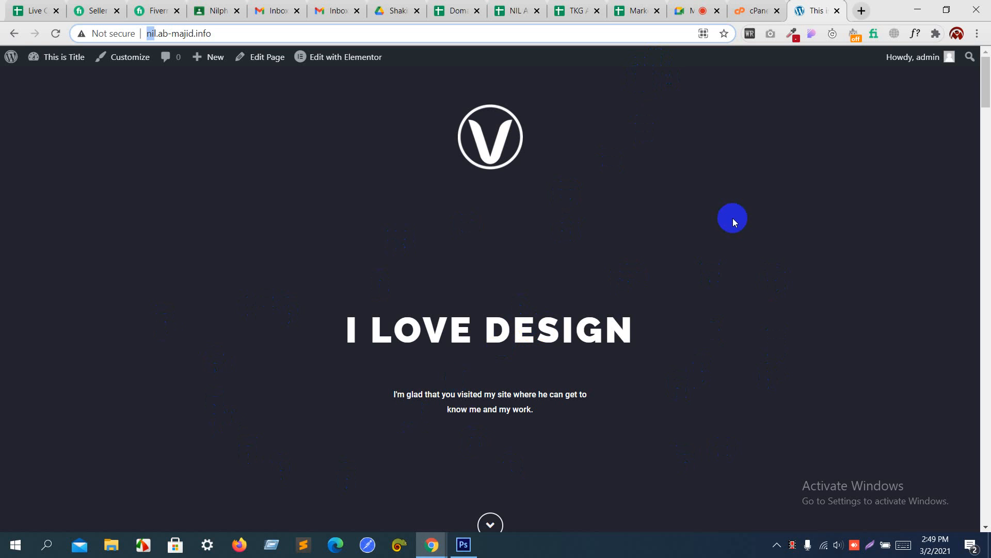
{"action": "left_click", "coordinate": [689, 7]}
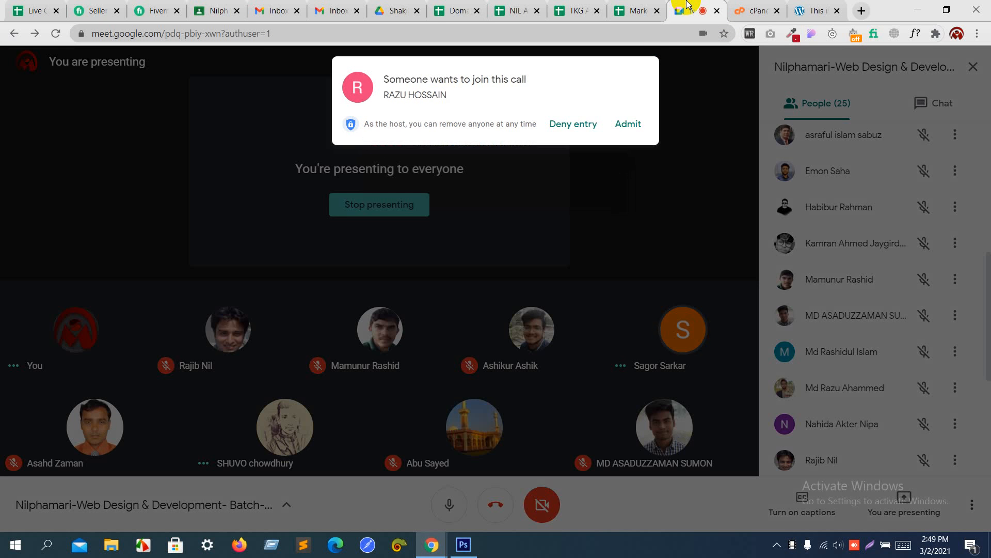
Step: Admit the waiting participant to the Meet call and go back to the nil.ab-majid.info homepage
{"action": "left_click", "coordinate": [632, 118]}
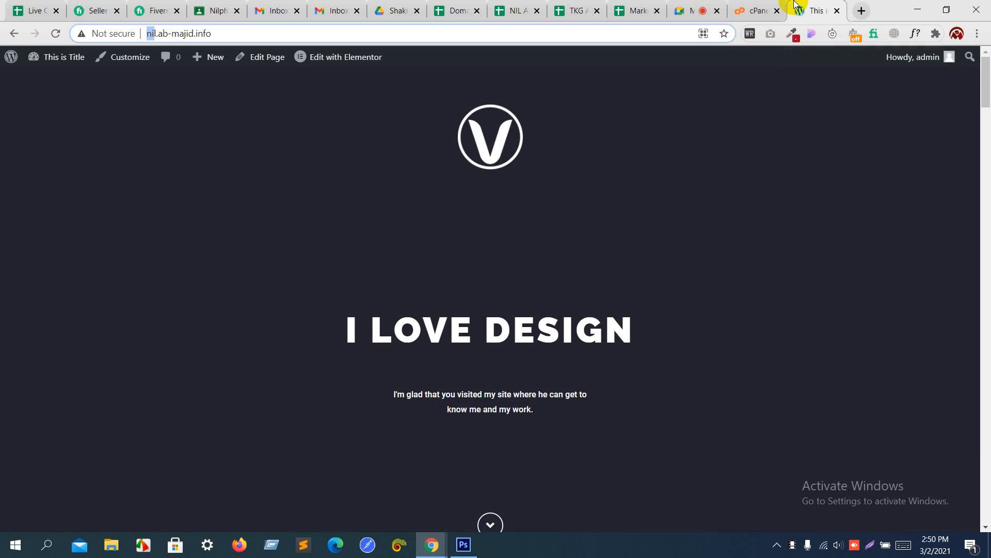
{"action": "left_click", "coordinate": [795, 5]}
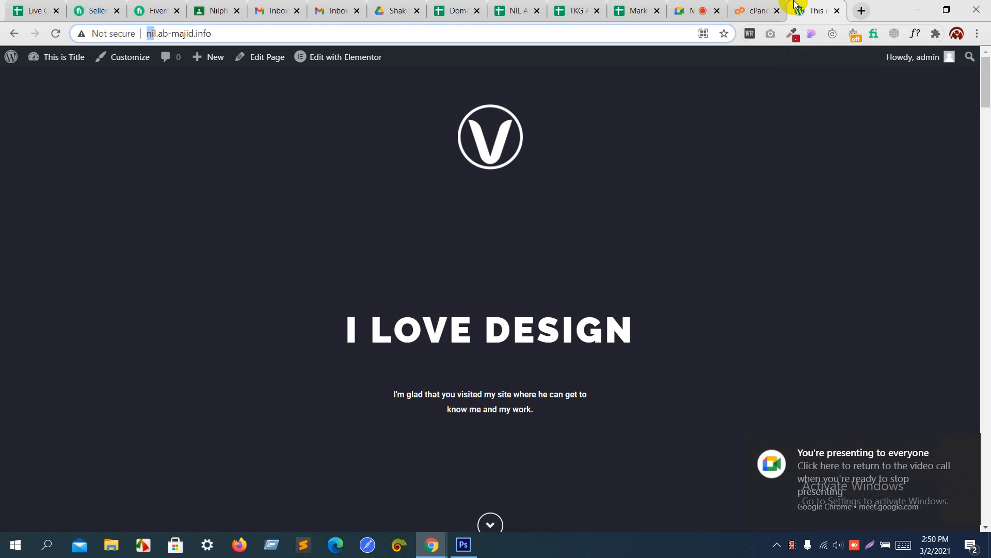
Step: Close the WordPress tab and inspect nil.ab-majid.info in cPanel's subdomain list
{"action": "left_click", "coordinate": [837, 11]}
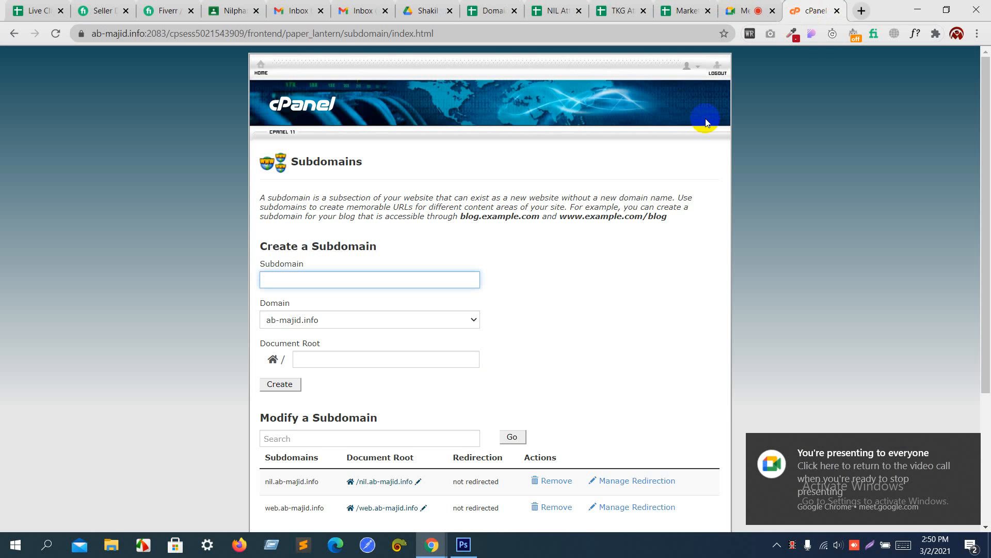
{"action": "scroll", "coordinate": [636, 221], "scroll_direction": "down", "scroll_amount": 4}
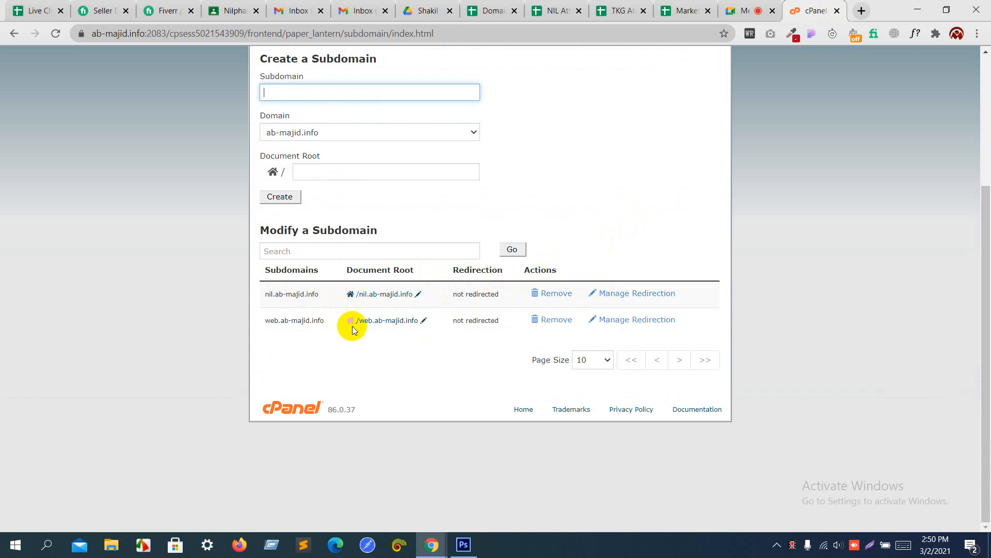
{"action": "triple_click", "coordinate": [301, 292]}
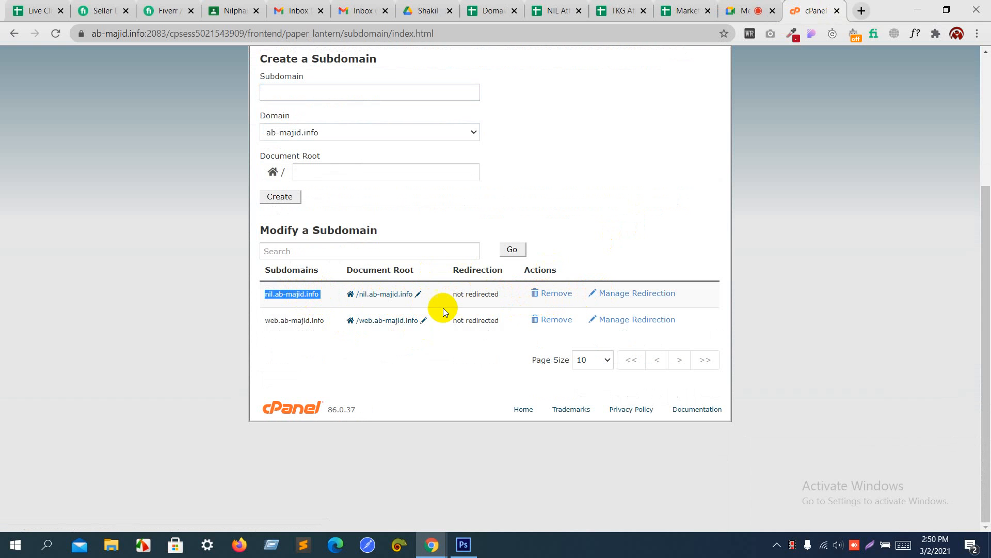
{"action": "left_click", "coordinate": [402, 365]}
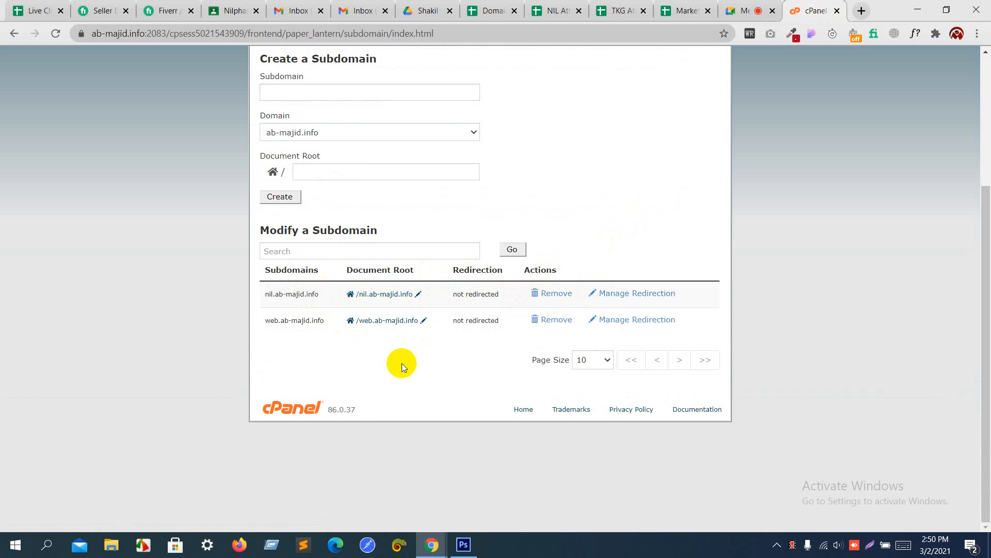
{"action": "scroll", "coordinate": [402, 364], "scroll_direction": "up", "scroll_amount": 1}
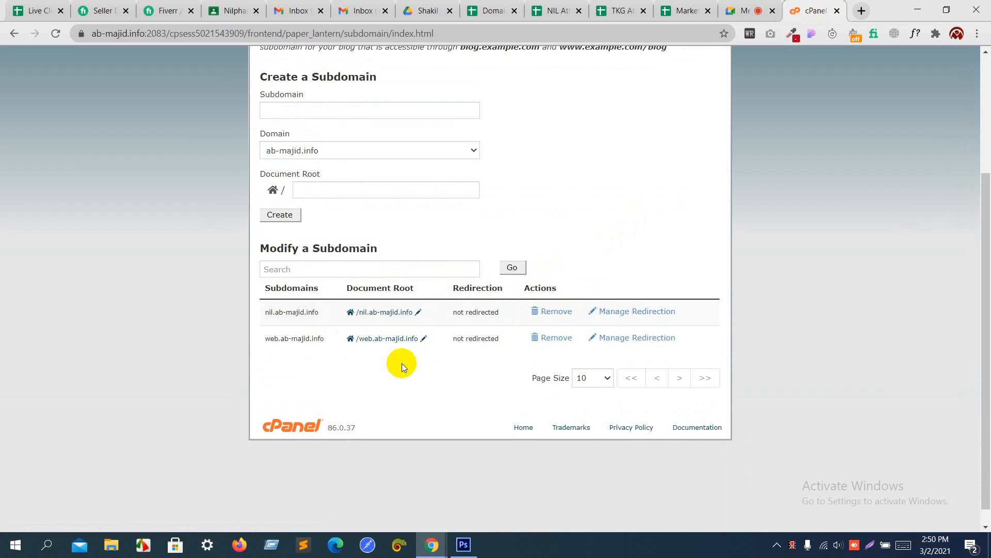
{"action": "scroll", "coordinate": [402, 363], "scroll_direction": "up", "scroll_amount": 2}
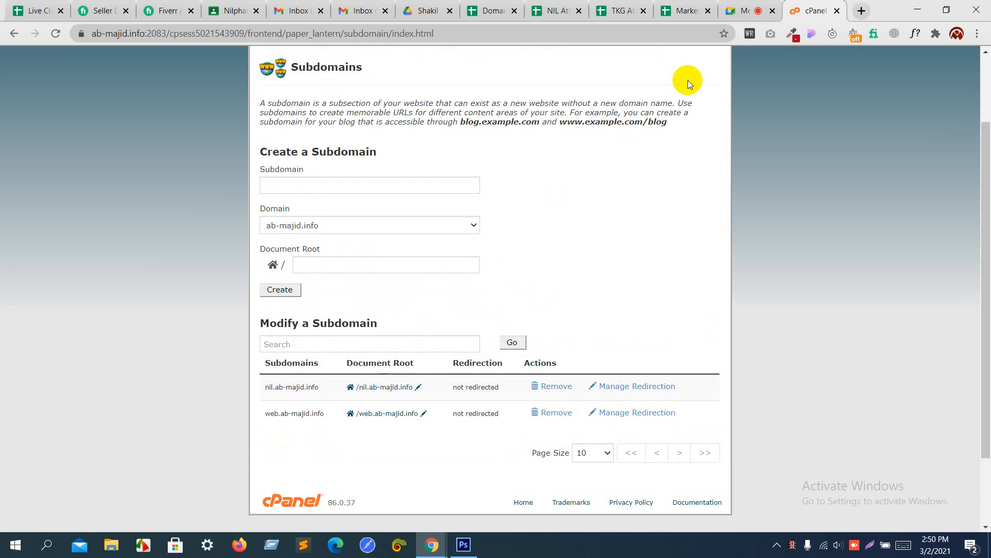
Step: Open a new blank Chrome tab, then go back to the Google Meet call
{"action": "left_click", "coordinate": [862, 12]}
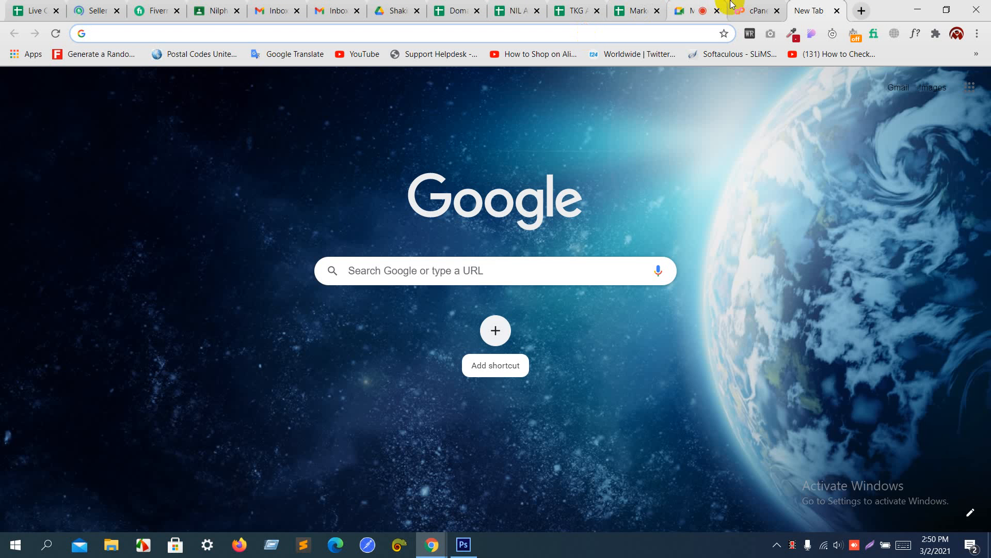
{"action": "left_click", "coordinate": [707, 6]}
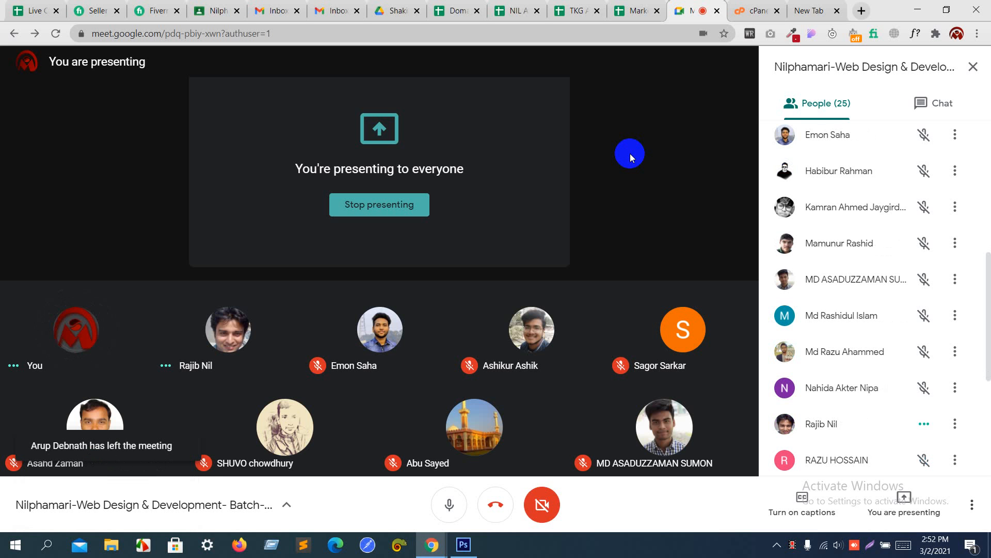
Step: Create subdomain nil2 under ab-majid.info and confirm it in the Subdomains list
{"action": "left_click", "coordinate": [755, 10]}
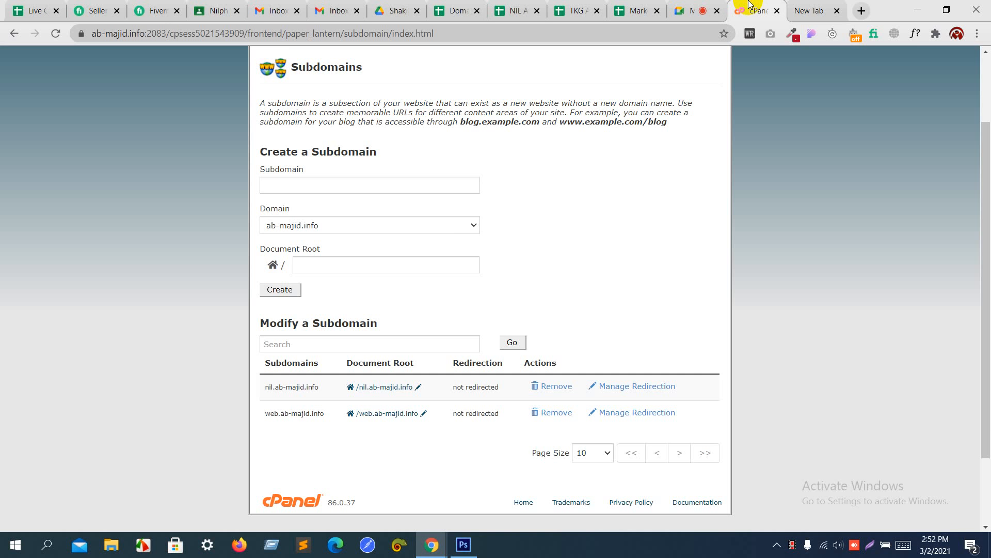
{"action": "left_click", "coordinate": [388, 183]}
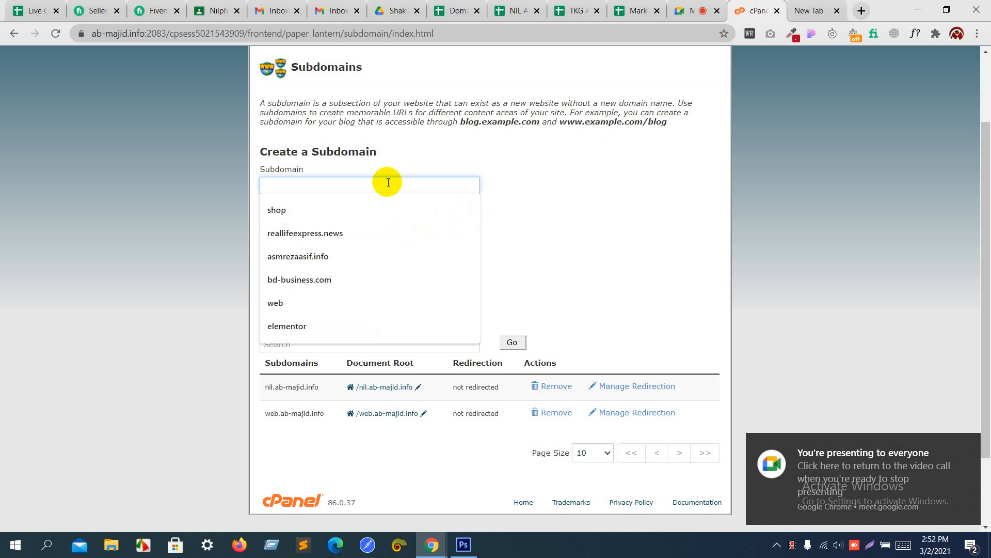
{"action": "type", "text": "nil"}
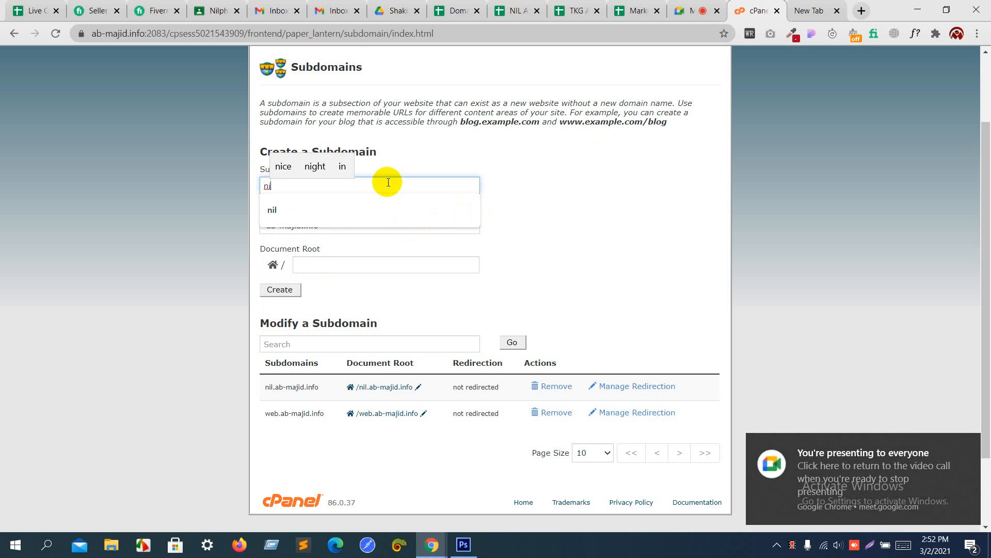
{"action": "type", "text": "2"}
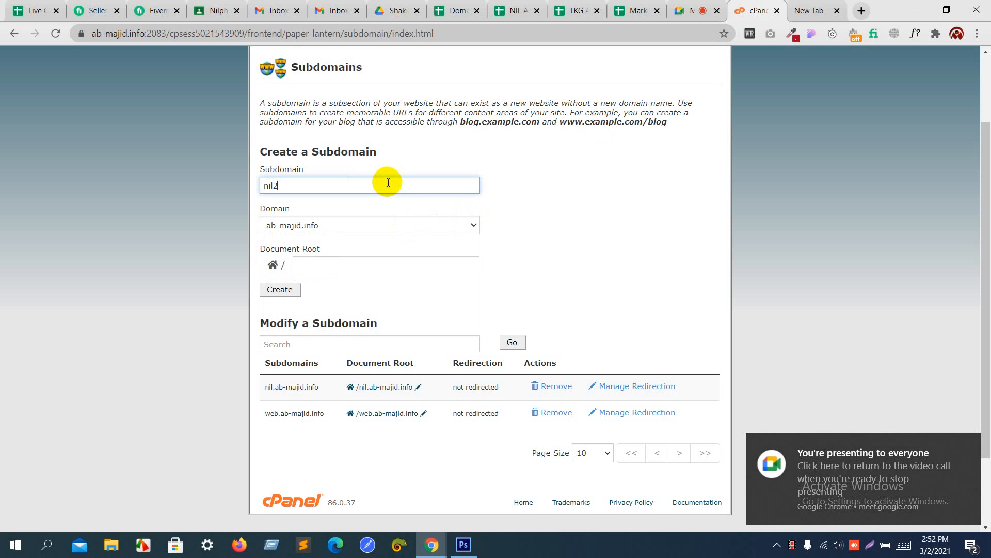
{"action": "left_click", "coordinate": [284, 291]}
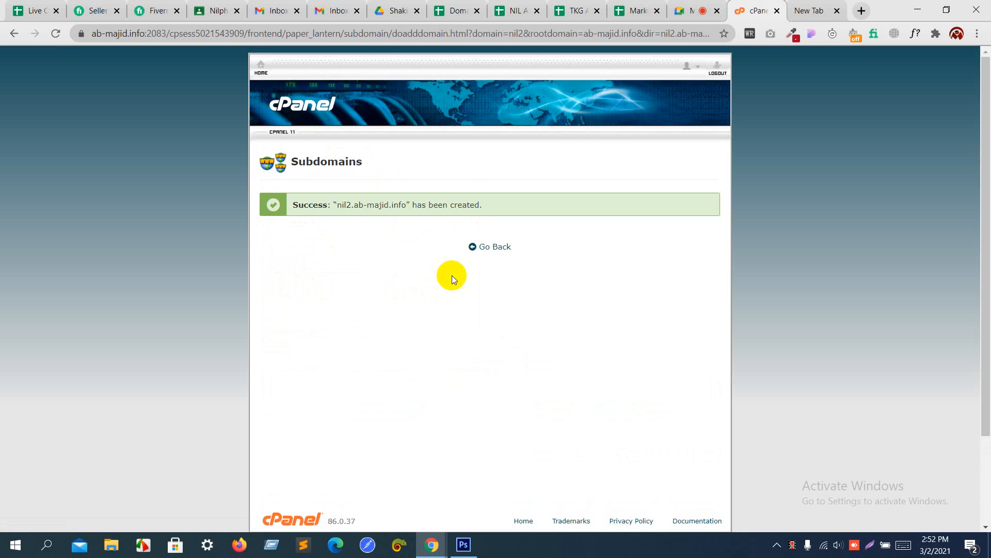
{"action": "left_click", "coordinate": [493, 248]}
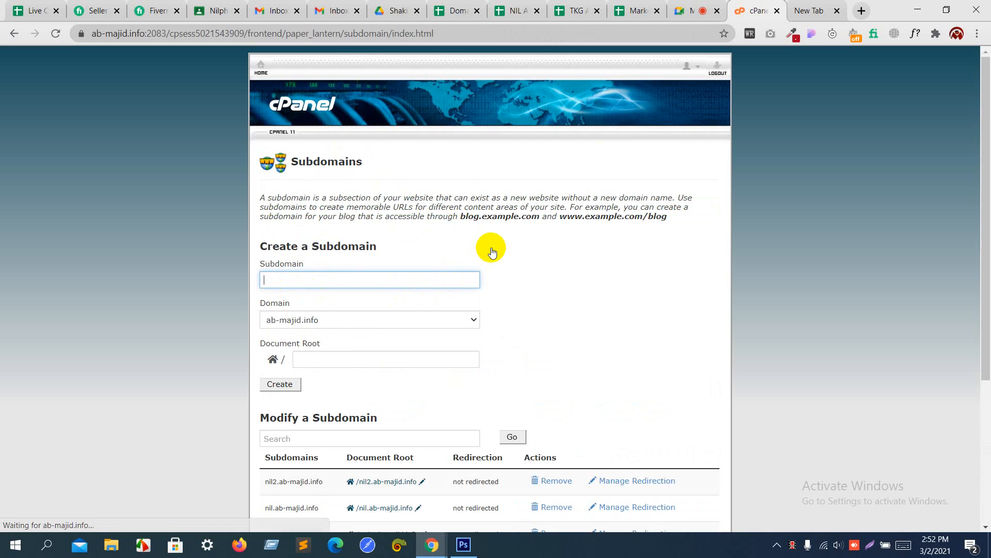
{"action": "scroll", "coordinate": [492, 252], "scroll_direction": "down", "scroll_amount": 3}
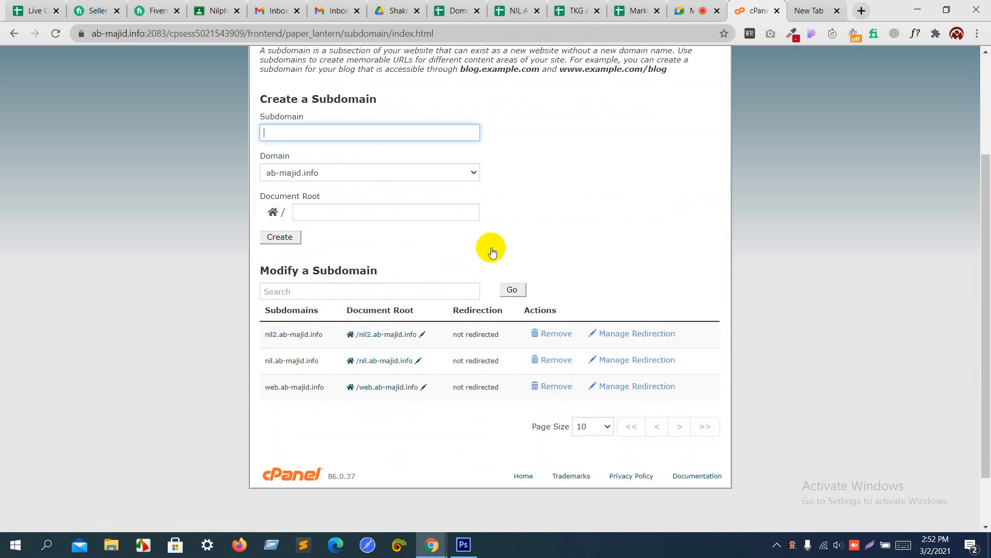
{"action": "scroll", "coordinate": [492, 252], "scroll_direction": "down", "scroll_amount": 2}
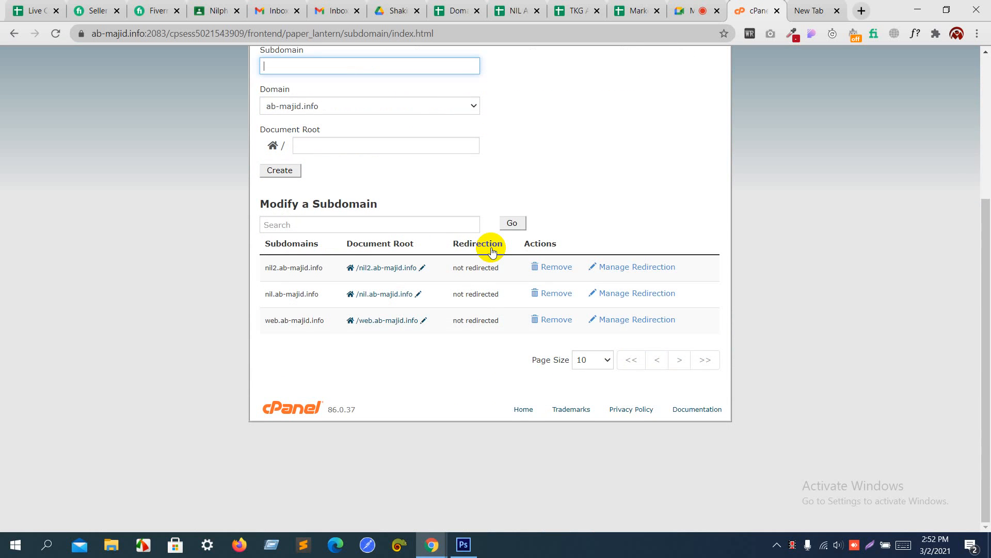
{"action": "scroll", "coordinate": [492, 251], "scroll_direction": "up", "scroll_amount": 2}
{"action": "scroll", "coordinate": [492, 252], "scroll_direction": "up", "scroll_amount": 3}
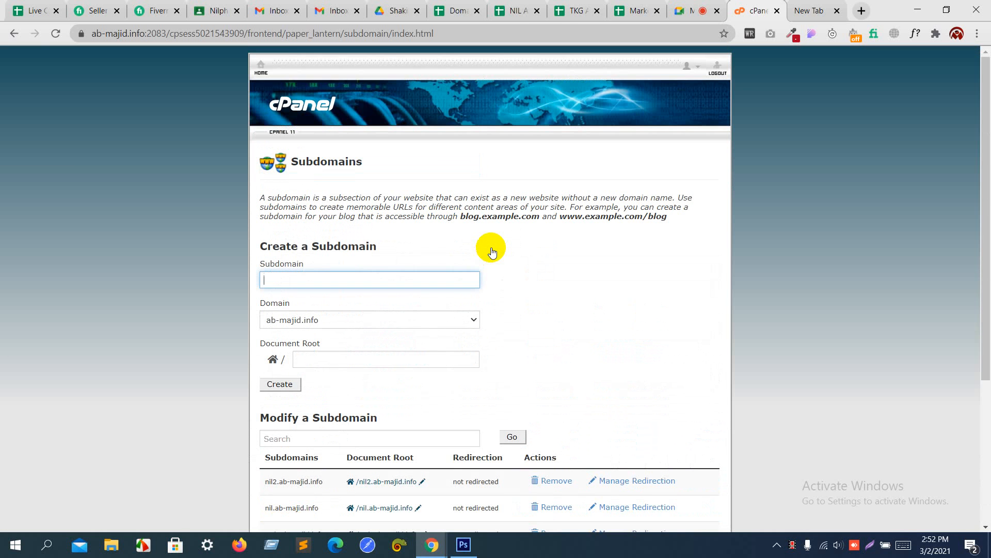
Step: Open the Softaculous WordPress installer's Install form from cPanel Home
{"action": "left_click", "coordinate": [258, 66]}
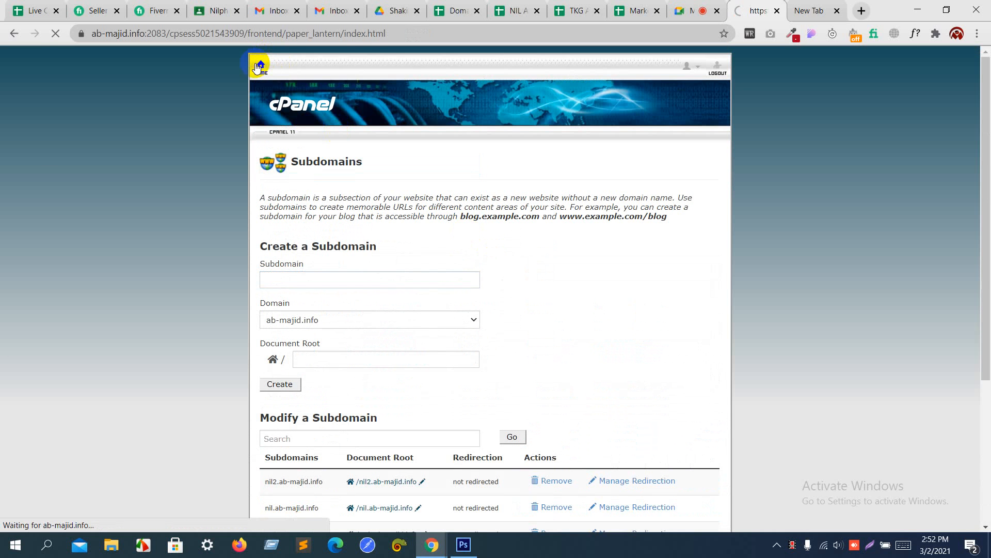
{"action": "scroll", "coordinate": [491, 184], "scroll_direction": "down", "scroll_amount": 2}
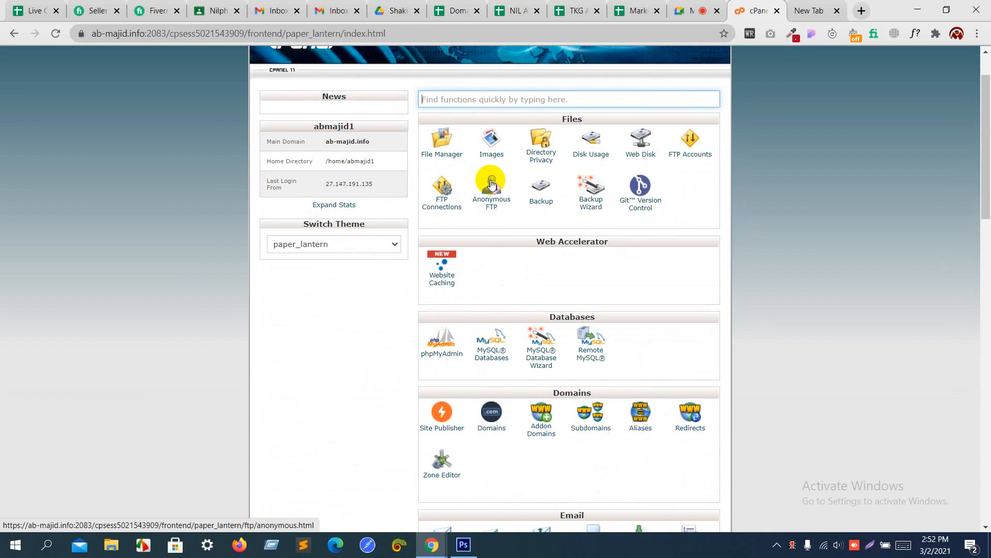
{"action": "scroll", "coordinate": [492, 184], "scroll_direction": "down", "scroll_amount": 15}
{"action": "scroll", "coordinate": [491, 180], "scroll_direction": "down", "scroll_amount": 5}
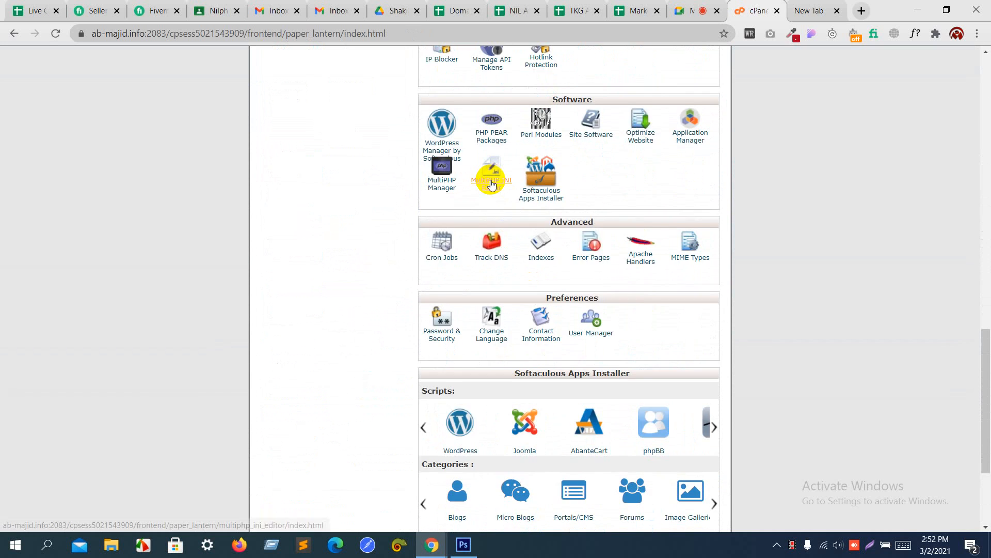
{"action": "left_click", "coordinate": [456, 265]}
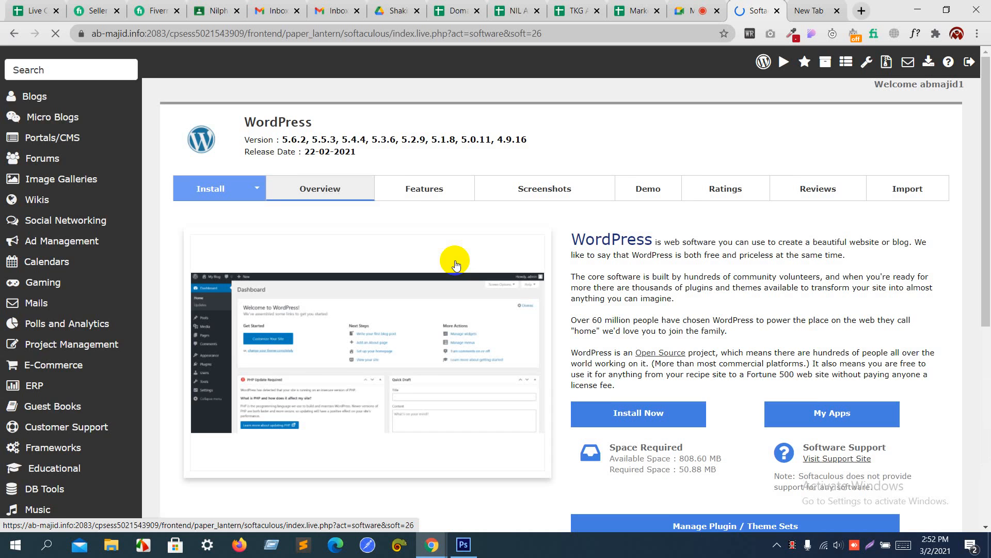
{"action": "left_click", "coordinate": [221, 194]}
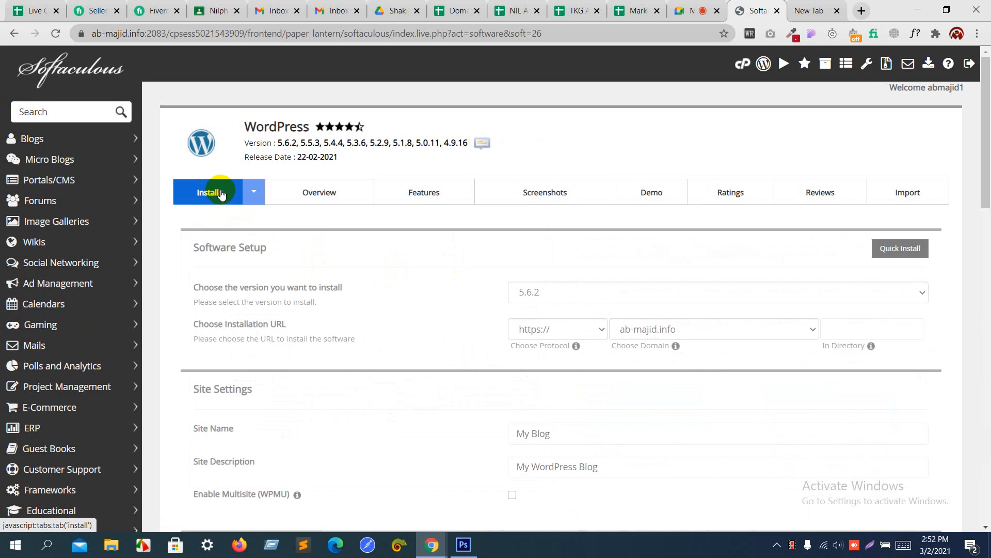
{"action": "left_click", "coordinate": [567, 333]}
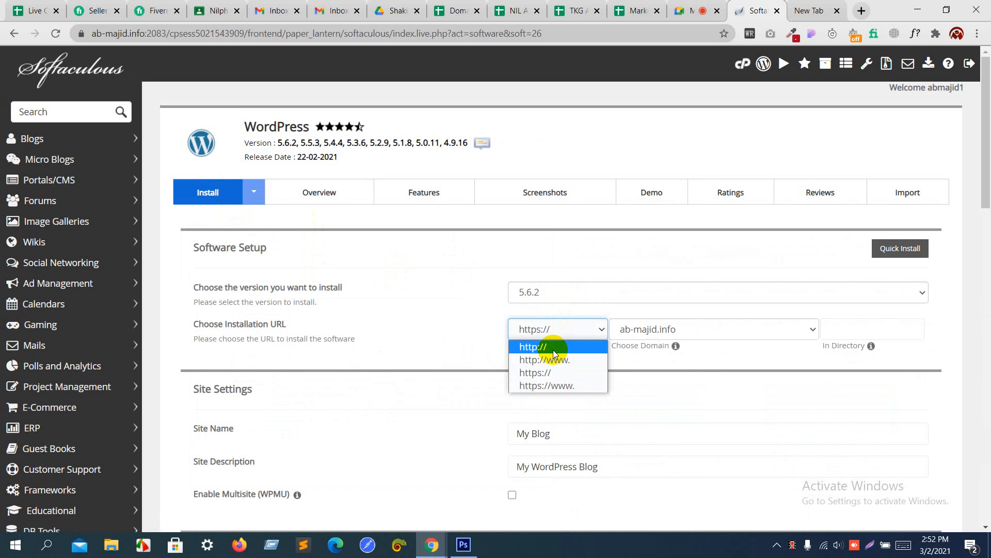
{"action": "left_click", "coordinate": [550, 347]}
{"action": "left_click", "coordinate": [637, 331]}
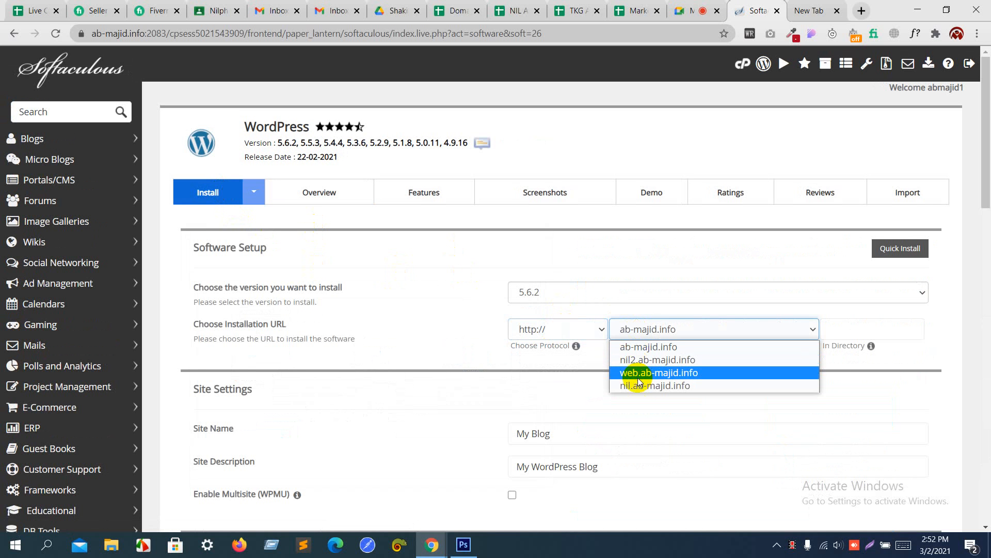
{"action": "left_click", "coordinate": [651, 364]}
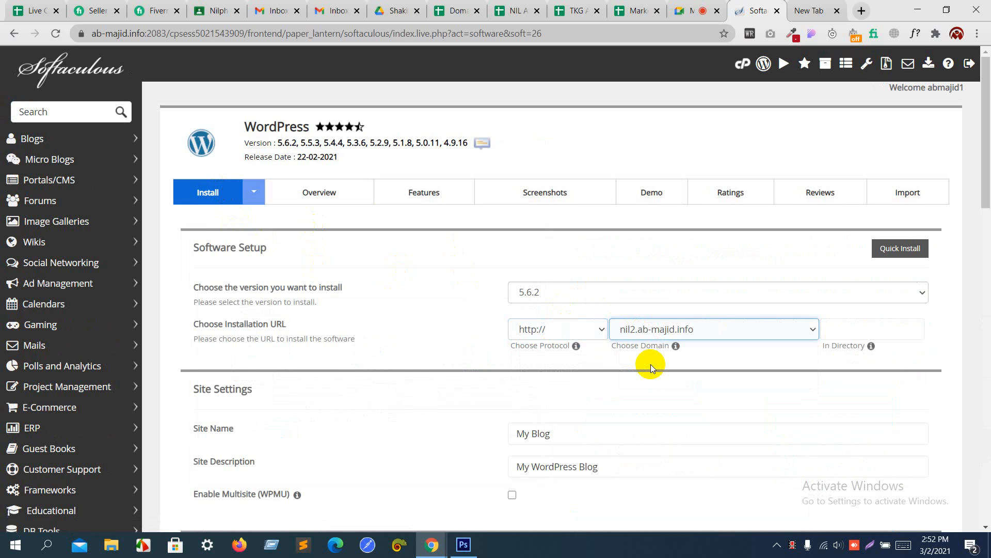
{"action": "left_click", "coordinate": [688, 5]}
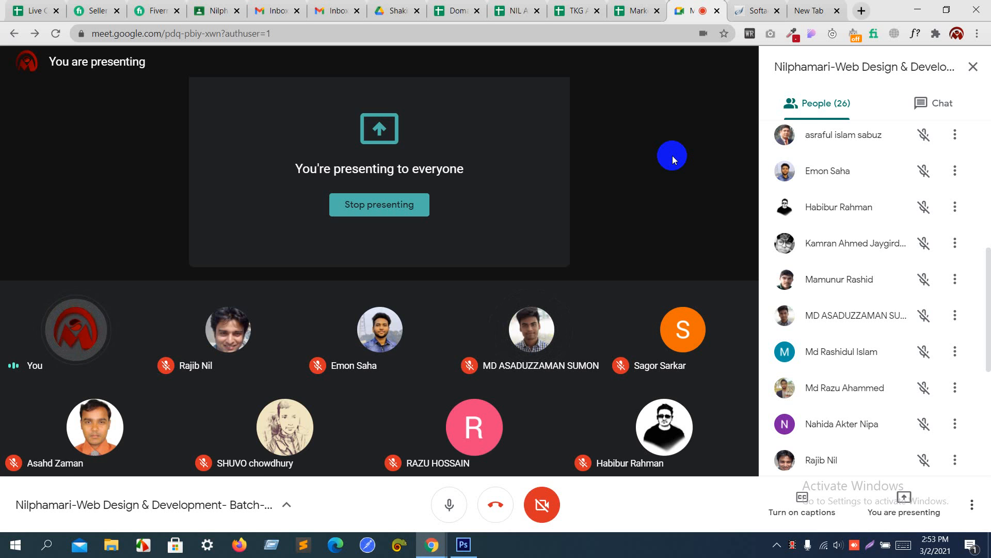
Step: Move between the Meet call and the Softaculous install page, ending on the install form
{"action": "left_click", "coordinate": [751, 8]}
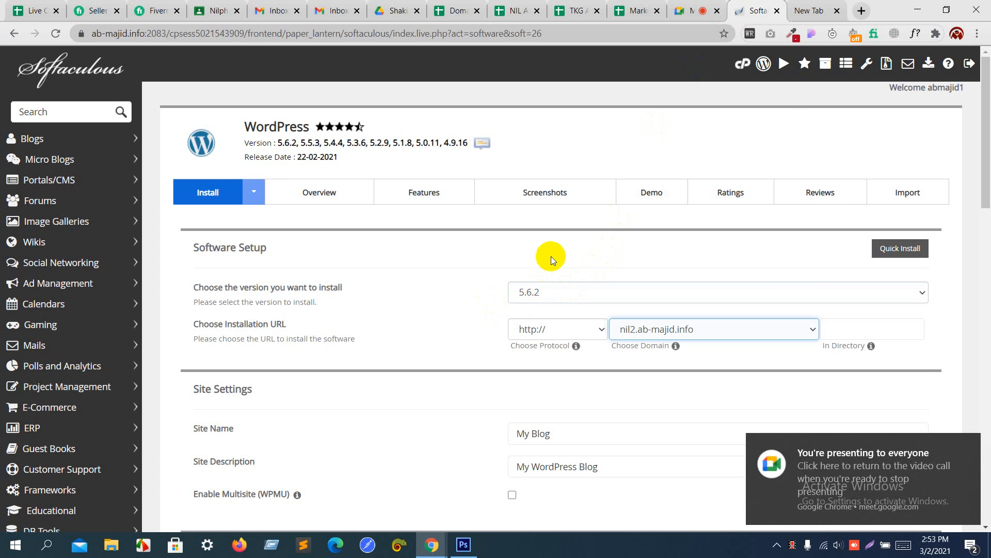
{"action": "left_click", "coordinate": [703, 7]}
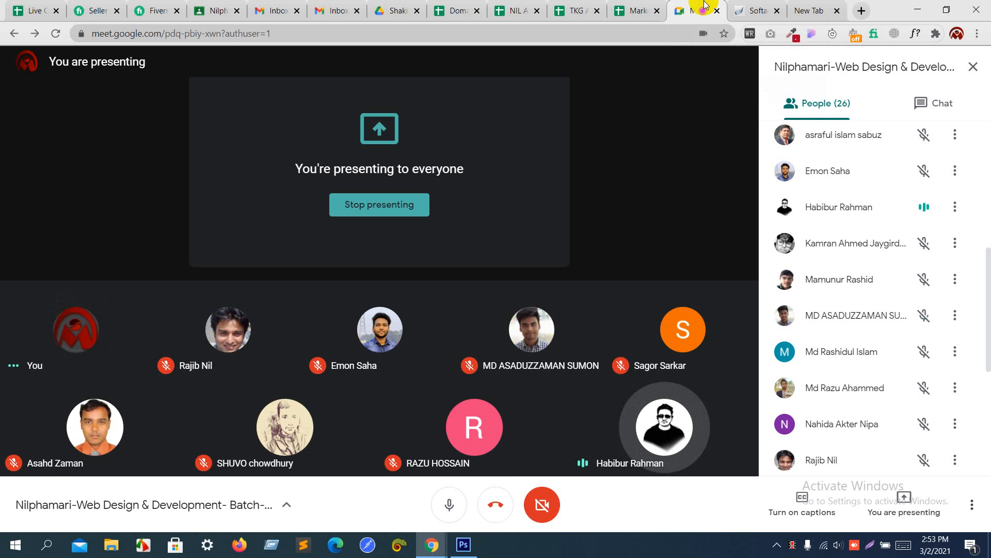
{"action": "left_click", "coordinate": [754, 6]}
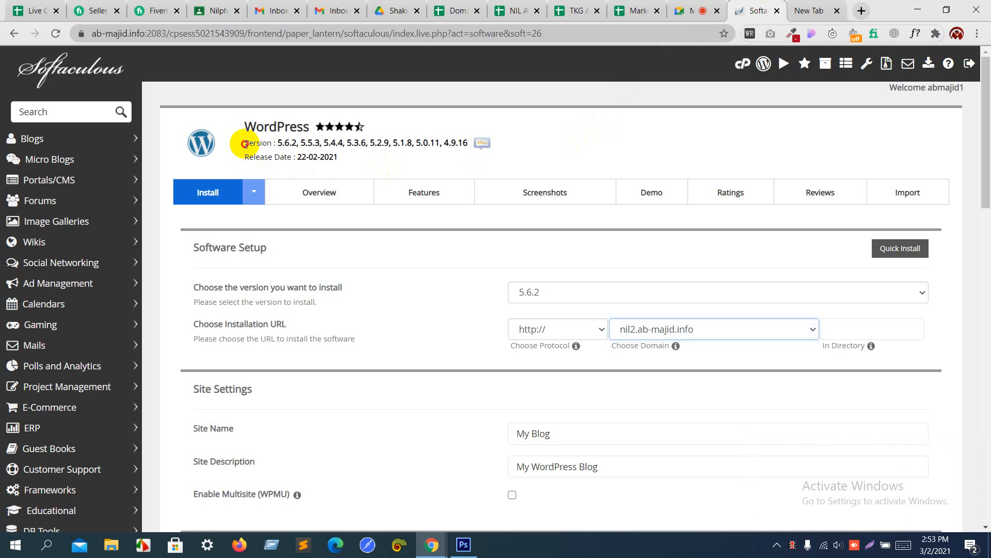
Step: Submit the WordPress 5.6.2 install on nil2.ab-majid.info, keeping default site and admin settings
{"action": "left_click_drag", "start_coordinate": [245, 146], "coordinate": [356, 157]}
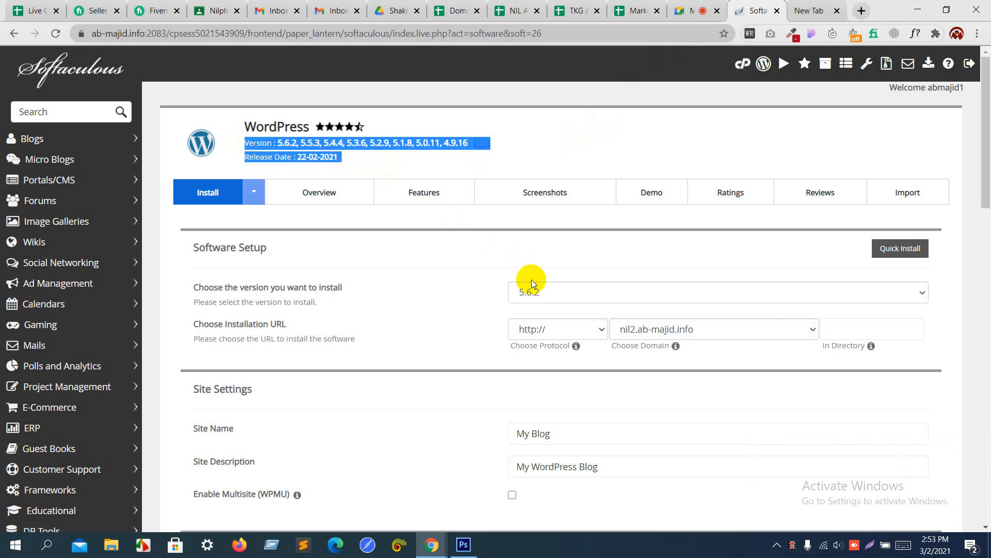
{"action": "left_click", "coordinate": [716, 5]}
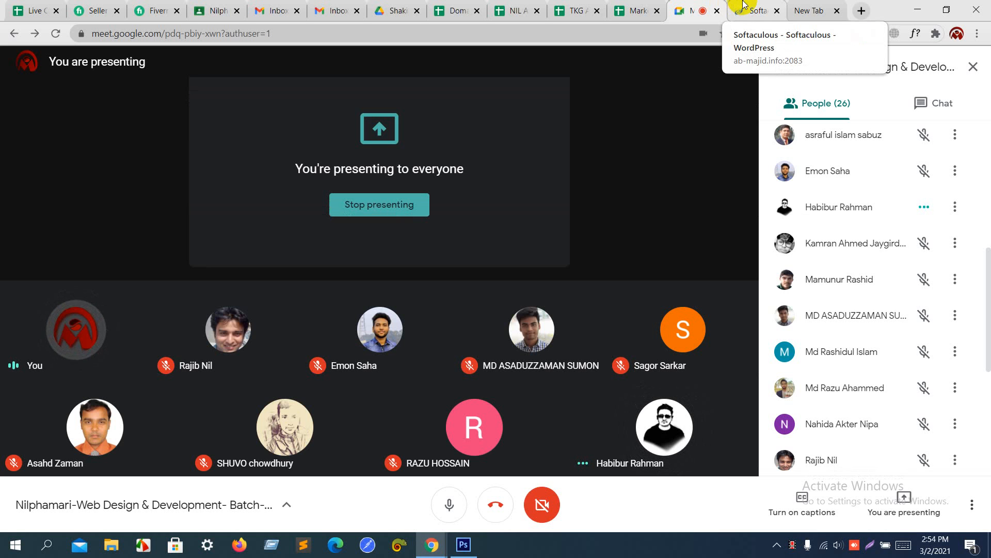
{"action": "left_click", "coordinate": [743, 6]}
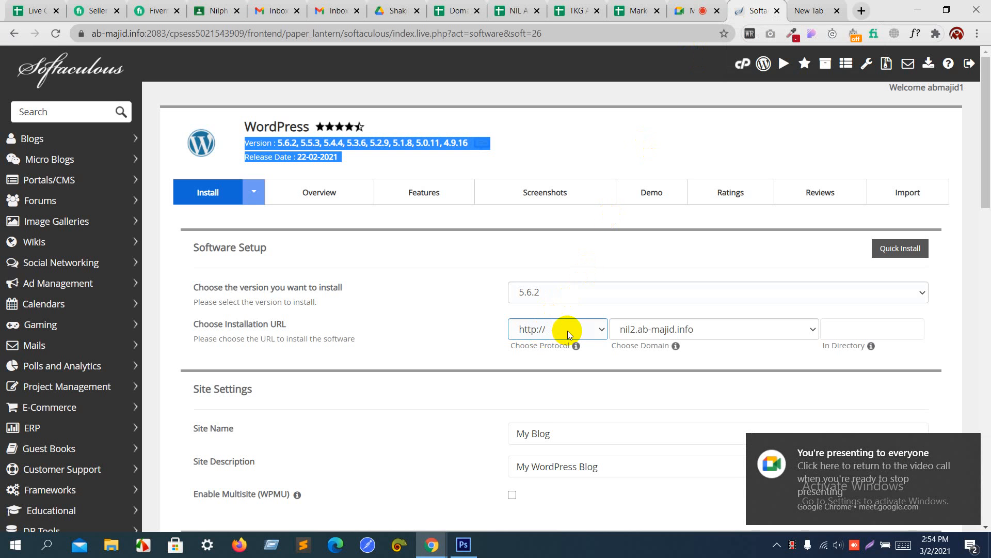
{"action": "scroll", "coordinate": [671, 332], "scroll_direction": "down", "scroll_amount": 2}
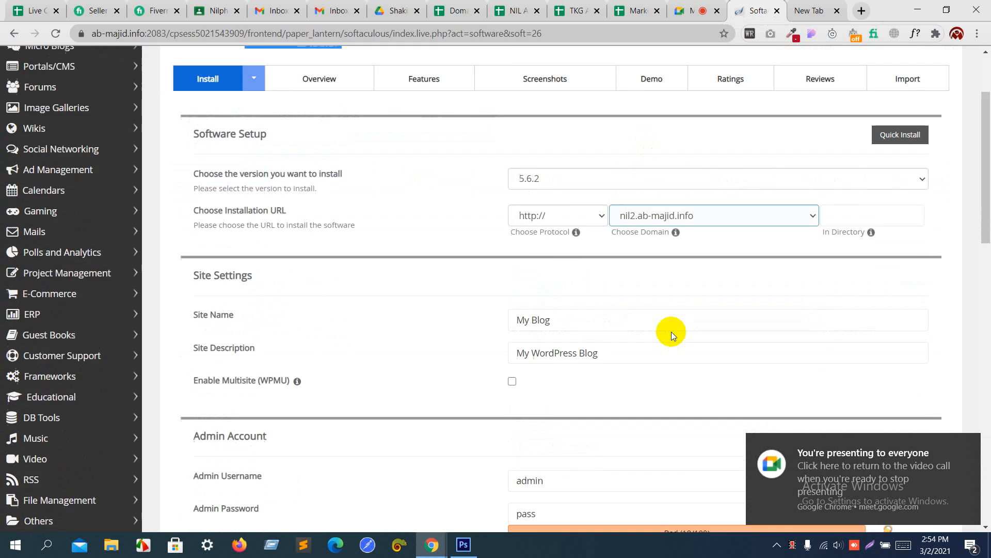
{"action": "scroll", "coordinate": [671, 331], "scroll_direction": "down", "scroll_amount": 10}
{"action": "left_click", "coordinate": [557, 375]}
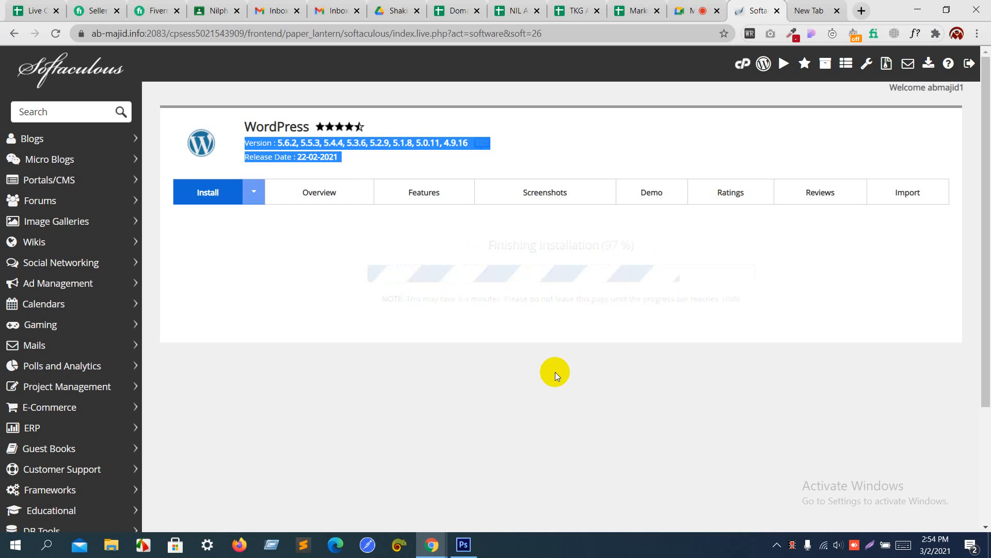
Step: Close the spare empty tab and open the new site's Administrative URL from the success page
{"action": "left_click", "coordinate": [836, 10]}
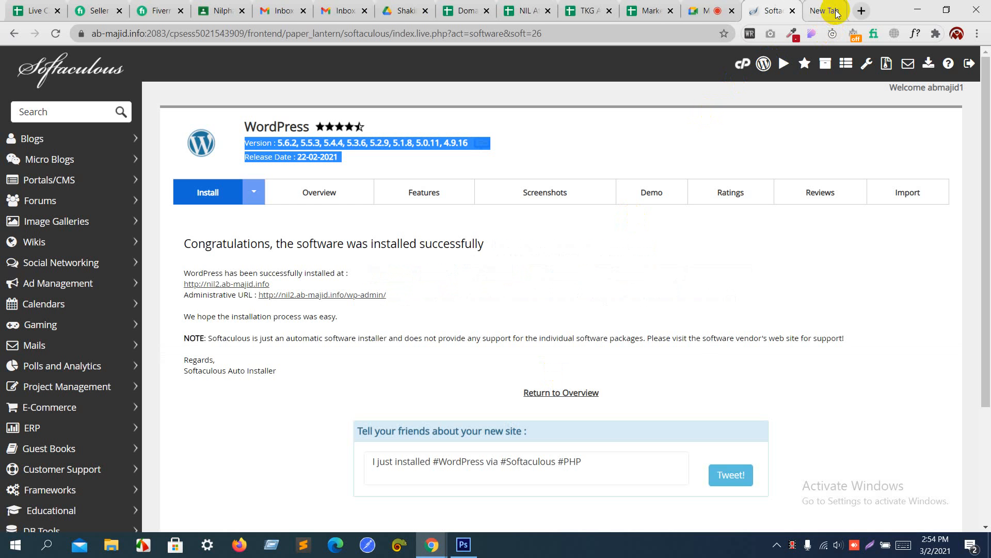
{"action": "left_click", "coordinate": [332, 296]}
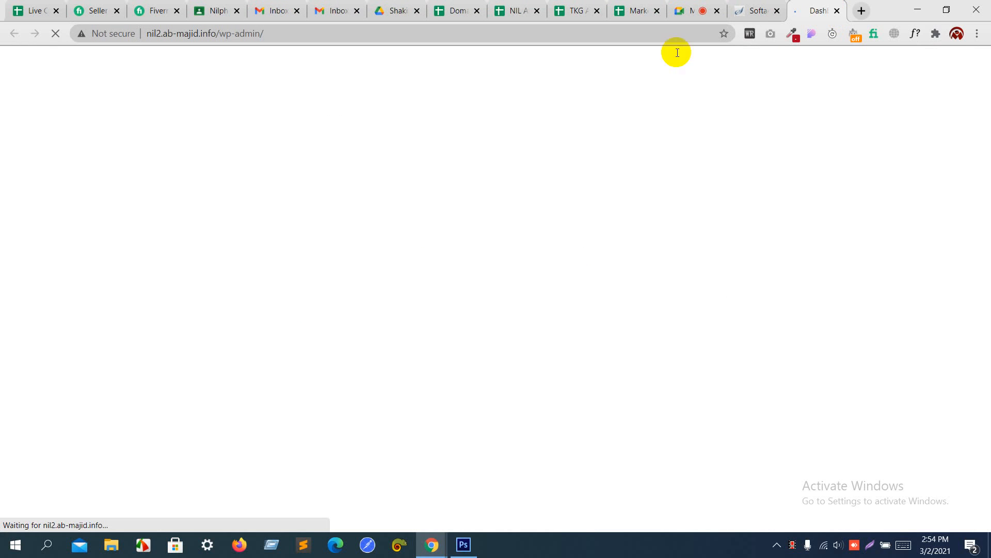
Step: Close the loading Dashboard and Softaculous tabs, leaving a fresh blank tab
{"action": "left_click", "coordinate": [837, 10]}
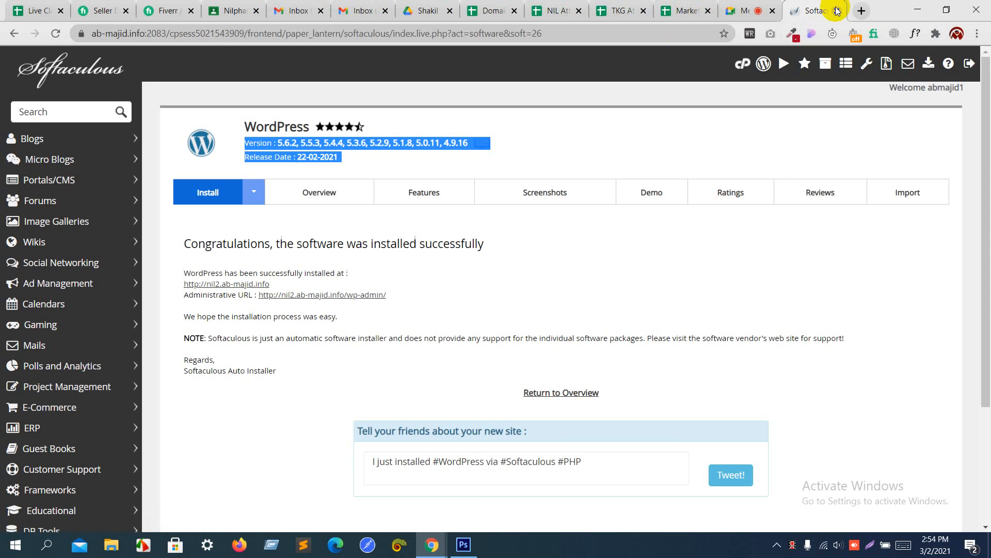
{"action": "left_click", "coordinate": [836, 10]}
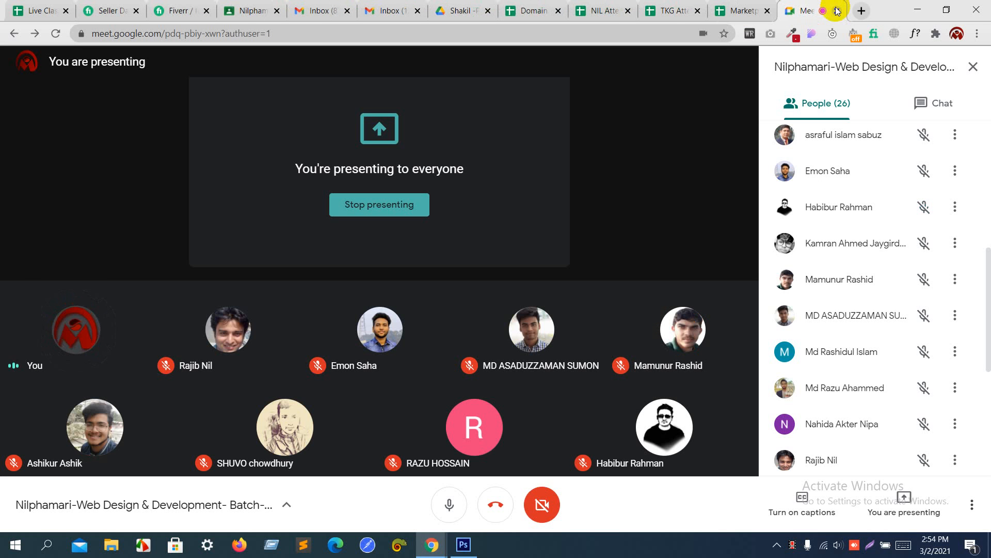
{"action": "left_click", "coordinate": [861, 15]}
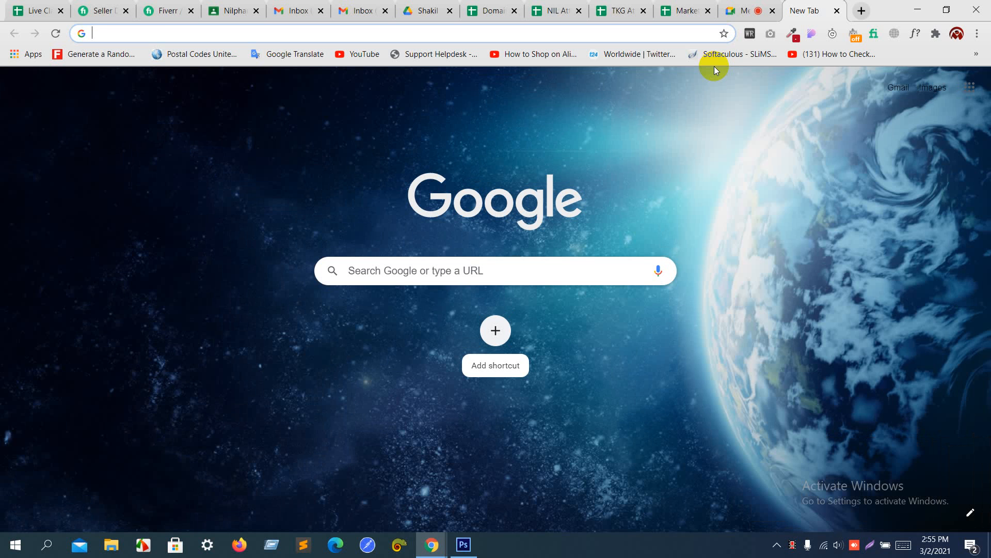
Step: Go to nil2.ab-majid.info/wp-admin to reach the site's WordPress Dashboard
{"action": "type", "text": "nil2"}
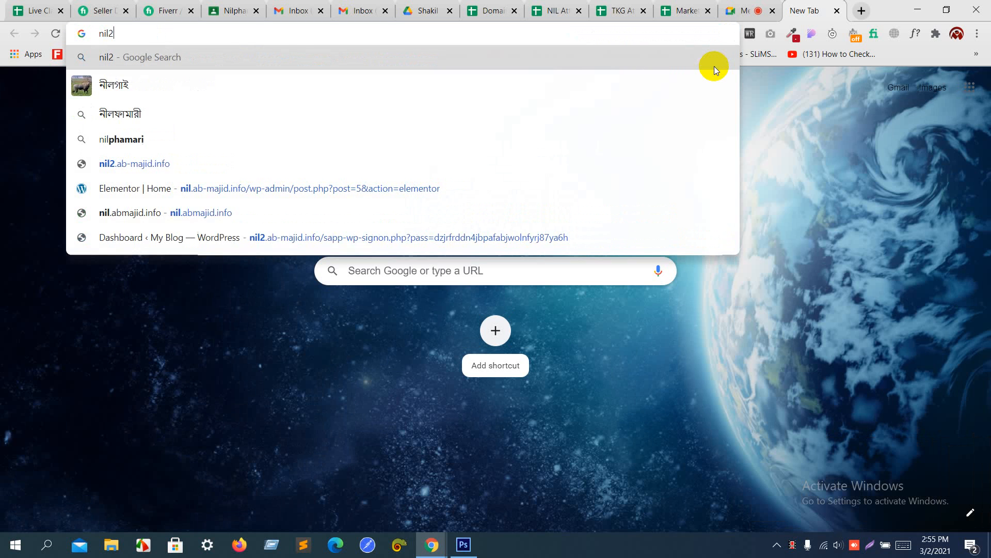
{"action": "type", "text": "."}
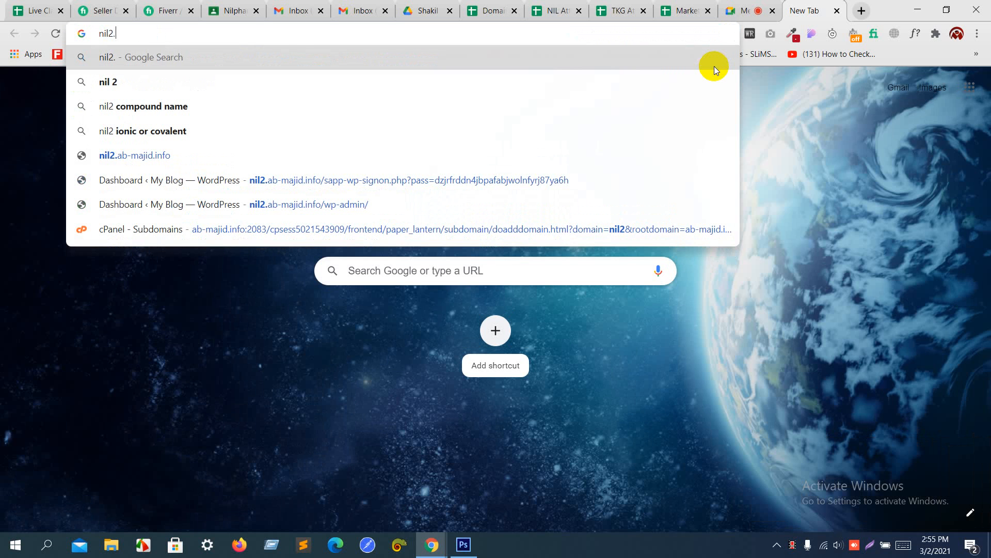
{"action": "type", "text": "ab-maji"}
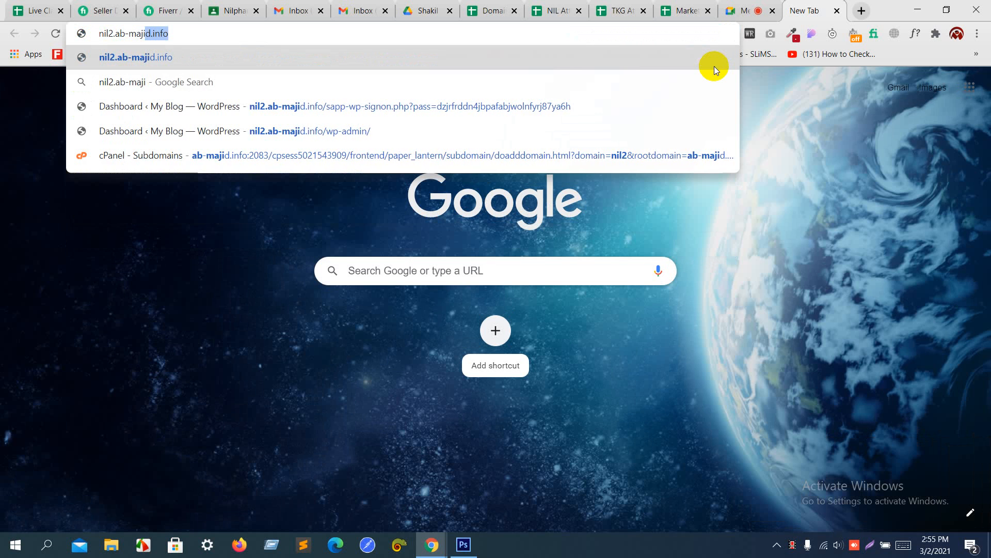
{"action": "type", "text": "d.info"}
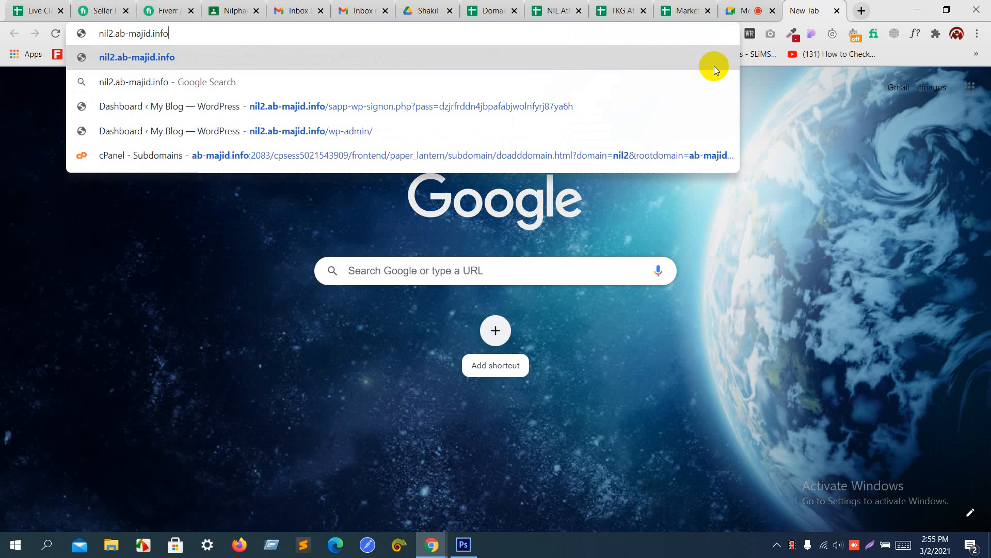
{"action": "type", "text": "/"}
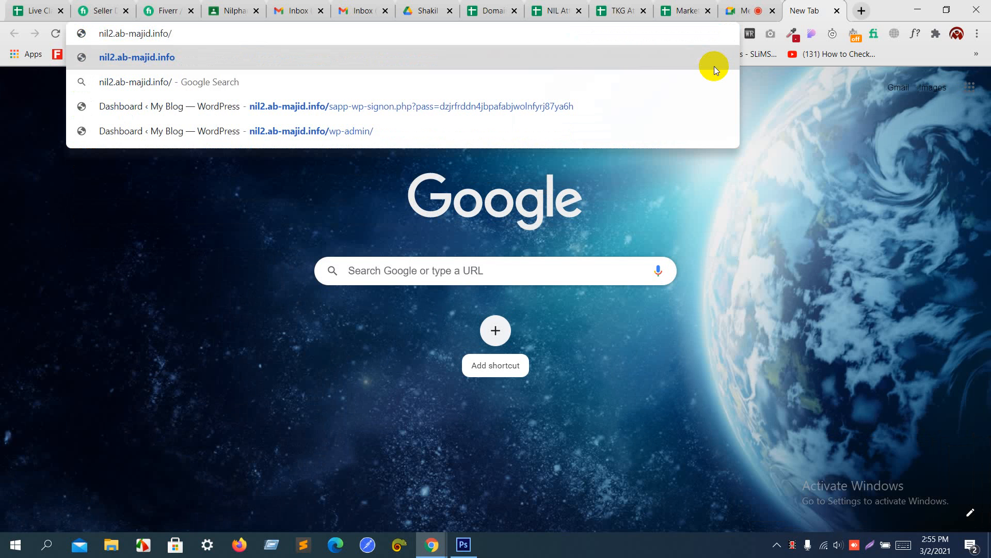
{"action": "type", "text": "wp-adm"}
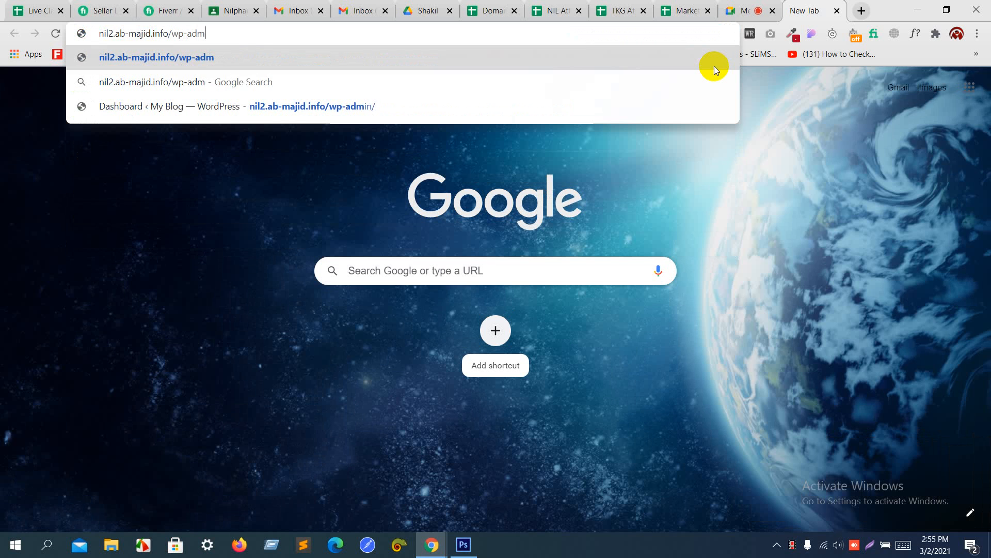
{"action": "type", "text": "in"}
{"action": "key", "text": "Return"}
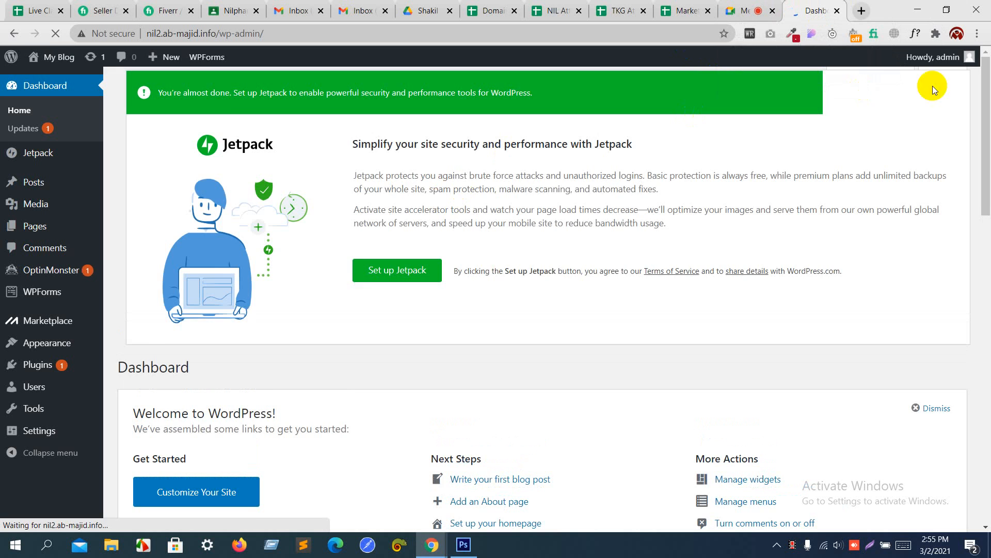
Step: Log out of the WordPress admin account and close the login tab
{"action": "mouse_move", "coordinate": [947, 58]}
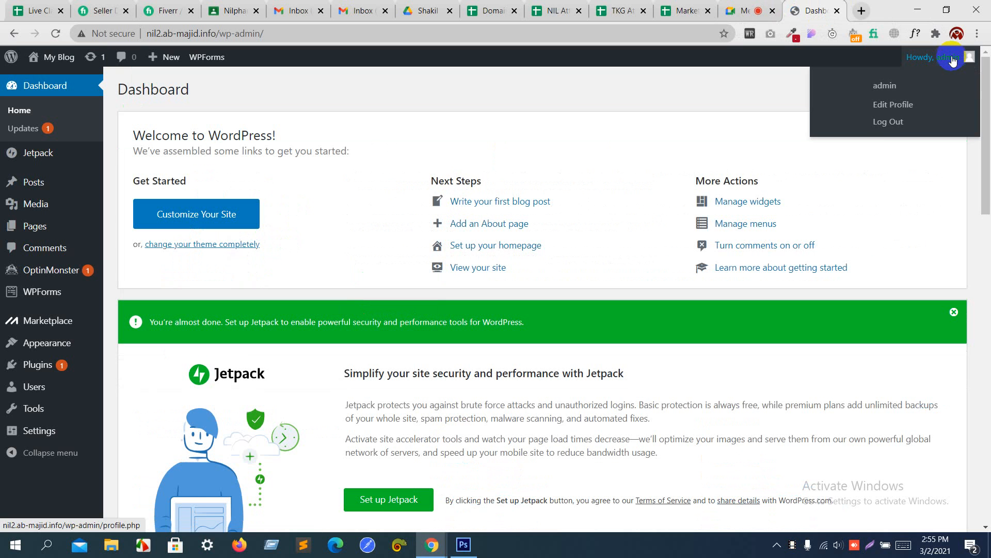
{"action": "left_click", "coordinate": [890, 121]}
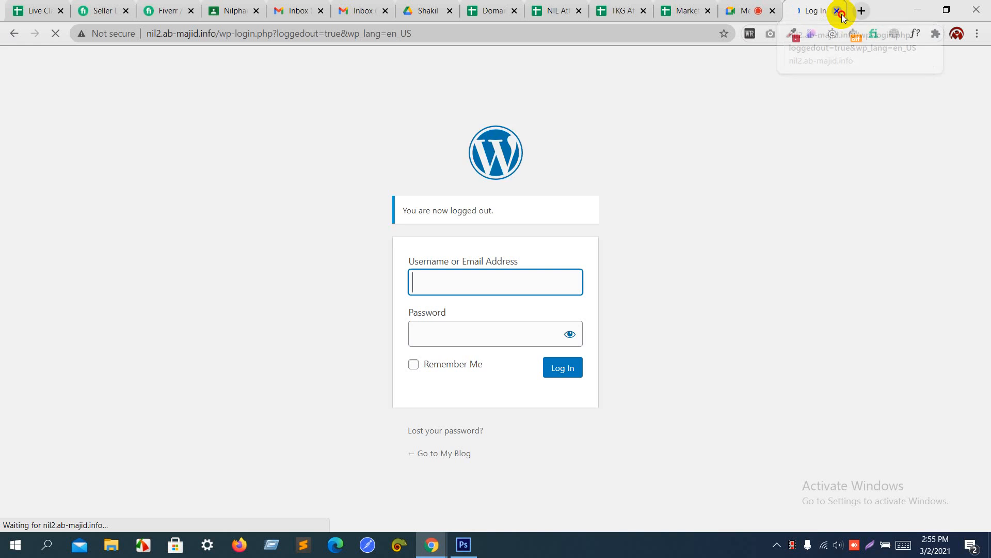
{"action": "left_click", "coordinate": [840, 14]}
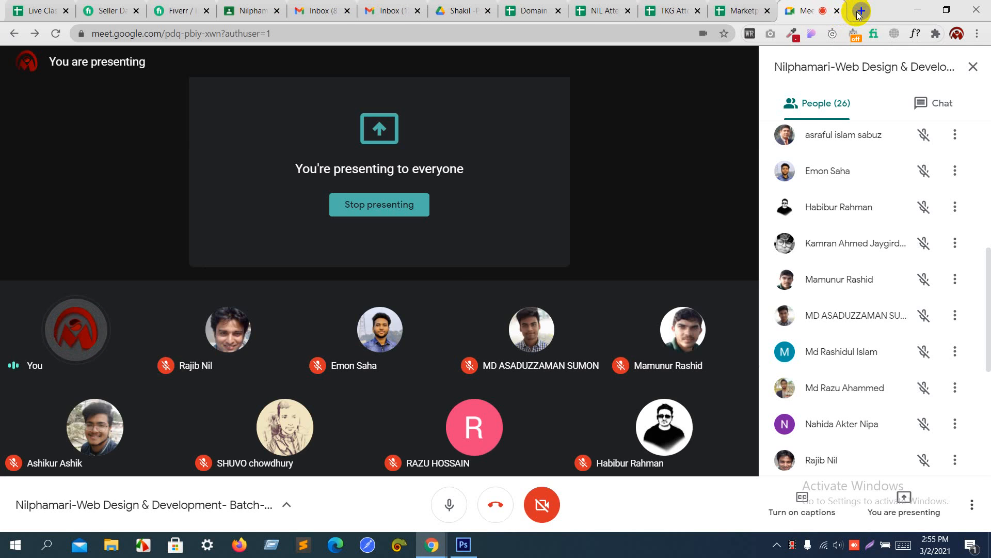
Step: Open nil2.ab-majid.info/wp-admin in a new browser tab
{"action": "left_click", "coordinate": [860, 11]}
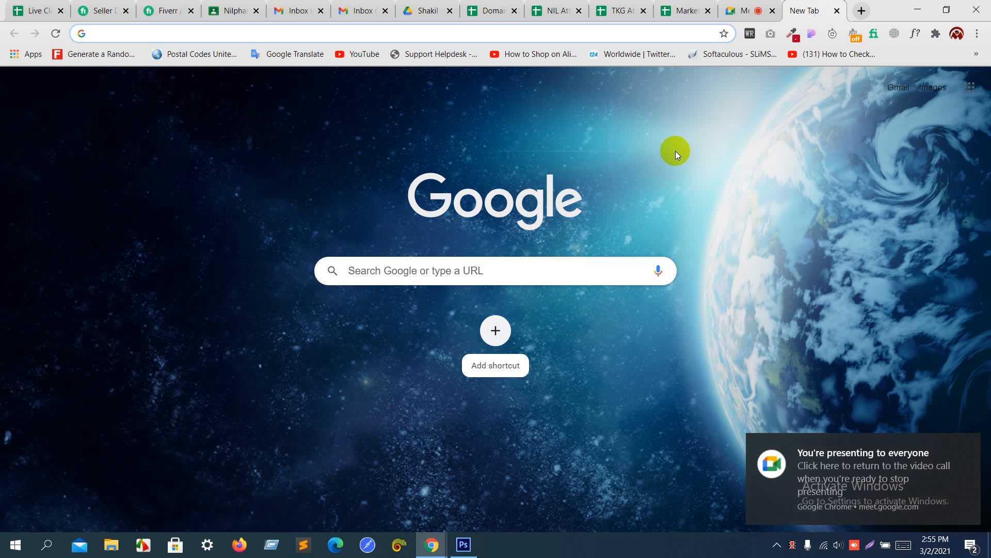
{"action": "type", "text": "nil2."}
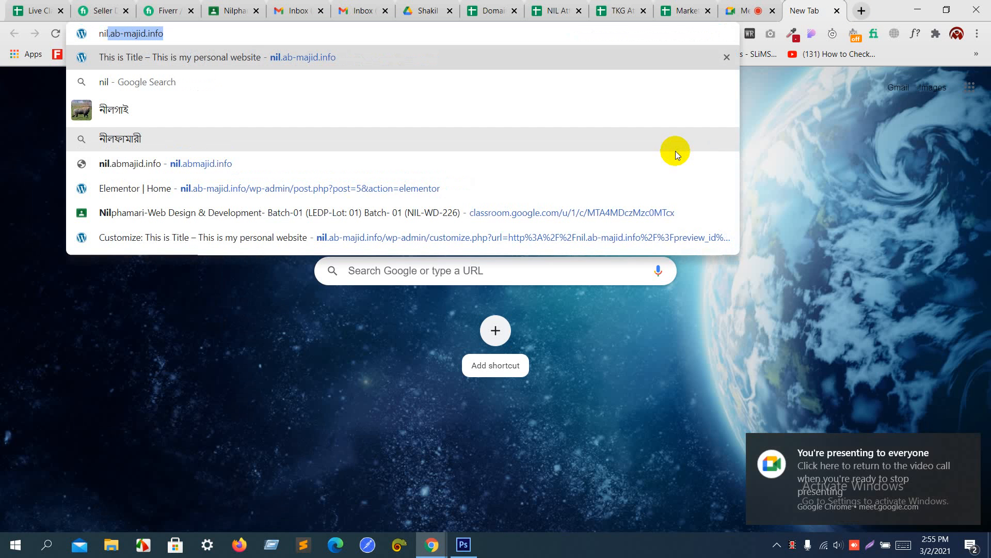
{"action": "type", "text": "ab"}
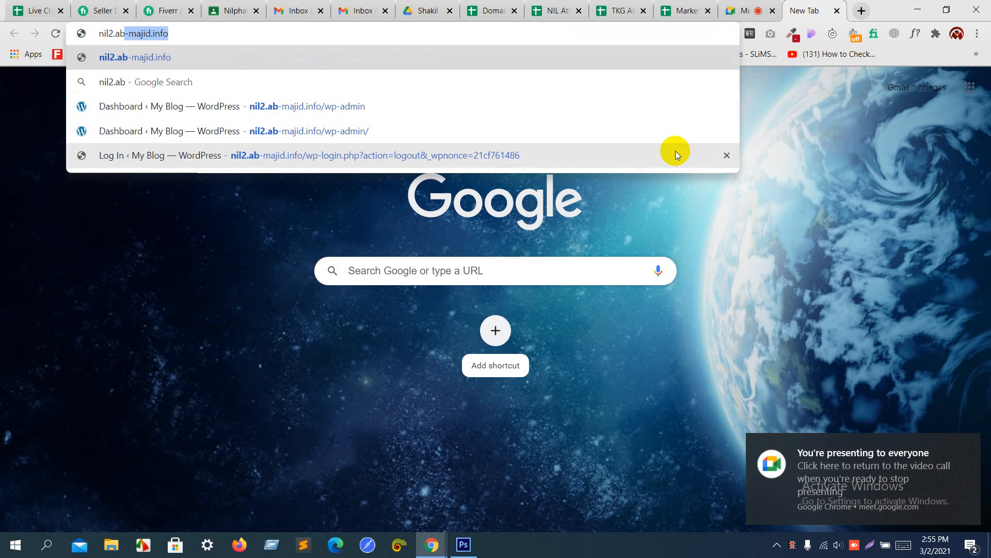
{"action": "type", "text": "-m"}
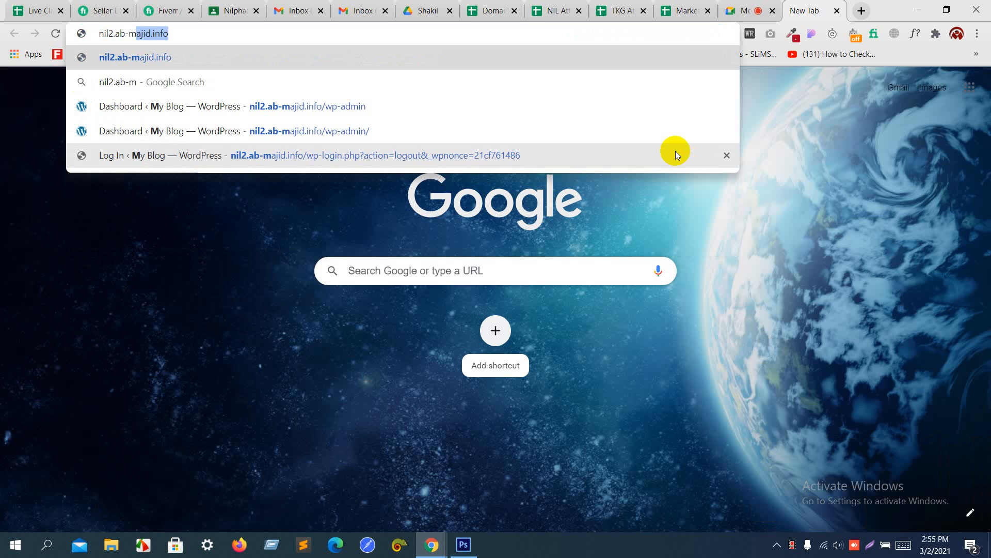
{"action": "key", "text": "Right"}
{"action": "type", "text": "/w"}
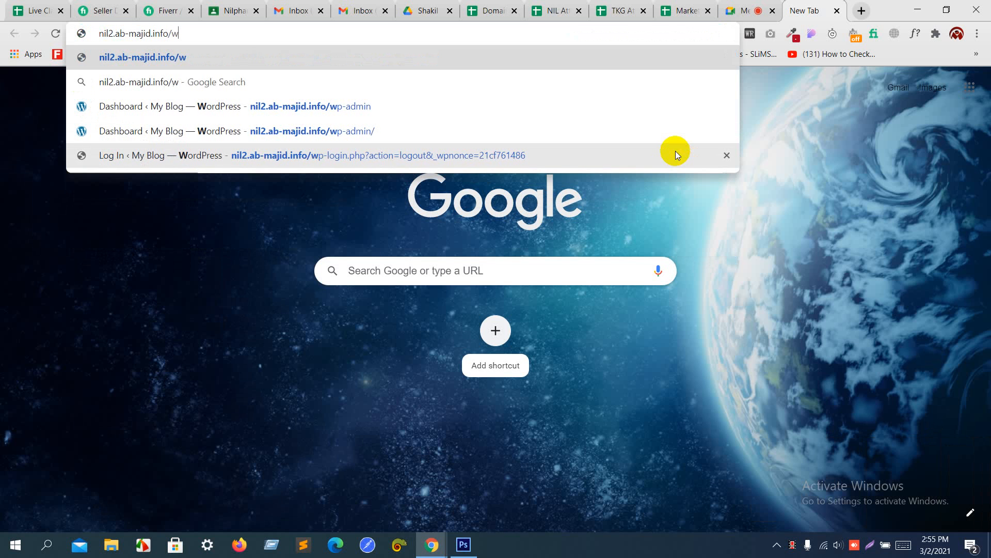
{"action": "type", "text": "p-admin"}
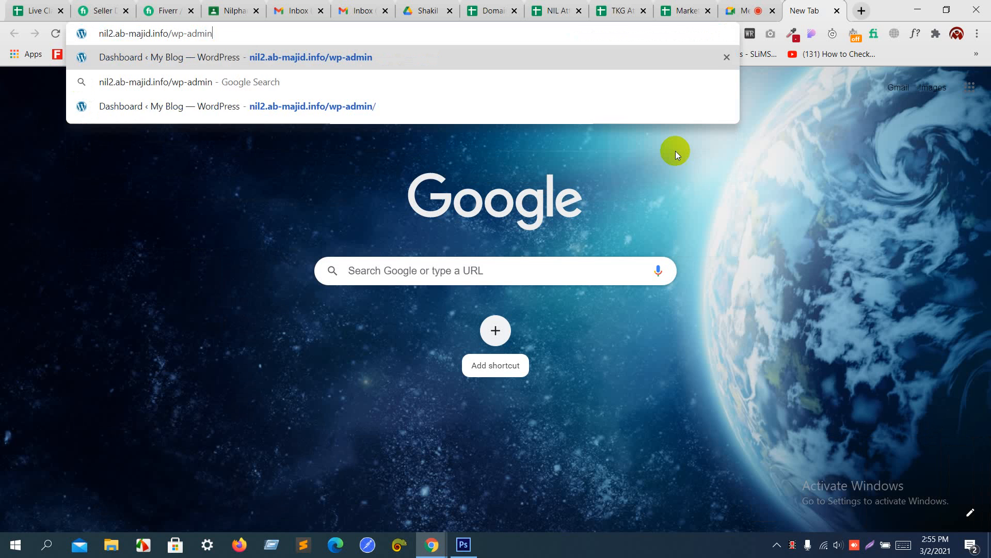
{"action": "key", "text": "Return"}
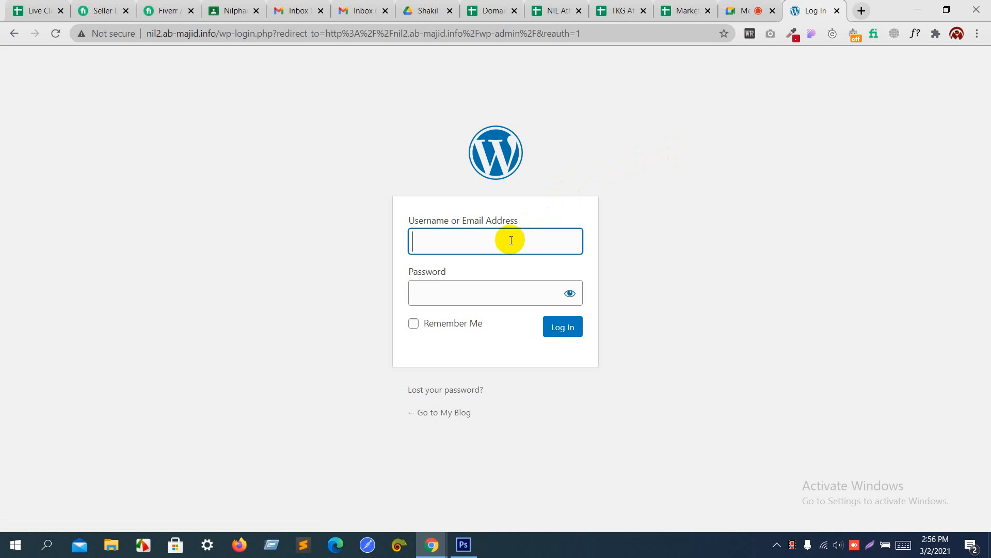
Step: Log in with the admin username and account password, declining to save the password
{"action": "type", "text": "admin"}
{"action": "key", "text": "Tab"}
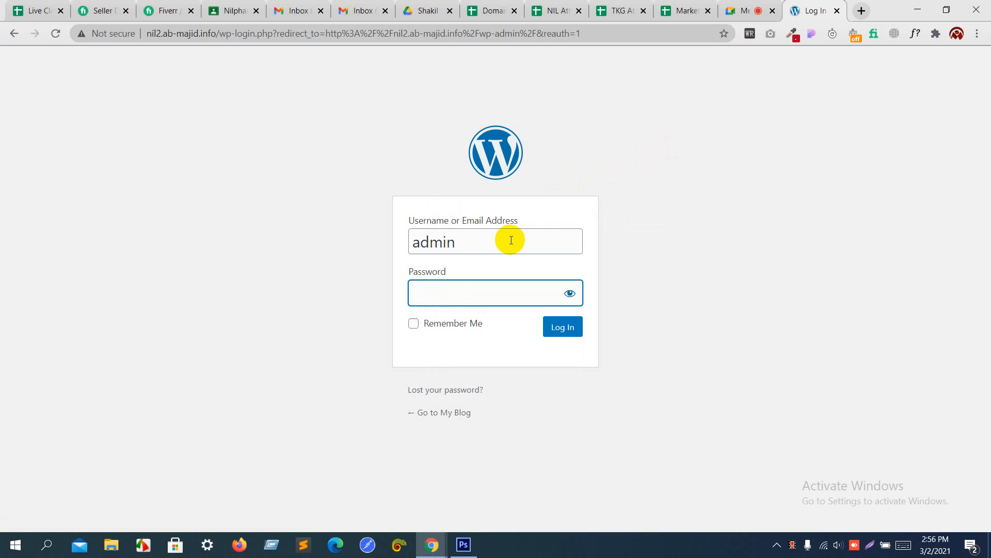
{"action": "type", "text": "****"}
{"action": "key", "text": "Return"}
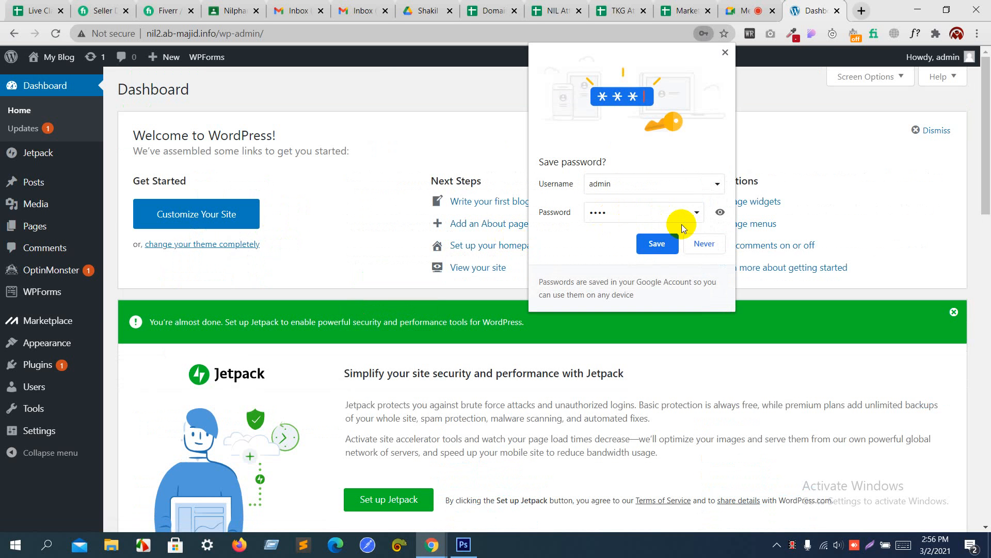
{"action": "left_click", "coordinate": [702, 241]}
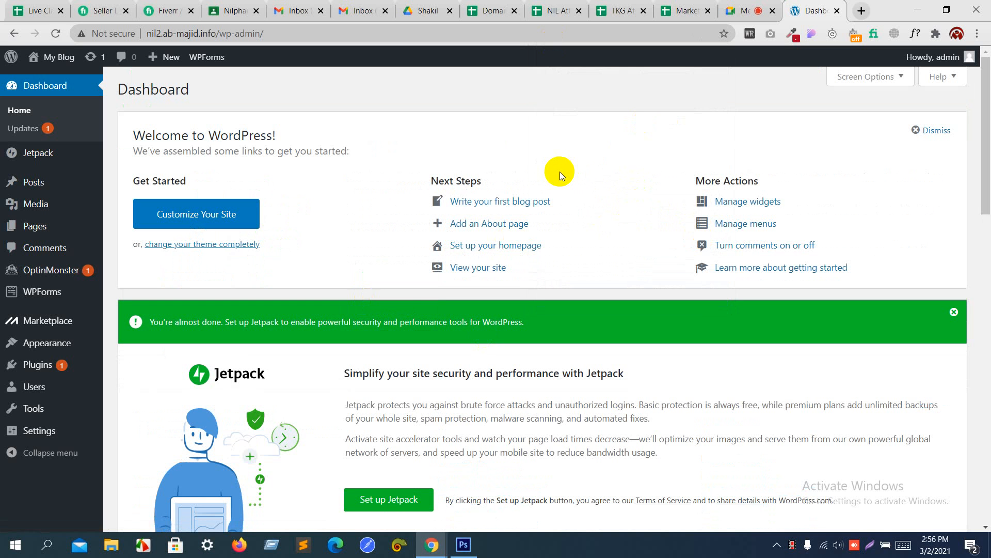
Step: Dismiss the Jetpack setup banner and open the Installed Plugins list
{"action": "left_click", "coordinate": [955, 312]}
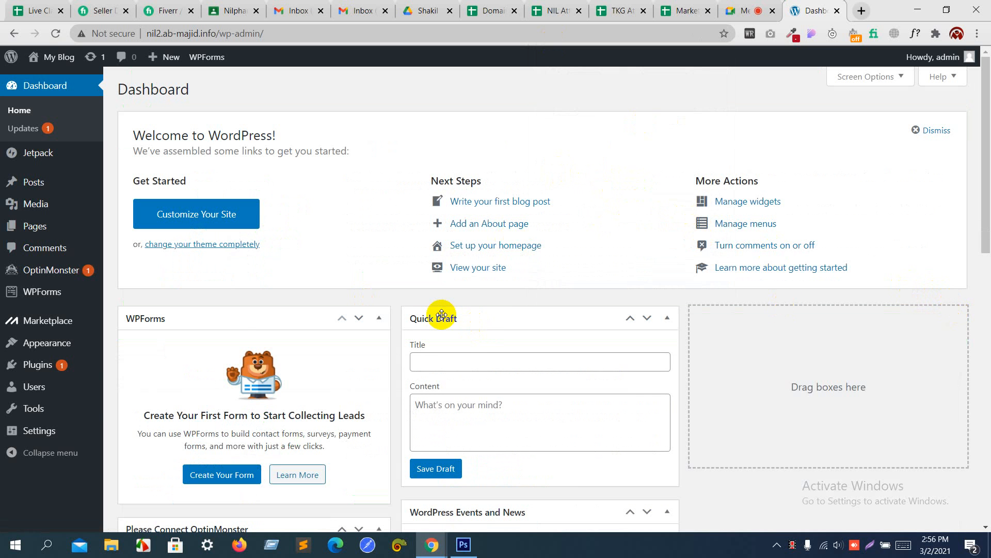
{"action": "left_click", "coordinate": [45, 366]}
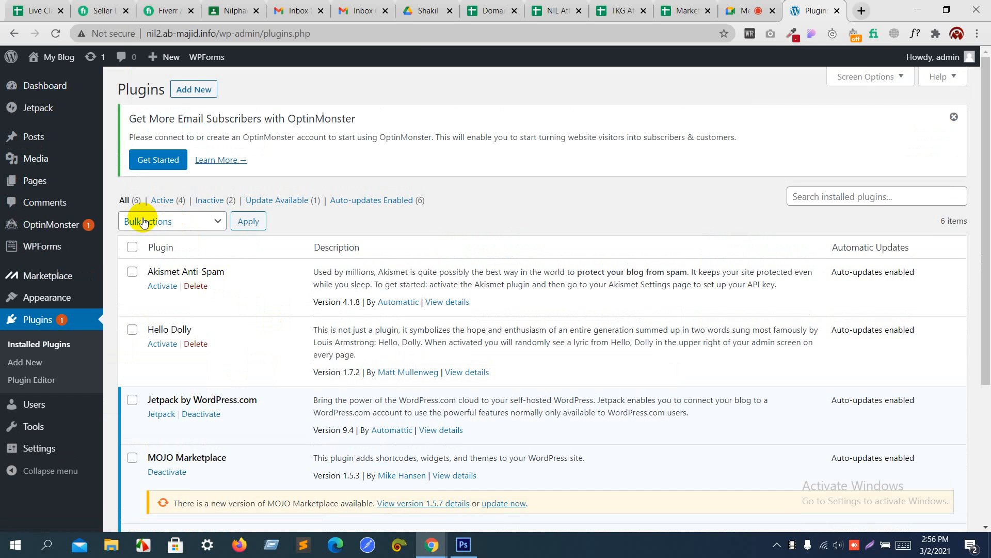
Step: Bulk-deactivate all six installed plugins
{"action": "left_click", "coordinate": [143, 222]}
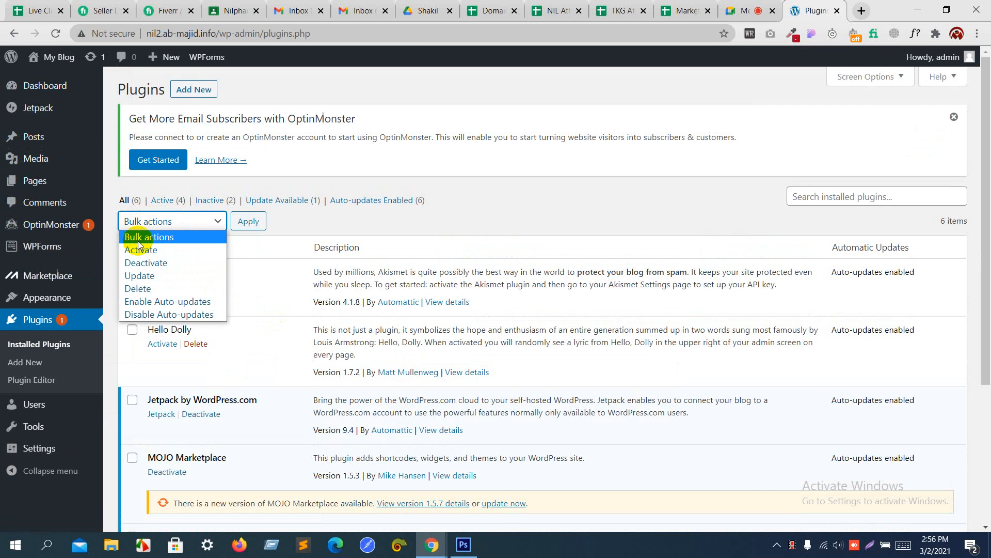
{"action": "left_click", "coordinate": [142, 265]}
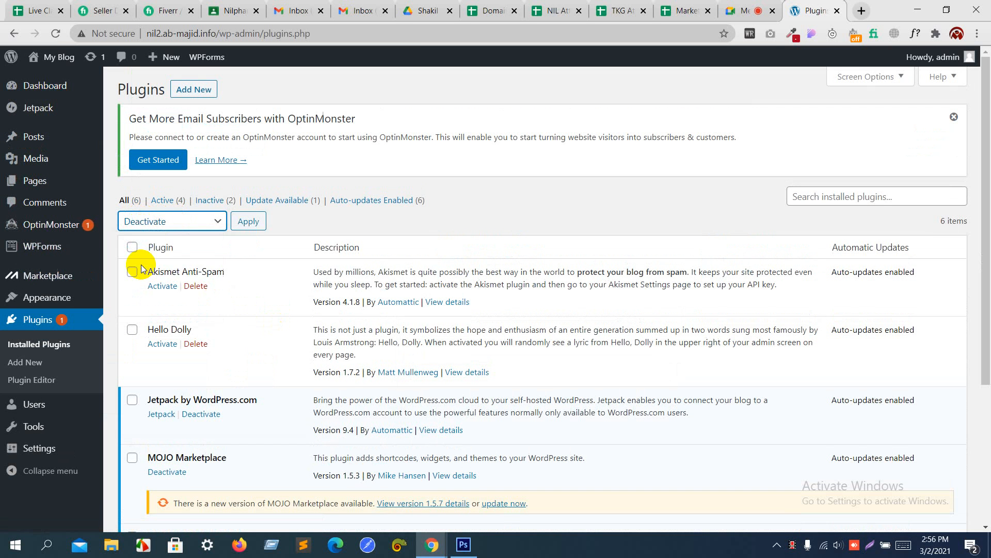
{"action": "left_click", "coordinate": [132, 247]}
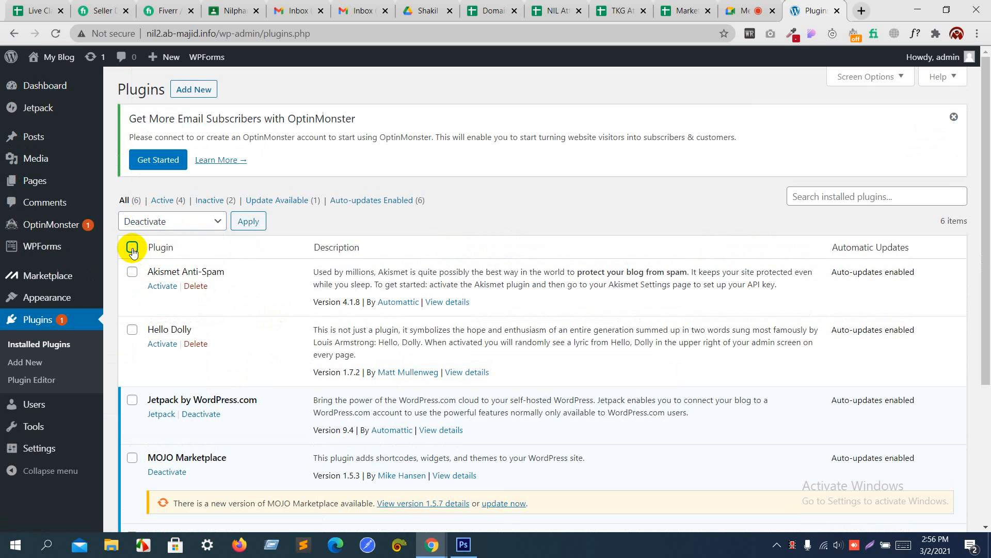
{"action": "left_click", "coordinate": [245, 230]}
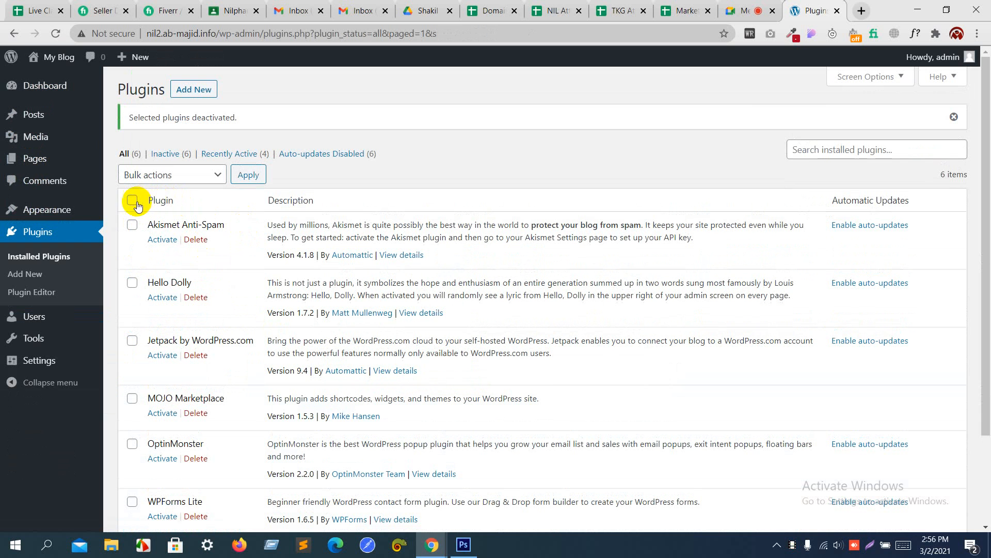
Step: Bulk-delete all the plugins, confirm the deletion, and reload the Plugins page
{"action": "left_click", "coordinate": [133, 201]}
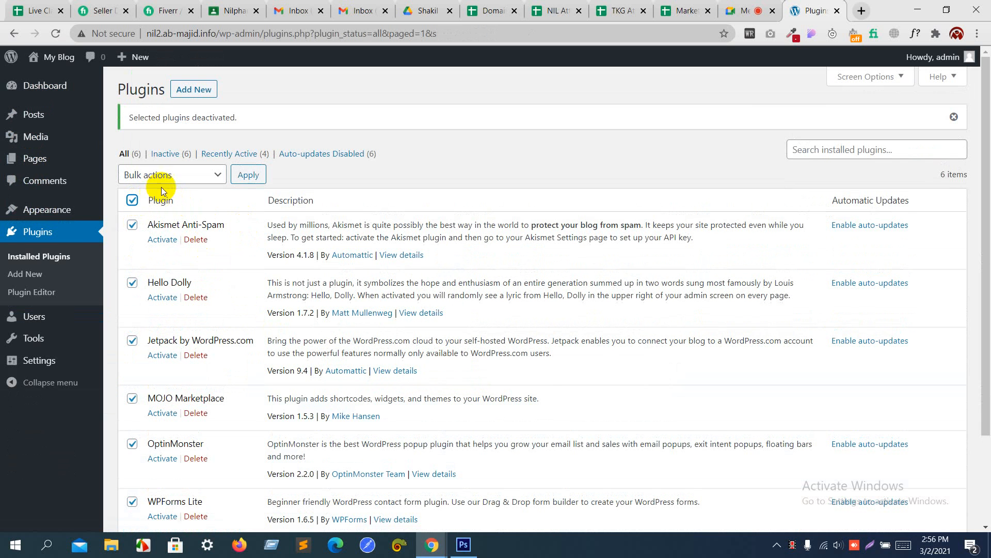
{"action": "left_click", "coordinate": [164, 175]}
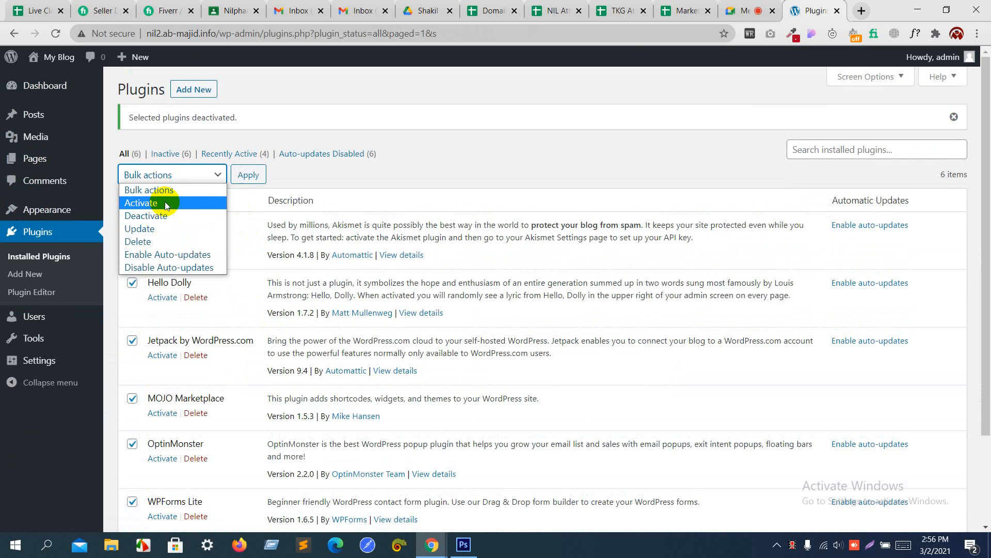
{"action": "left_click", "coordinate": [161, 241]}
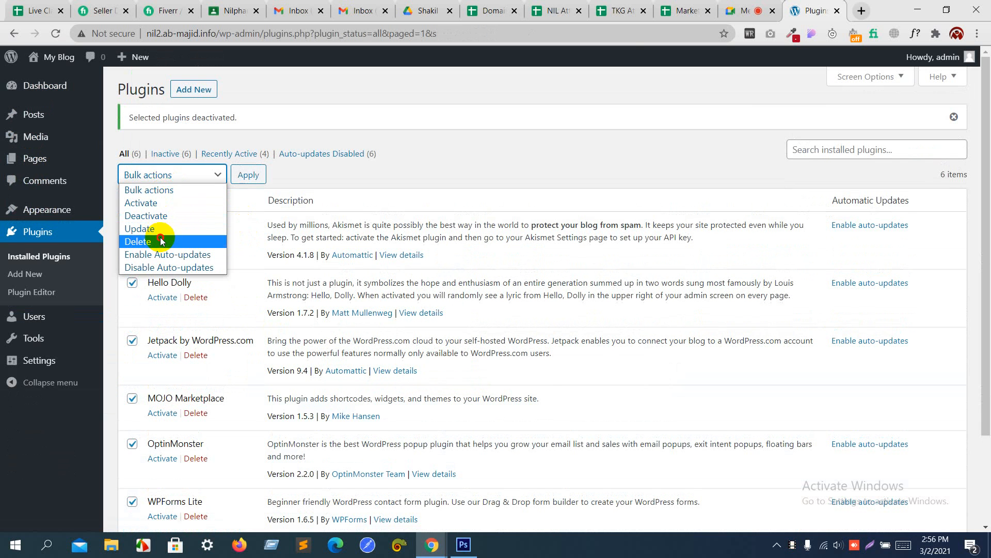
{"action": "left_click", "coordinate": [244, 176]}
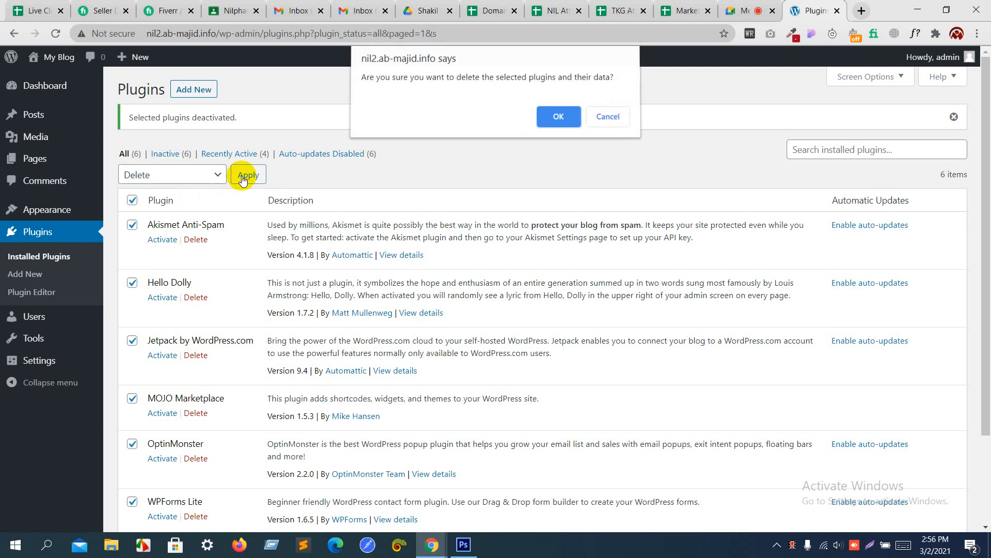
{"action": "left_click", "coordinate": [547, 120]}
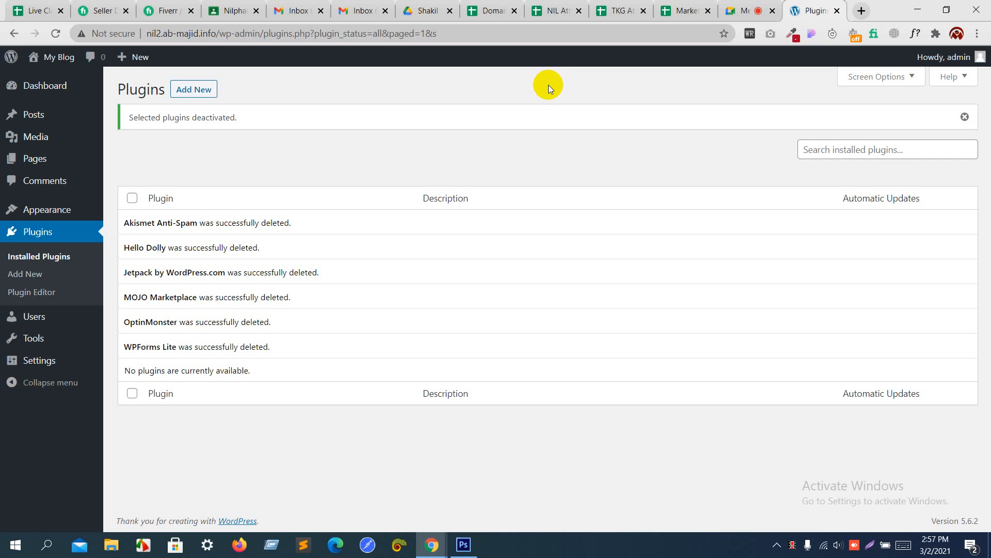
{"action": "left_click", "coordinate": [445, 34]}
{"action": "key", "text": "Return"}
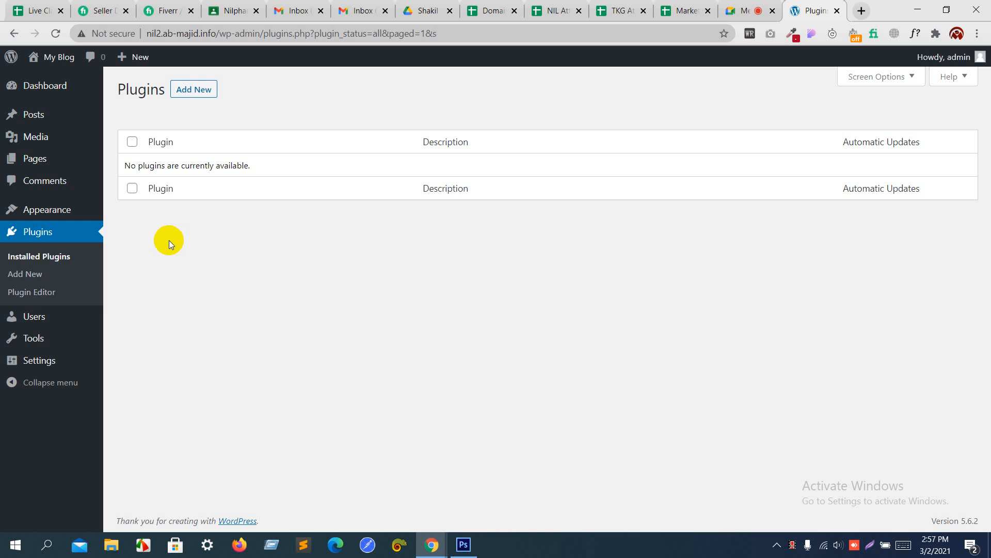
Step: Open Appearance > Themes and look over the installed and available themes
{"action": "left_click", "coordinate": [54, 216]}
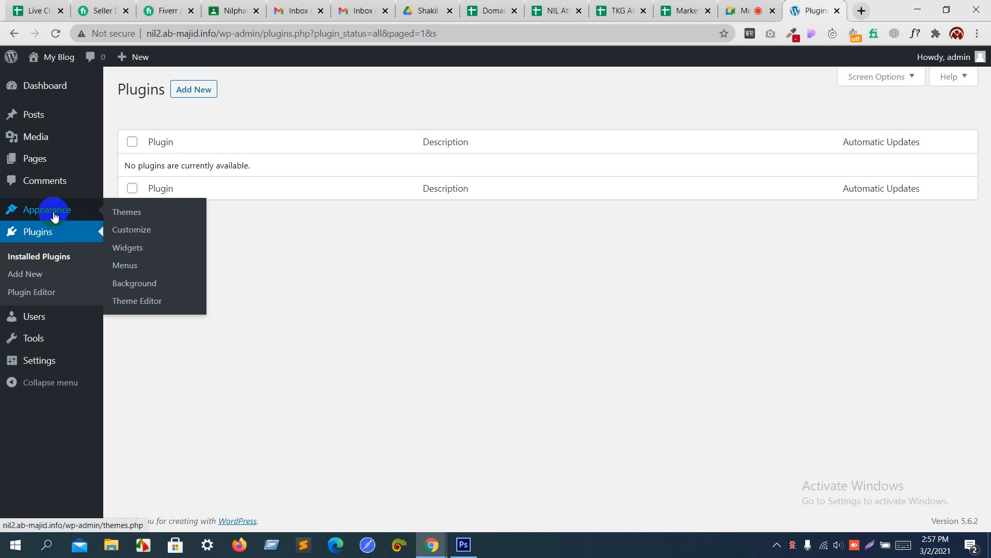
{"action": "left_click", "coordinate": [133, 215]}
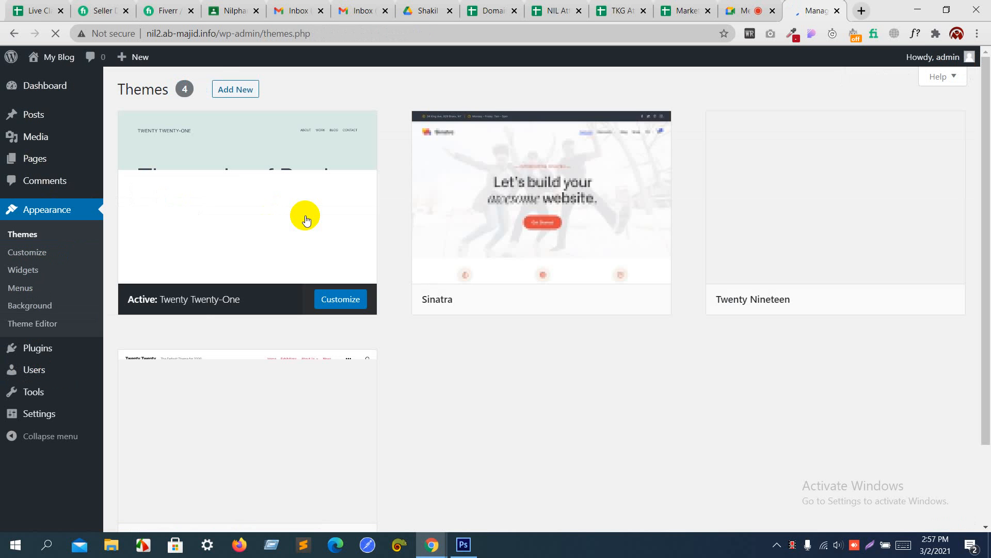
{"action": "left_click", "coordinate": [230, 90]}
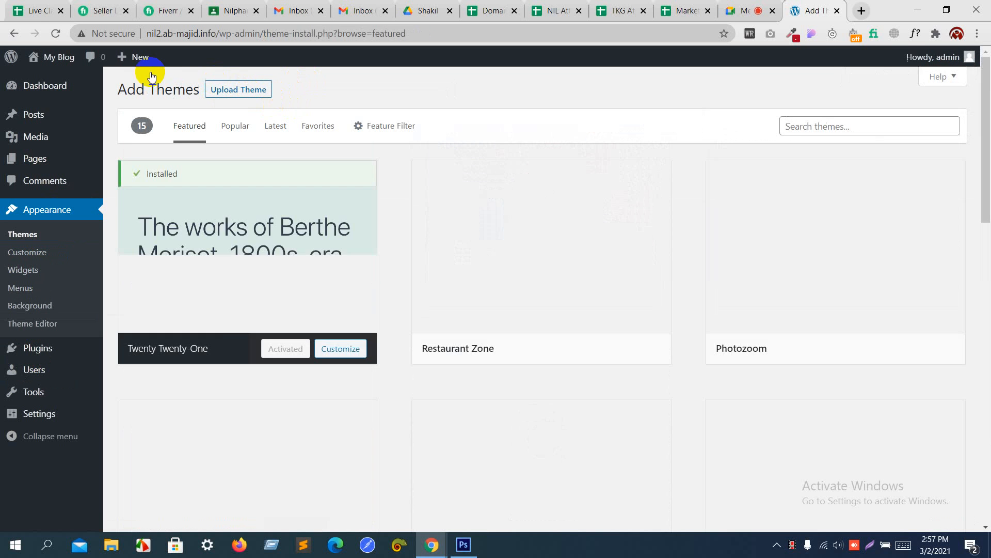
{"action": "left_click", "coordinate": [14, 33]}
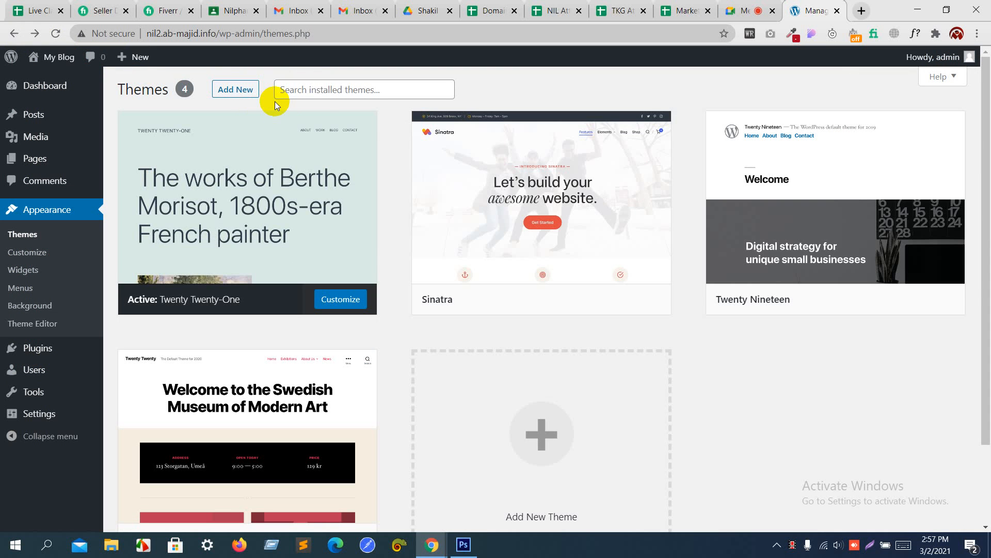
{"action": "mouse_move", "coordinate": [315, 111]}
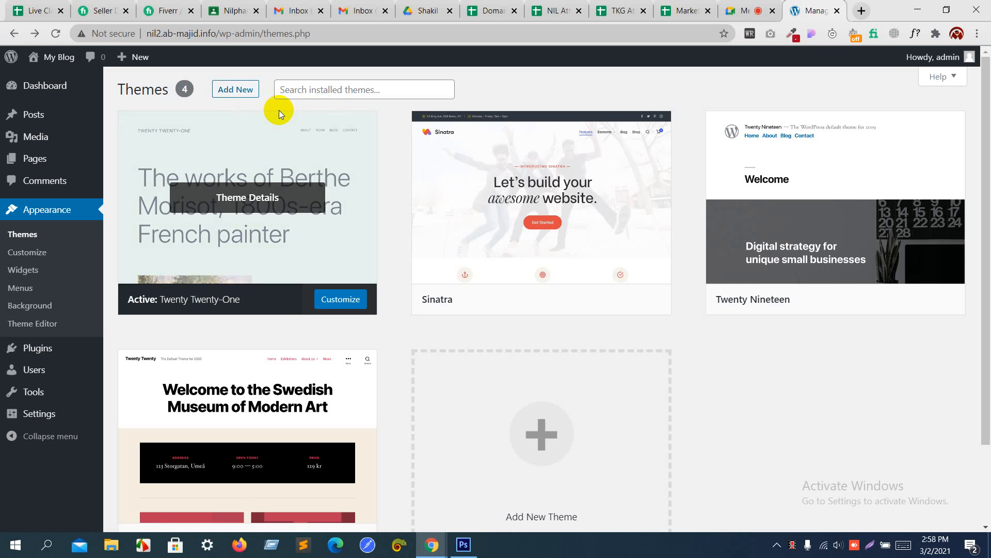
Step: Search the theme directory for 'hello', then install and activate Hello Elementor
{"action": "left_click", "coordinate": [236, 91]}
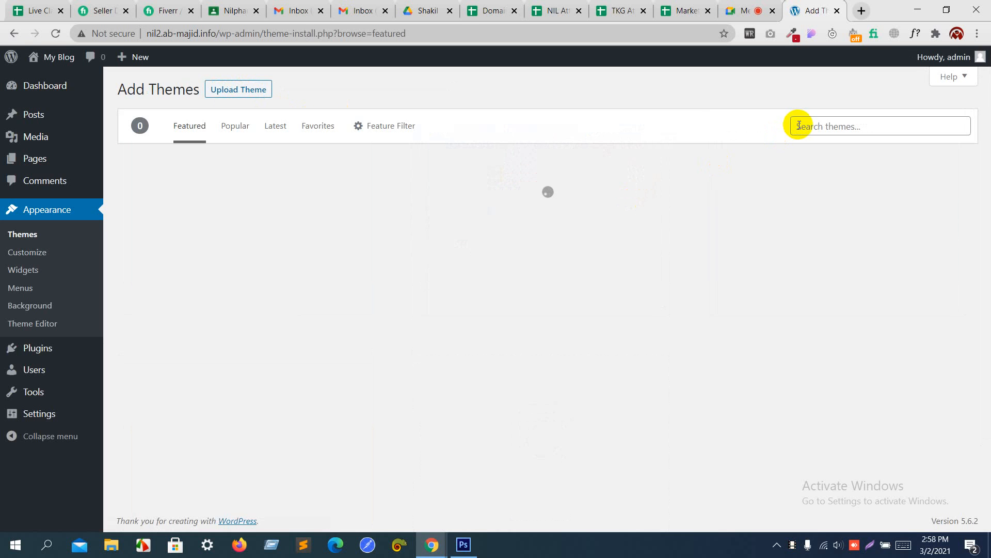
{"action": "left_click", "coordinate": [799, 125]}
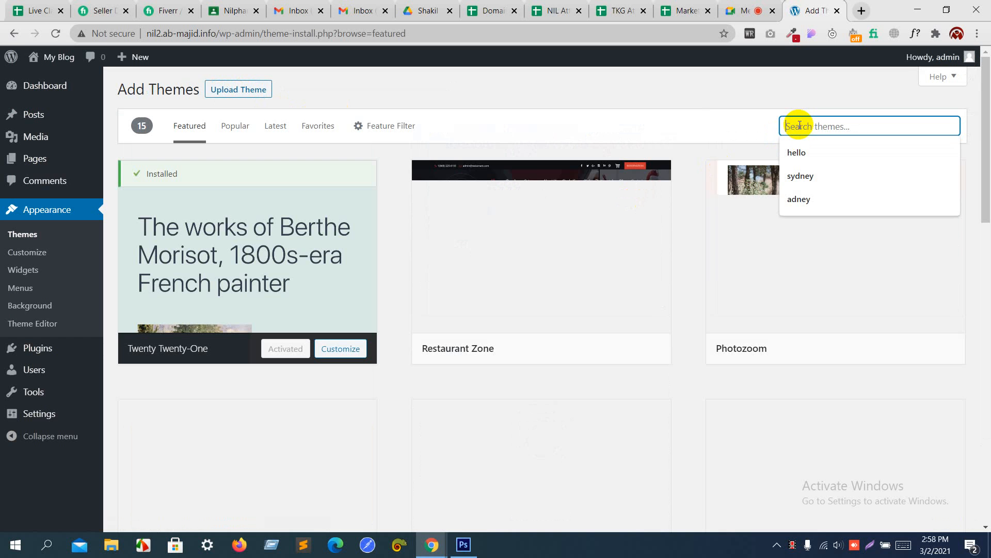
{"action": "left_click", "coordinate": [800, 151]}
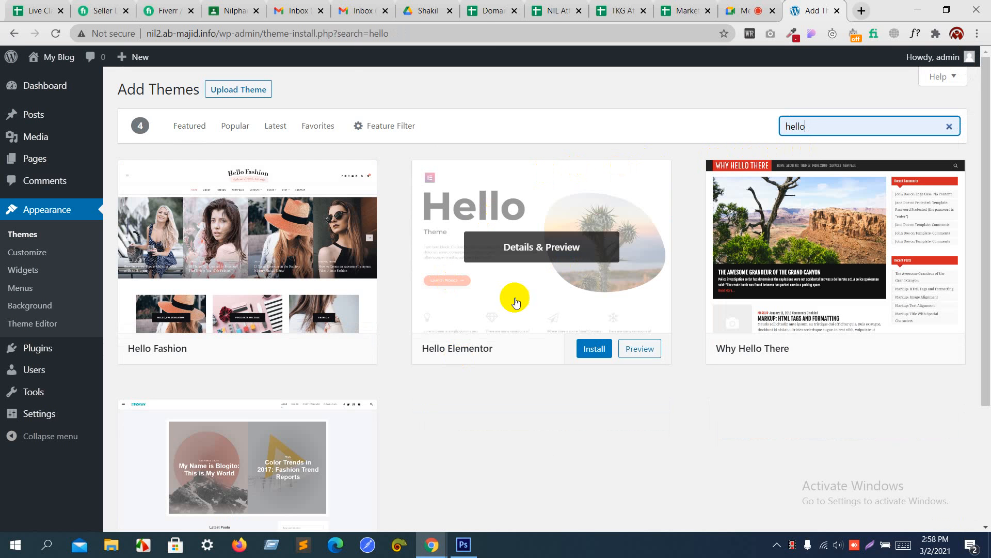
{"action": "left_click", "coordinate": [595, 349]}
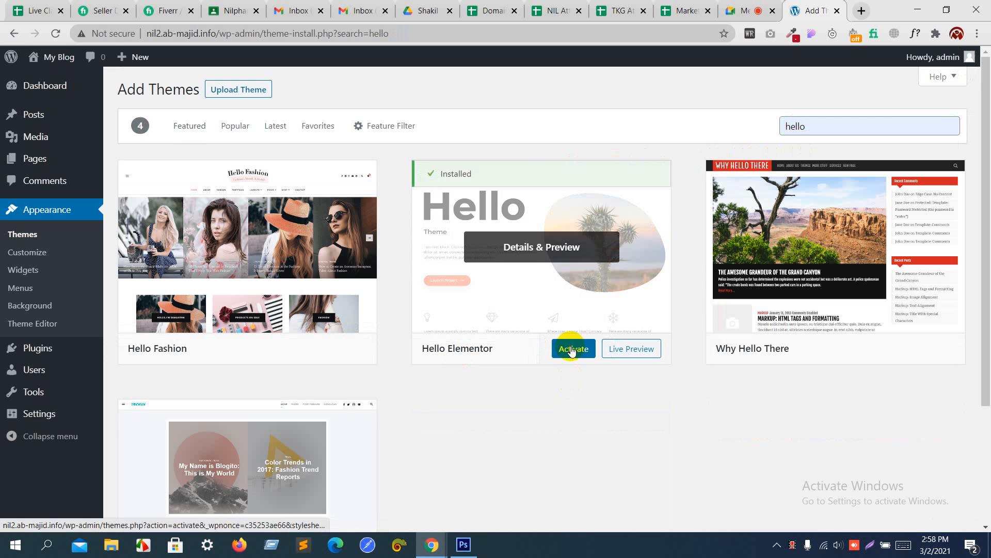
{"action": "left_click", "coordinate": [572, 349]}
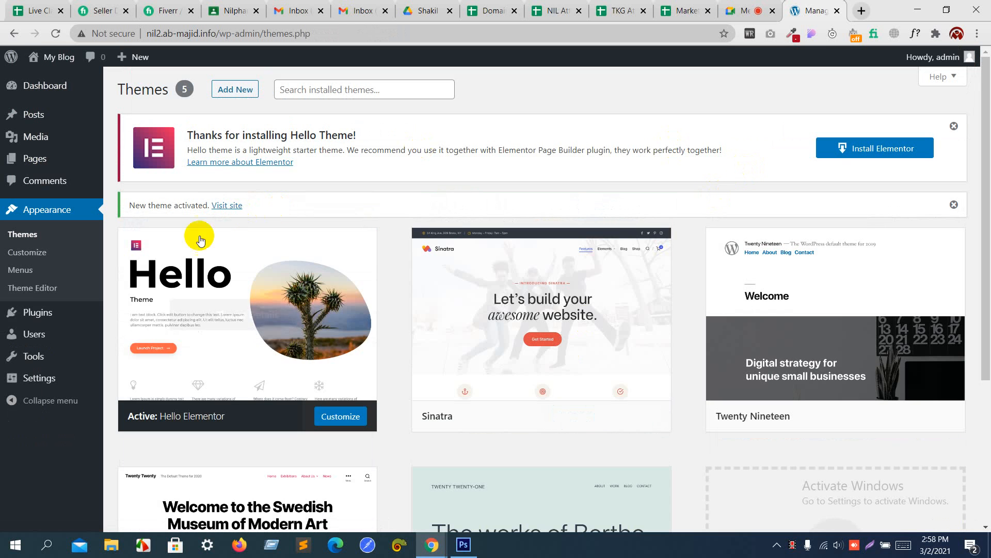
Step: Install and activate the recommended Elementor plugin, then bring up the Appearance menu
{"action": "left_click", "coordinate": [43, 314]}
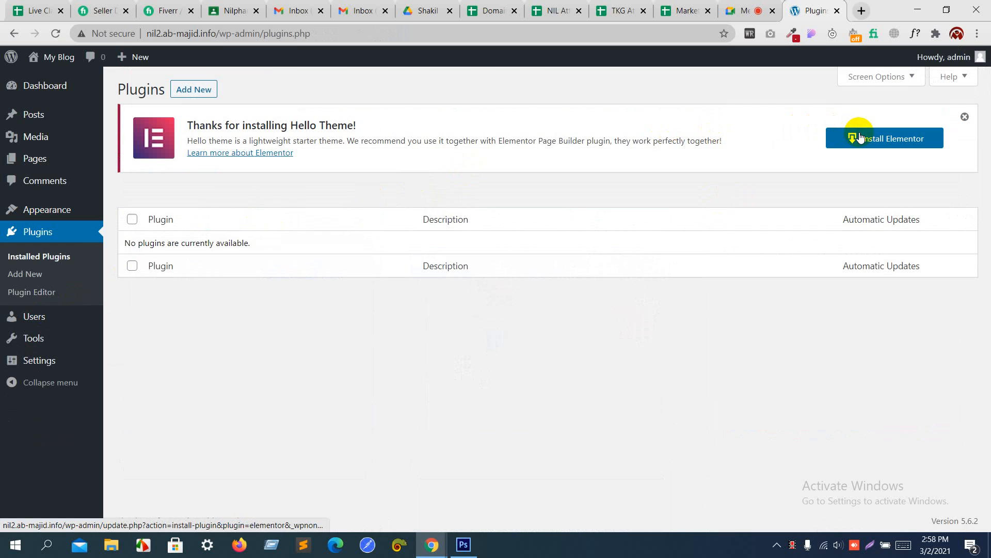
{"action": "left_click", "coordinate": [859, 138]}
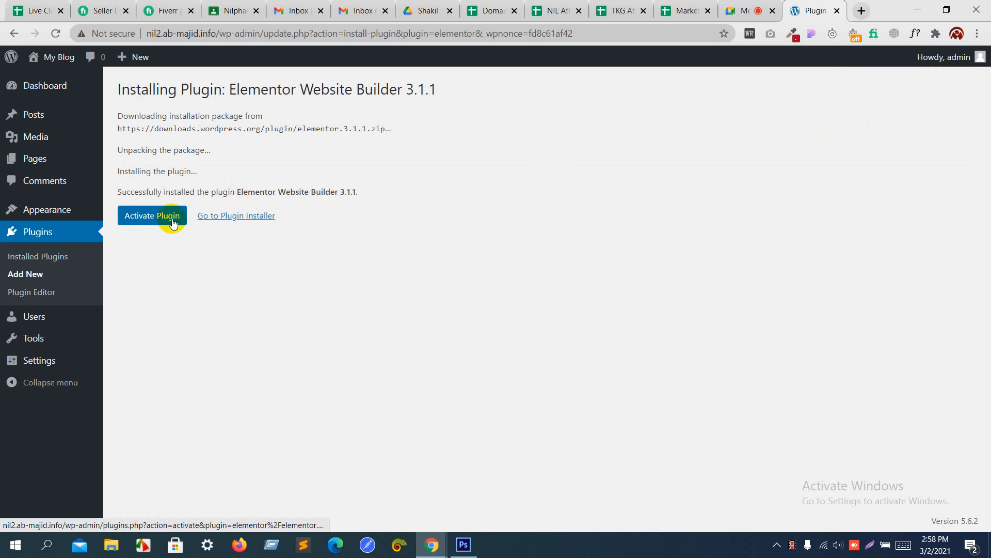
{"action": "left_click", "coordinate": [156, 221]}
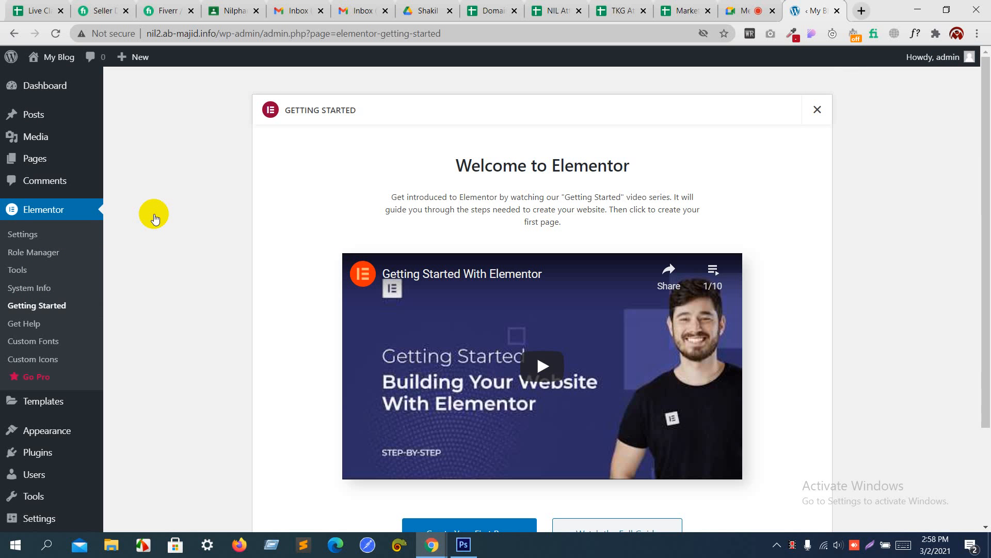
{"action": "left_click", "coordinate": [47, 437]}
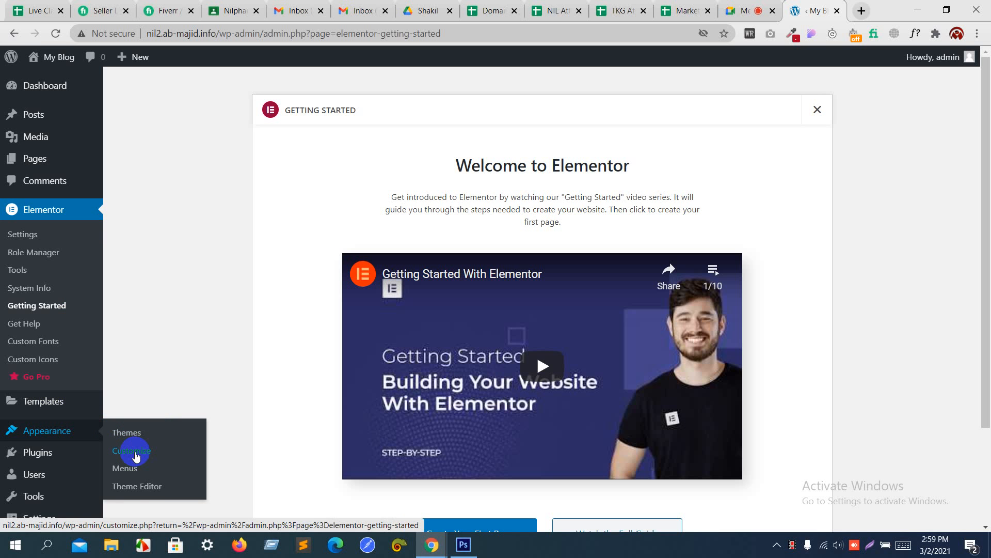
Step: Open the Customizer from Appearance, go to Site Identity, and start selecting a logo
{"action": "left_click", "coordinate": [135, 451]}
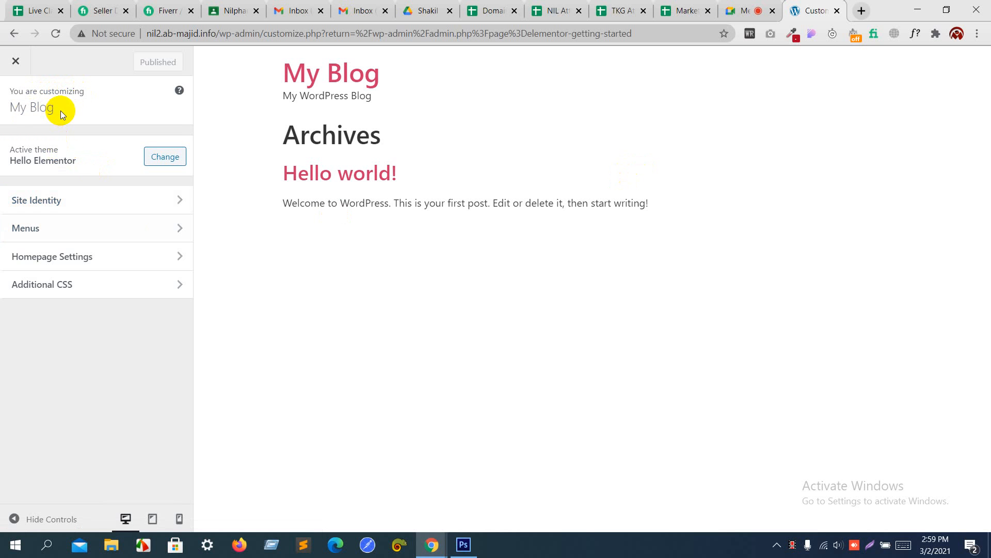
{"action": "left_click_drag", "start_coordinate": [9, 102], "coordinate": [57, 109]}
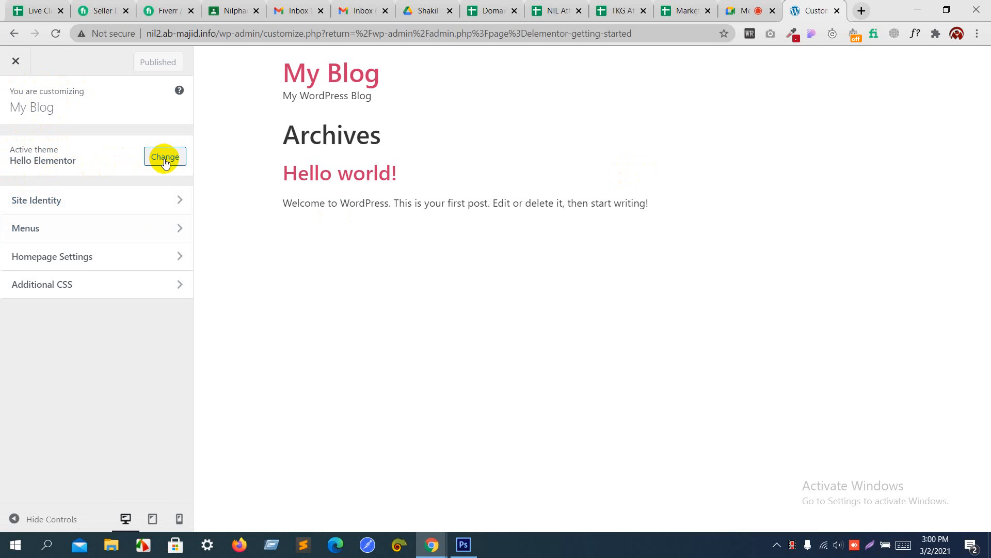
{"action": "left_click", "coordinate": [54, 206]}
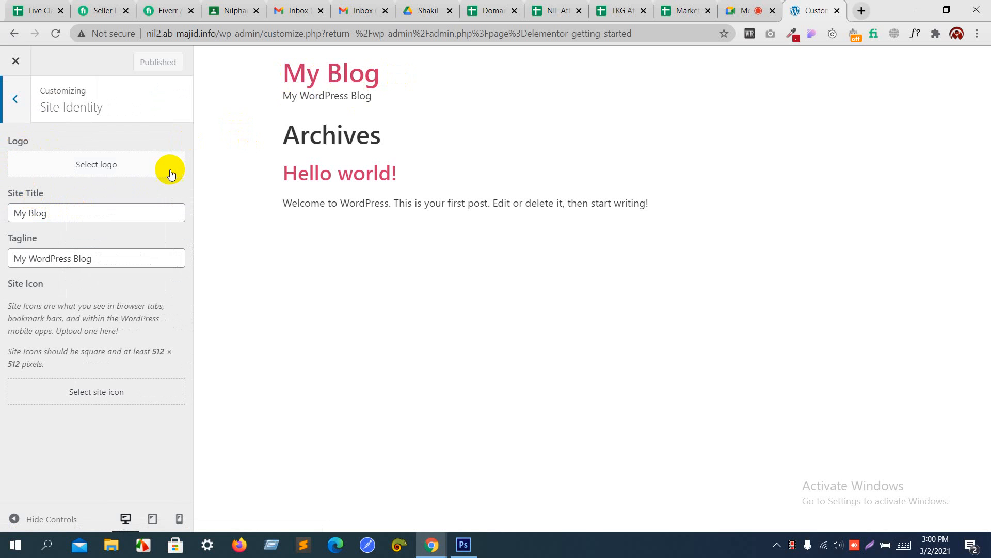
{"action": "left_click", "coordinate": [117, 165]}
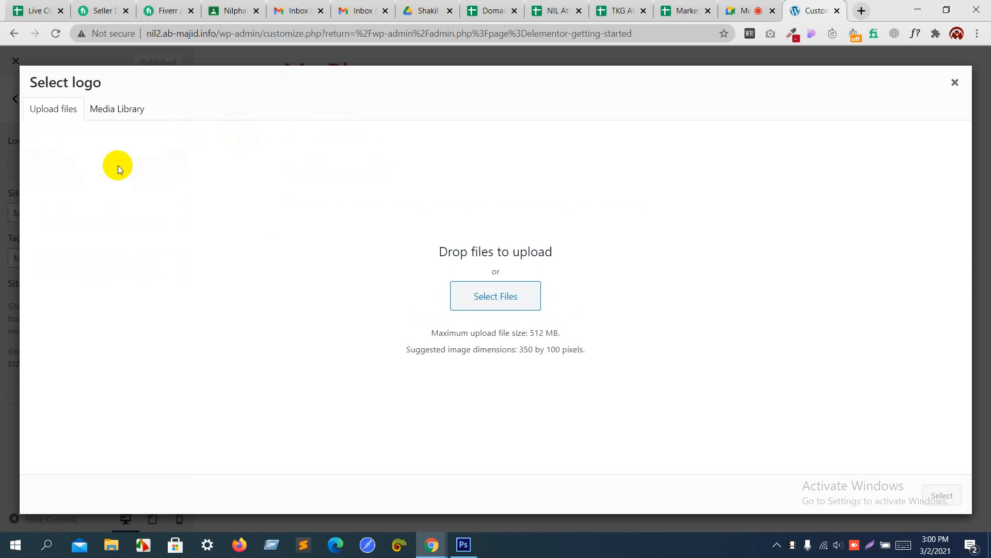
Step: Open the logo file picker, then switch to the Photoshop newsletter design
{"action": "left_click", "coordinate": [480, 295]}
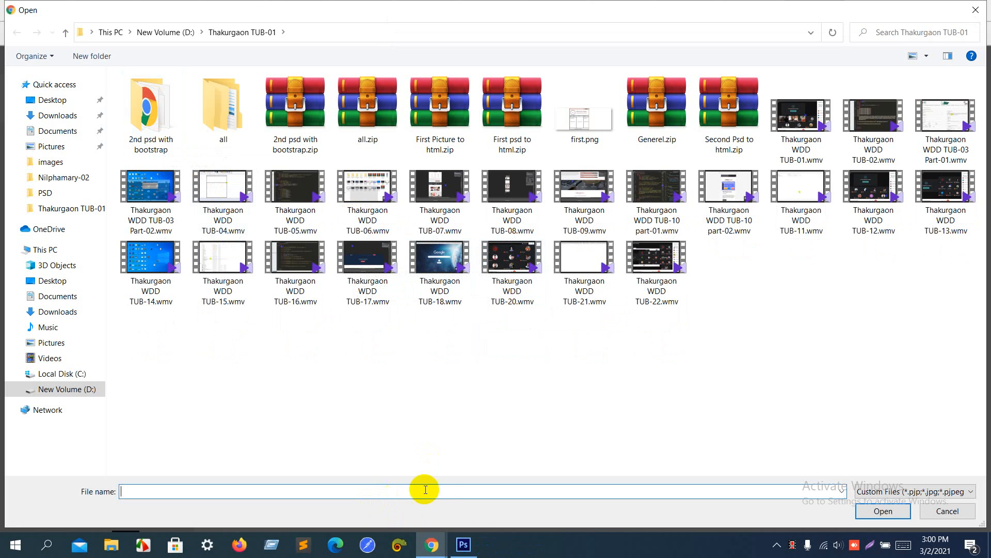
{"action": "left_click", "coordinate": [470, 539]}
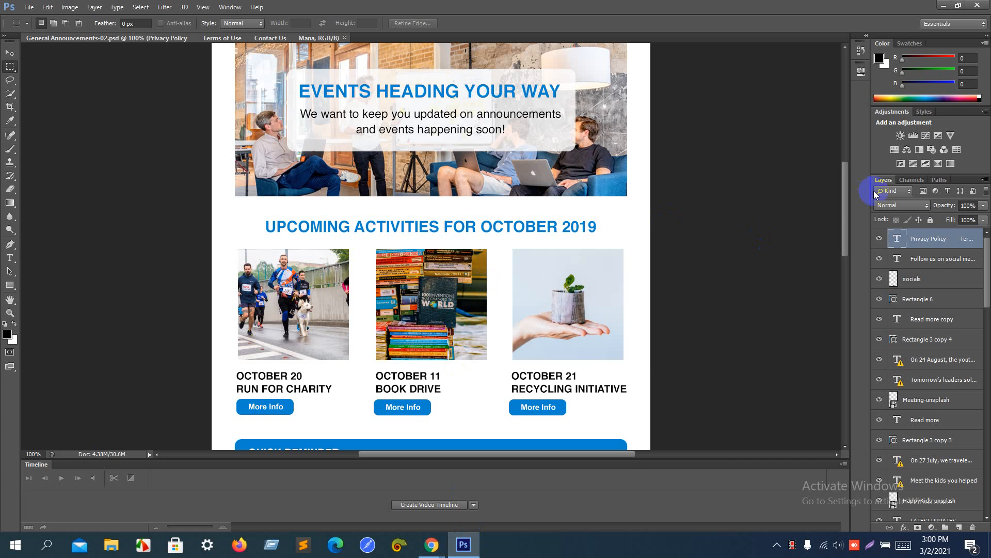
Step: Scroll to the top, choose the Move tool, and zoom the header to 200%
{"action": "left_click_drag", "start_coordinate": [844, 209], "coordinate": [853, 132]}
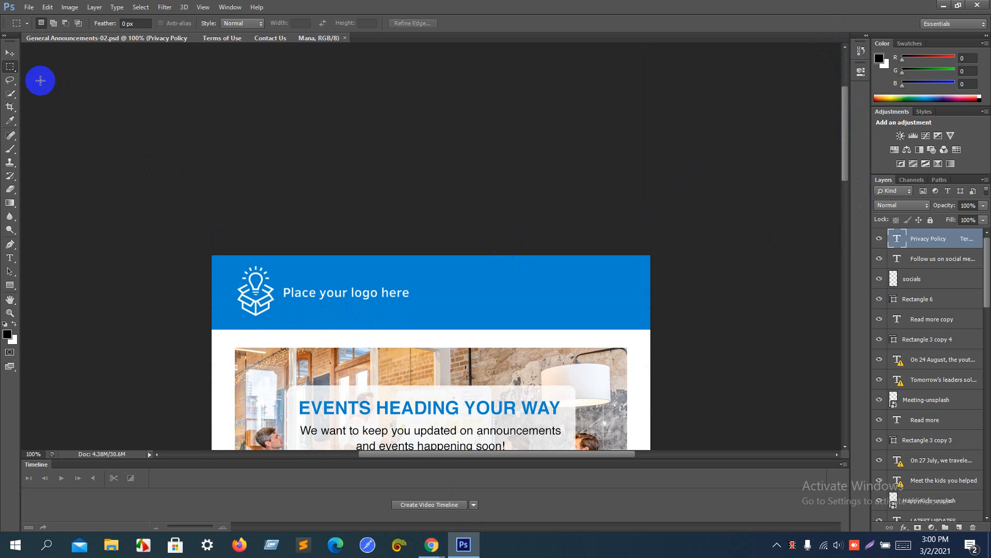
{"action": "left_click", "coordinate": [10, 53]}
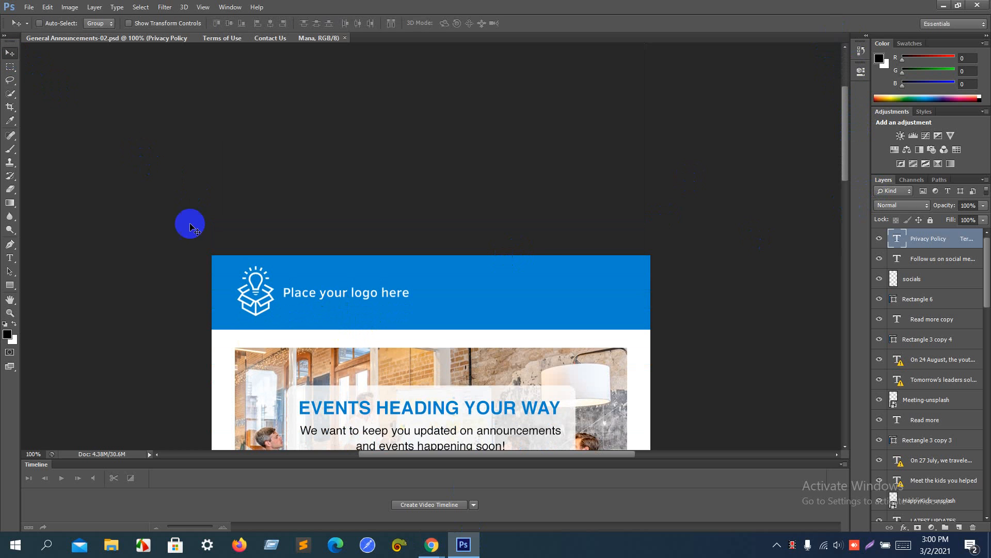
{"action": "left_click", "coordinate": [251, 304]}
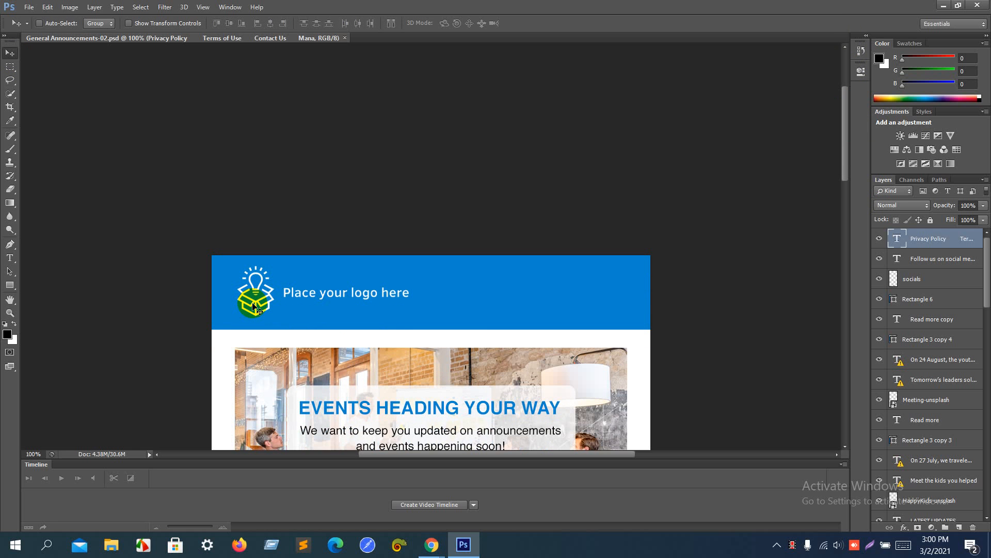
{"action": "key", "text": "ctrl+plus"}
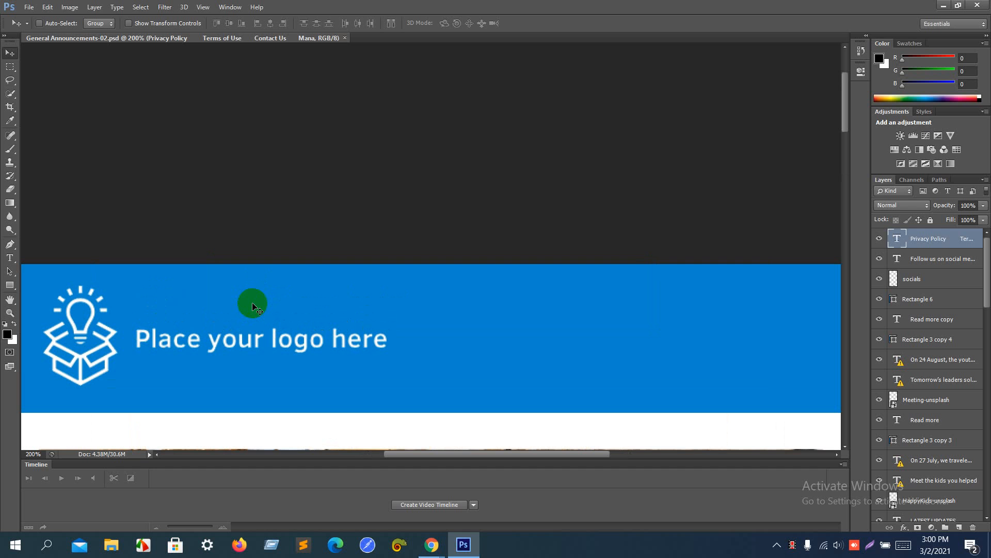
Step: Enable Show Transform Controls and Auto-Select Layer, then select the 'Place your logo here' layer
{"action": "left_click", "coordinate": [128, 23]}
{"action": "left_click", "coordinate": [103, 23]}
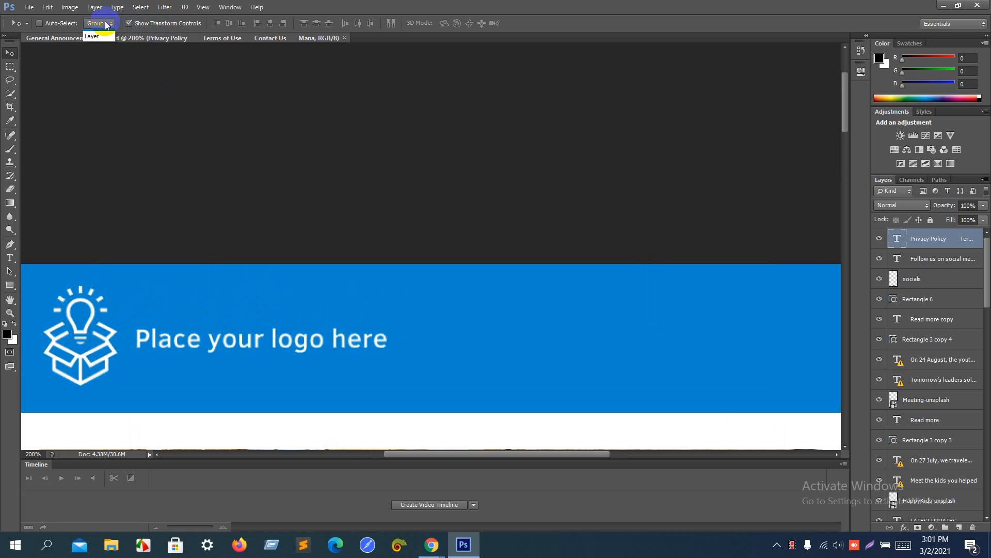
{"action": "left_click", "coordinate": [99, 49]}
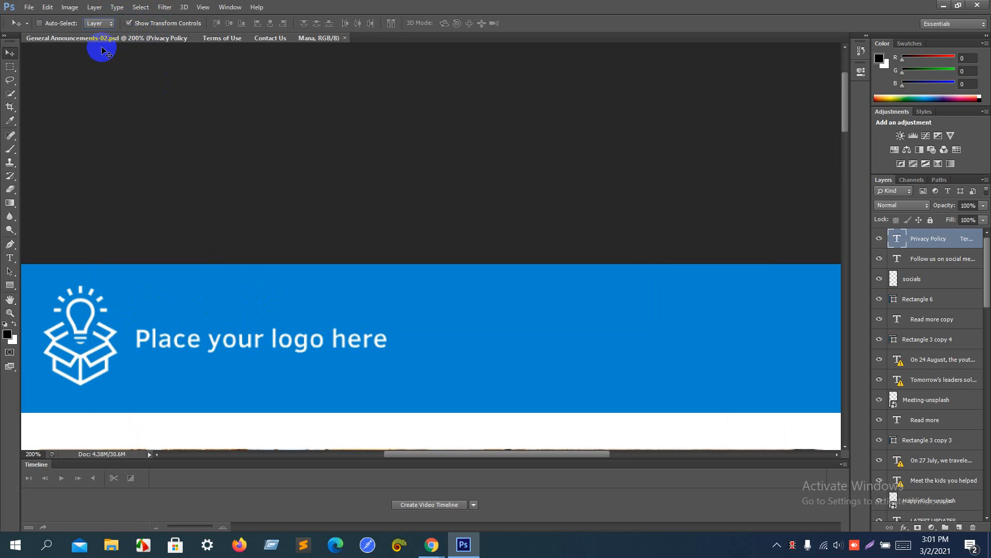
{"action": "left_click", "coordinate": [40, 23]}
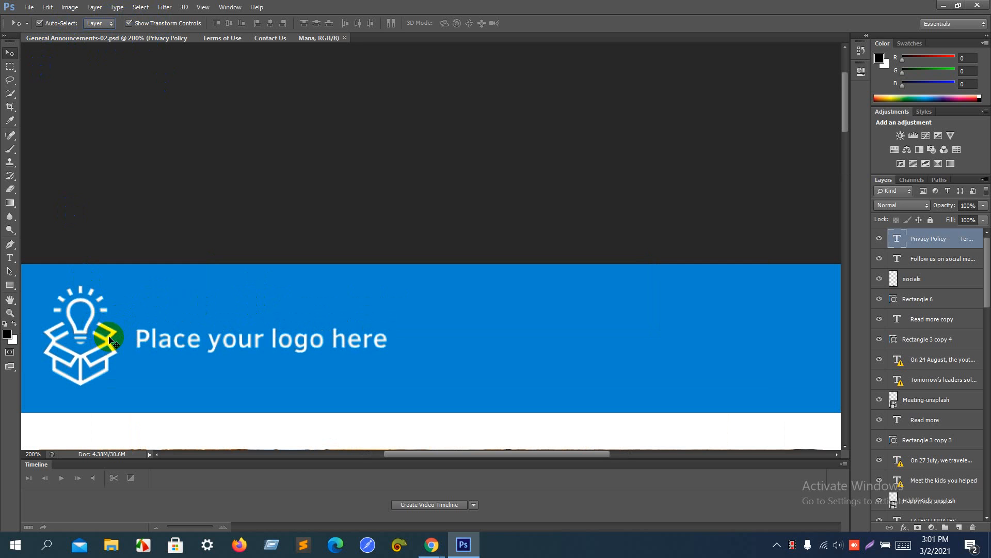
{"action": "left_click", "coordinate": [109, 339]}
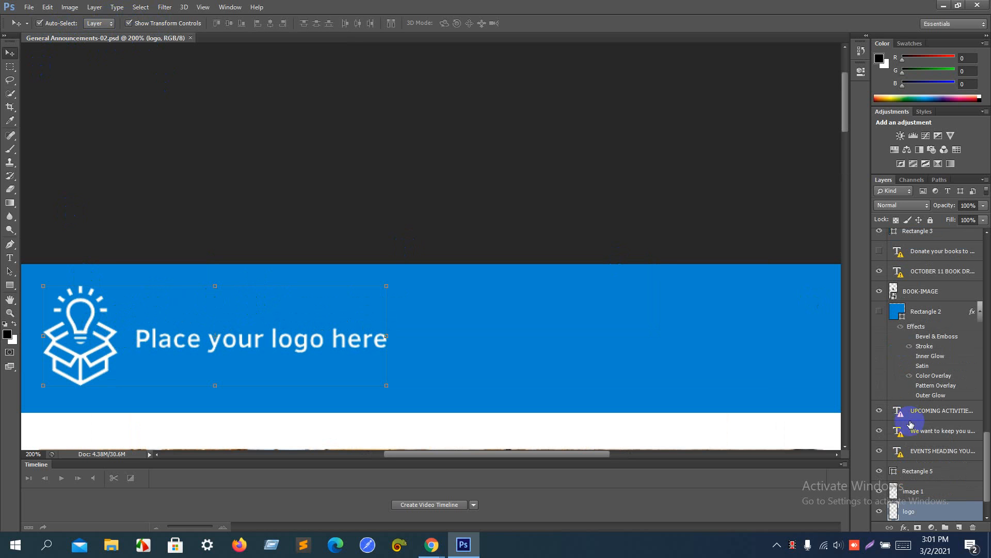
Step: Solo the logo layer and trim away transparent pixels on all sides
{"action": "left_click", "coordinate": [880, 512]}
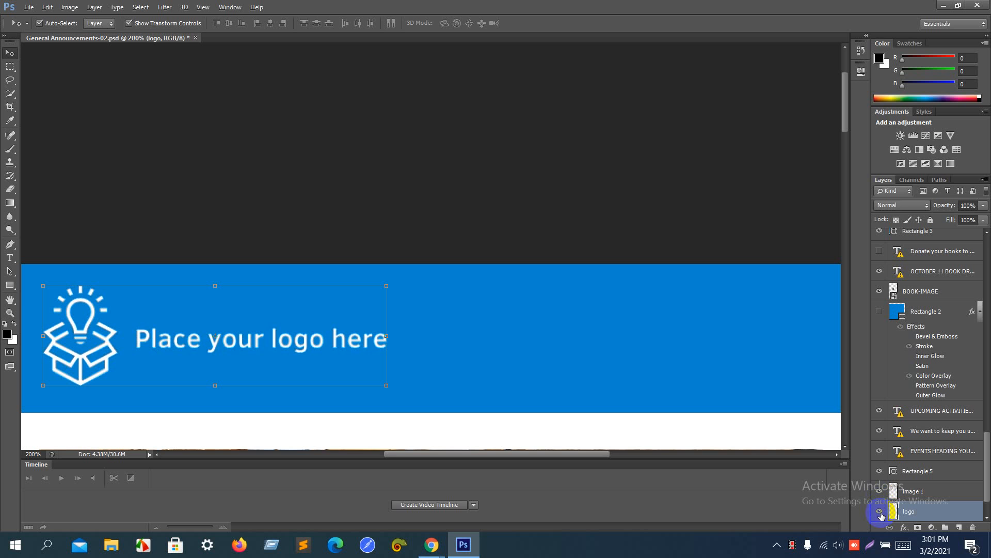
{"action": "left_click", "coordinate": [881, 512], "text": "alt"}
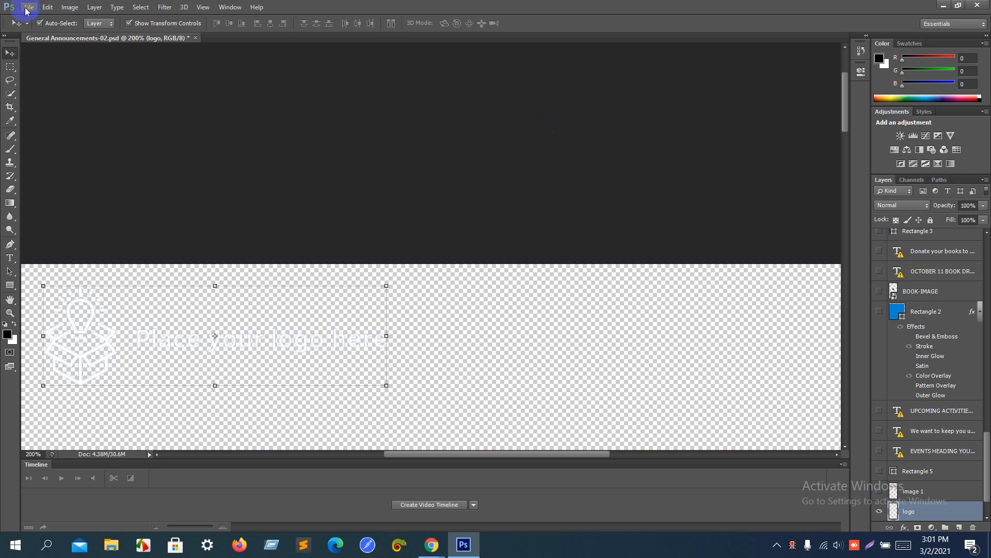
{"action": "left_click", "coordinate": [70, 7]}
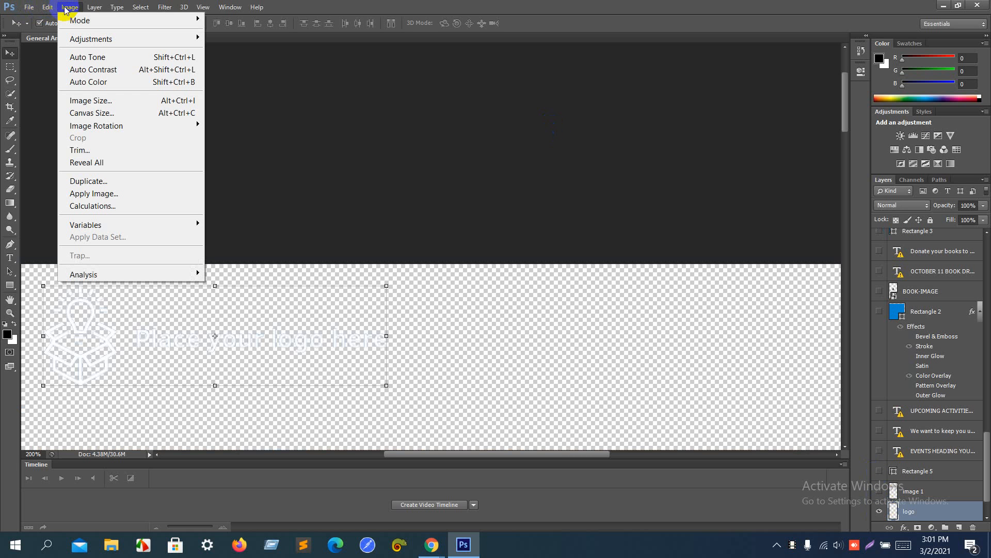
{"action": "left_click", "coordinate": [94, 148]}
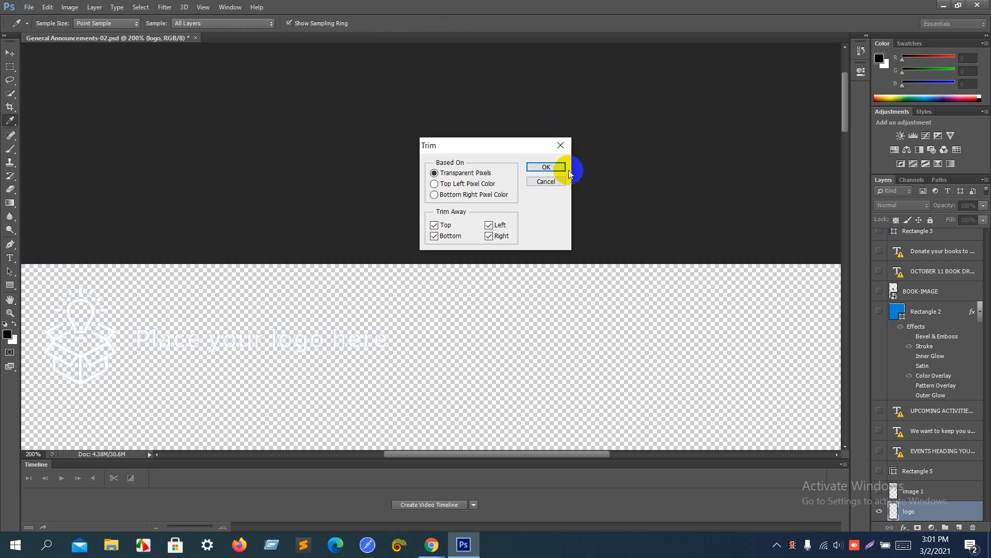
{"action": "left_click", "coordinate": [545, 166]}
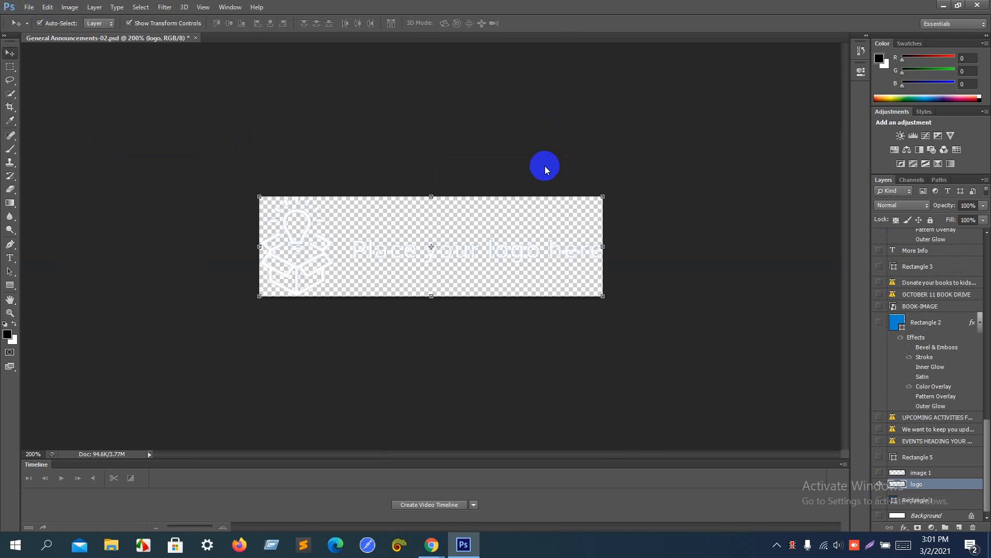
Step: Start Save for Web and create a Desktop folder named 'new'
{"action": "key", "text": "ctrl+alt+shift+s"}
{"action": "key", "text": "Return"}
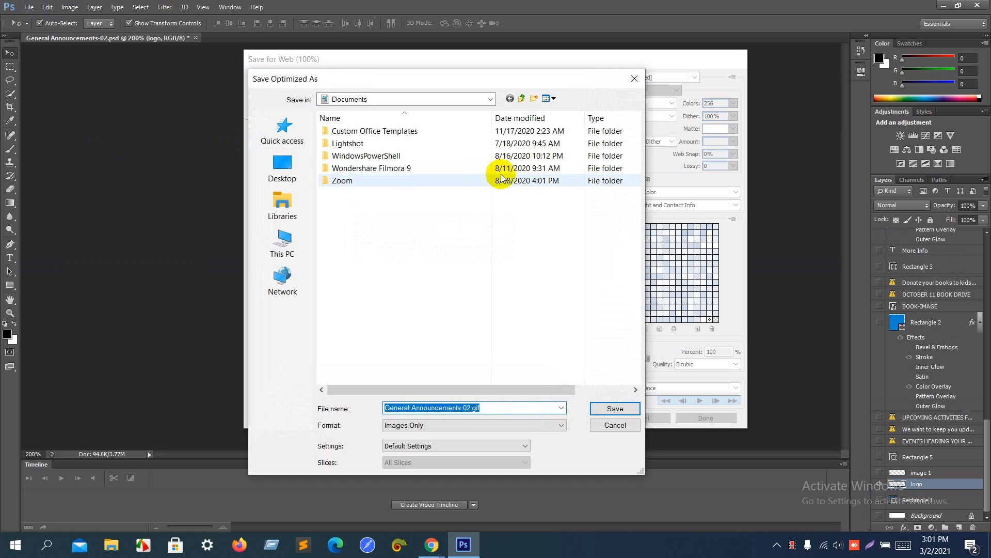
{"action": "left_click", "coordinate": [298, 248]}
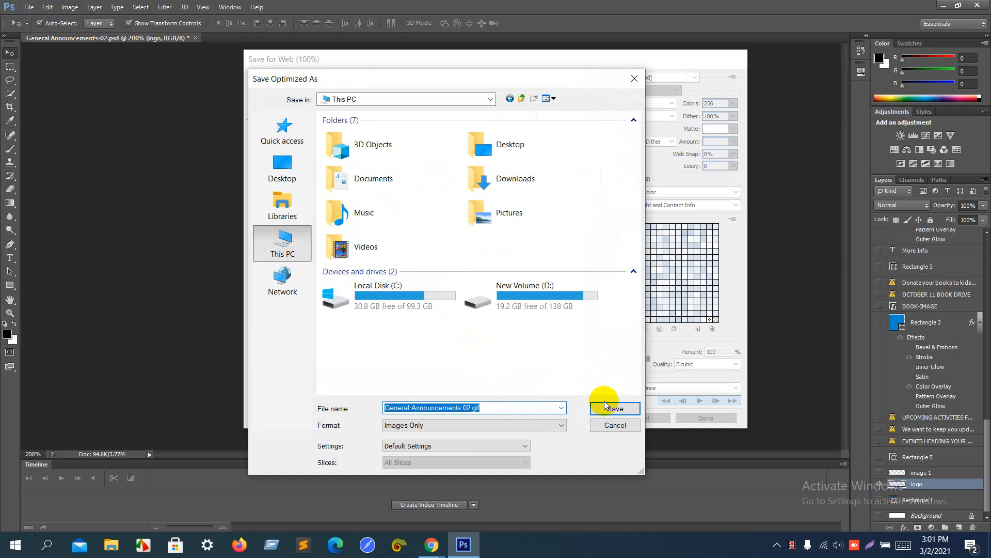
{"action": "double_click", "coordinate": [513, 156]}
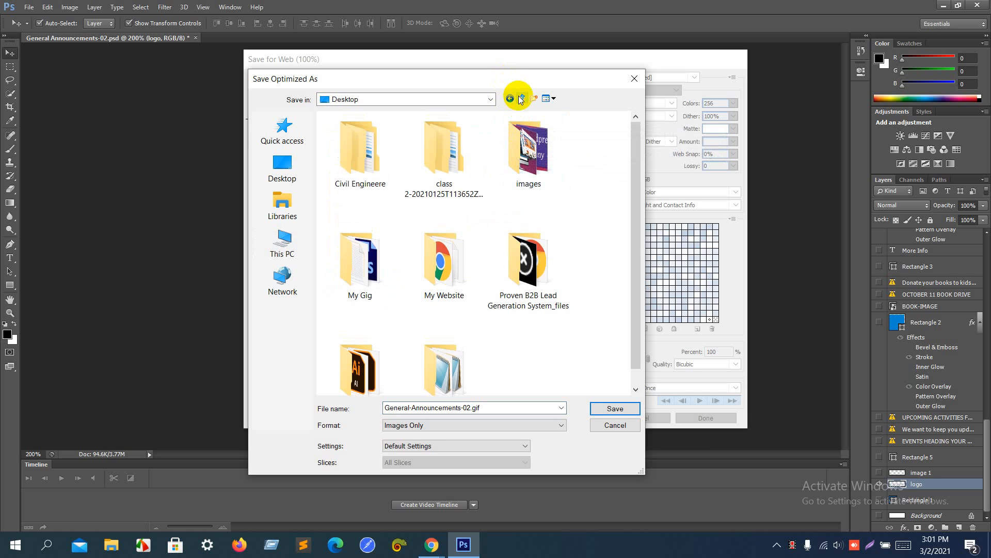
{"action": "left_click", "coordinate": [534, 99]}
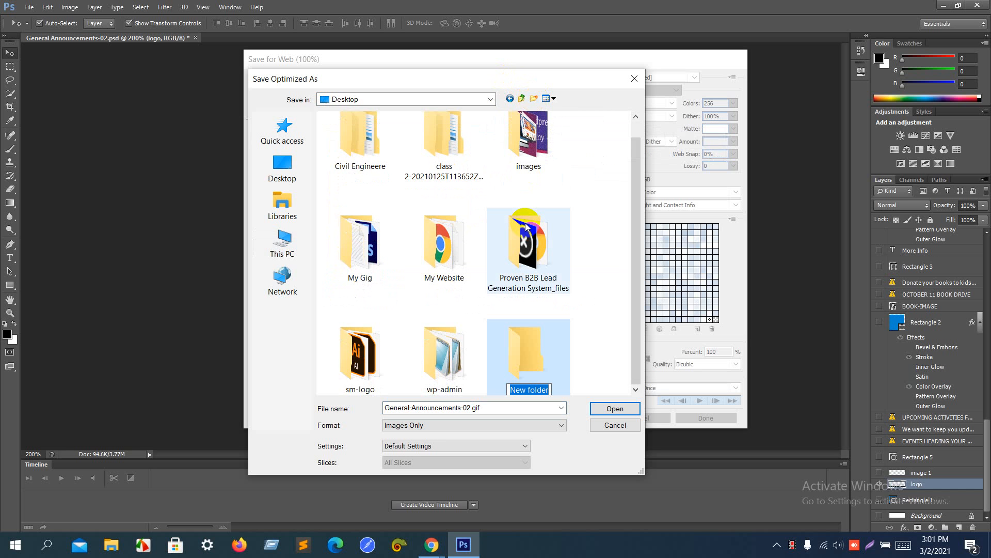
{"action": "type", "text": "new"}
{"action": "key", "text": "Return"}
{"action": "key", "text": "Return"}
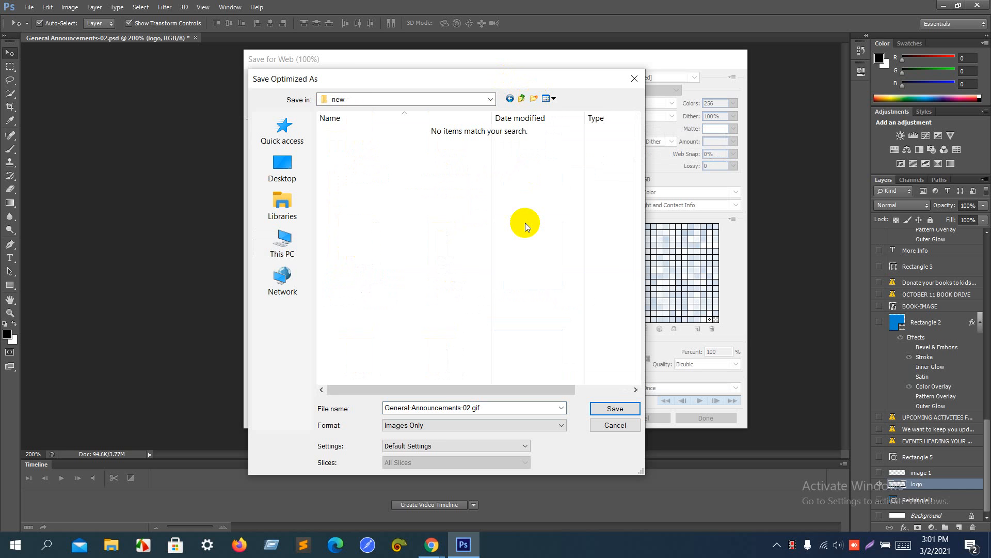
Step: Save the web export as logo.gif in the 'new' folder and show the History panel
{"action": "double_click", "coordinate": [445, 408]}
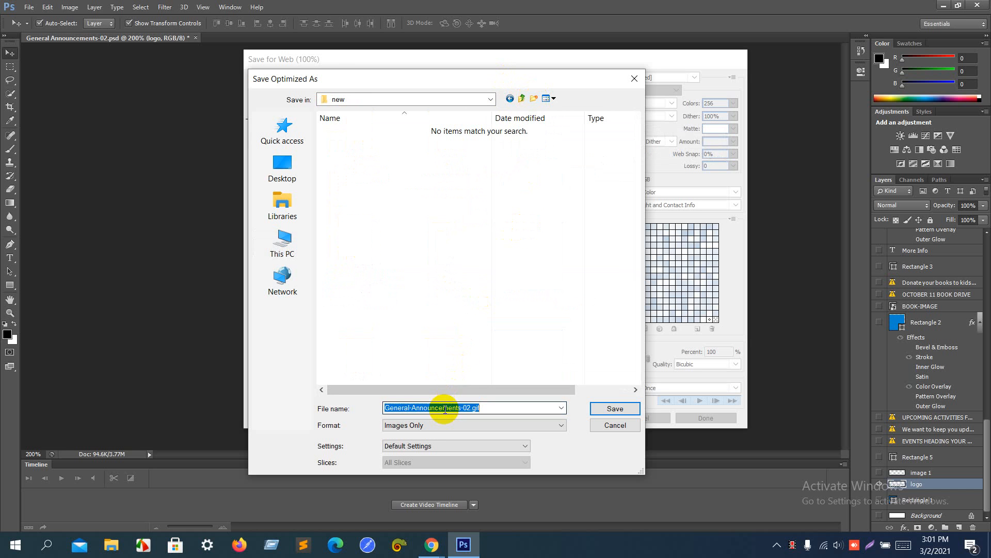
{"action": "key", "text": "BackSpace"}
{"action": "type", "text": "logo"}
{"action": "key", "text": "Return"}
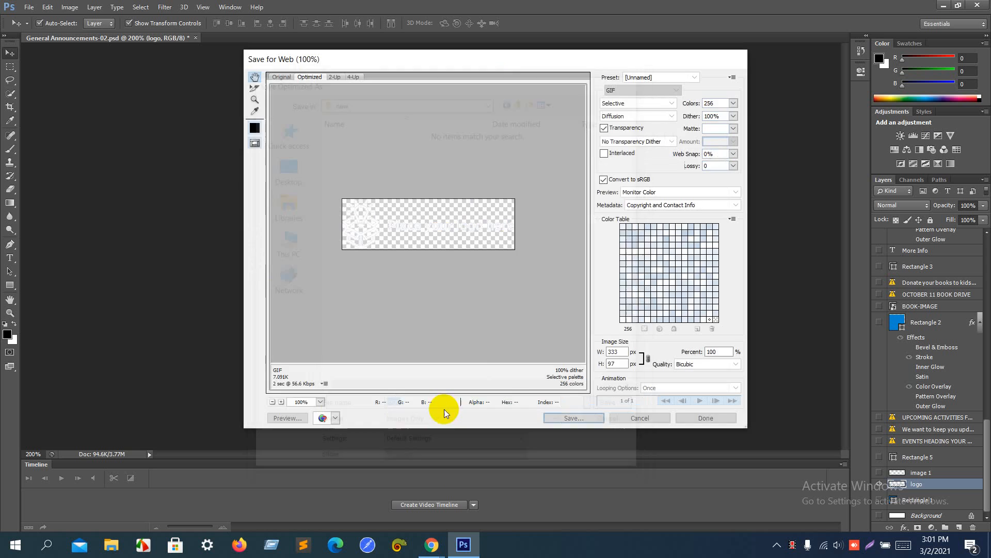
{"action": "left_click", "coordinate": [861, 50]}
Step: Revert the flyer, solo the image 1 meeting photo layer, and trim transparent pixels
{"action": "left_click", "coordinate": [794, 61]}
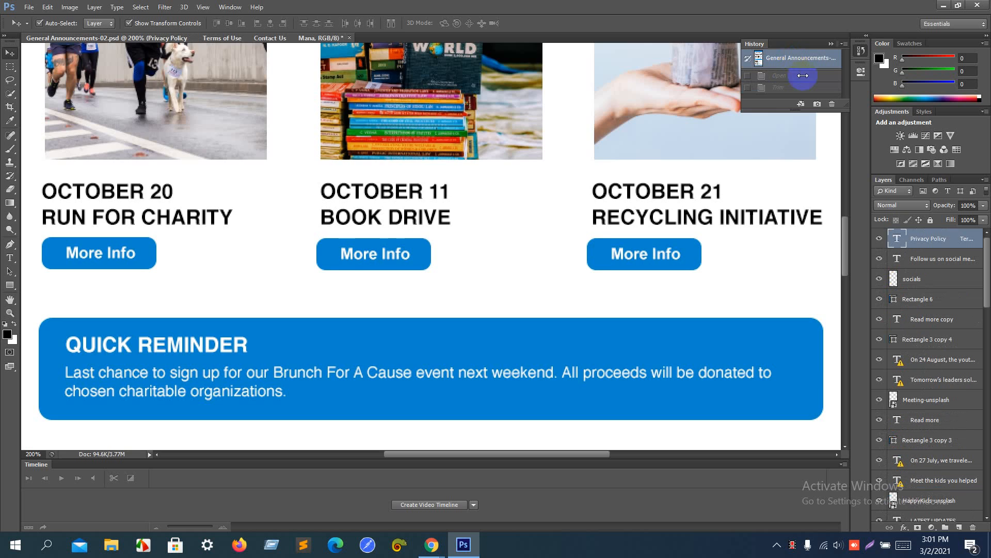
{"action": "scroll", "coordinate": [593, 162], "scroll_direction": "up", "scroll_amount": 10}
{"action": "scroll", "coordinate": [595, 166], "scroll_direction": "up", "scroll_amount": 5}
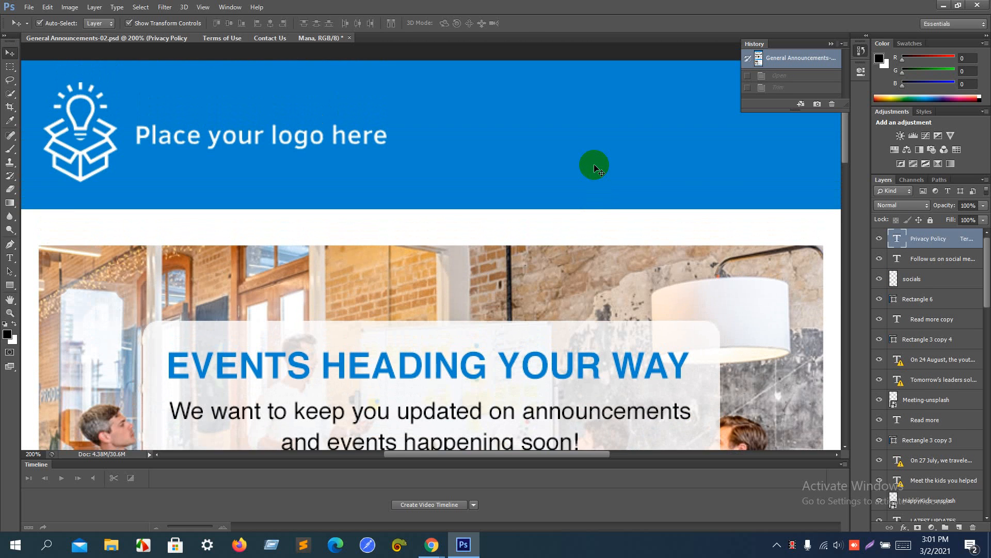
{"action": "scroll", "coordinate": [595, 166], "scroll_direction": "down", "scroll_amount": 5}
{"action": "left_click", "coordinate": [634, 238]}
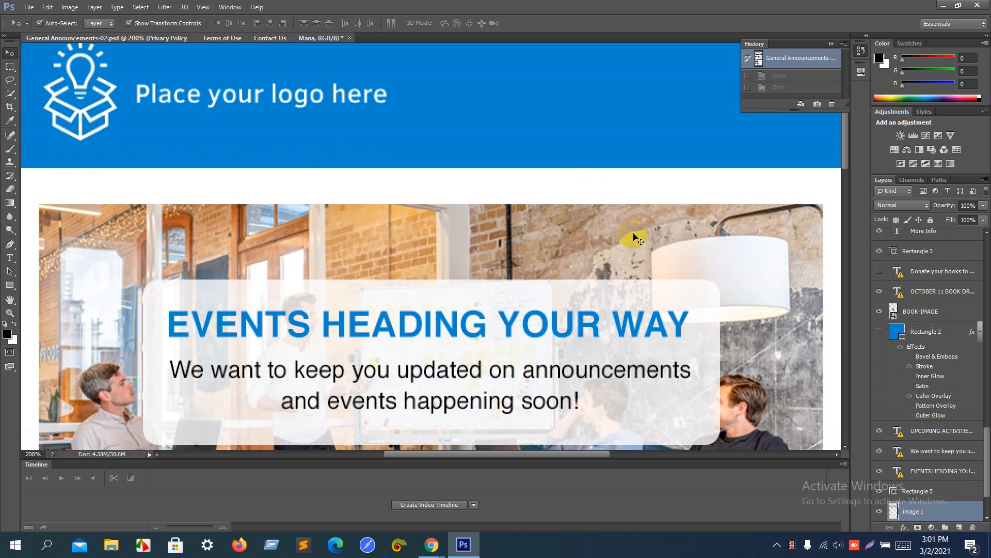
{"action": "left_click", "coordinate": [879, 512], "text": "alt"}
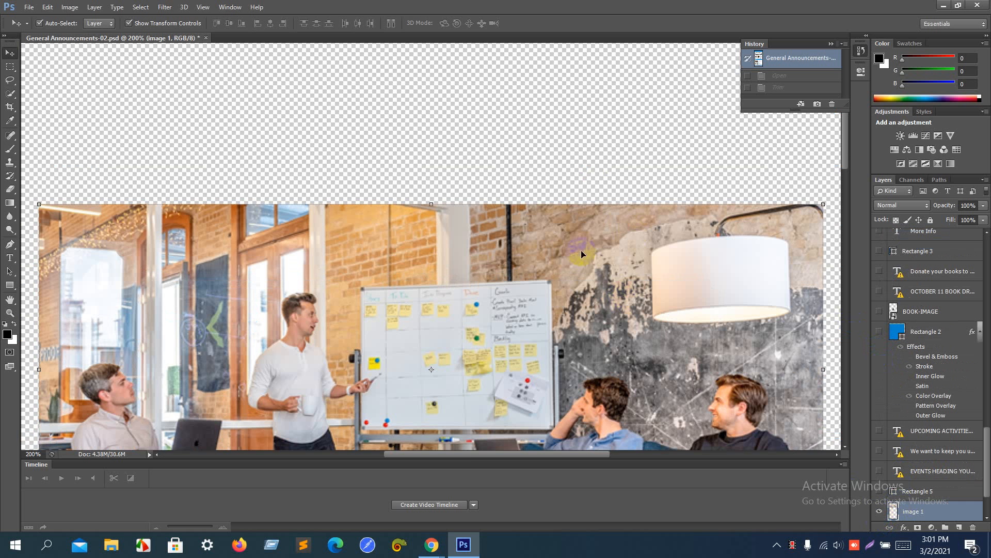
{"action": "left_click", "coordinate": [70, 6]}
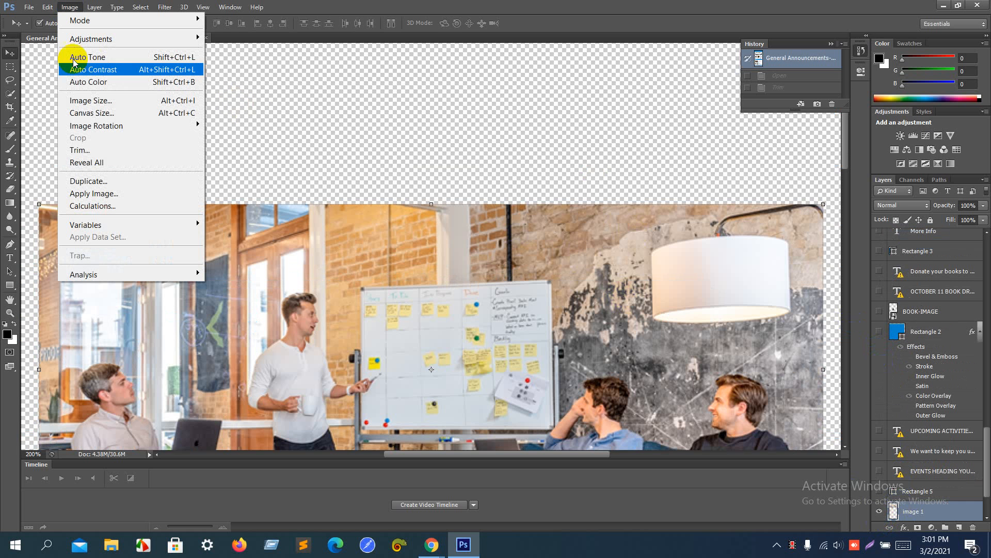
{"action": "left_click", "coordinate": [103, 154]}
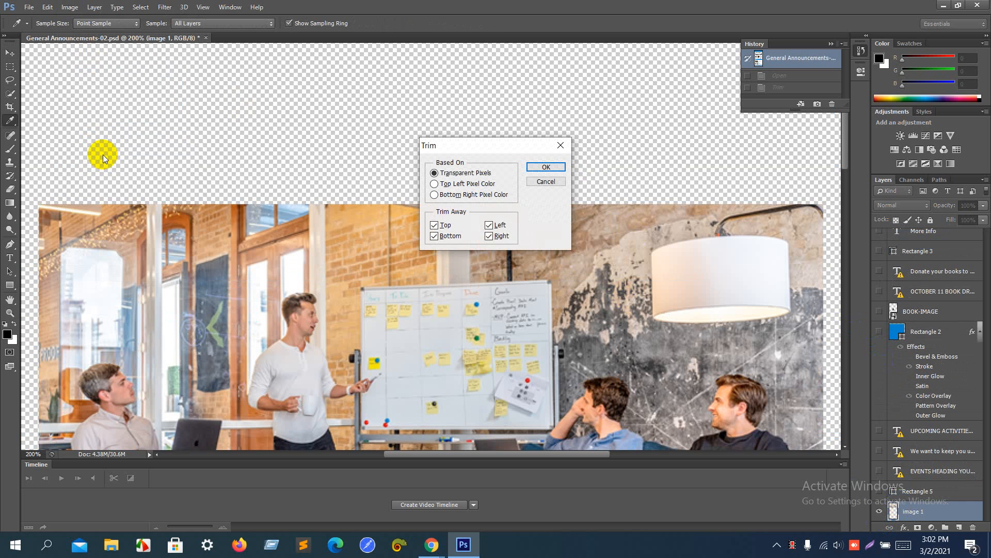
{"action": "key", "text": "Return"}
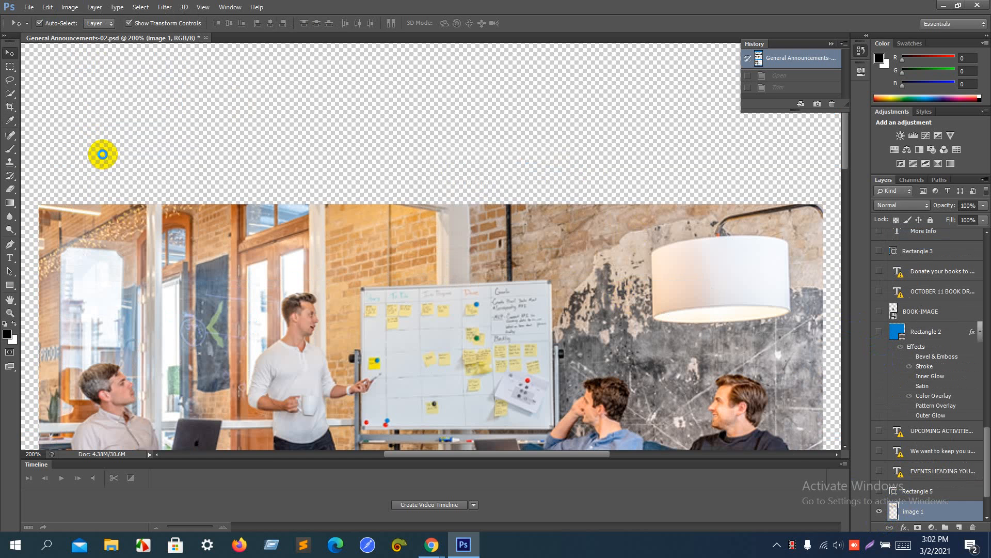
Step: Save the trimmed photo for the web as header, then revert to the full flyer
{"action": "key", "text": "ctrl+alt+shift+s"}
{"action": "key", "text": "Return"}
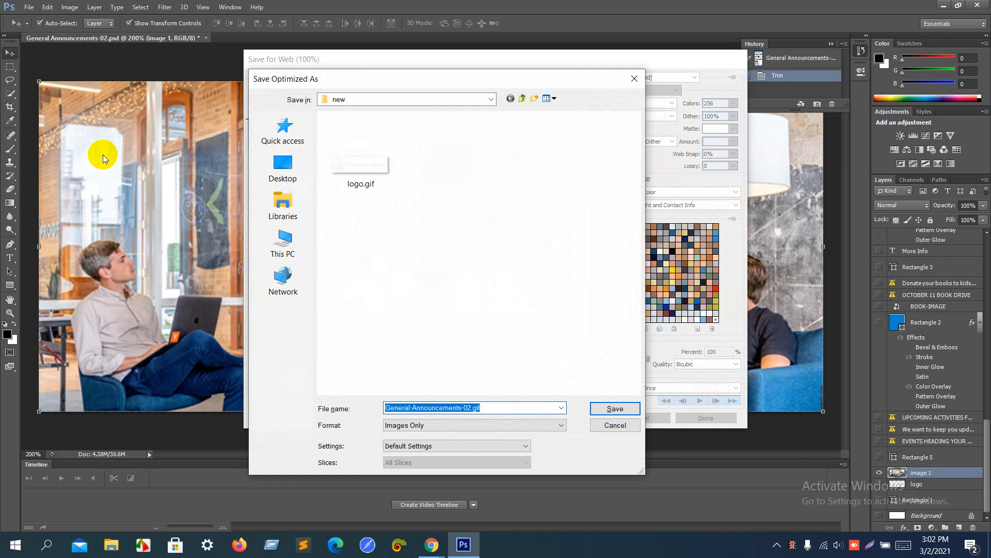
{"action": "type", "text": "header"}
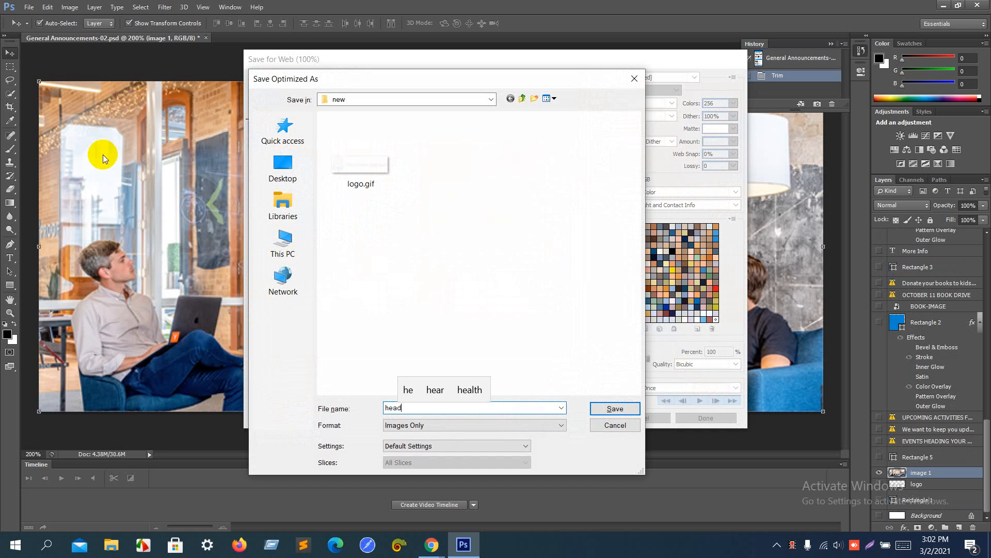
{"action": "key", "text": "Return"}
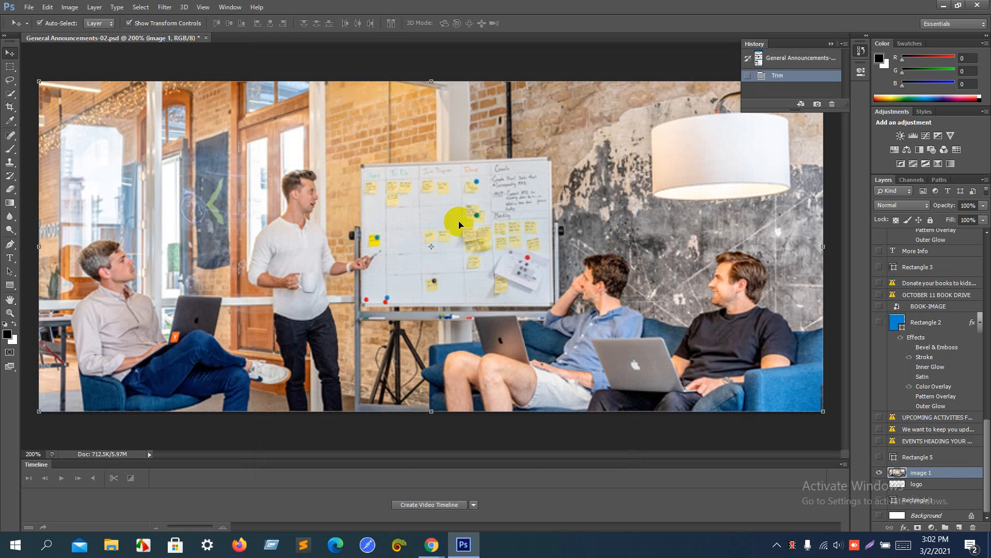
{"action": "left_click", "coordinate": [779, 58]}
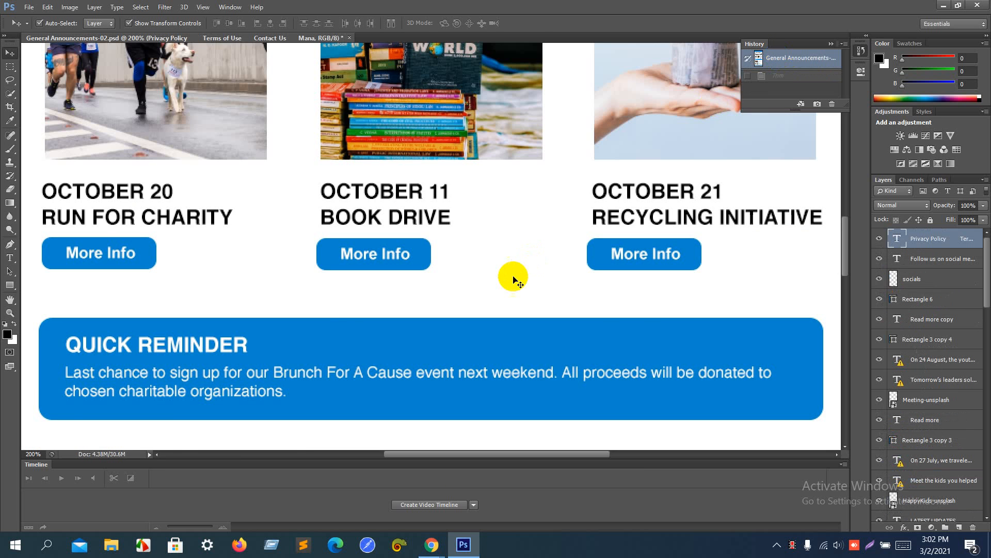
Step: Solo the charity run photo layer and trim the canvas to it
{"action": "scroll", "coordinate": [513, 277], "scroll_direction": "up", "scroll_amount": 5}
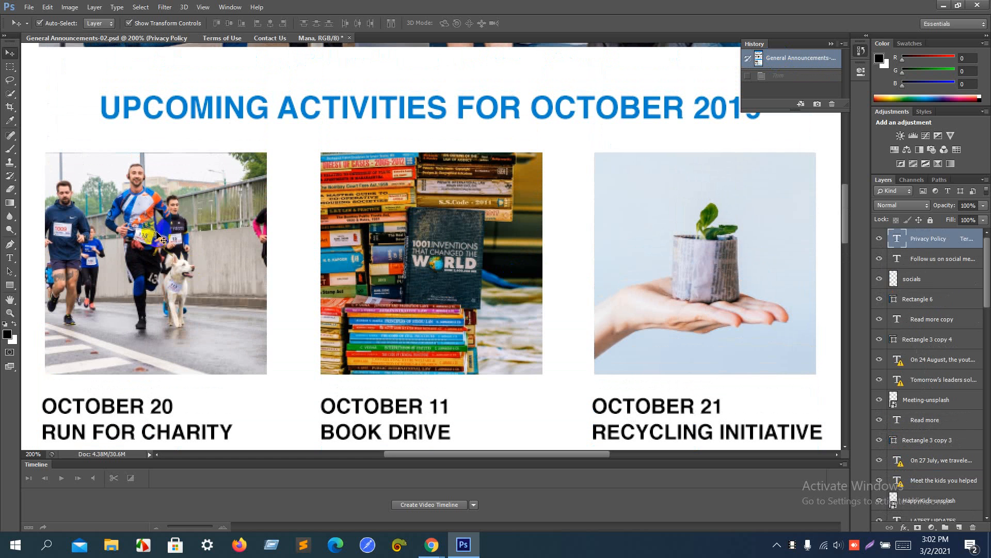
{"action": "left_click", "coordinate": [160, 238]}
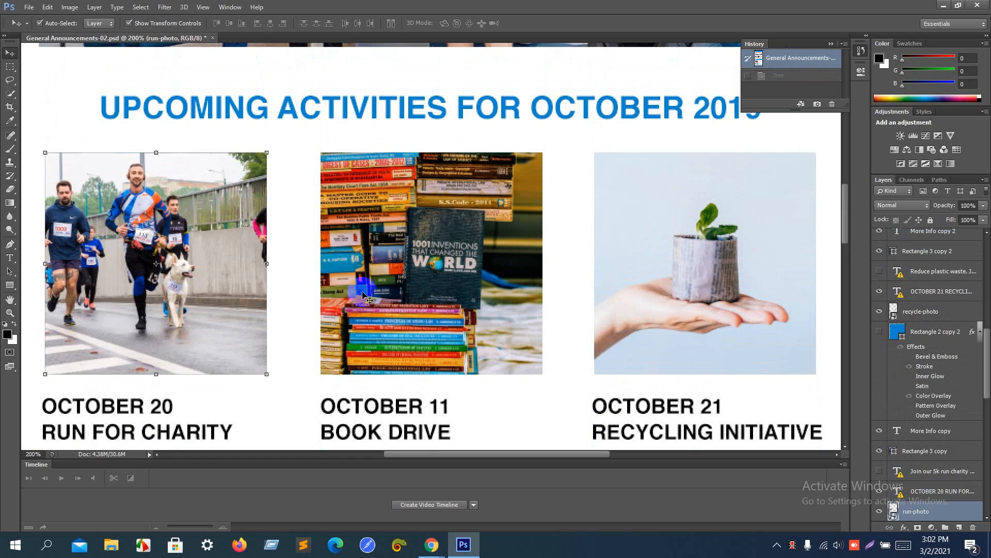
{"action": "left_click", "coordinate": [864, 510]}
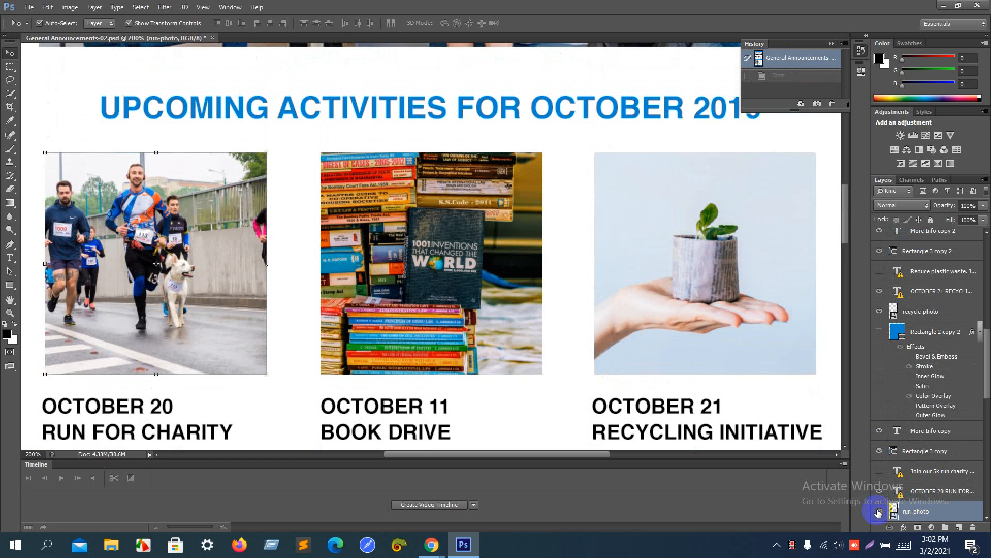
{"action": "left_click", "coordinate": [879, 511], "text": "alt"}
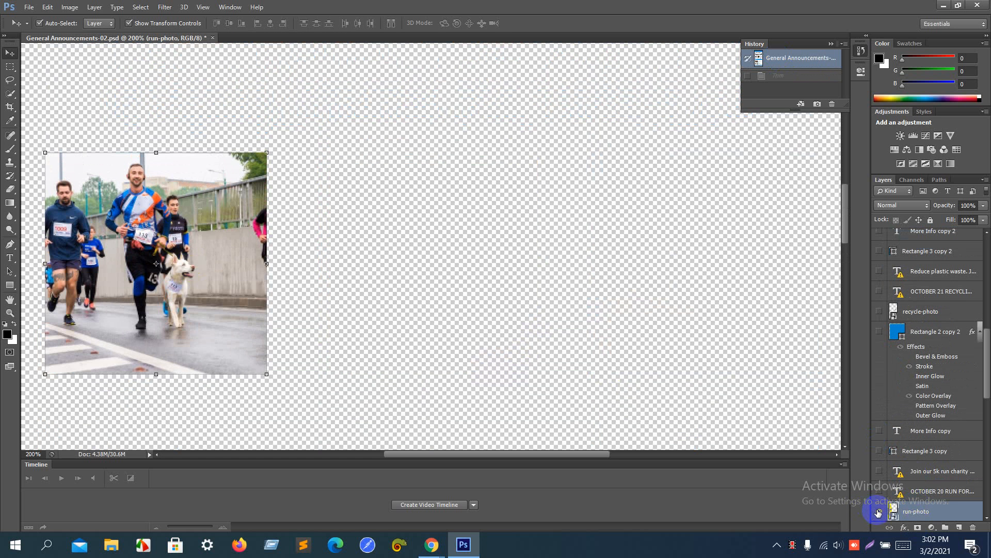
{"action": "left_click", "coordinate": [46, 11]}
{"action": "left_click", "coordinate": [79, 128]}
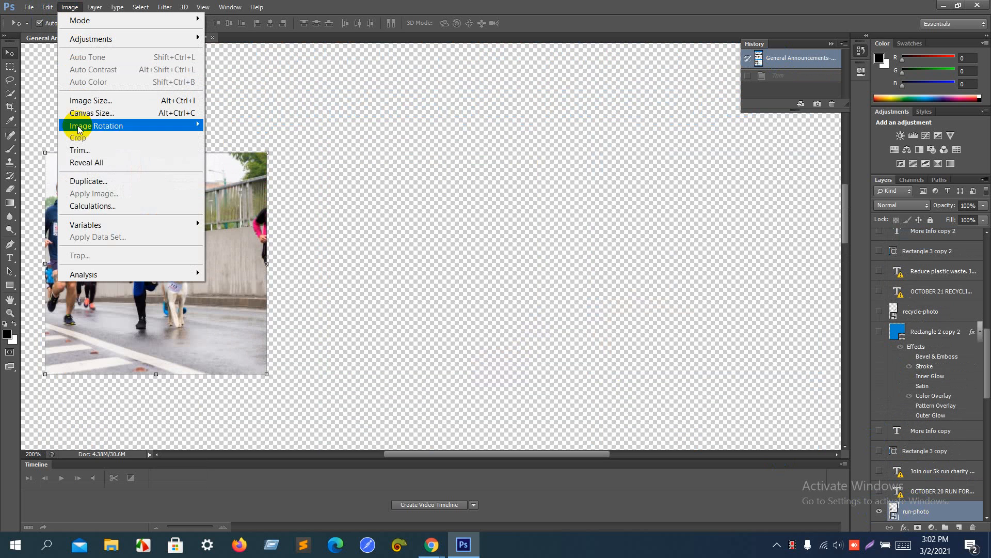
{"action": "mouse_move", "coordinate": [47, 7]}
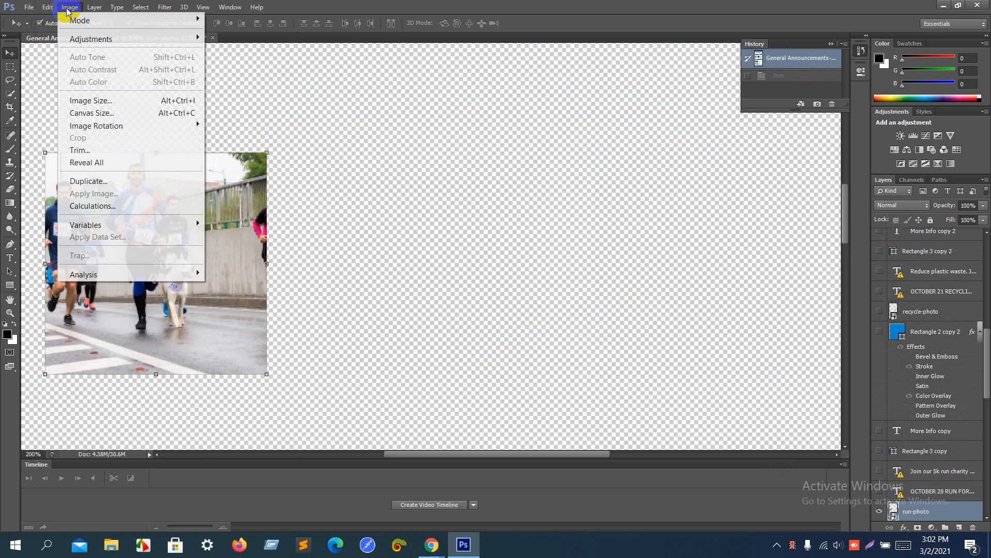
{"action": "left_click", "coordinate": [80, 150]}
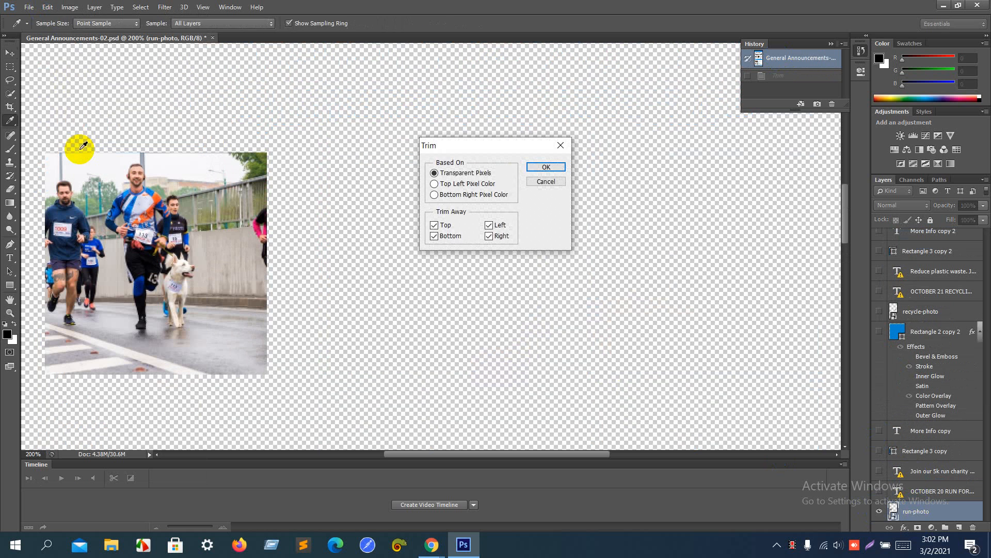
{"action": "key", "text": "Escape"}
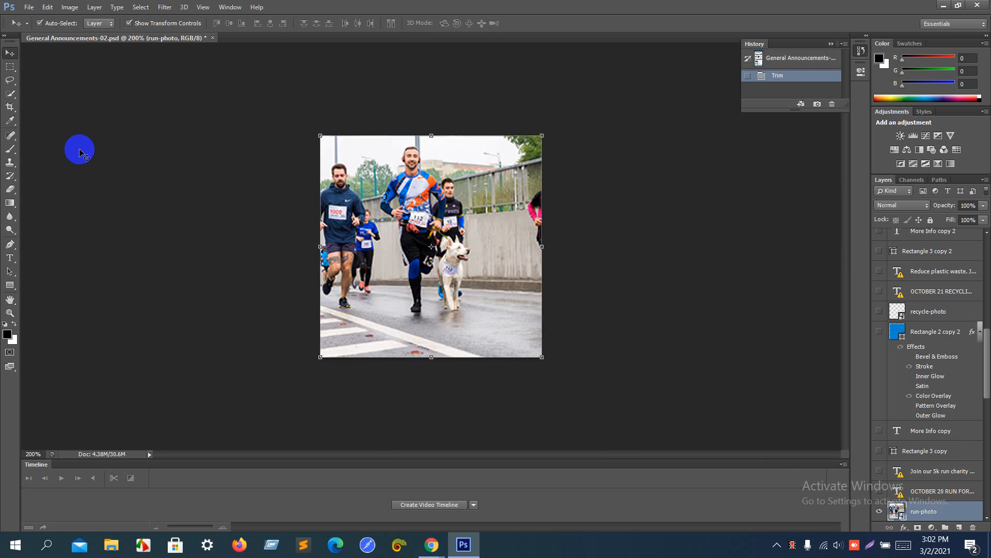
Step: Save the run photo for the web as pic1, then revert to the full flyer
{"action": "key", "text": "ctrl+alt+shift+s"}
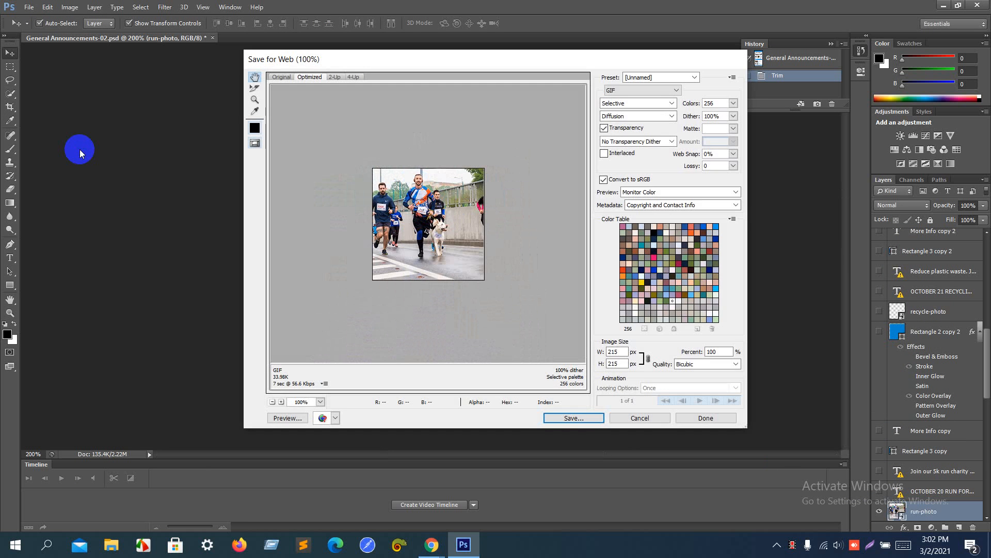
{"action": "key", "text": "Return"}
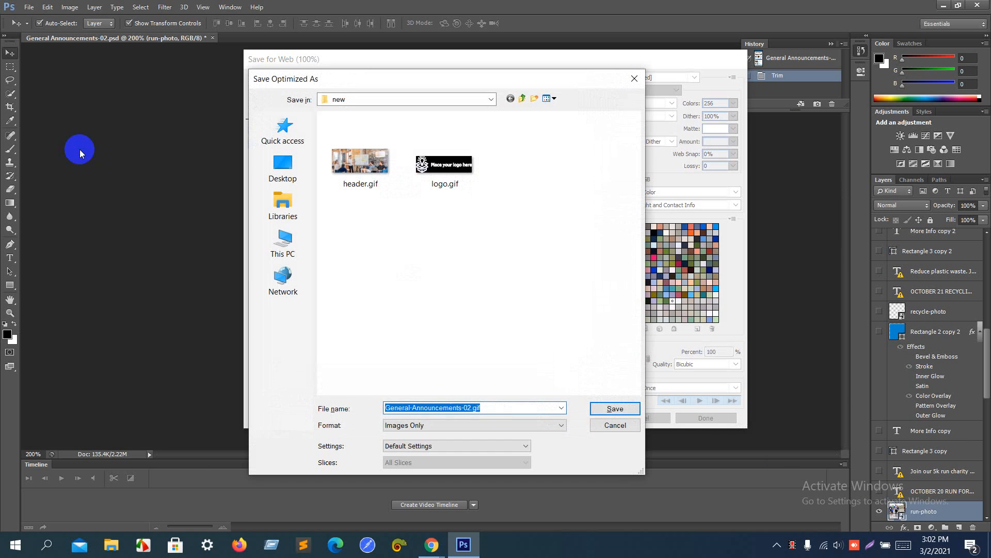
{"action": "type", "text": "pic1"}
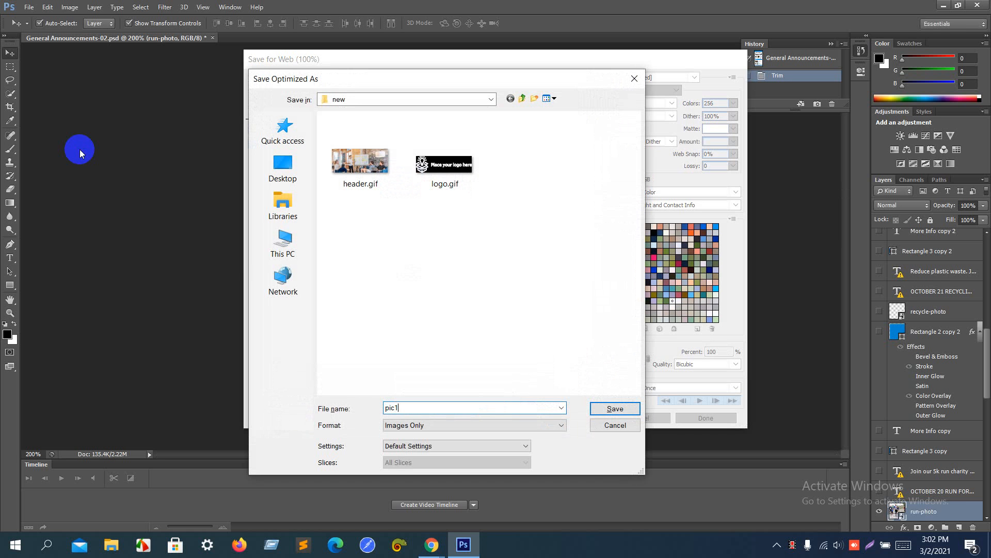
{"action": "key", "text": "Return"}
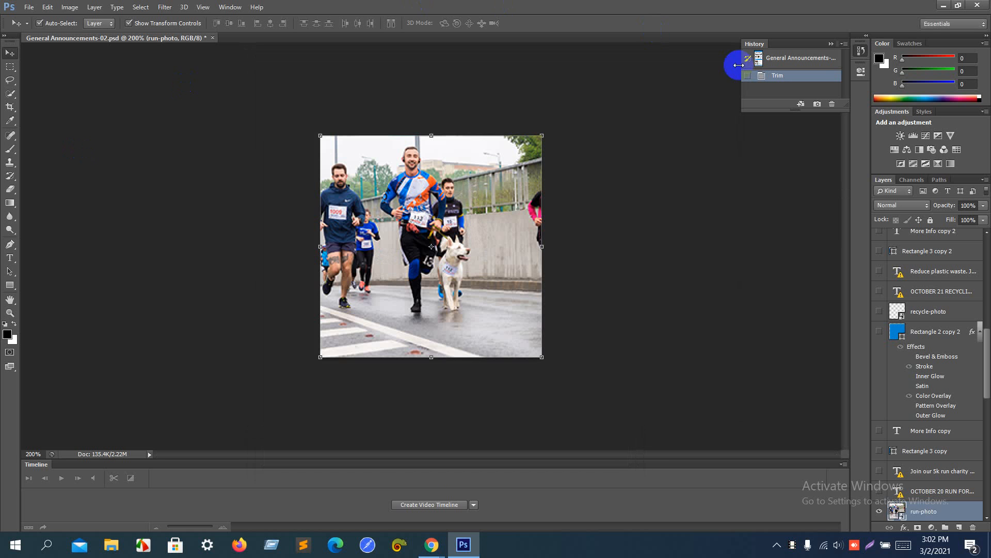
{"action": "left_click", "coordinate": [780, 59]}
Step: Solo the stacked-books photo layer and trim the canvas to it
{"action": "left_click", "coordinate": [513, 116]}
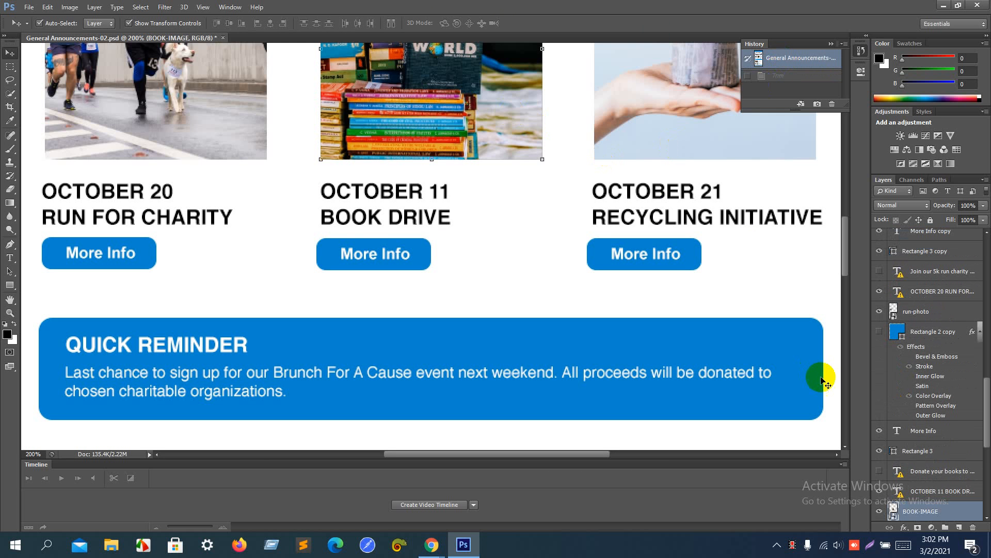
{"action": "left_click", "coordinate": [880, 511], "text": "alt"}
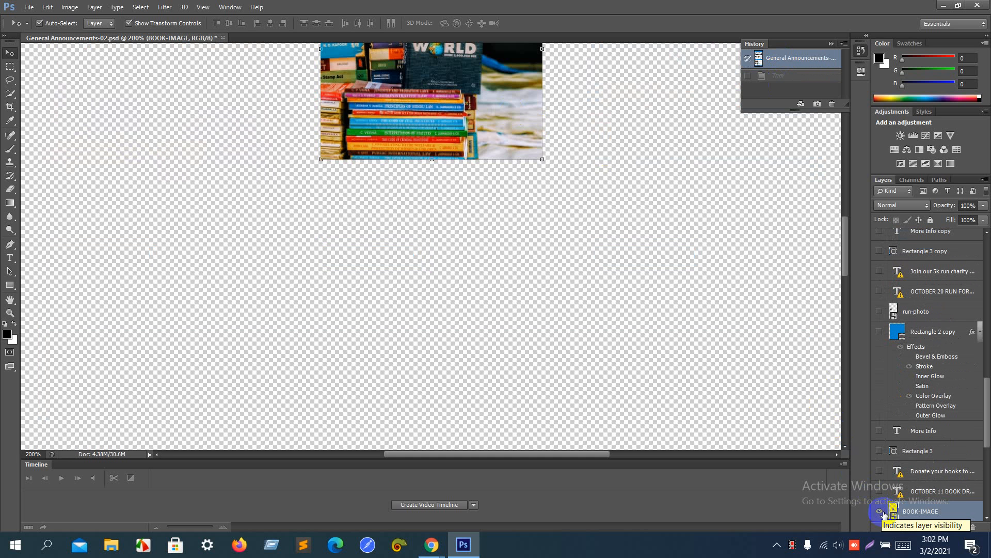
{"action": "left_click", "coordinate": [68, 9]}
{"action": "left_click", "coordinate": [105, 146]}
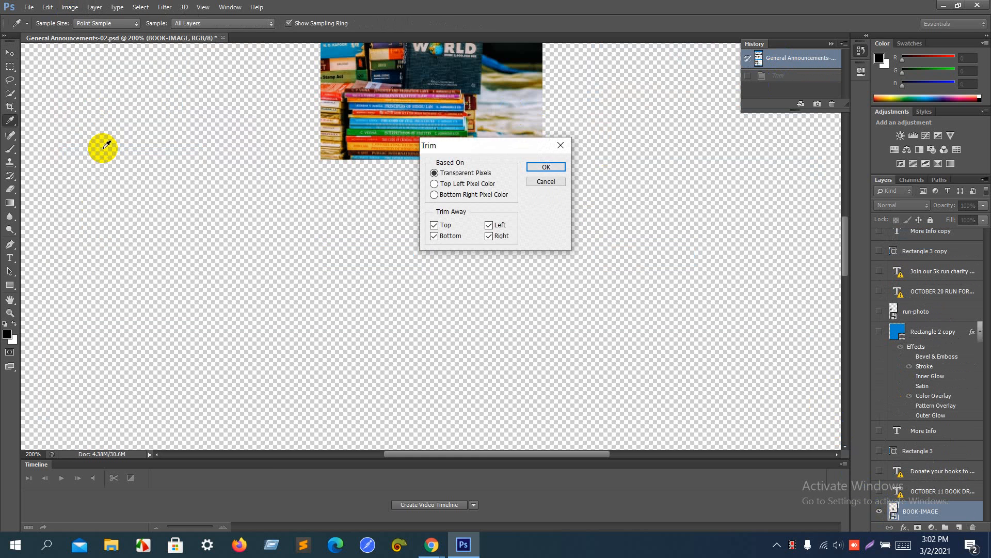
{"action": "key", "text": "Escape"}
{"action": "key", "text": "v"}
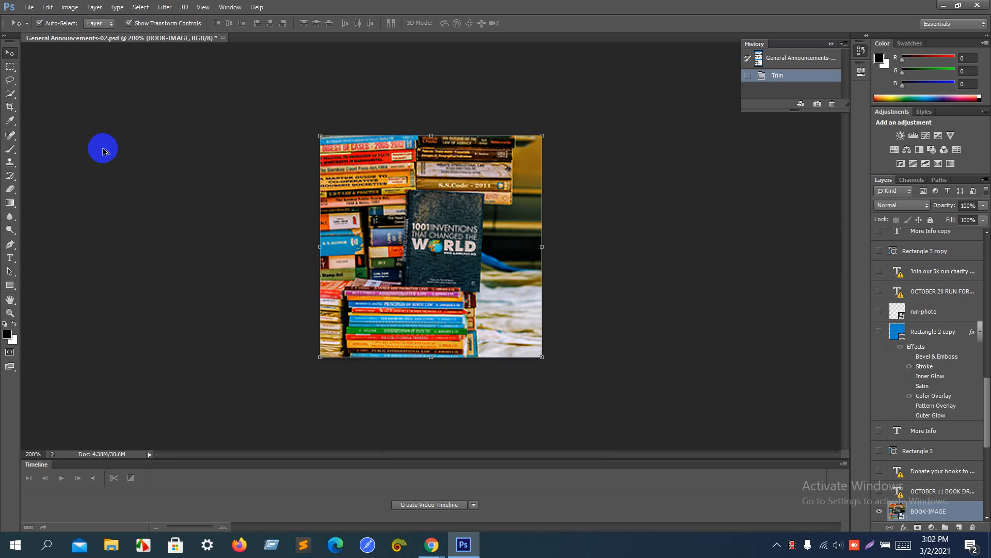
Step: Save the book photo for the web as pic2, then revert to the full flyer
{"action": "key", "text": "ctrl+alt+shift+s"}
{"action": "key", "text": "Return"}
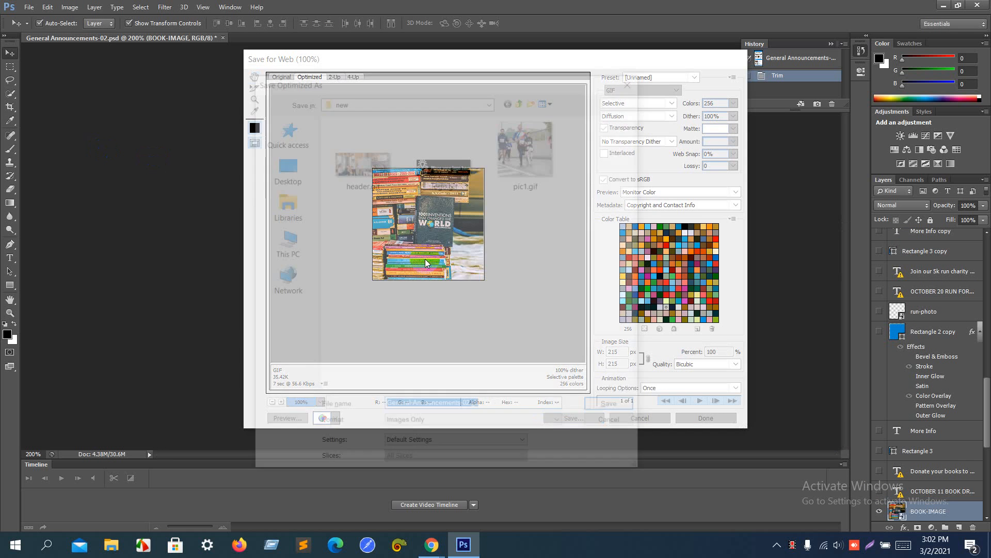
{"action": "type", "text": "pic2"}
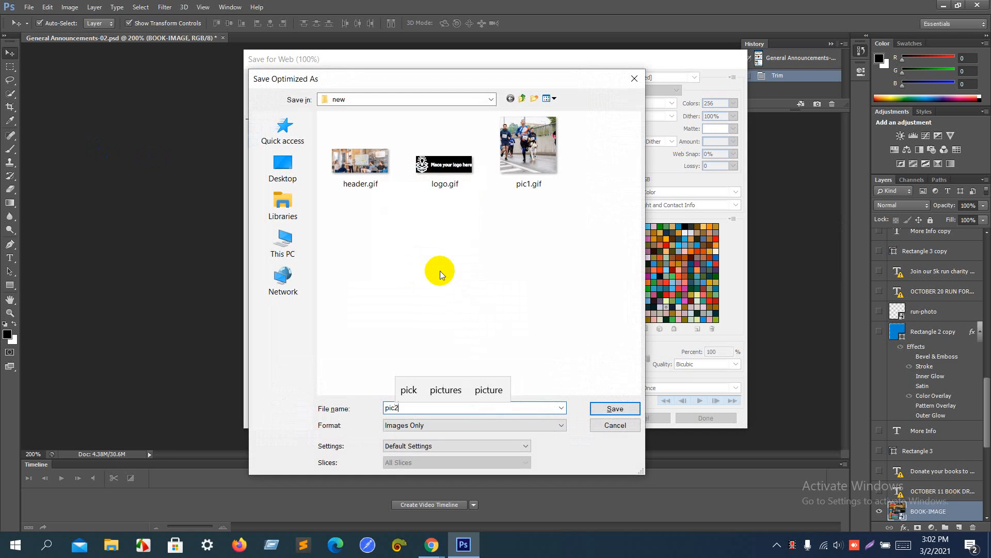
{"action": "key", "text": "Return"}
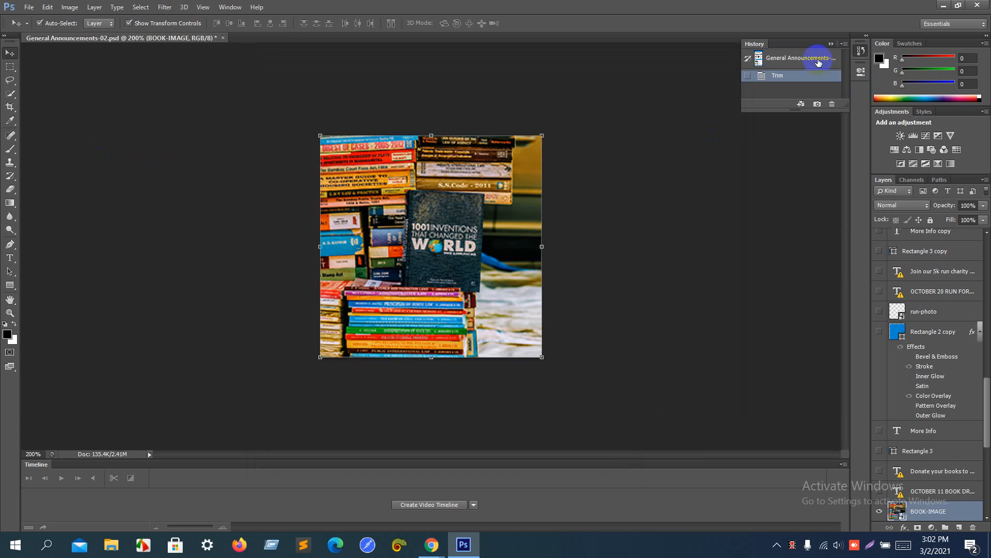
{"action": "left_click", "coordinate": [818, 62]}
Step: Solo and trim the recycling photo, save it as pic3.gif, and revert
{"action": "left_click", "coordinate": [730, 122]}
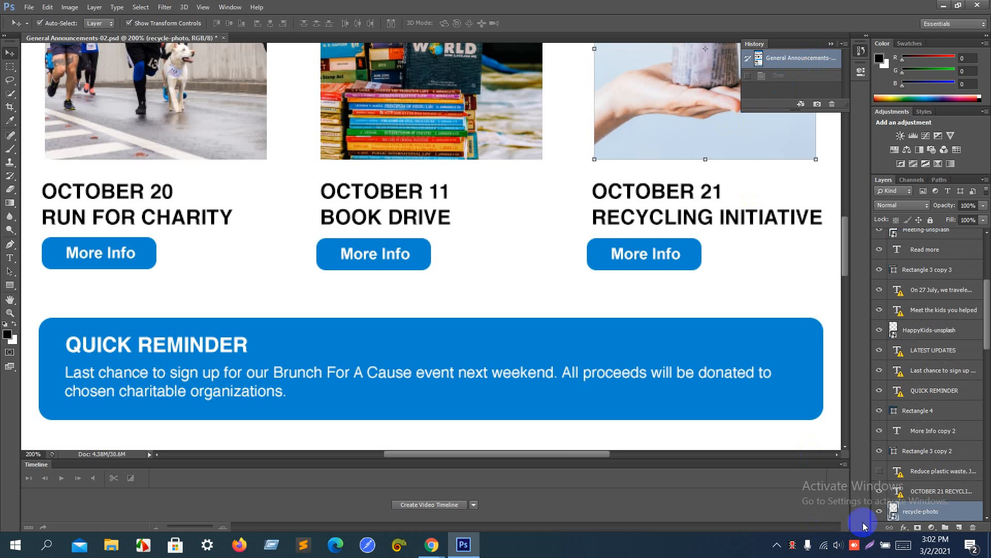
{"action": "left_click", "coordinate": [879, 512], "text": "alt"}
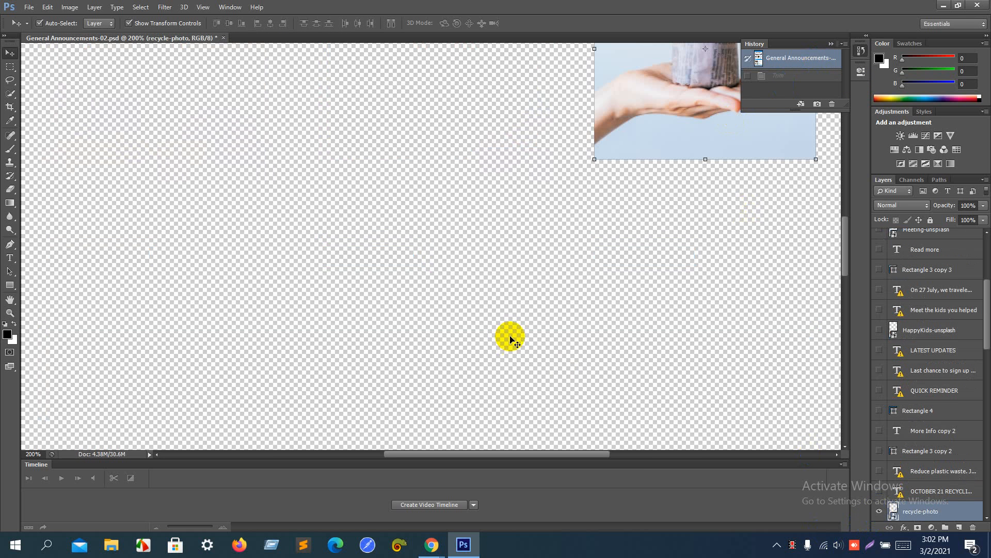
{"action": "left_click", "coordinate": [64, 6]}
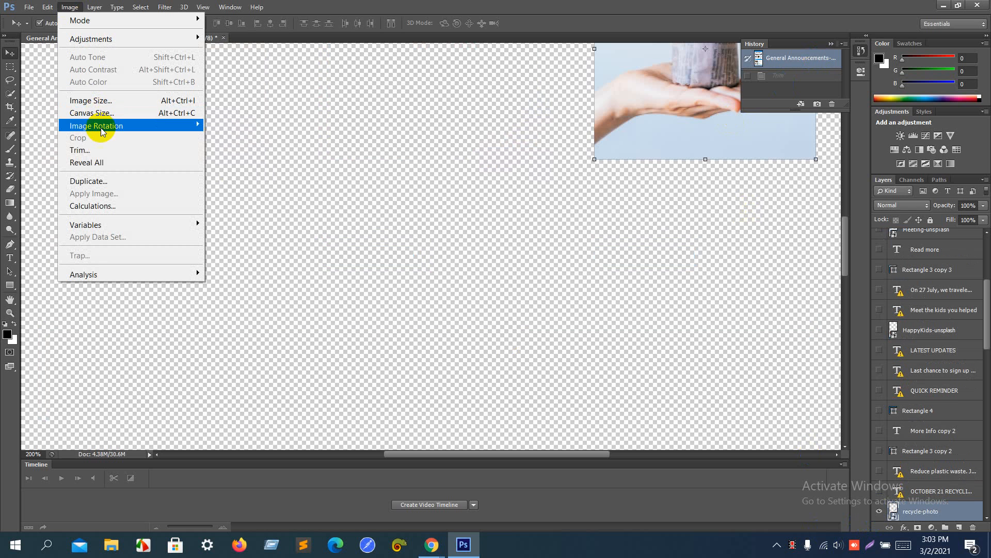
{"action": "left_click", "coordinate": [103, 148]}
{"action": "key", "text": "Escape"}
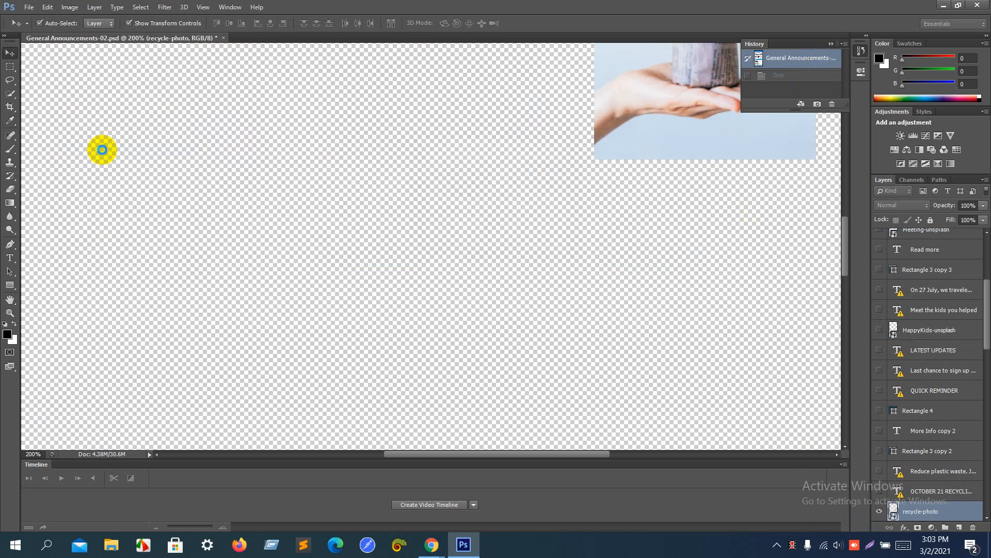
{"action": "key", "text": "ctrl+shift+alt+s"}
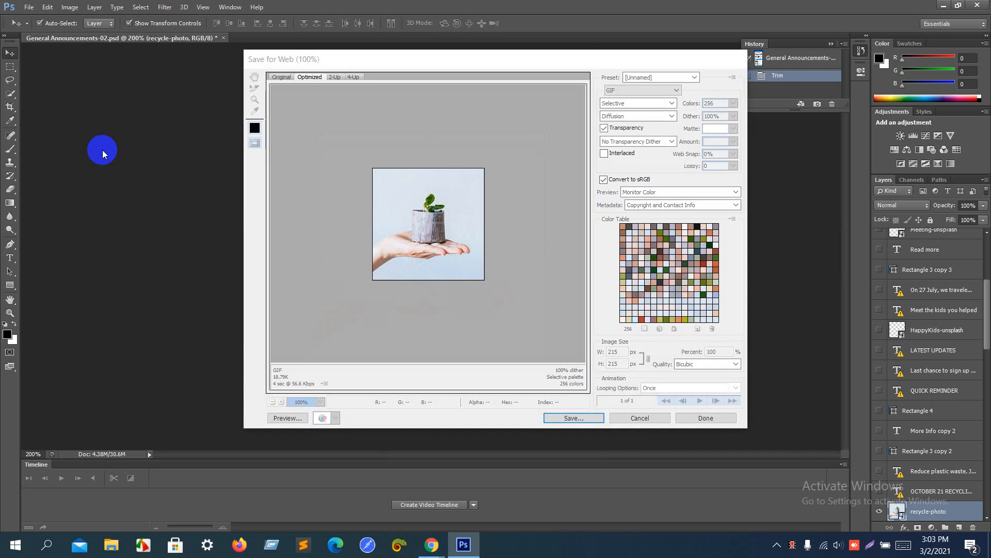
{"action": "key", "text": "Return"}
{"action": "type", "text": "pic"}
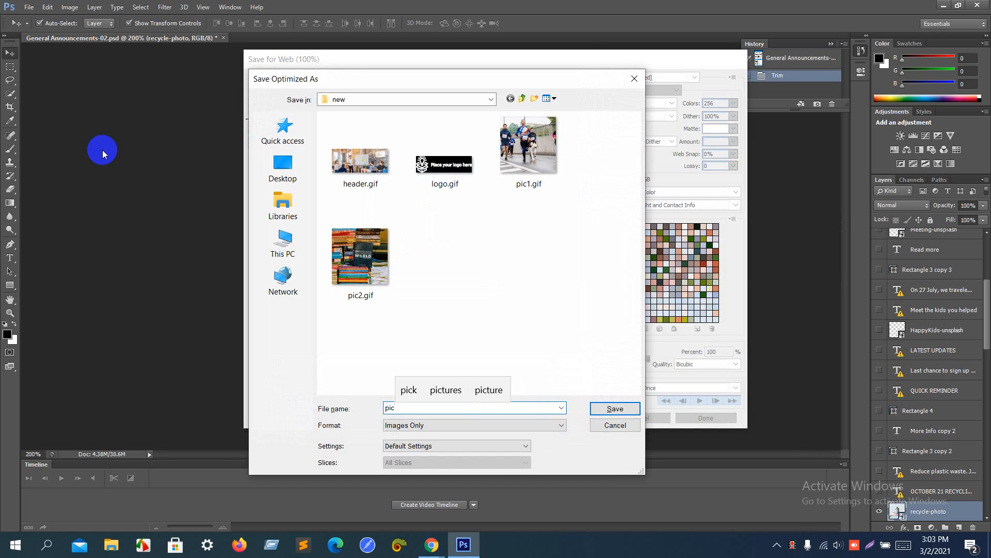
{"action": "type", "text": "3"}
{"action": "key", "text": "Return"}
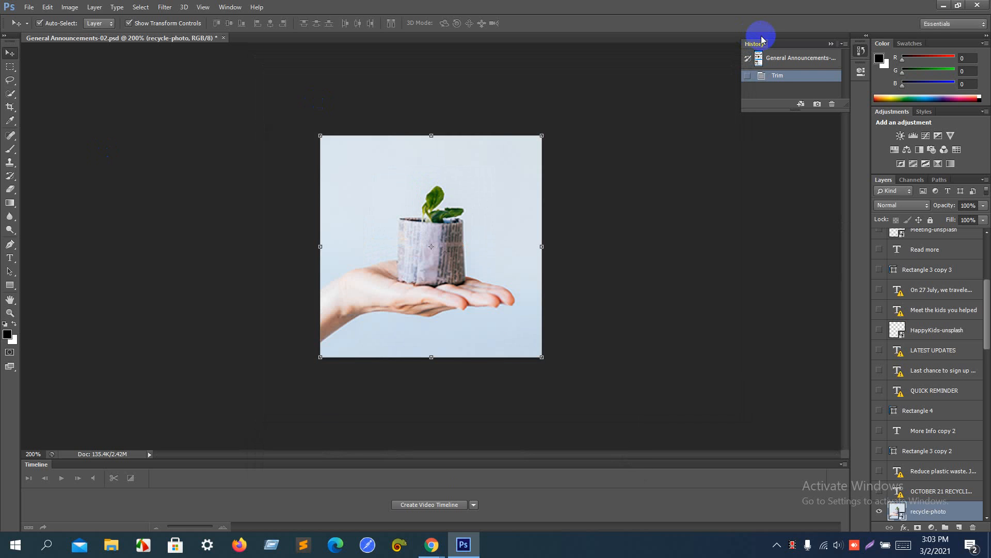
{"action": "left_click", "coordinate": [759, 60]}
Step: Solo and trim the kids photo, save it as pic4.gif, and revert
{"action": "scroll", "coordinate": [444, 237], "scroll_direction": "down", "scroll_amount": 8}
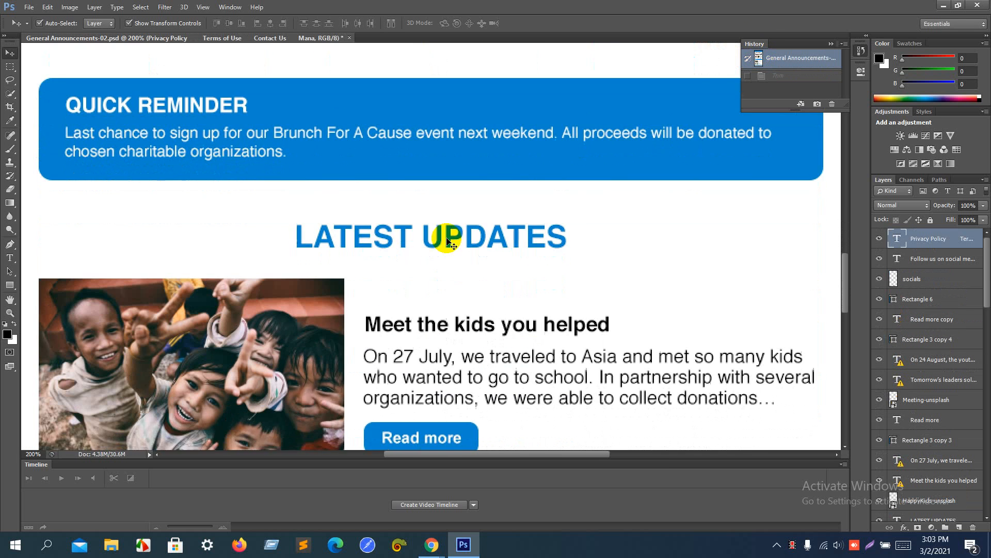
{"action": "scroll", "coordinate": [448, 241], "scroll_direction": "down", "scroll_amount": 3}
{"action": "left_click", "coordinate": [211, 167]}
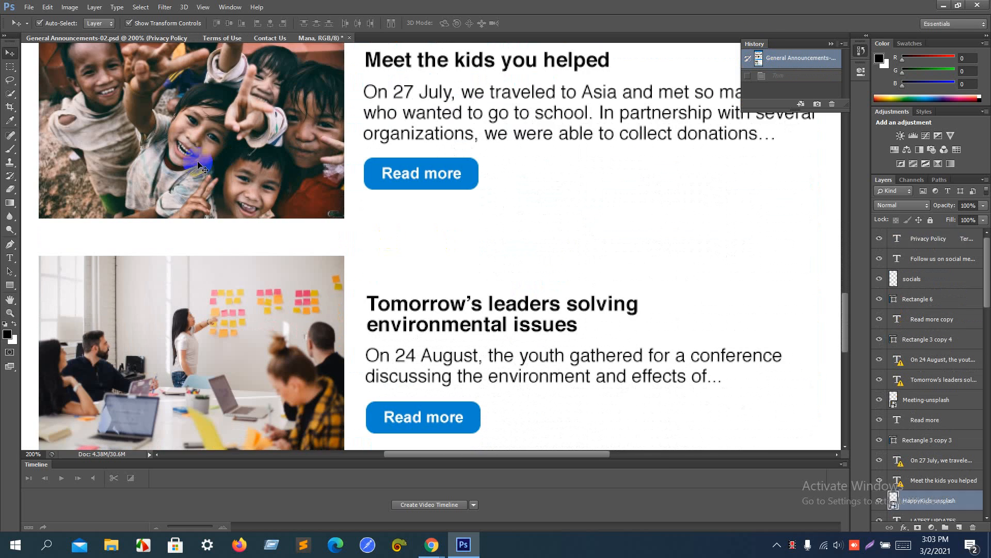
{"action": "left_click", "coordinate": [880, 500], "text": "alt"}
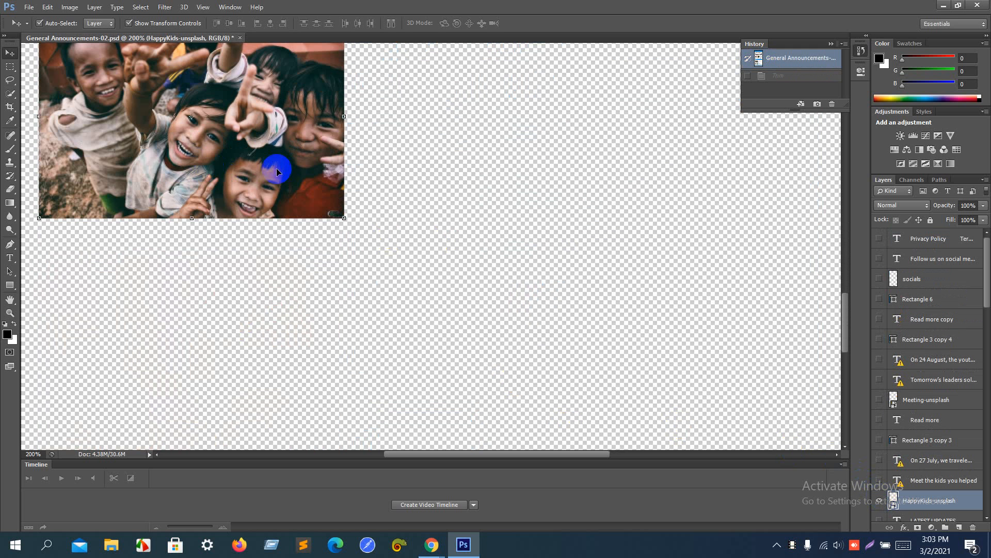
{"action": "left_click", "coordinate": [62, 10]}
{"action": "left_click", "coordinate": [97, 151]}
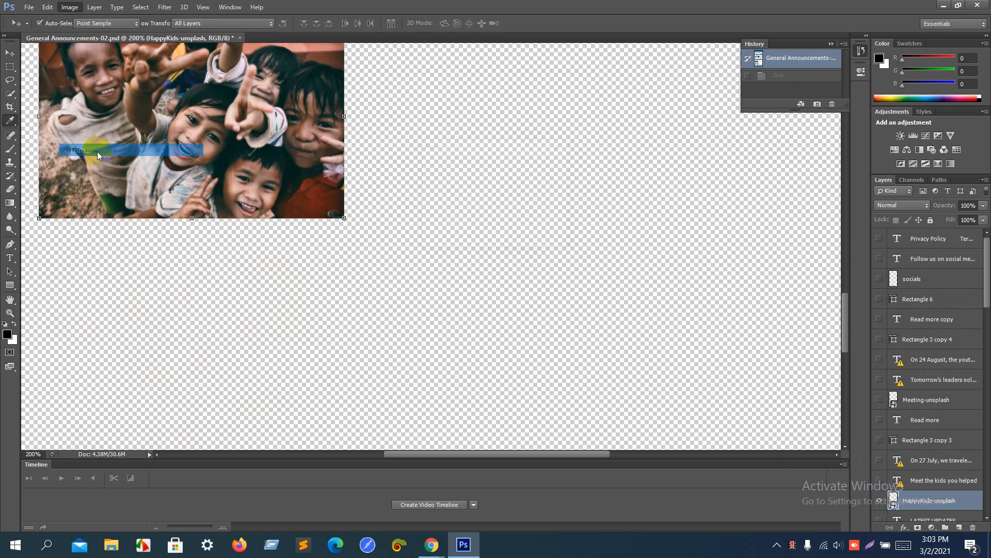
{"action": "key", "text": "Return"}
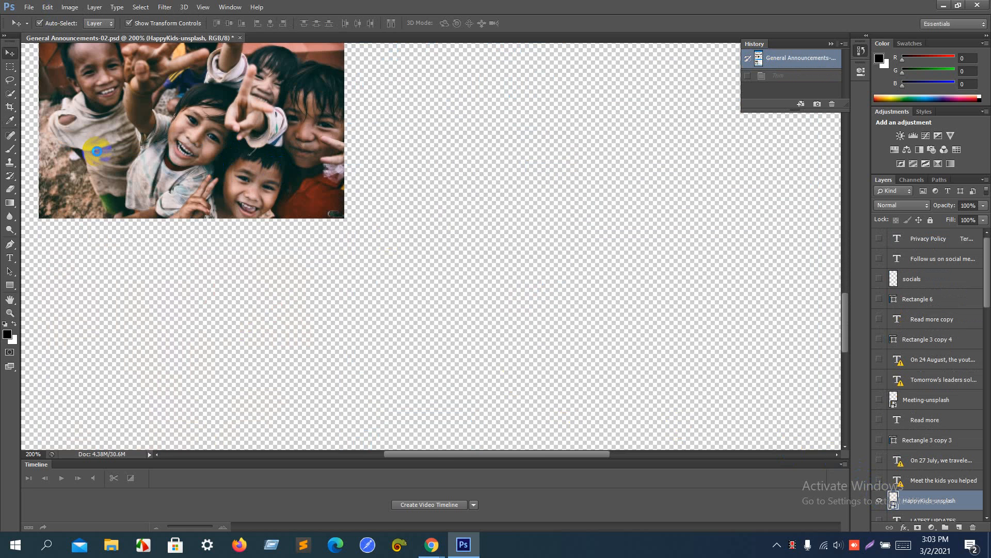
{"action": "key", "text": "ctrl+alt+shift+s"}
{"action": "key", "text": "Return"}
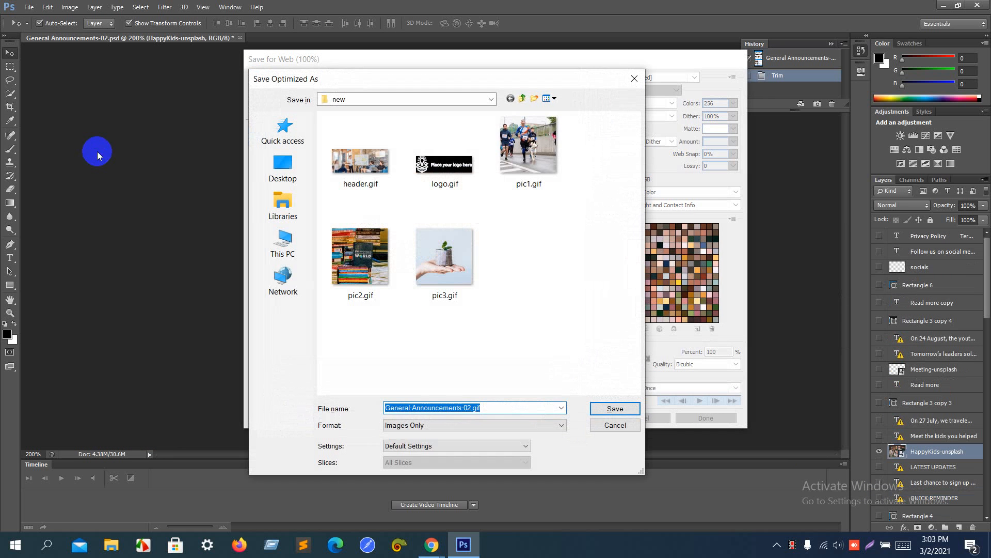
{"action": "type", "text": "pic4"}
{"action": "key", "text": "Return"}
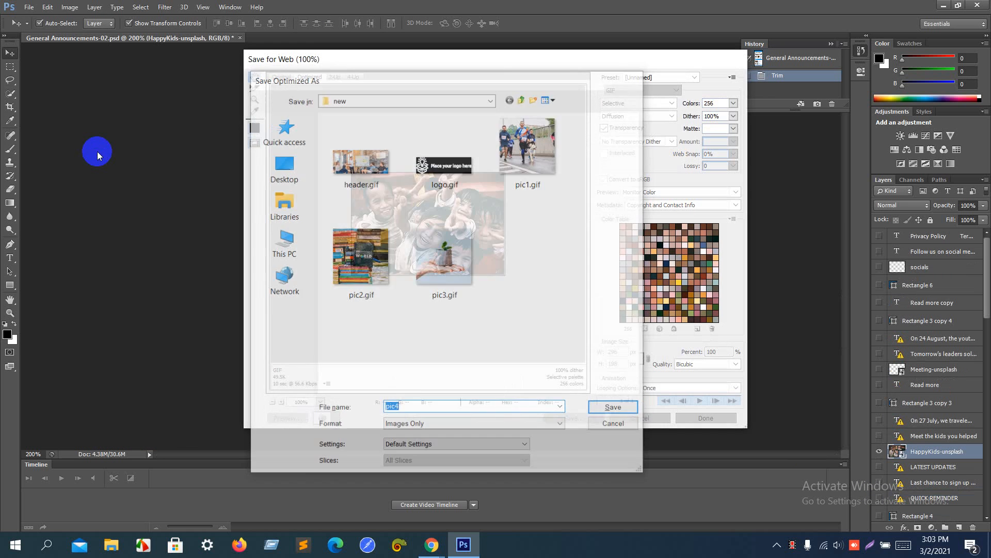
{"action": "left_click", "coordinate": [777, 59]}
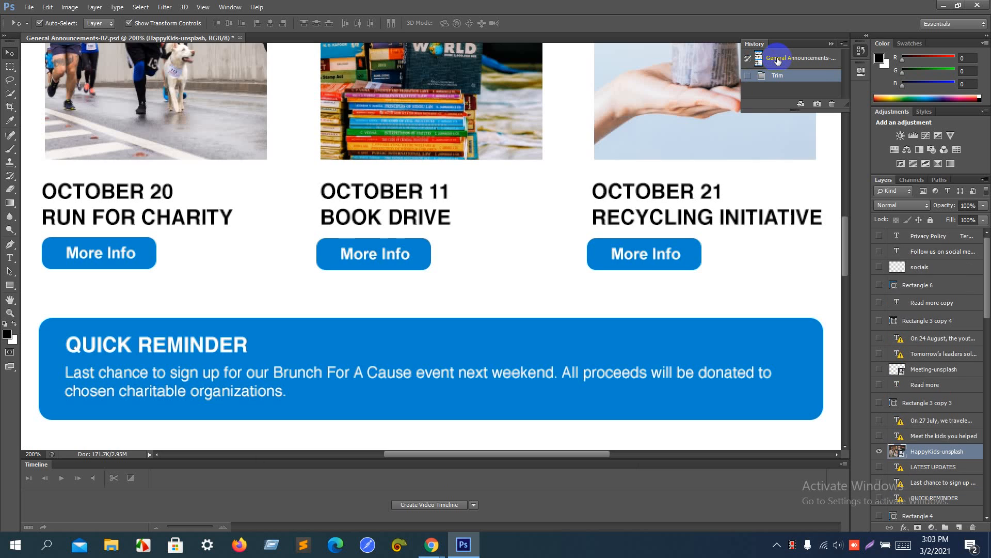
Step: Solo and trim the meeting photo, save it as pic5.gif, and revert
{"action": "scroll", "coordinate": [597, 204], "scroll_direction": "down", "scroll_amount": 6}
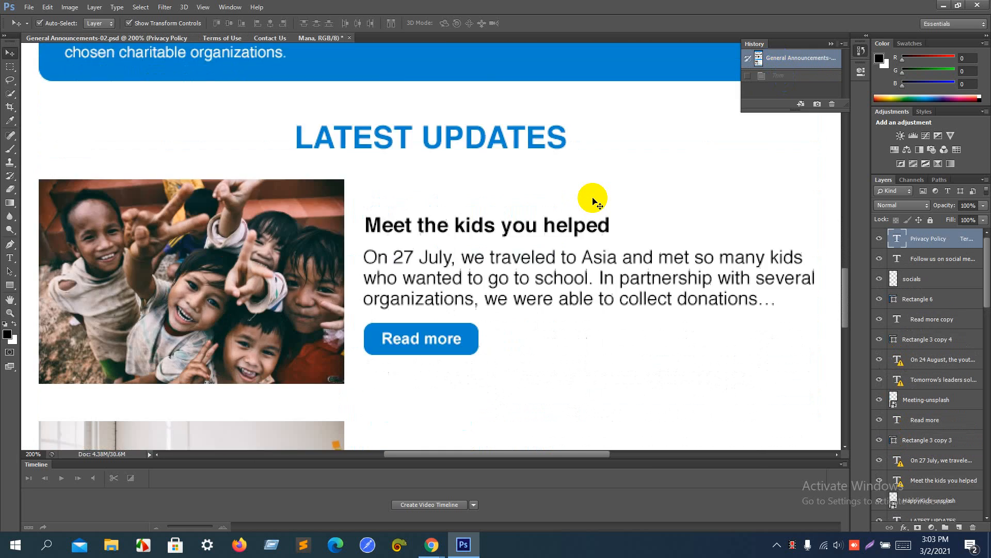
{"action": "scroll", "coordinate": [596, 204], "scroll_direction": "down", "scroll_amount": 5}
{"action": "left_click", "coordinate": [205, 275]}
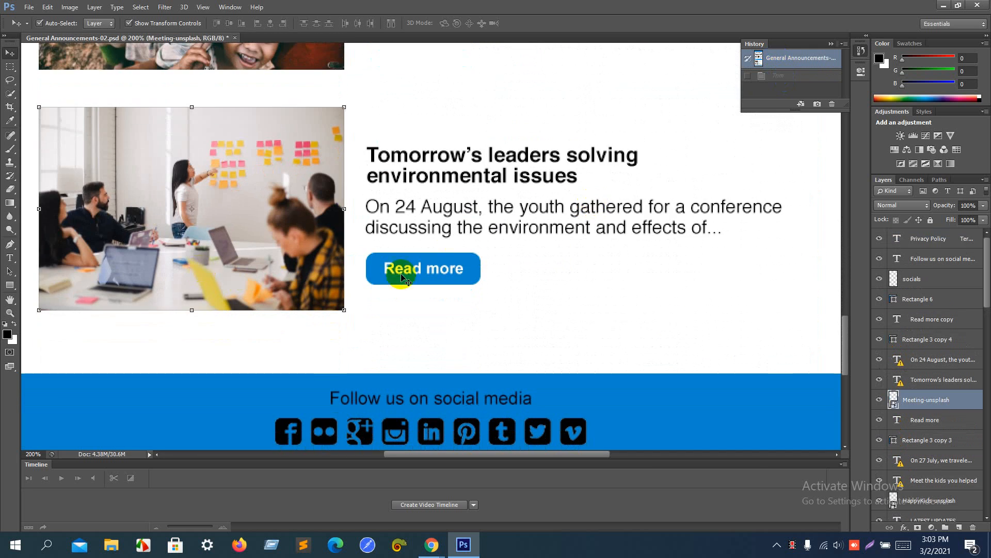
{"action": "left_click", "coordinate": [880, 400], "text": "alt"}
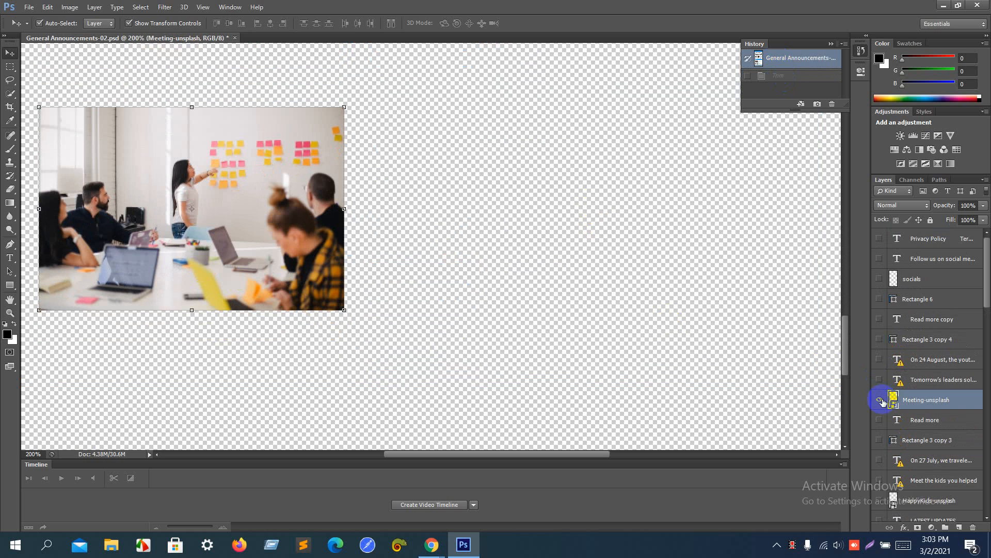
{"action": "left_click", "coordinate": [70, 7]}
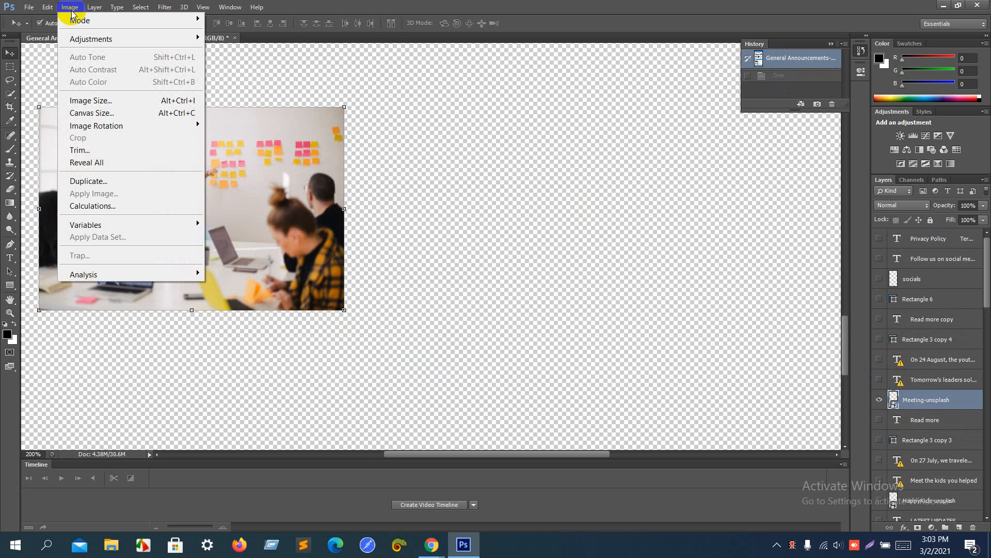
{"action": "left_click", "coordinate": [99, 149]}
{"action": "key", "text": "Escape"}
{"action": "key", "text": "v"}
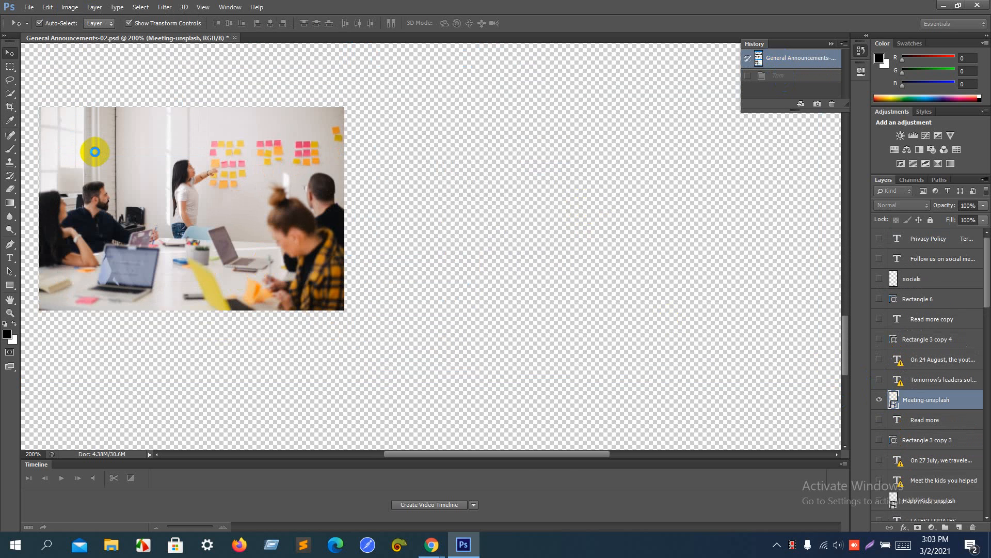
{"action": "key", "text": "ctrl+alt+shift+s"}
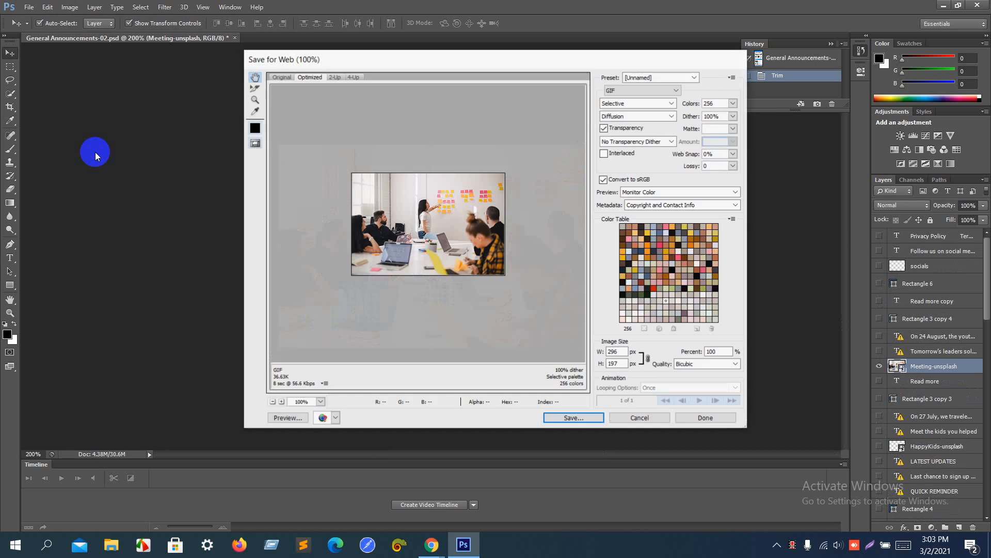
{"action": "key", "text": "Return"}
{"action": "type", "text": "pic5"}
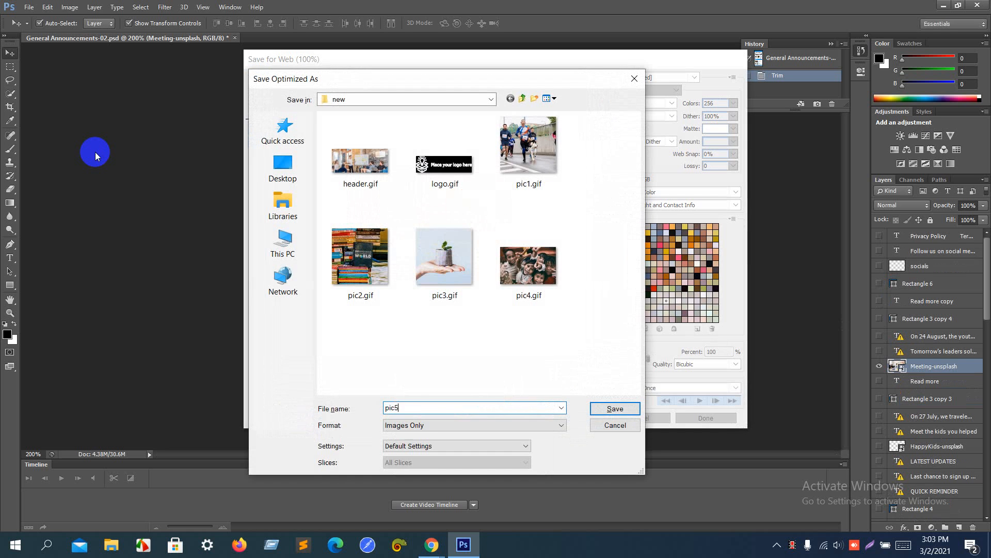
{"action": "key", "text": "Return"}
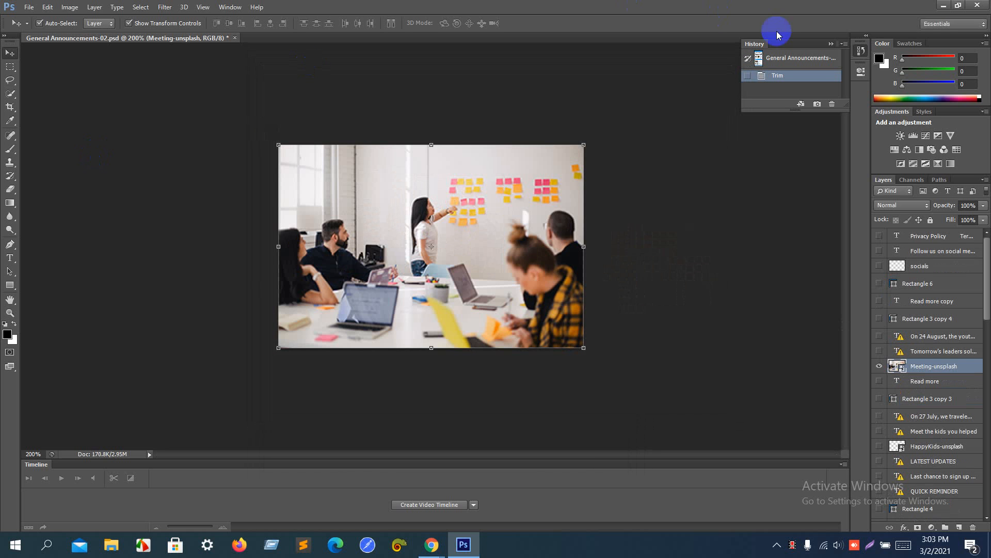
{"action": "left_click", "coordinate": [783, 58]}
{"action": "scroll", "coordinate": [503, 199], "scroll_direction": "up", "scroll_amount": 5}
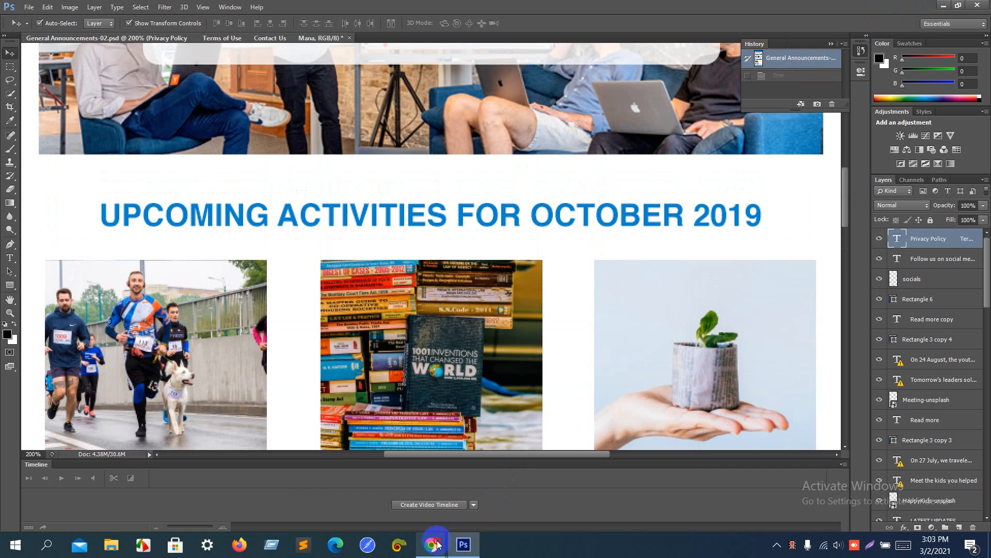
Step: Upload logo.gif from Desktop > new and set it as the site logo, skipping cropping
{"action": "mouse_move", "coordinate": [437, 544]}
{"action": "left_click", "coordinate": [372, 483]}
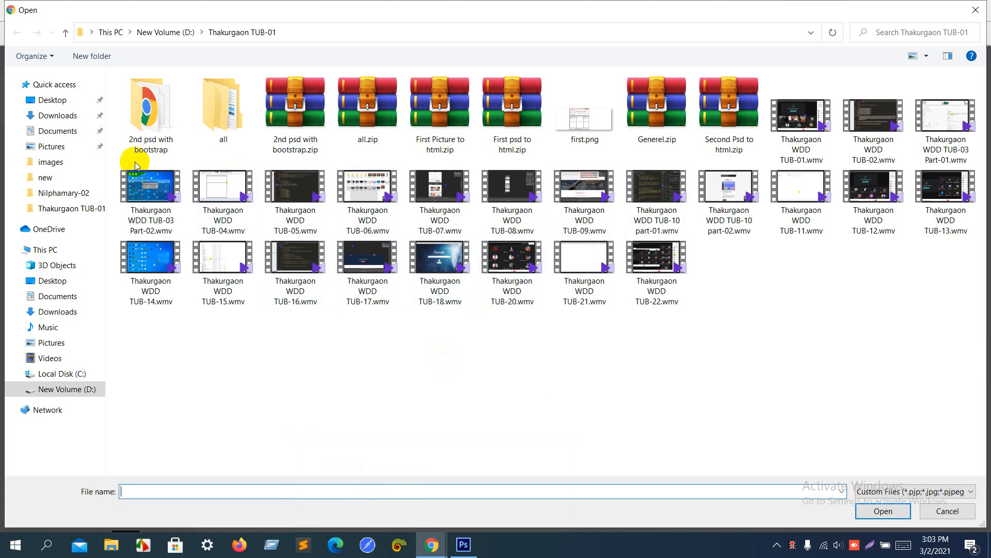
{"action": "left_click", "coordinate": [66, 106]}
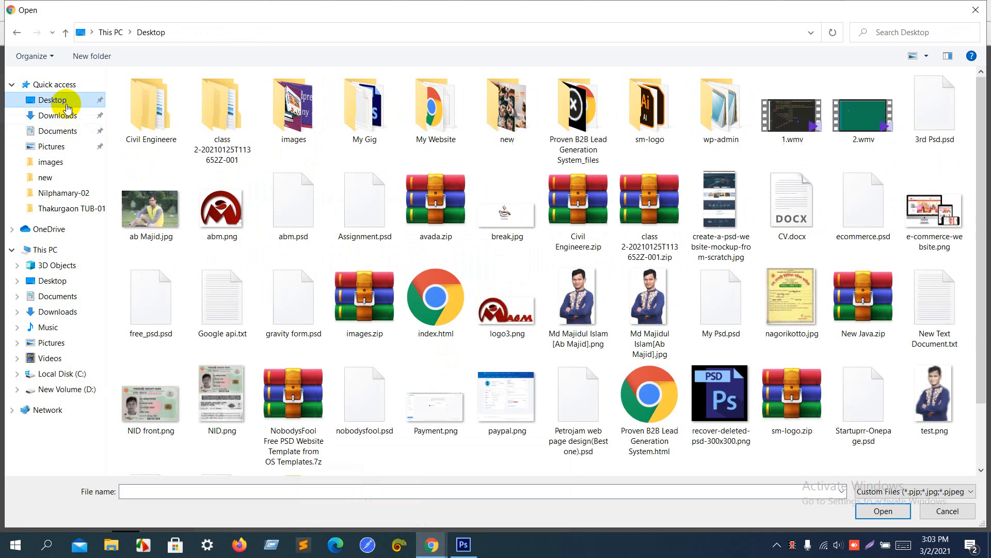
{"action": "double_click", "coordinate": [508, 106]}
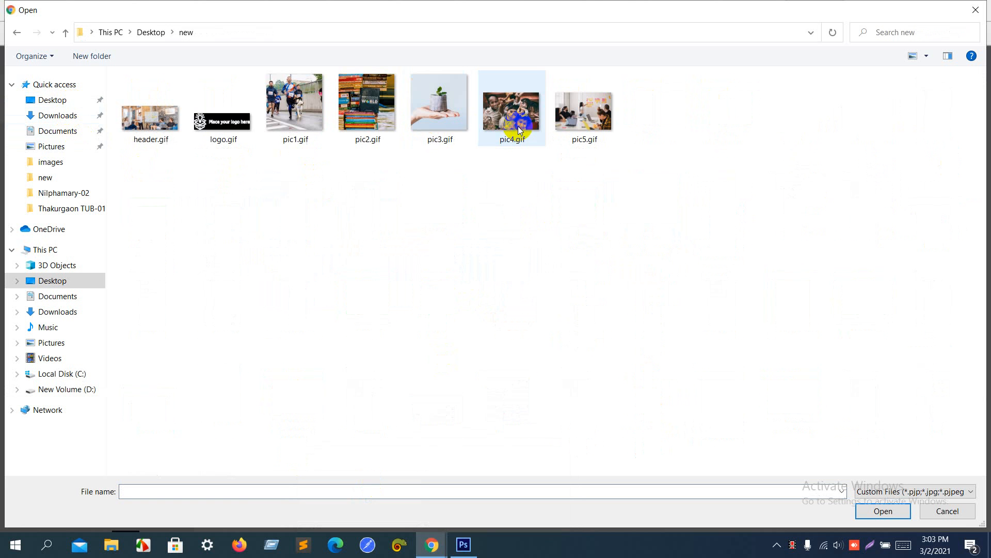
{"action": "left_click", "coordinate": [234, 120]}
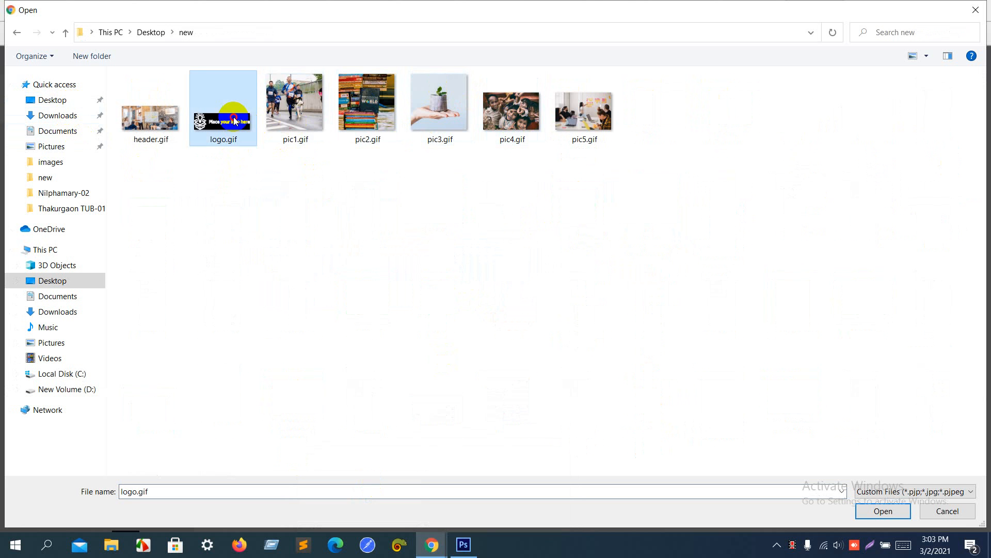
{"action": "double_click", "coordinate": [234, 120]}
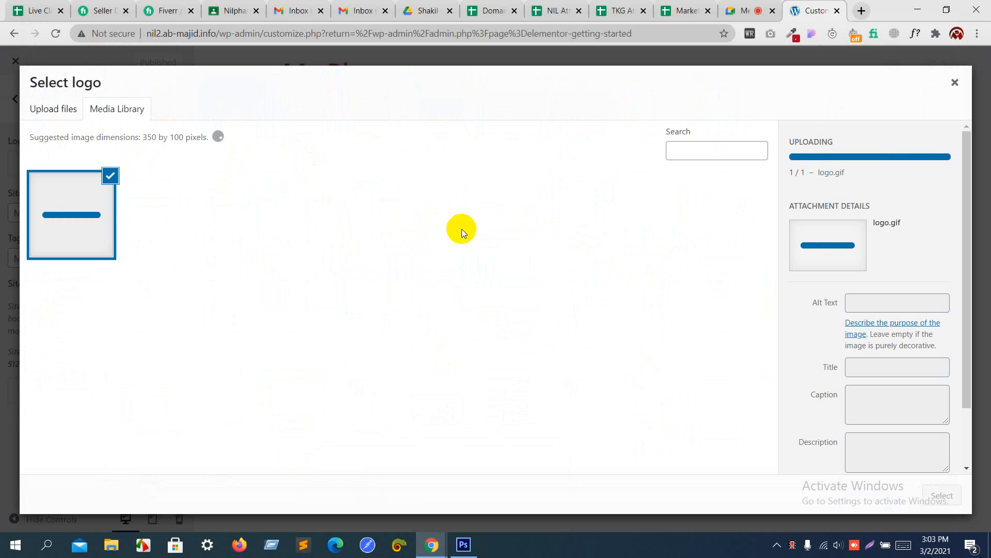
{"action": "left_click", "coordinate": [942, 495]}
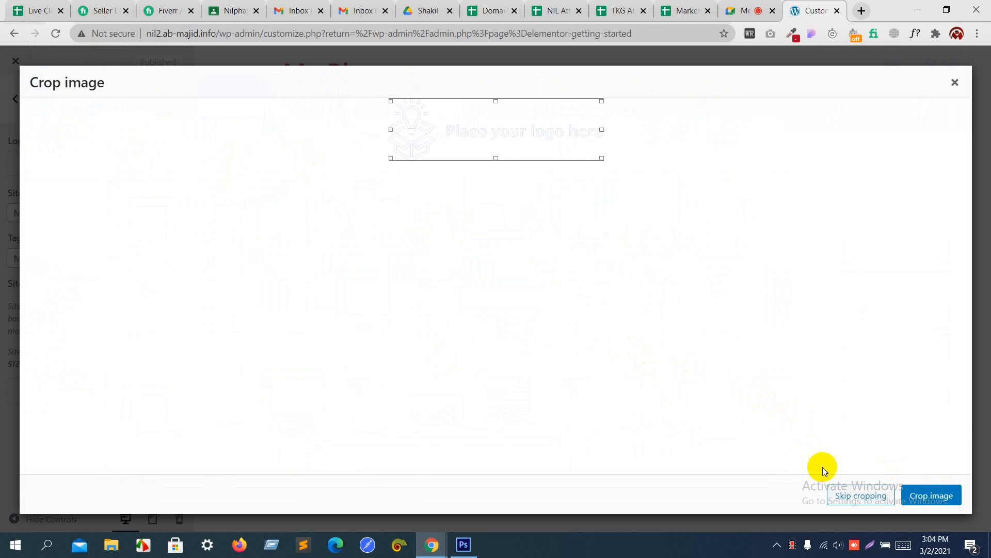
{"action": "left_click", "coordinate": [849, 492]}
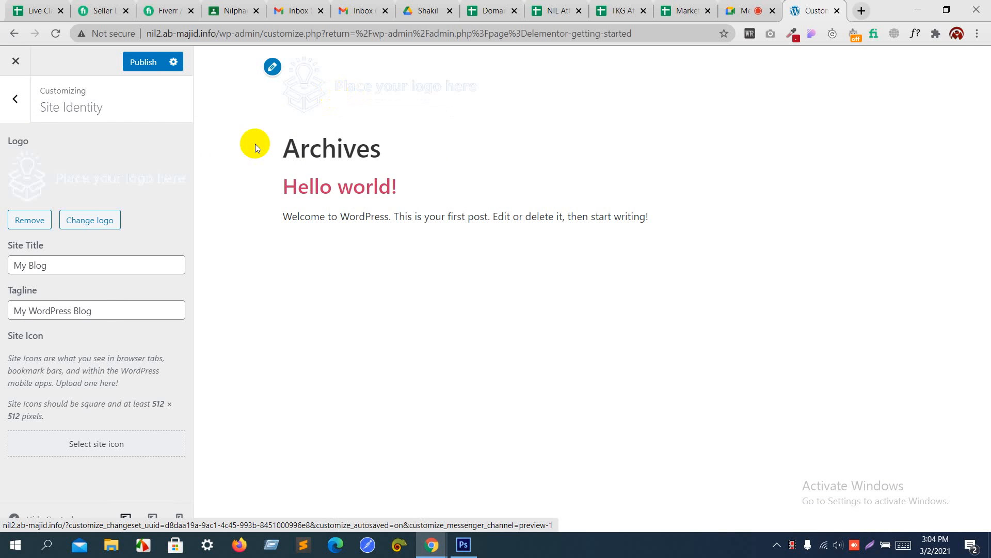
Step: Set the site title to 'This is new Website' and paste the Hello world post's first-post sentence as tagline
{"action": "left_click_drag", "start_coordinate": [95, 261], "coordinate": [2, 271]}
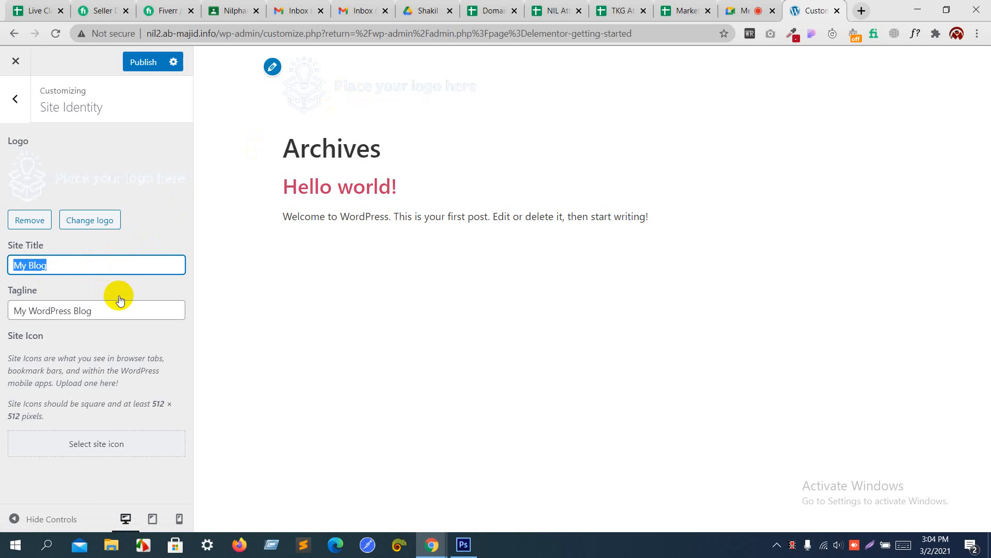
{"action": "type", "text": "This is"}
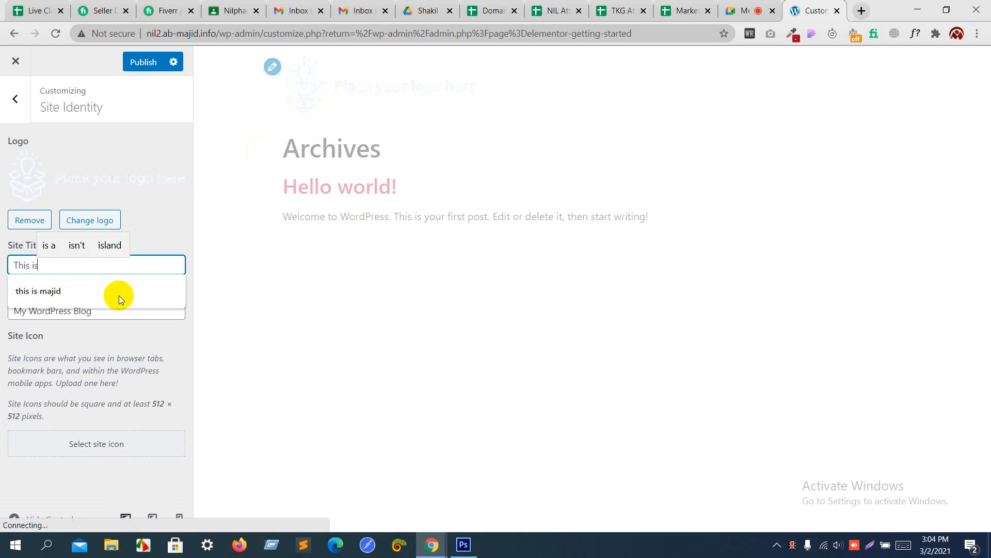
{"action": "type", "text": " new We"}
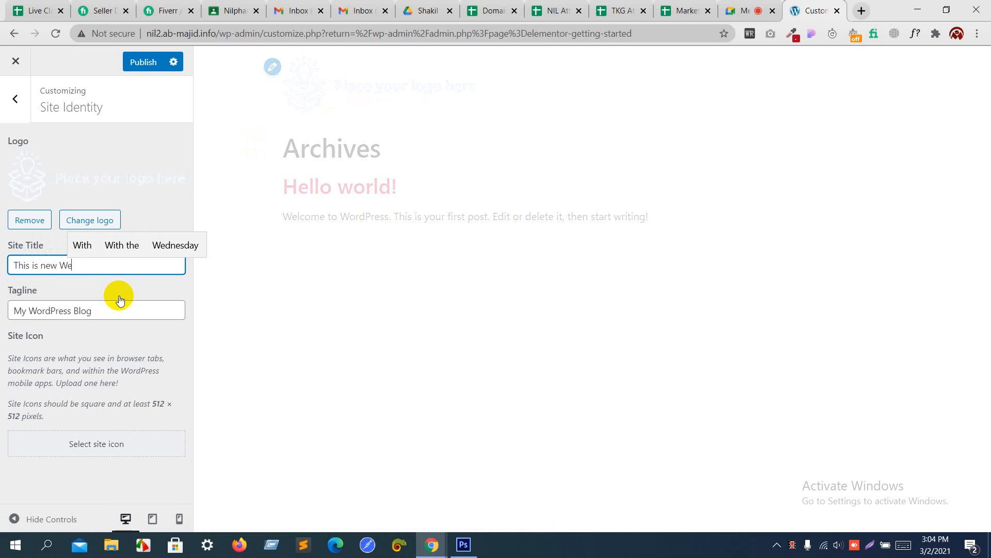
{"action": "type", "text": "bsite"}
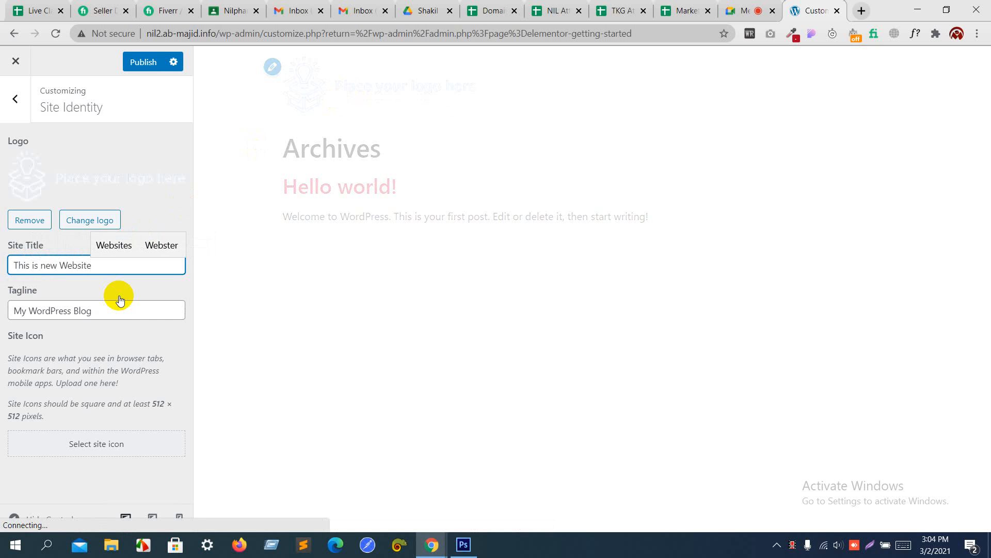
{"action": "left_click_drag", "start_coordinate": [119, 306], "coordinate": [3, 320]}
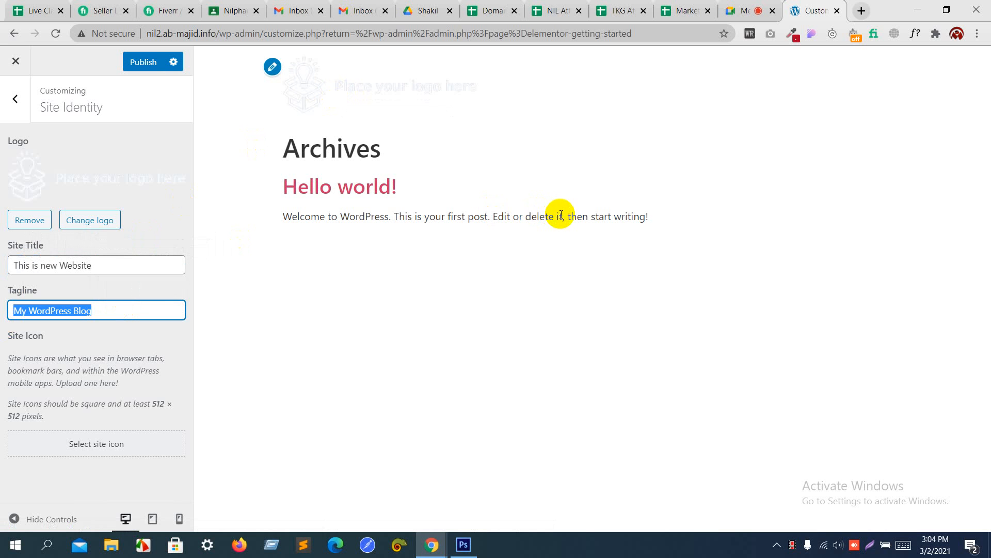
{"action": "left_click_drag", "start_coordinate": [560, 217], "coordinate": [257, 219]}
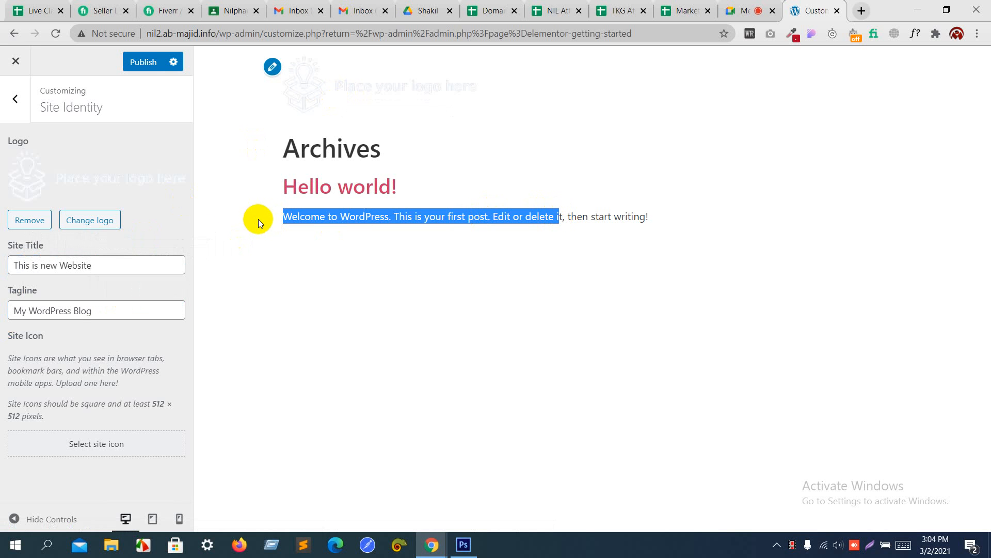
{"action": "key", "text": "ctrl+c"}
{"action": "left_click_drag", "start_coordinate": [106, 310], "coordinate": [3, 318]}
{"action": "key", "text": "ctrl+v"}
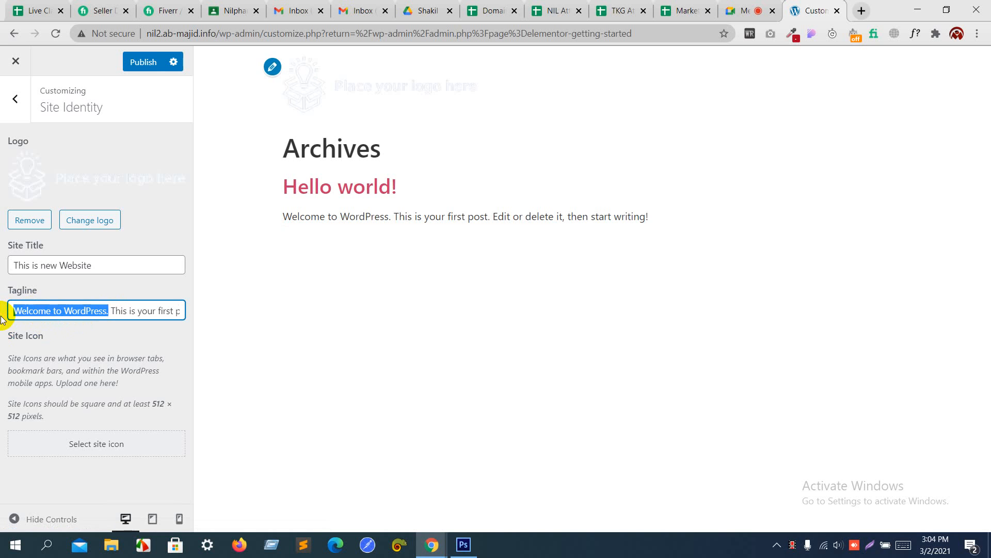
{"action": "key", "text": "BackSpace"}
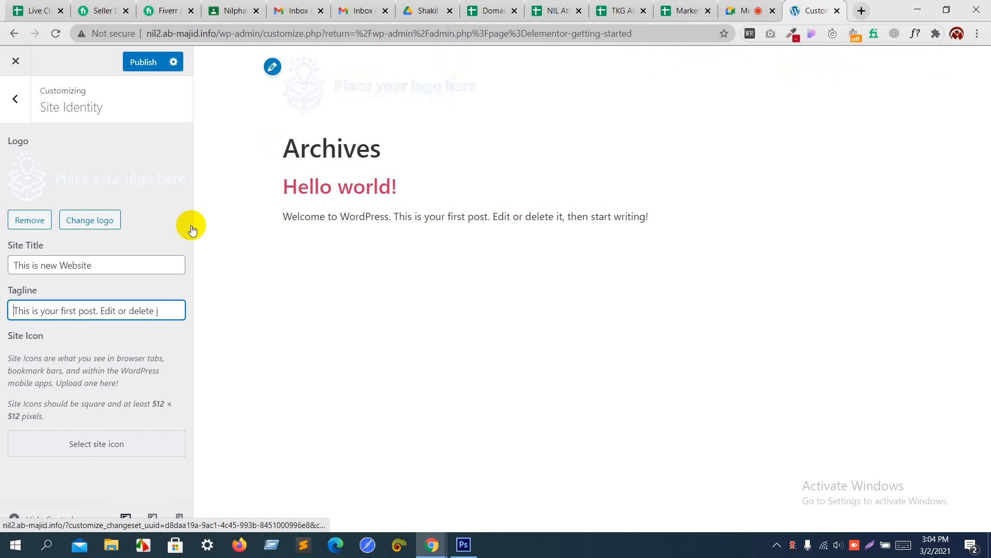
Step: Set logo.gif as the site icon, with the crop box moved onto the lightbulb
{"action": "left_click", "coordinate": [66, 445]}
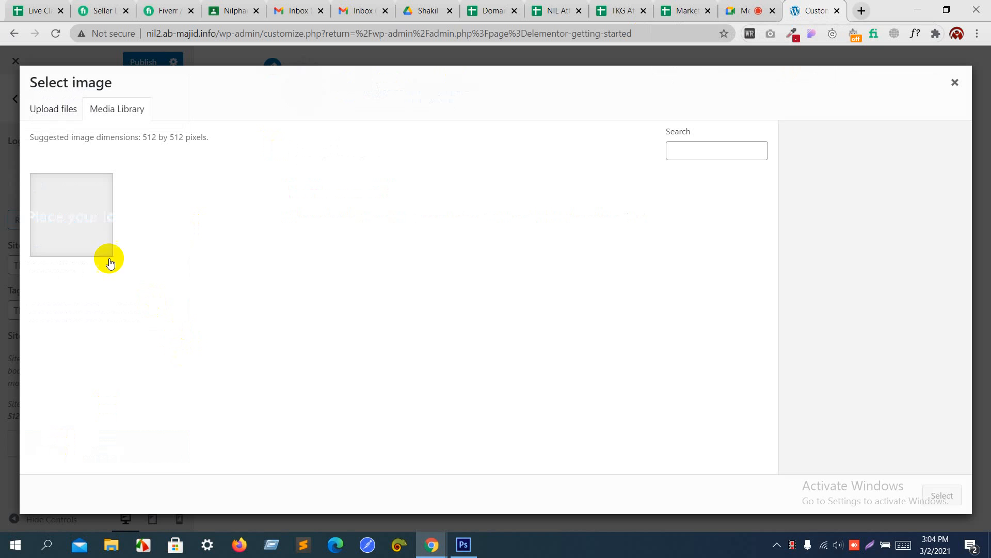
{"action": "left_click", "coordinate": [88, 230]}
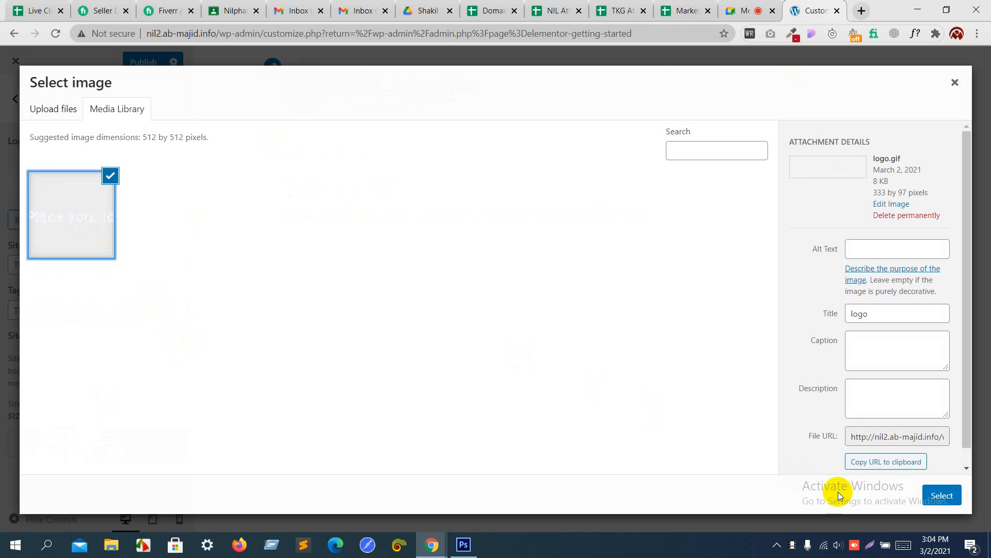
{"action": "left_click", "coordinate": [940, 494]}
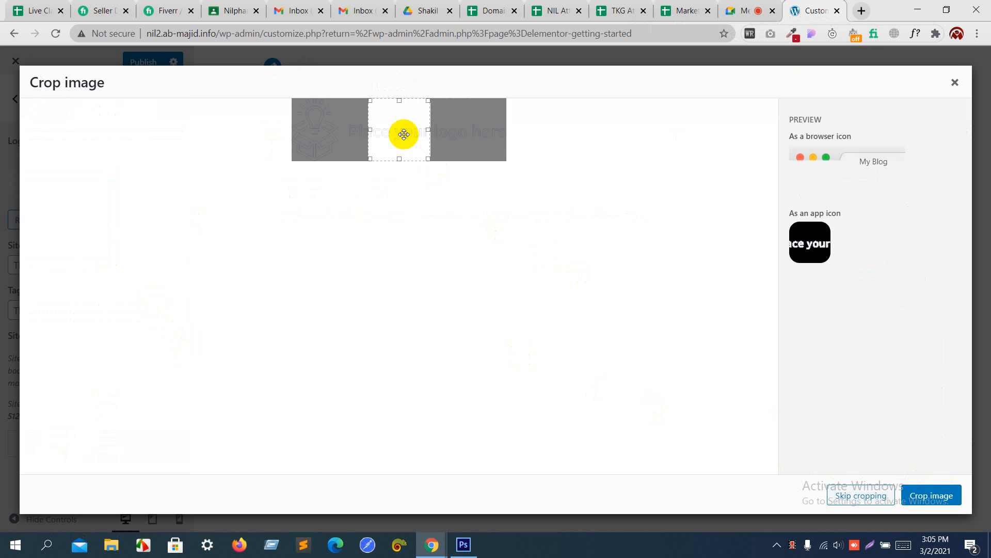
{"action": "left_click_drag", "start_coordinate": [394, 126], "coordinate": [309, 127]}
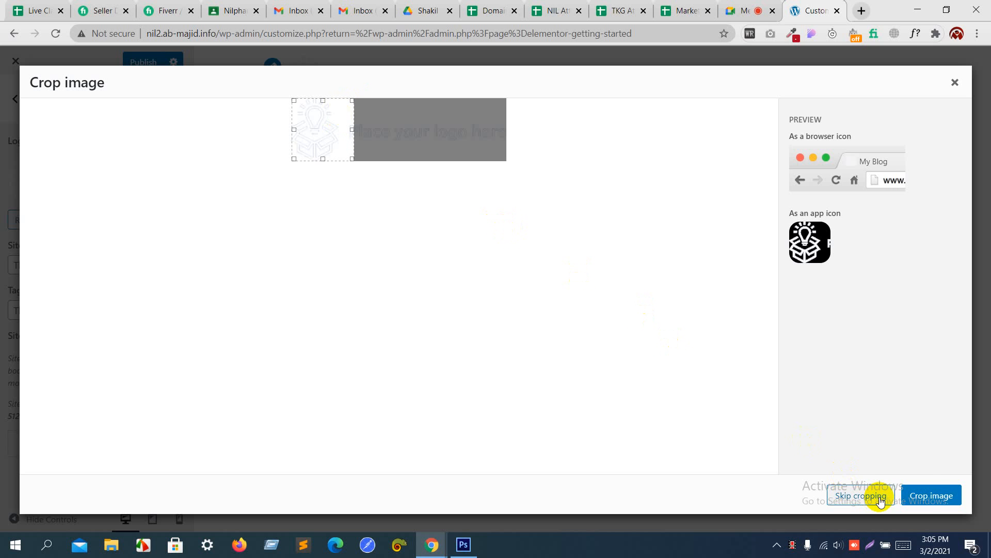
{"action": "left_click", "coordinate": [932, 497]}
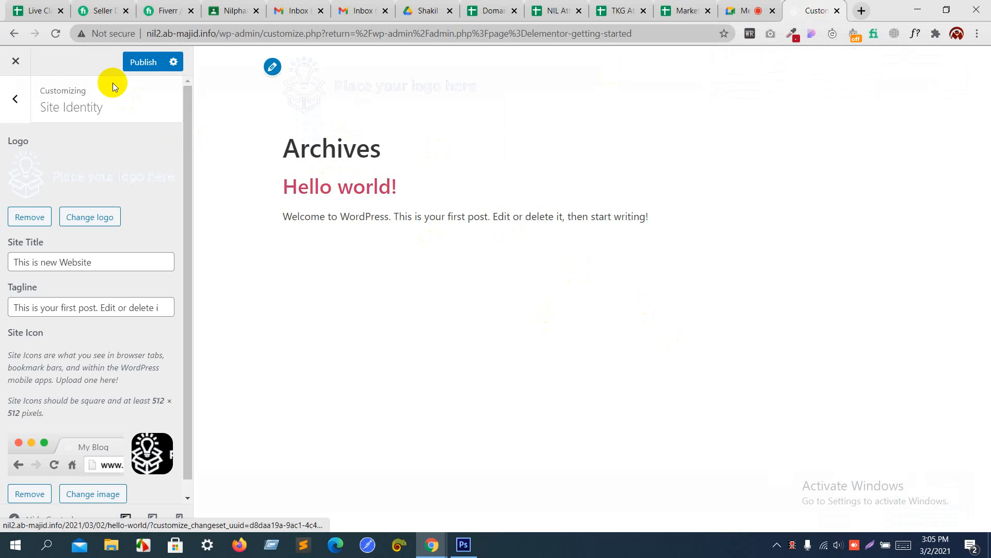
Step: Publish the Site Identity changes, view the live site at nil2.ab-majid.info, then return to the Customizer
{"action": "left_click", "coordinate": [139, 62]}
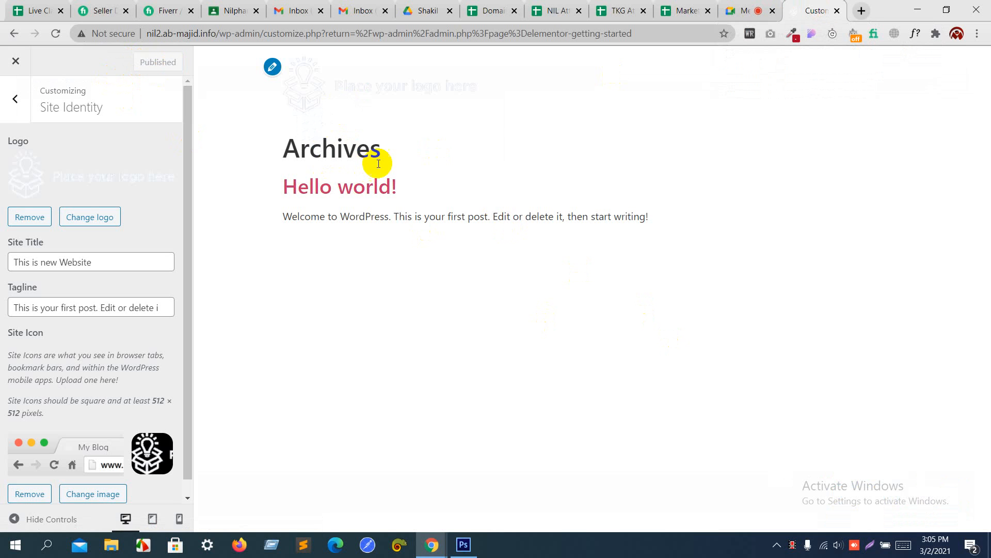
{"action": "left_click", "coordinate": [860, 11]}
{"action": "type", "text": "nil2"}
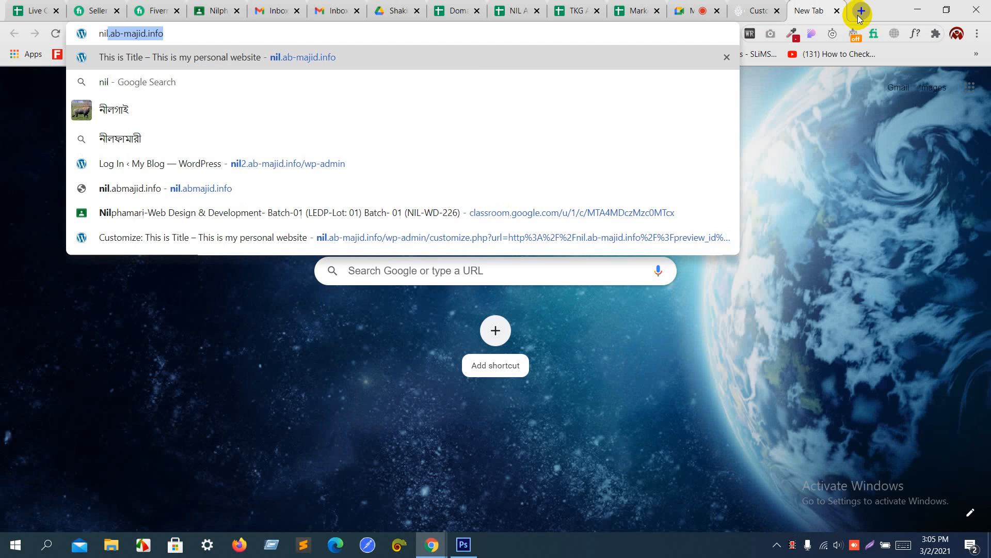
{"action": "type", "text": ".ab"}
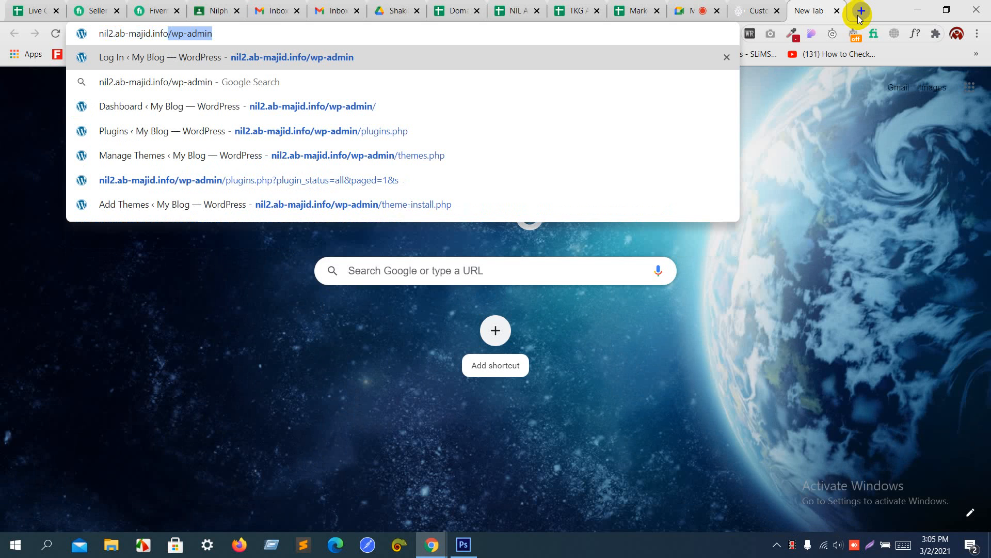
{"action": "type", "text": "-majid.info"}
{"action": "key", "text": "Delete"}
{"action": "key", "text": "Return"}
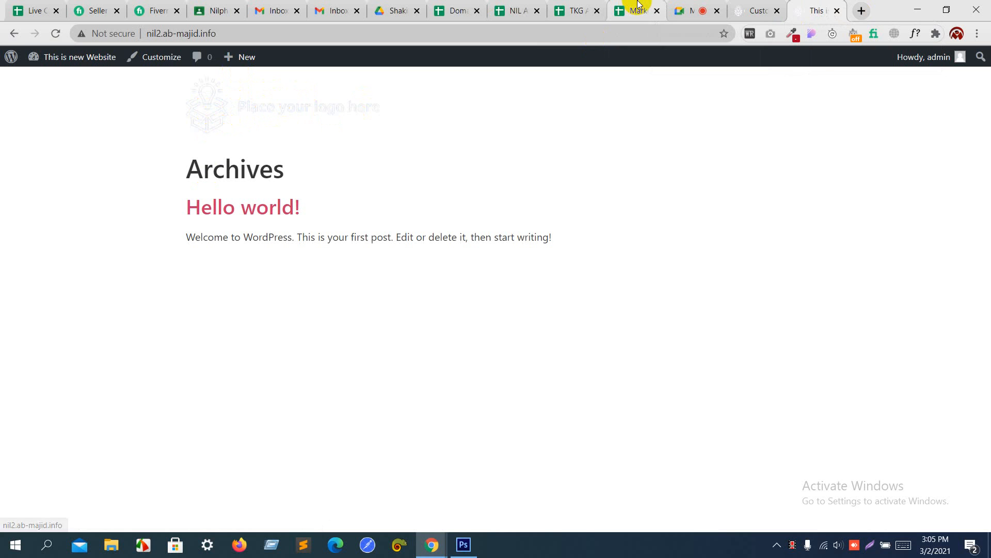
{"action": "left_click", "coordinate": [739, 7]}
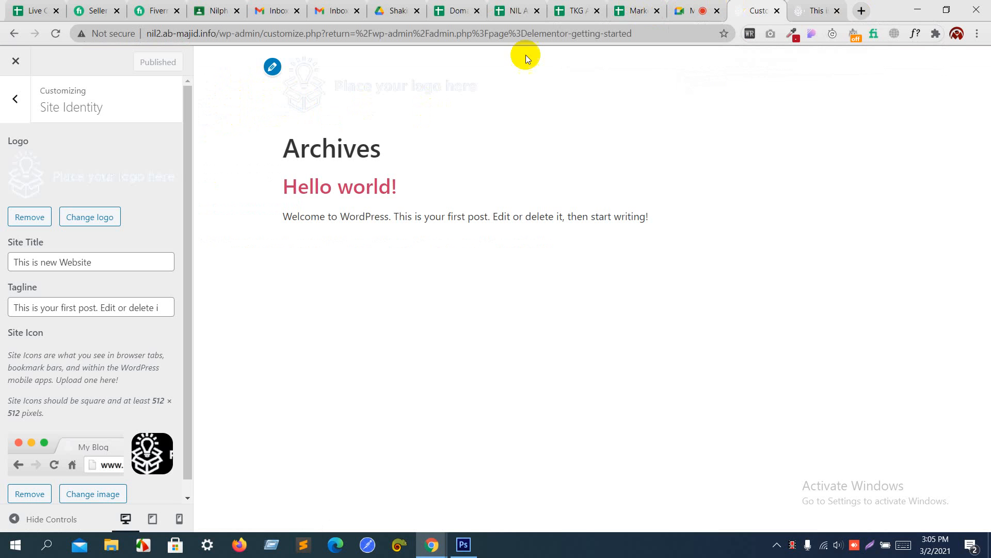
Step: Switch Homepage Settings to 'A static page', leaving the Homepage page unselected
{"action": "left_click", "coordinate": [14, 100]}
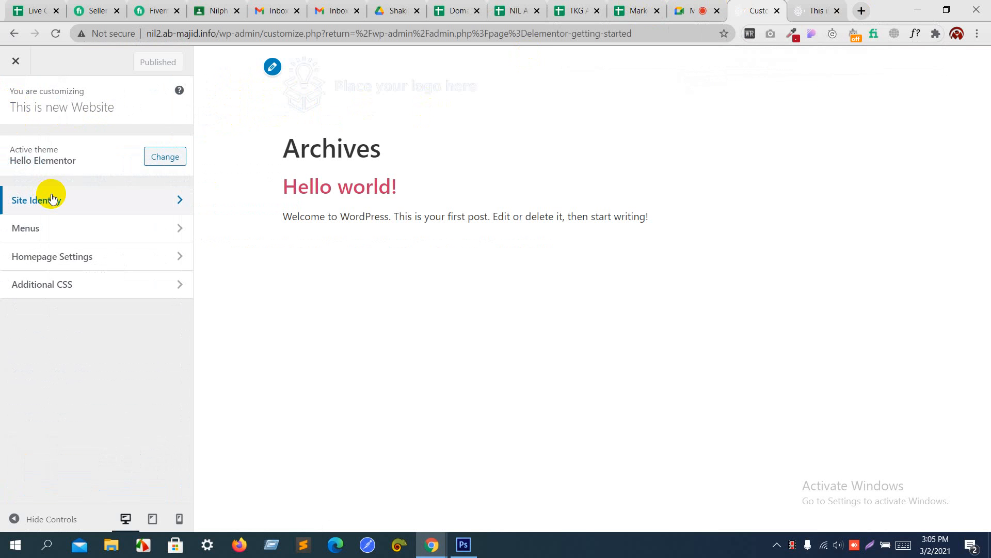
{"action": "left_click", "coordinate": [52, 257]}
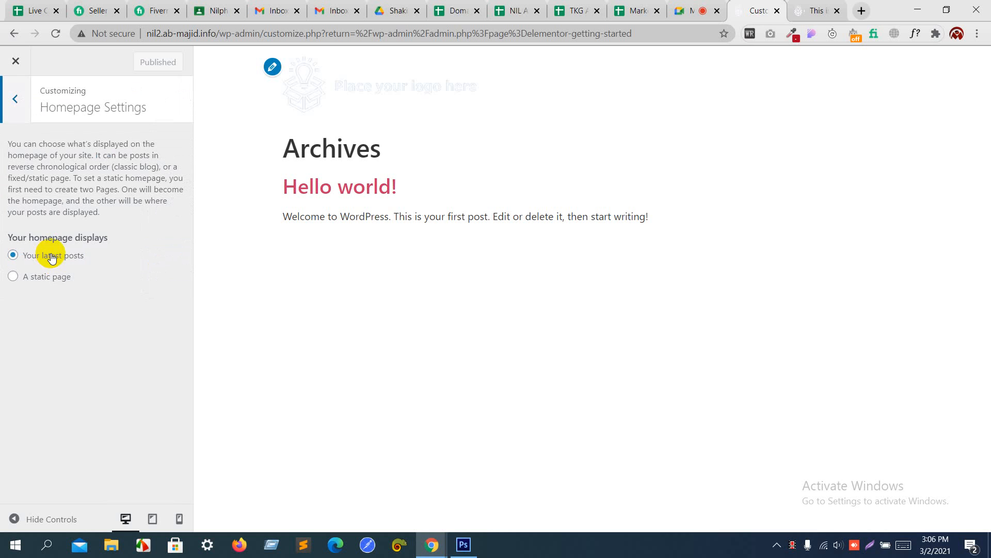
{"action": "left_click", "coordinate": [40, 282]}
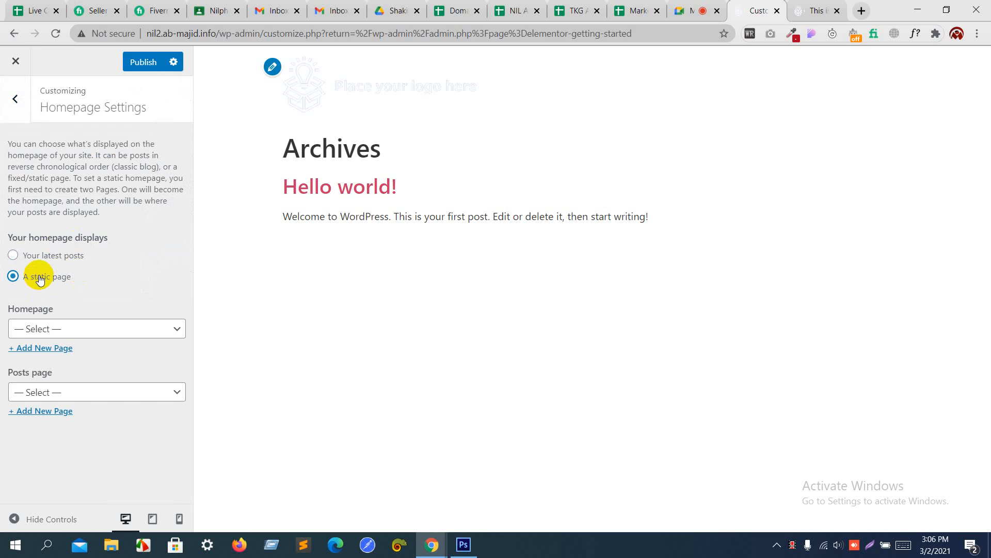
{"action": "left_click", "coordinate": [48, 333]}
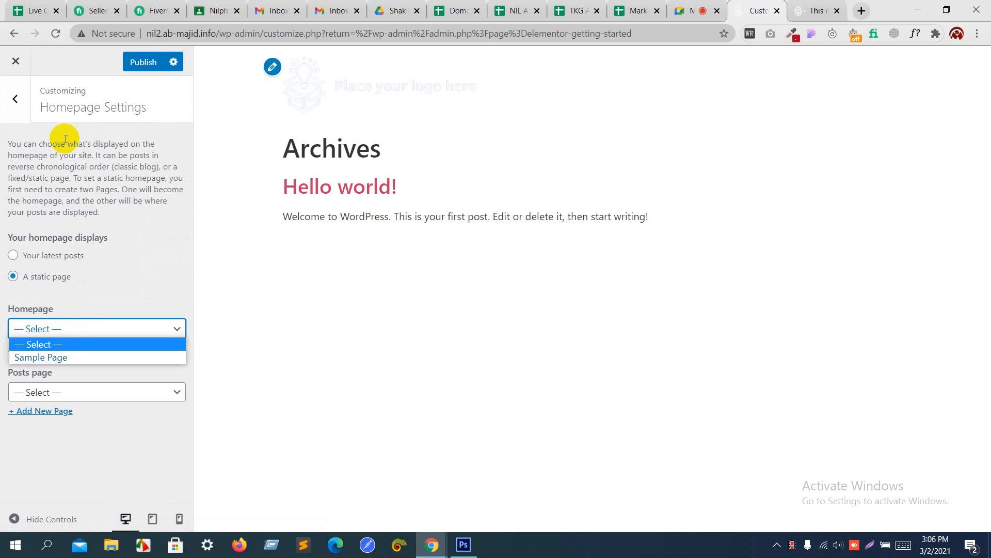
{"action": "left_click", "coordinate": [15, 98]}
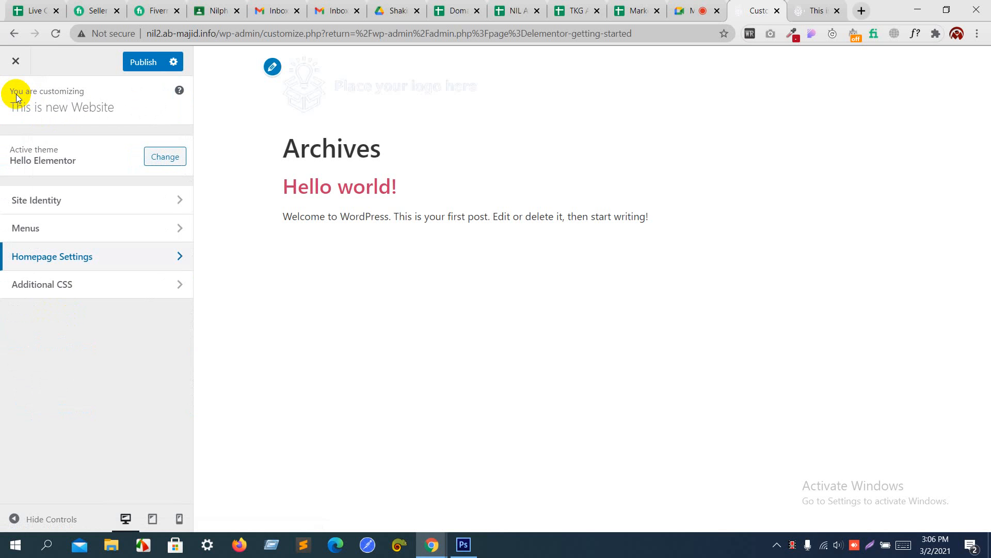
Step: Open Additional CSS and inspect the site logo's img element in the browser developer tools
{"action": "left_click", "coordinate": [29, 284]}
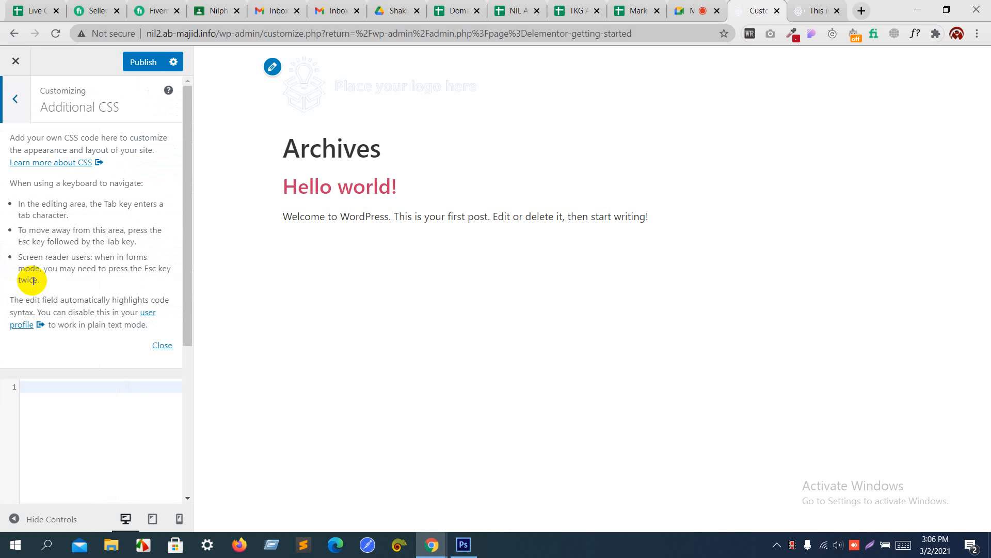
{"action": "left_click", "coordinate": [19, 105]}
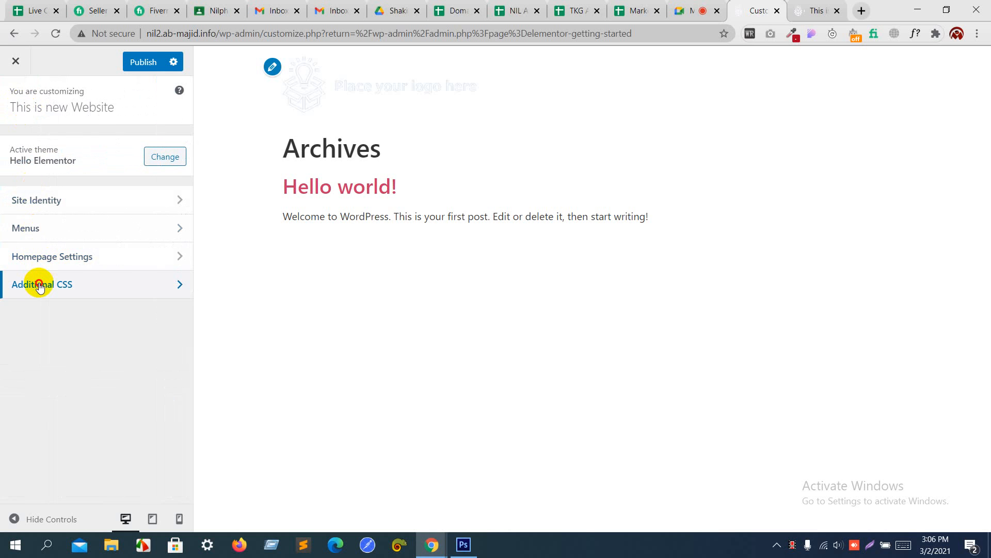
{"action": "left_click", "coordinate": [39, 285]}
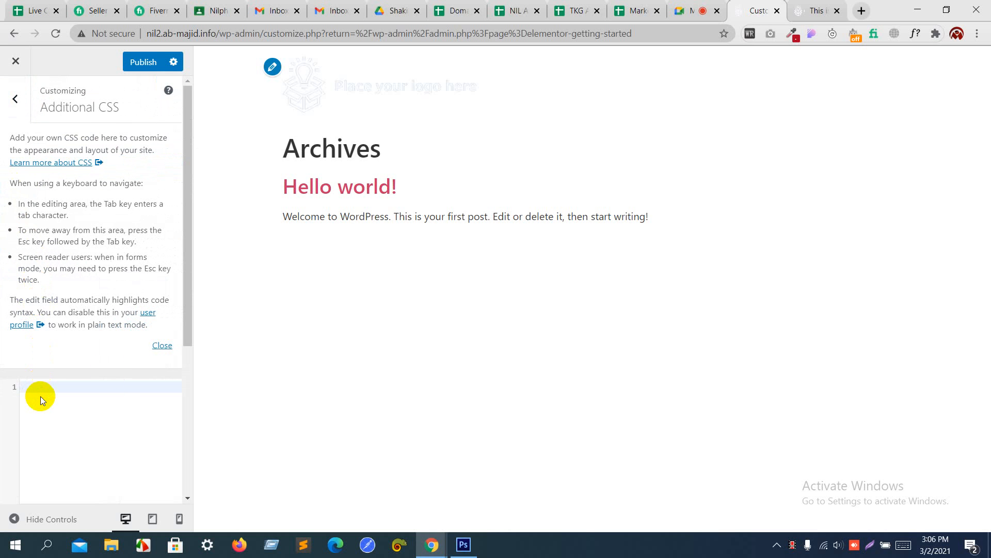
{"action": "right_click", "coordinate": [408, 82]}
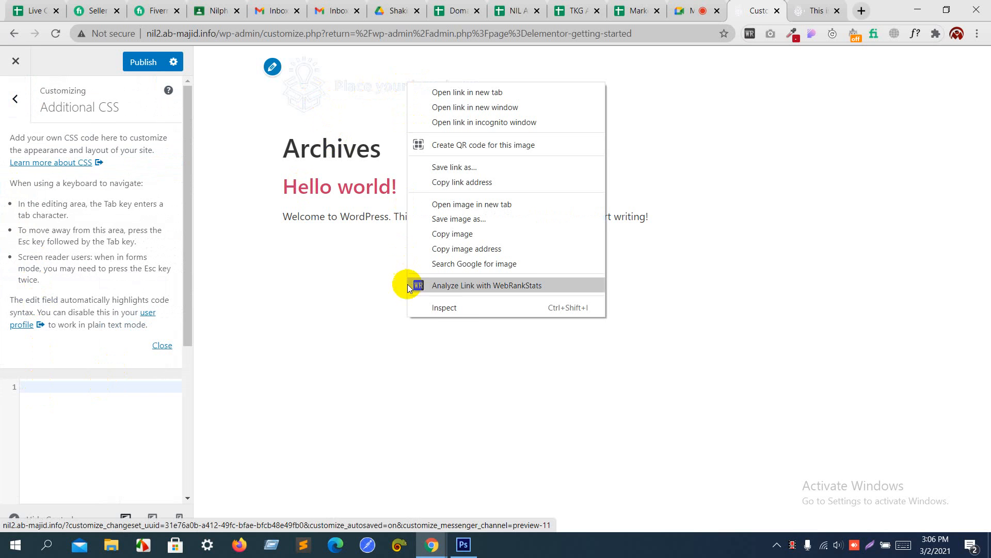
{"action": "left_click", "coordinate": [444, 308]}
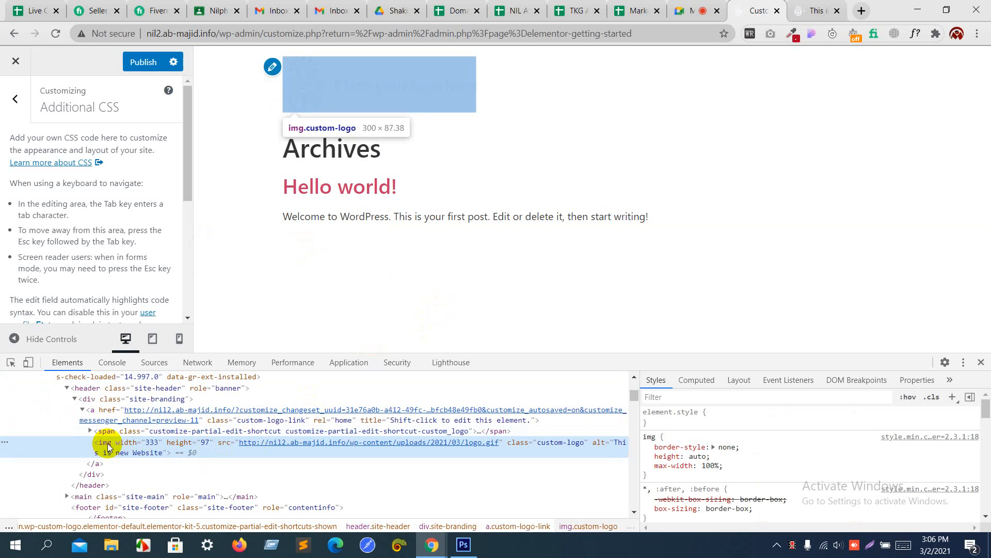
{"action": "left_click", "coordinate": [133, 431]}
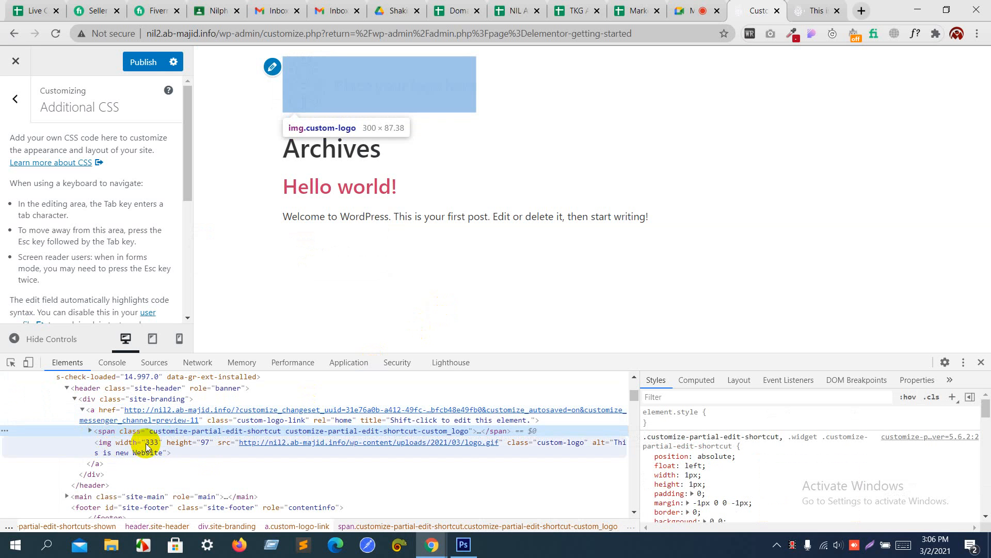
{"action": "mouse_move", "coordinate": [272, 449]}
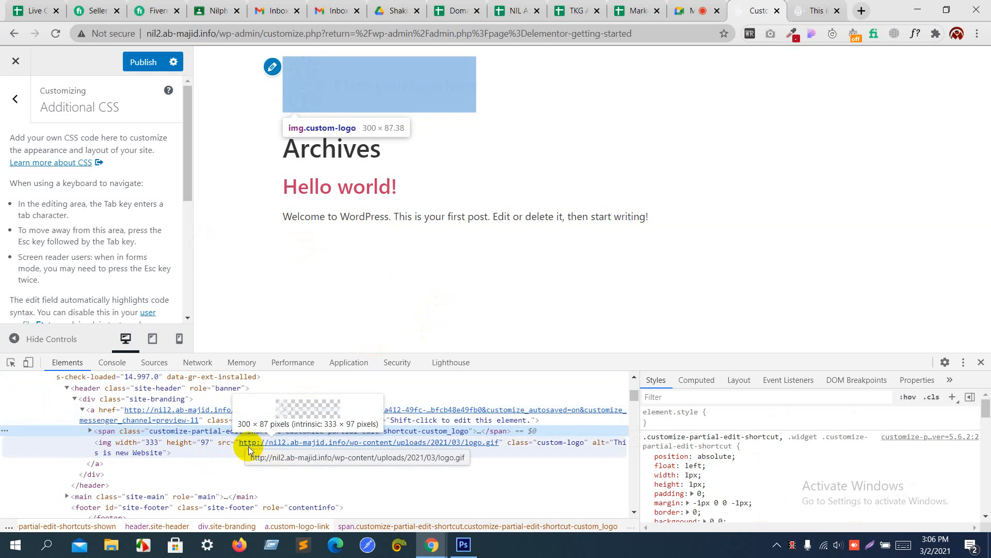
{"action": "left_click", "coordinate": [105, 445]}
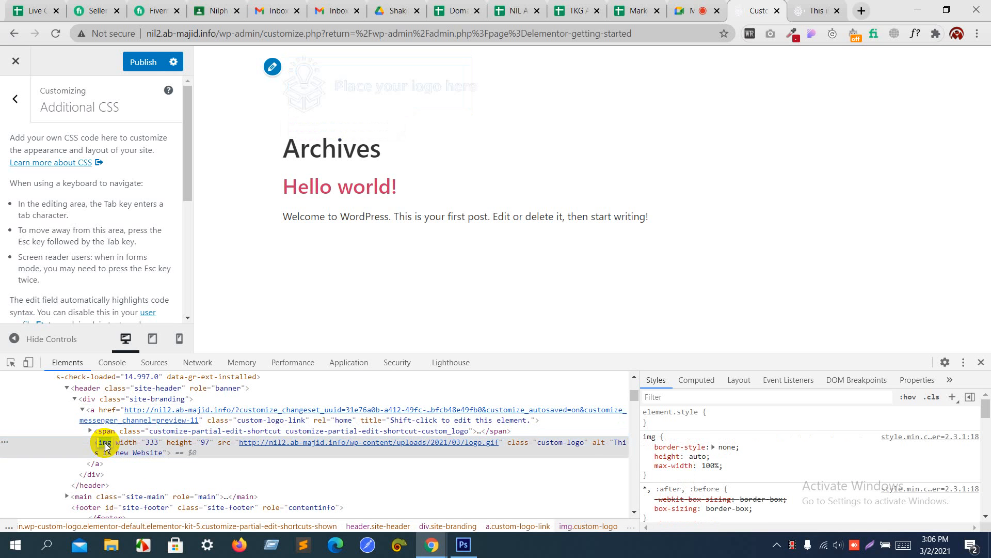
{"action": "scroll", "coordinate": [125, 222], "scroll_direction": "down", "scroll_amount": 5}
Step: Add the CSS rule img{background:red;} and publish it
{"action": "left_click", "coordinate": [87, 195]}
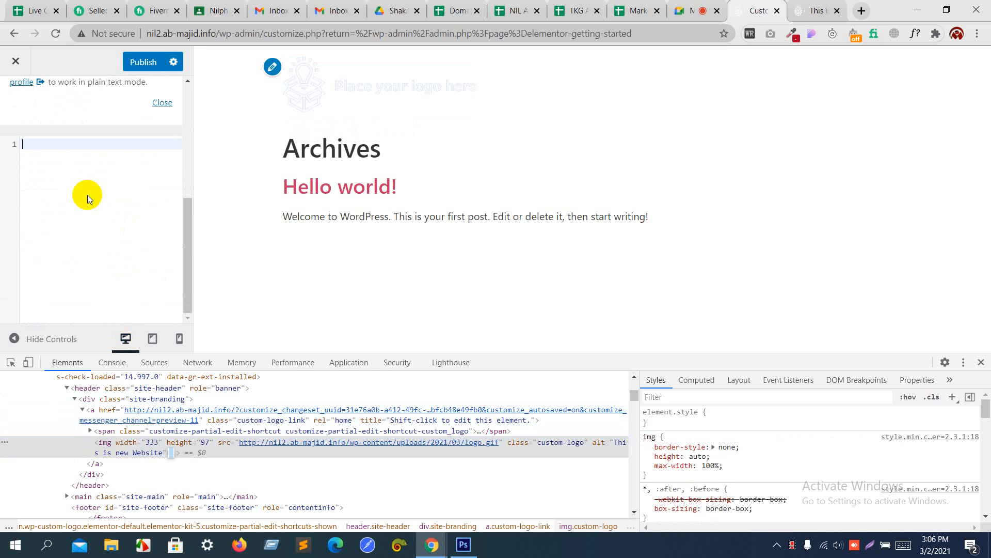
{"action": "type", "text": "img{"}
{"action": "key", "text": "Return"}
{"action": "type", "text": "bac"}
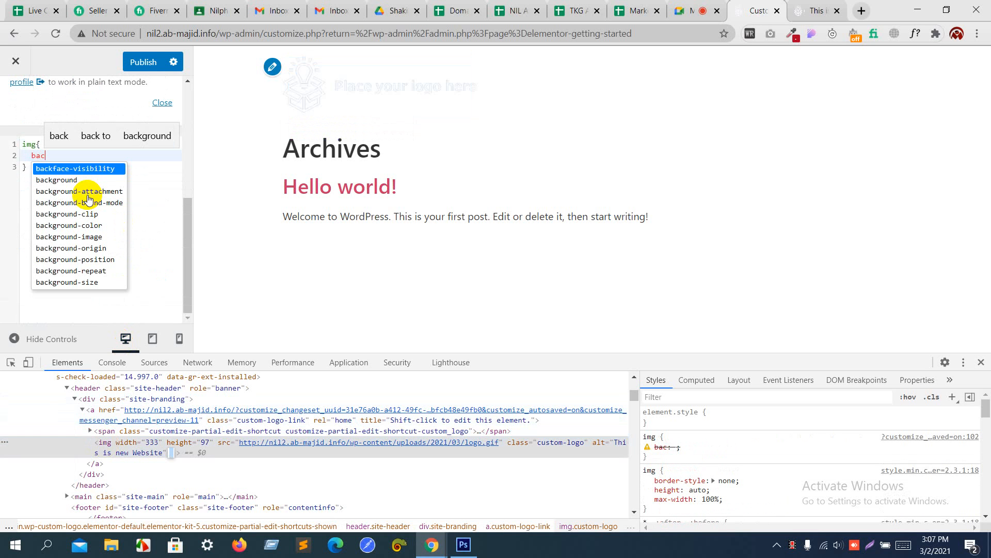
{"action": "key", "text": "Down"}
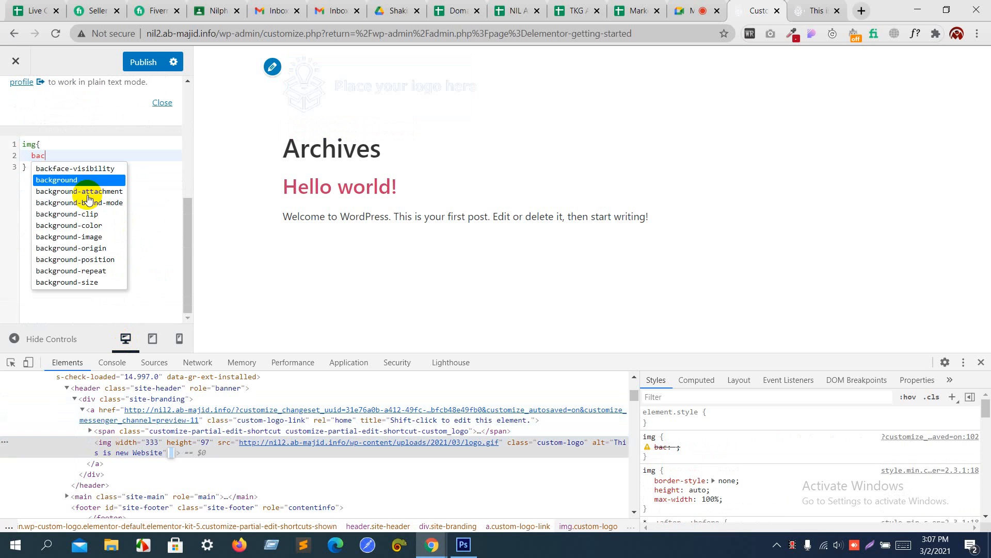
{"action": "key", "text": "Return"}
{"action": "type", "text": ":re"}
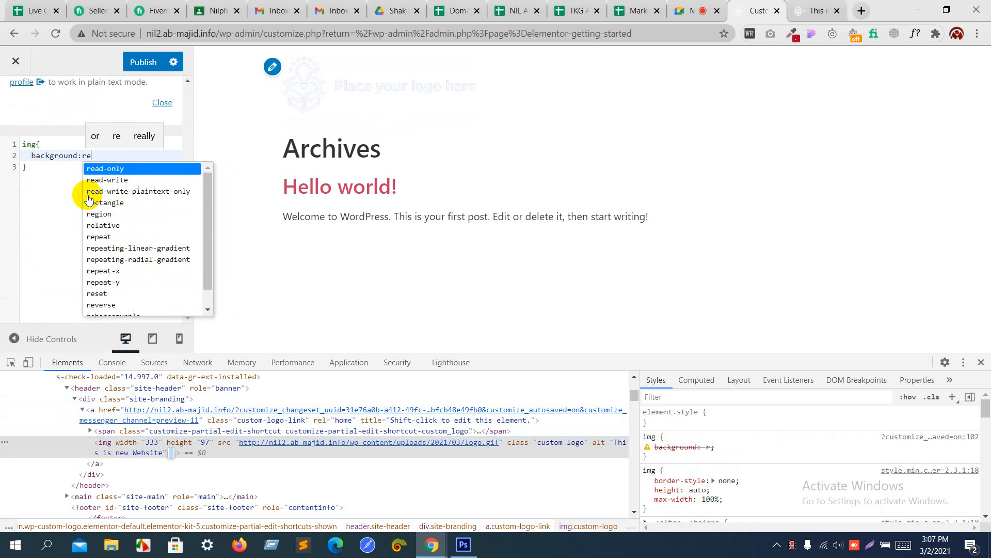
{"action": "type", "text": "d;"}
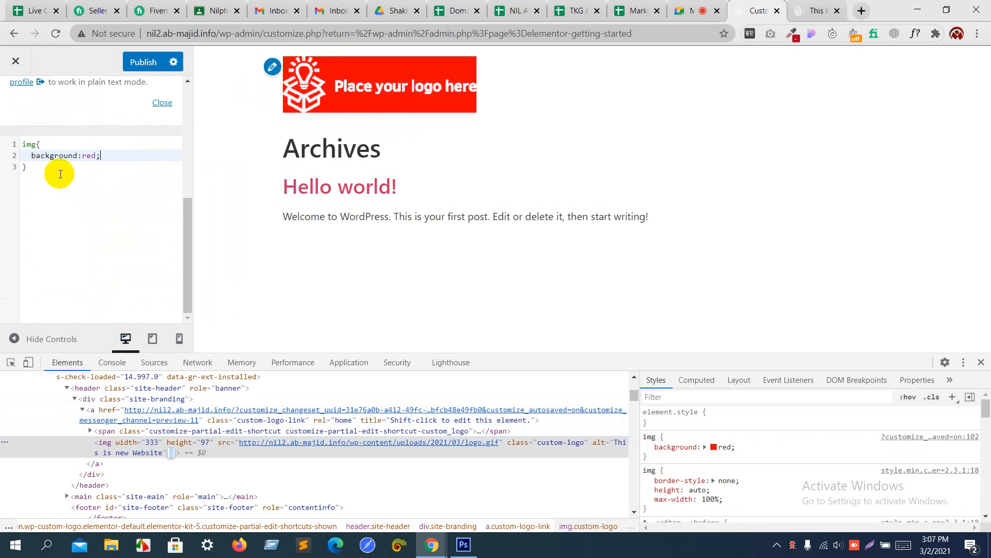
{"action": "left_click_drag", "start_coordinate": [60, 172], "coordinate": [9, 129]}
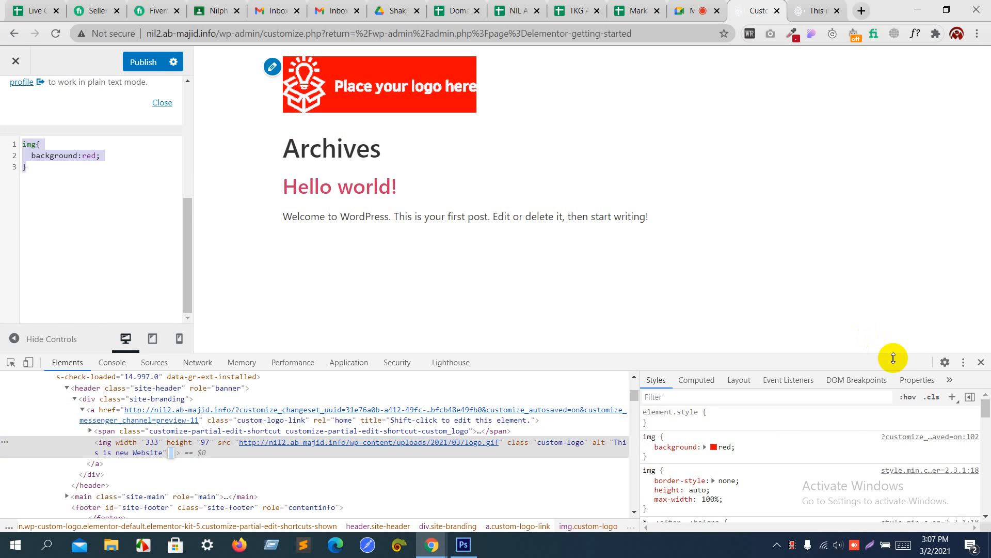
{"action": "left_click", "coordinate": [981, 362]}
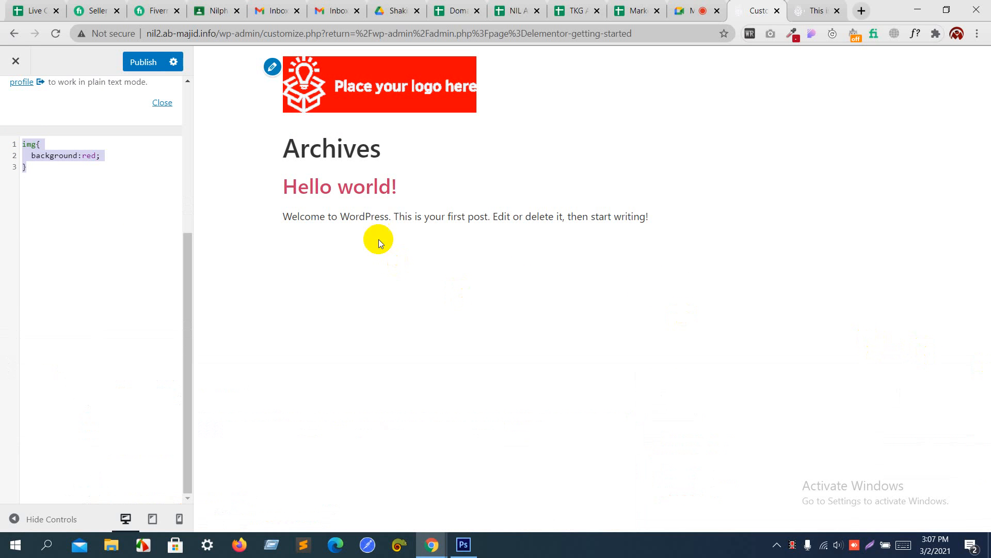
{"action": "left_click", "coordinate": [146, 63]}
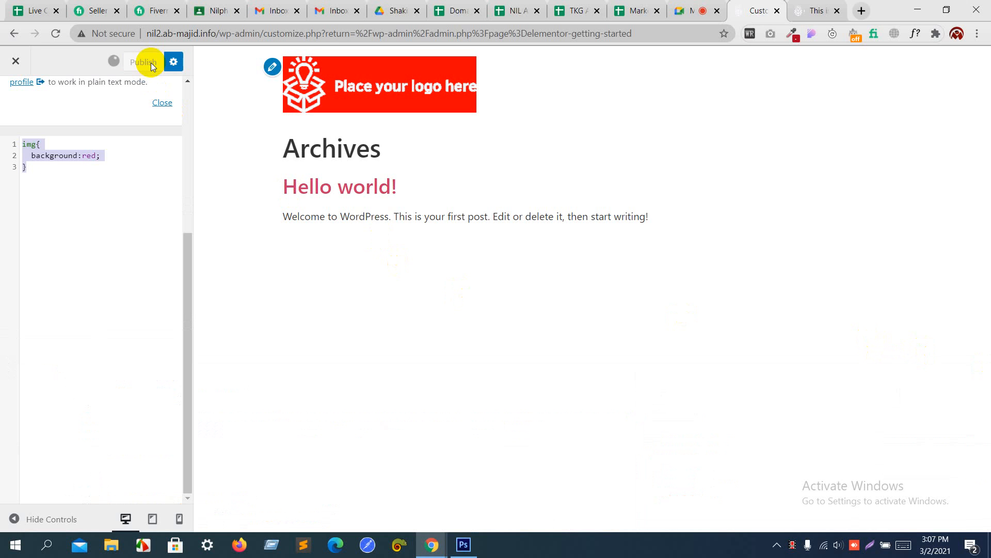
Step: Check the red logo background on the live site, then delete the CSS rule and republish
{"action": "left_click", "coordinate": [822, 6]}
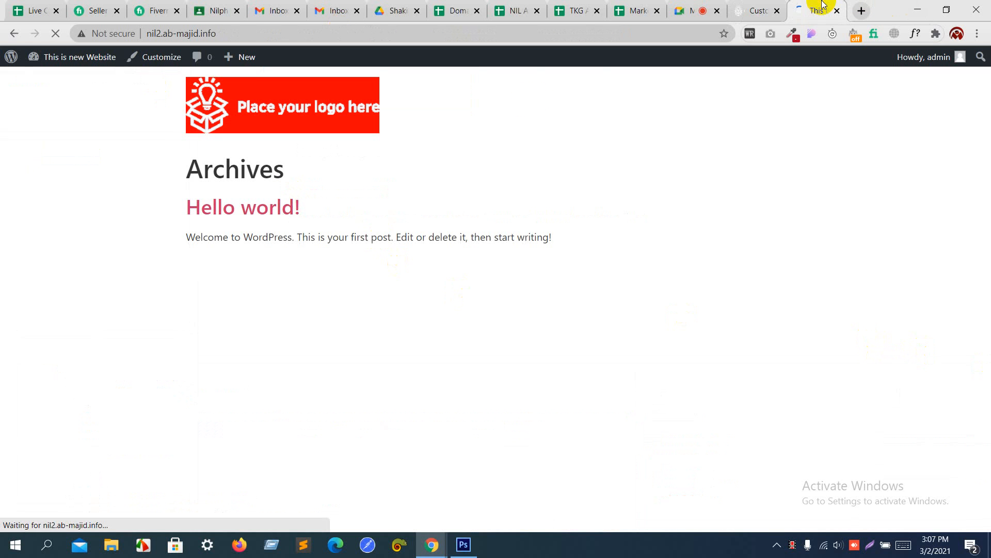
{"action": "left_click", "coordinate": [747, 8]}
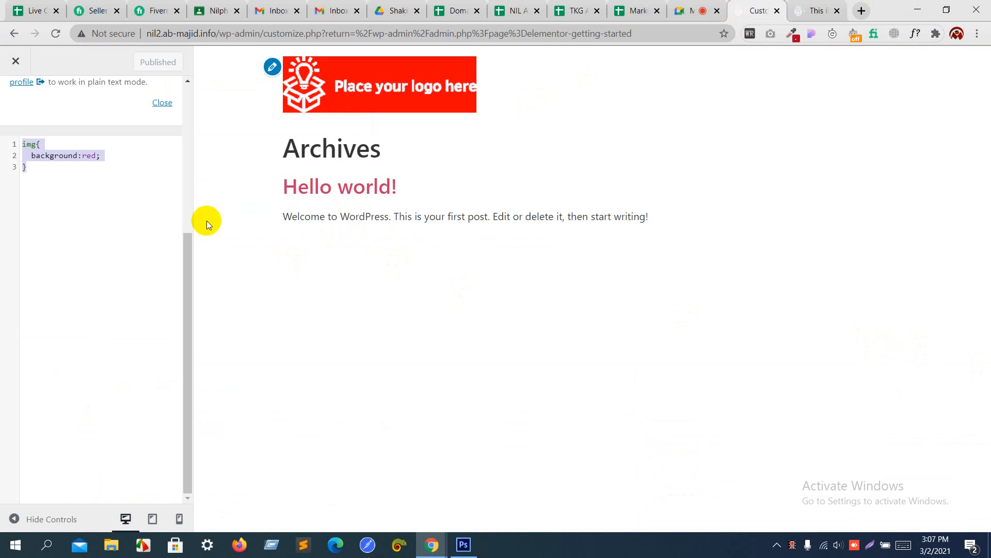
{"action": "left_click_drag", "start_coordinate": [87, 247], "coordinate": [2, 32]}
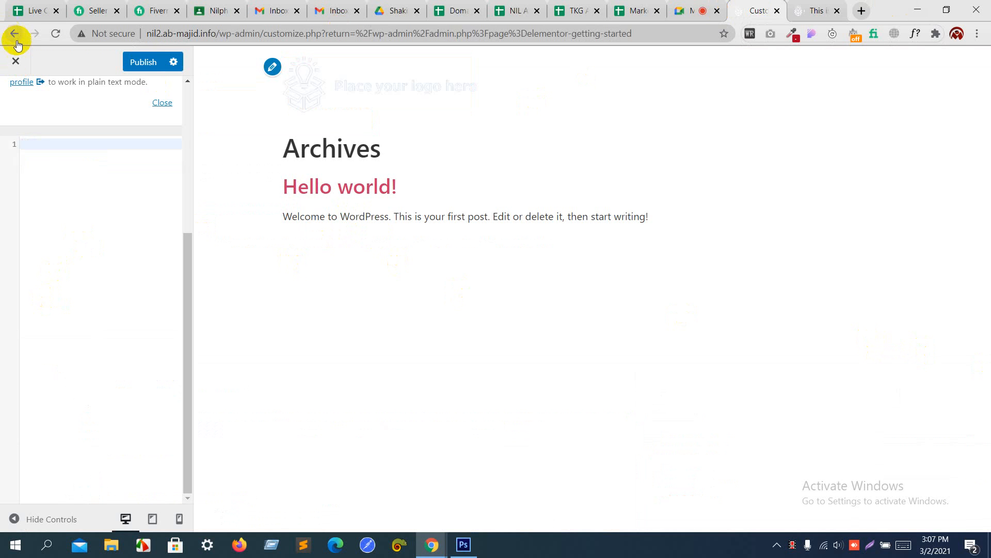
{"action": "left_click", "coordinate": [149, 62]}
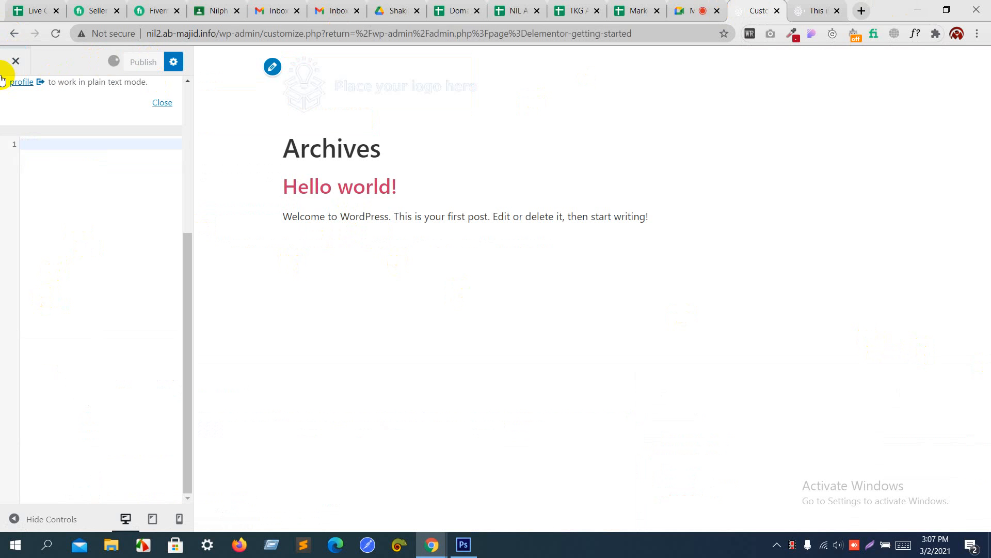
Step: Create a new page titled 'Home' and publish it
{"action": "left_click", "coordinate": [17, 63]}
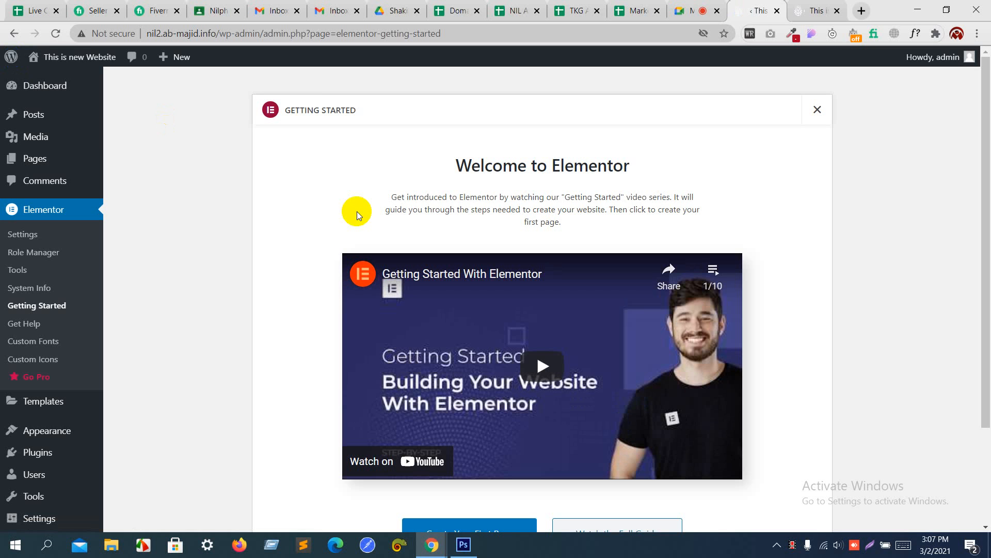
{"action": "left_click", "coordinate": [50, 154]}
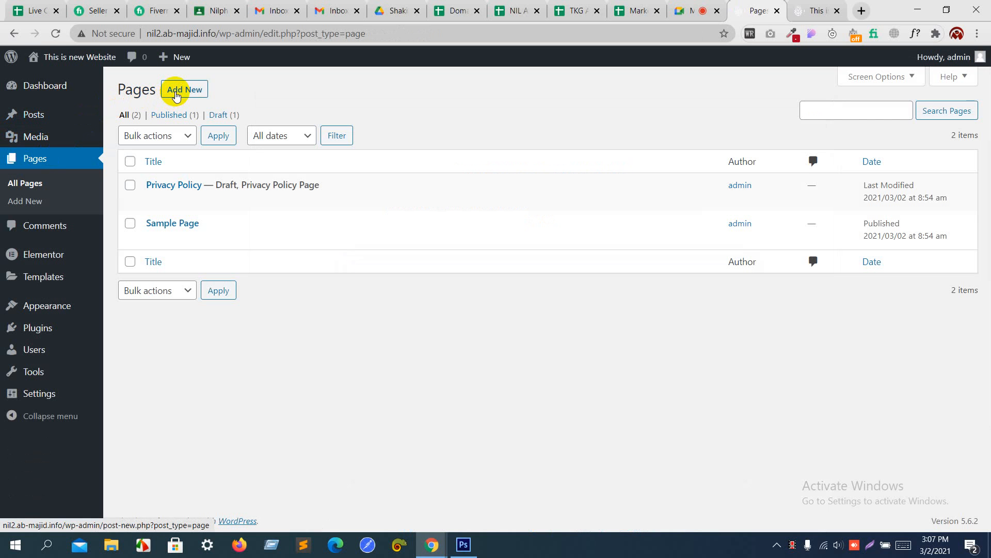
{"action": "left_click", "coordinate": [175, 91]}
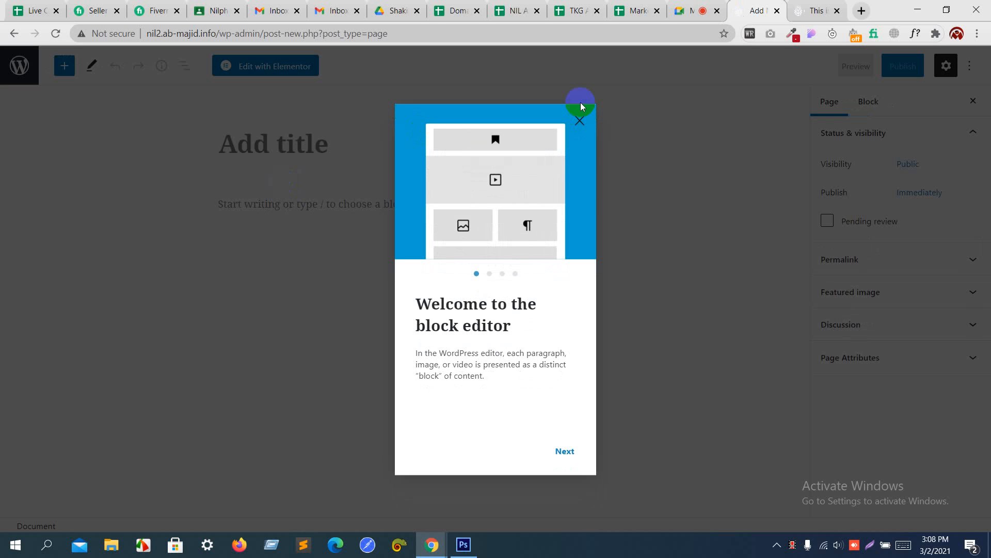
{"action": "left_click", "coordinate": [580, 121]}
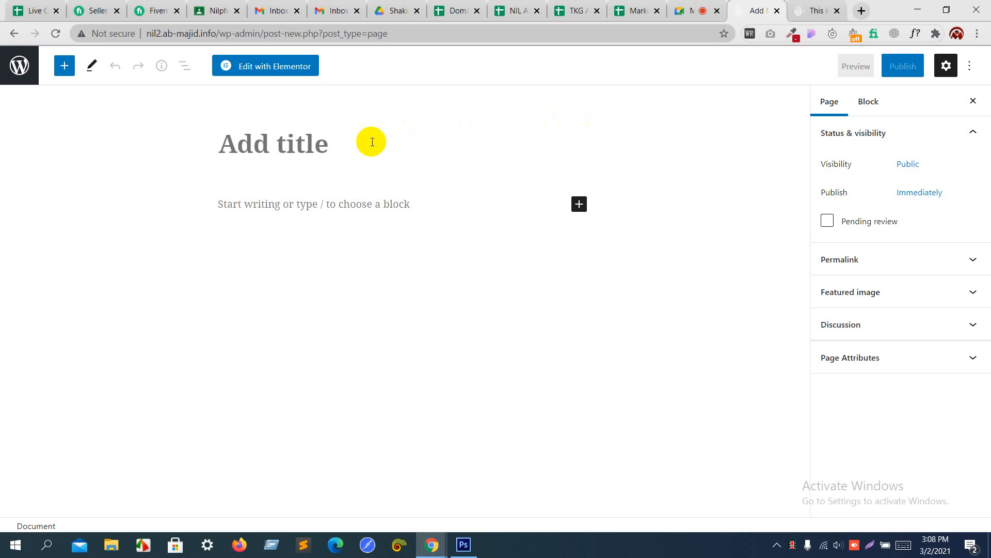
{"action": "type", "text": "Home"}
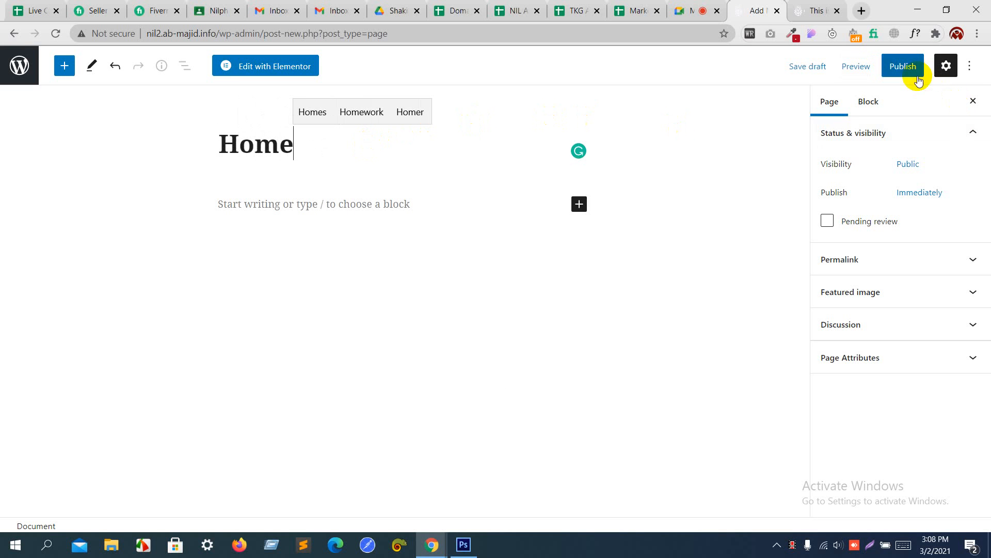
{"action": "left_click", "coordinate": [903, 68]}
{"action": "left_click", "coordinate": [861, 67]}
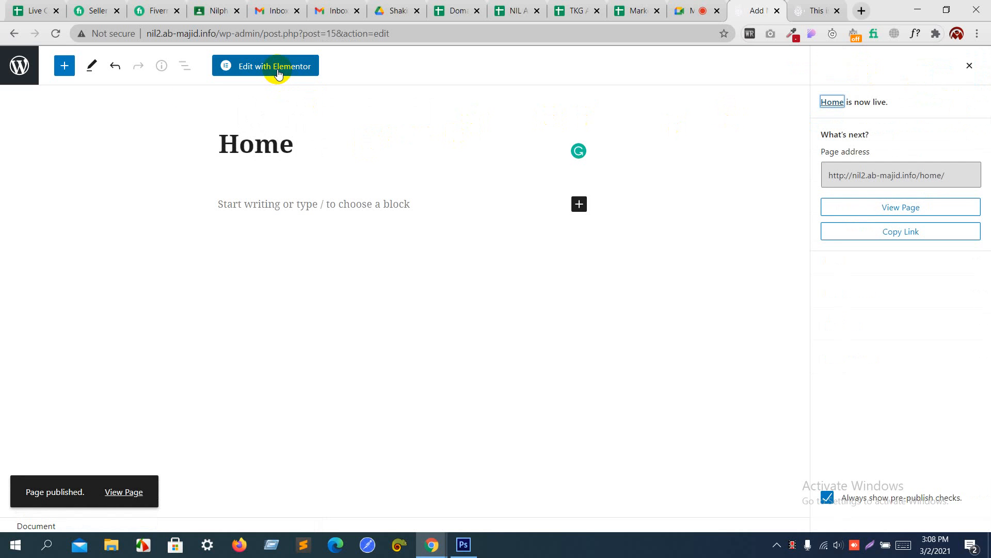
Step: Review the Pages list and the live site, then go to Settings > Reading
{"action": "left_click", "coordinate": [19, 73]}
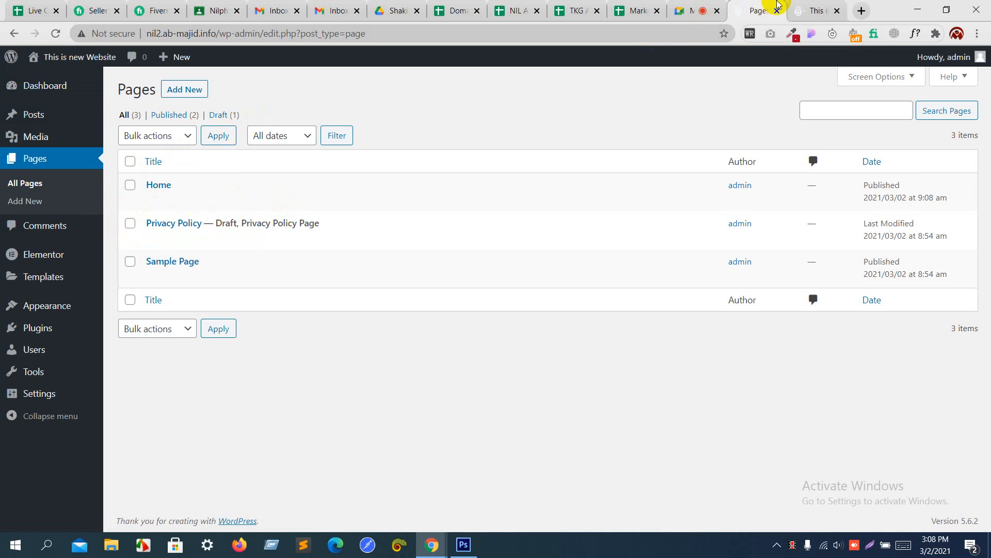
{"action": "left_click", "coordinate": [805, 5]}
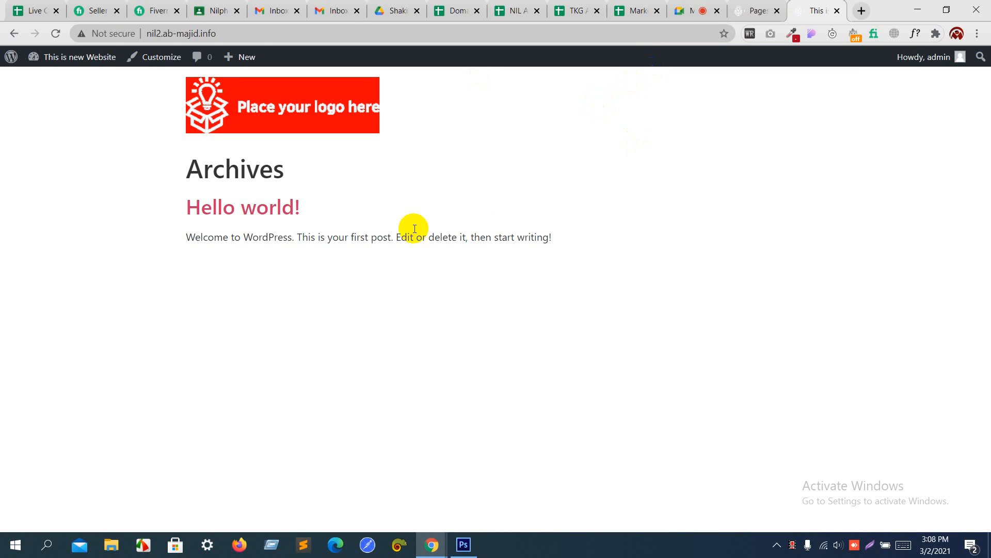
{"action": "left_click", "coordinate": [754, 9]}
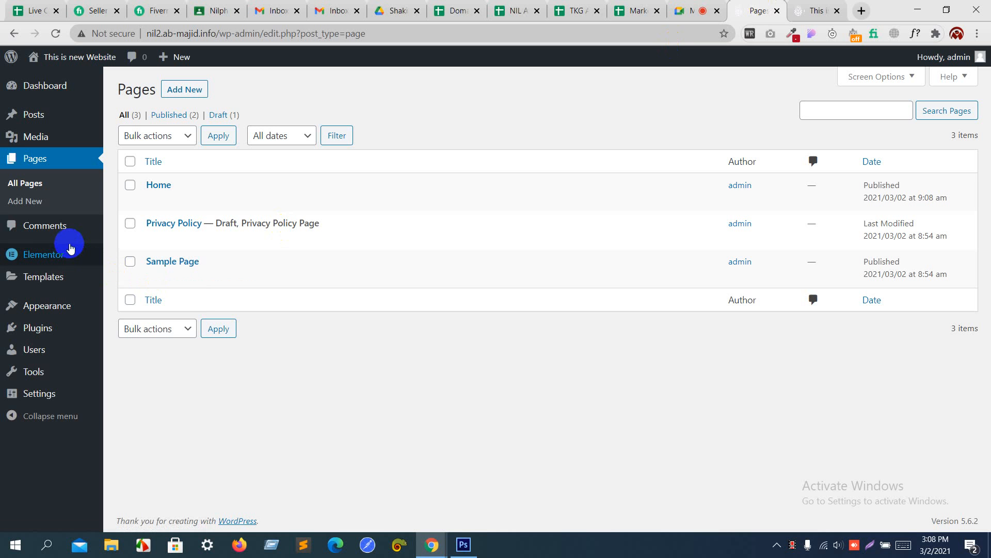
{"action": "mouse_move", "coordinate": [32, 394]}
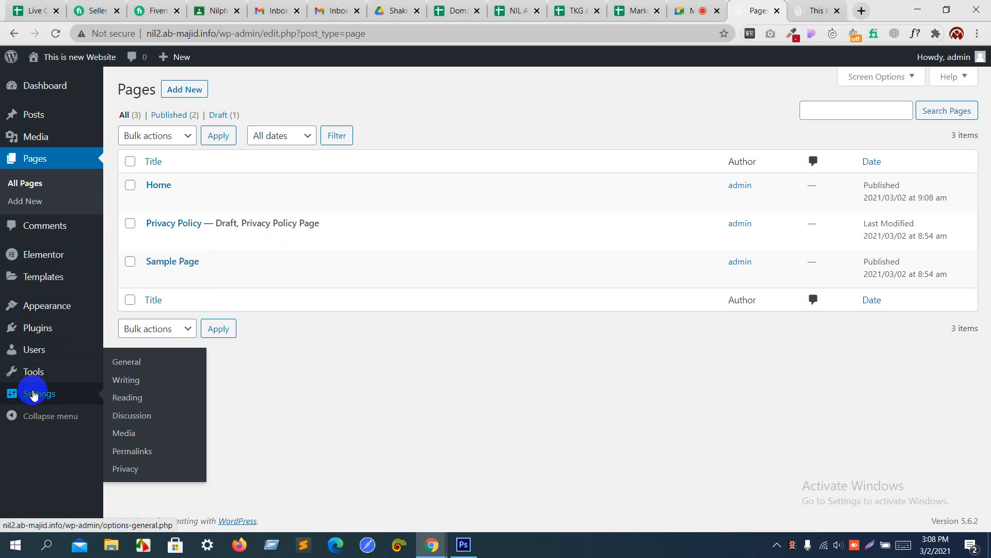
{"action": "left_click", "coordinate": [136, 397]}
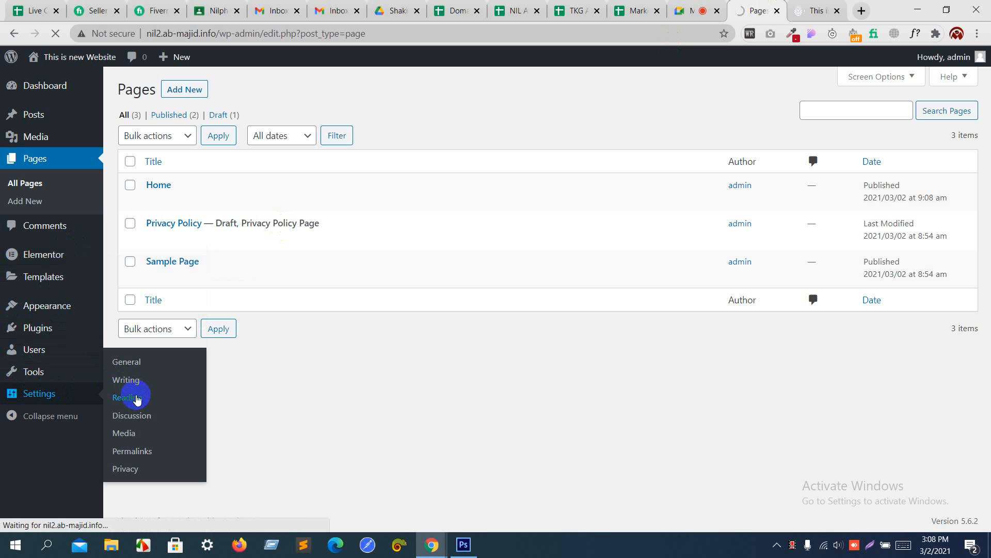
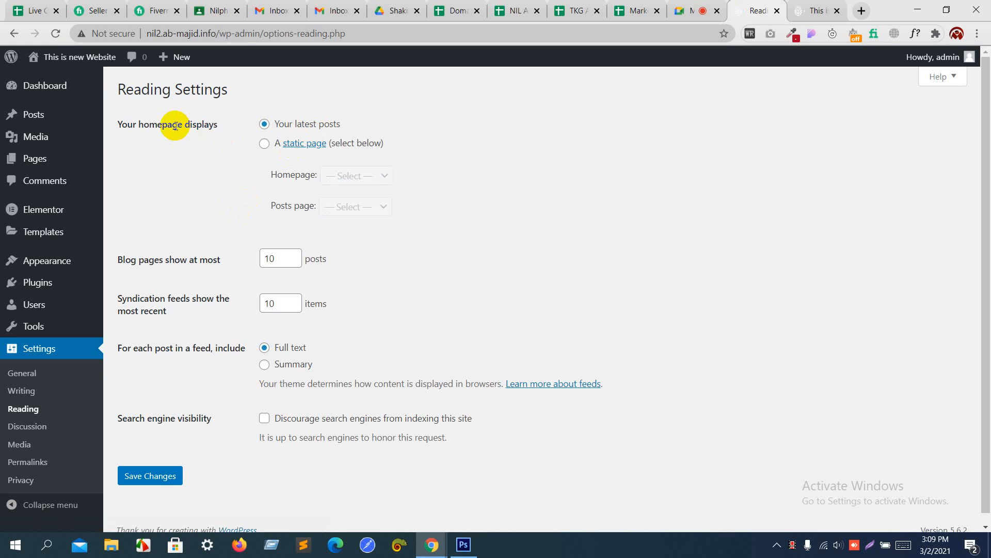
Step: Set the homepage to display the static page 'Home' and save the Reading settings
{"action": "left_click", "coordinate": [271, 145]}
{"action": "left_click", "coordinate": [341, 174]}
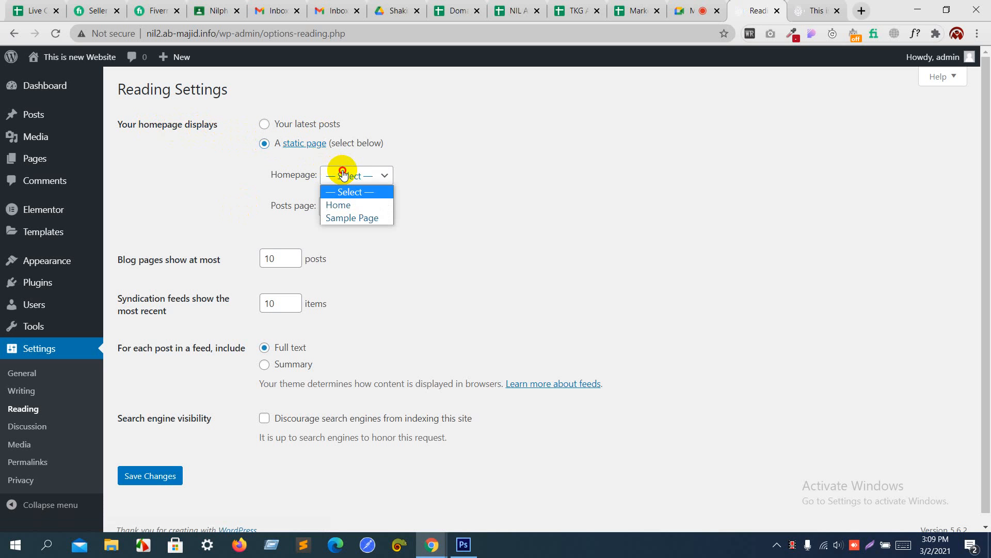
{"action": "left_click", "coordinate": [341, 205]}
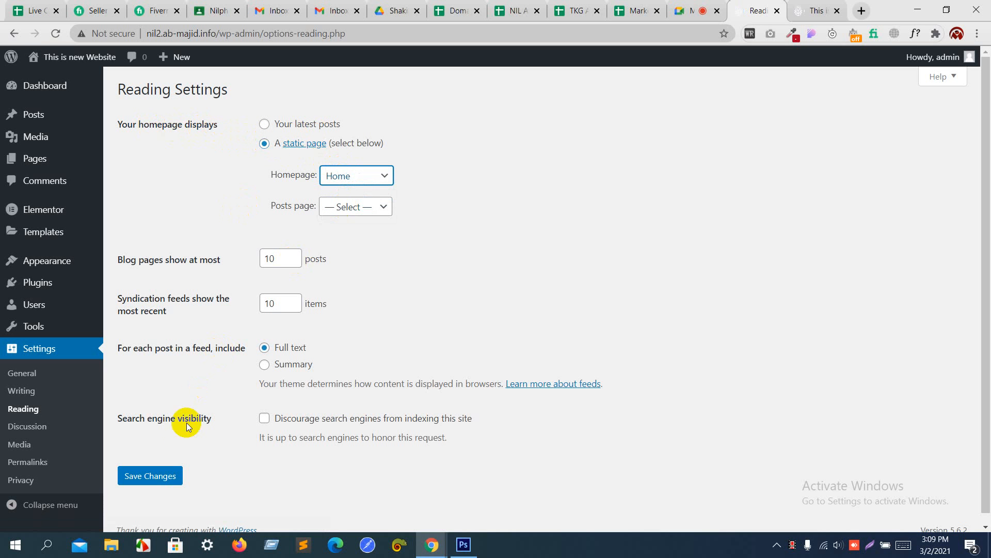
{"action": "left_click", "coordinate": [163, 478]}
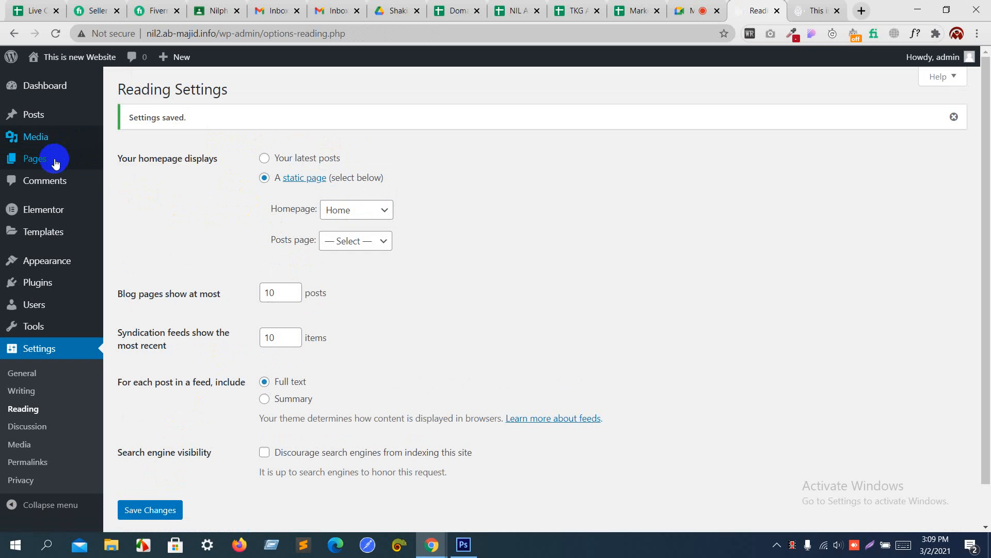
Step: Go to All Pages to see Home marked as the Front Page
{"action": "mouse_move", "coordinate": [56, 163]}
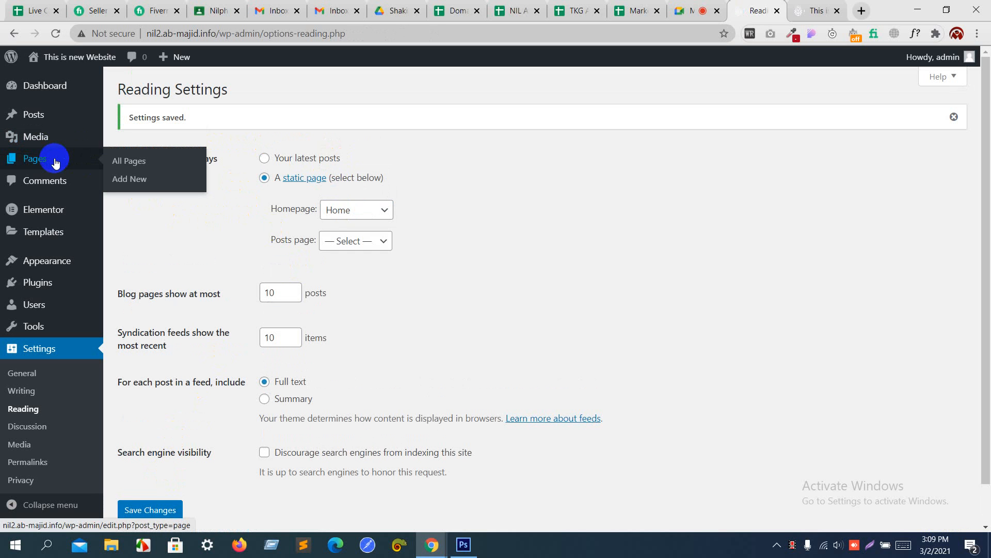
{"action": "left_click", "coordinate": [56, 163]}
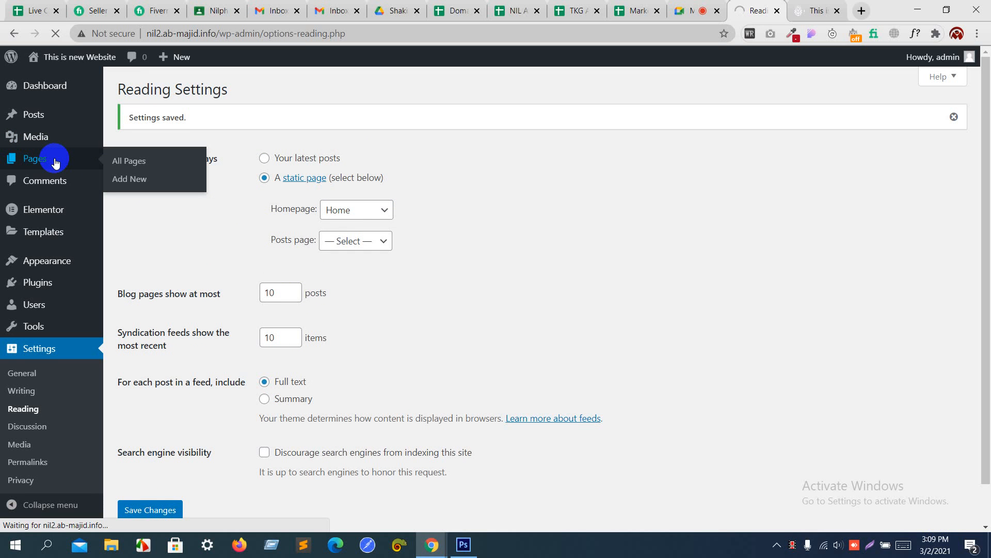
{"action": "mouse_move", "coordinate": [224, 179]}
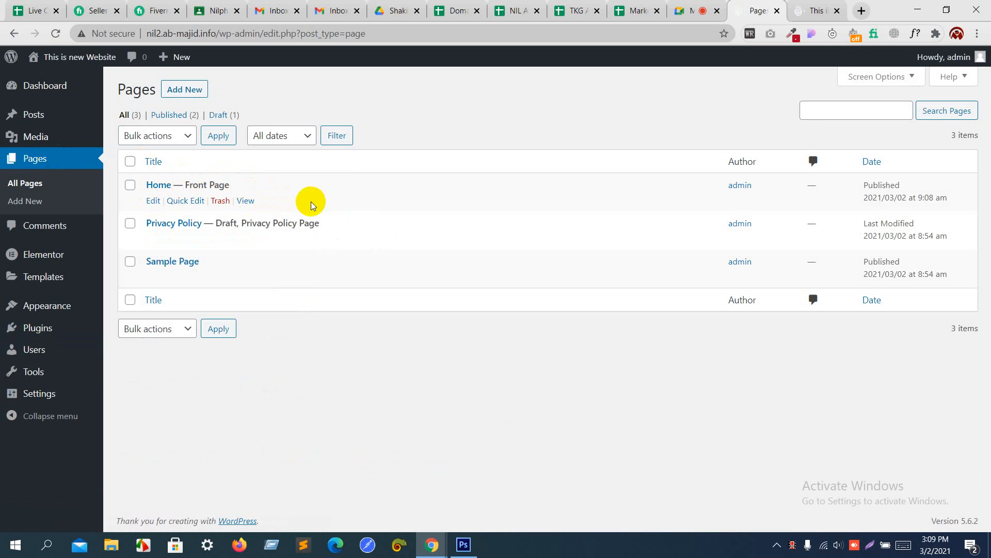
Step: Open the Home page in the Elementor editor
{"action": "left_click", "coordinate": [151, 201], "text": "ctrl"}
{"action": "left_click", "coordinate": [764, 9]}
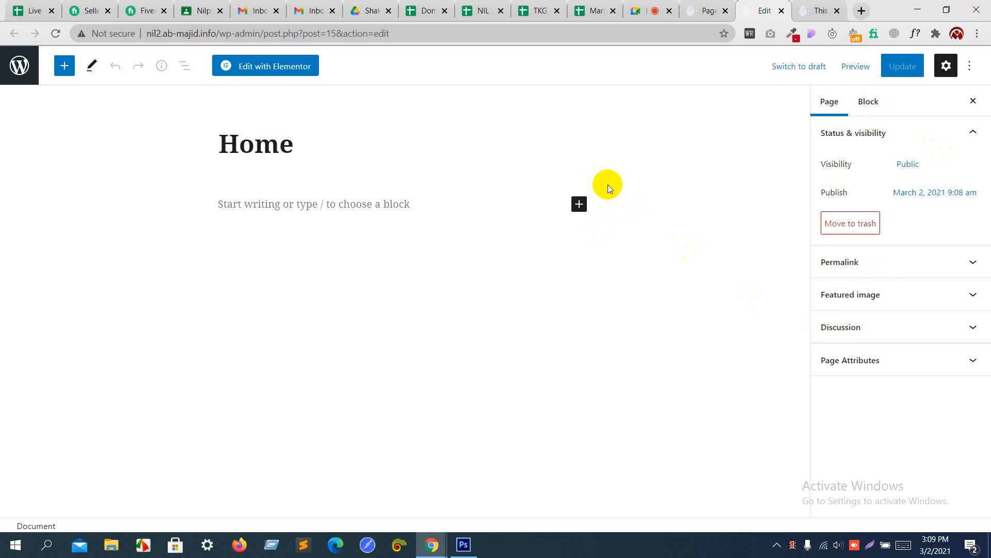
{"action": "left_click", "coordinate": [294, 67]}
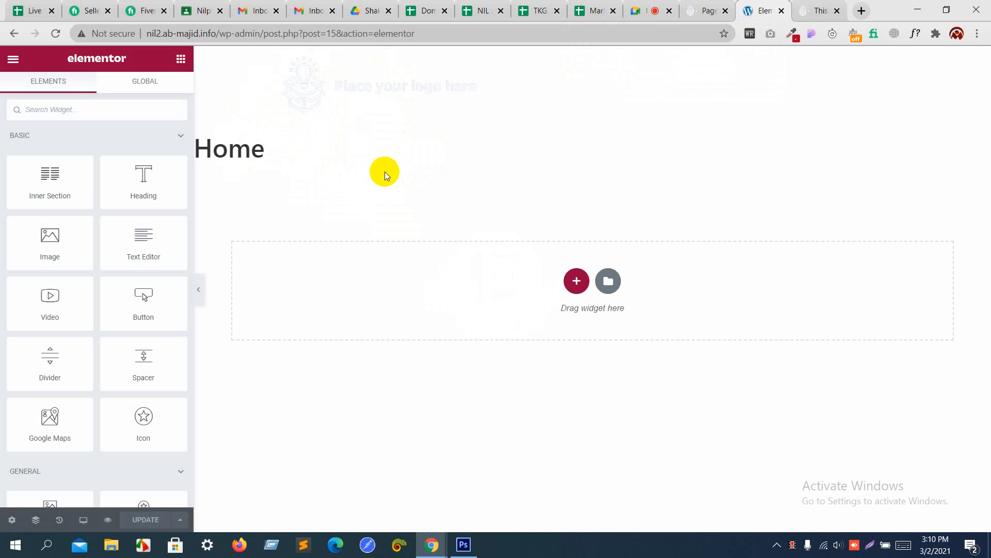
Step: Set the Home page's Page Layout to Elementor Canvas
{"action": "left_click", "coordinate": [12, 521]}
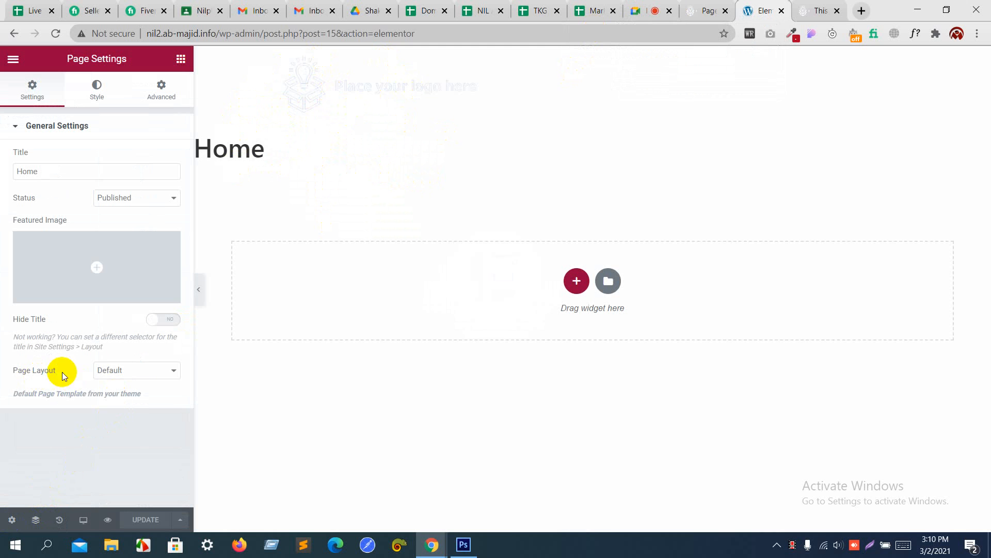
{"action": "left_click", "coordinate": [108, 370]}
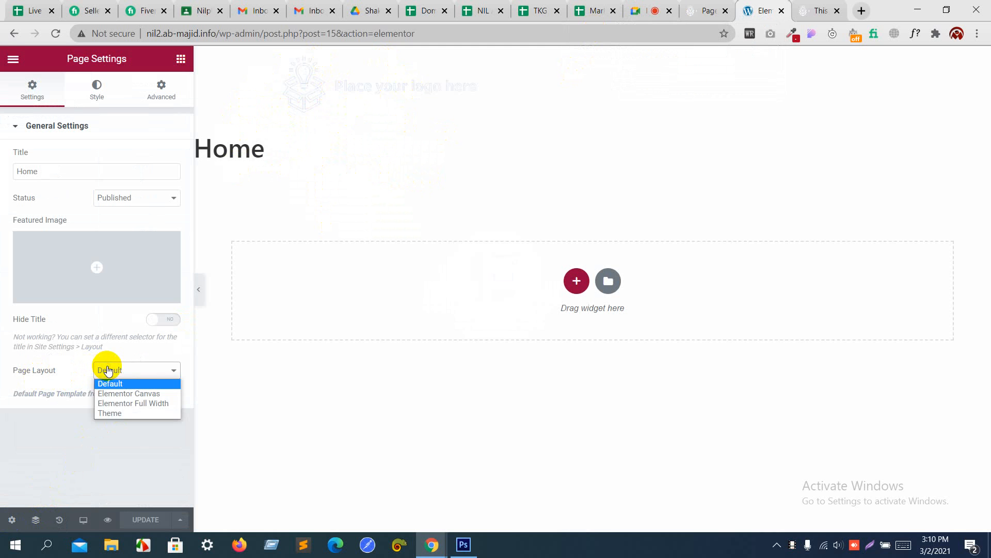
{"action": "left_click", "coordinate": [120, 396]}
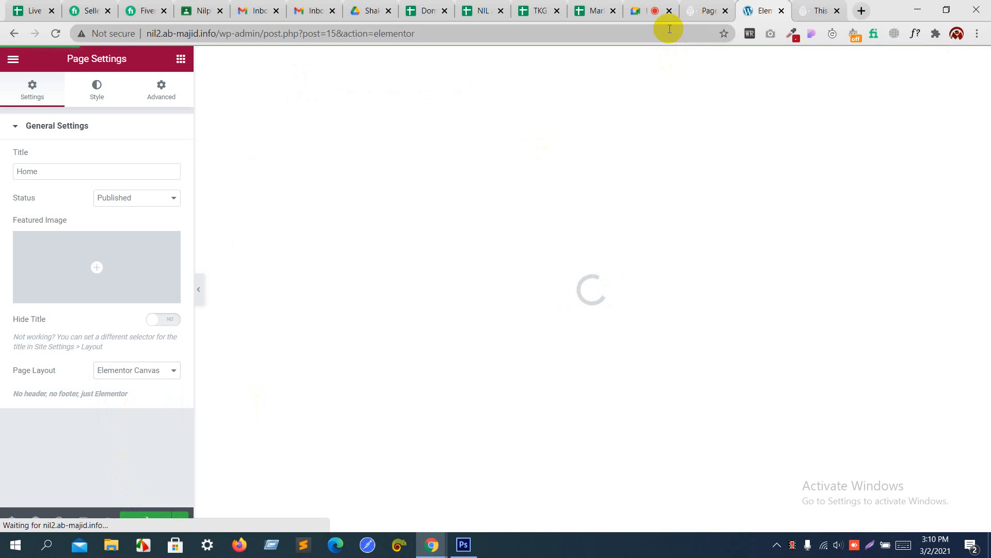
{"action": "left_click", "coordinate": [664, 6]}
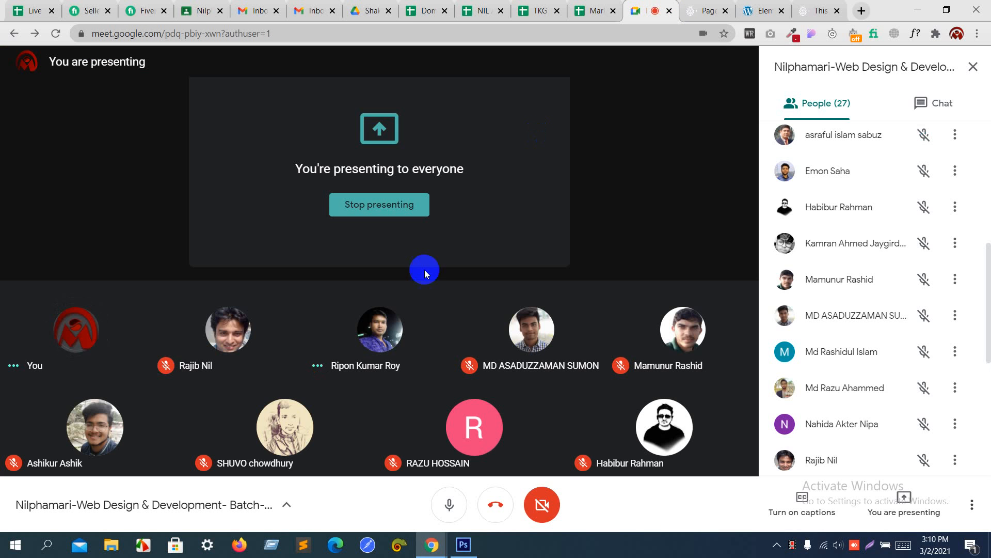
Step: Mute the participant for everyone in the Meet call, then go back to Elementor
{"action": "left_click", "coordinate": [379, 328]}
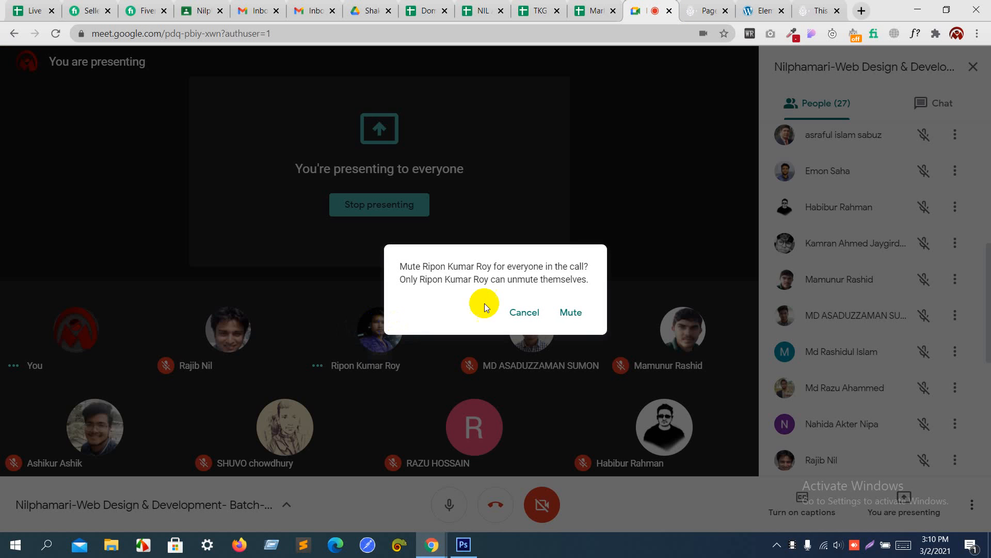
{"action": "left_click", "coordinate": [577, 315]}
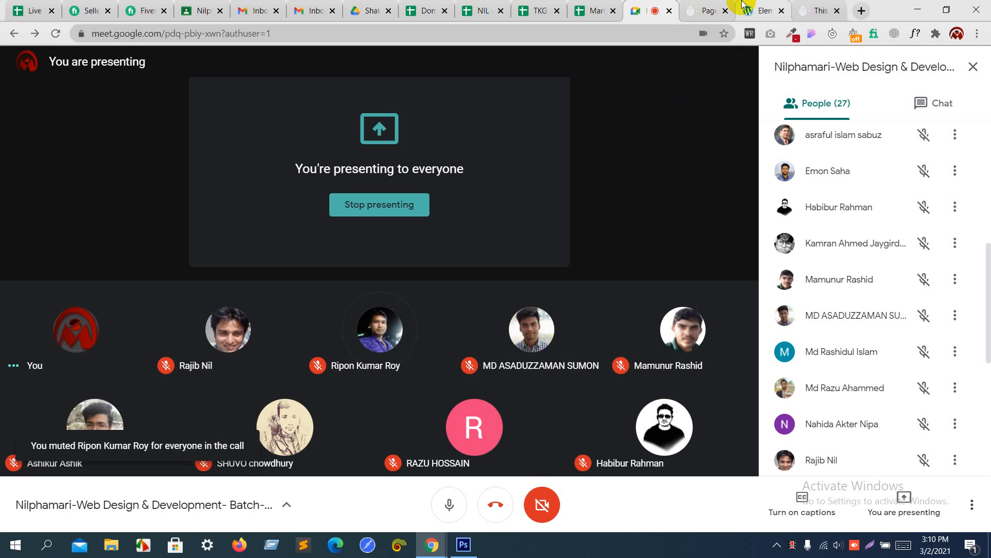
{"action": "left_click", "coordinate": [743, 8]}
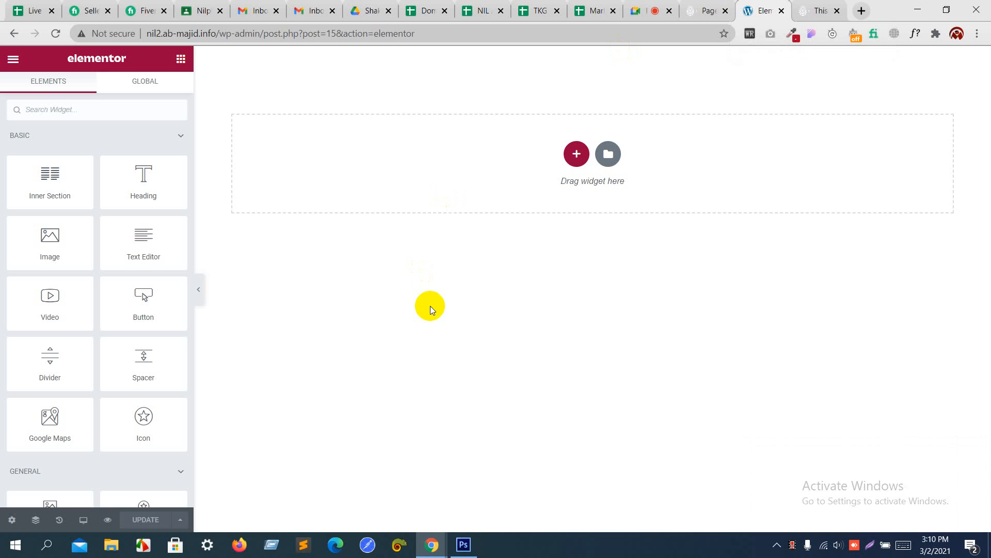
{"action": "left_click", "coordinate": [464, 546]}
{"action": "scroll", "coordinate": [464, 281], "scroll_direction": "up", "scroll_amount": 10}
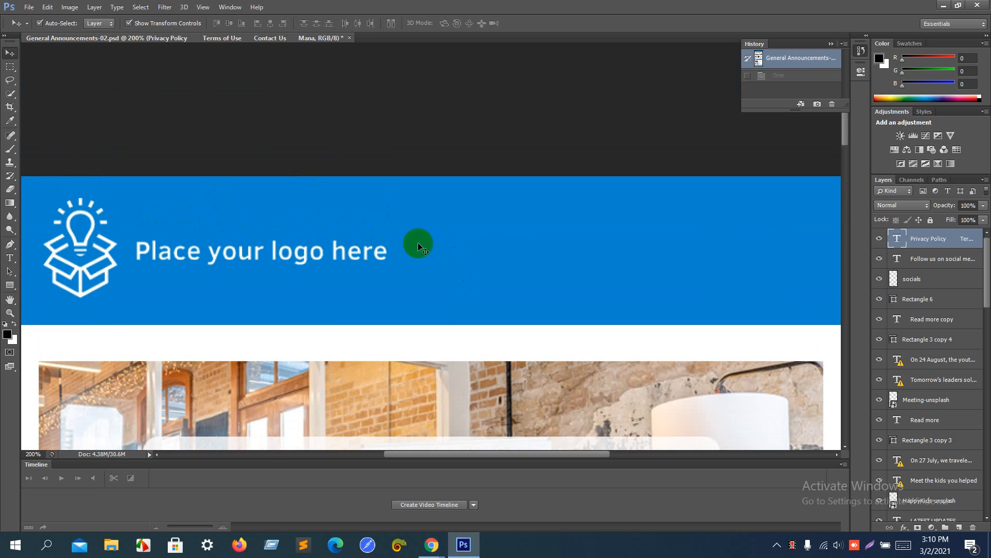
{"action": "scroll", "coordinate": [500, 255], "scroll_direction": "down", "scroll_amount": 3}
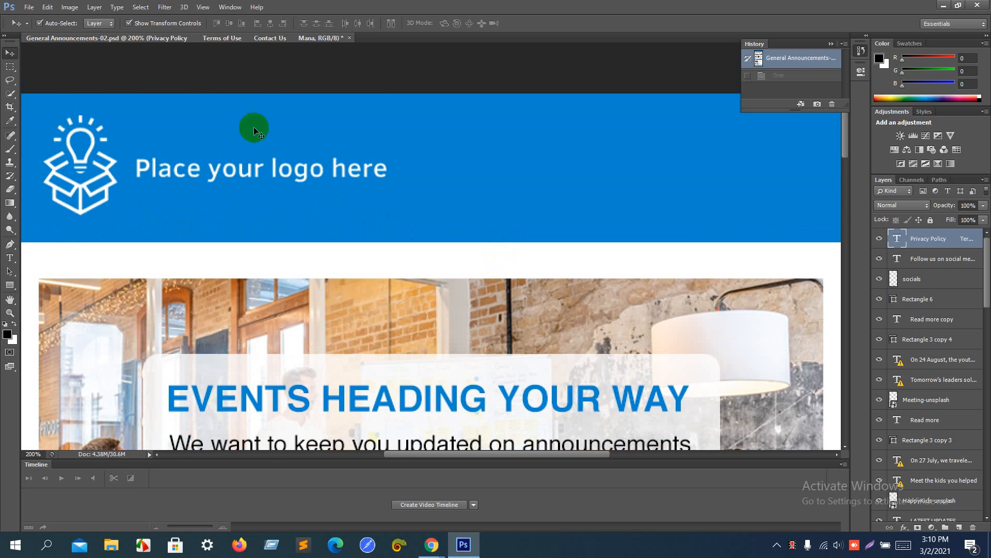
{"action": "key", "text": "ctrl+minus"}
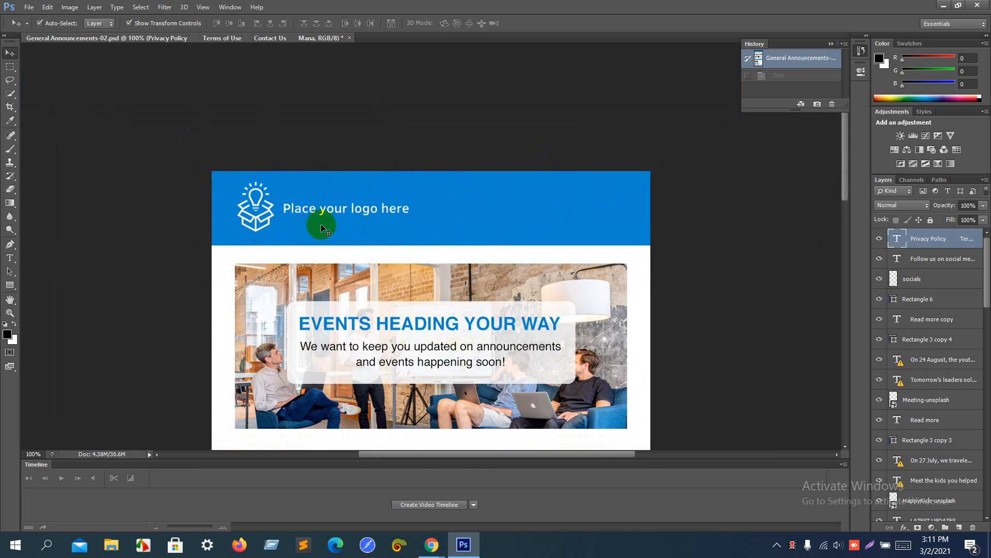
{"action": "scroll", "coordinate": [320, 221], "scroll_direction": "down", "scroll_amount": 3}
{"action": "key", "text": "alt+Tab"}
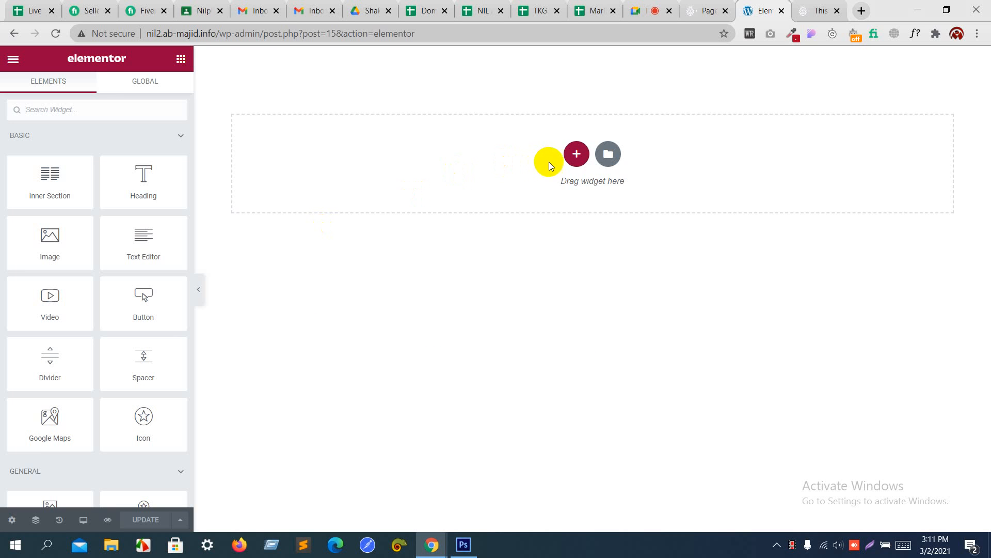
Step: Add a single-column section to the empty Home page and bring up the Photoshop mockup
{"action": "left_click", "coordinate": [576, 153]}
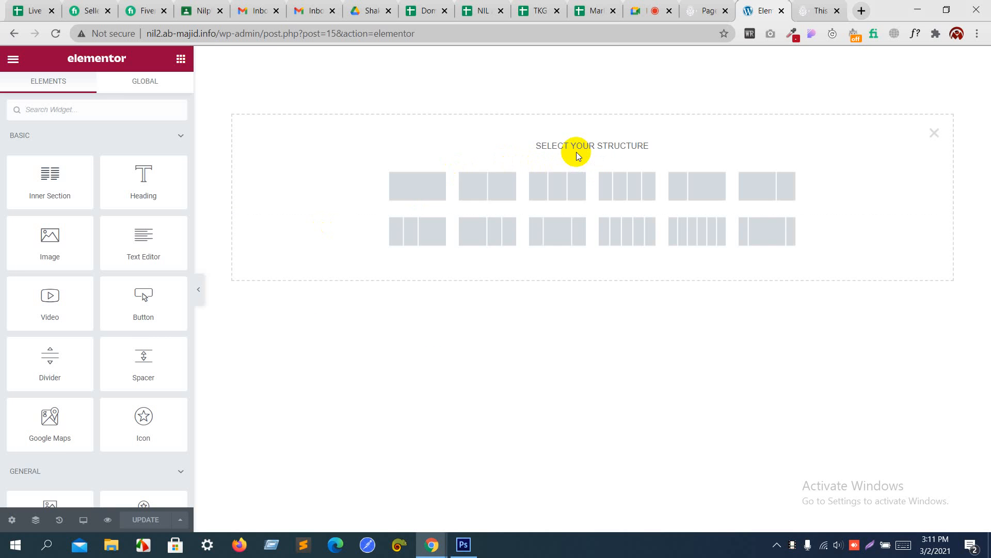
{"action": "left_click", "coordinate": [422, 199]}
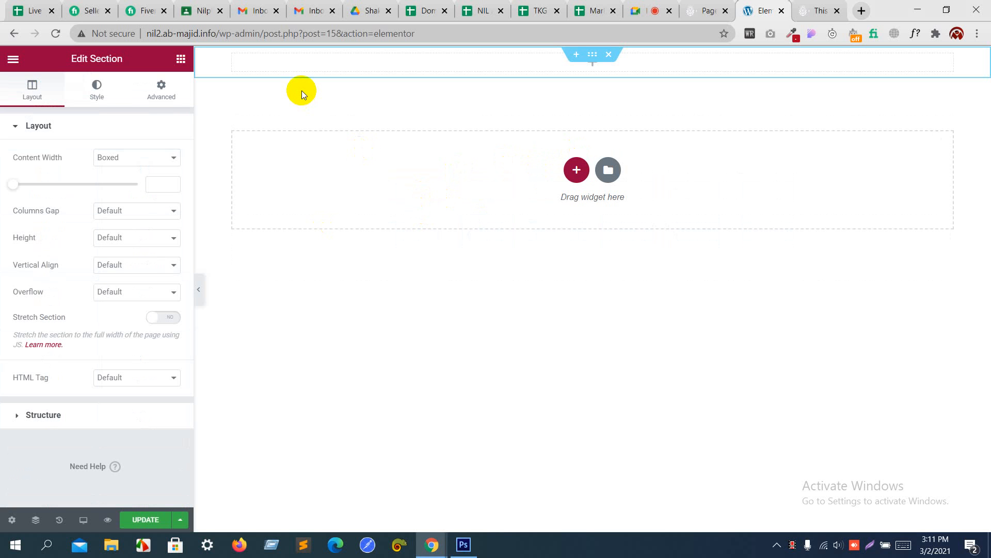
{"action": "key", "text": "alt+Tab"}
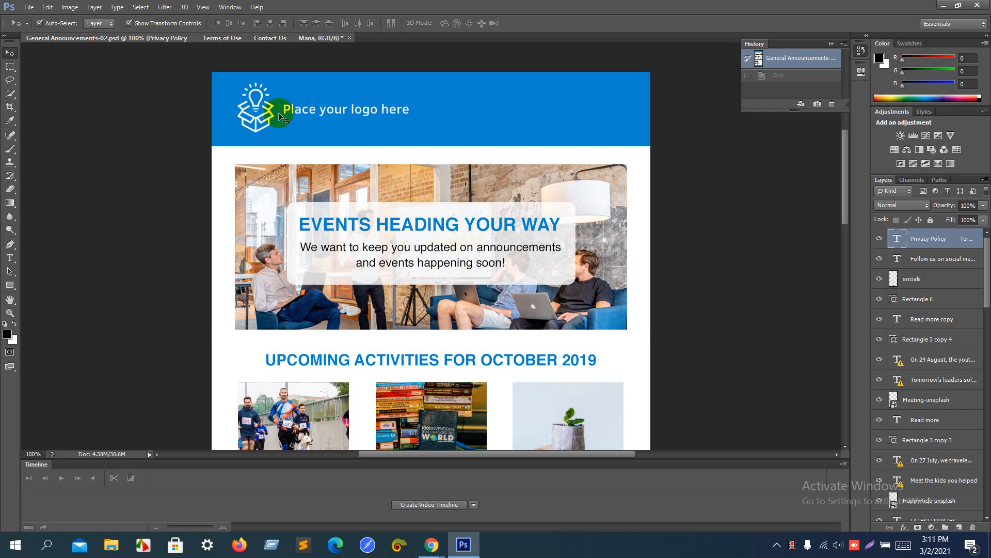
{"action": "key", "text": "alt+Tab"}
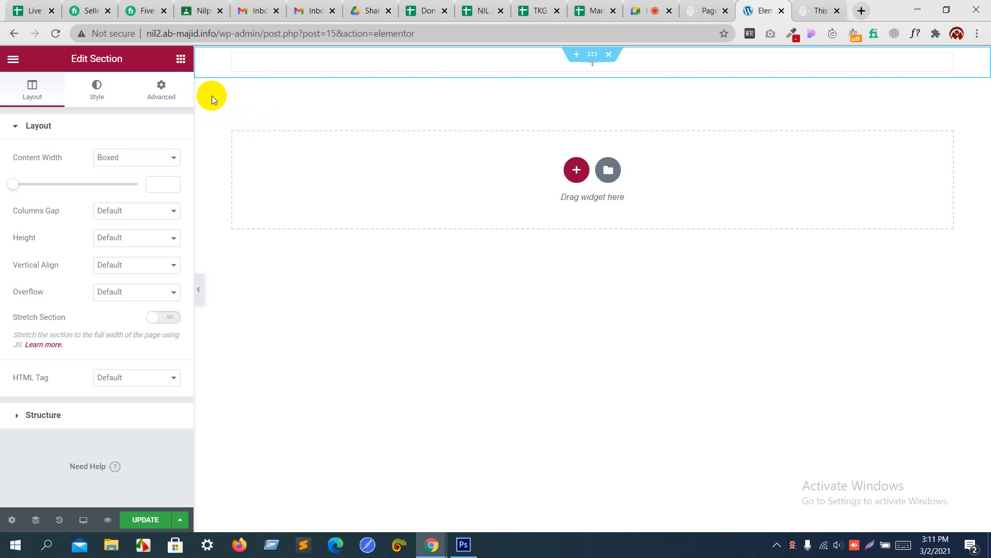
{"action": "key", "text": "alt+Tab"}
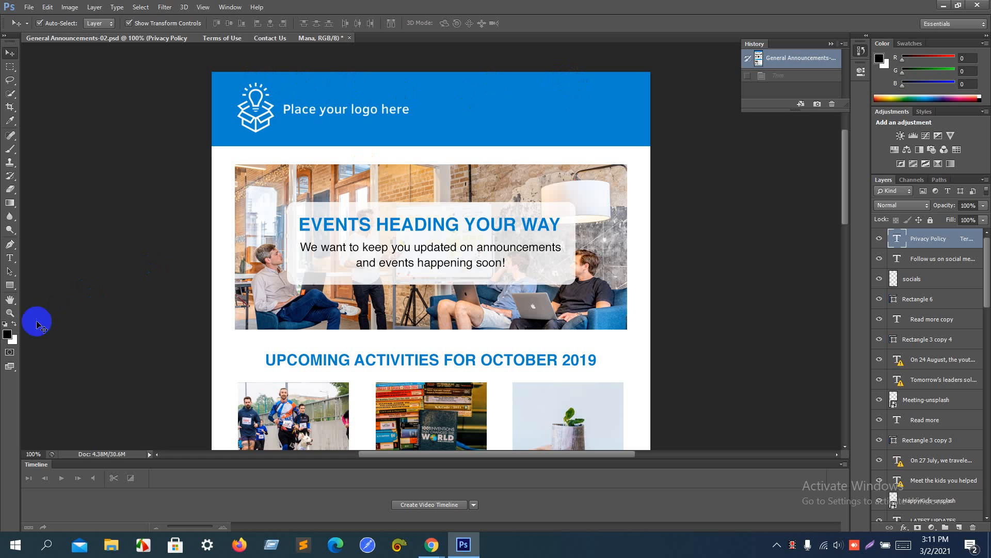
Step: Eyedrop the mockup header's blue in Photoshop and copy its hex code 0085cf
{"action": "left_click", "coordinate": [8, 333]}
{"action": "left_click", "coordinate": [534, 65]}
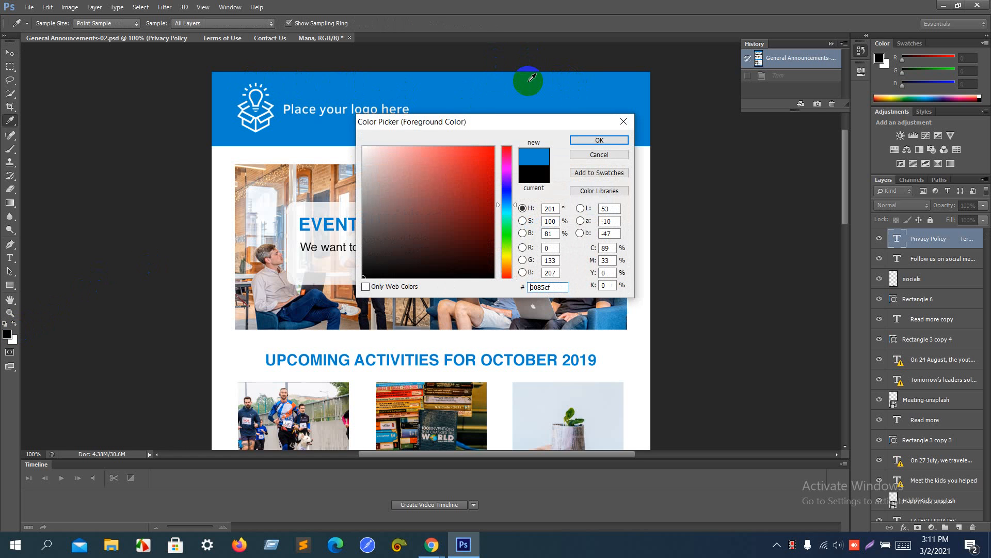
{"action": "double_click", "coordinate": [557, 285]}
{"action": "key", "text": "ctrl+c"}
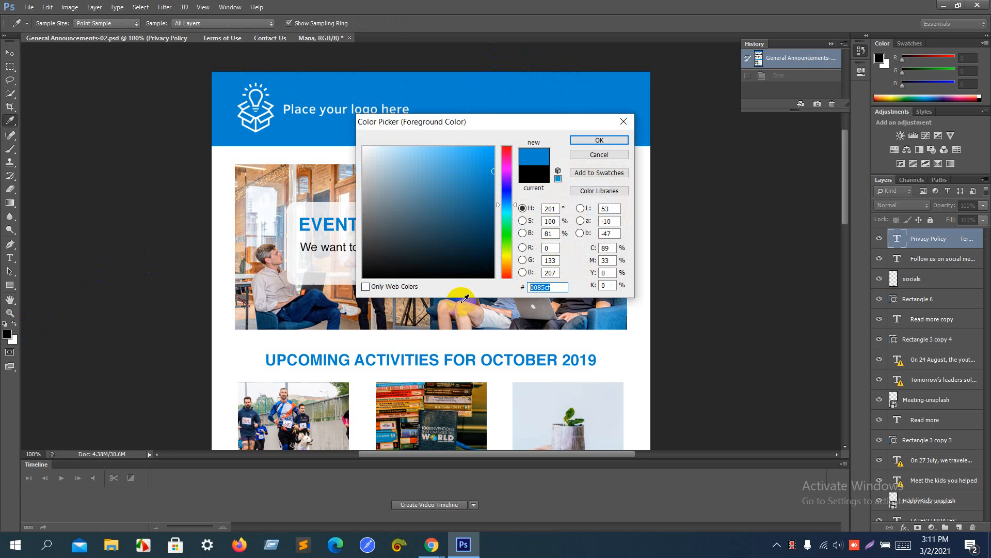
{"action": "left_click", "coordinate": [611, 155]}
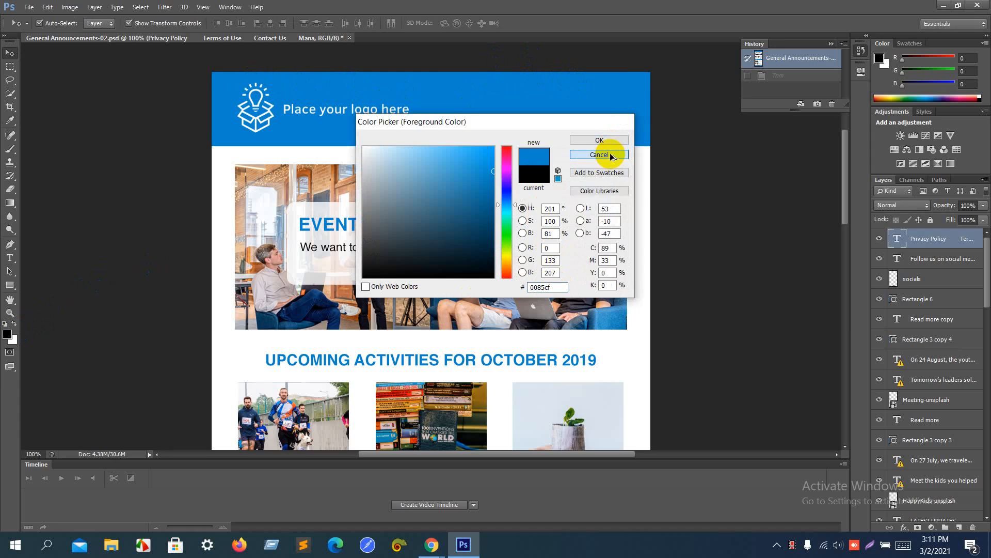
{"action": "key", "text": "alt+Tab"}
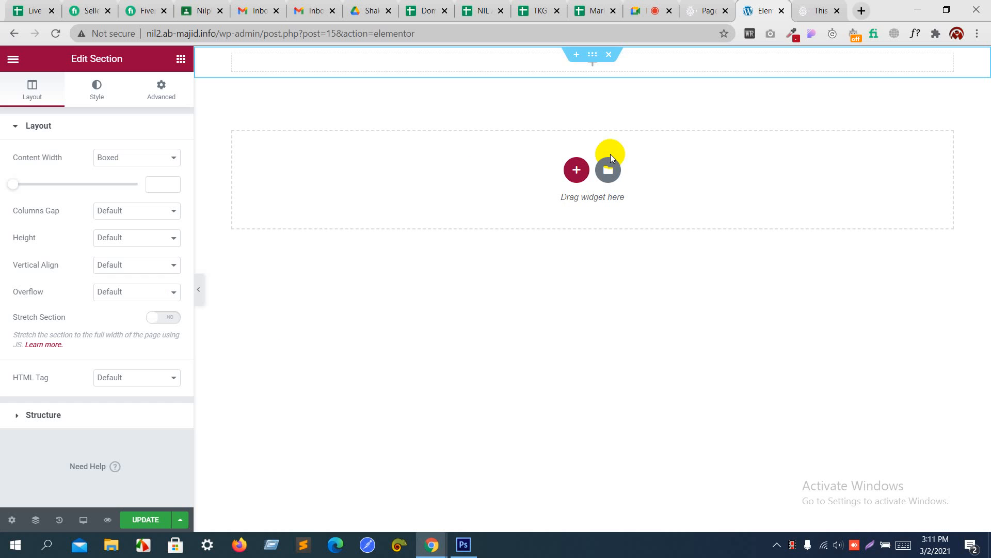
Step: Give the new section a classic background in the copied header blue (0085cf)
{"action": "left_click", "coordinate": [594, 57]}
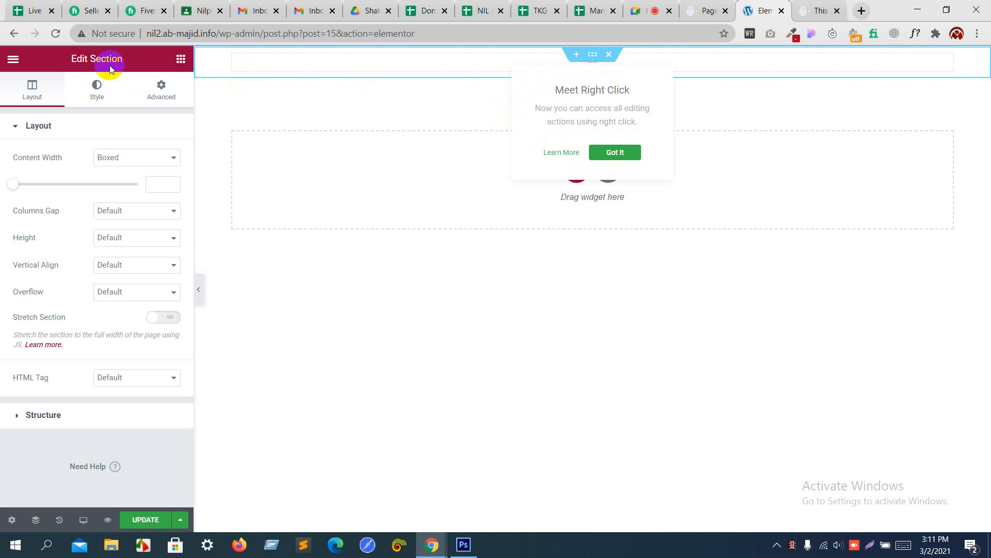
{"action": "left_click", "coordinate": [99, 86]}
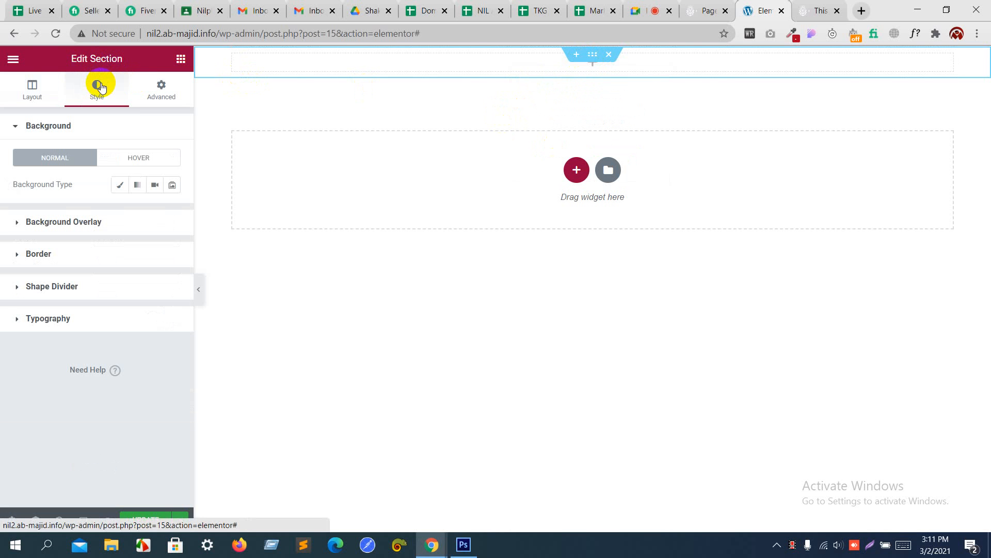
{"action": "left_click", "coordinate": [118, 185]}
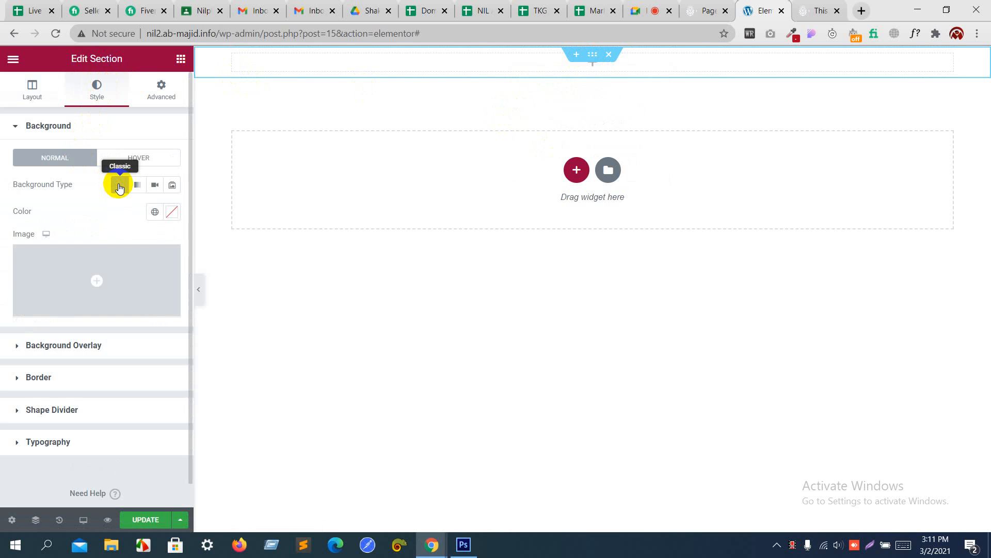
{"action": "left_click", "coordinate": [172, 213]}
{"action": "key", "text": "ctrl+v"}
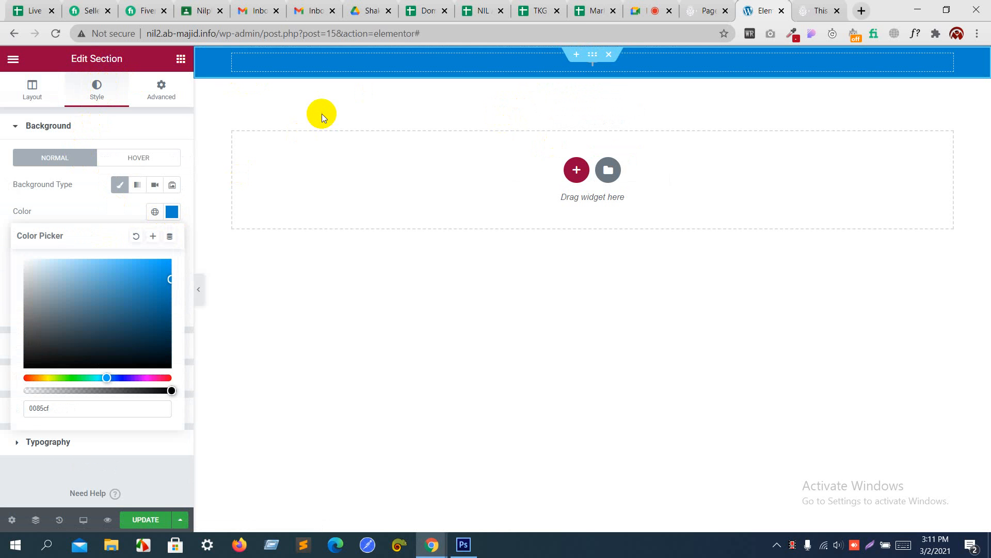
{"action": "key", "text": "alt+Tab"}
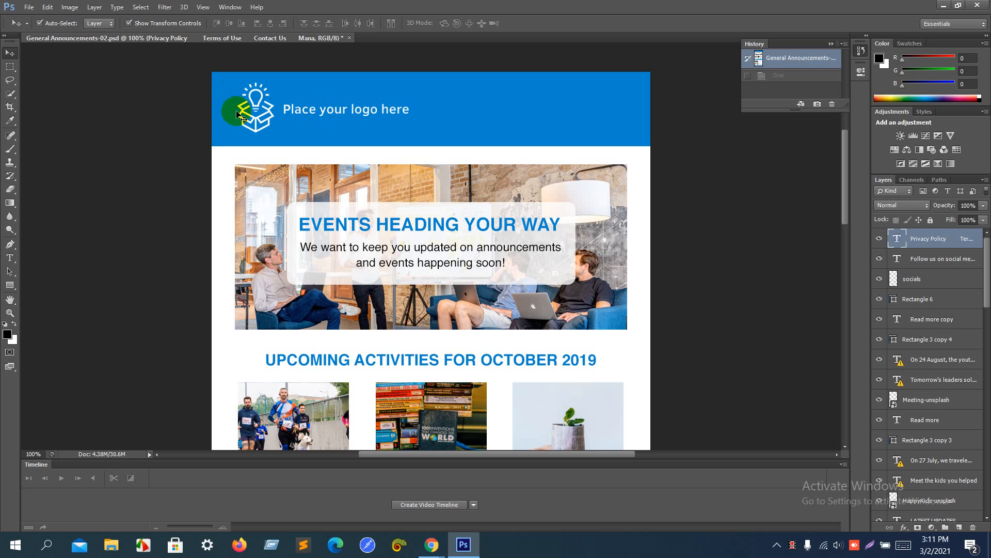
{"action": "key", "text": "alt+Tab"}
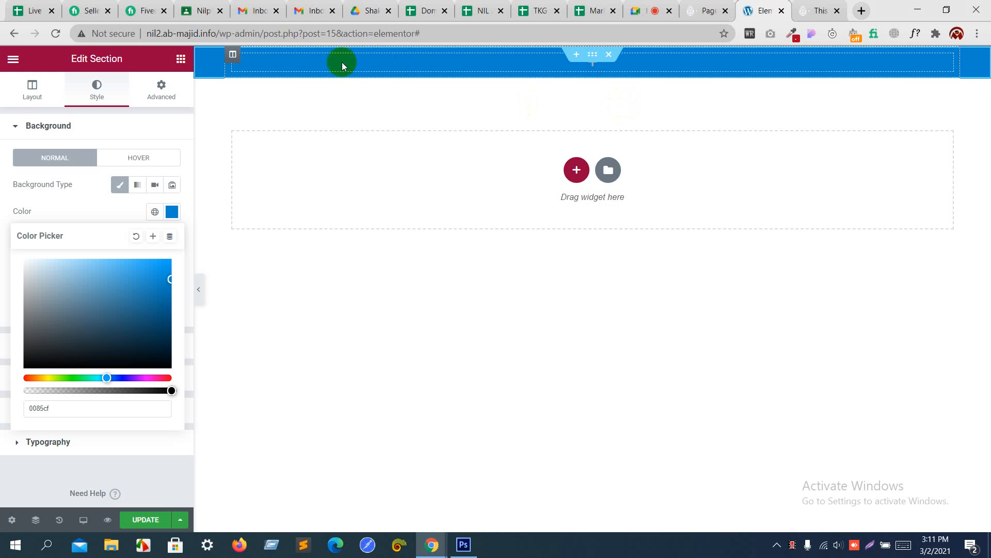
Step: Keep the section's content width set to Boxed
{"action": "left_click", "coordinate": [36, 92]}
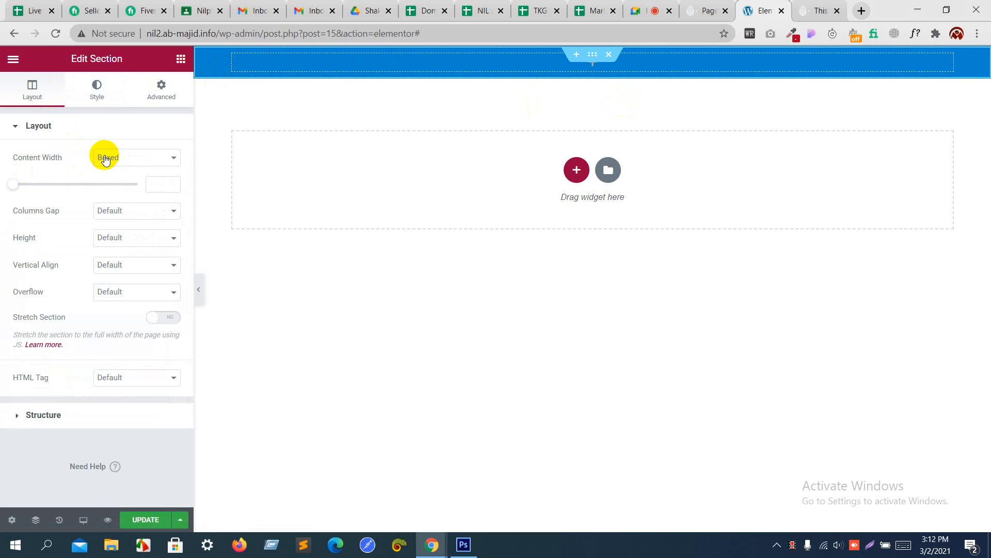
{"action": "left_click", "coordinate": [106, 158]}
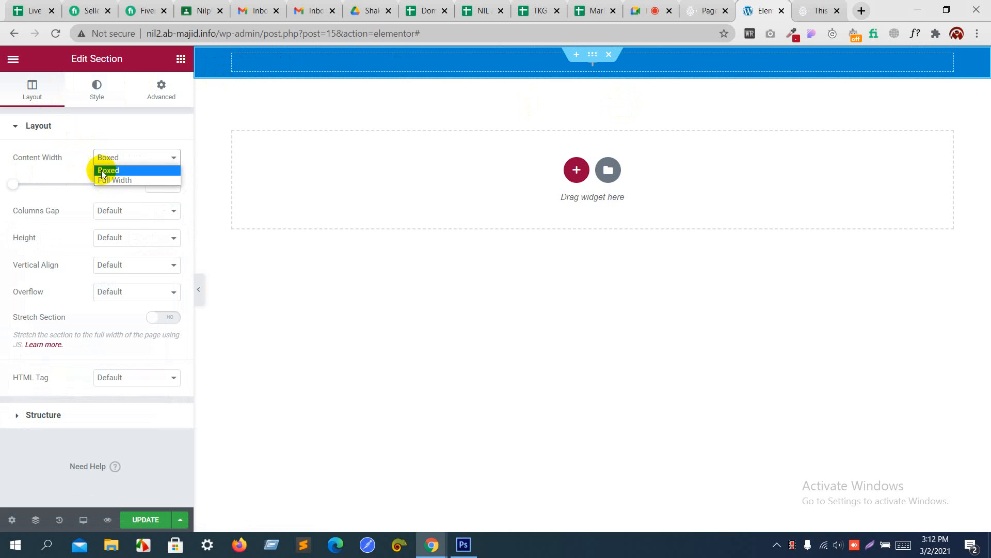
{"action": "left_click", "coordinate": [80, 172]}
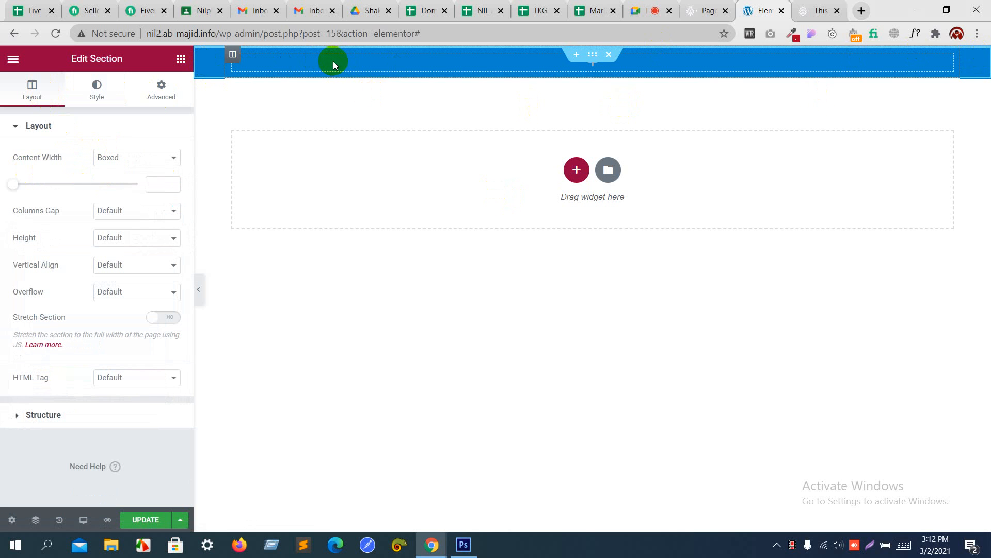
{"action": "left_click", "coordinate": [182, 62]}
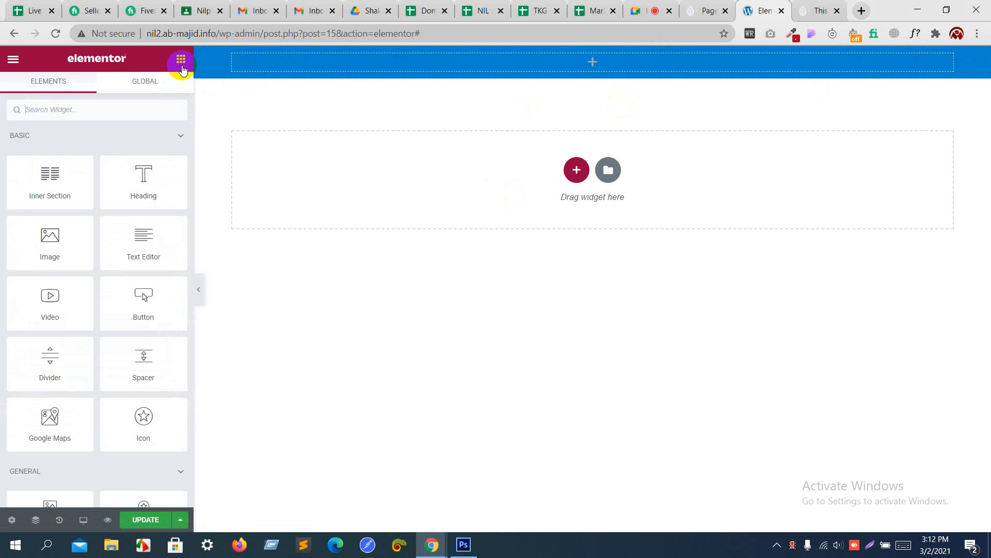
Step: Add an Image widget to the blue header showing logo.gif
{"action": "left_click_drag", "start_coordinate": [70, 250], "coordinate": [325, 62]}
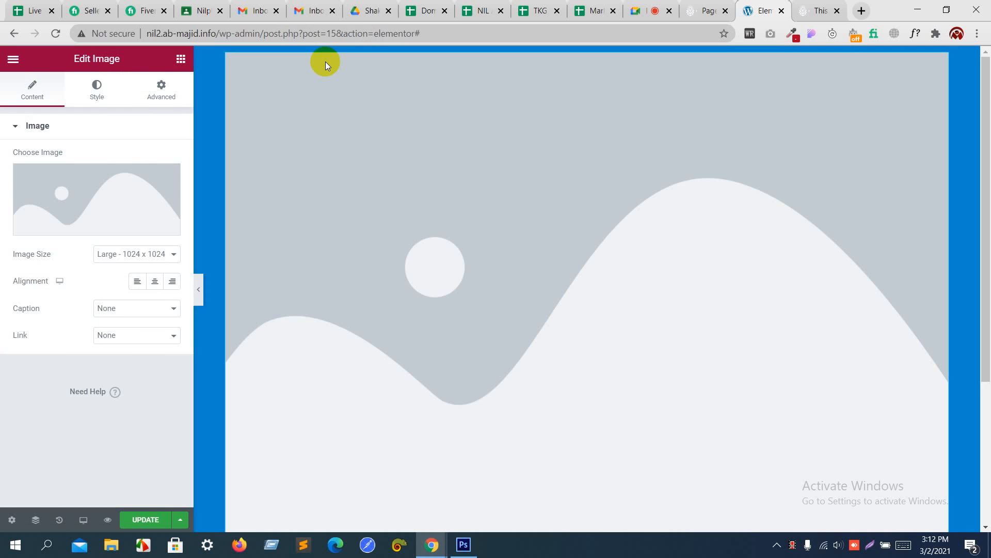
{"action": "left_click", "coordinate": [99, 183]}
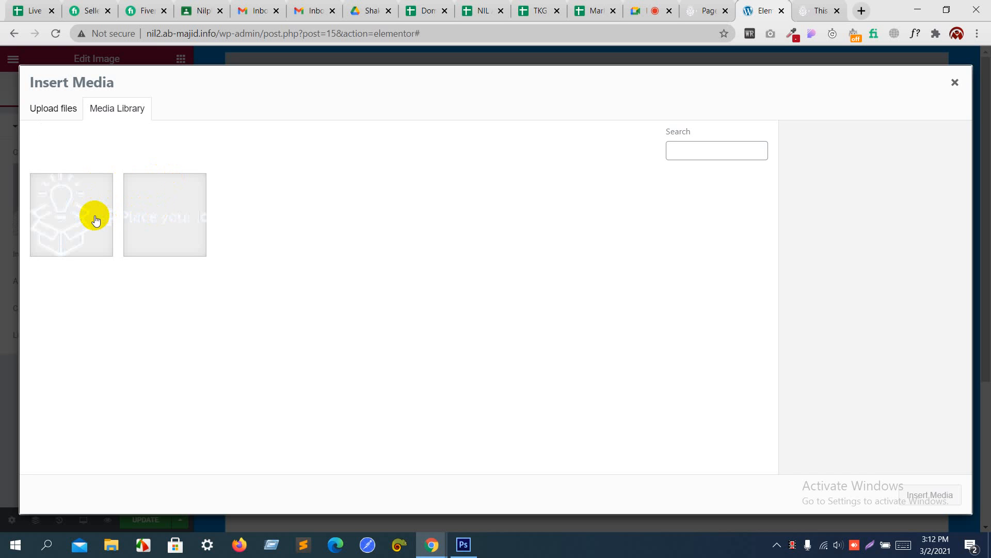
{"action": "left_click", "coordinate": [95, 221]}
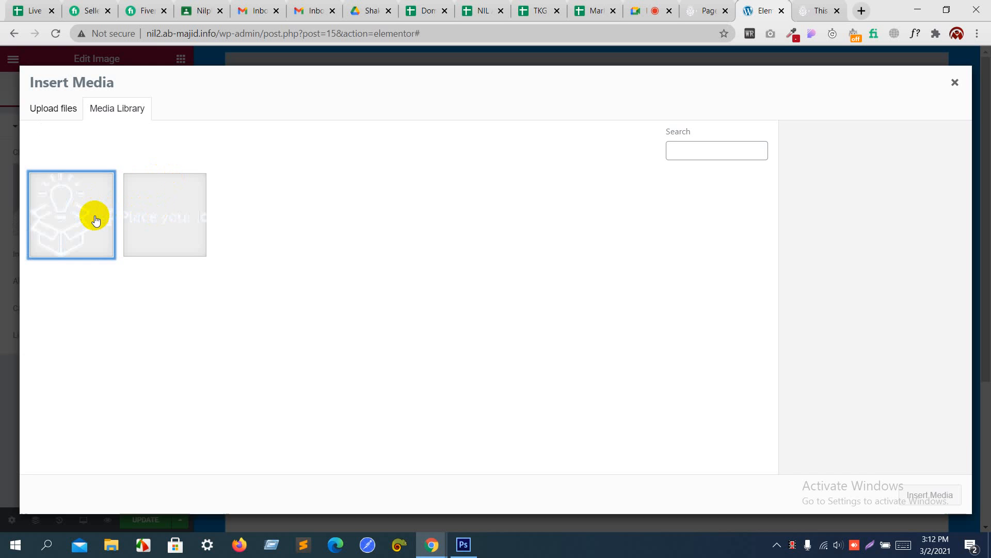
{"action": "left_click", "coordinate": [190, 220]}
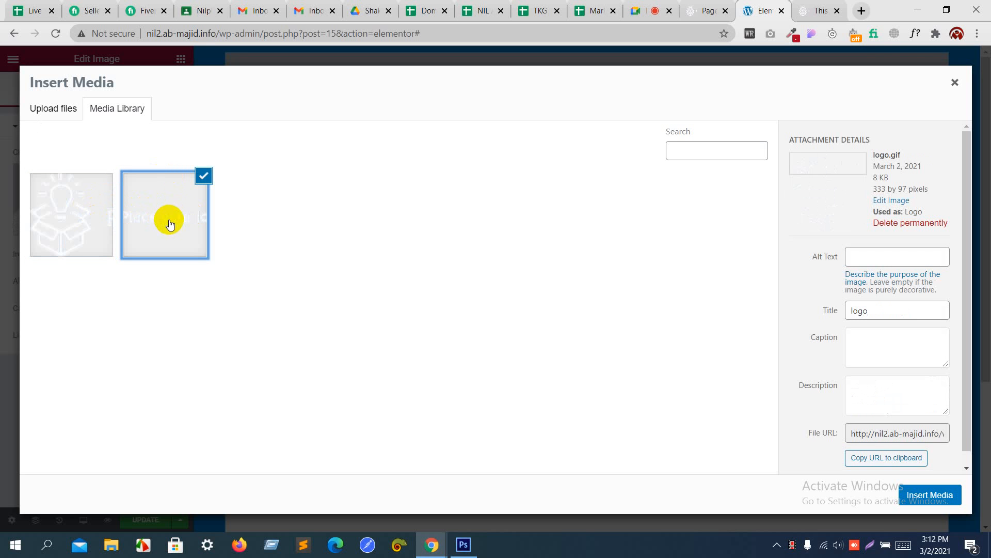
{"action": "left_click", "coordinate": [940, 495]}
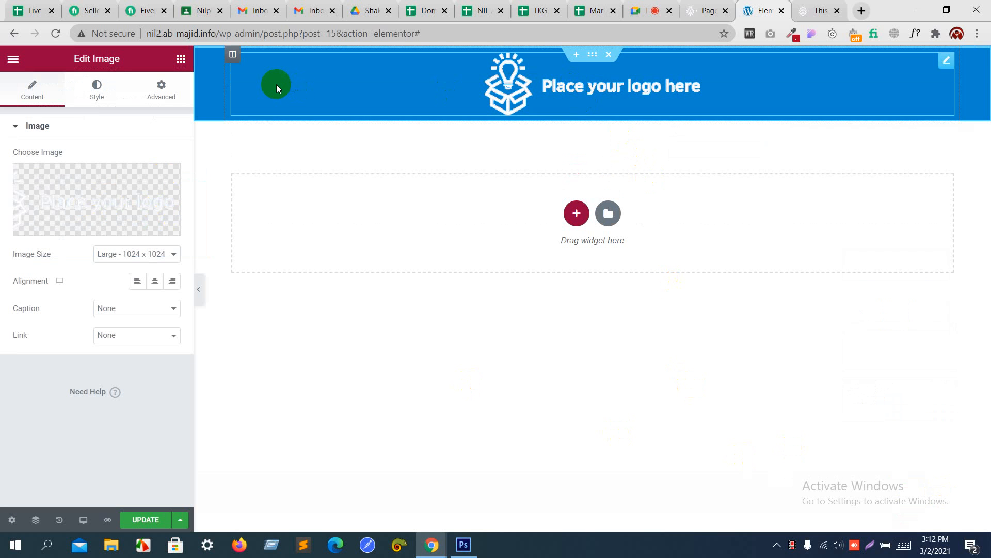
Step: Left-align the logo in the header and update the page
{"action": "left_click", "coordinate": [138, 283]}
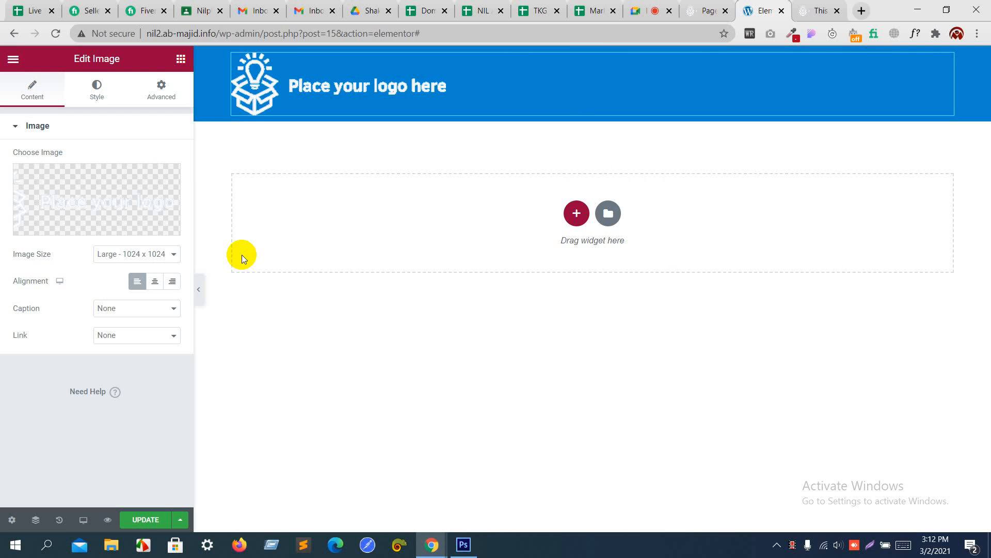
{"action": "key", "text": "alt+Tab"}
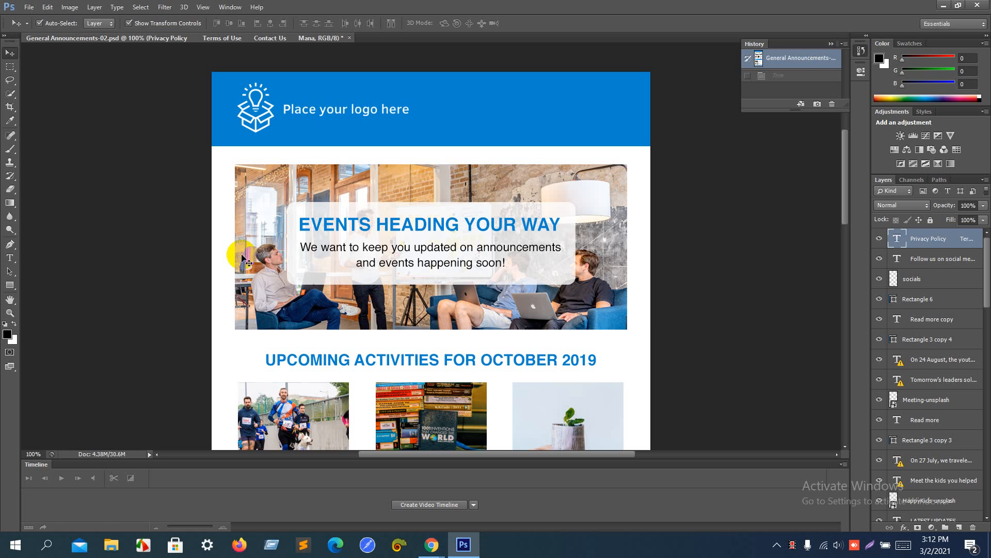
{"action": "key", "text": "alt+Tab"}
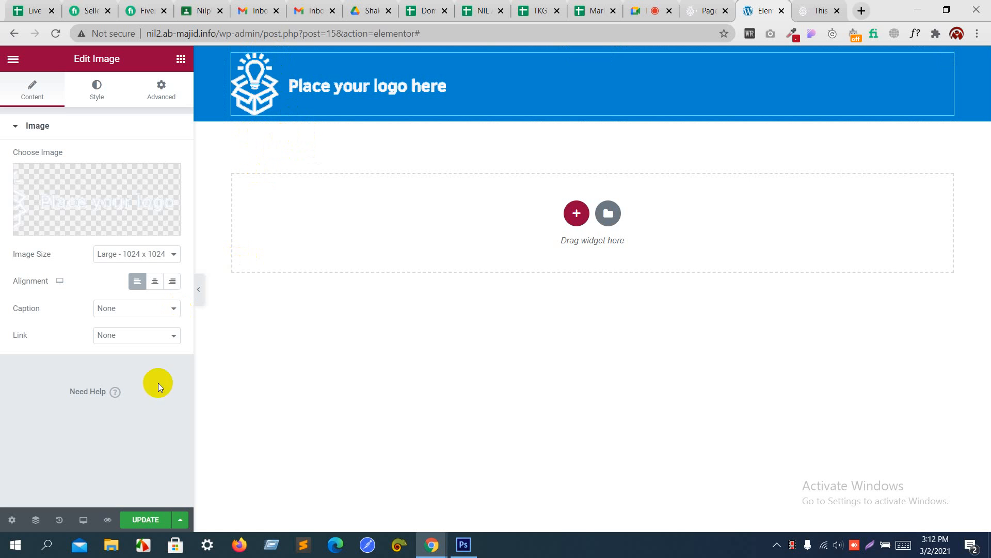
{"action": "left_click", "coordinate": [144, 518]}
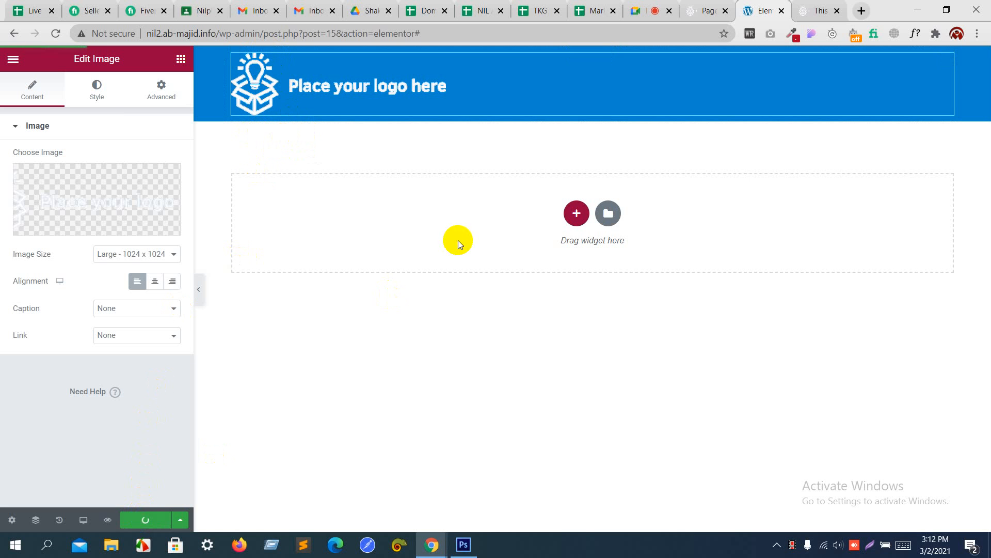
{"action": "left_click", "coordinate": [832, 7]}
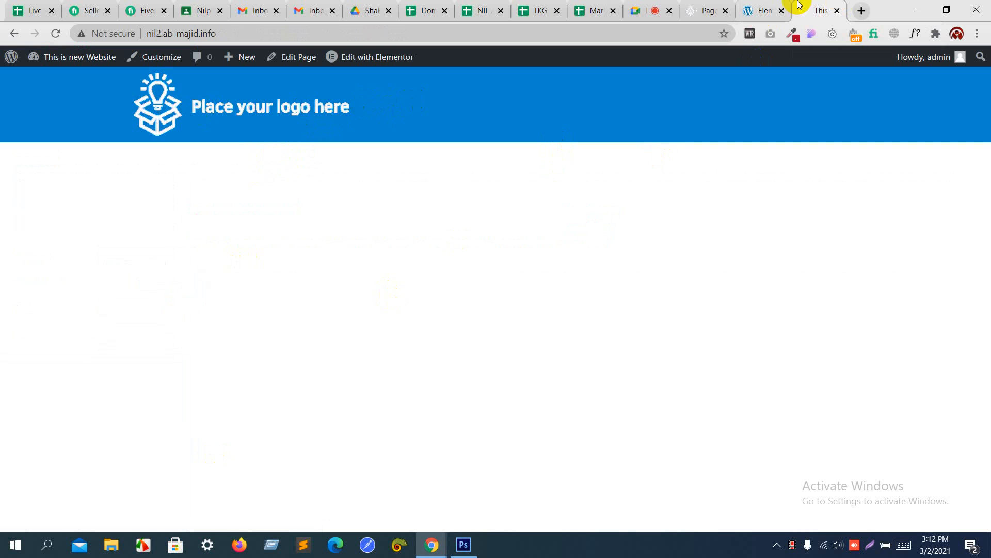
Step: Compare the editor with the reloaded live site to check the blue logo header
{"action": "left_click", "coordinate": [774, 5]}
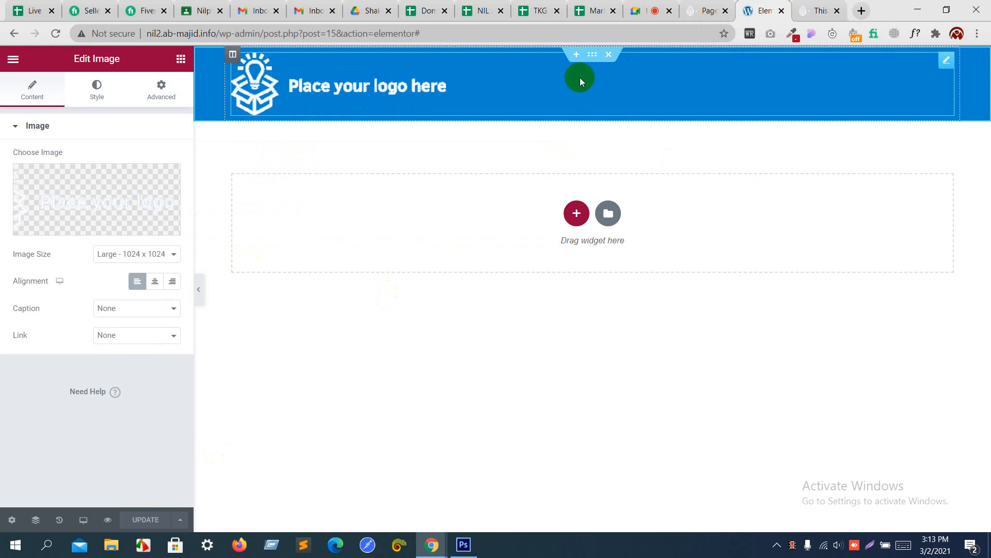
{"action": "left_click", "coordinate": [825, 7]}
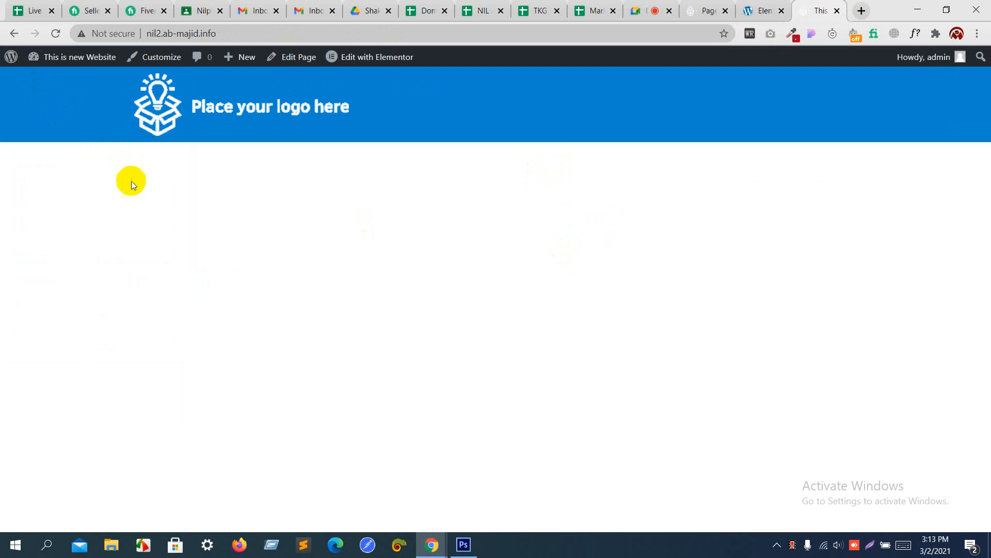
{"action": "left_click", "coordinate": [758, 10]}
Step: Add a one-column section below the logo header, checking the mockup for layout
{"action": "left_click", "coordinate": [577, 213]}
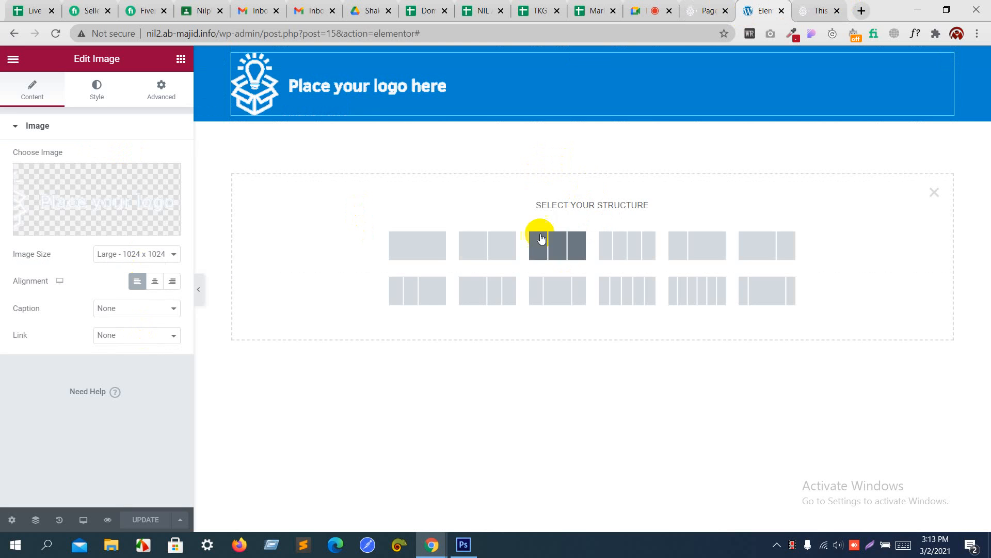
{"action": "key", "text": "alt+Tab"}
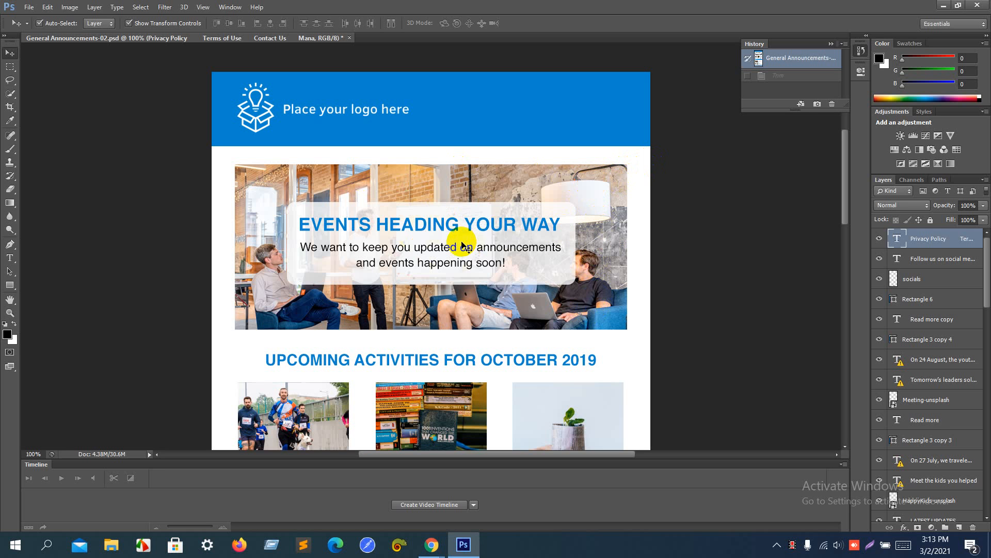
{"action": "key", "text": "alt+Tab"}
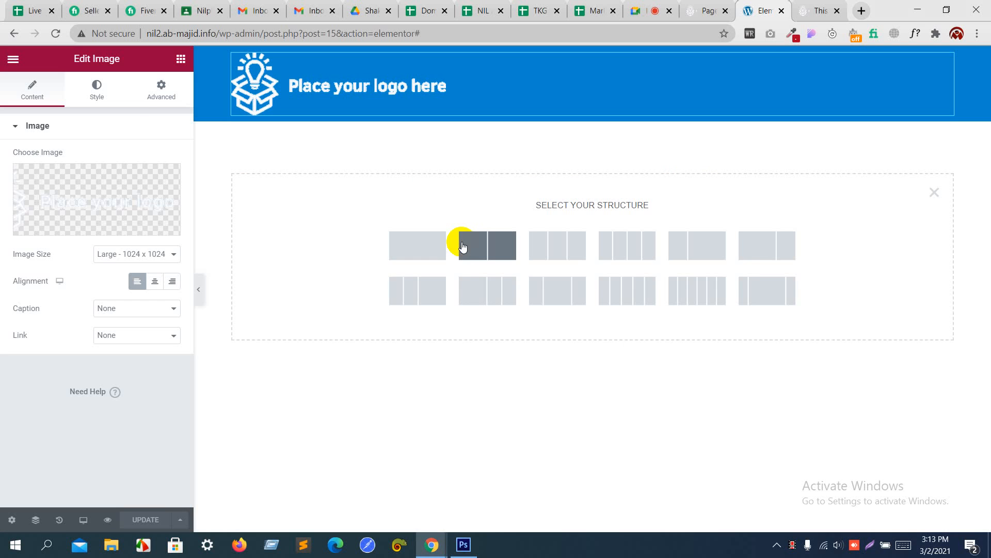
{"action": "left_click", "coordinate": [425, 253]}
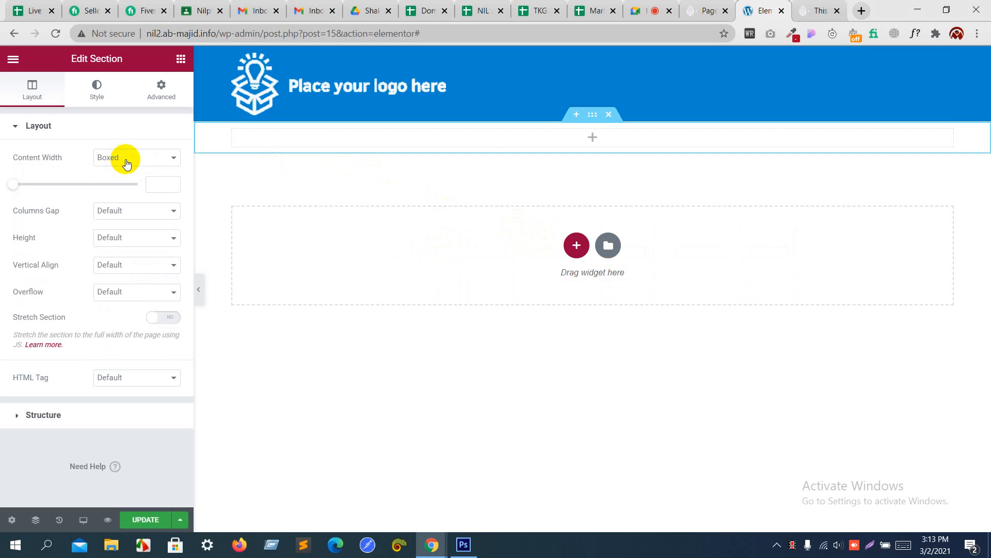
{"action": "key", "text": "alt+Tab"}
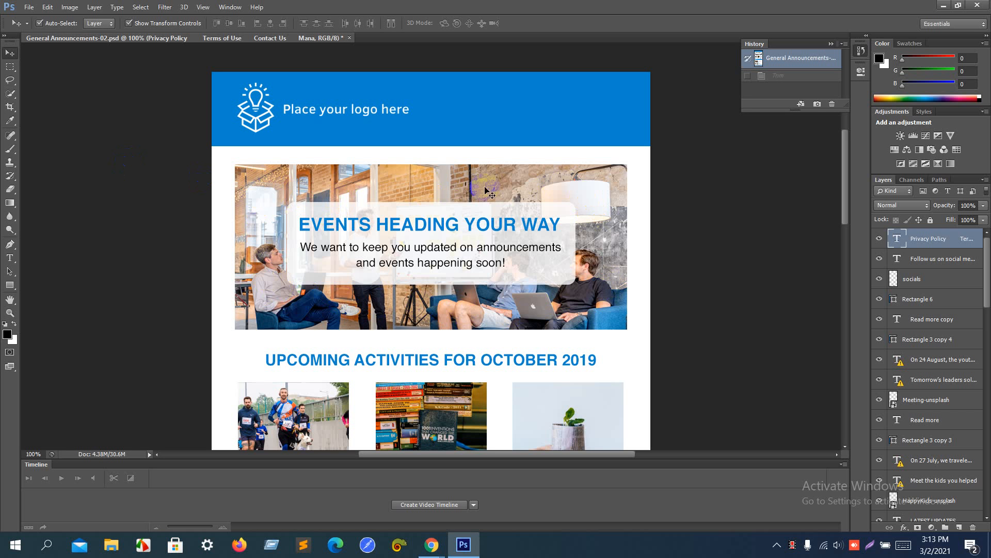
{"action": "key", "text": "alt+Tab"}
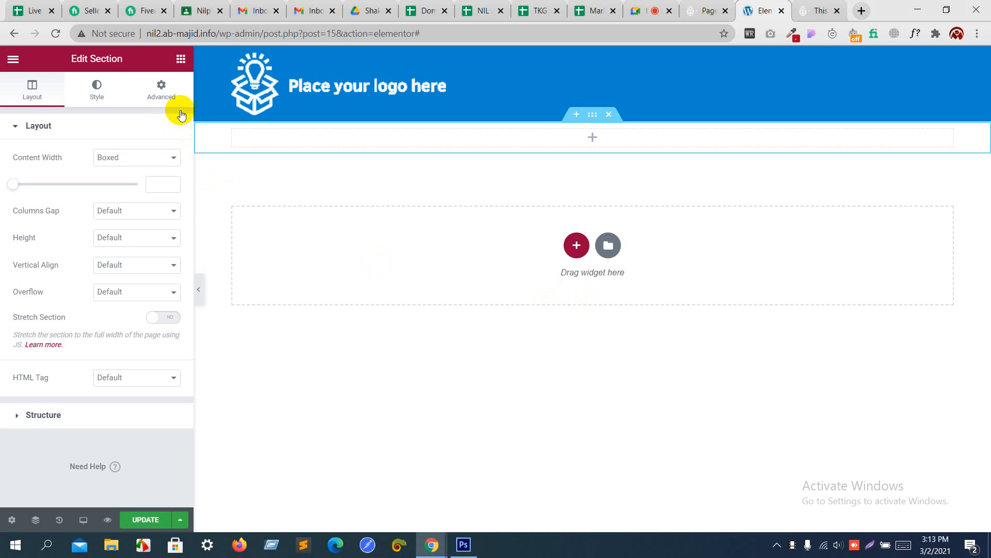
Step: Place an Inner Section in it and delete its right column
{"action": "left_click", "coordinate": [180, 59]}
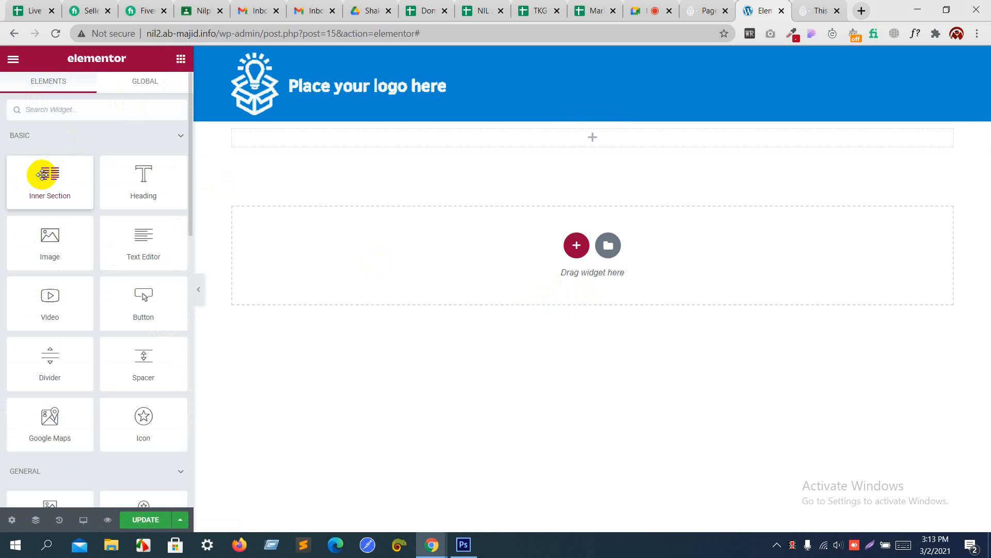
{"action": "left_click_drag", "start_coordinate": [38, 172], "coordinate": [477, 135]}
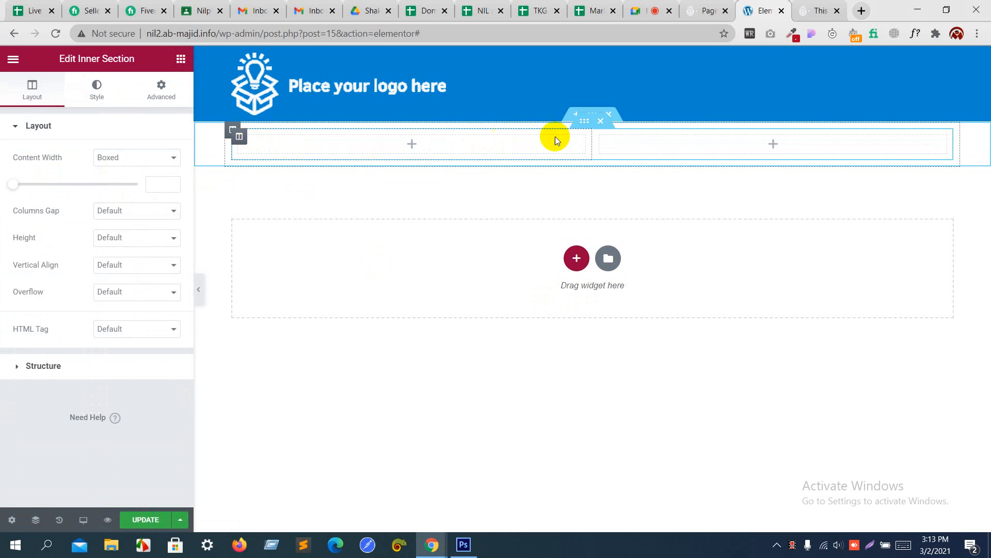
{"action": "right_click", "coordinate": [609, 146]}
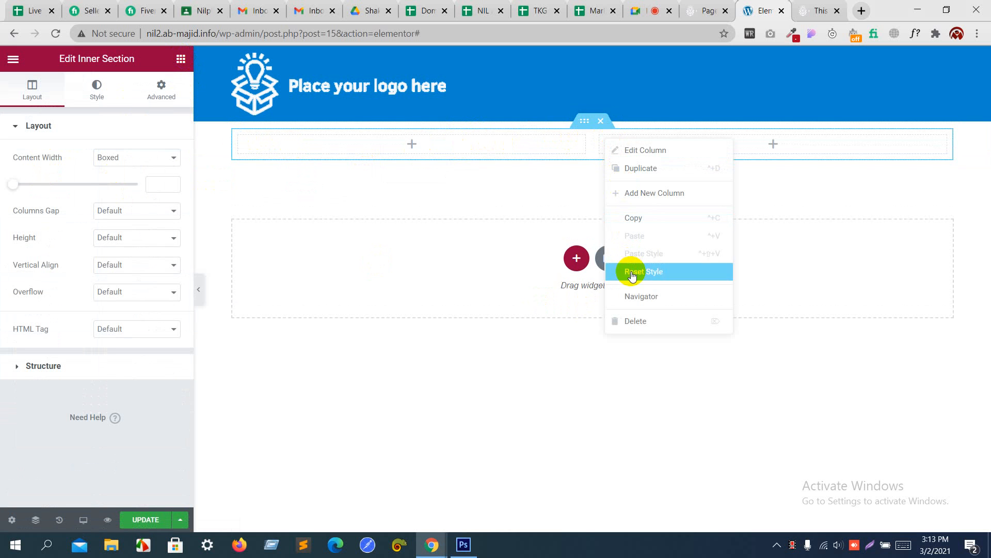
{"action": "left_click", "coordinate": [635, 321]}
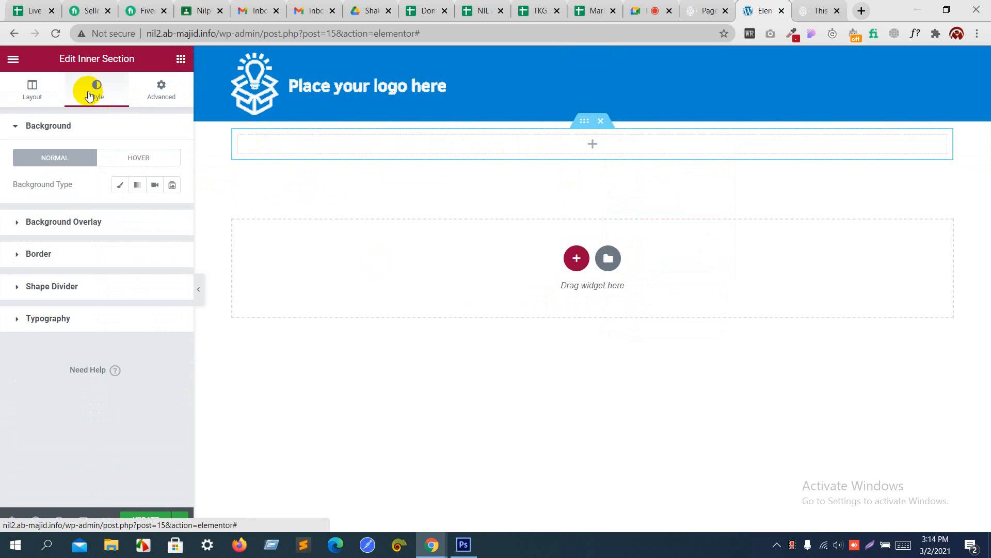
Step: Upload pic1–pic5 and header.gif, and set header.gif as the inner section's classic background image
{"action": "left_click", "coordinate": [118, 186]}
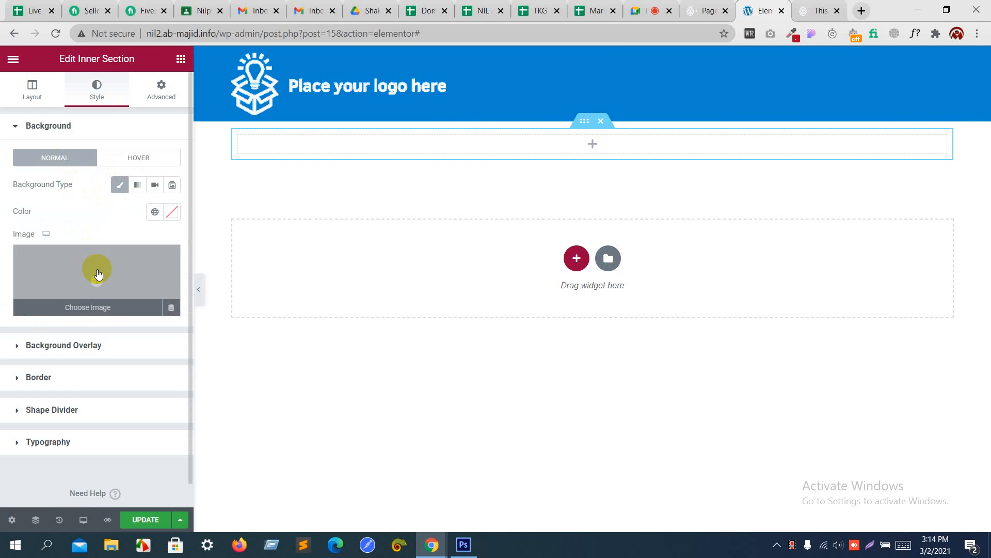
{"action": "left_click", "coordinate": [97, 270]}
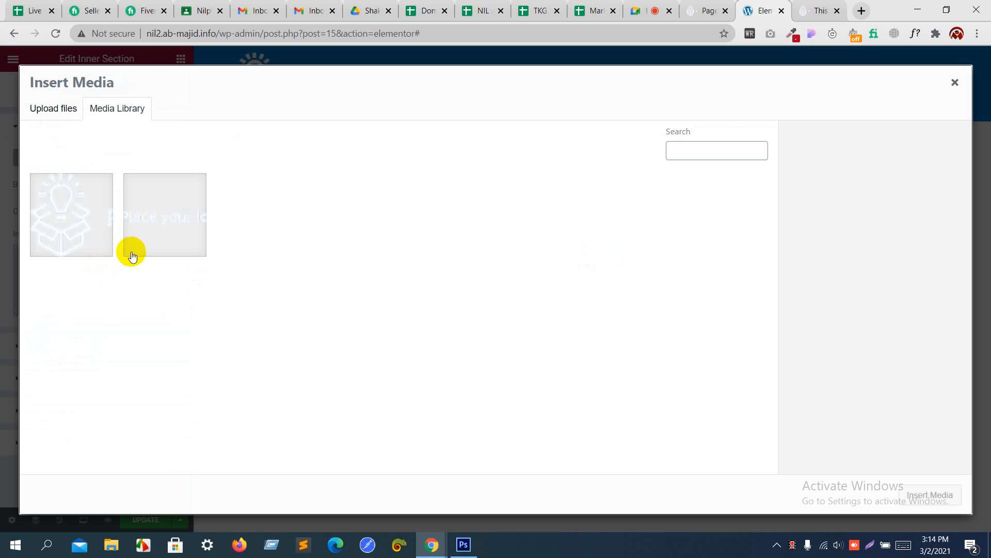
{"action": "left_click", "coordinate": [66, 115]}
{"action": "left_click", "coordinate": [523, 284]}
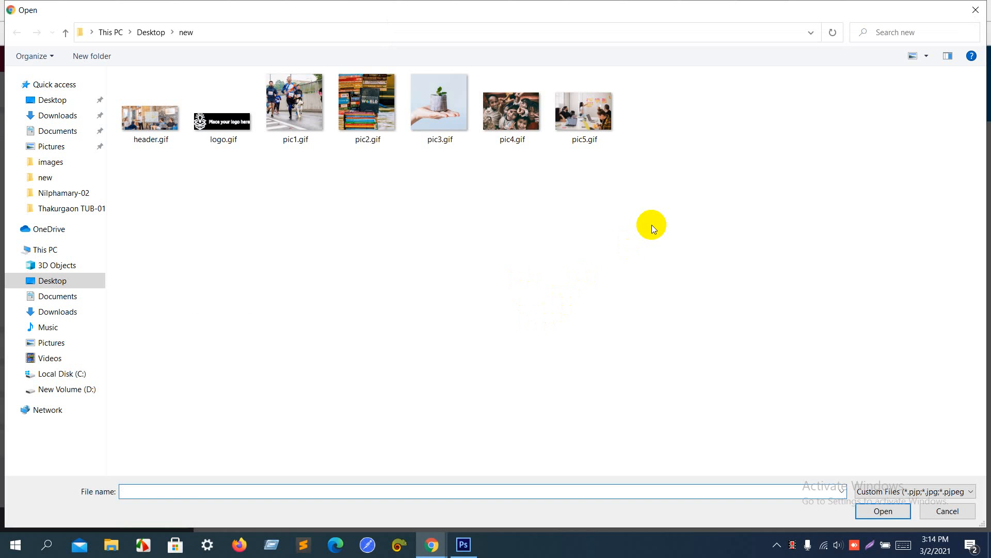
{"action": "left_click_drag", "start_coordinate": [652, 225], "coordinate": [307, 92]}
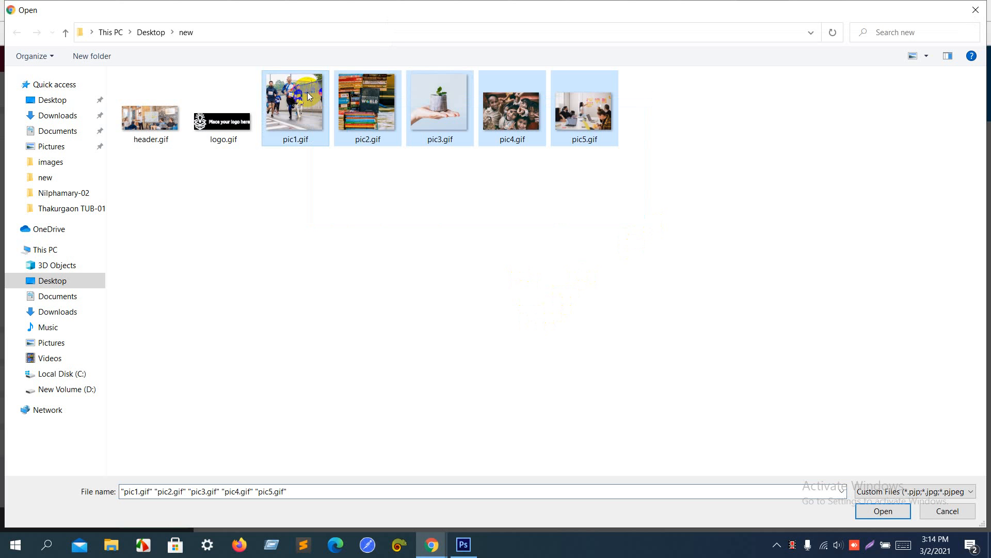
{"action": "left_click", "coordinate": [150, 124], "text": "ctrl"}
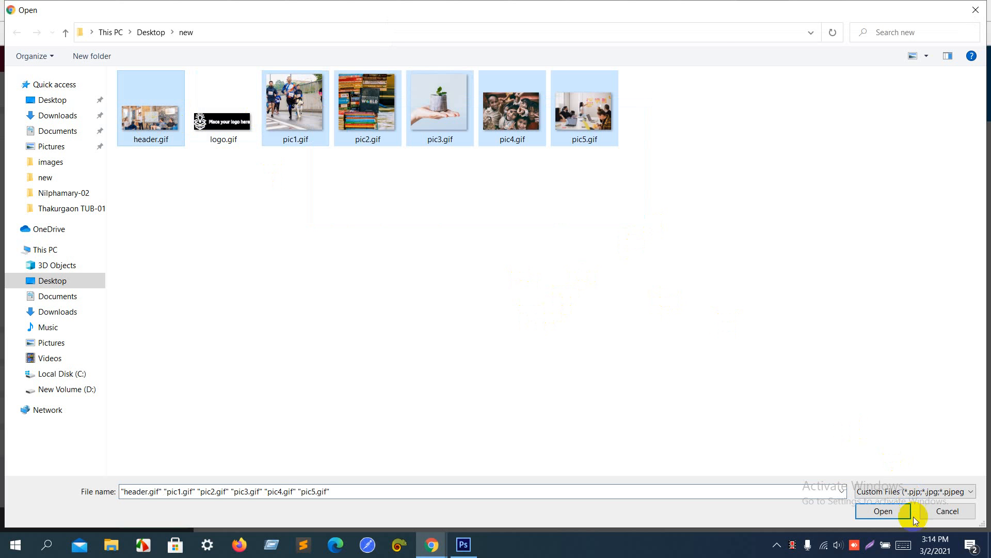
{"action": "left_click", "coordinate": [886, 516]}
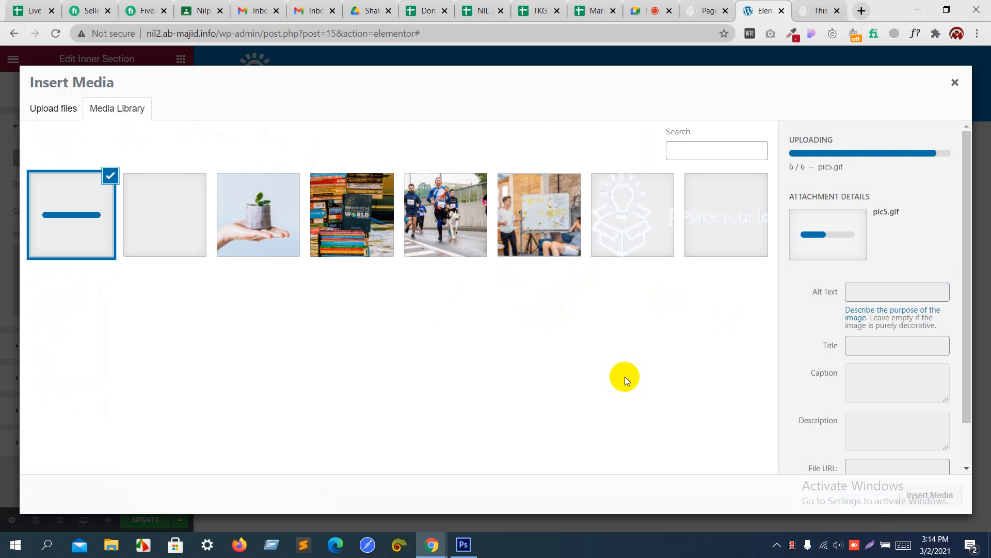
{"action": "left_click", "coordinate": [557, 233]}
{"action": "left_click", "coordinate": [932, 495]}
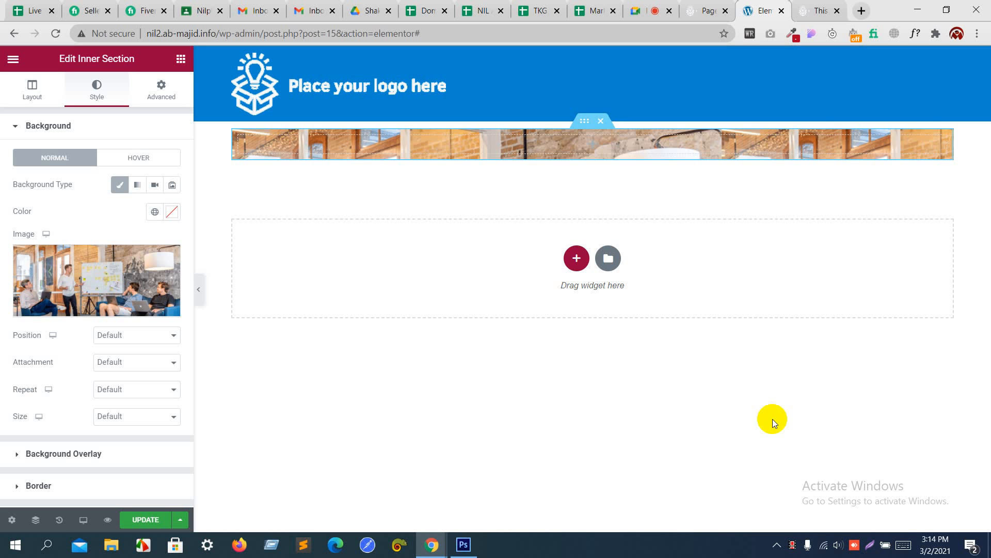
Step: Compare the hero section against the Photoshop mockup's text box and open the widget list
{"action": "key", "text": "alt+Tab"}
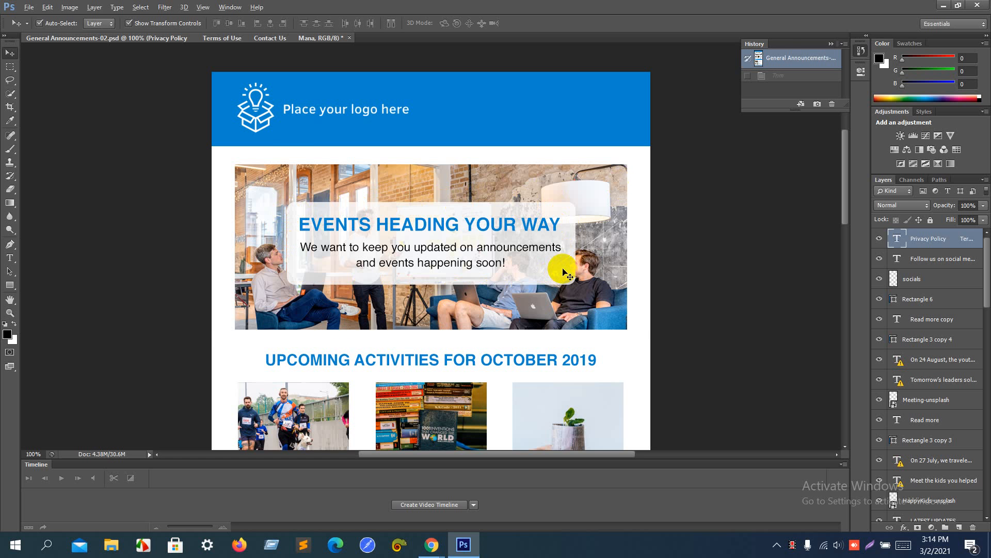
{"action": "key", "text": "alt+Tab"}
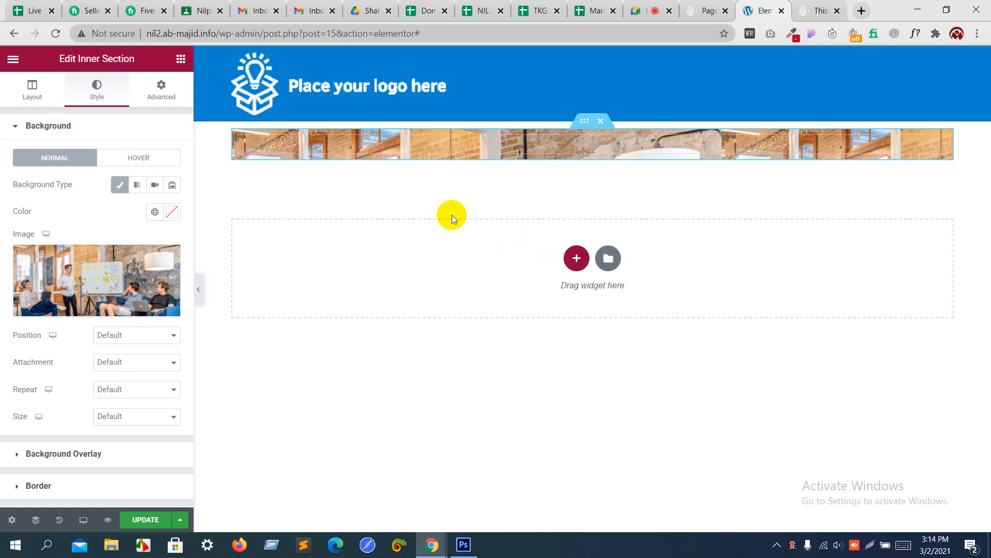
{"action": "left_click", "coordinate": [161, 88]}
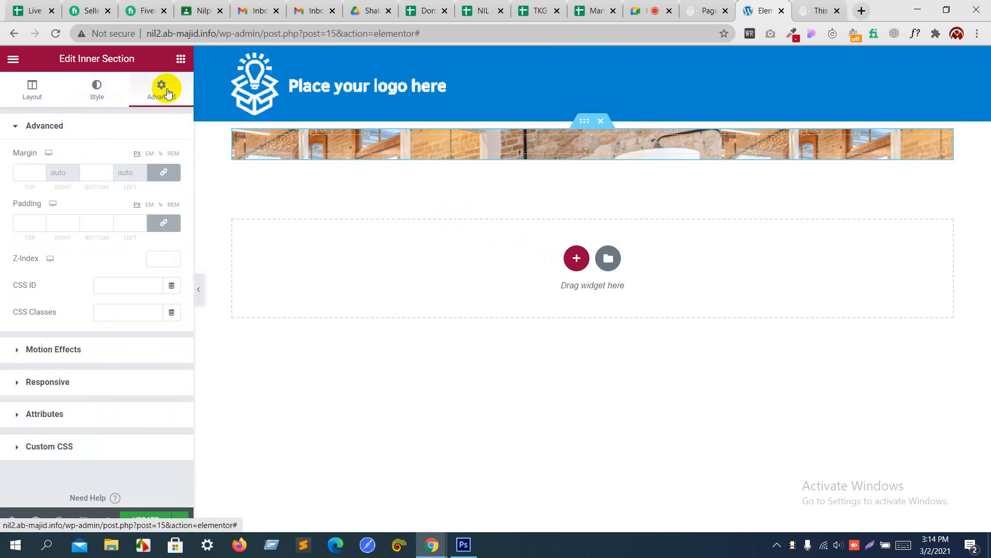
{"action": "left_click", "coordinate": [178, 61]}
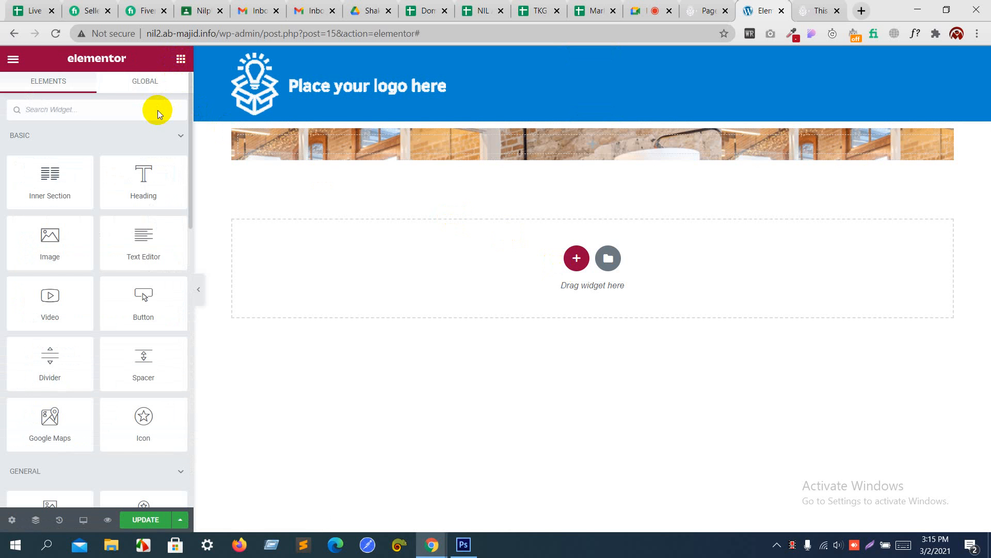
{"action": "key", "text": "alt+Tab"}
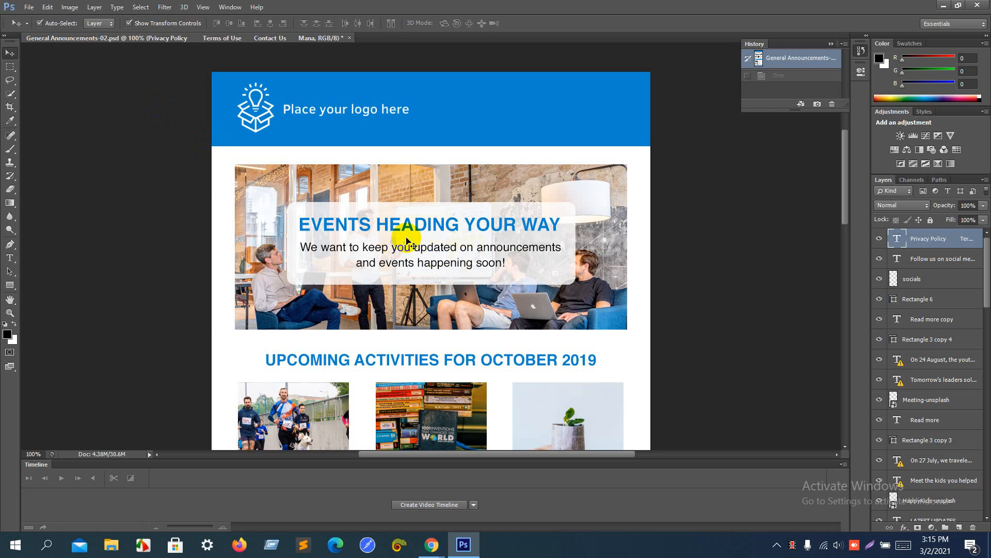
{"action": "key", "text": "alt+Tab"}
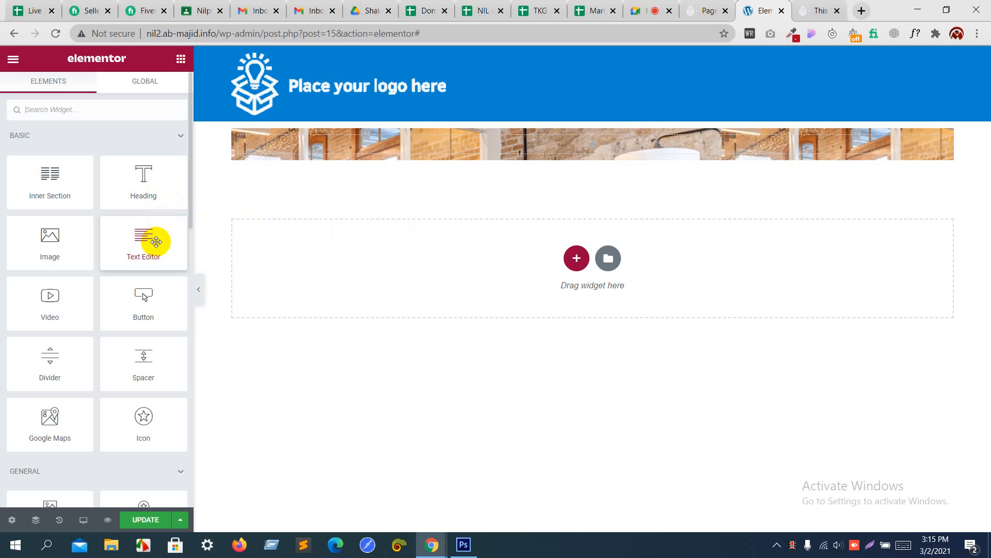
{"action": "key", "text": "alt+Tab"}
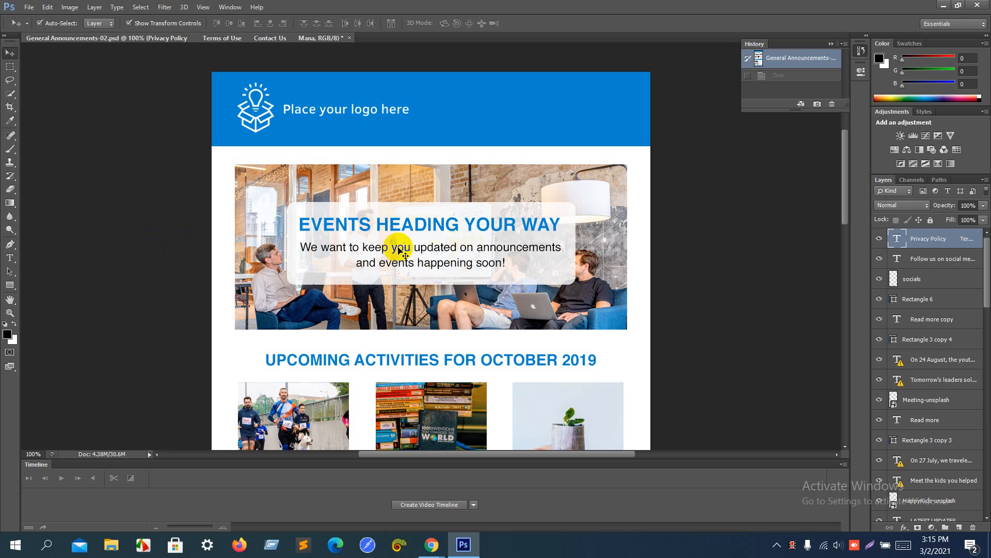
{"action": "key", "text": "alt+Tab"}
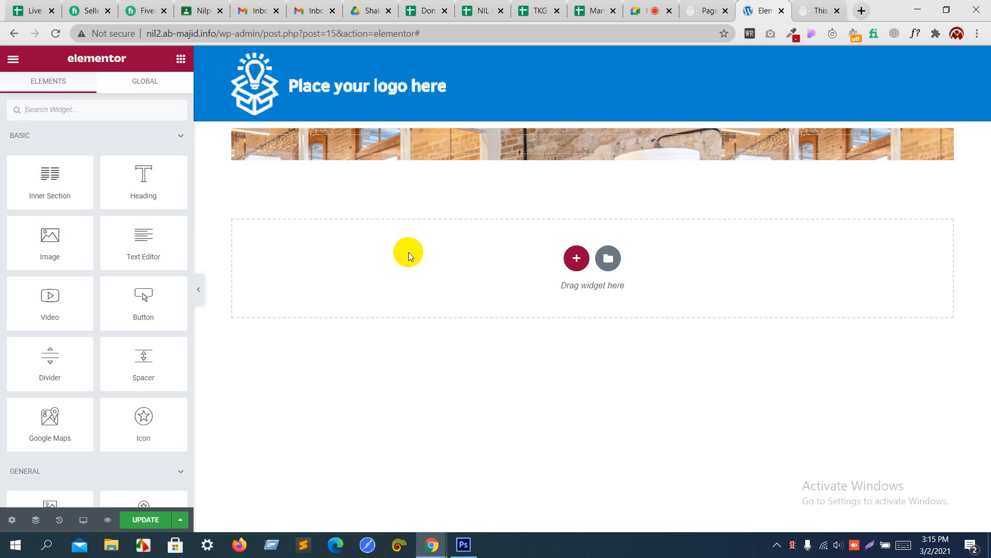
Step: Search widgets for 'ima', drop an Image Box into the hero, and delete its placeholder image
{"action": "left_click", "coordinate": [123, 108]}
{"action": "type", "text": "im"}
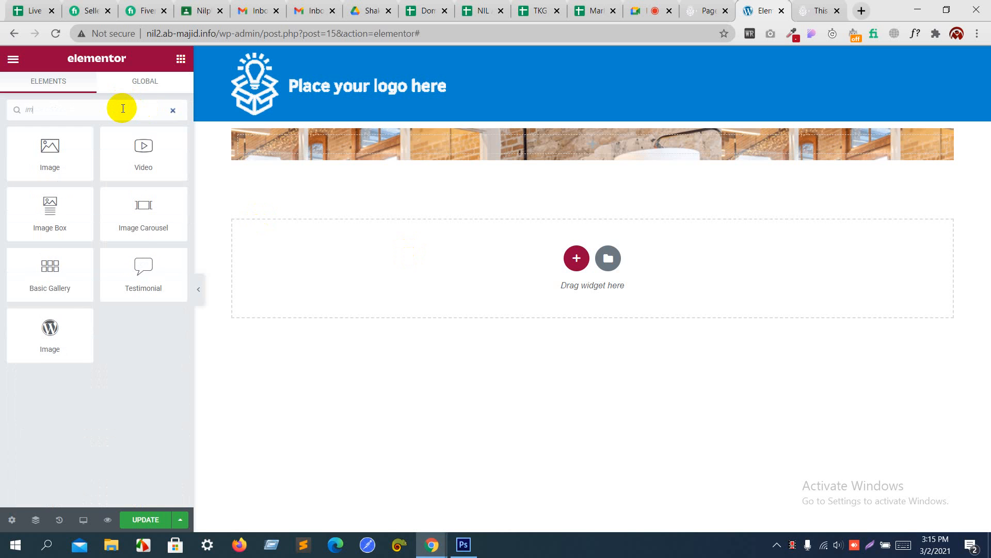
{"action": "type", "text": "a"}
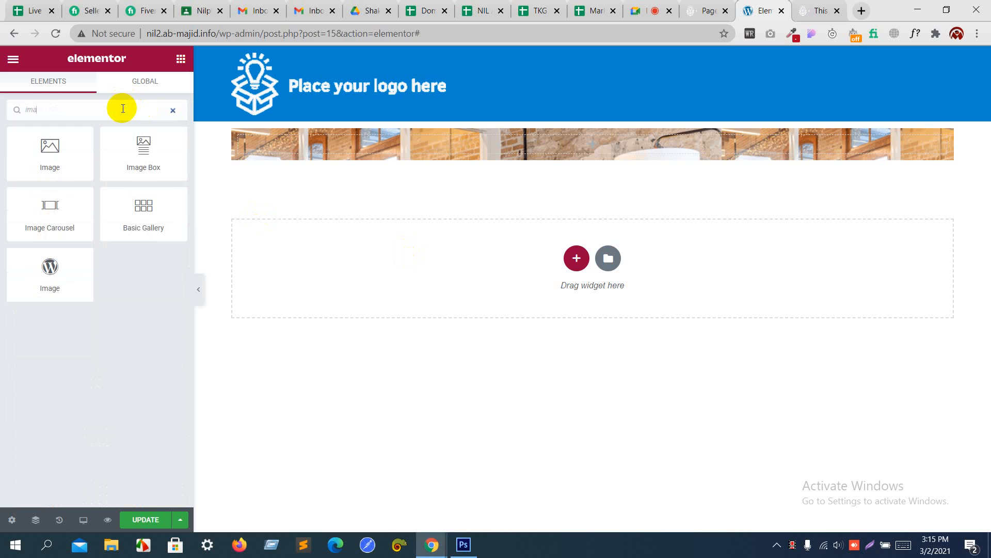
{"action": "left_click_drag", "start_coordinate": [143, 155], "coordinate": [506, 141]}
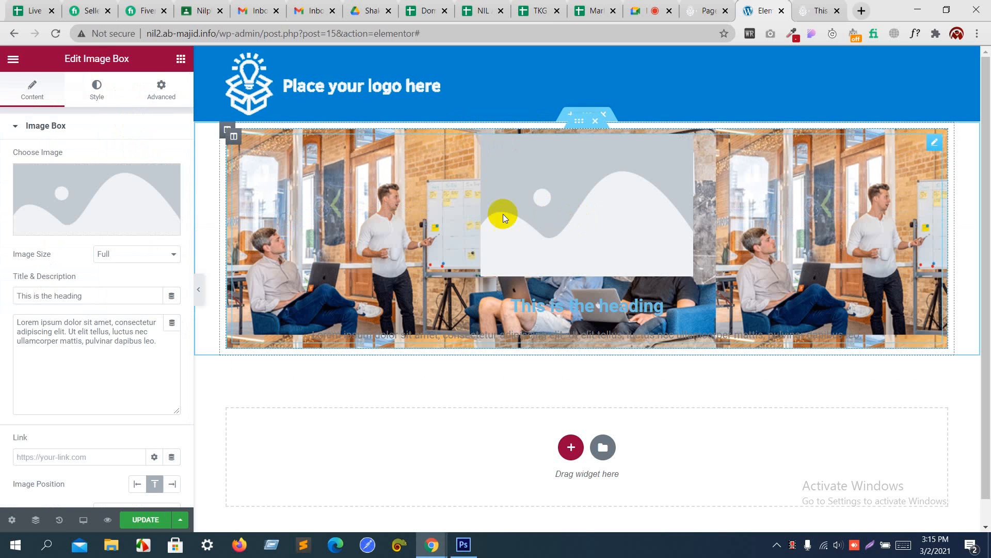
{"action": "mouse_move", "coordinate": [135, 213]}
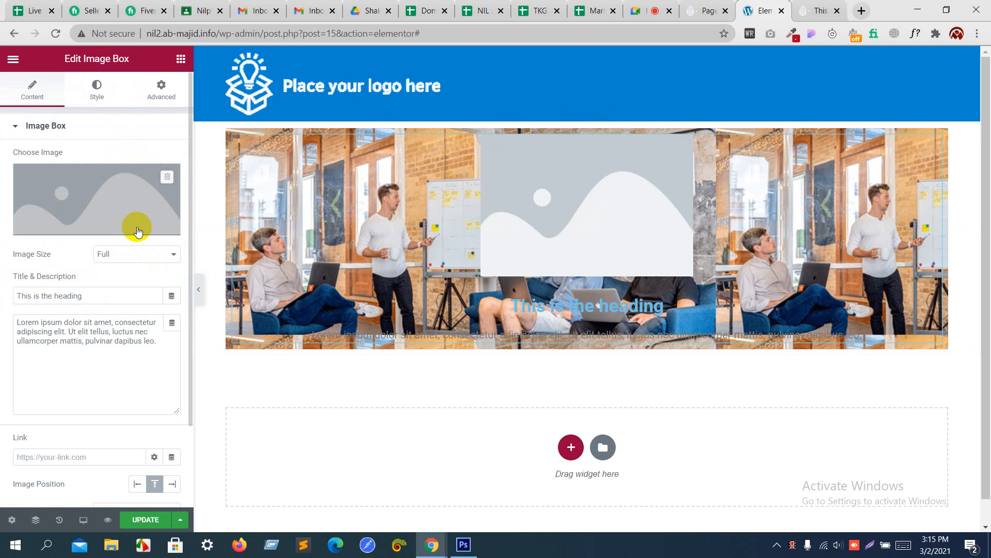
{"action": "left_click", "coordinate": [166, 180]}
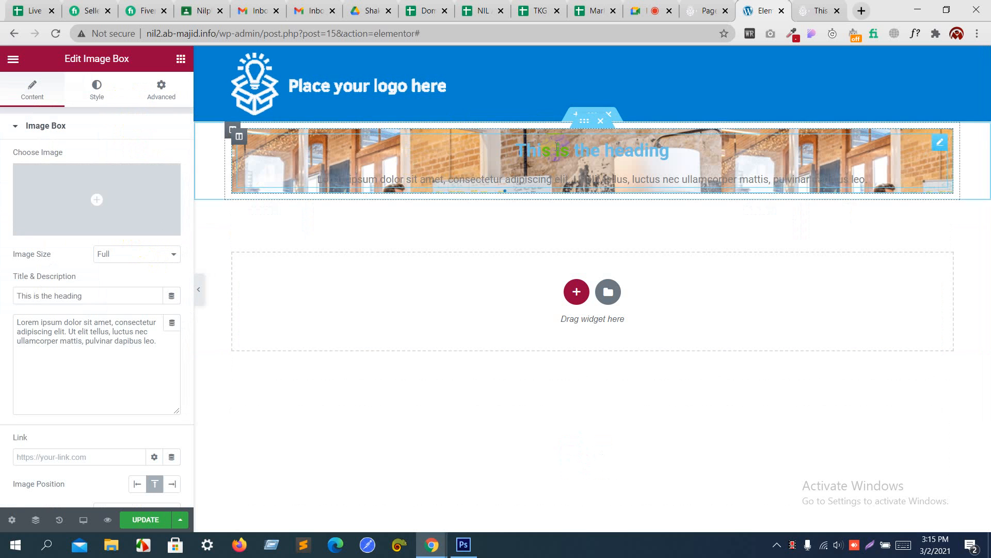
Step: Replace the Image Box title with the mockup's EVENTS HEADING YOUR WAY heading
{"action": "left_click_drag", "start_coordinate": [552, 181], "coordinate": [460, 194]}
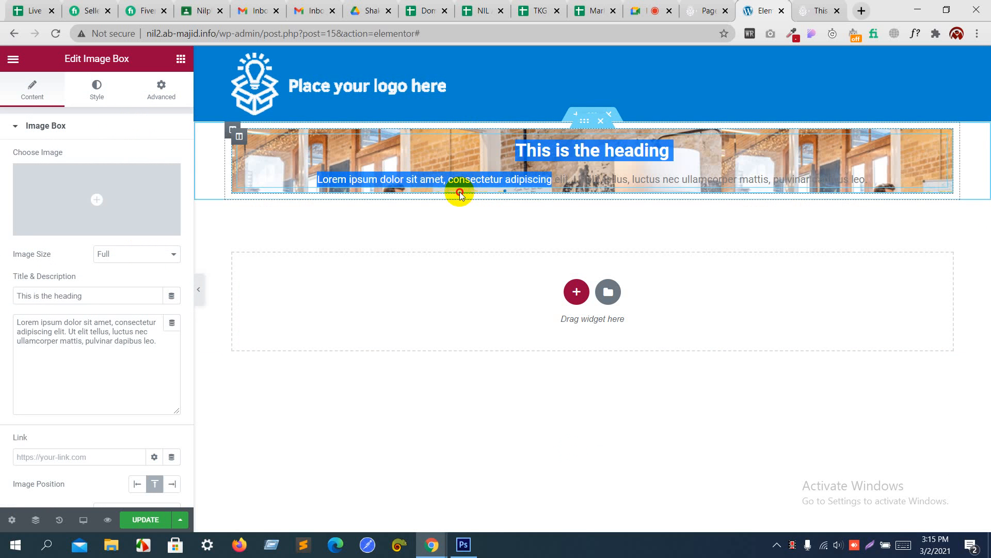
{"action": "key", "text": "alt+Tab"}
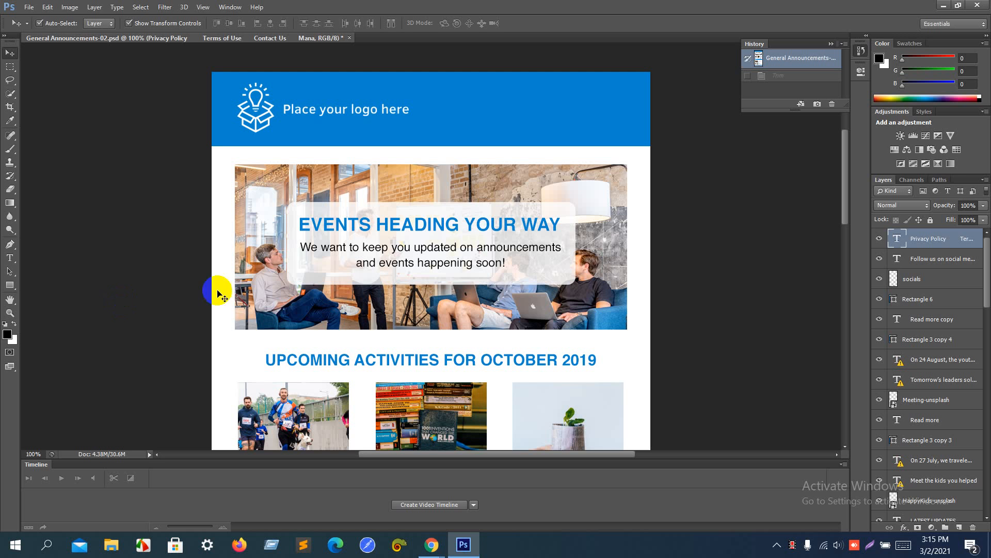
{"action": "left_click", "coordinate": [10, 258]}
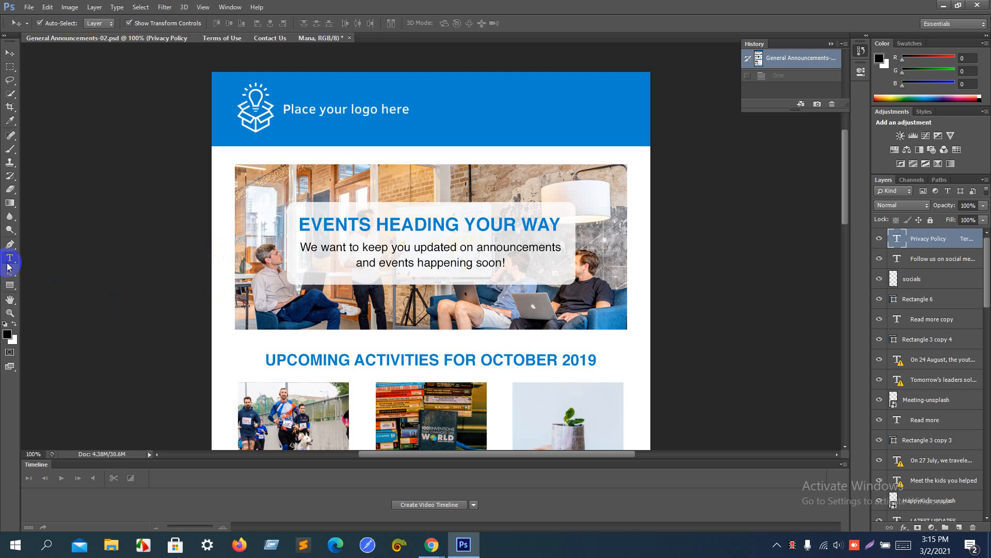
{"action": "left_click", "coordinate": [330, 223]}
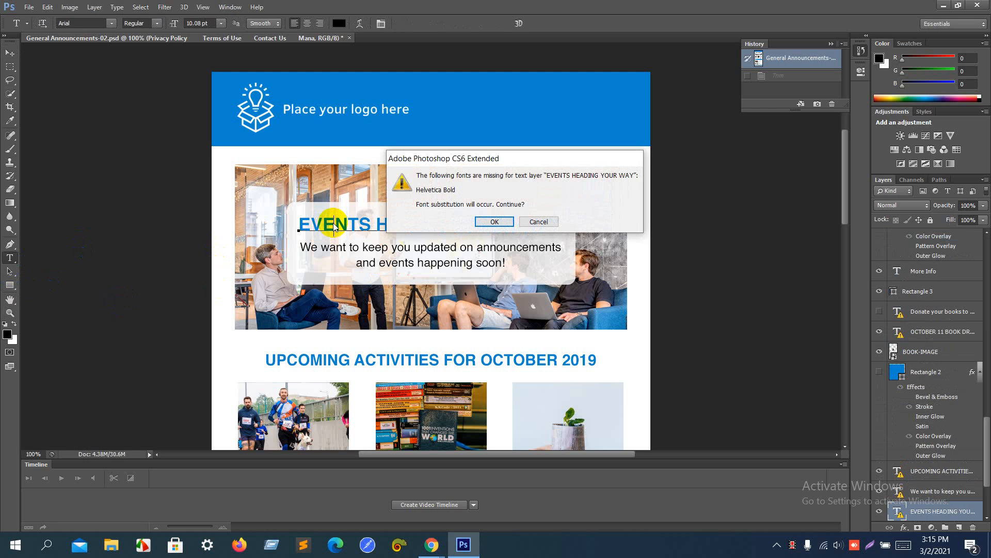
{"action": "key", "text": "Return"}
{"action": "key", "text": "ctrl+a"}
{"action": "key", "text": "ctrl+c"}
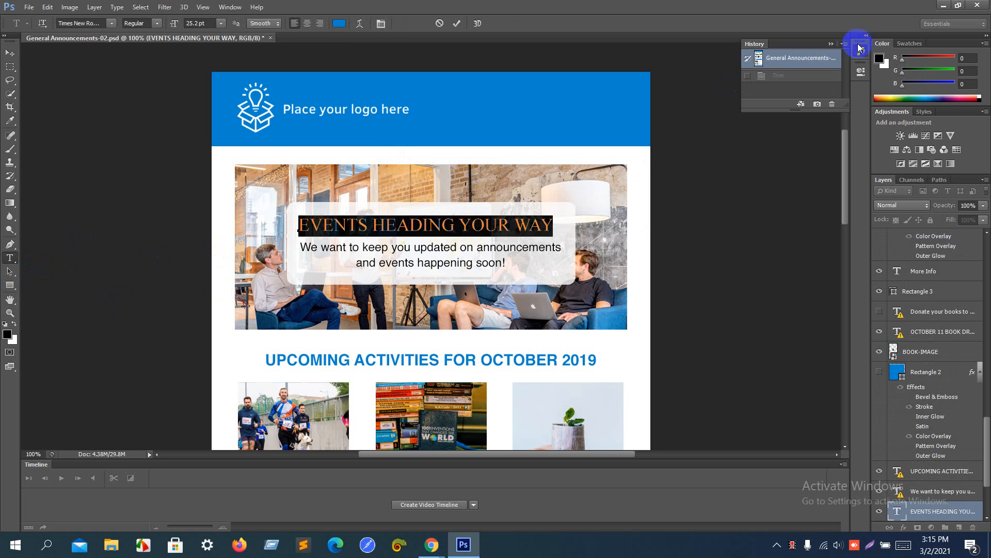
{"action": "left_click", "coordinate": [812, 61]}
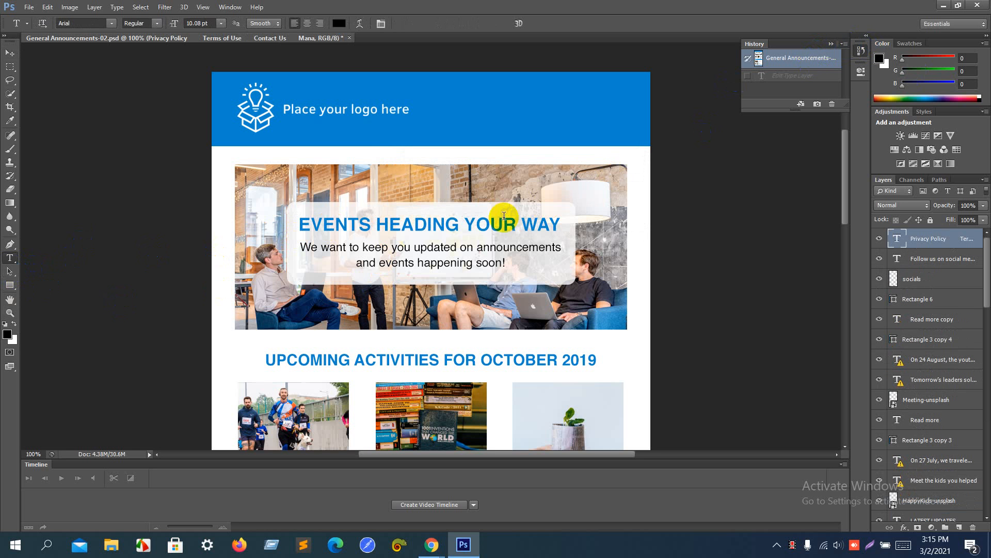
{"action": "left_click", "coordinate": [479, 223]}
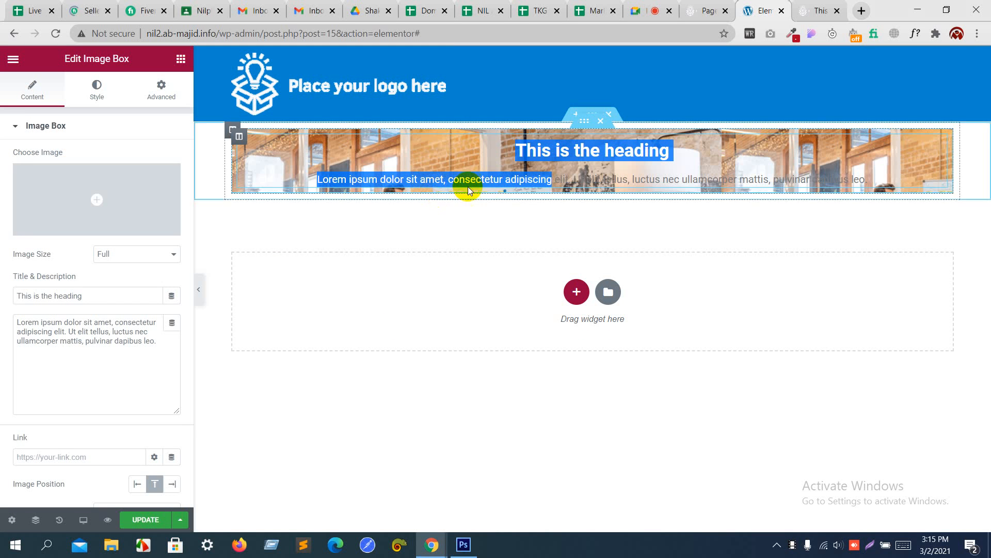
{"action": "left_click_drag", "start_coordinate": [137, 289], "coordinate": [11, 312]}
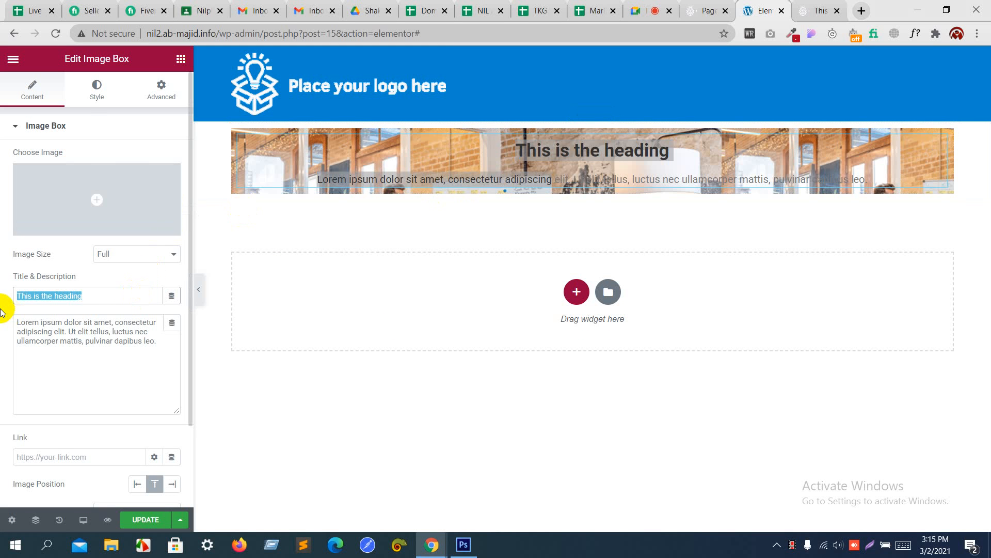
{"action": "key", "text": "ctrl+v"}
Step: Replace the Image Box description with the mockup's announcement body text
{"action": "key", "text": "alt+Tab"}
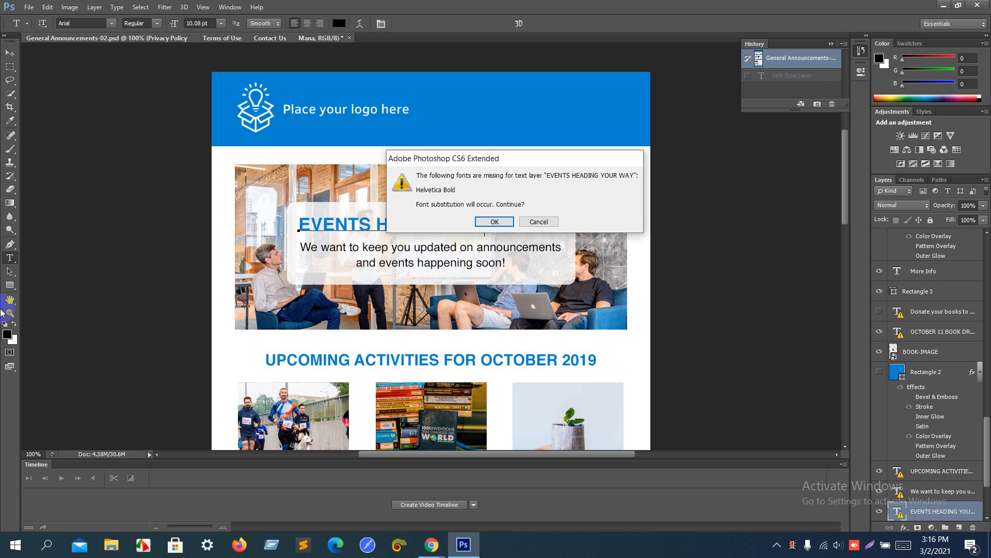
{"action": "left_click", "coordinate": [505, 225]}
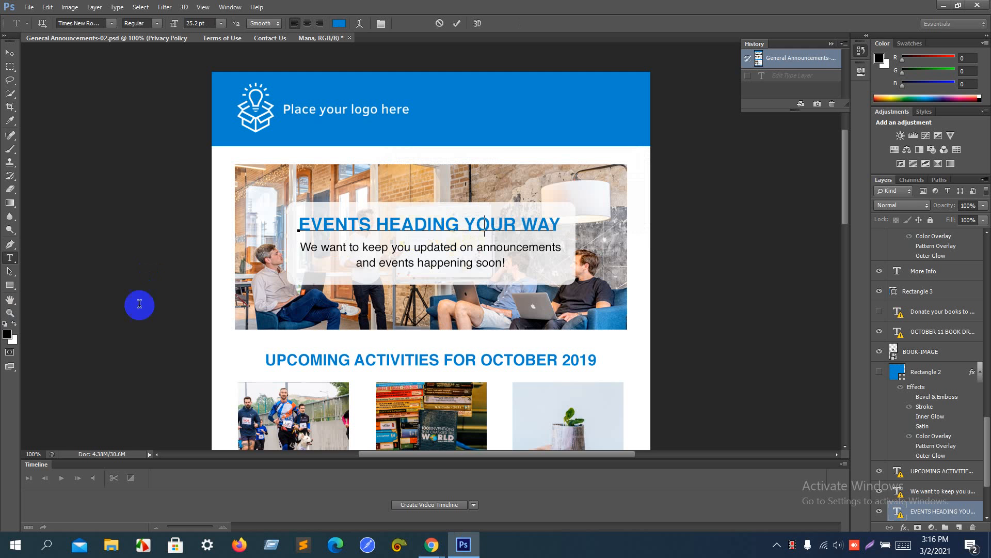
{"action": "left_click", "coordinate": [10, 271]}
{"action": "left_click", "coordinate": [11, 258]}
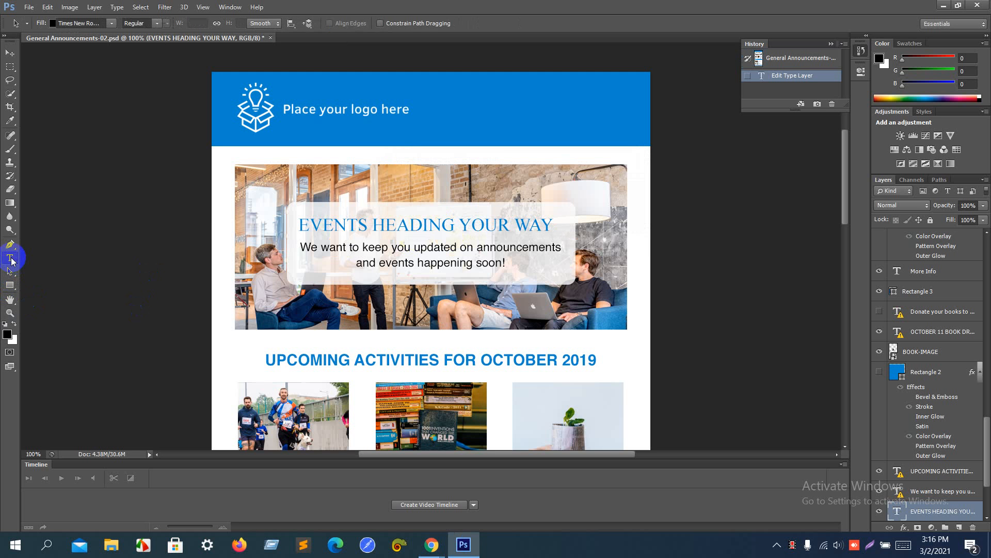
{"action": "left_click", "coordinate": [400, 249]}
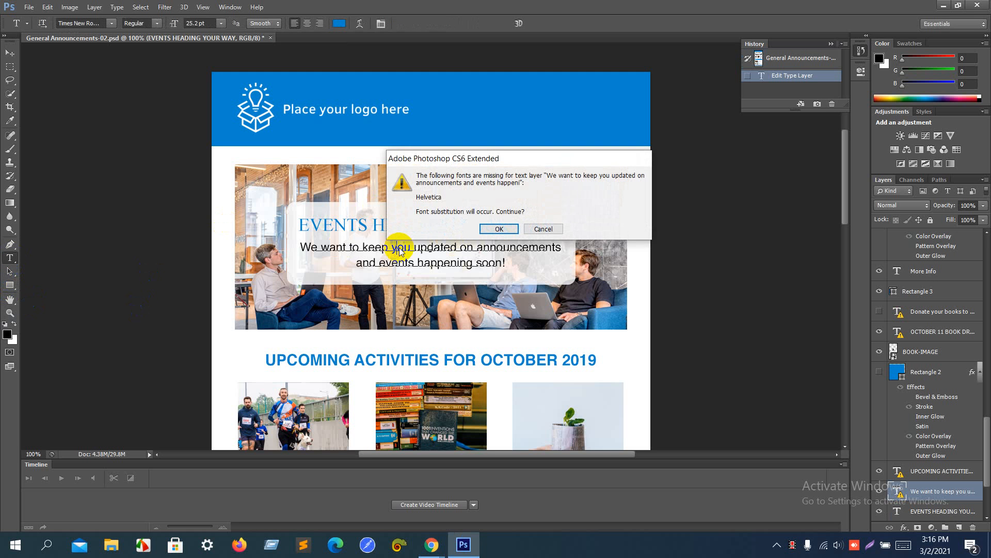
{"action": "left_click", "coordinate": [499, 229]}
{"action": "key", "text": "ctrl+a"}
{"action": "key", "text": "ctrl+c"}
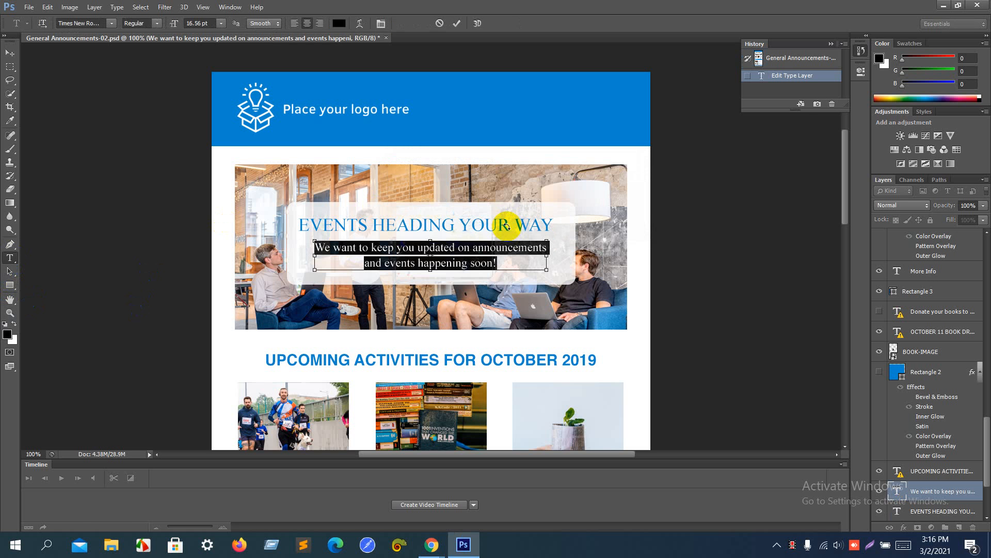
{"action": "key", "text": "alt+Tab"}
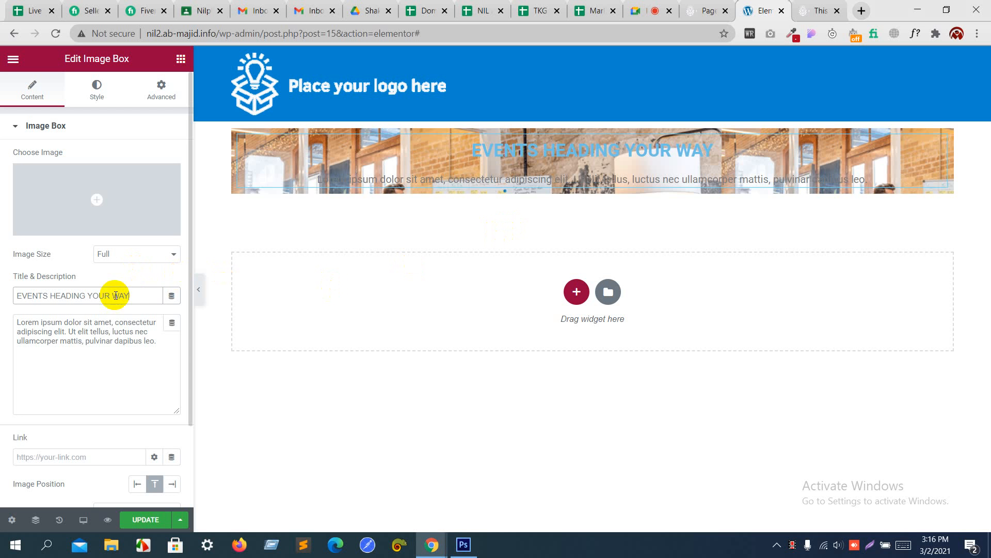
{"action": "left_click", "coordinate": [114, 350]}
{"action": "key", "text": "ctrl+a"}
{"action": "key", "text": "ctrl+v"}
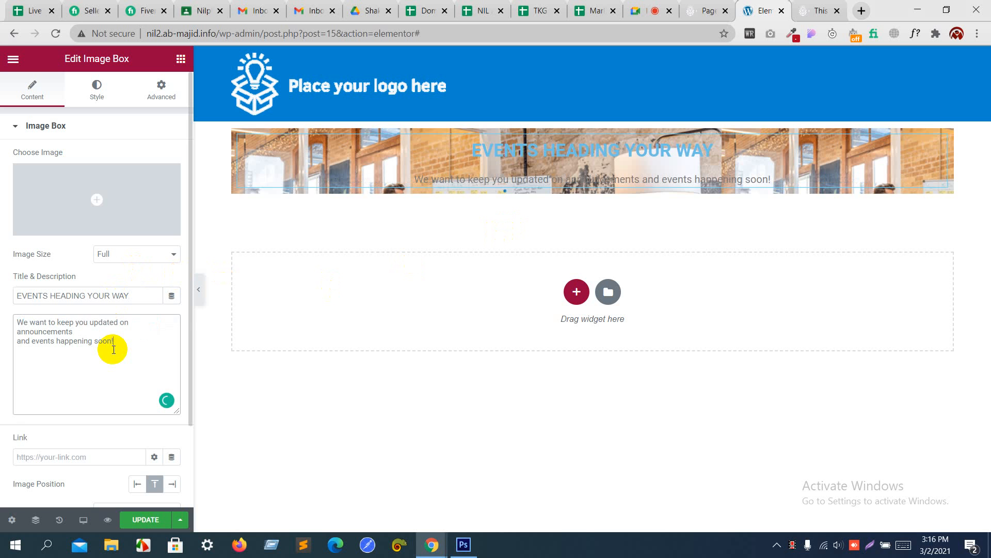
Step: Leave the Google Meet call and bring up the site's Pages list
{"action": "left_click", "coordinate": [666, 5]}
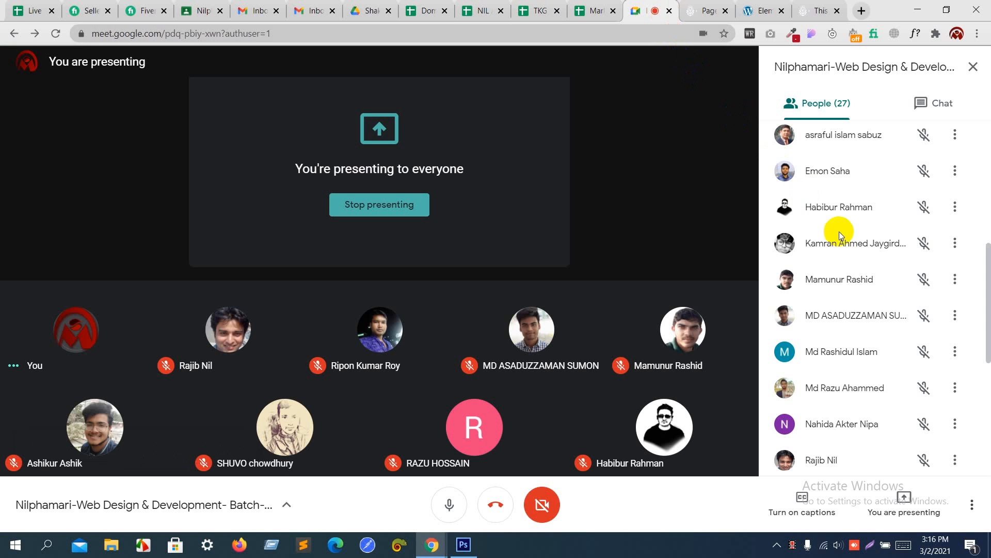
{"action": "scroll", "coordinate": [844, 239], "scroll_direction": "down", "scroll_amount": 6}
{"action": "scroll", "coordinate": [844, 240], "scroll_direction": "up", "scroll_amount": 13}
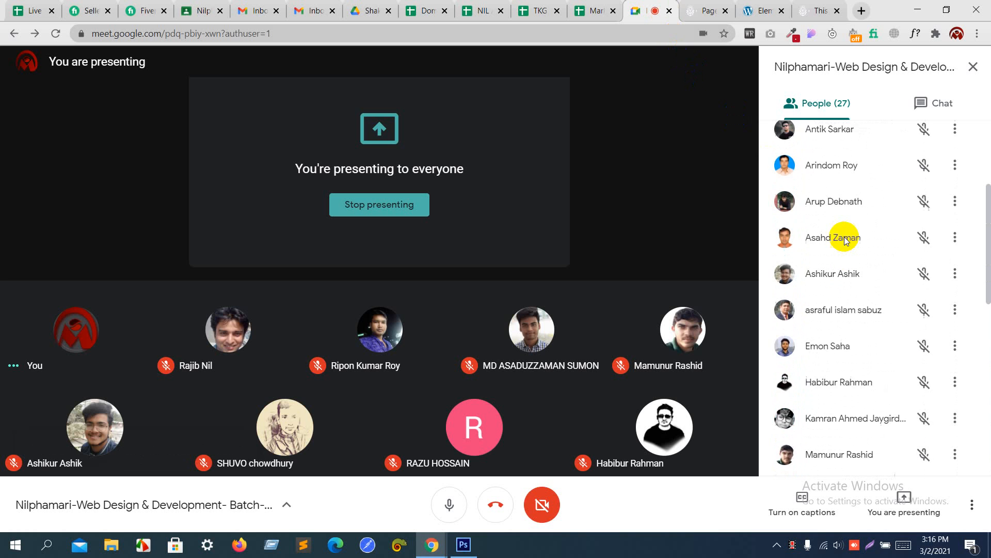
{"action": "left_click", "coordinate": [708, 6]}
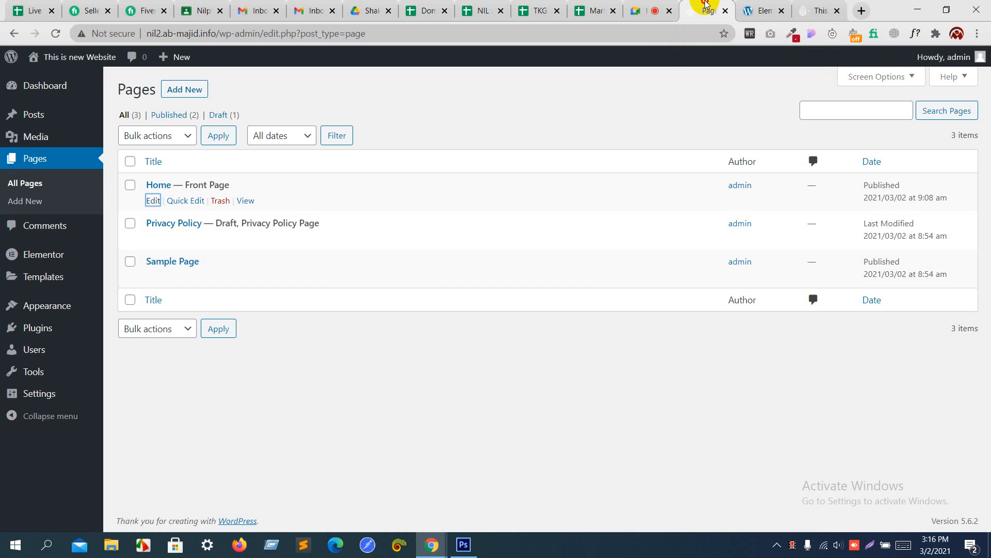
Step: Center-align the Image Box content under Style > Content
{"action": "left_click", "coordinate": [751, 8]}
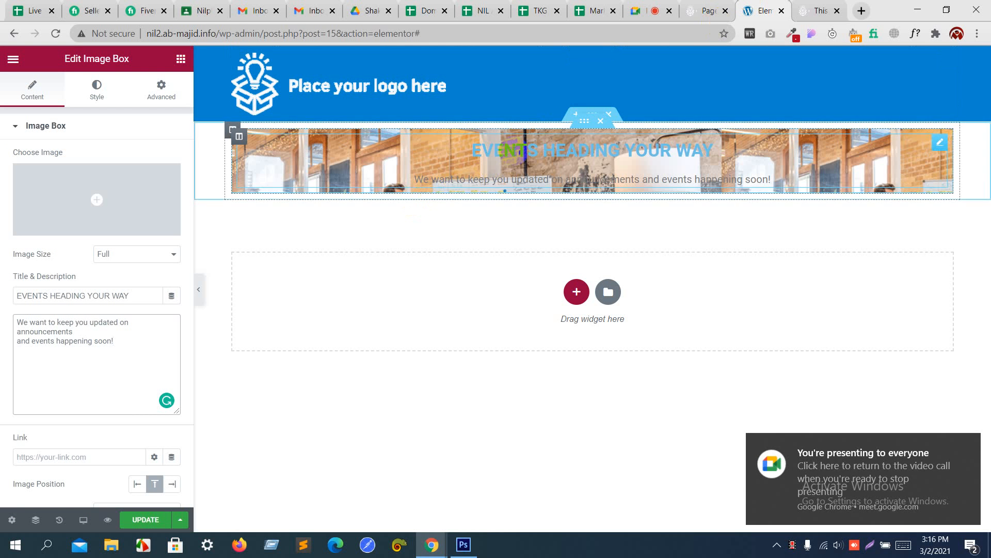
{"action": "left_click", "coordinate": [114, 92]}
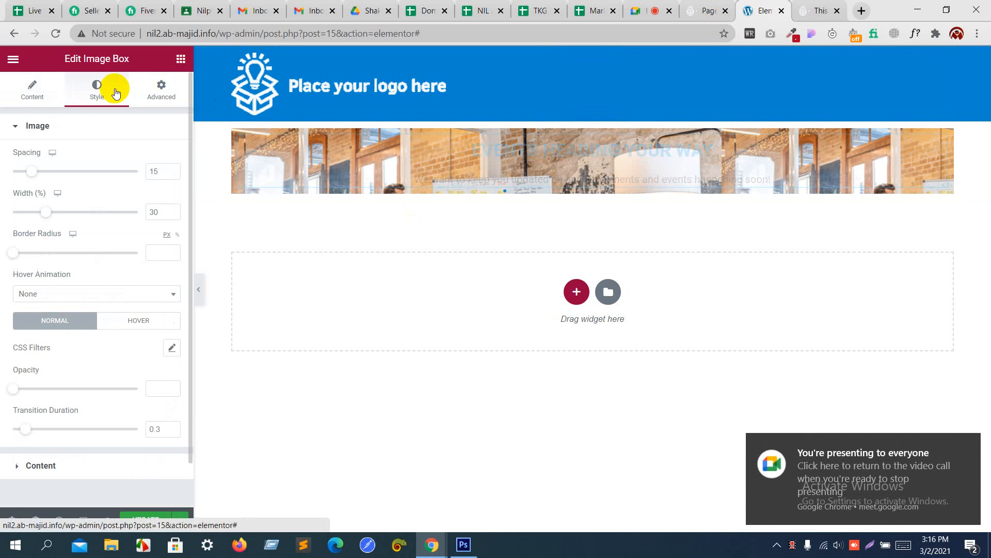
{"action": "left_click", "coordinate": [85, 127]}
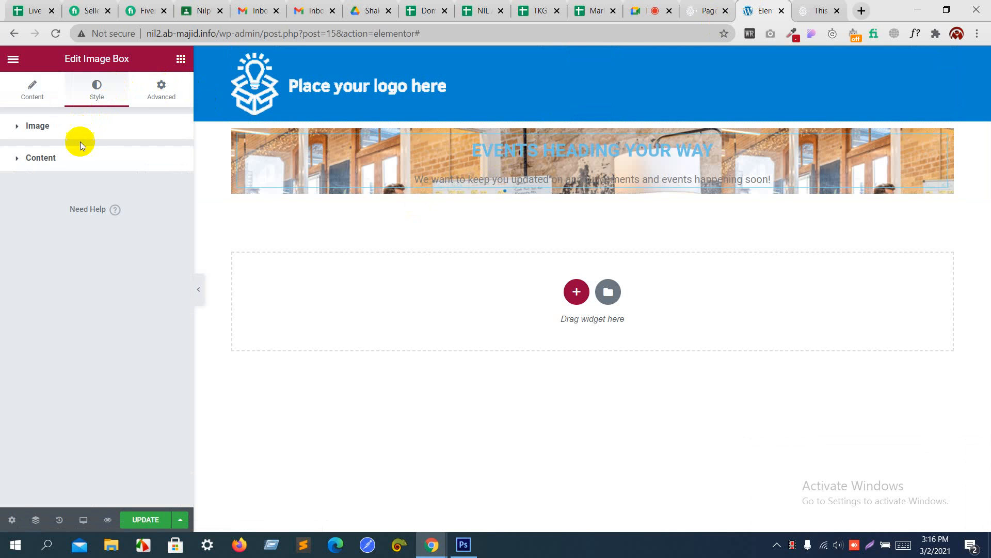
{"action": "left_click", "coordinate": [78, 157]}
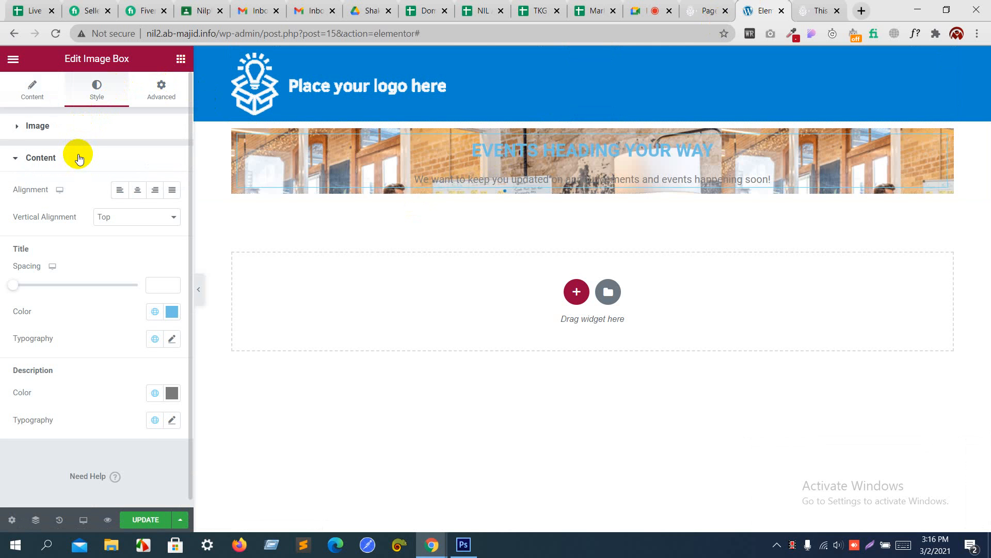
{"action": "left_click", "coordinate": [138, 191]}
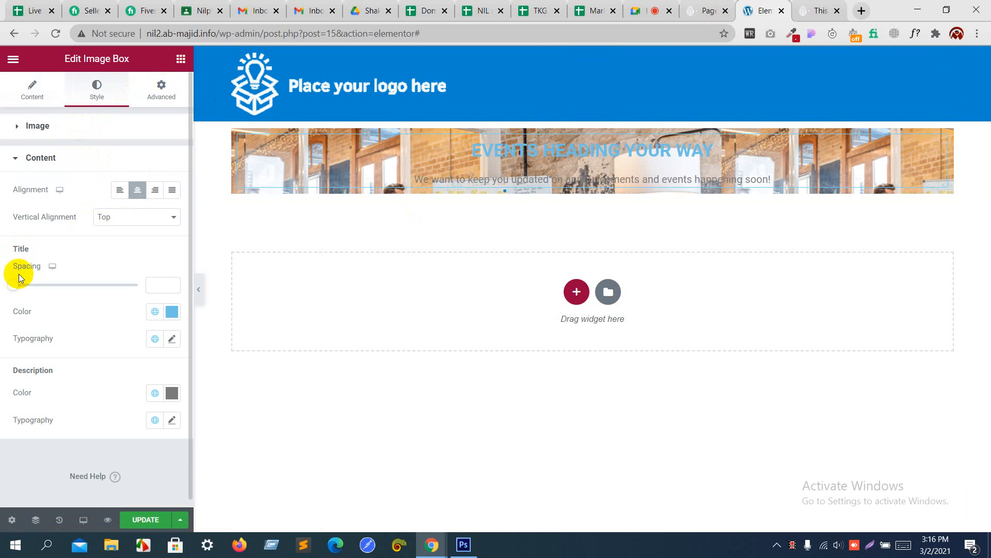
Step: Set both the title and description colours to white #FFFFFF
{"action": "left_click", "coordinate": [175, 313]}
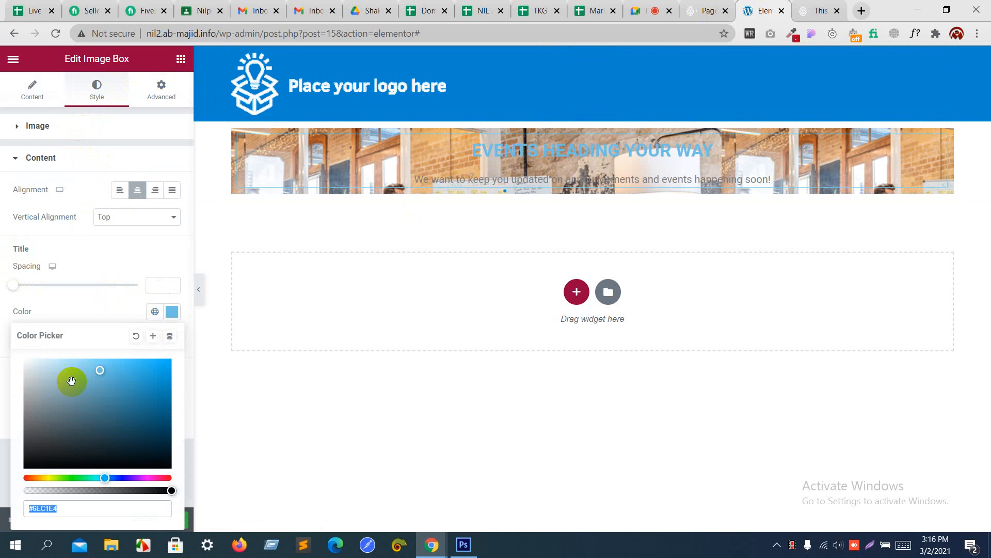
{"action": "left_click_drag", "start_coordinate": [71, 380], "coordinate": [2, 343]}
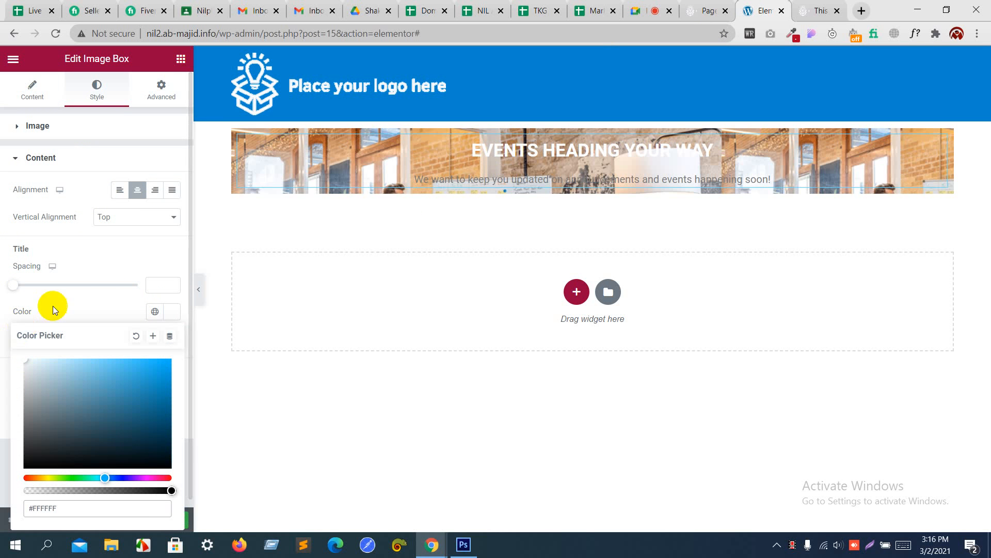
{"action": "left_click", "coordinate": [120, 261]}
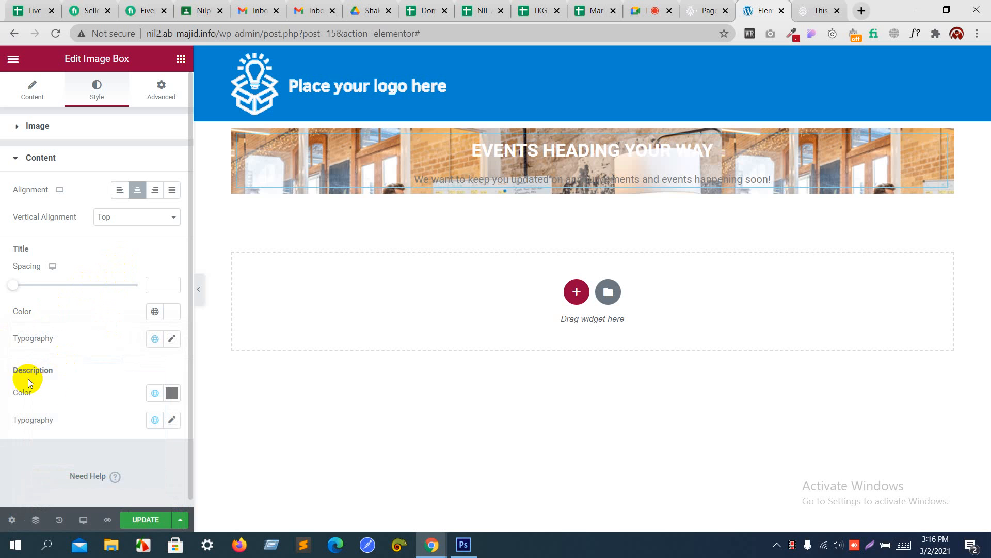
{"action": "left_click", "coordinate": [172, 393]}
{"action": "left_click_drag", "start_coordinate": [68, 286], "coordinate": [7, 200]}
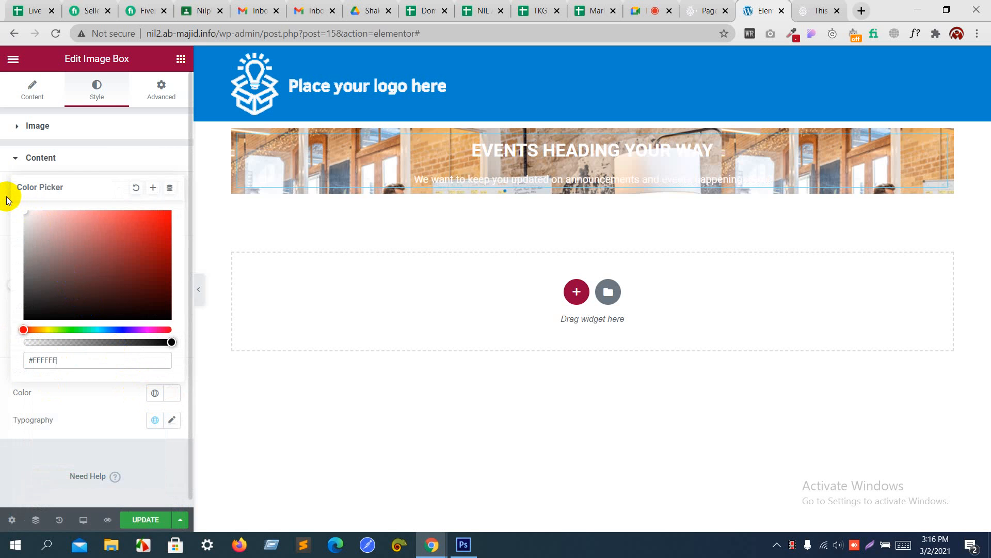
{"action": "left_click", "coordinate": [86, 408]}
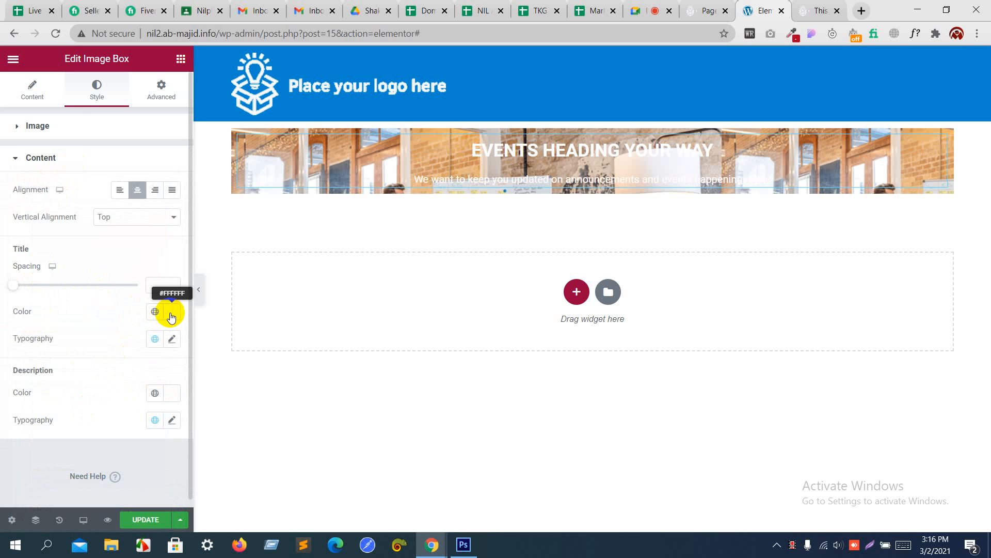
Step: Set the title font family to Helvetica, matching the mockup heading's font
{"action": "left_click", "coordinate": [172, 339]}
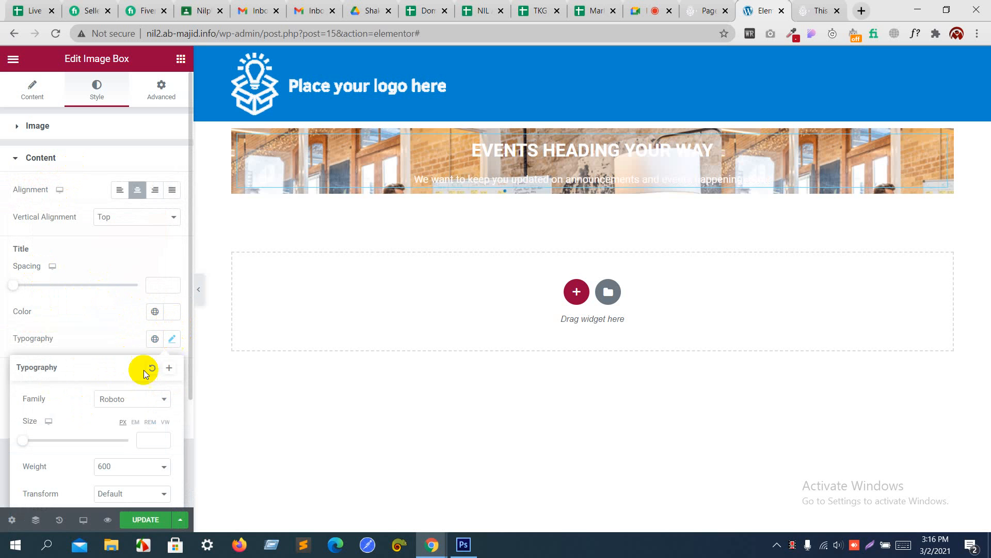
{"action": "scroll", "coordinate": [130, 364], "scroll_direction": "down", "scroll_amount": 3}
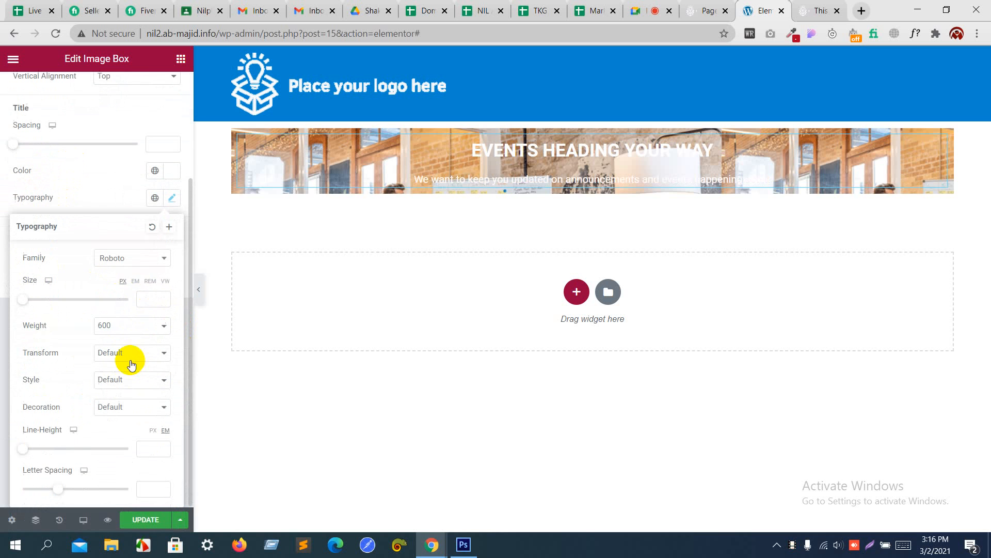
{"action": "left_click", "coordinate": [129, 263]}
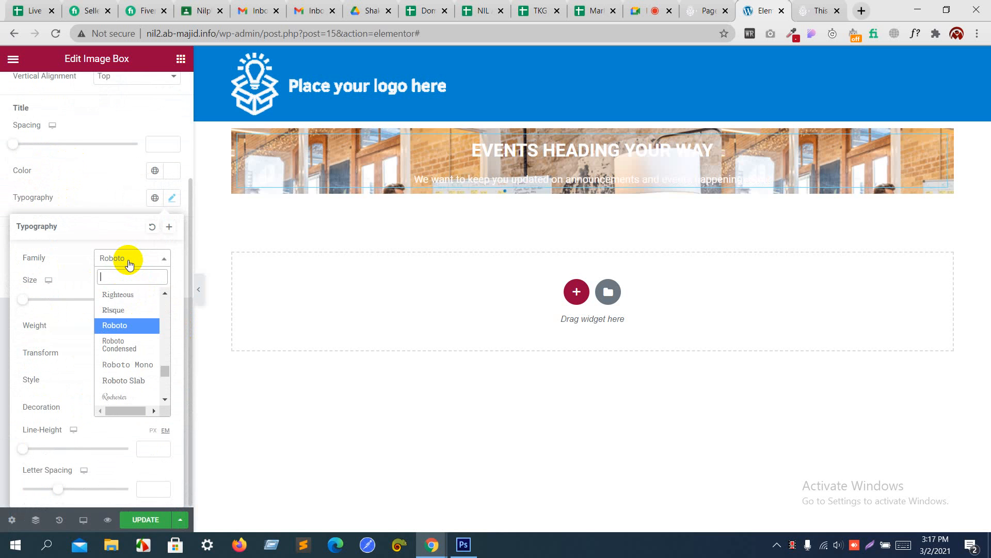
{"action": "type", "text": "hevel"}
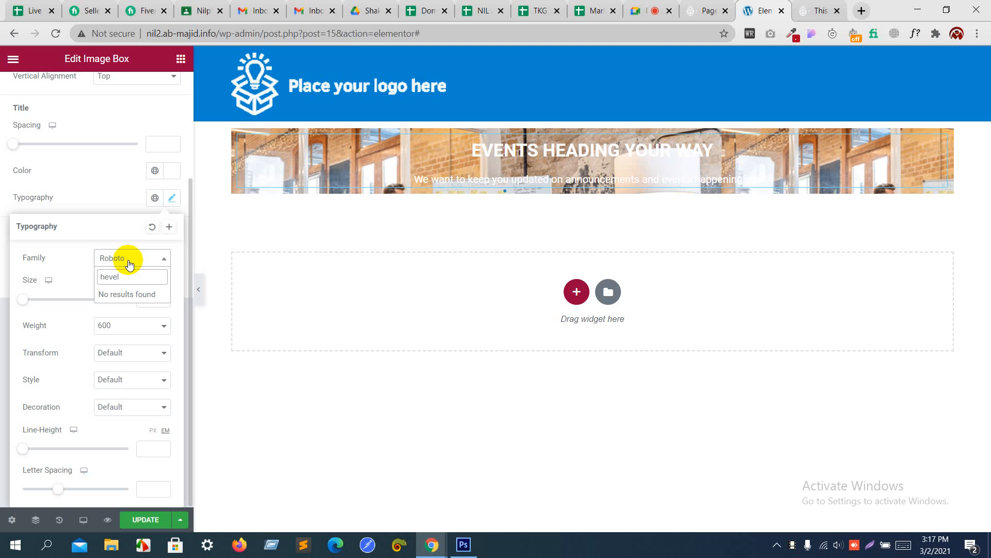
{"action": "key", "text": "alt+Tab"}
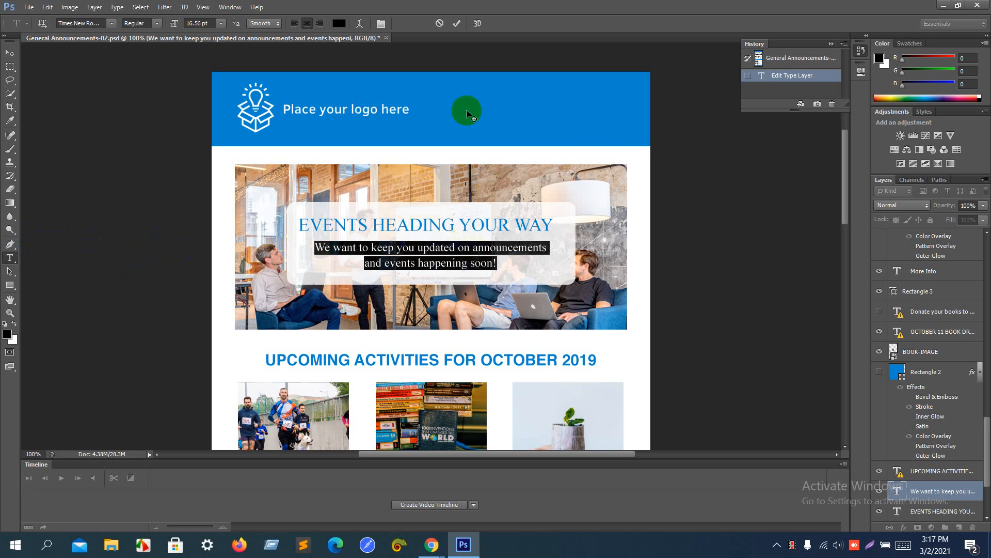
{"action": "left_click", "coordinate": [774, 60]}
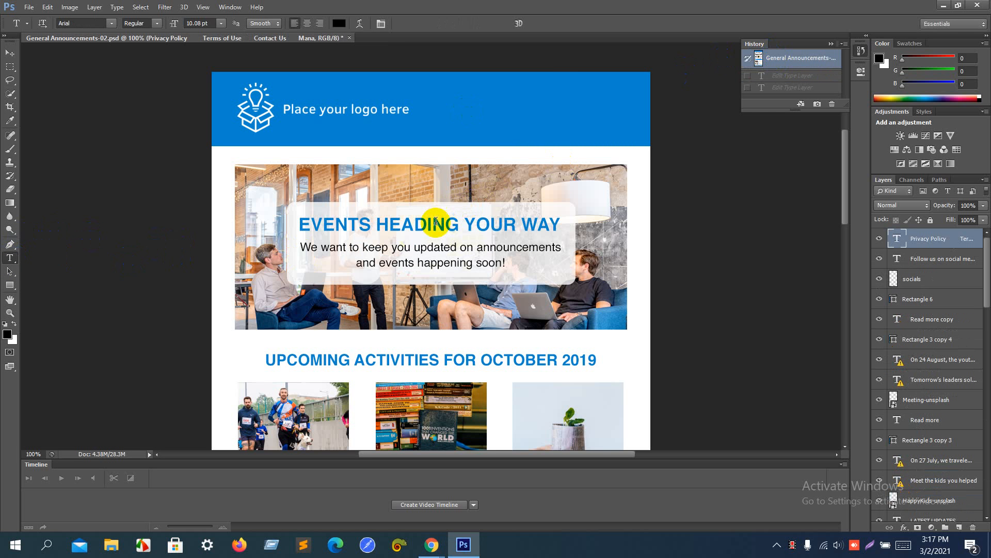
{"action": "left_click", "coordinate": [434, 223]}
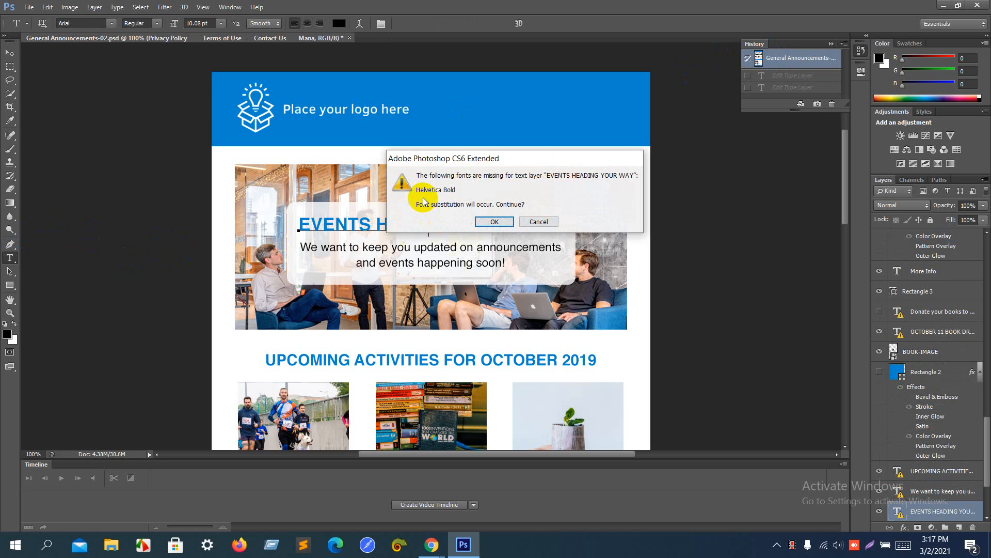
{"action": "key", "text": "alt+Tab"}
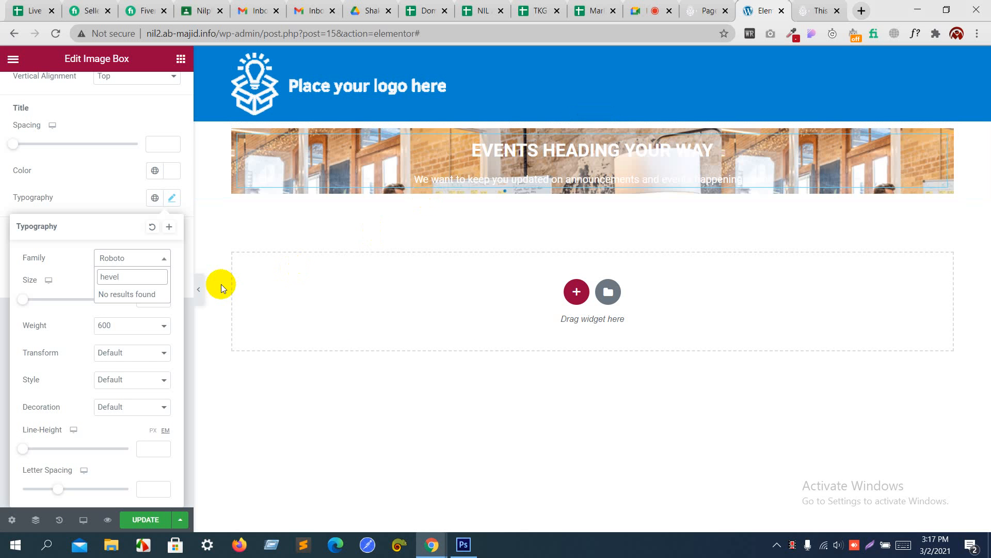
{"action": "key", "text": "BackSpace"}
{"action": "key", "text": "BackSpace"}
{"action": "key", "text": "BackSpace"}
{"action": "type", "text": "l"}
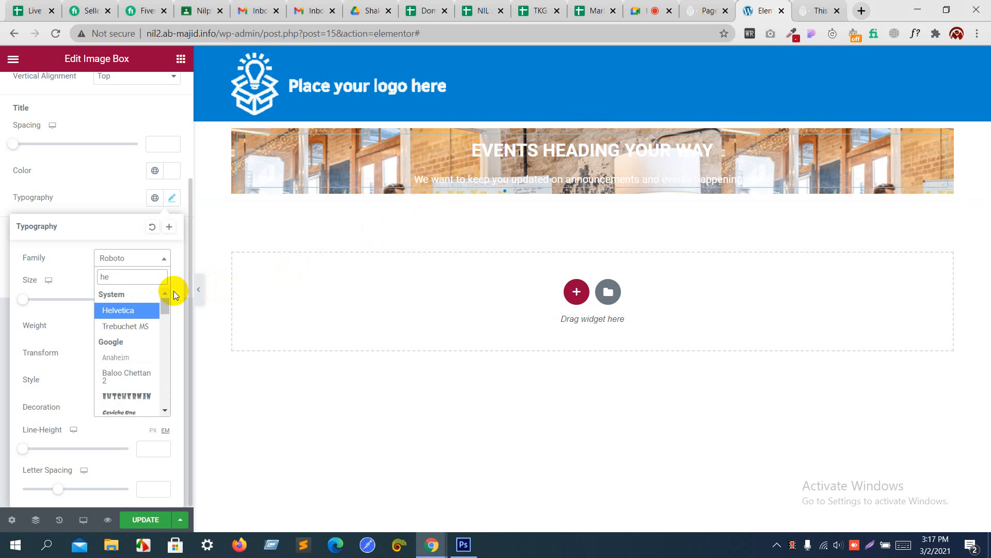
{"action": "type", "text": "ve"}
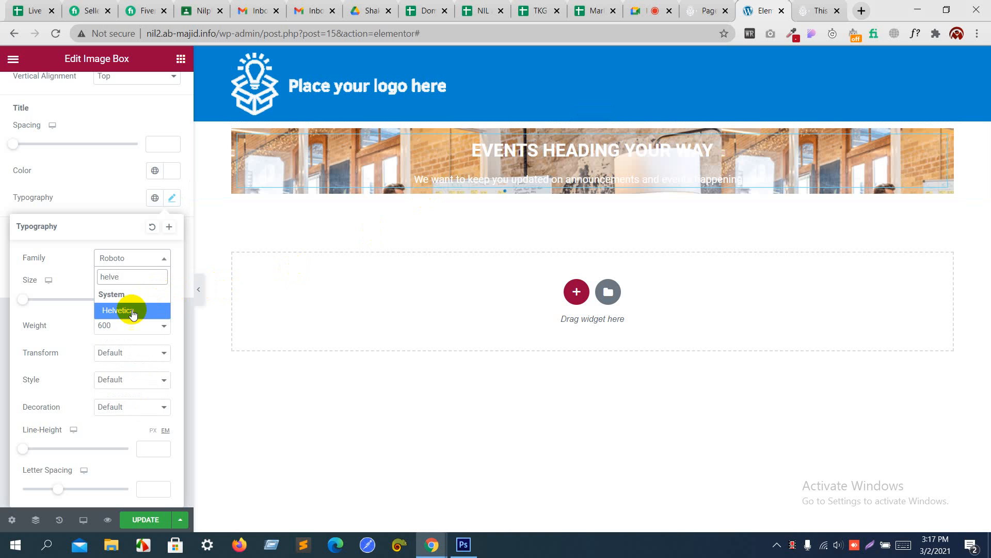
{"action": "left_click", "coordinate": [130, 311]}
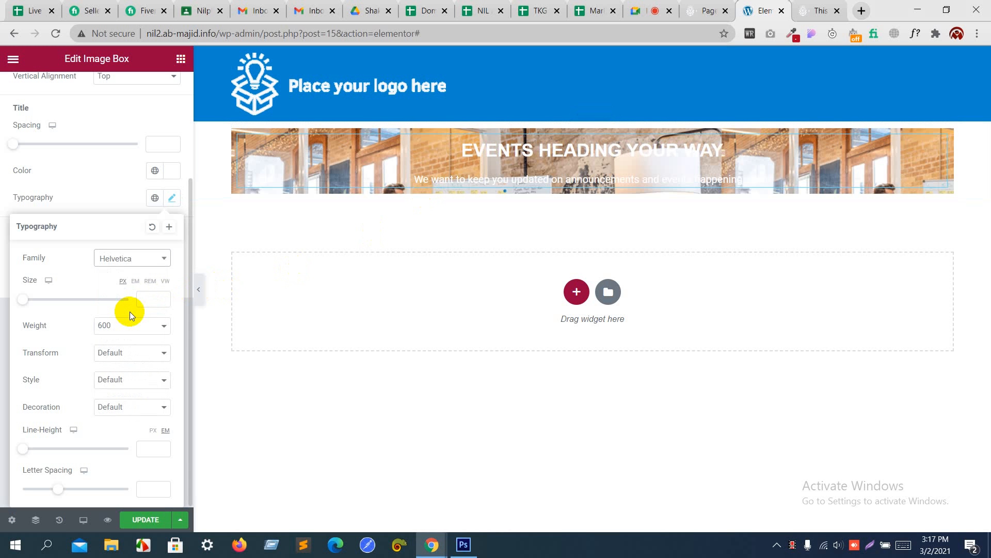
Step: Set the title font weight to 800 and size to 30
{"action": "left_click", "coordinate": [136, 325]}
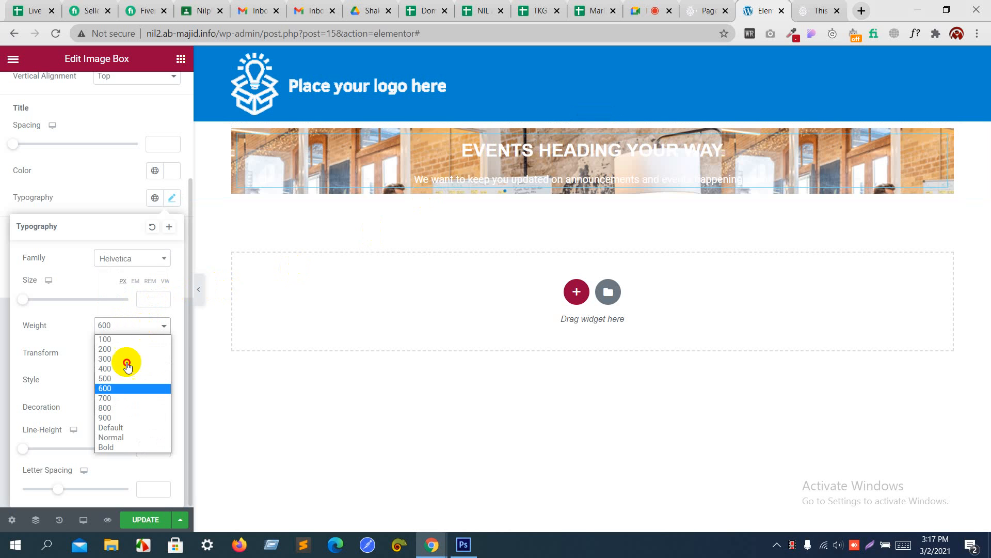
{"action": "left_click", "coordinate": [118, 408]}
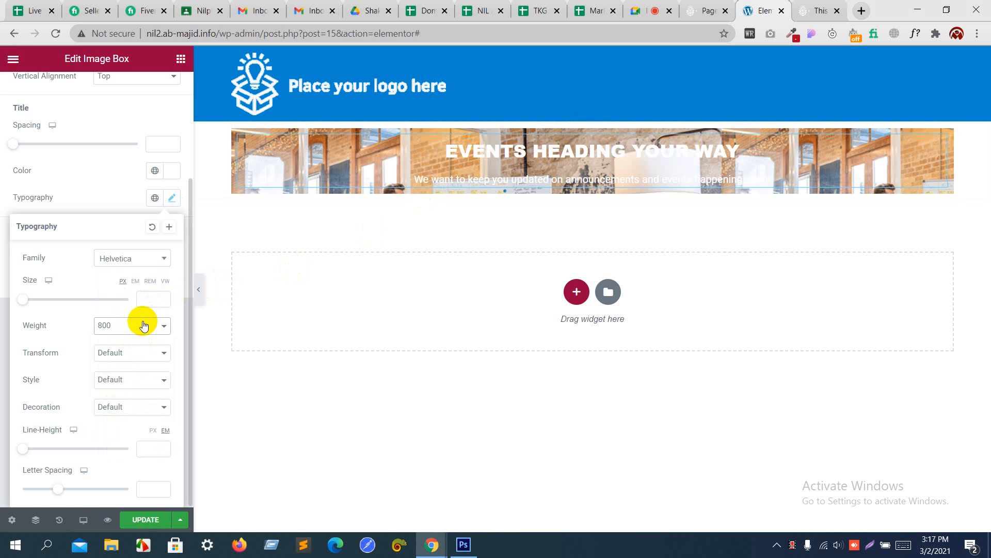
{"action": "key", "text": "alt+Tab"}
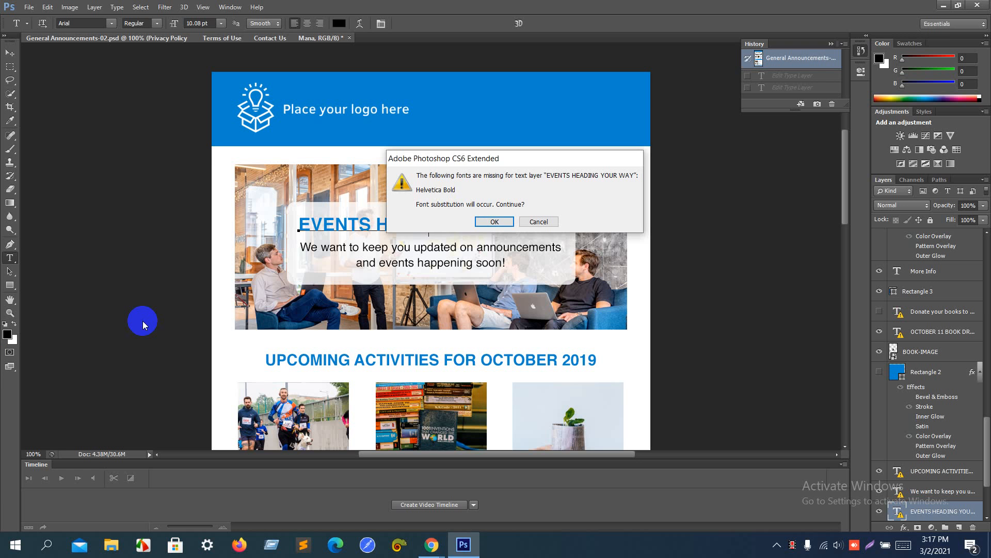
{"action": "key", "text": "alt+Tab"}
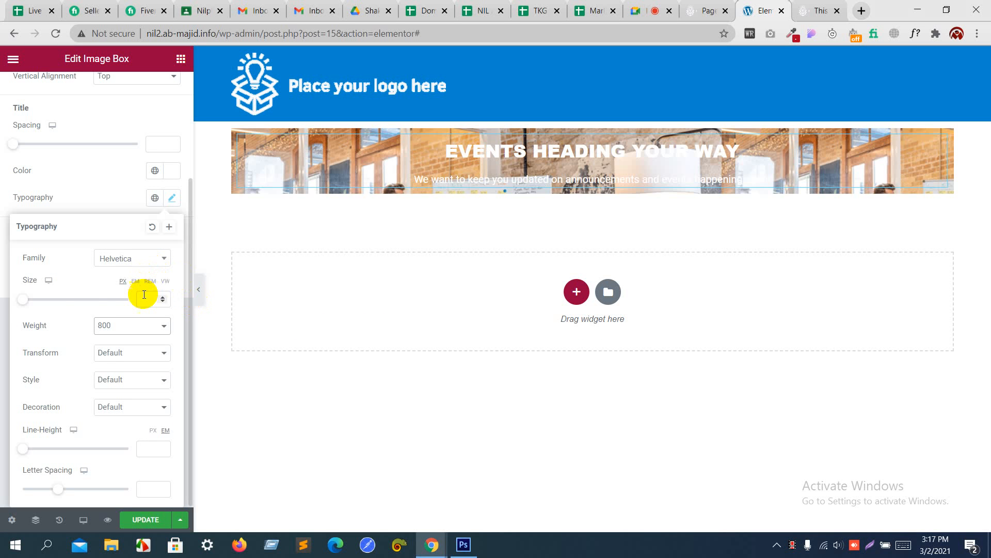
{"action": "left_click_drag", "start_coordinate": [22, 299], "coordinate": [36, 304]}
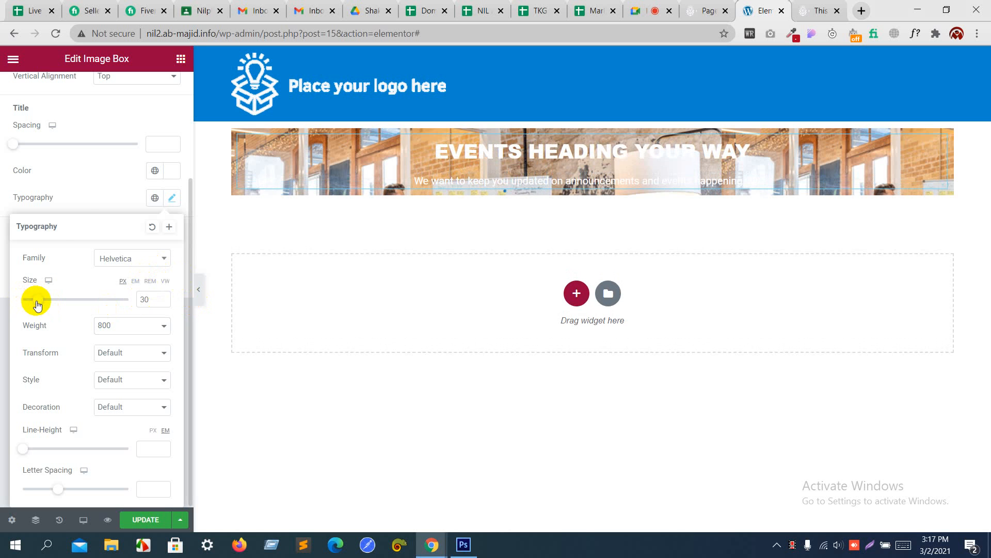
{"action": "left_click", "coordinate": [78, 210]}
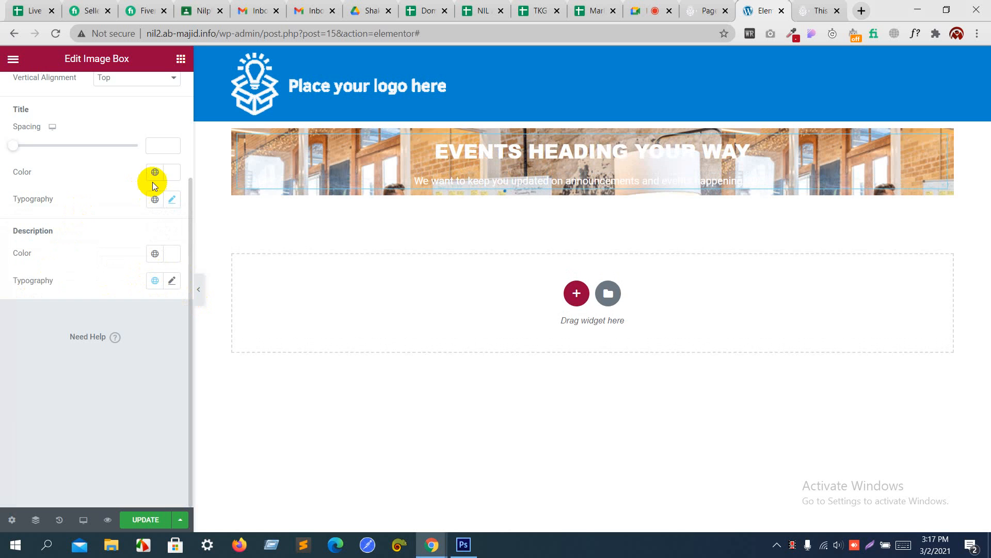
{"action": "key", "text": "alt+Tab"}
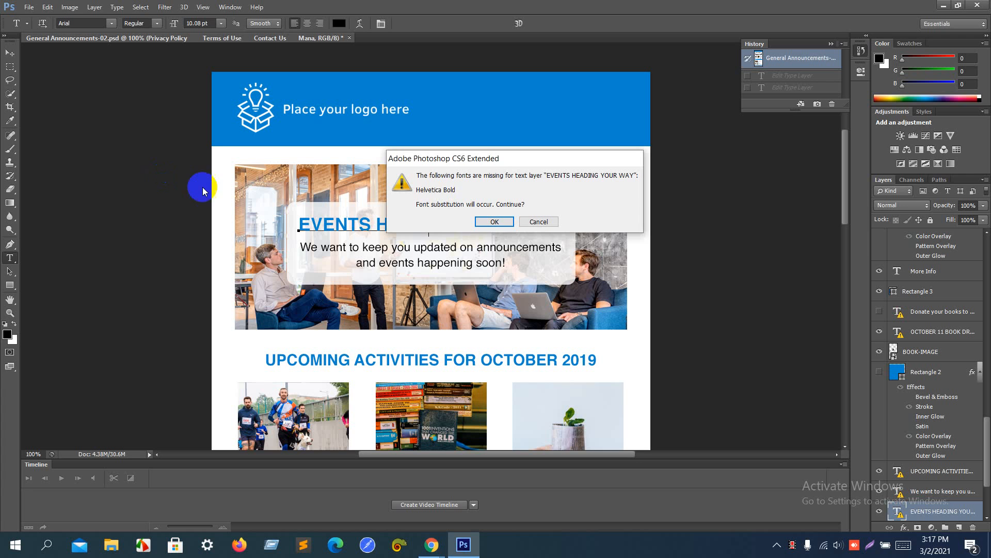
Step: Read the mockup heading's text colour, 0085cf, from Photoshop's Color Picker
{"action": "left_click", "coordinate": [539, 221]}
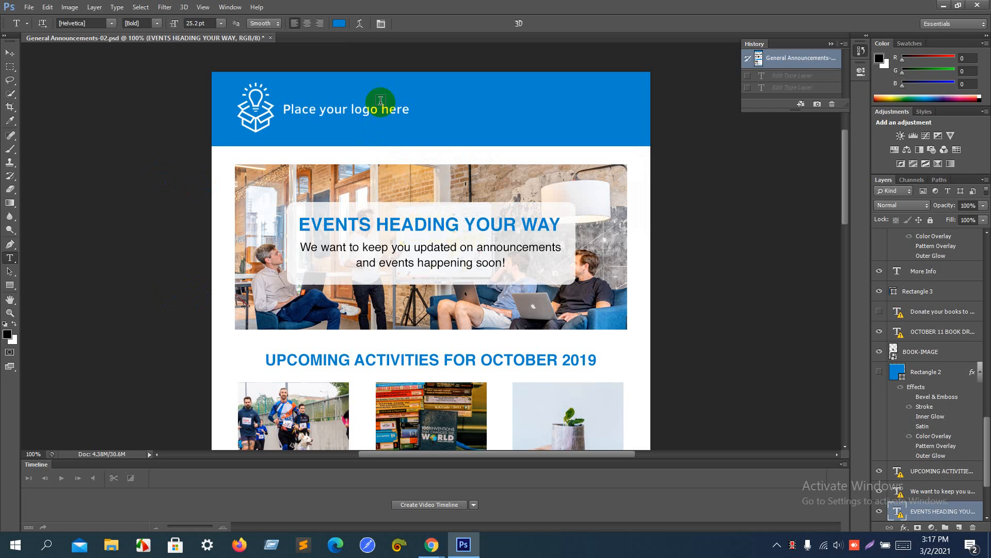
{"action": "left_click", "coordinate": [339, 23]}
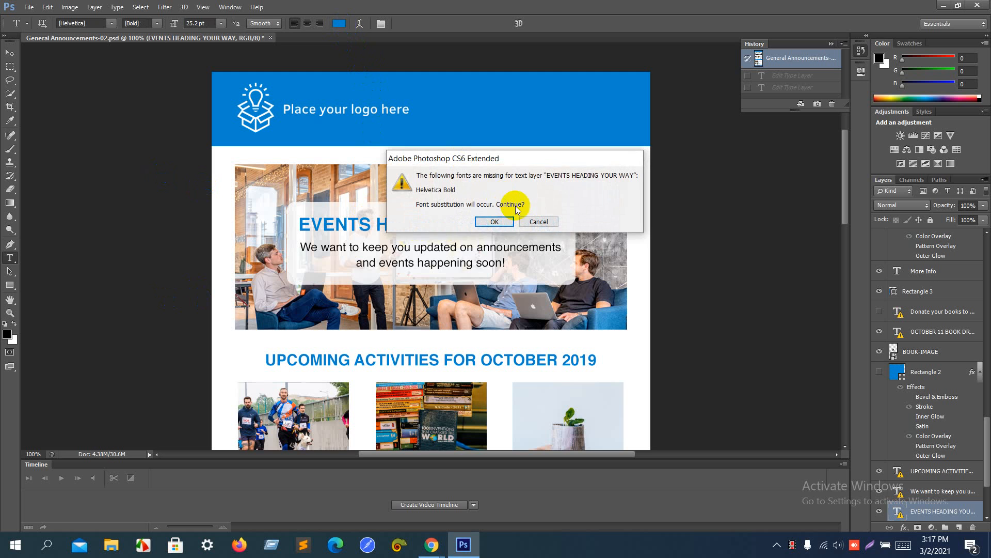
{"action": "left_click", "coordinate": [509, 222]}
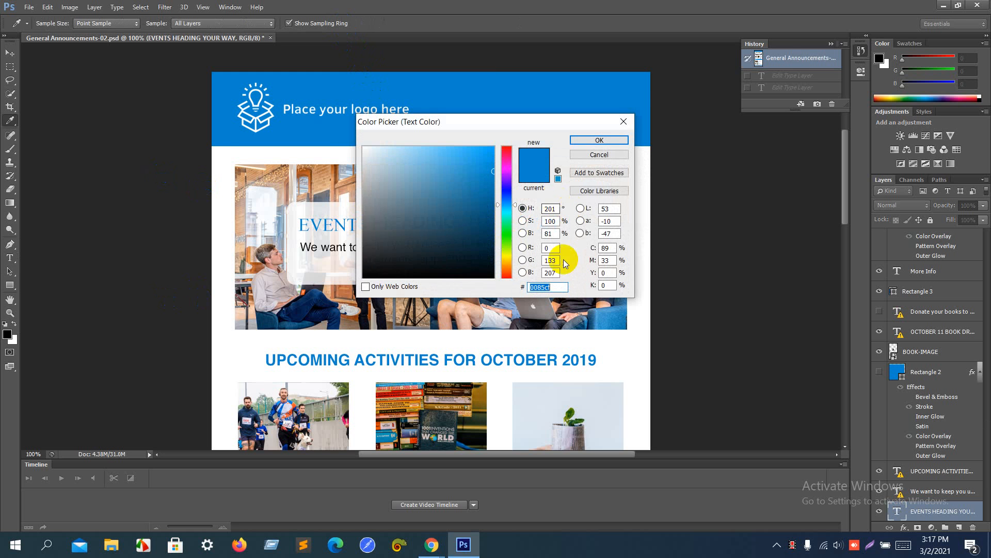
{"action": "key", "text": "alt+Tab"}
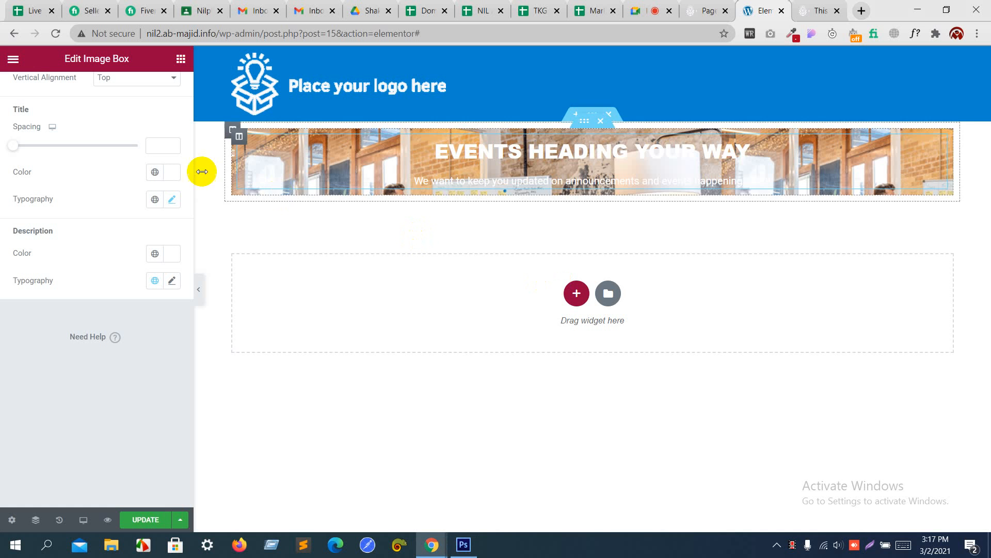
Step: Set the Image Box title colour to the mockup blue 0085cf
{"action": "left_click", "coordinate": [180, 171]}
{"action": "left_click", "coordinate": [170, 172]}
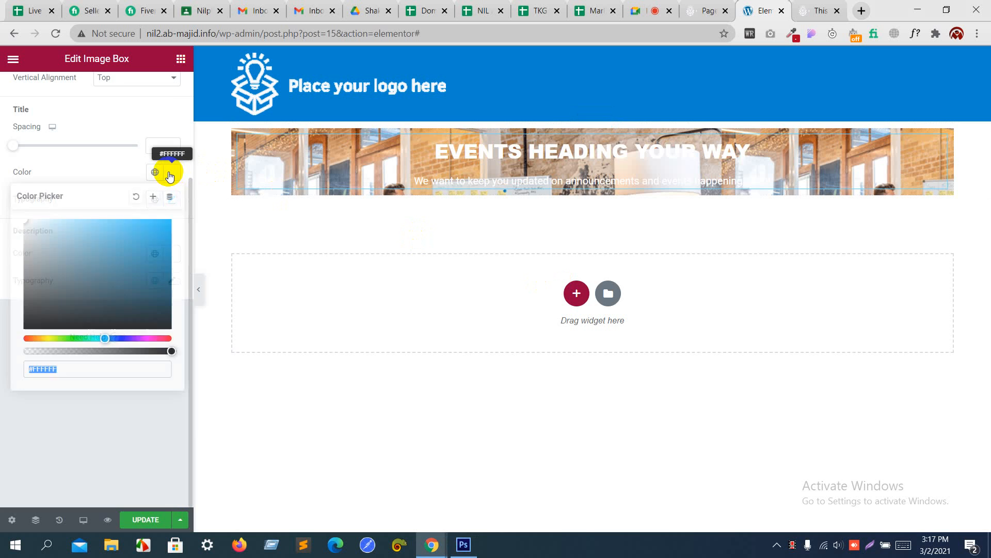
{"action": "type", "text": "0085cf"}
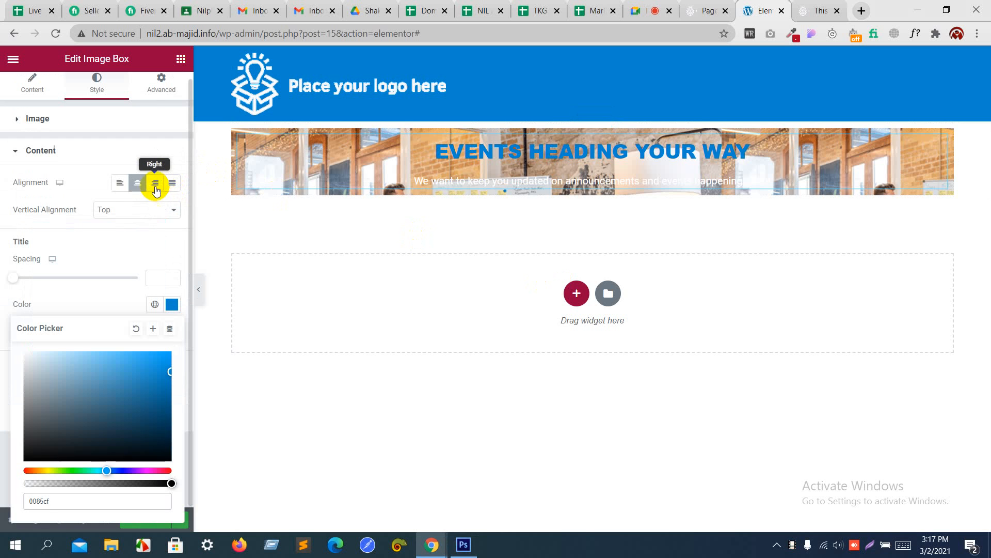
{"action": "left_click", "coordinate": [91, 174]}
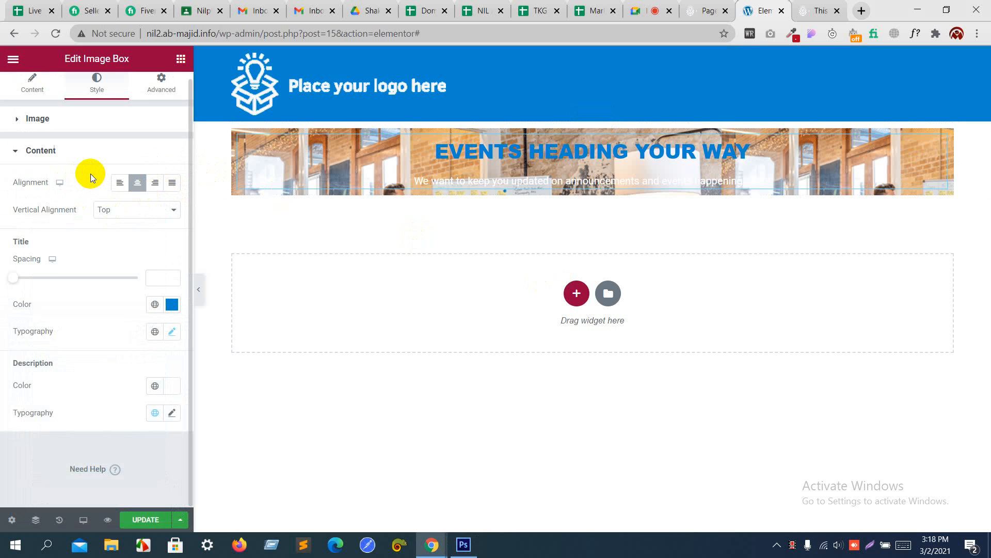
{"action": "key", "text": "alt+Tab"}
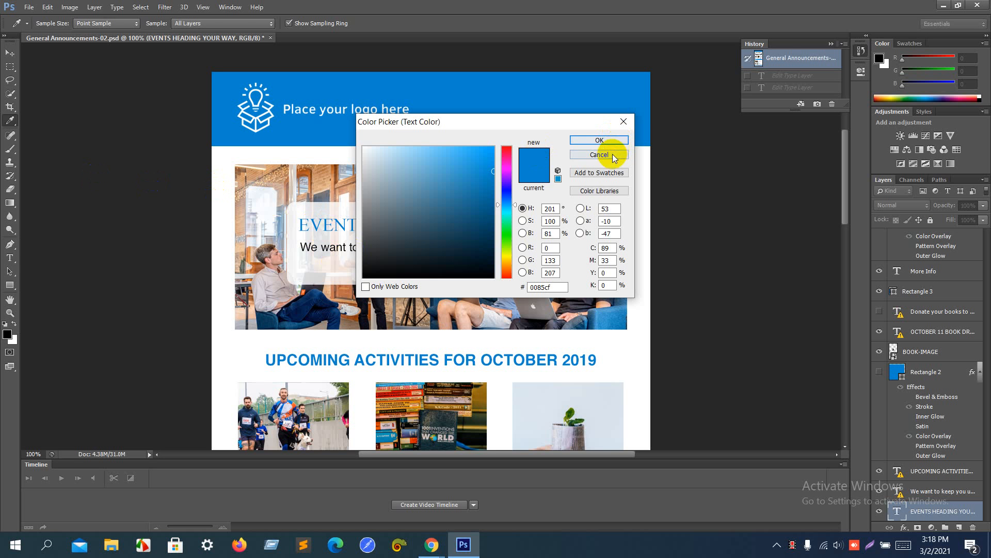
{"action": "left_click", "coordinate": [600, 141]}
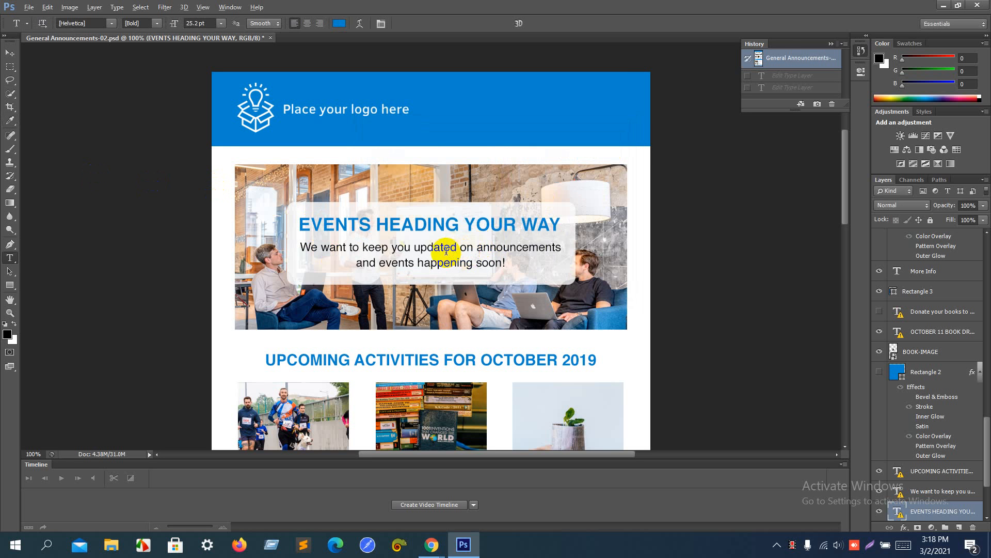
{"action": "key", "text": "alt+Tab"}
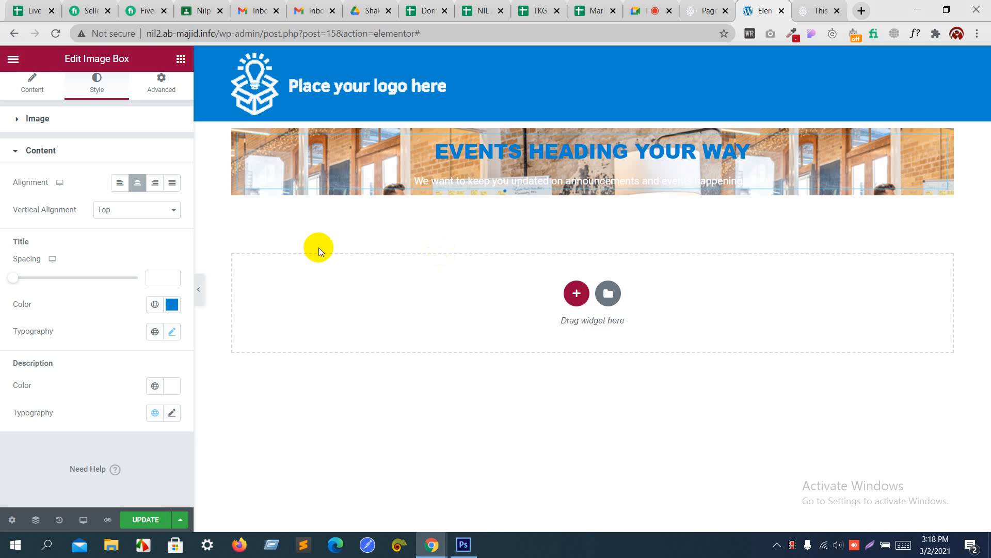
{"action": "left_click", "coordinate": [171, 304]}
{"action": "type", "text": "#000000"}
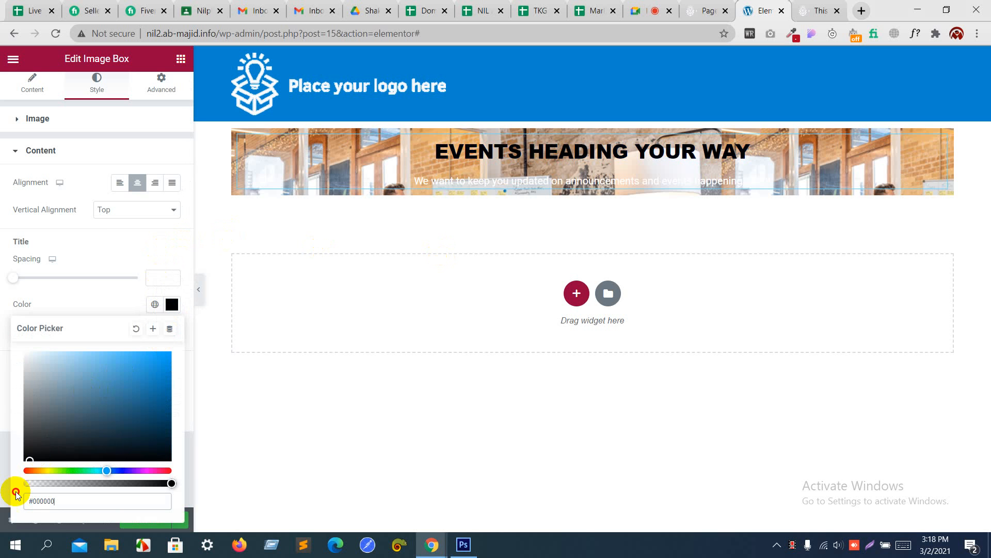
{"action": "left_click", "coordinate": [138, 328]}
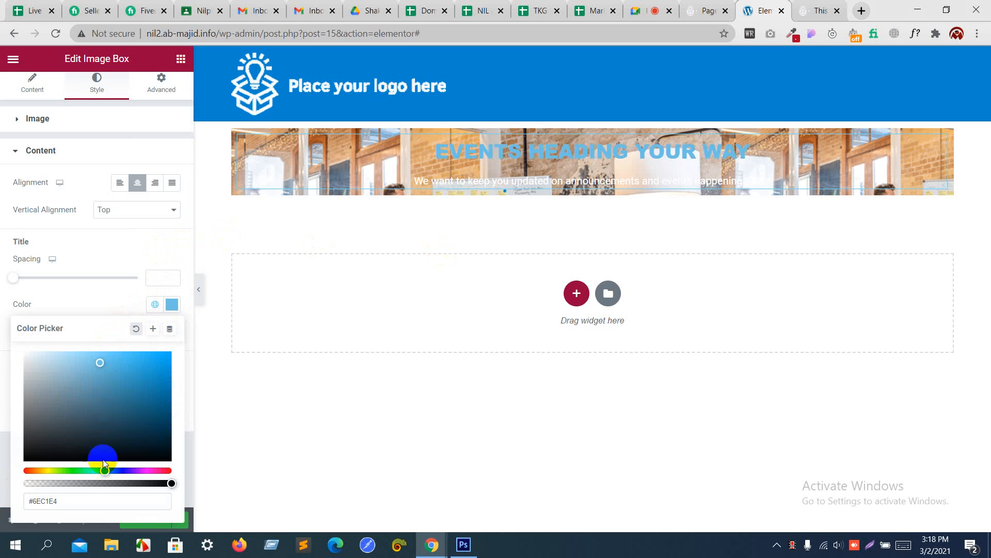
{"action": "left_click_drag", "start_coordinate": [78, 502], "coordinate": [2, 504]}
{"action": "type", "text": "0085cf"}
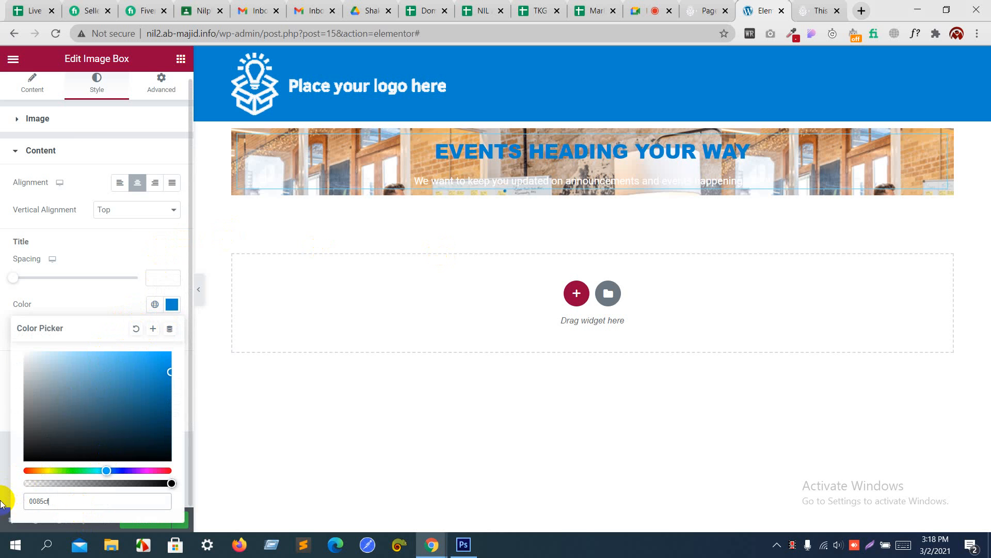
{"action": "left_click", "coordinate": [98, 305]}
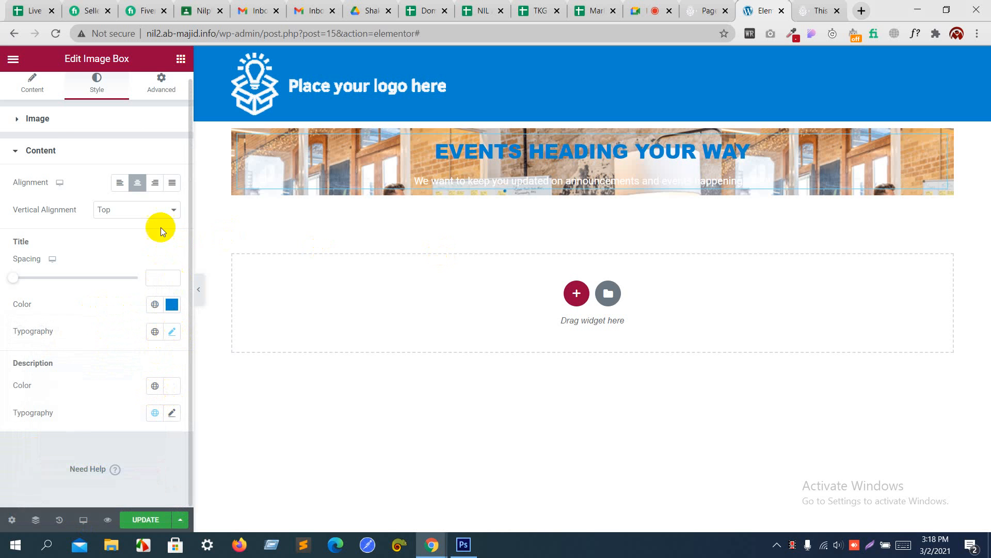
Step: Make the description text near-black #090909
{"action": "left_click", "coordinate": [172, 392]}
{"action": "left_click", "coordinate": [56, 290]}
{"action": "left_click_drag", "start_coordinate": [56, 290], "coordinate": [17, 310]}
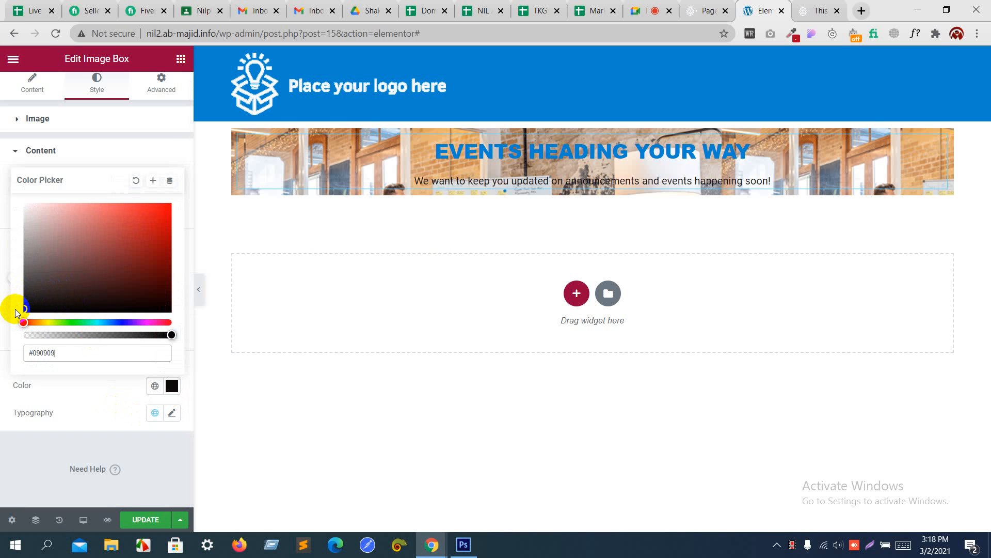
{"action": "key", "text": "alt+Tab"}
{"action": "key", "text": "alt+Tab"}
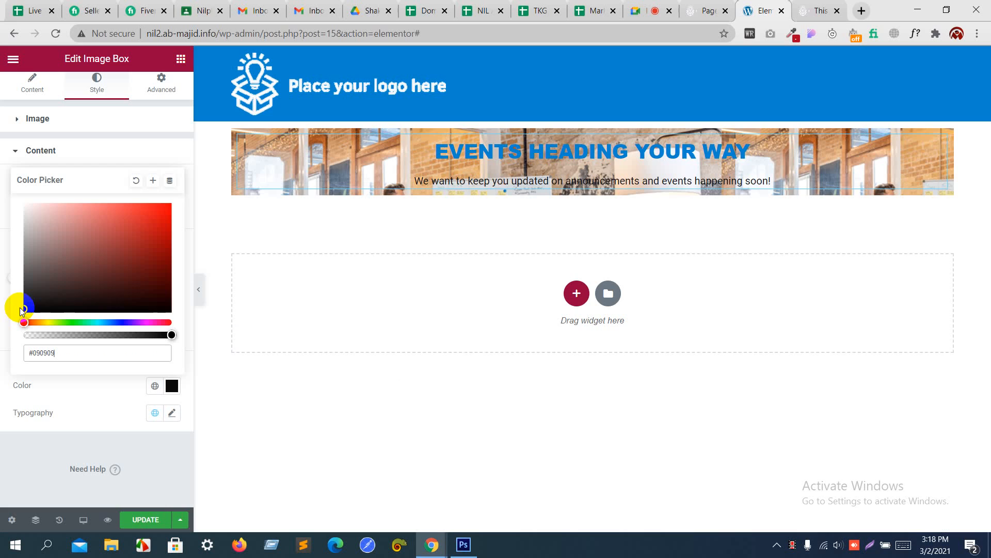
{"action": "left_click", "coordinate": [171, 414]}
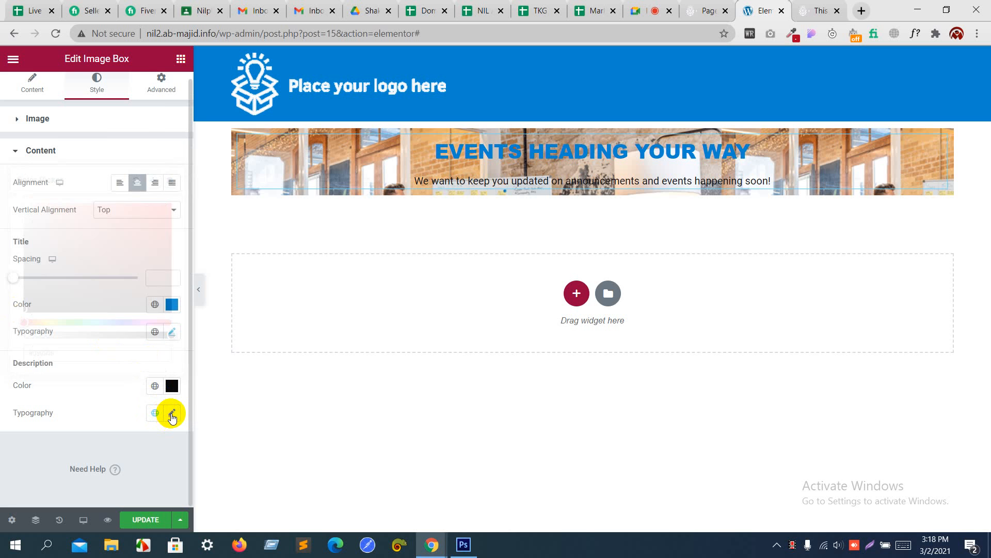
Step: Choose Helvetica as the description font family
{"action": "scroll", "coordinate": [136, 442], "scroll_direction": "down", "scroll_amount": 4}
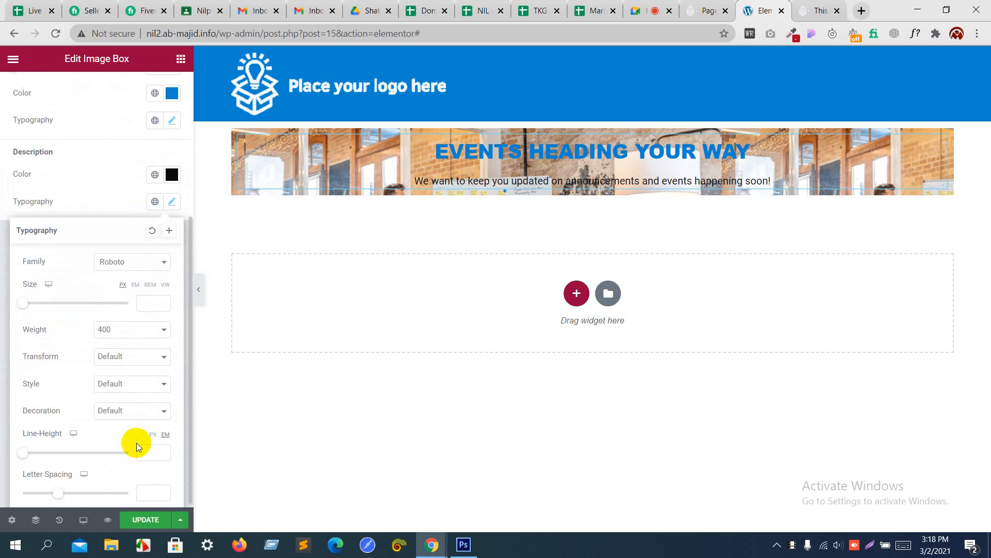
{"action": "left_click", "coordinate": [122, 261]}
{"action": "type", "text": "helve"}
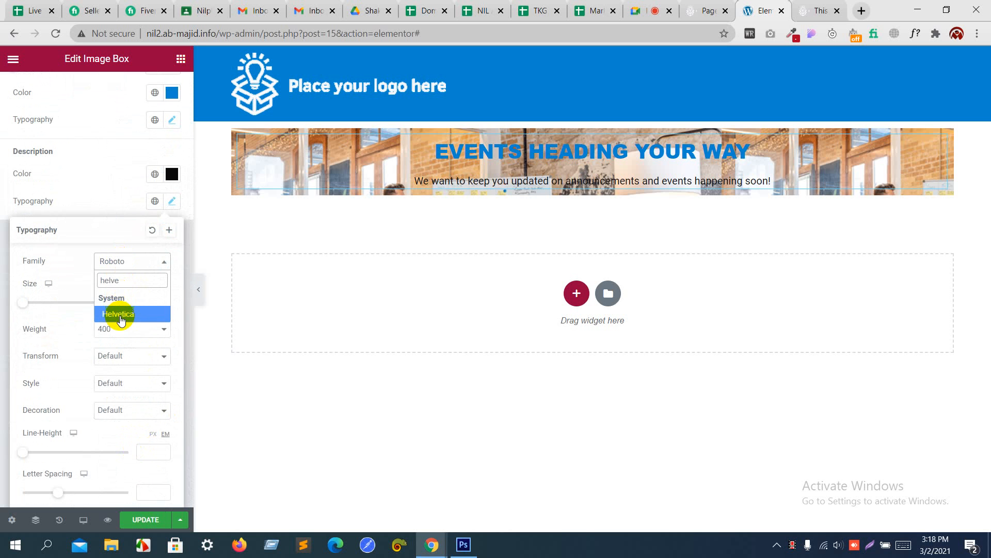
{"action": "left_click", "coordinate": [119, 315]}
{"action": "left_click", "coordinate": [122, 332]}
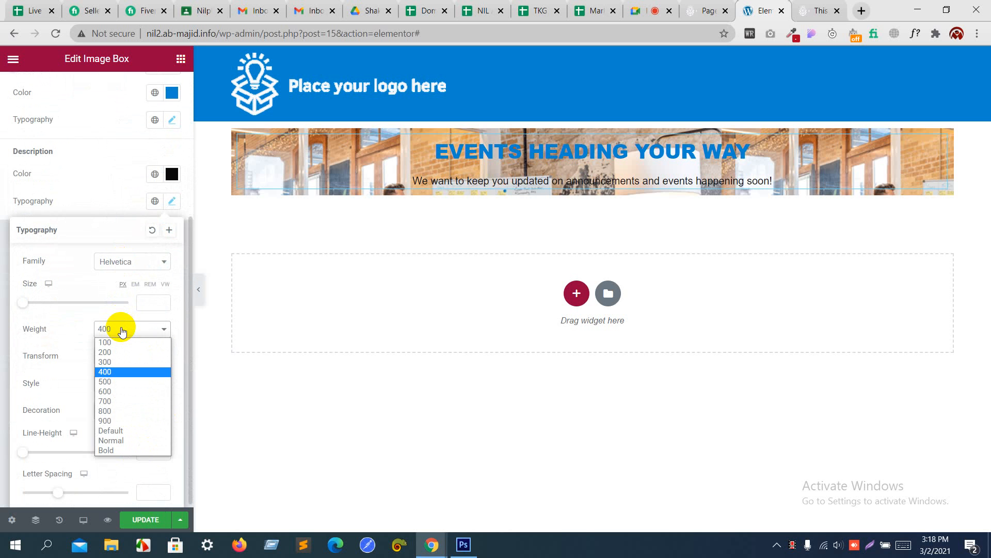
Step: Set the description font size to 17 px
{"action": "left_click", "coordinate": [150, 304]}
{"action": "type", "text": "11"}
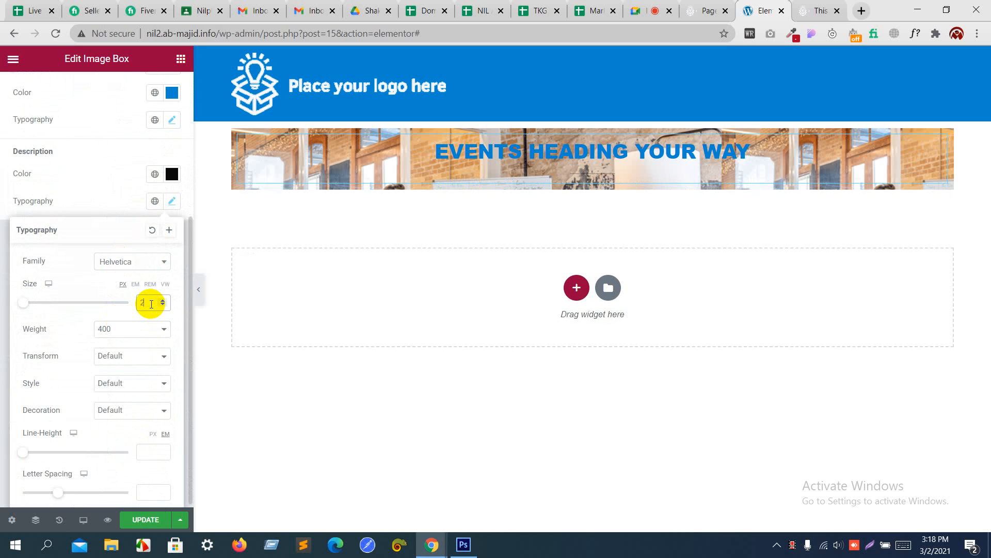
{"action": "key", "text": "Up"}
{"action": "key", "text": "Up"}
{"action": "key", "text": "Up"}
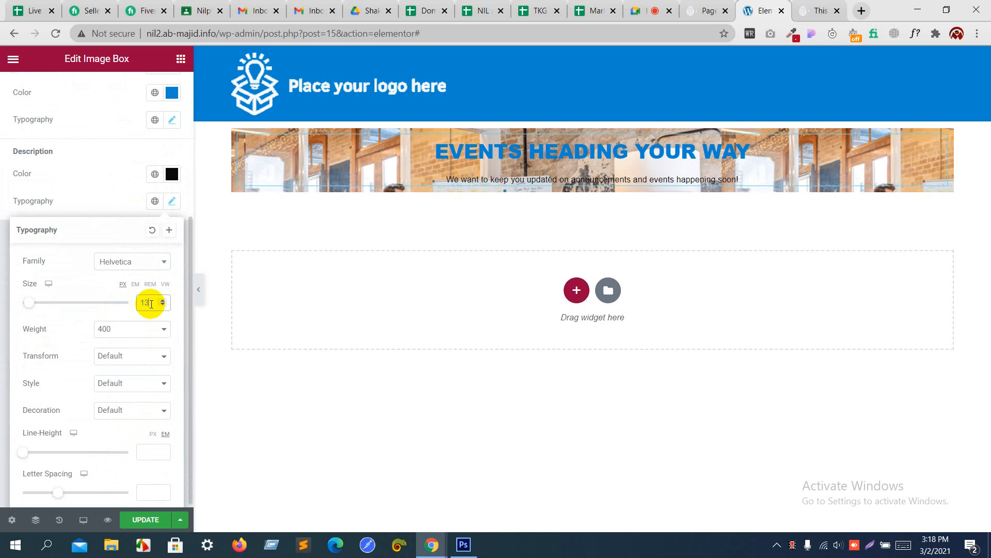
{"action": "key", "text": "Up"}
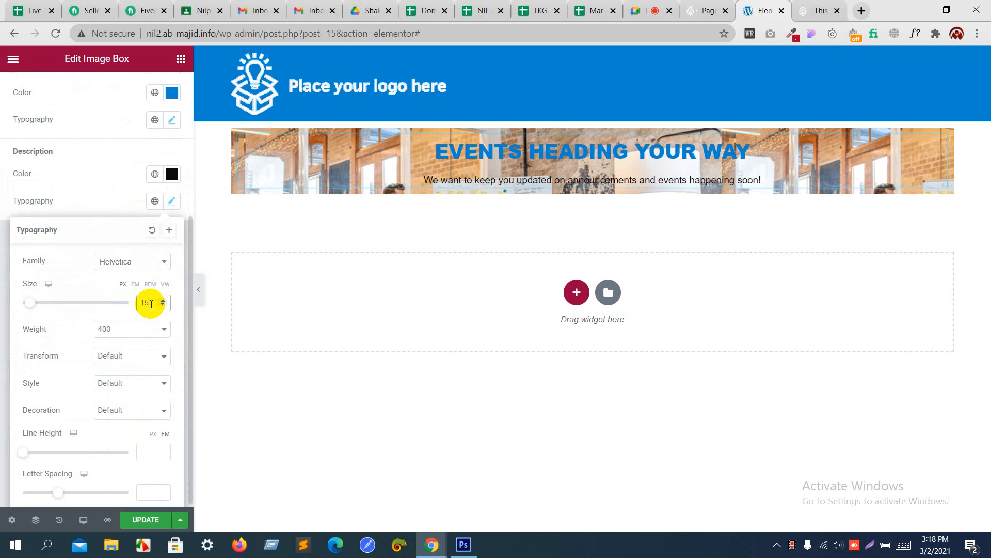
{"action": "key", "text": "Up"}
{"action": "key", "text": "Up"}
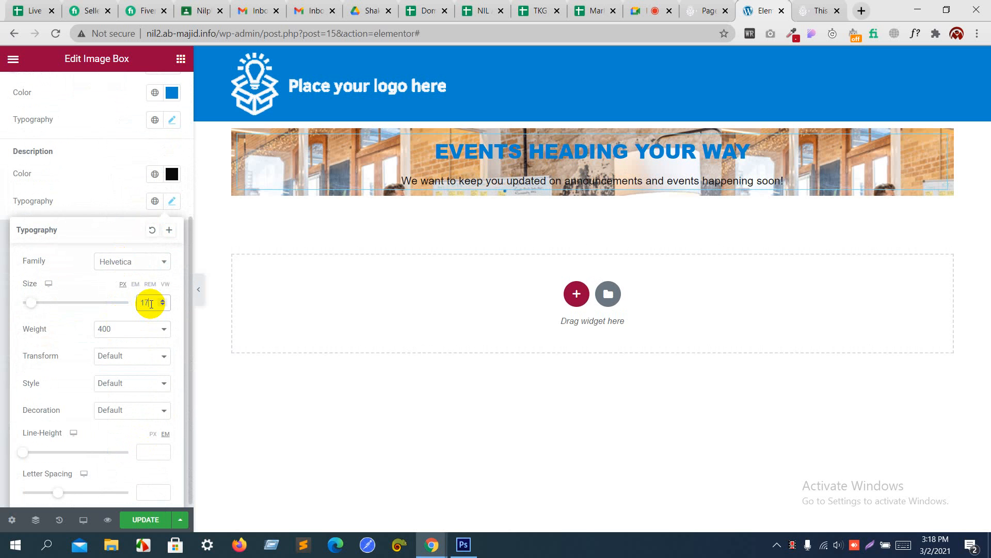
{"action": "key", "text": "Up"}
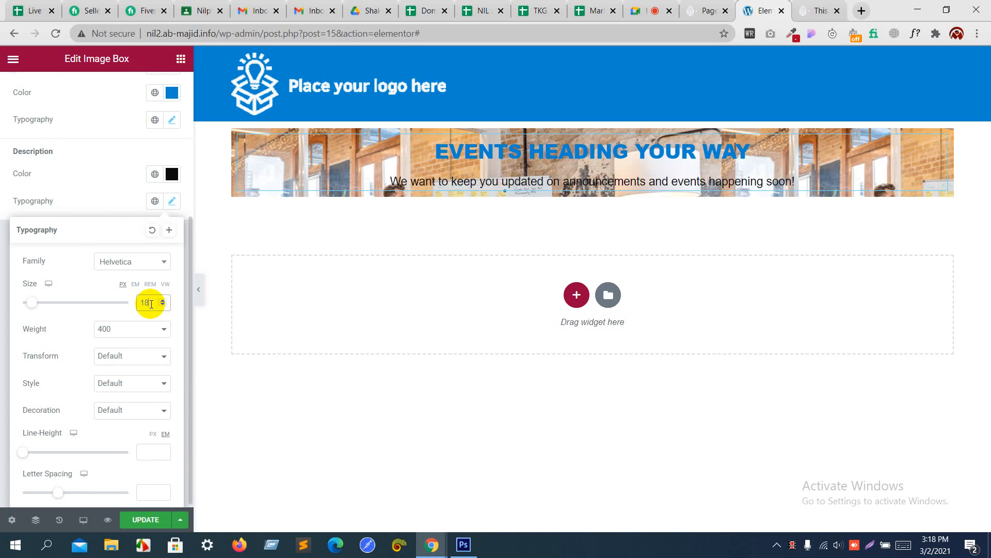
{"action": "key", "text": "Down"}
{"action": "left_click", "coordinate": [116, 188]}
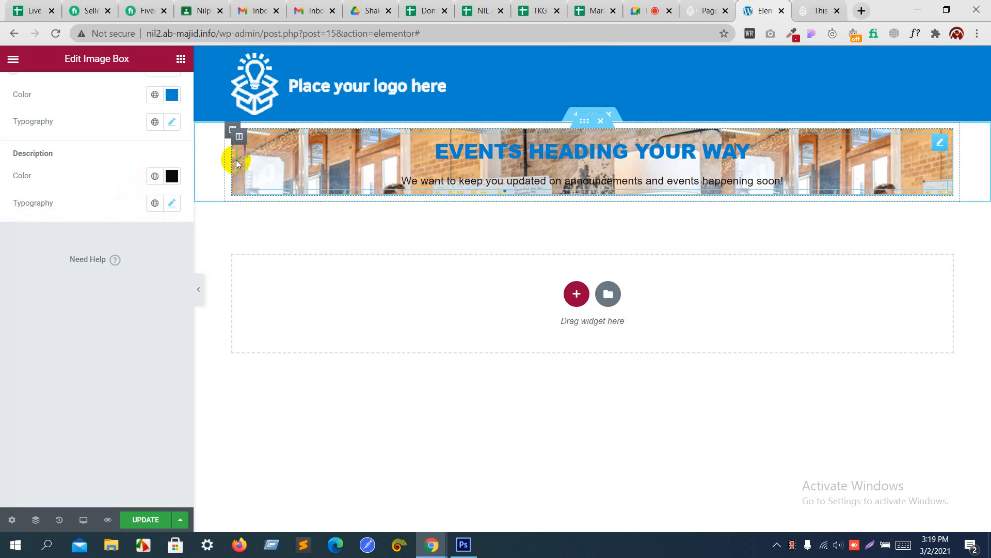
{"action": "scroll", "coordinate": [125, 244], "scroll_direction": "up", "scroll_amount": 3}
{"action": "scroll", "coordinate": [125, 244], "scroll_direction": "up", "scroll_amount": 2}
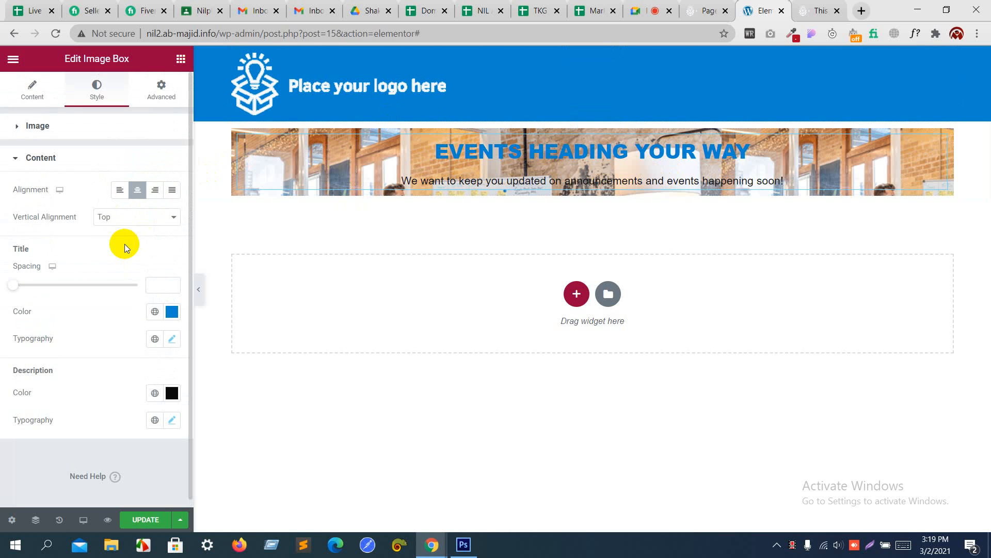
Step: Give the Image Box a semi-transparent white #FFFFFFD1 background colour
{"action": "key", "text": "alt+Tab"}
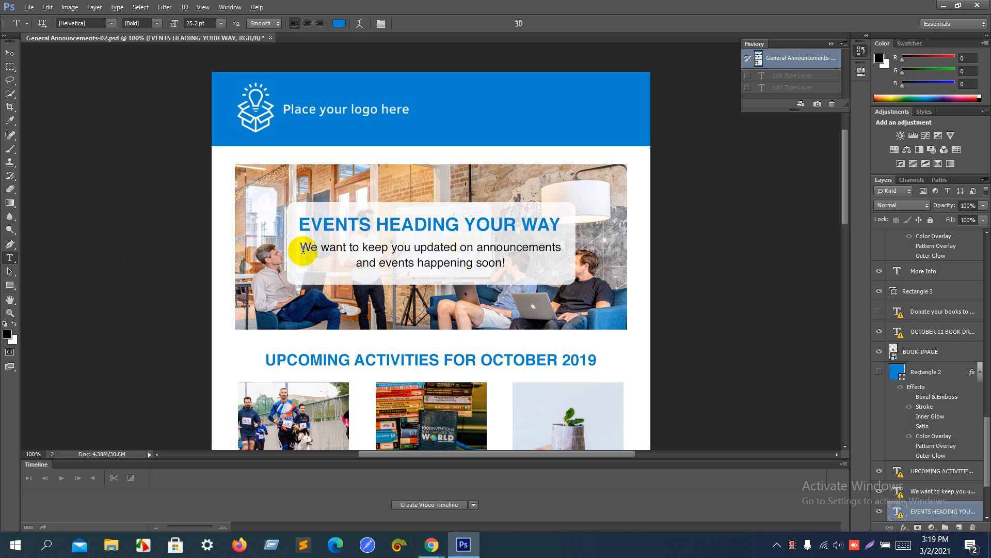
{"action": "key", "text": "alt+Tab"}
{"action": "left_click", "coordinate": [163, 96]}
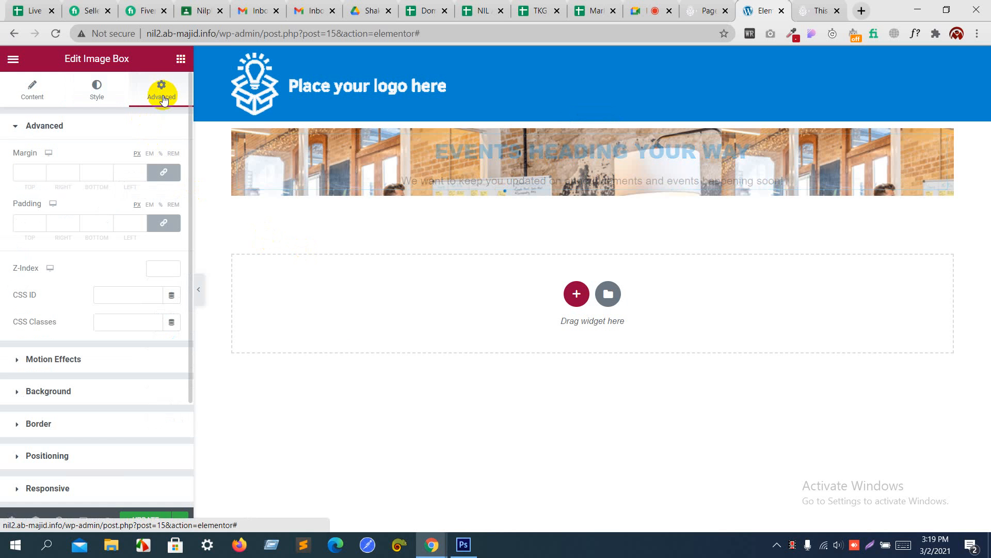
{"action": "left_click", "coordinate": [99, 136]}
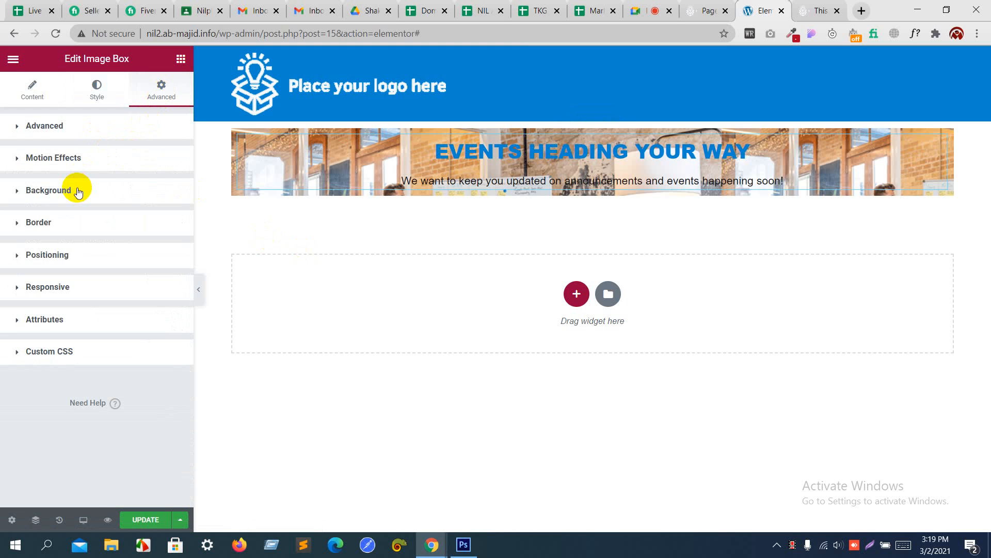
{"action": "left_click", "coordinate": [77, 191]}
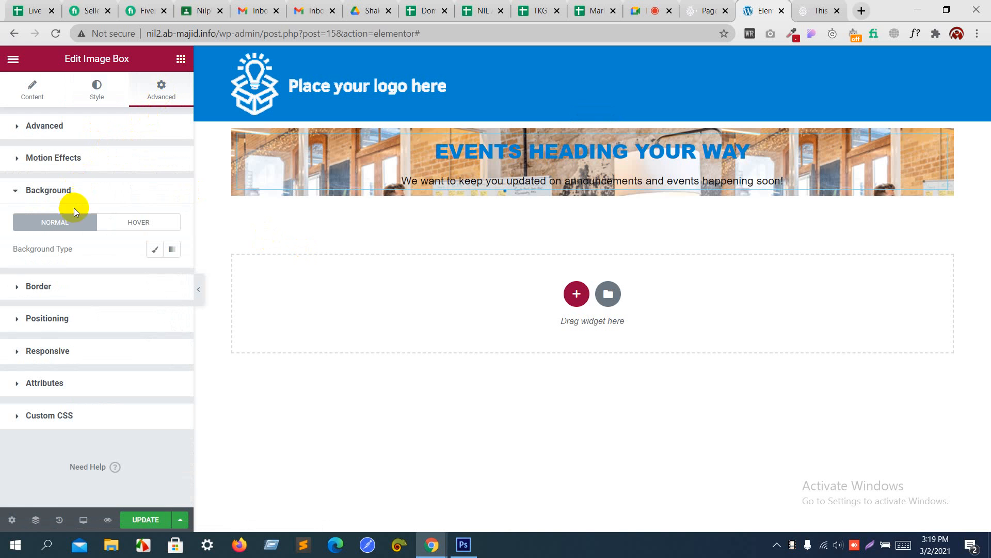
{"action": "left_click", "coordinate": [157, 252]}
{"action": "left_click", "coordinate": [173, 276]}
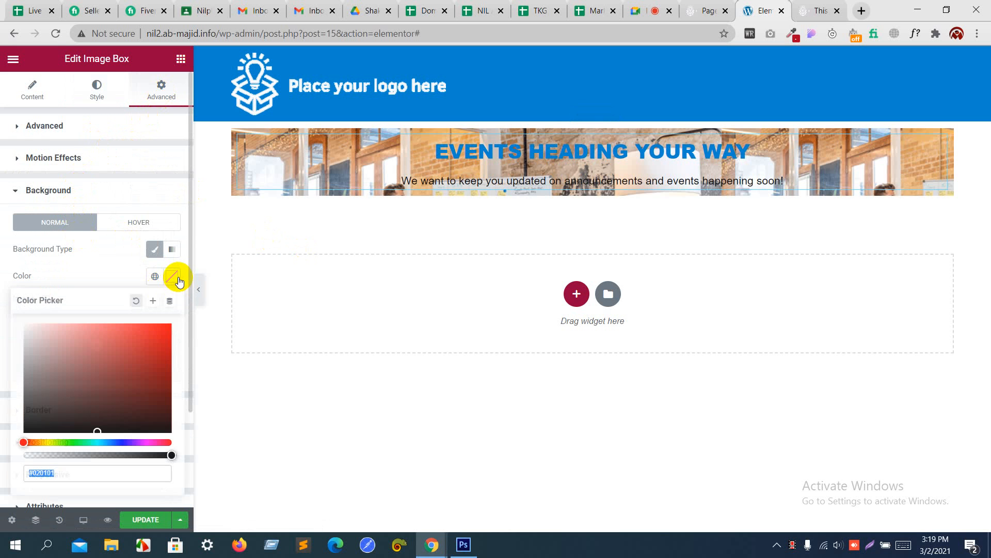
{"action": "type", "text": "#FFFFFF"}
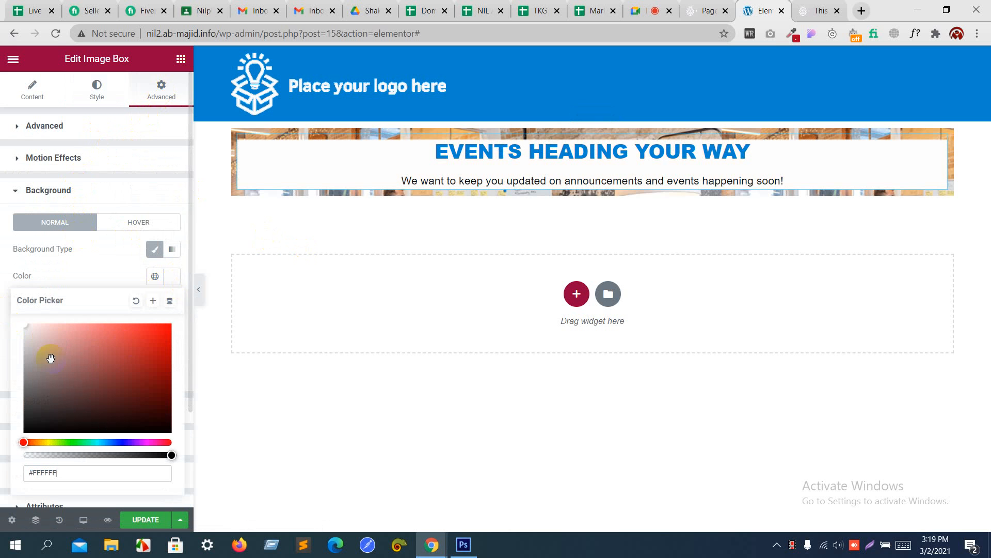
{"action": "left_click_drag", "start_coordinate": [171, 455], "coordinate": [145, 455]}
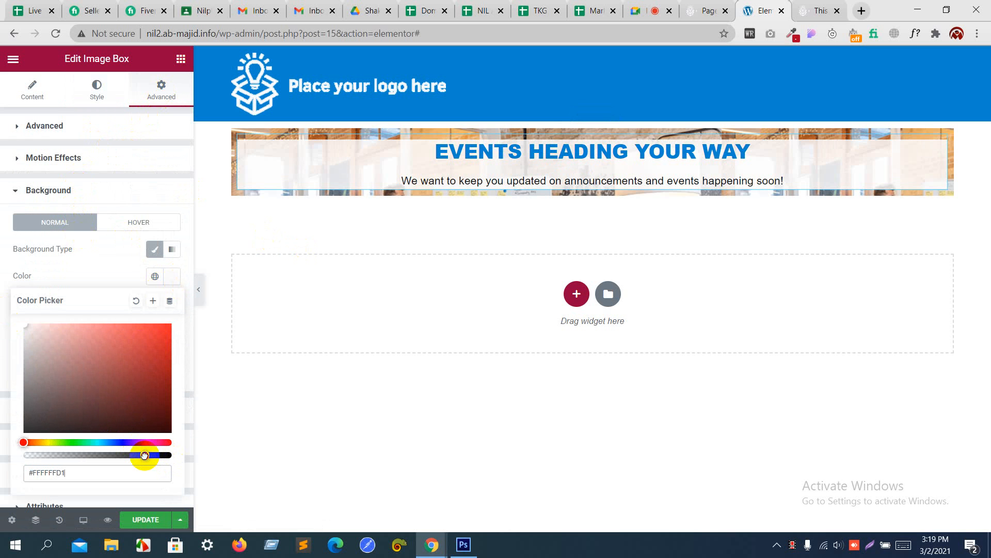
{"action": "left_click", "coordinate": [116, 274]}
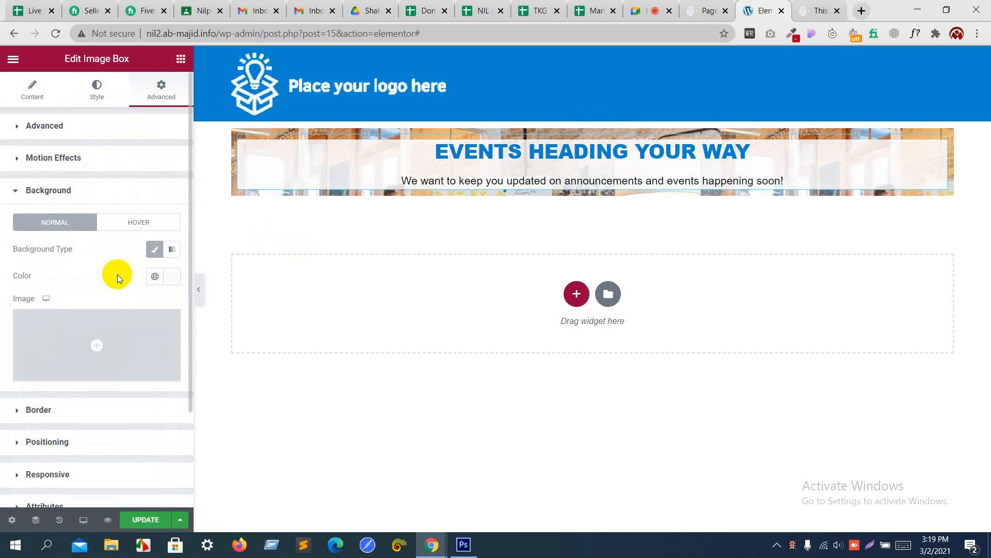
Step: Round the box's corners with a 10 px border radius
{"action": "scroll", "coordinate": [118, 275], "scroll_direction": "down", "scroll_amount": 1}
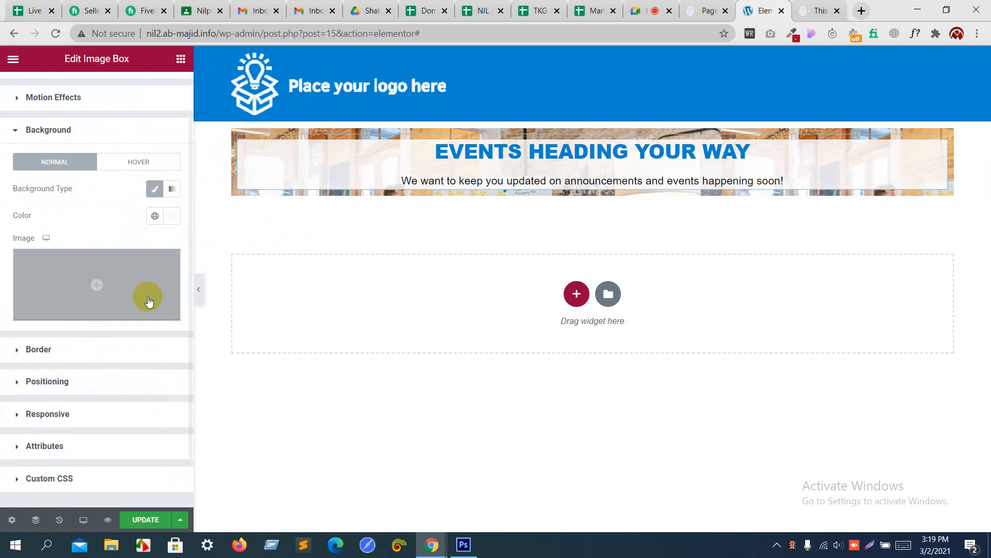
{"action": "left_click", "coordinate": [114, 349]}
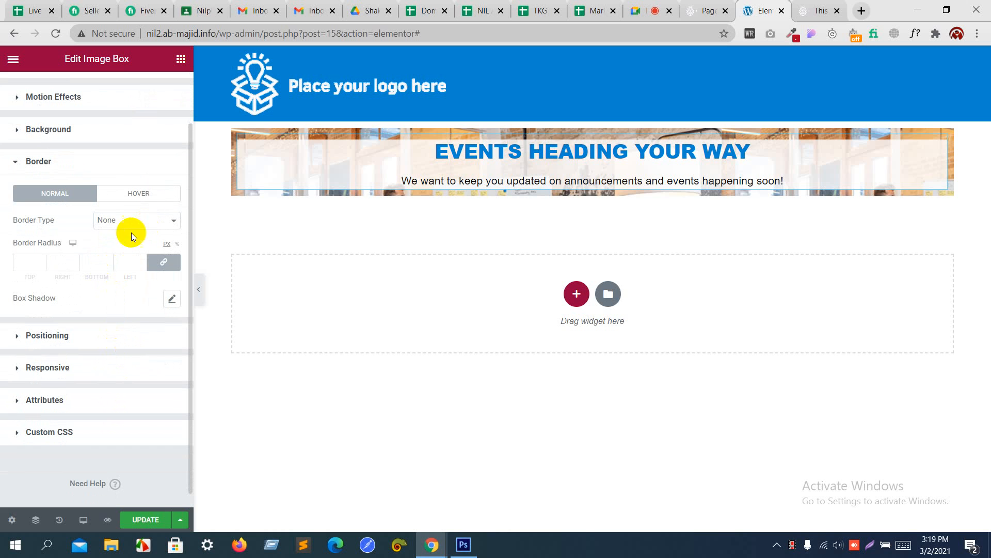
{"action": "triple_click", "coordinate": [42, 260]}
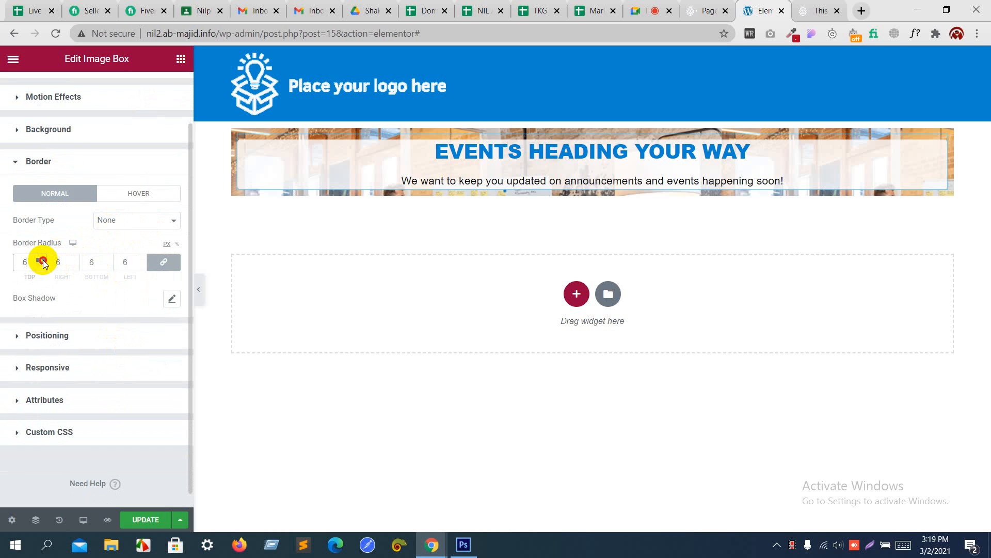
{"action": "triple_click", "coordinate": [42, 261]}
{"action": "left_click", "coordinate": [42, 260]}
{"action": "triple_click", "coordinate": [42, 264]}
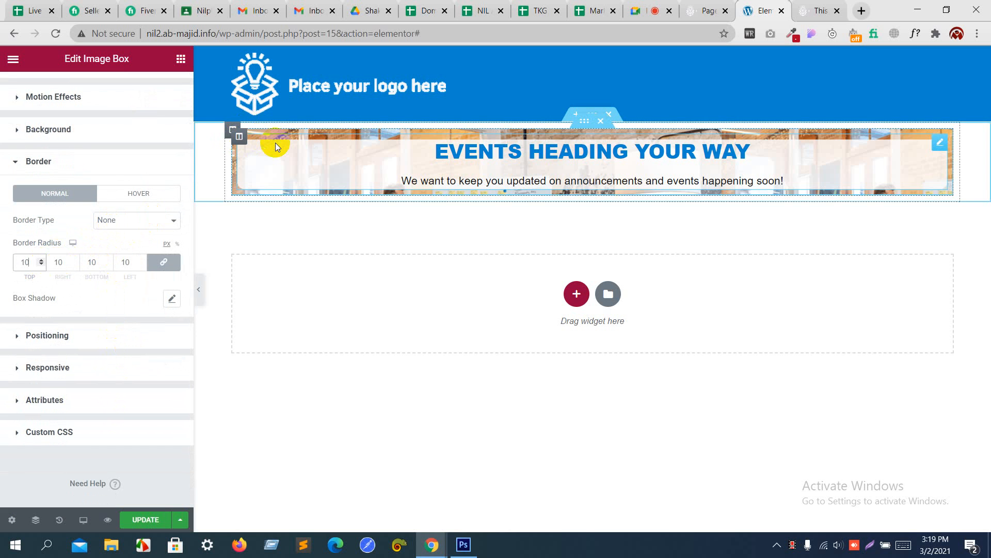
{"action": "scroll", "coordinate": [123, 158], "scroll_direction": "up", "scroll_amount": 2}
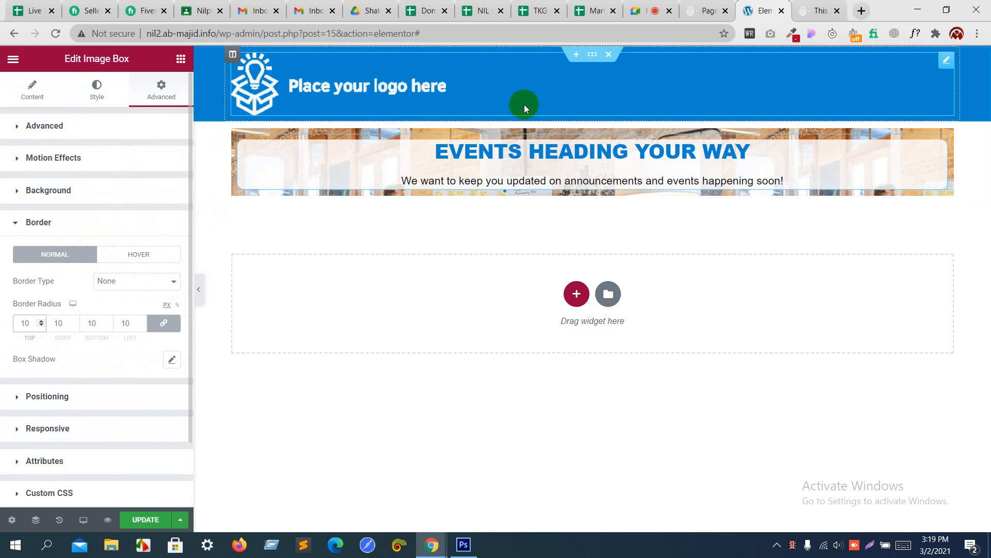
Step: Set unlinked Image Box padding to 1 rem top and 1 rem bottom
{"action": "left_click", "coordinate": [138, 133]}
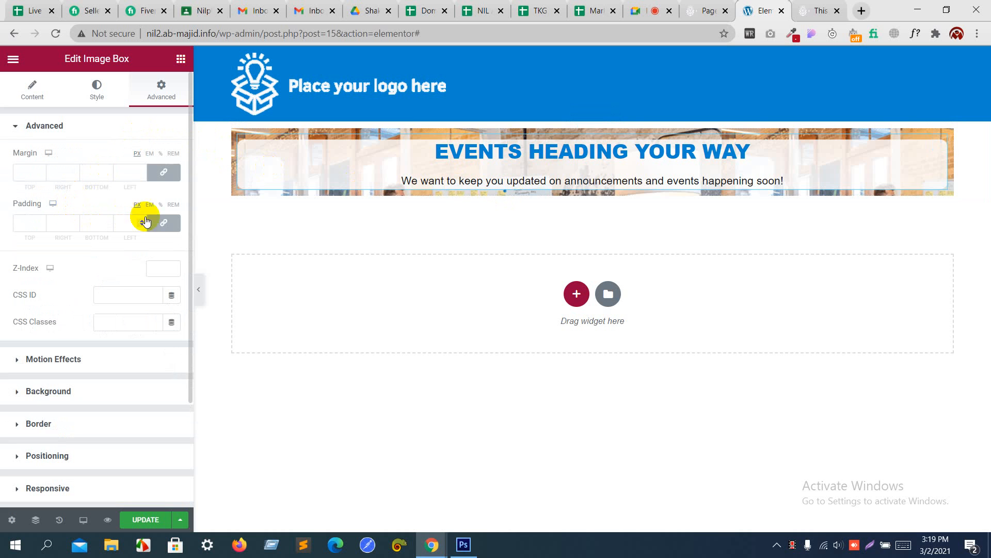
{"action": "left_click", "coordinate": [164, 225]}
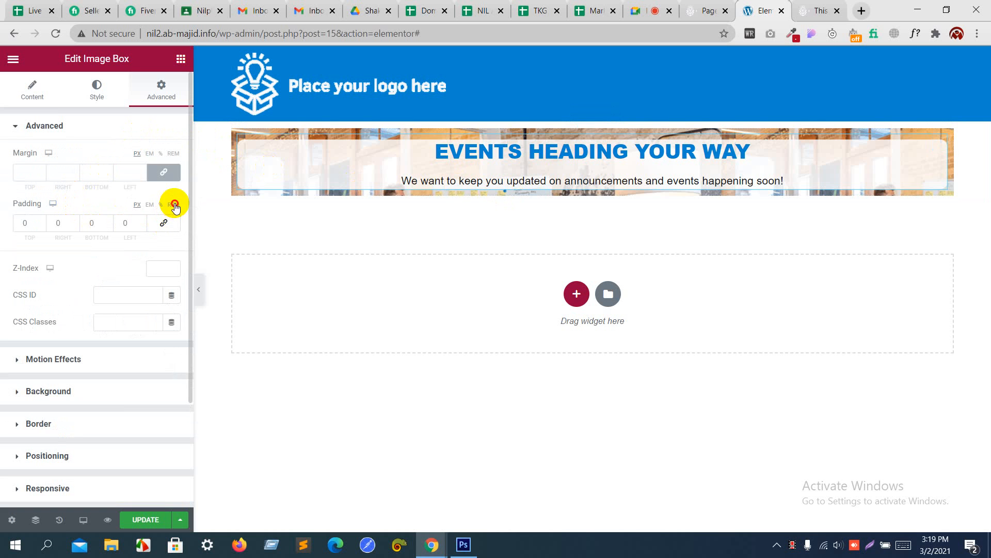
{"action": "left_click", "coordinate": [174, 204]}
{"action": "left_click", "coordinate": [41, 220]}
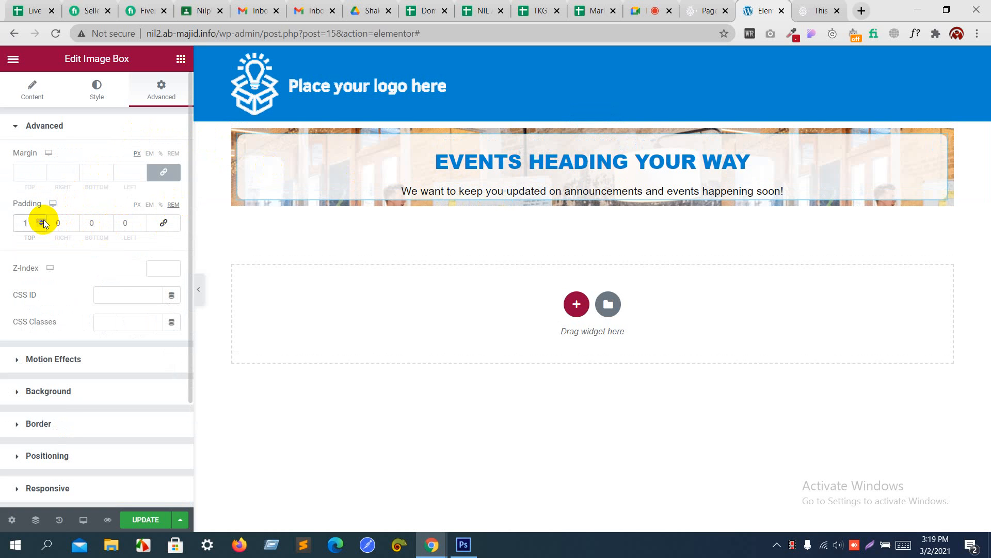
{"action": "left_click", "coordinate": [108, 220]}
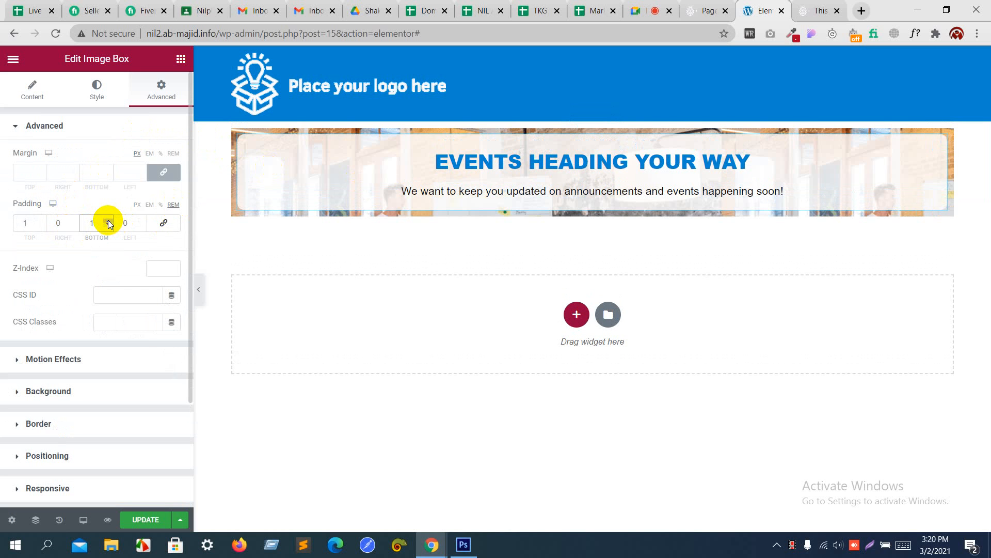
{"action": "left_click", "coordinate": [96, 129]}
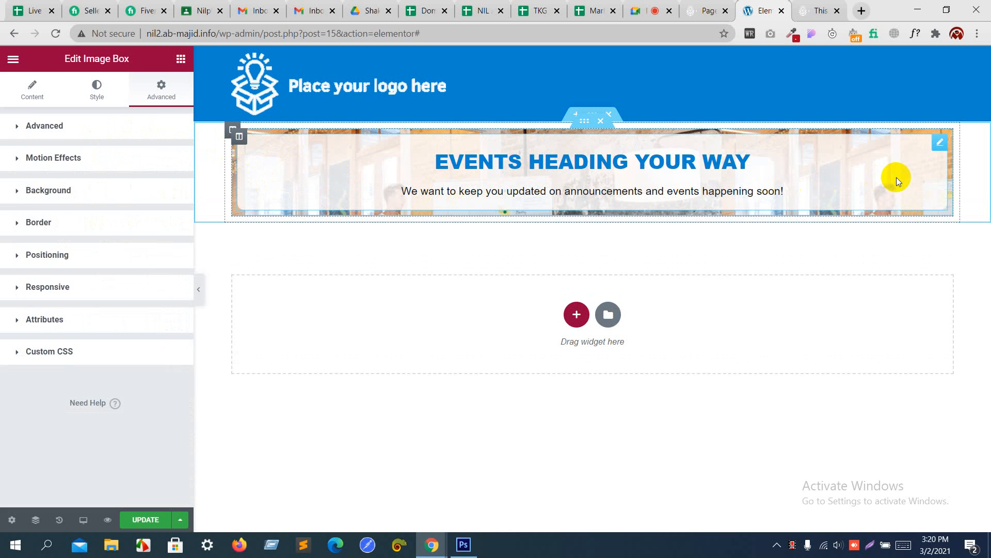
Step: Set the hero section's linked padding to 10 rem on all sides
{"action": "left_click", "coordinate": [582, 123]}
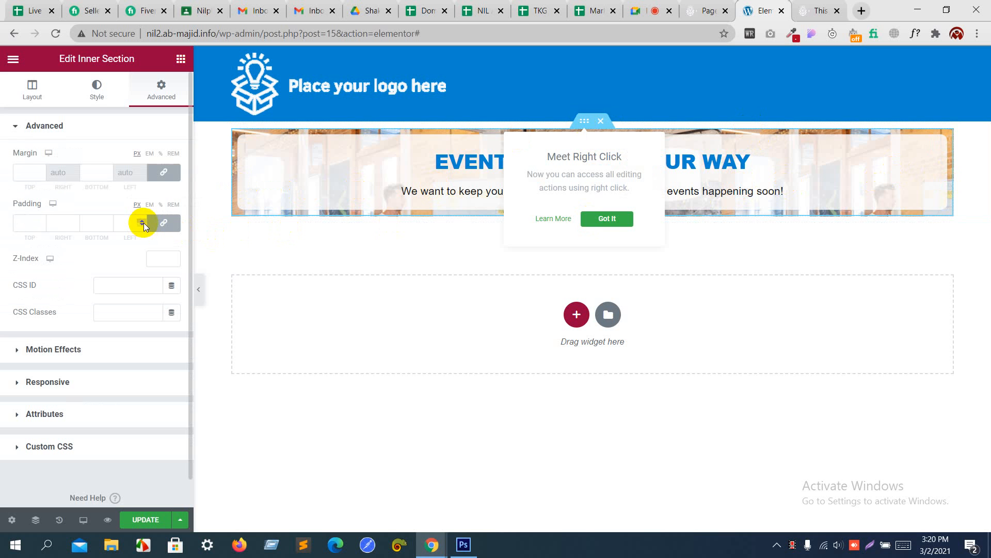
{"action": "left_click", "coordinate": [175, 205]}
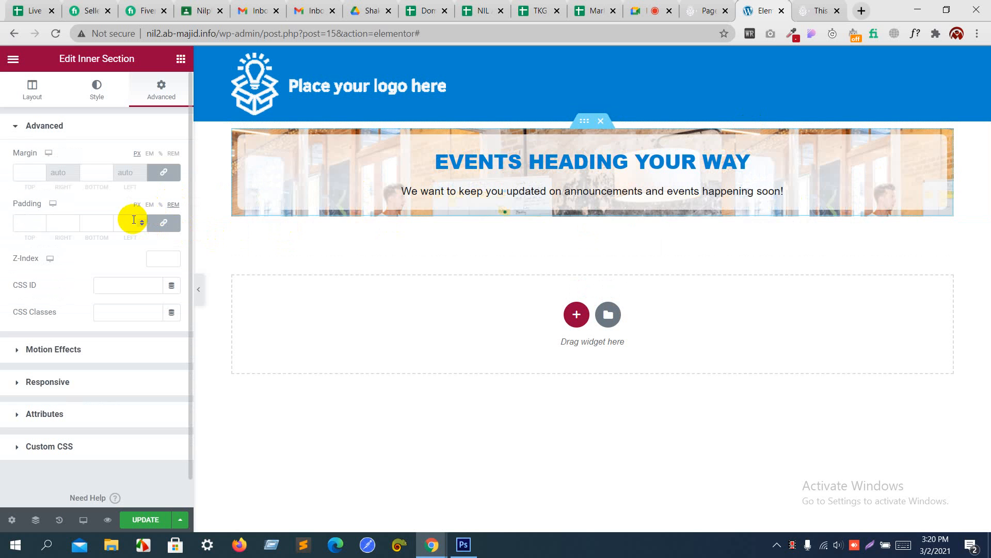
{"action": "left_click", "coordinate": [142, 222]}
{"action": "type", "text": "1"}
{"action": "left_click", "coordinate": [142, 222]}
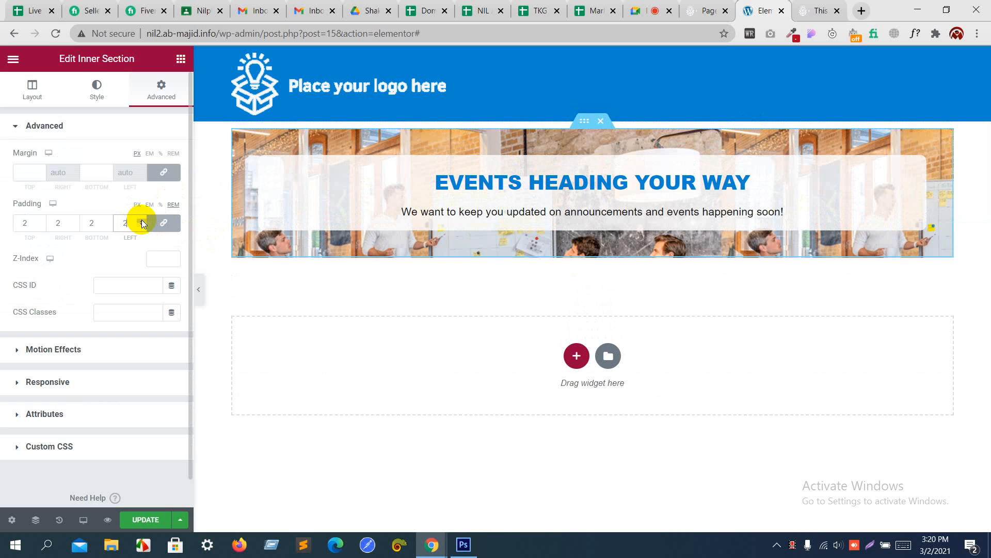
{"action": "left_click", "coordinate": [142, 221]}
{"action": "left_click", "coordinate": [142, 222]}
{"action": "left_click", "coordinate": [142, 222]}
{"action": "left_click", "coordinate": [142, 221]}
{"action": "left_click", "coordinate": [142, 221]}
{"action": "left_click", "coordinate": [142, 221]}
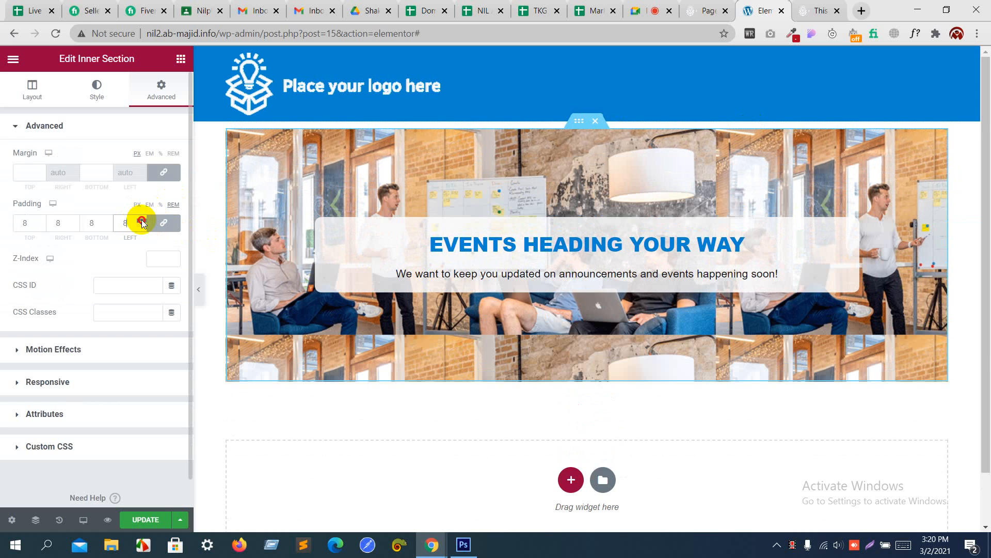
{"action": "left_click", "coordinate": [142, 222]}
{"action": "left_click", "coordinate": [142, 221]}
{"action": "left_click", "coordinate": [142, 222]}
{"action": "left_click", "coordinate": [142, 222]}
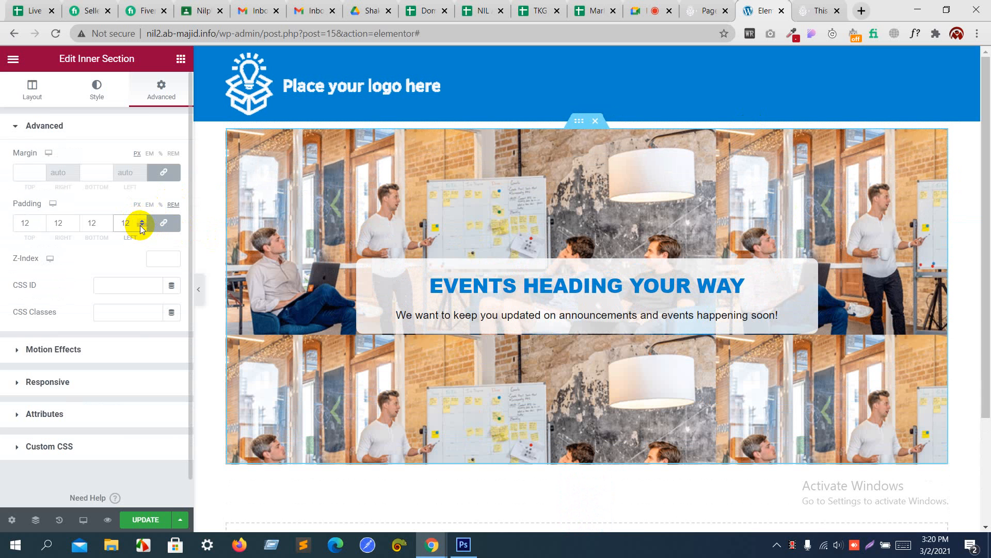
{"action": "left_click", "coordinate": [142, 228]}
{"action": "left_click", "coordinate": [142, 227]}
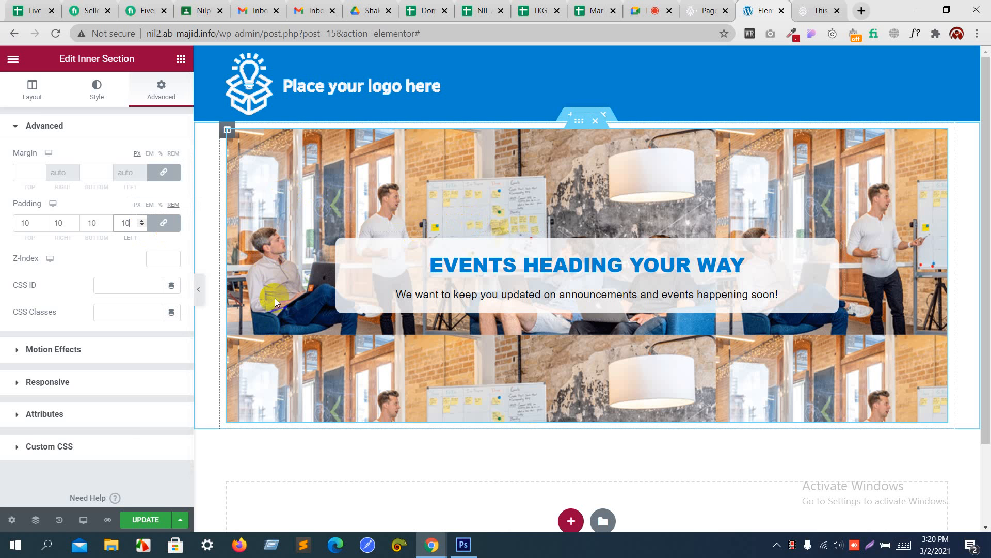
Step: Set the hero background image size to Cover
{"action": "left_click", "coordinate": [97, 92]}
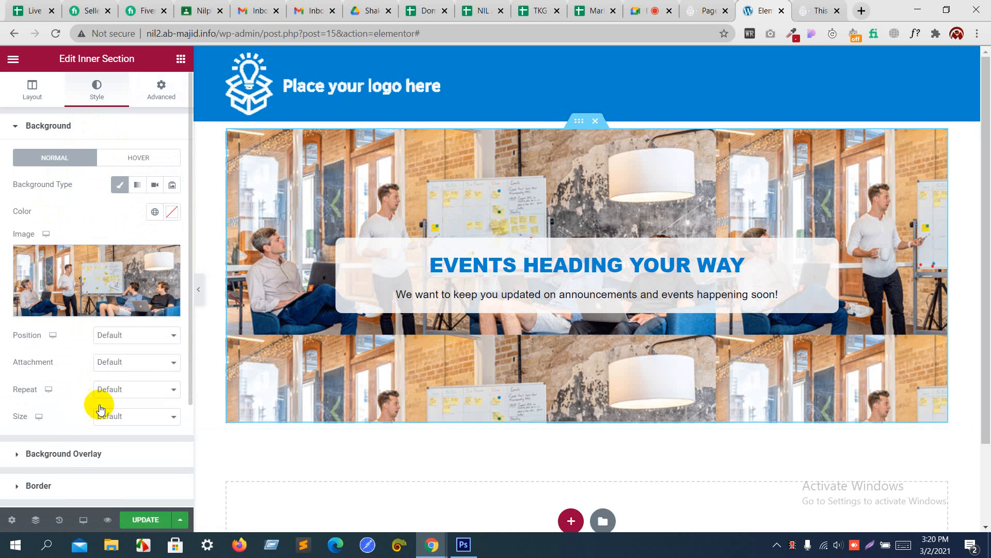
{"action": "left_click", "coordinate": [122, 417]}
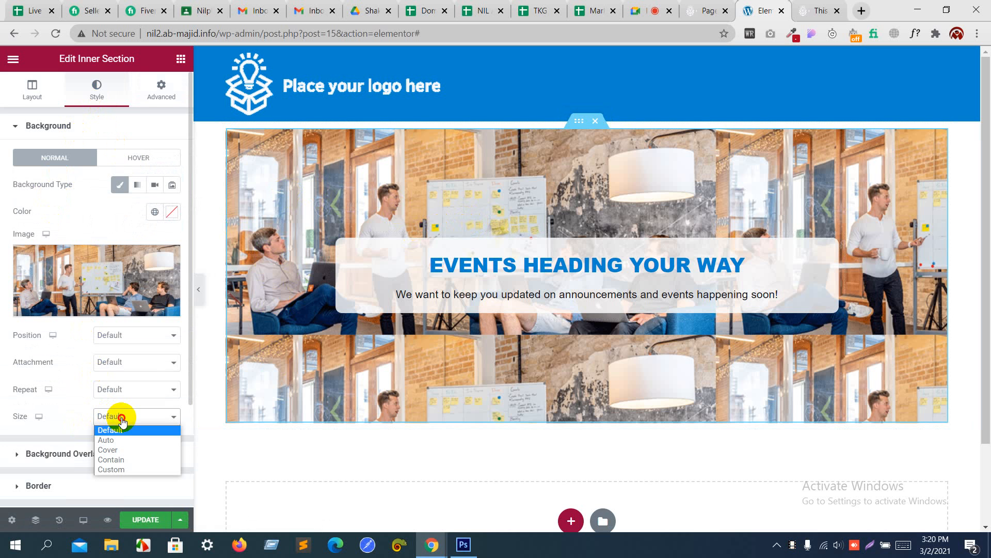
{"action": "left_click", "coordinate": [120, 453]}
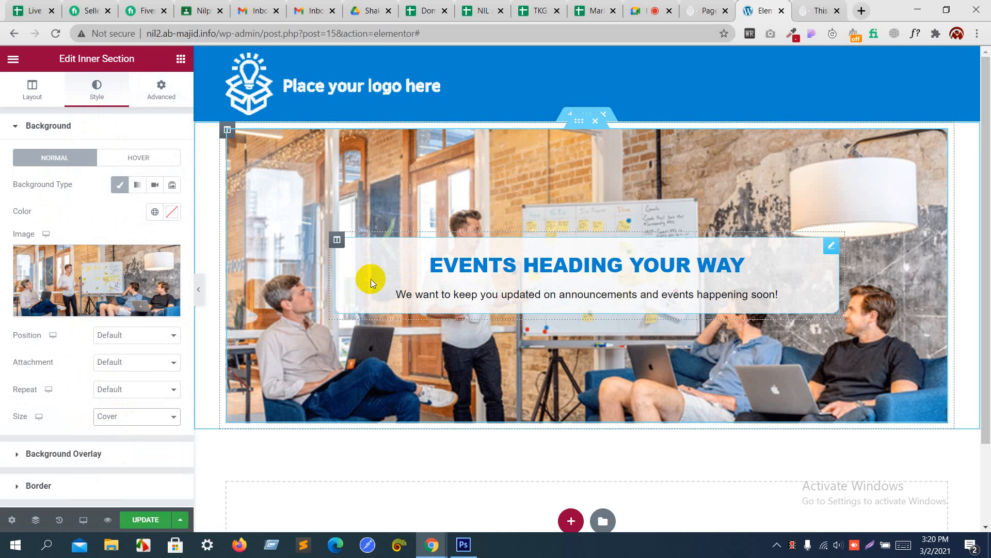
Step: Unlink the hero padding and set right and left padding to 13 rem
{"action": "left_click", "coordinate": [156, 98]}
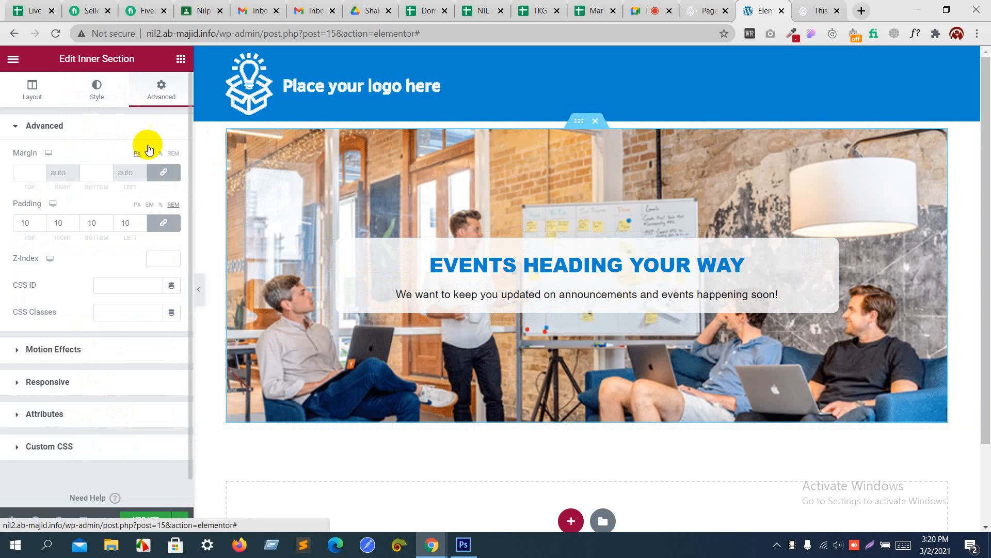
{"action": "left_click", "coordinate": [163, 224]}
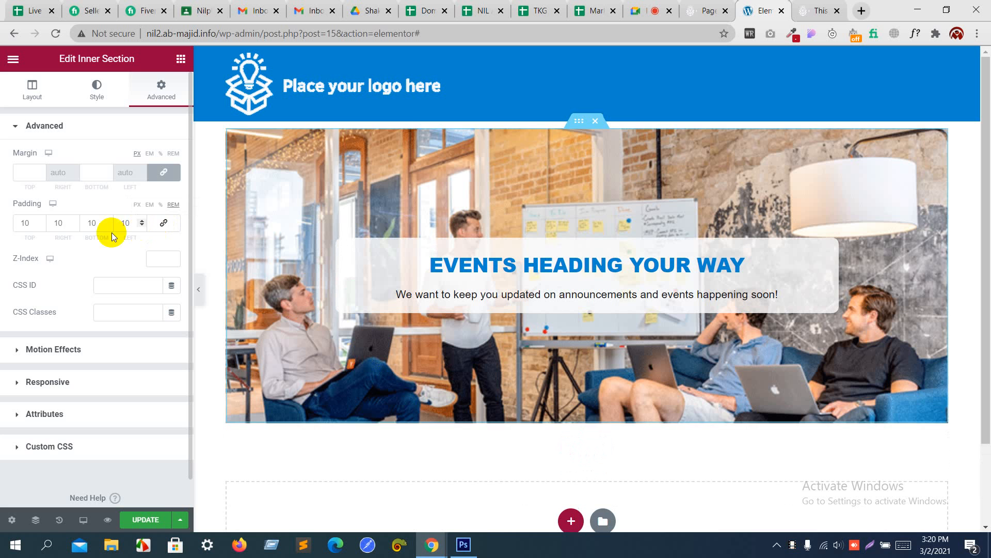
{"action": "left_click", "coordinate": [74, 221]}
{"action": "left_click", "coordinate": [75, 221]}
{"action": "left_click", "coordinate": [75, 221]}
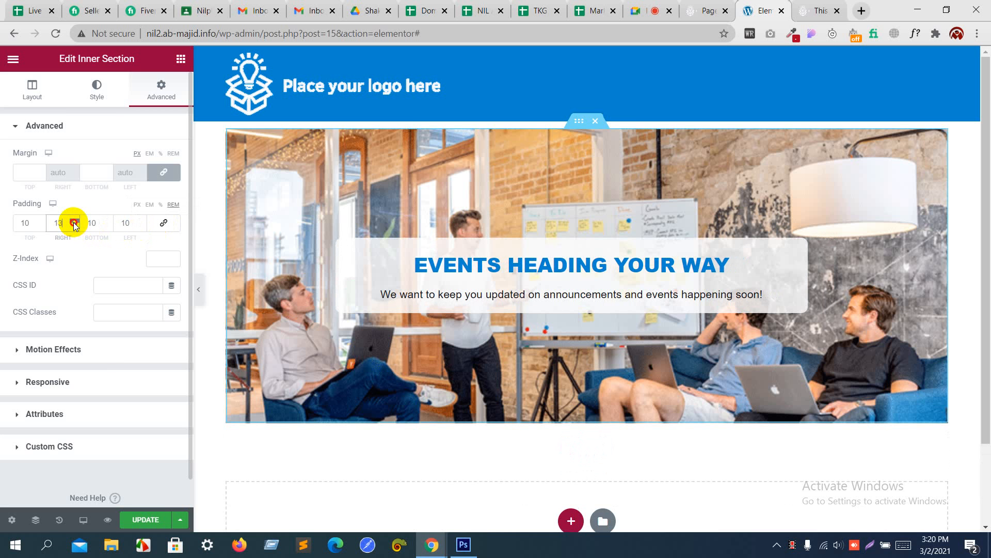
{"action": "left_click", "coordinate": [142, 221]}
{"action": "left_click", "coordinate": [142, 221]}
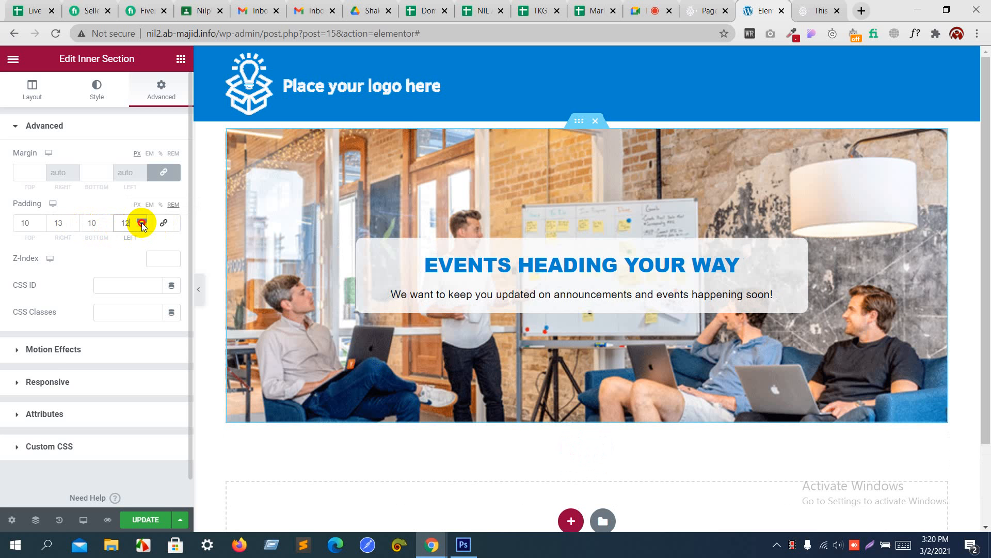
{"action": "left_click", "coordinate": [142, 221]}
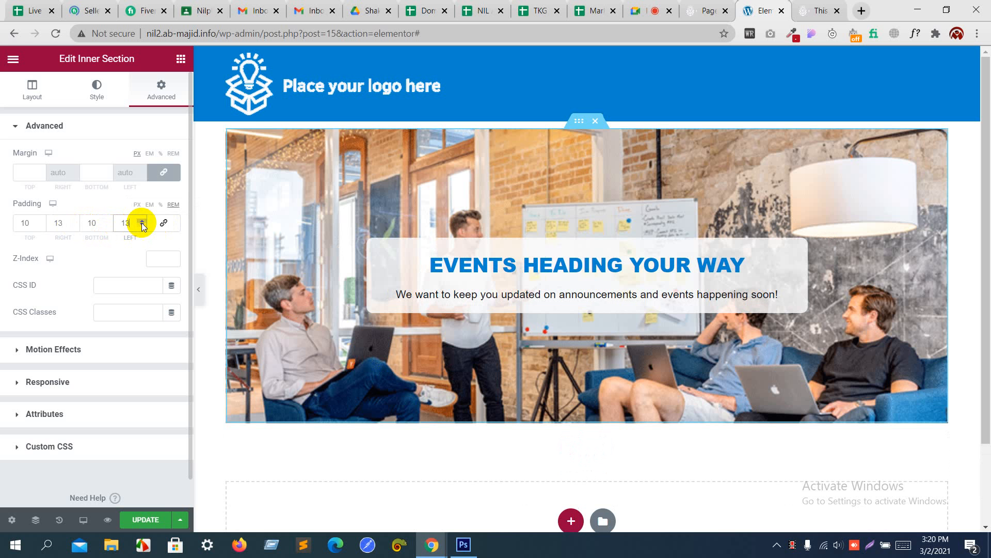
Step: After checking the Photoshop mockup, set top and bottom padding to 12 rem
{"action": "key", "text": "alt+Tab"}
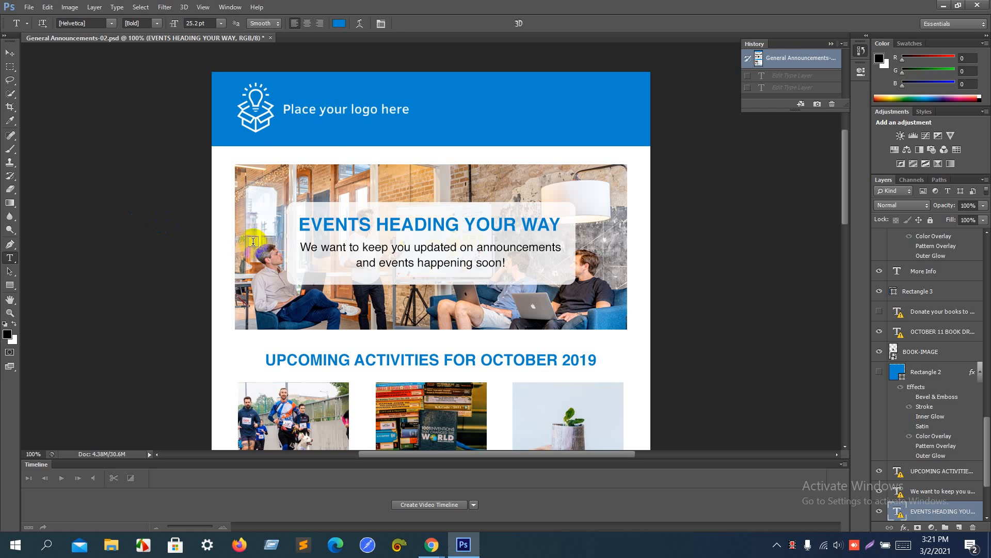
{"action": "key", "text": "alt+Tab"}
{"action": "key", "text": "alt+Tab"}
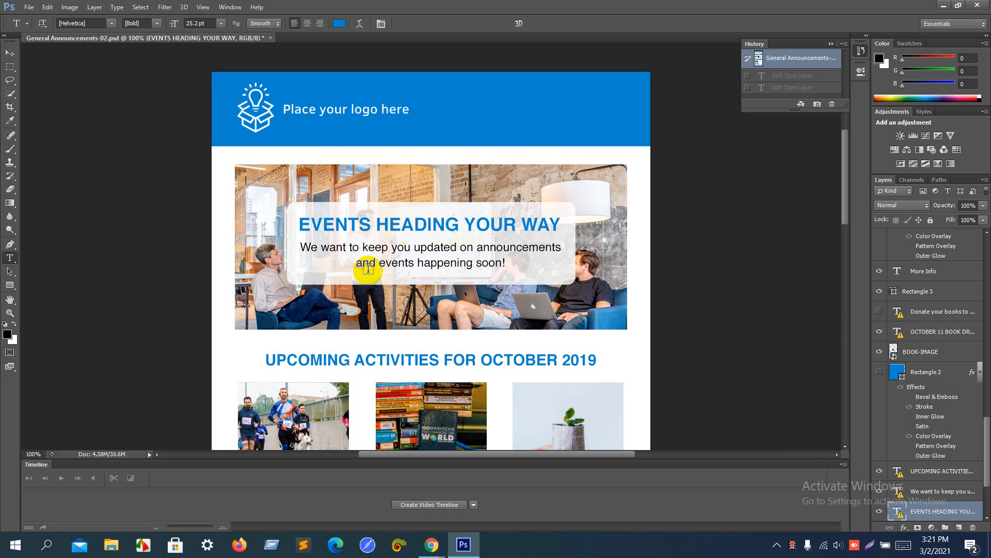
{"action": "key", "text": "alt+Tab"}
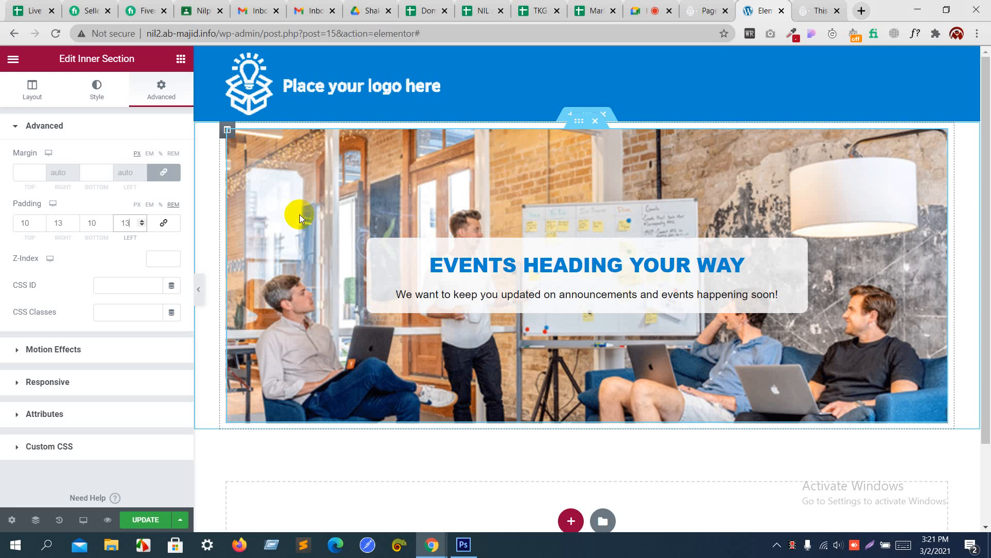
{"action": "left_click", "coordinate": [107, 220]}
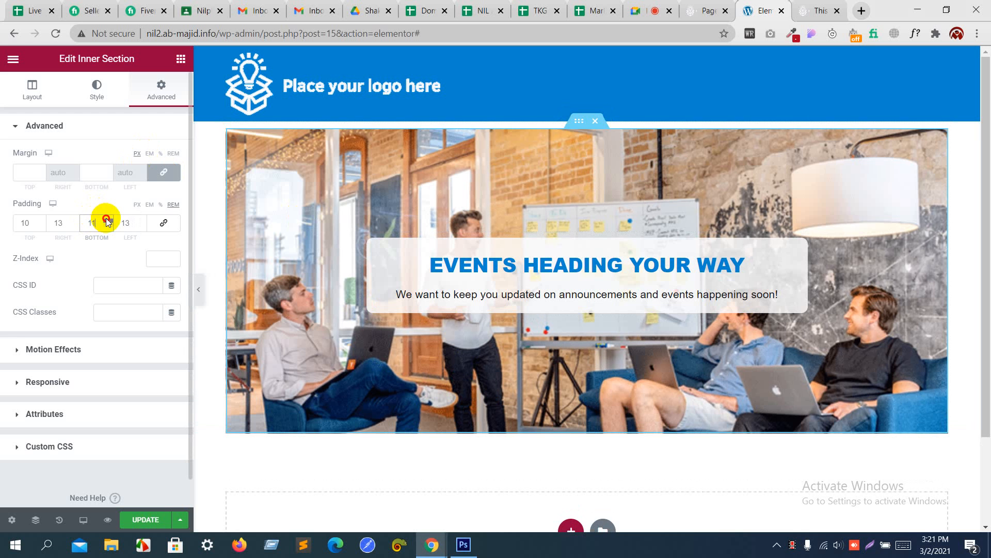
{"action": "left_click", "coordinate": [107, 220]}
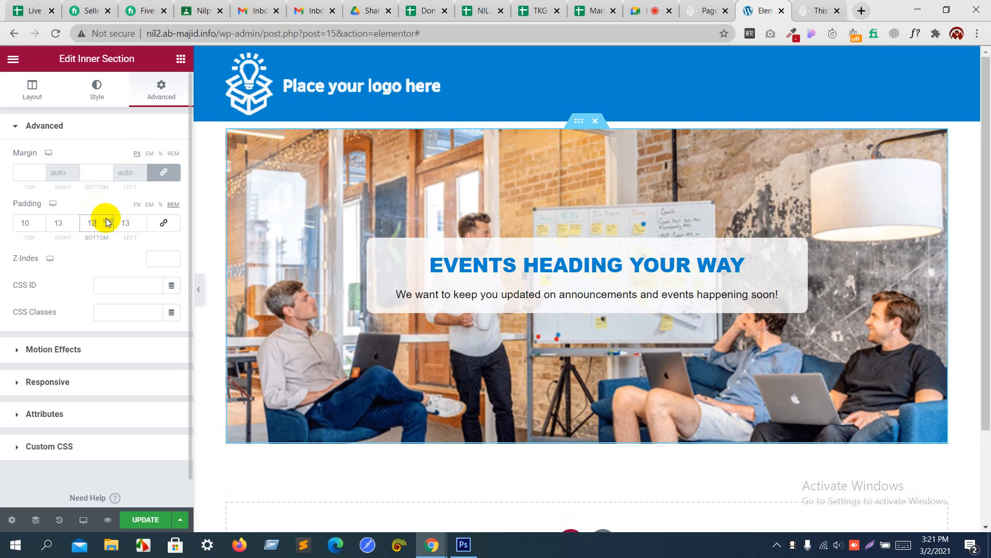
{"action": "left_click", "coordinate": [41, 220]}
{"action": "left_click", "coordinate": [41, 220]}
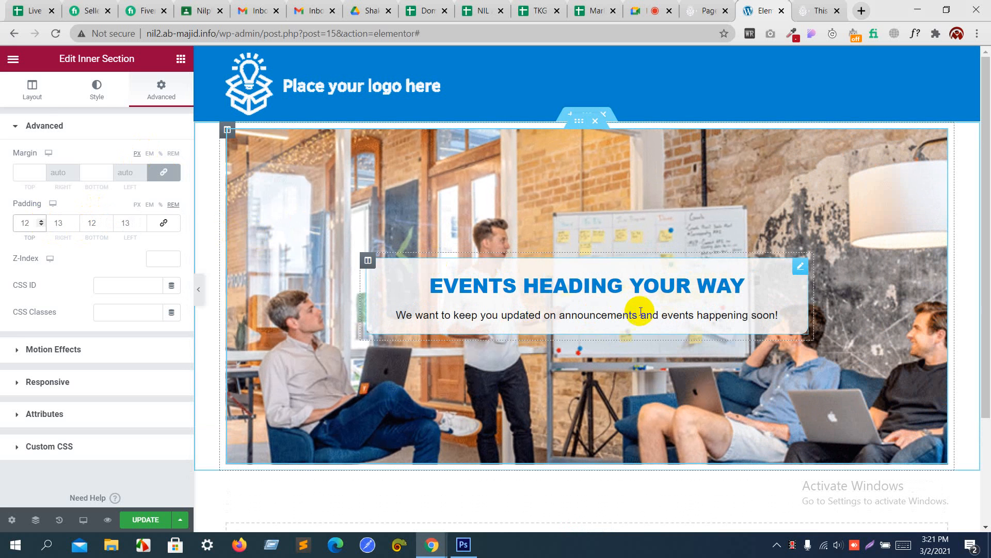
{"action": "key", "text": "alt+Tab"}
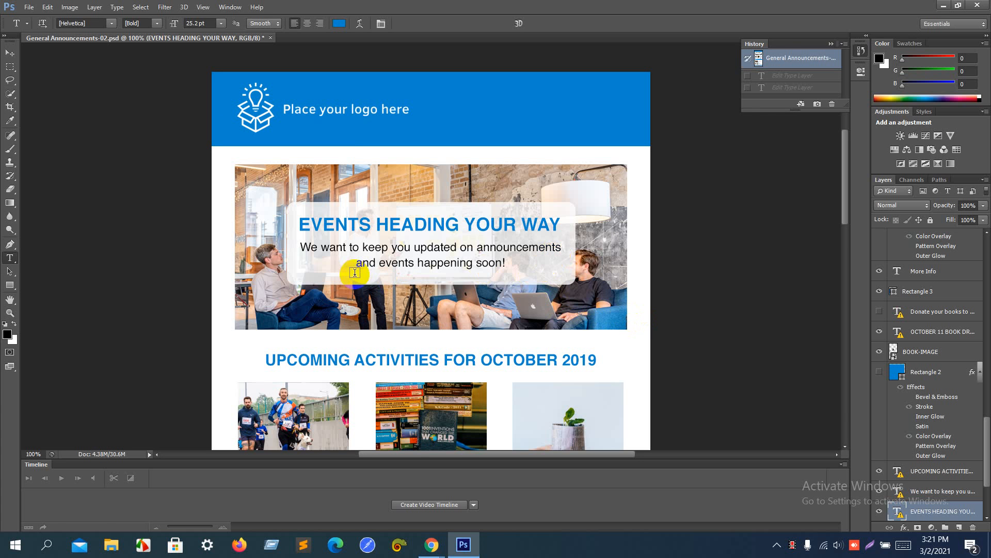
Step: Insert a <br> after 'announcements' in the hero image box description
{"action": "key", "text": "alt+Tab"}
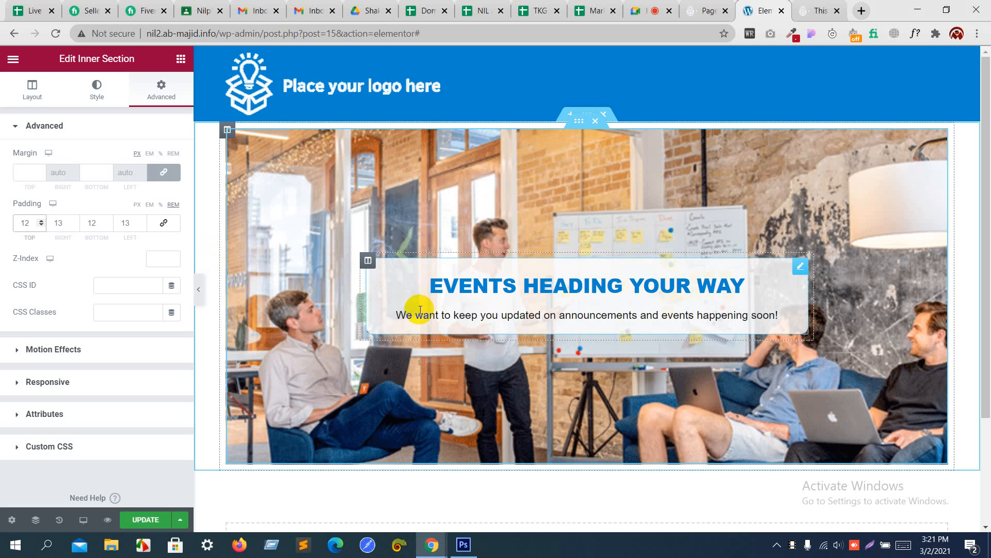
{"action": "left_click", "coordinate": [438, 315]}
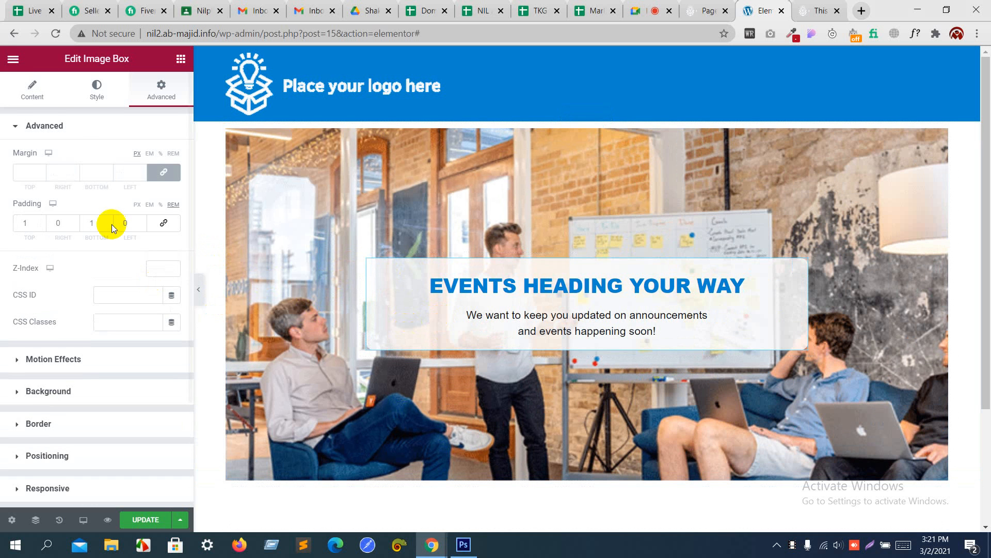
{"action": "left_click", "coordinate": [85, 98]}
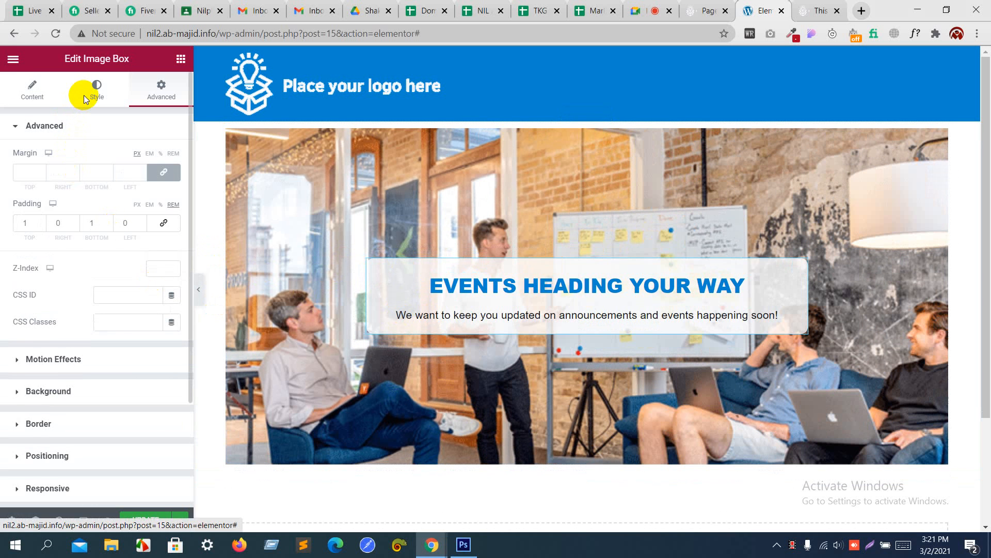
{"action": "left_click", "coordinate": [41, 93]}
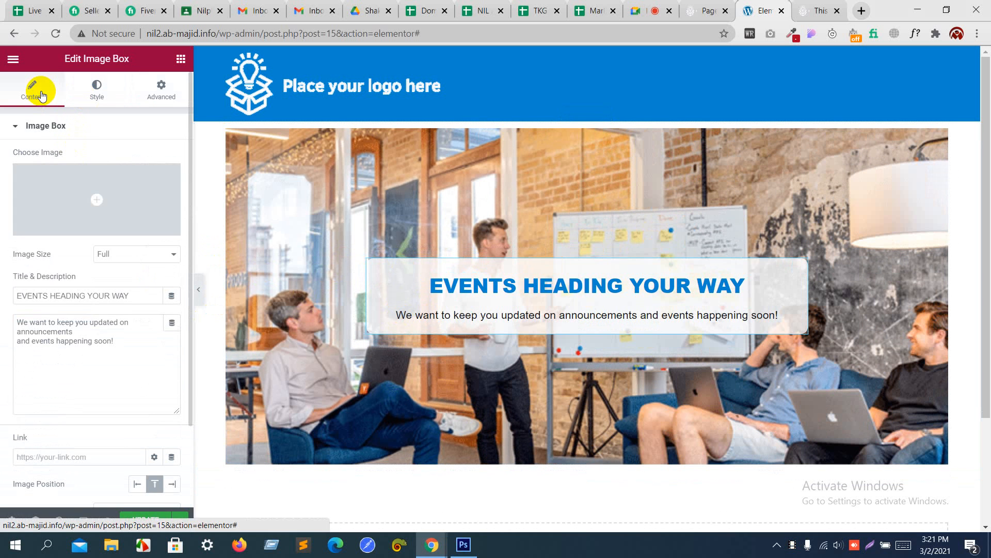
{"action": "left_click", "coordinate": [82, 333]}
{"action": "type", "text": "<"}
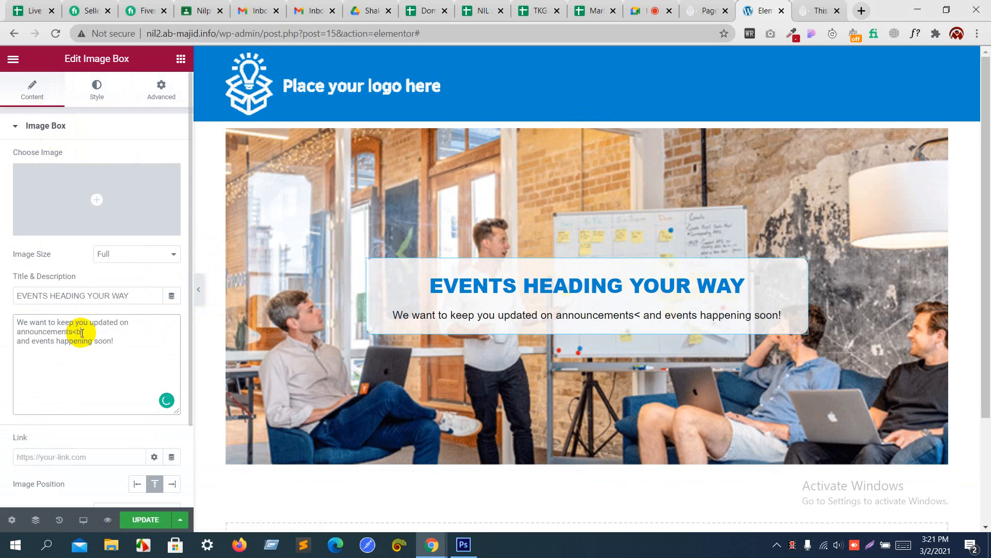
{"action": "type", "text": "br>"}
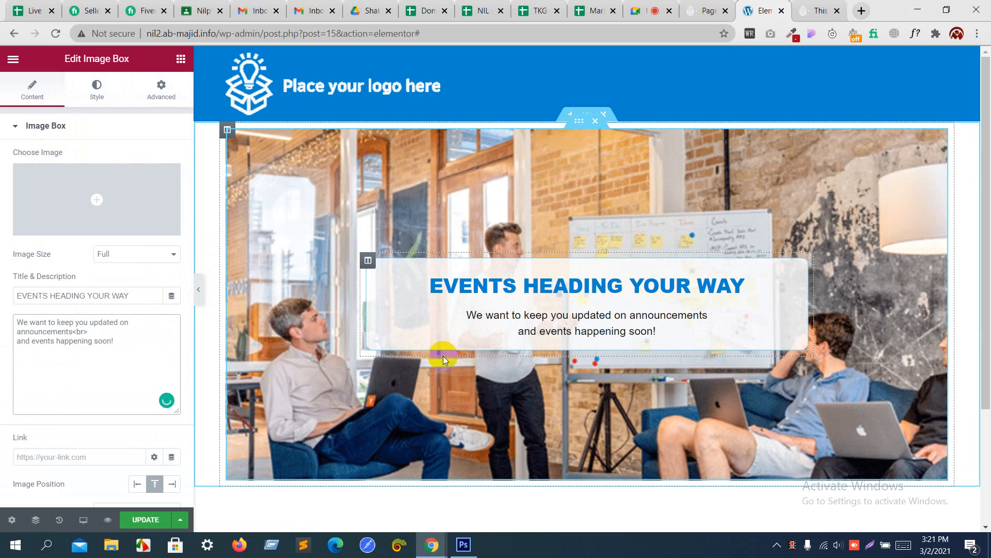
Step: Save the page with UPDATE and switch to the live-site tab
{"action": "scroll", "coordinate": [443, 355], "scroll_direction": "down", "scroll_amount": 3}
{"action": "scroll", "coordinate": [443, 356], "scroll_direction": "up", "scroll_amount": 3}
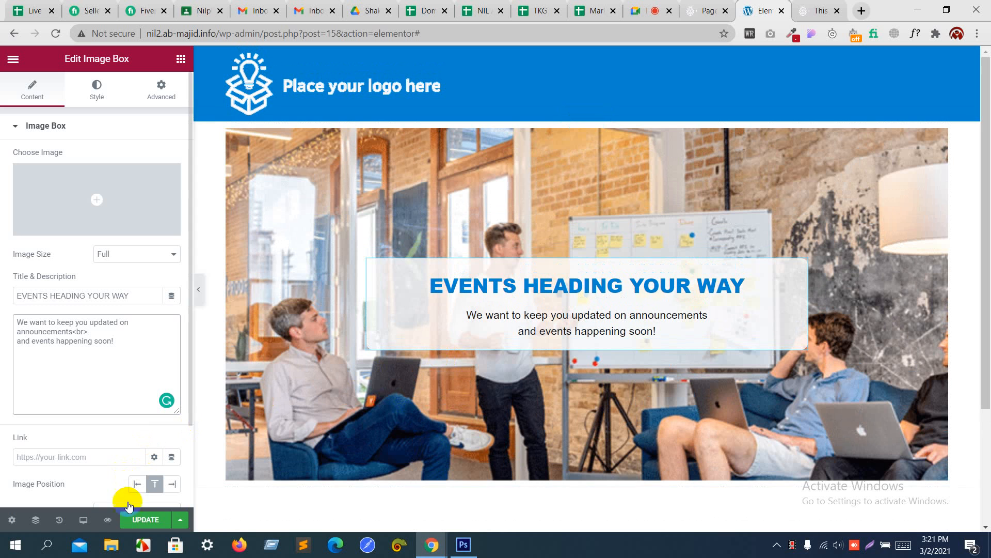
{"action": "left_click", "coordinate": [138, 520]}
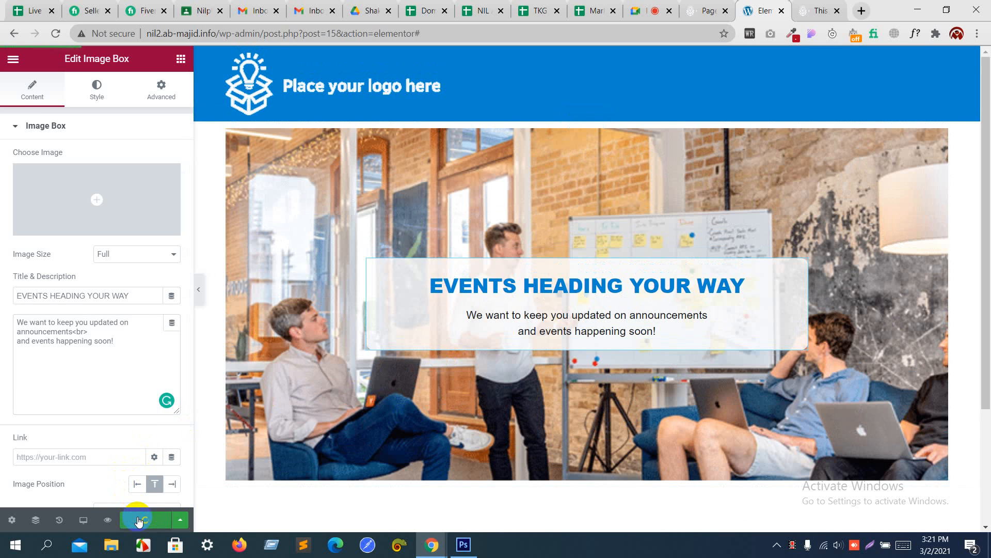
{"action": "left_click", "coordinate": [821, 7]}
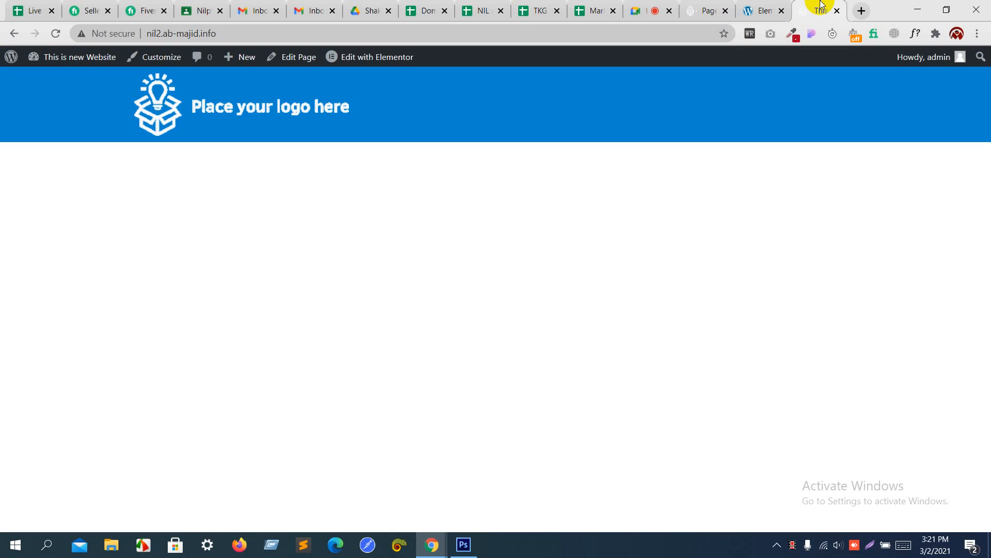
Step: Reload the live site, compare its hero with the Photoshop mockup, then reselect the hero in the editor
{"action": "key", "text": "F5"}
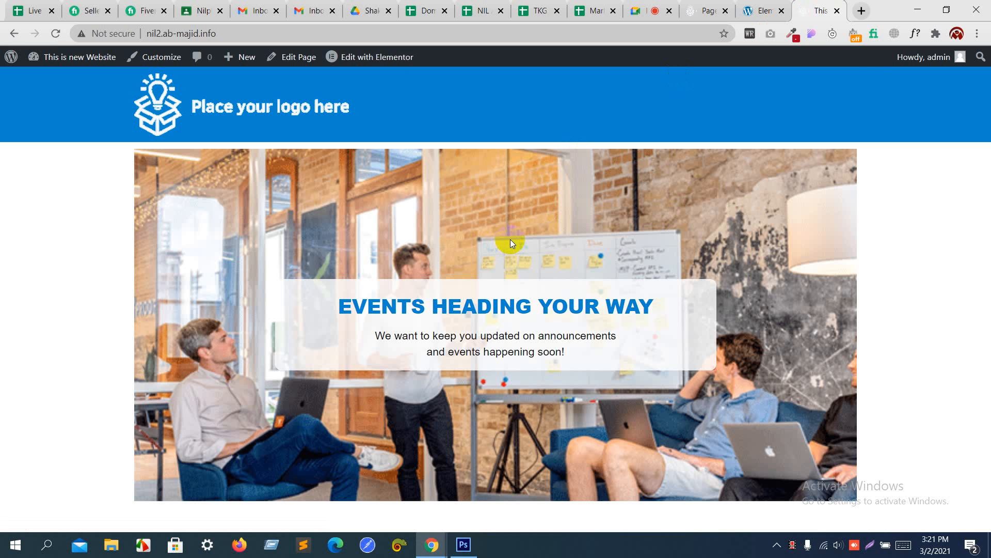
{"action": "key", "text": "alt+Tab"}
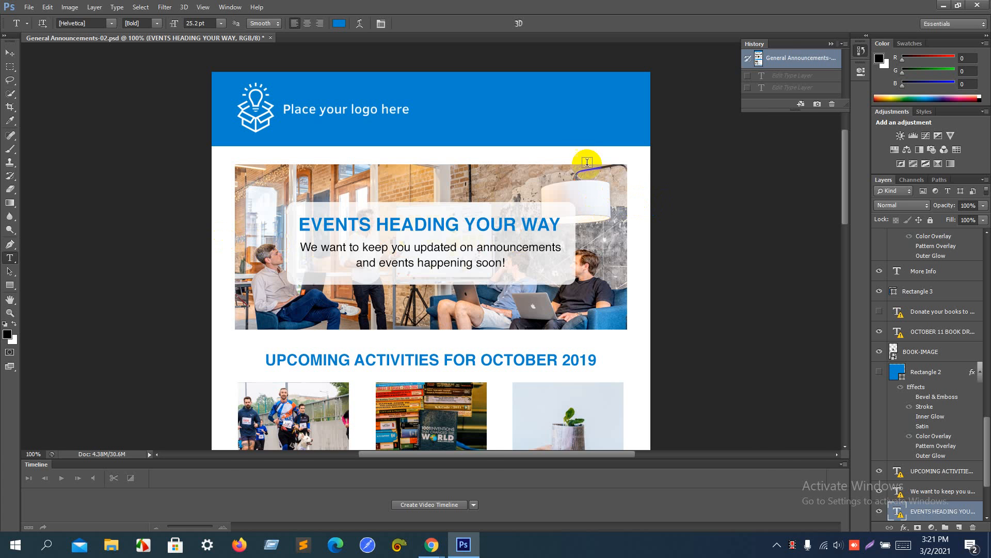
{"action": "key", "text": "alt+Tab"}
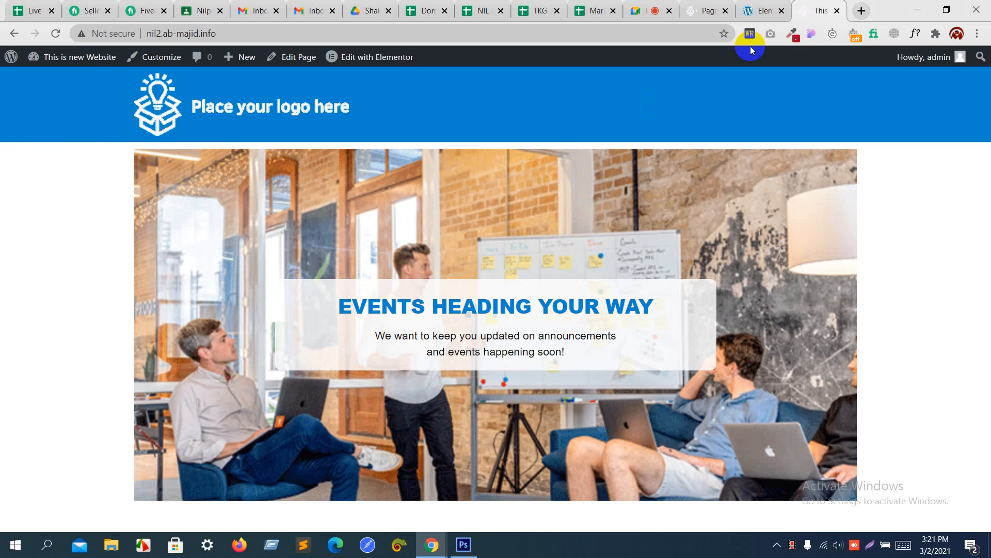
{"action": "left_click", "coordinate": [761, 10]}
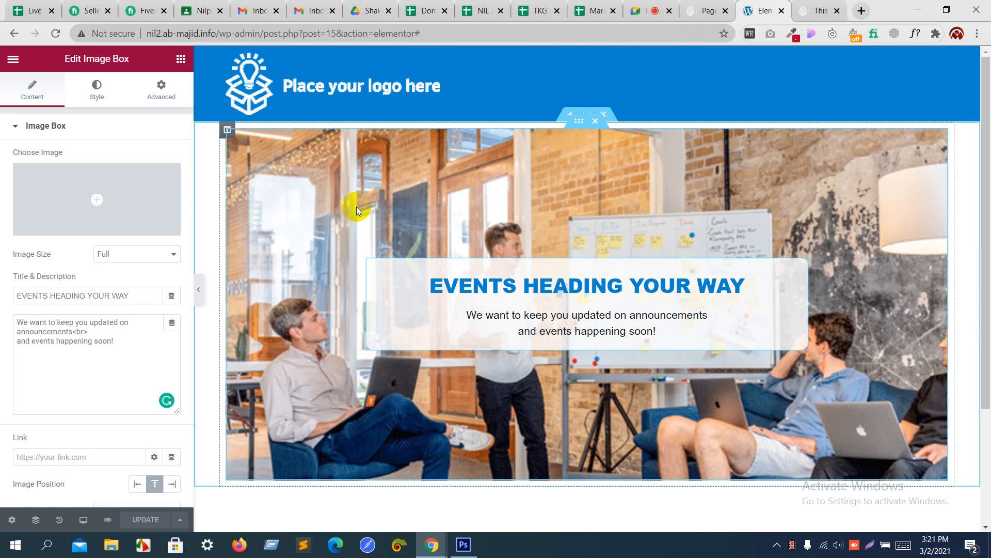
{"action": "left_click", "coordinate": [575, 122]}
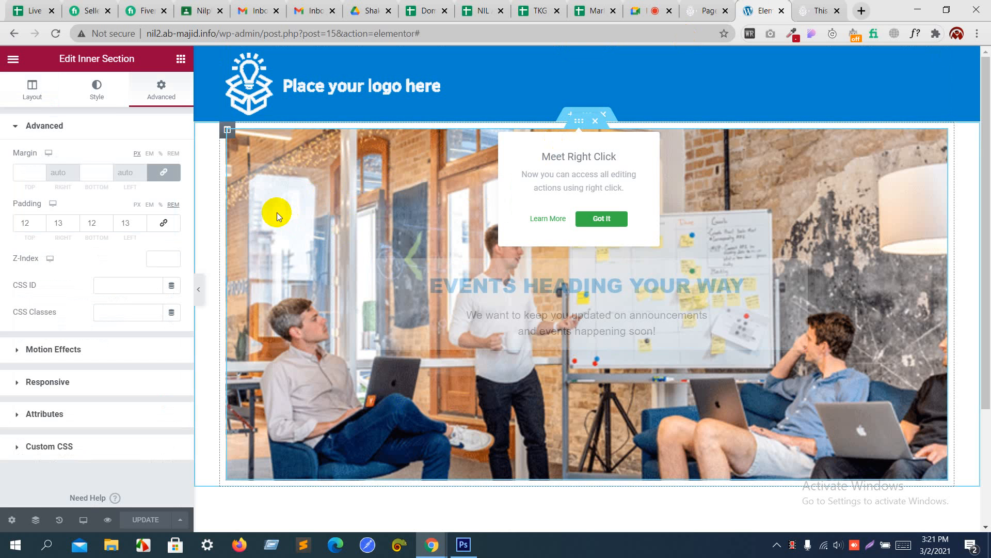
Step: Give the hero section 1 rem top and bottom margin and Full Width content width, then save
{"action": "left_click", "coordinate": [170, 152]}
{"action": "left_click", "coordinate": [107, 171]}
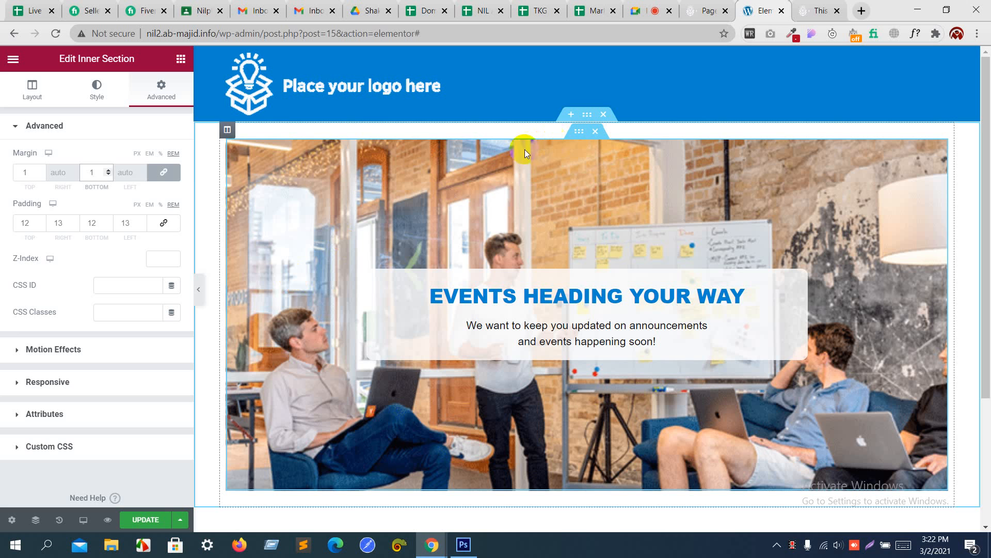
{"action": "left_click", "coordinate": [30, 89]}
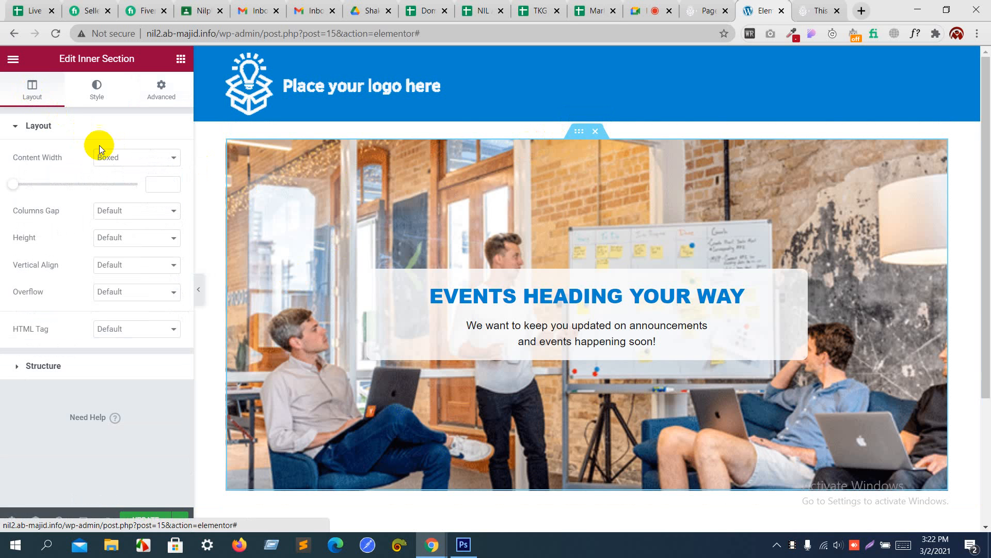
{"action": "left_click", "coordinate": [115, 155]}
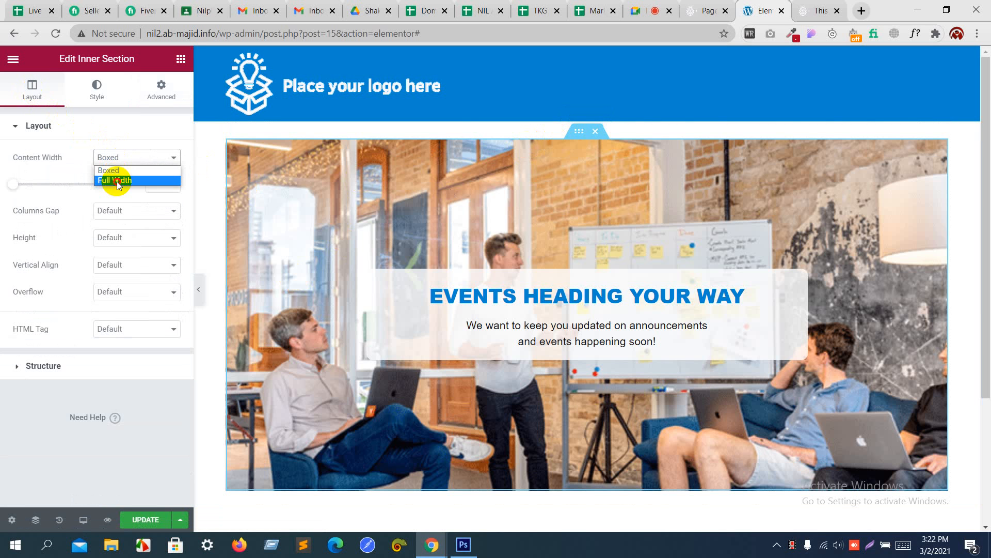
{"action": "left_click", "coordinate": [114, 180]}
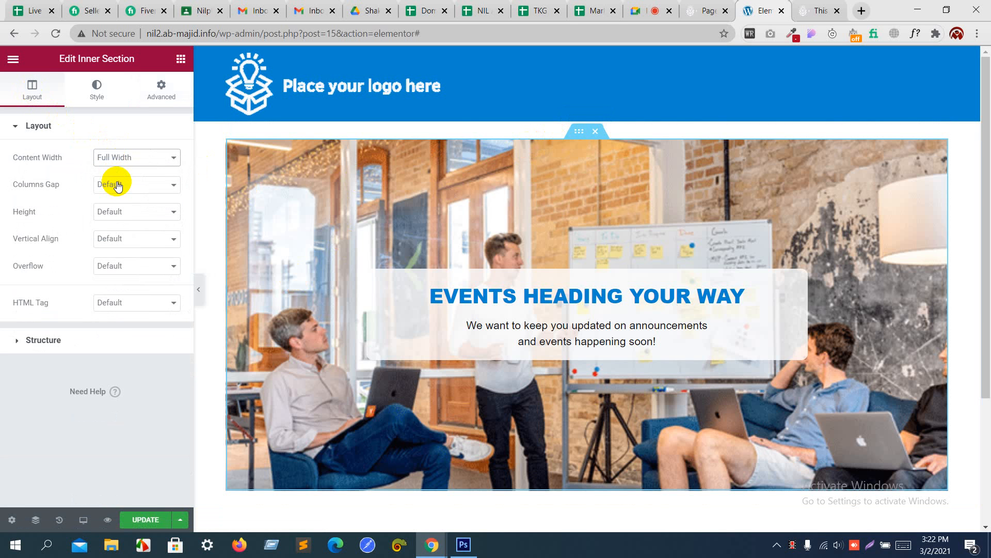
{"action": "left_click", "coordinate": [145, 521]}
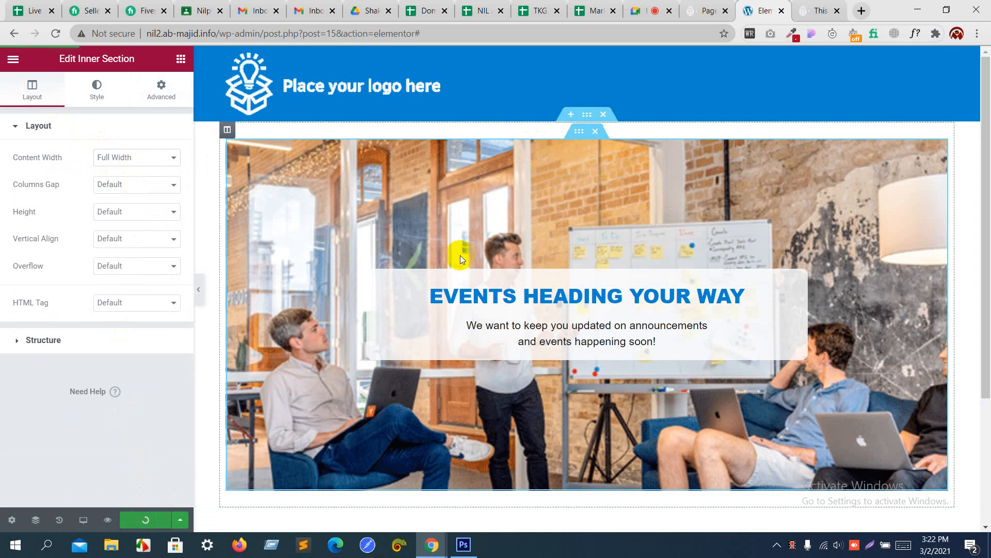
Step: Reload the live home page and compare it with the mockup's activities section
{"action": "left_click", "coordinate": [826, 9]}
{"action": "key", "text": "F5"}
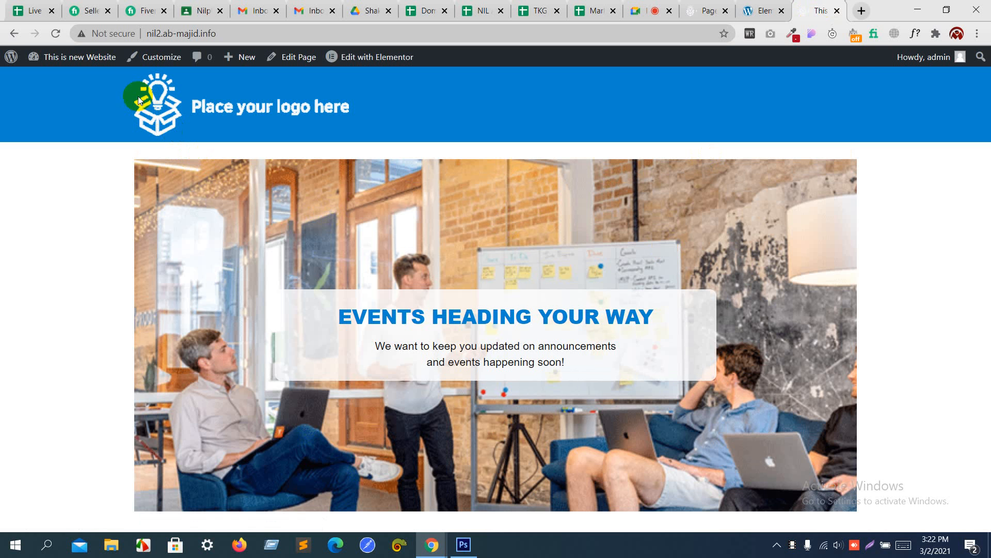
{"action": "key", "text": "alt+Tab"}
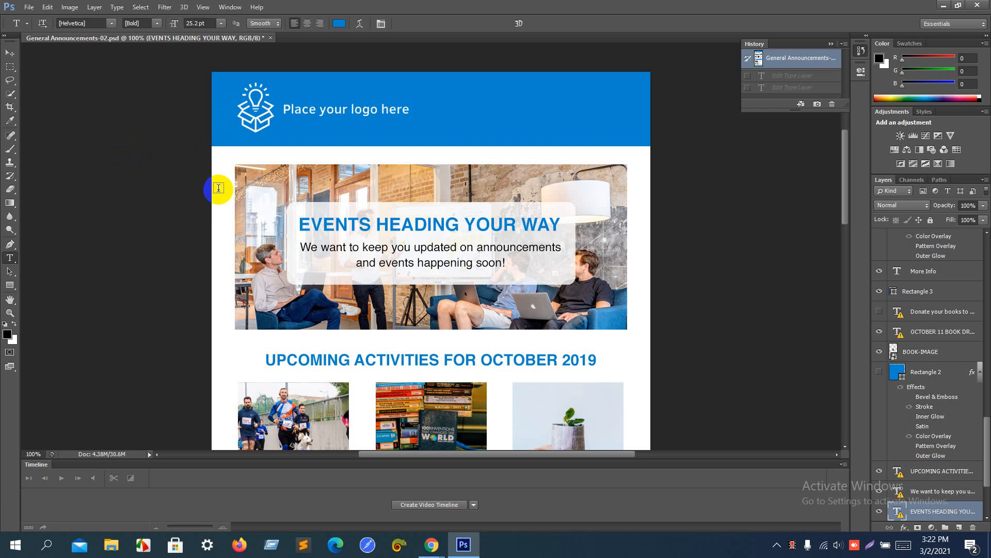
{"action": "key", "text": "alt+Tab"}
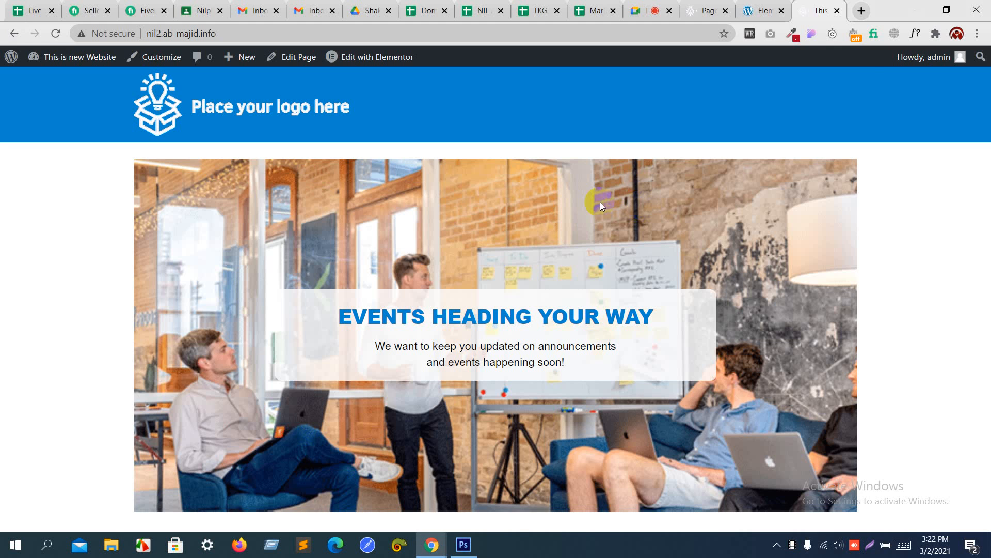
{"action": "key", "text": "alt+Tab"}
{"action": "scroll", "coordinate": [460, 178], "scroll_direction": "down", "scroll_amount": 3}
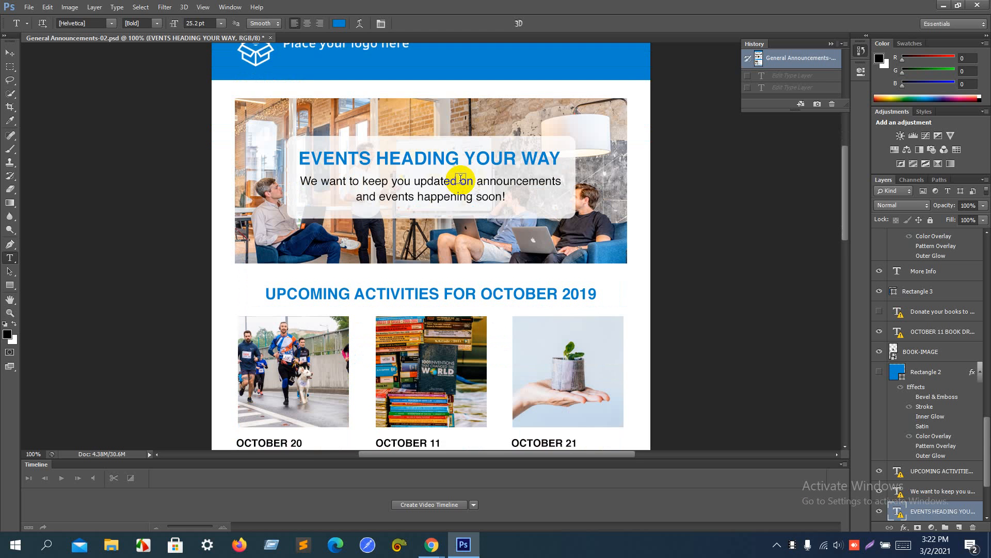
{"action": "scroll", "coordinate": [461, 178], "scroll_direction": "down", "scroll_amount": 3}
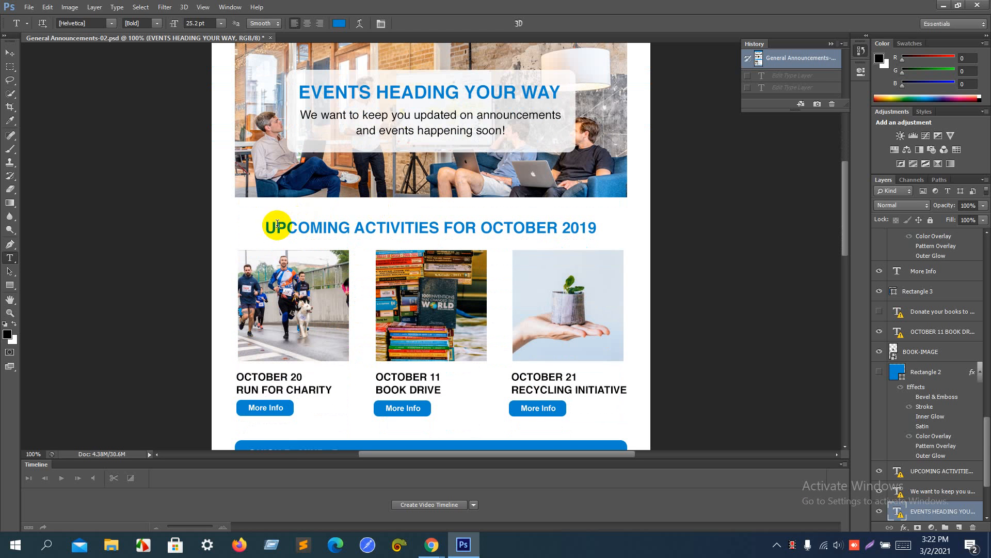
{"action": "key", "text": "alt+Tab"}
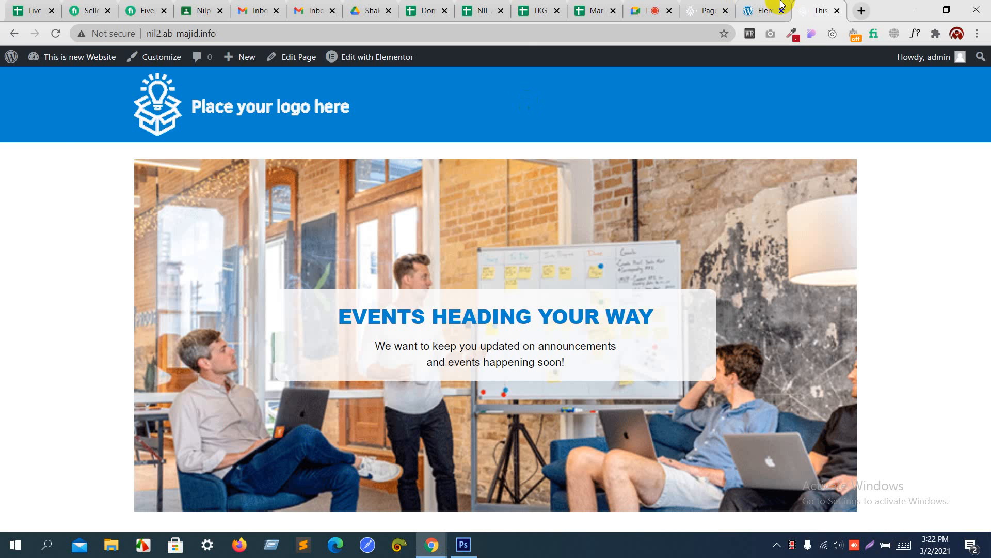
{"action": "left_click", "coordinate": [763, 10]}
Step: Drag a Heading widget below the hero image
{"action": "scroll", "coordinate": [450, 206], "scroll_direction": "down", "scroll_amount": 3}
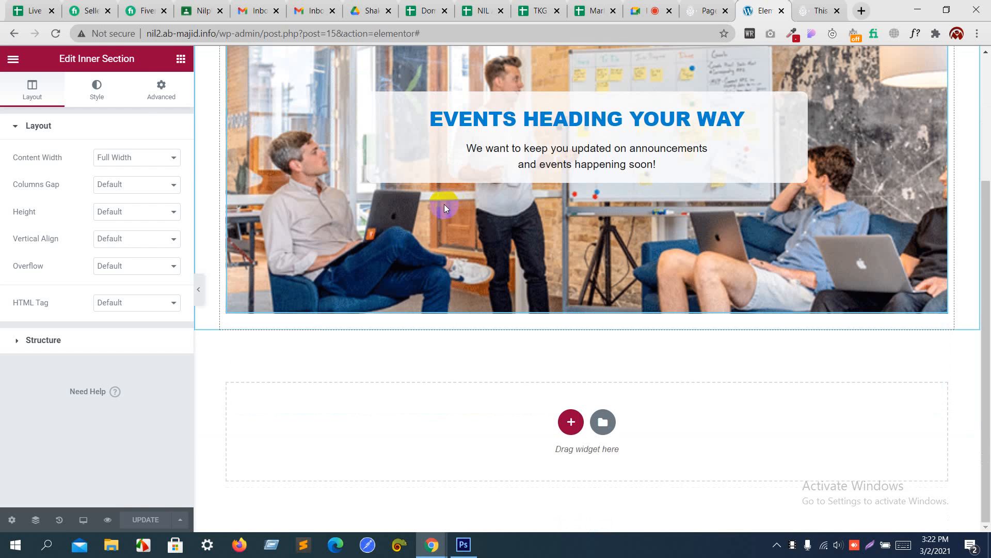
{"action": "left_click", "coordinate": [179, 64]}
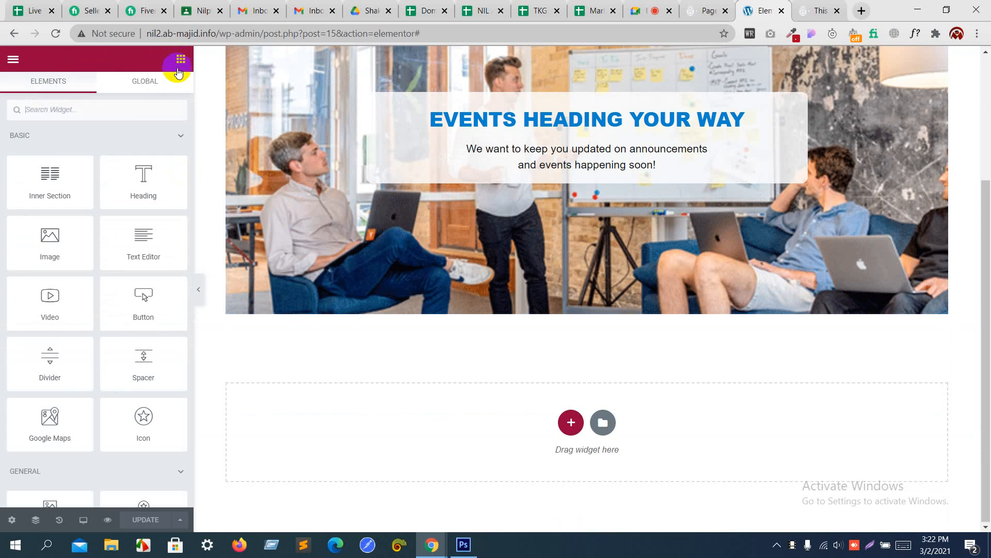
{"action": "left_click_drag", "start_coordinate": [137, 177], "coordinate": [535, 305]}
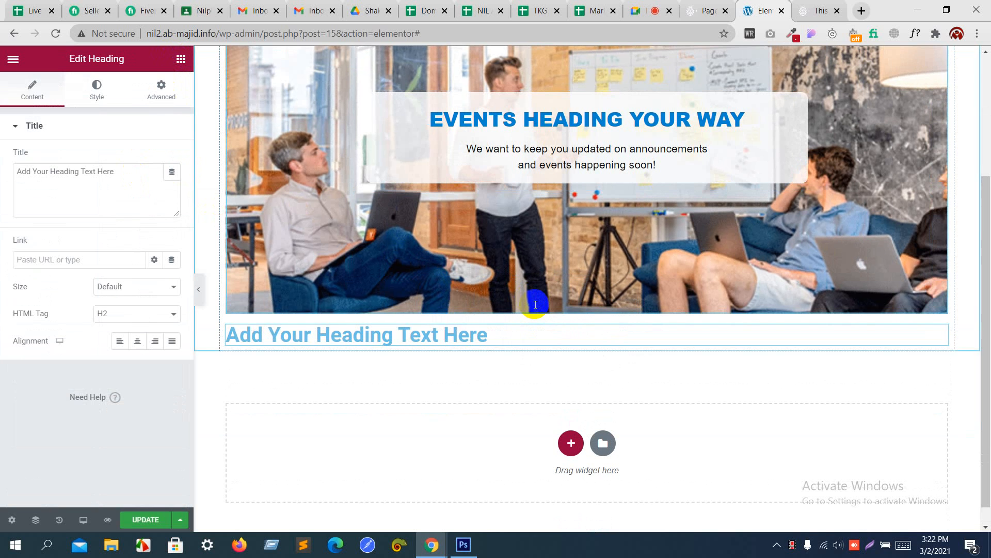
Step: Replace the heading placeholder with UPCOMING ACTIVITIES FOR OCTOBER 2019 copied from the mockup, and centre it
{"action": "key", "text": "alt+Tab"}
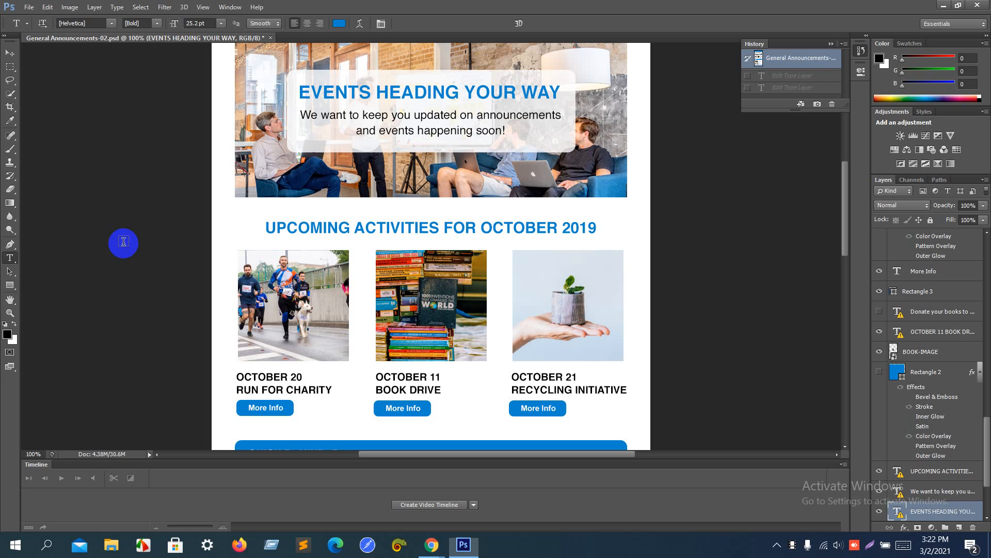
{"action": "left_click", "coordinate": [297, 226]}
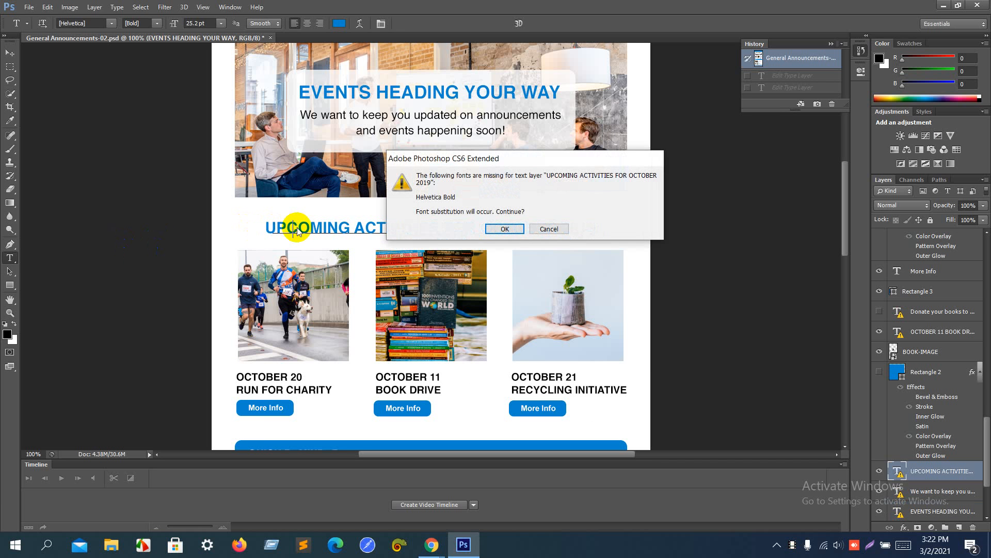
{"action": "key", "text": "Return"}
{"action": "key", "text": "ctrl+a"}
{"action": "key", "text": "ctrl+c"}
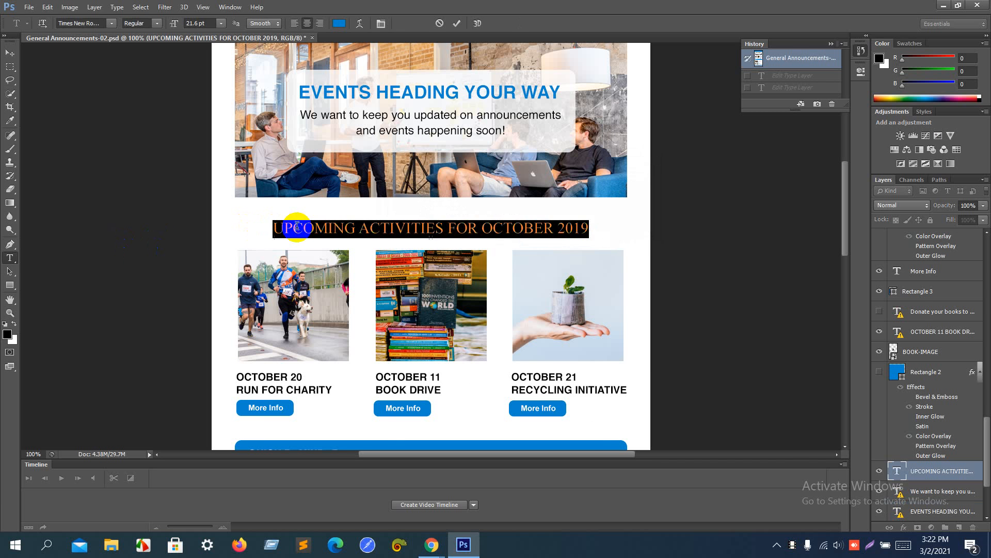
{"action": "key", "text": "alt+Tab"}
{"action": "left_click", "coordinate": [134, 196]}
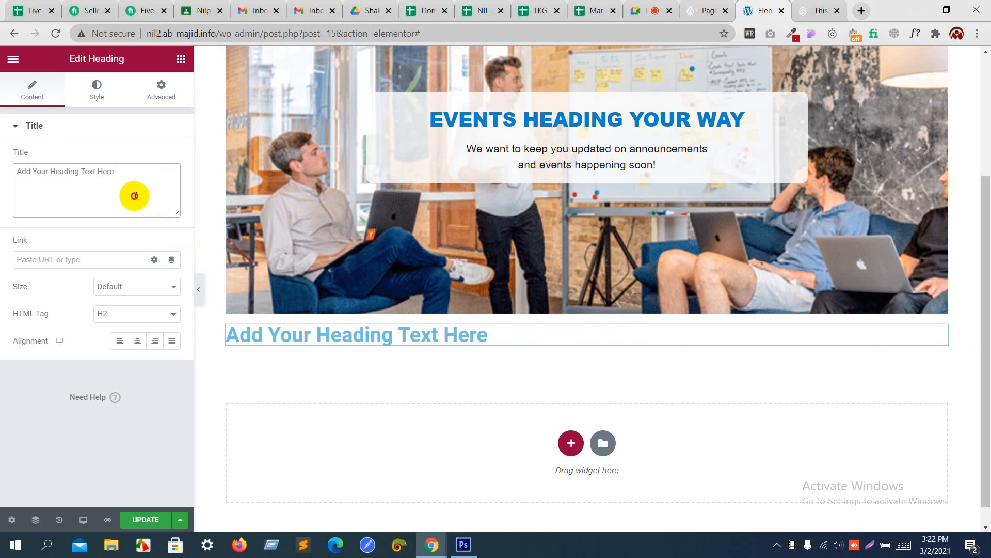
{"action": "left_click_drag", "start_coordinate": [135, 196], "coordinate": [3, 166]}
{"action": "key", "text": "ctrl+v"}
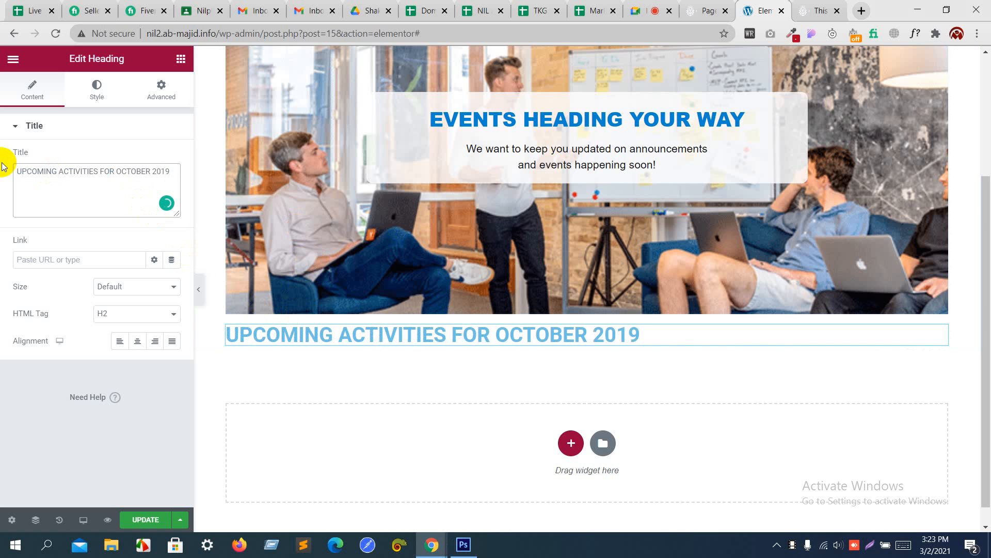
{"action": "left_click", "coordinate": [138, 340]}
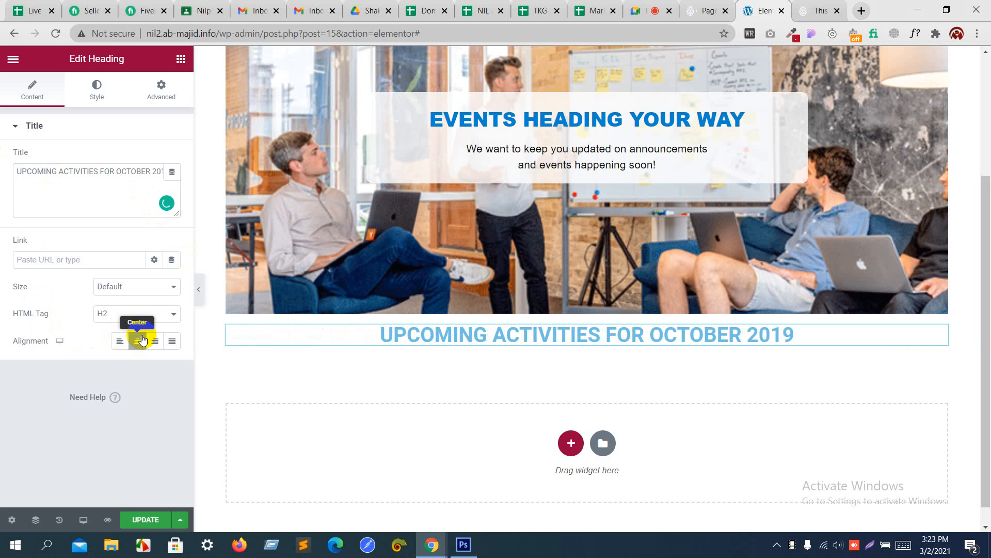
Step: Set the heading text colour to the mockup blue 0085cf
{"action": "key", "text": "alt+Tab"}
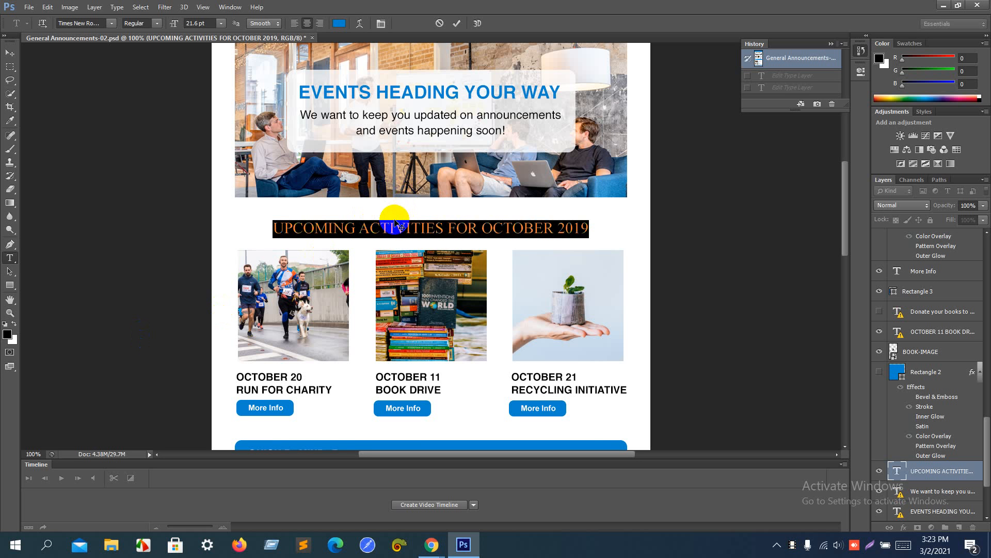
{"action": "left_click", "coordinate": [340, 23]}
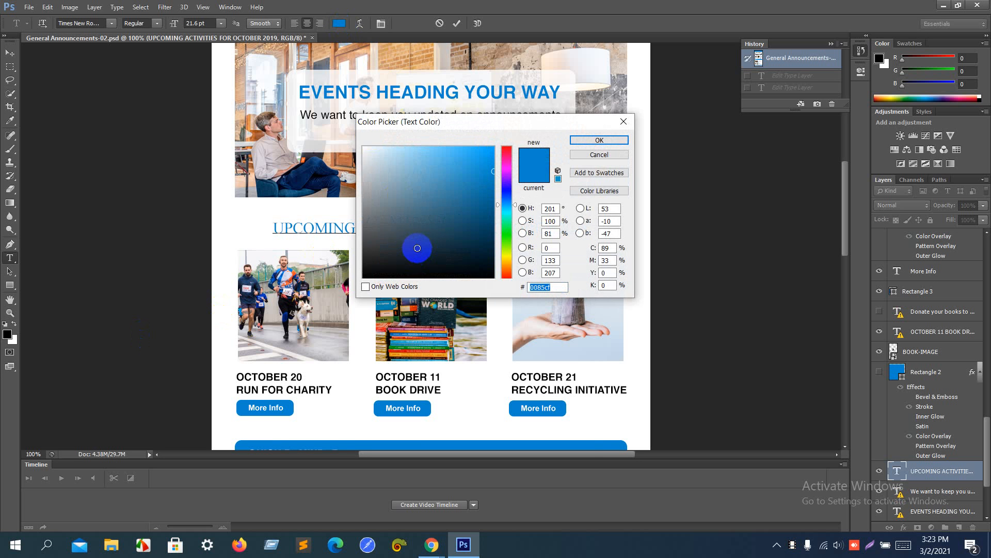
{"action": "key", "text": "alt+Tab"}
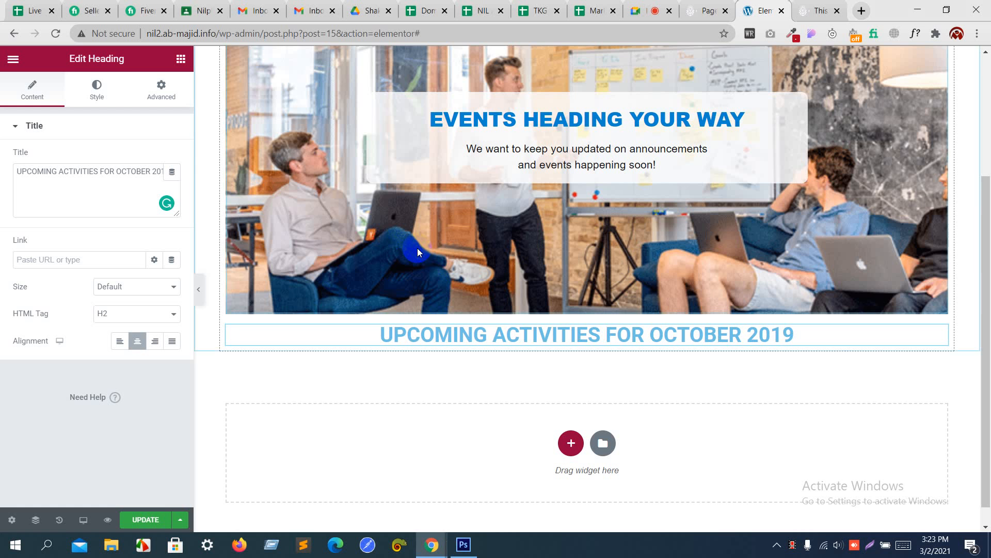
{"action": "left_click", "coordinate": [97, 98]}
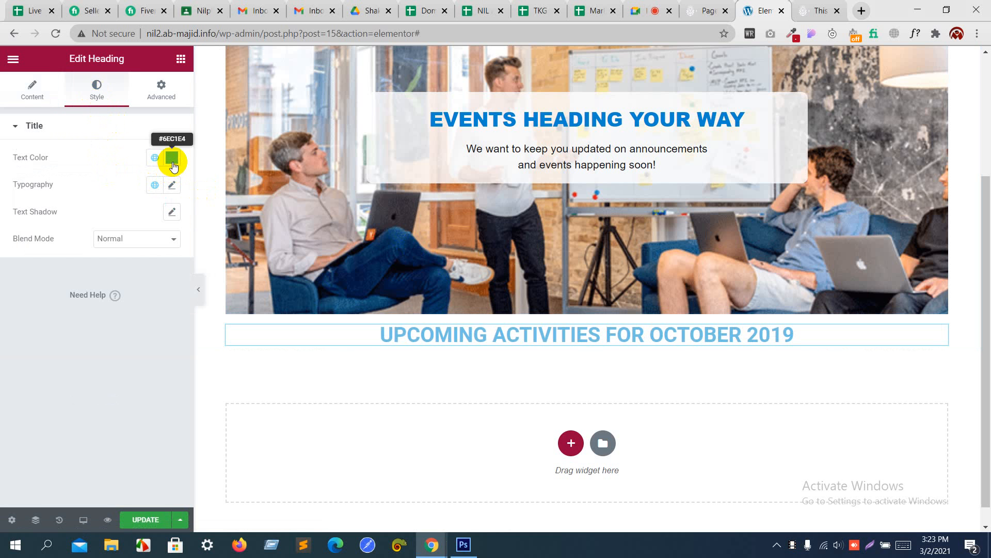
{"action": "left_click", "coordinate": [172, 158]}
{"action": "type", "text": "0085cf"}
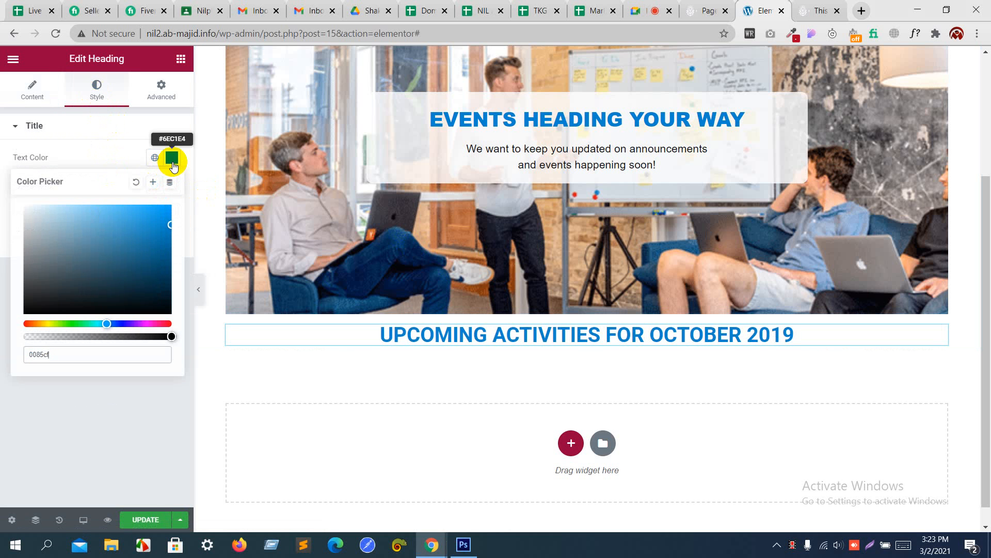
{"action": "left_click", "coordinate": [105, 161]}
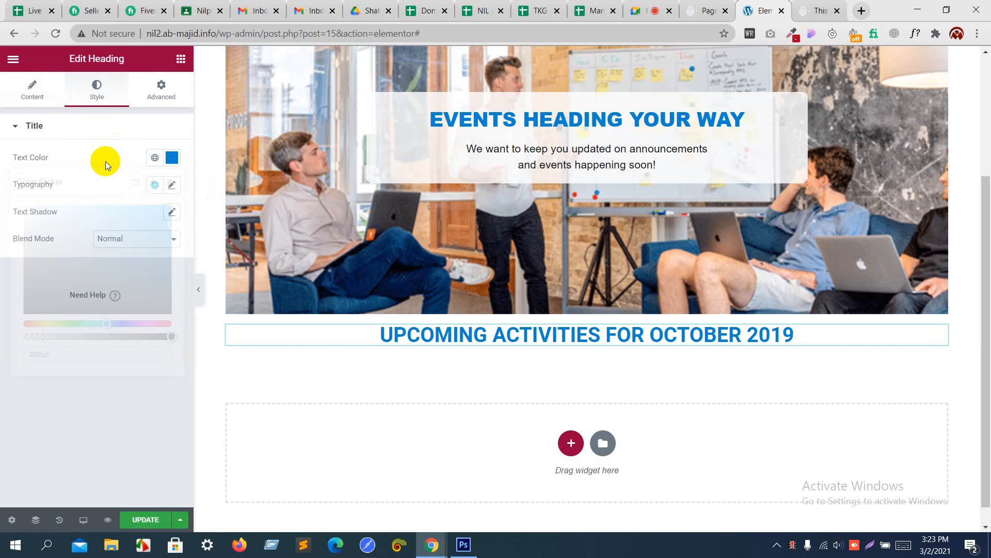
Step: Set the heading typography to Helvetica 34 px, weight 700, line height 1.9, and save
{"action": "left_click", "coordinate": [171, 185]}
{"action": "left_click", "coordinate": [137, 245]}
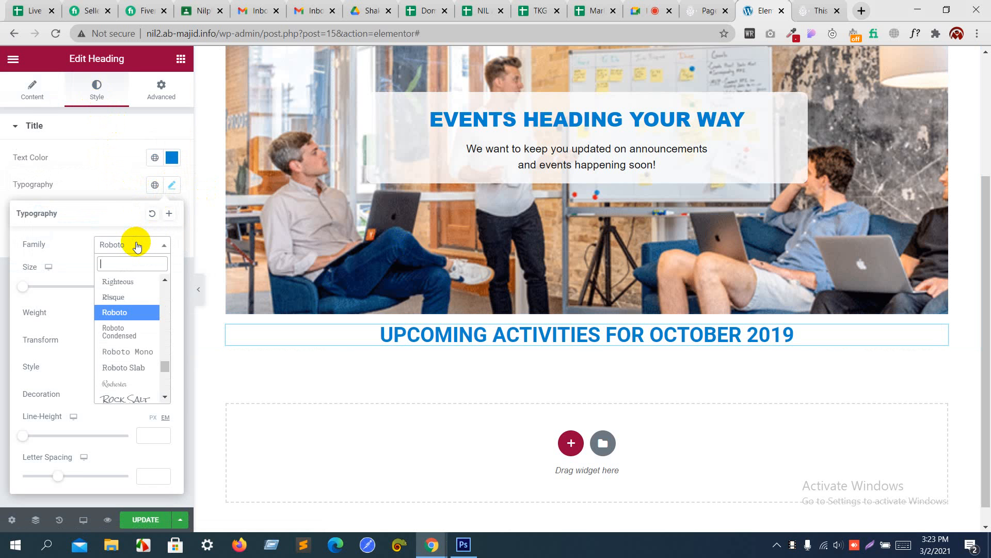
{"action": "type", "text": "helv"}
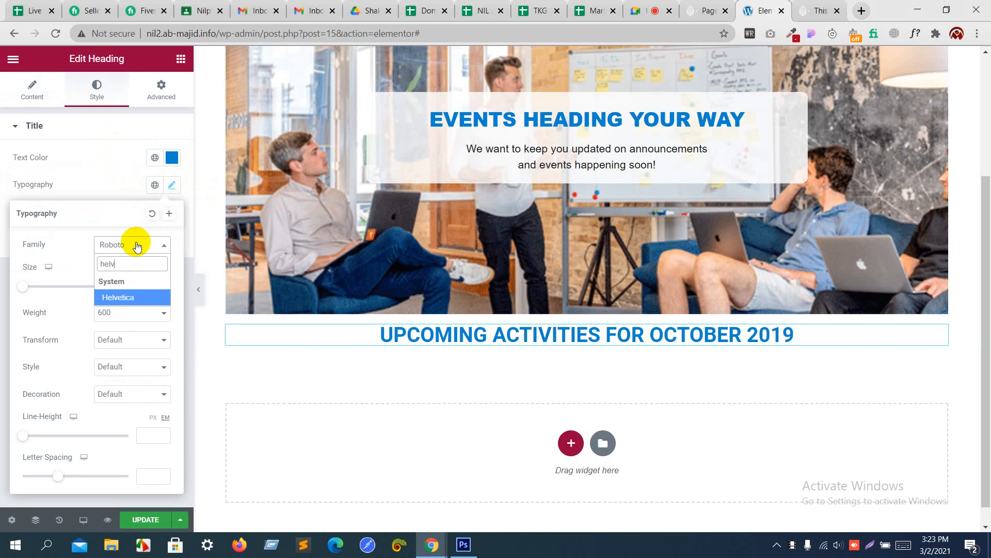
{"action": "left_click", "coordinate": [129, 299]}
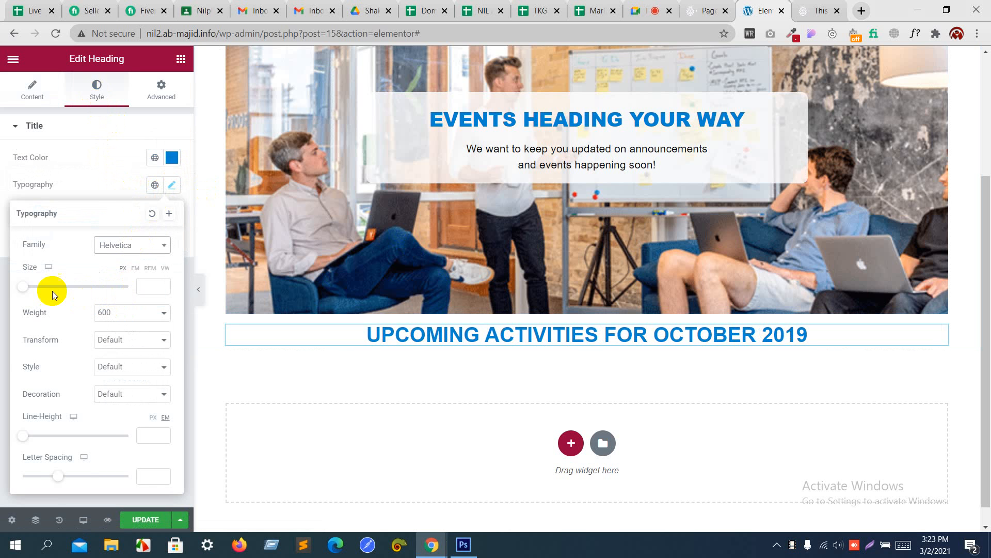
{"action": "left_click_drag", "start_coordinate": [24, 287], "coordinate": [42, 294]}
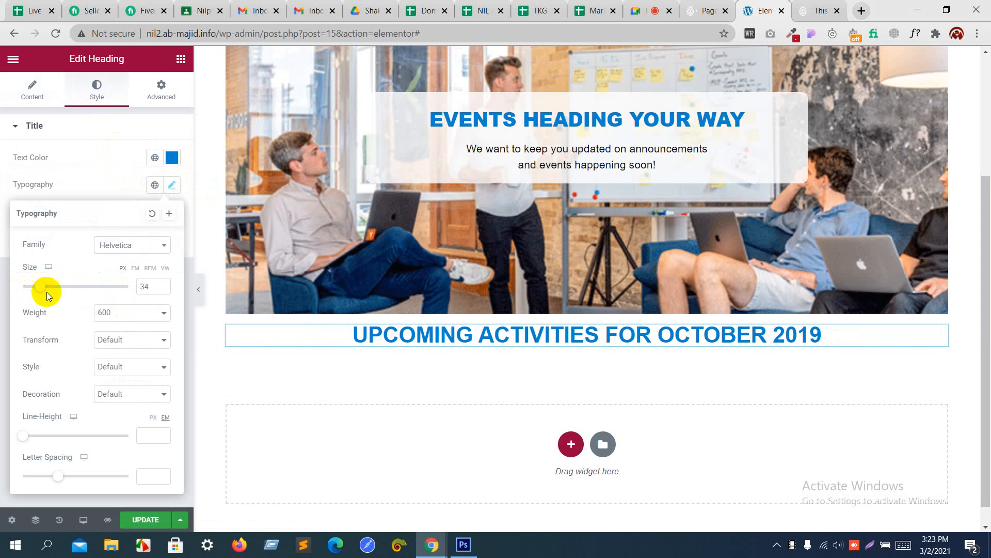
{"action": "left_click", "coordinate": [101, 311]}
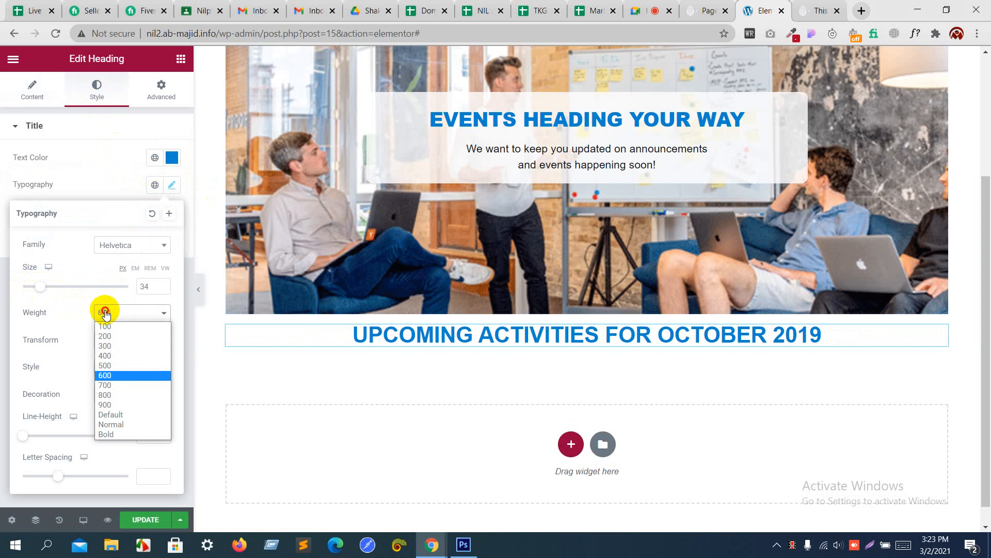
{"action": "left_click", "coordinate": [109, 385]}
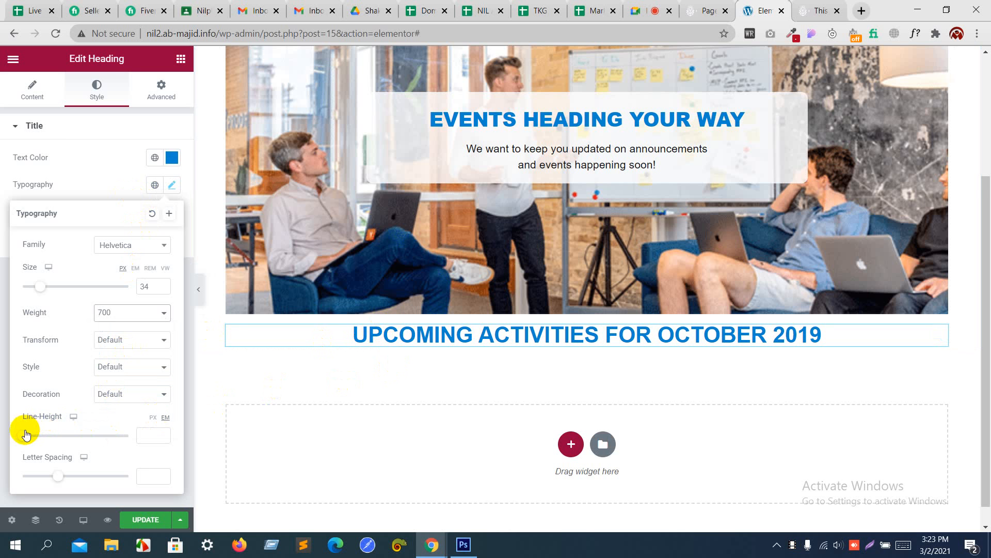
{"action": "left_click_drag", "start_coordinate": [24, 436], "coordinate": [44, 438]}
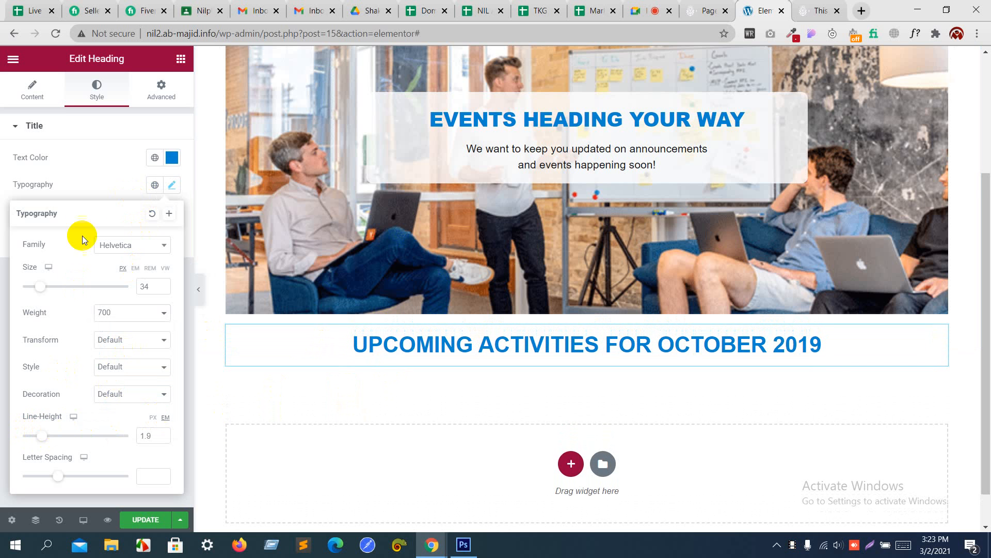
{"action": "left_click", "coordinate": [98, 181]}
{"action": "left_click", "coordinate": [144, 518]}
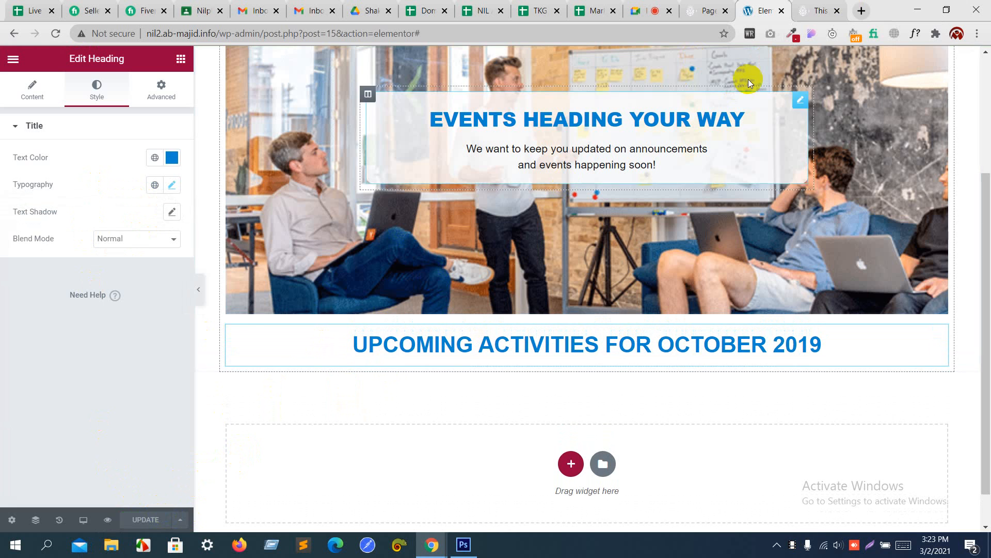
{"action": "left_click", "coordinate": [826, 4]}
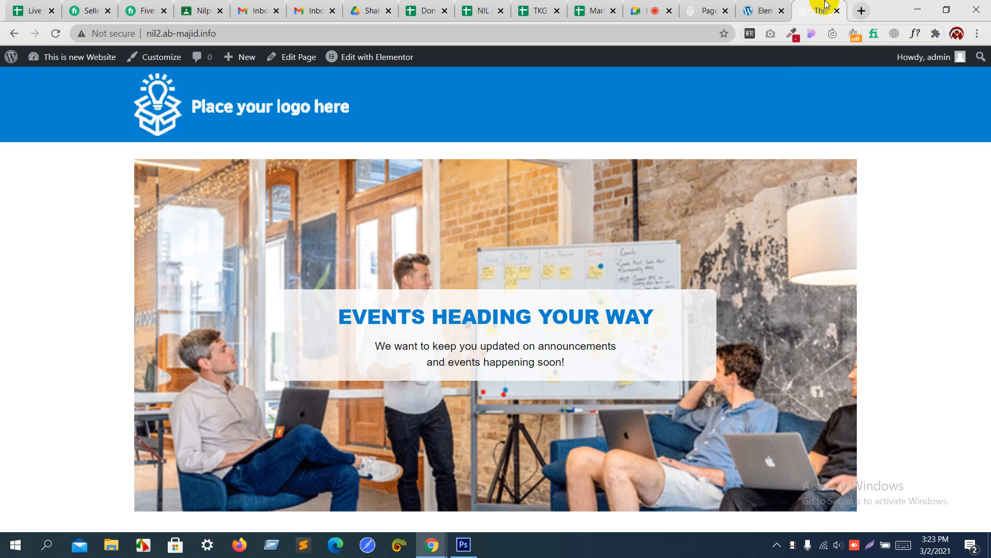
{"action": "key", "text": "F5"}
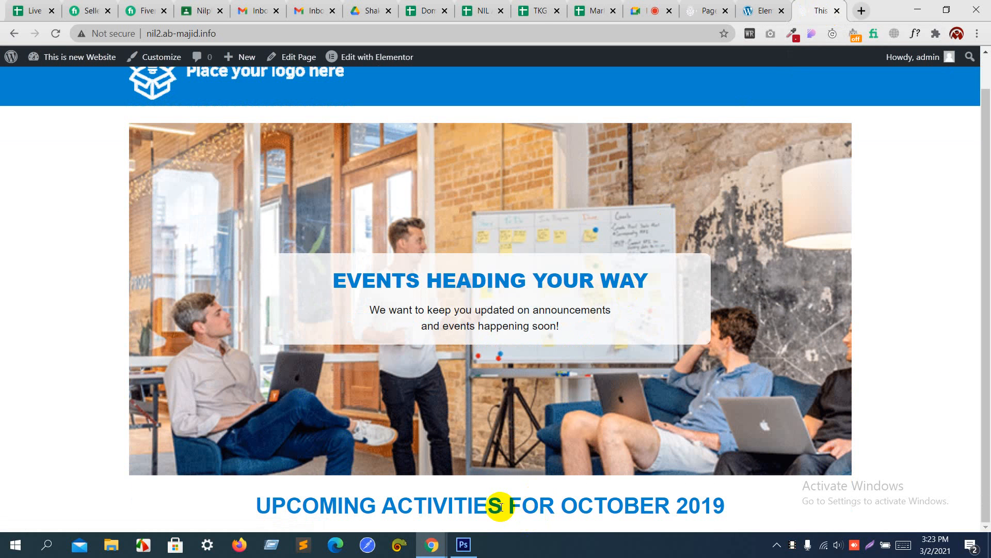
{"action": "key", "text": "alt+Tab"}
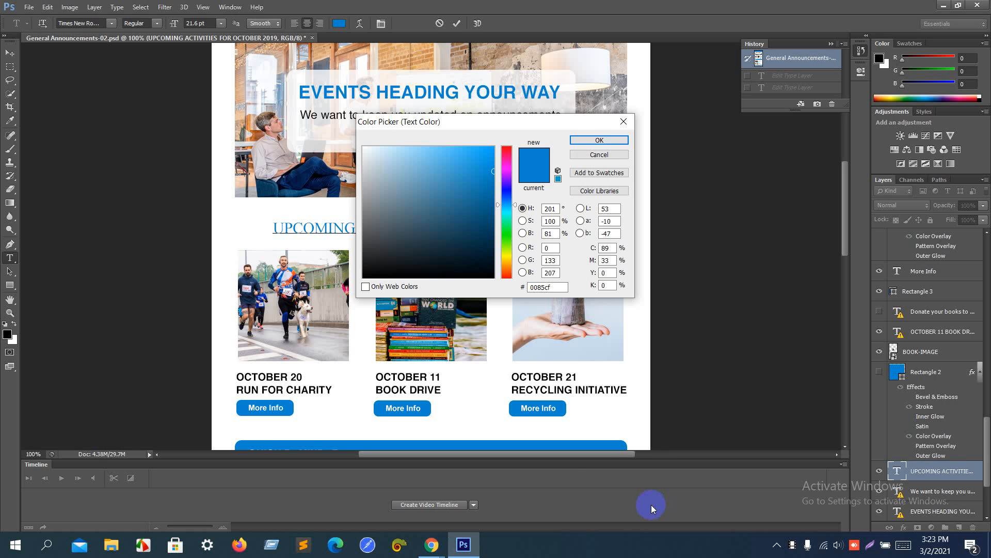
{"action": "left_click", "coordinate": [607, 164]}
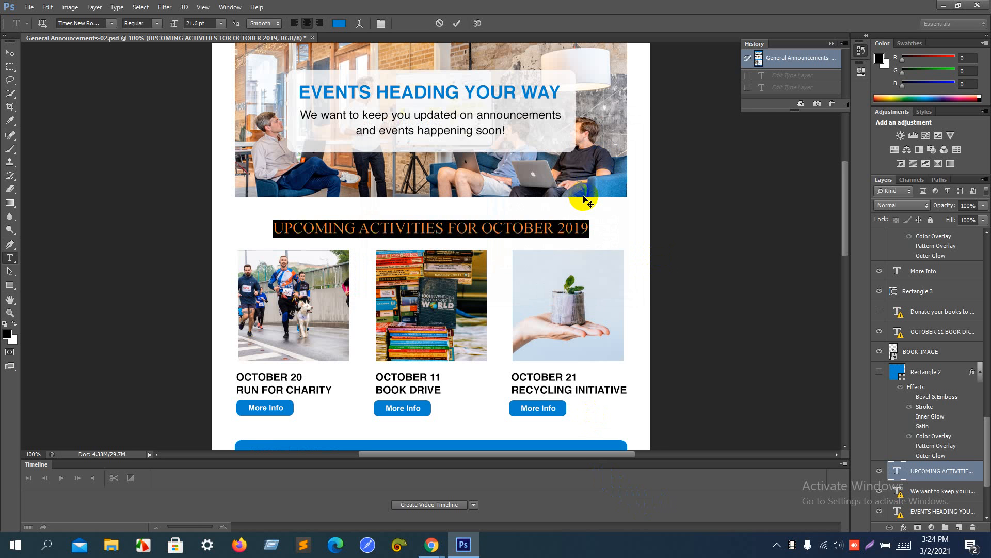
{"action": "key", "text": "alt+Tab"}
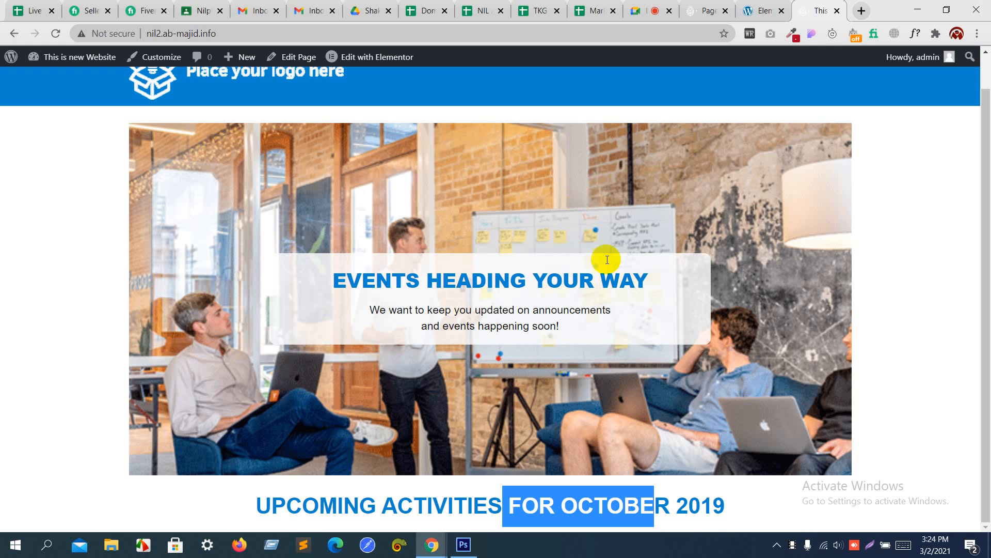
{"action": "left_click", "coordinate": [757, 10]}
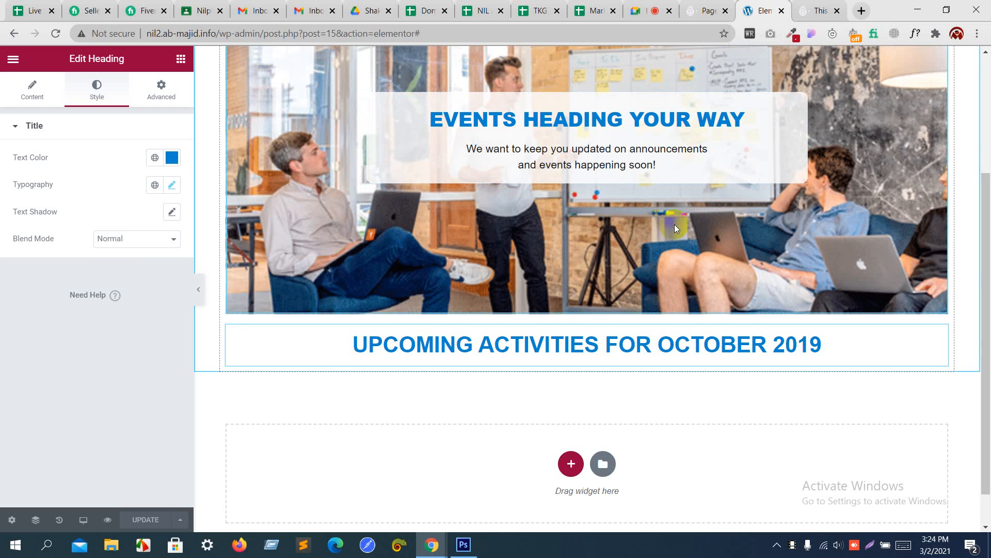
{"action": "scroll", "coordinate": [674, 224], "scroll_direction": "up", "scroll_amount": 2}
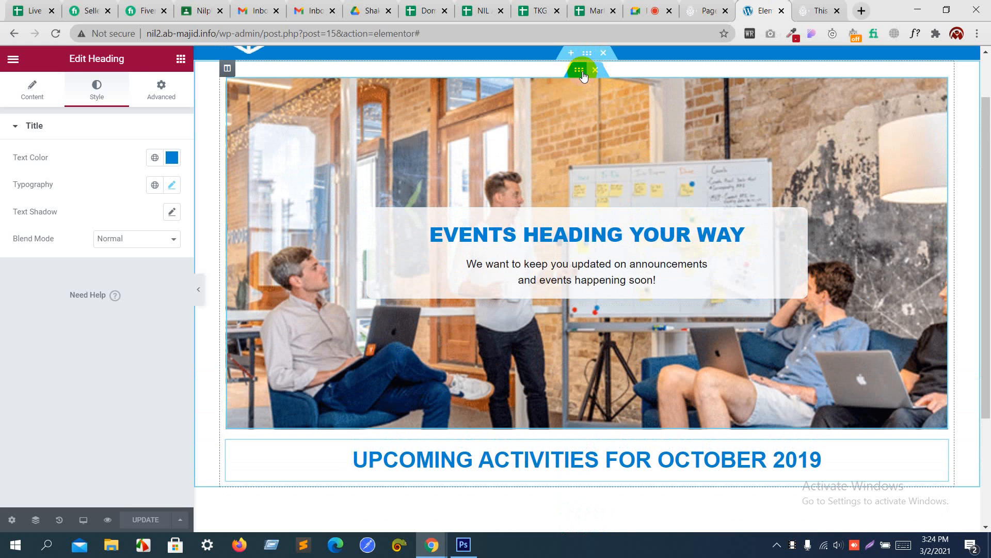
Step: Try Contain sizing and No-repeat on the hero section's background photo
{"action": "left_click", "coordinate": [582, 71]}
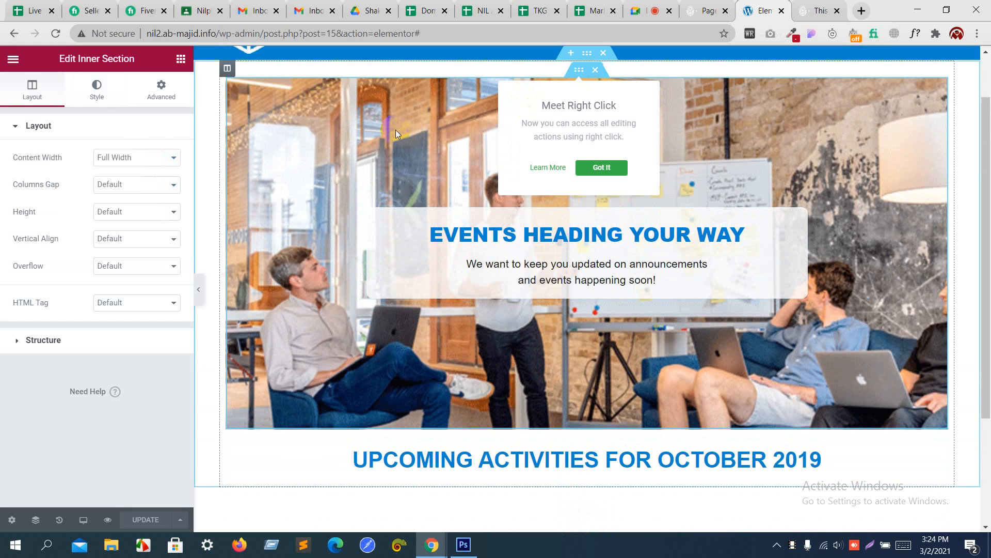
{"action": "left_click", "coordinate": [98, 86]}
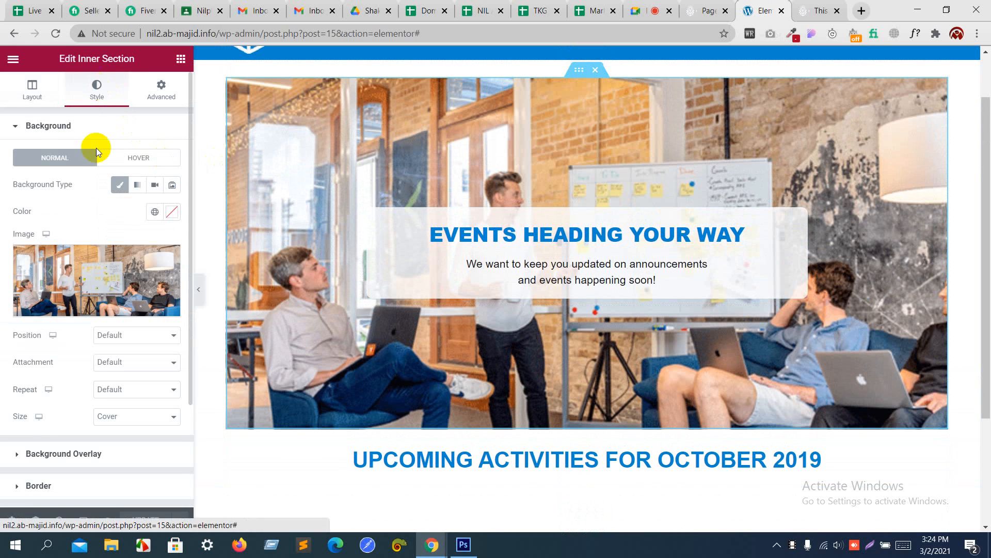
{"action": "left_click", "coordinate": [115, 415]}
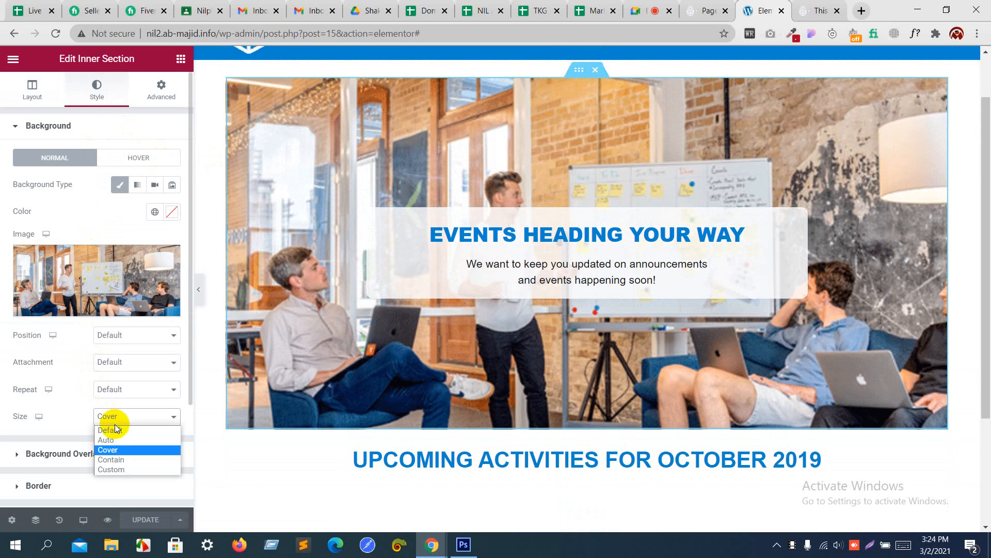
{"action": "left_click", "coordinate": [117, 463]}
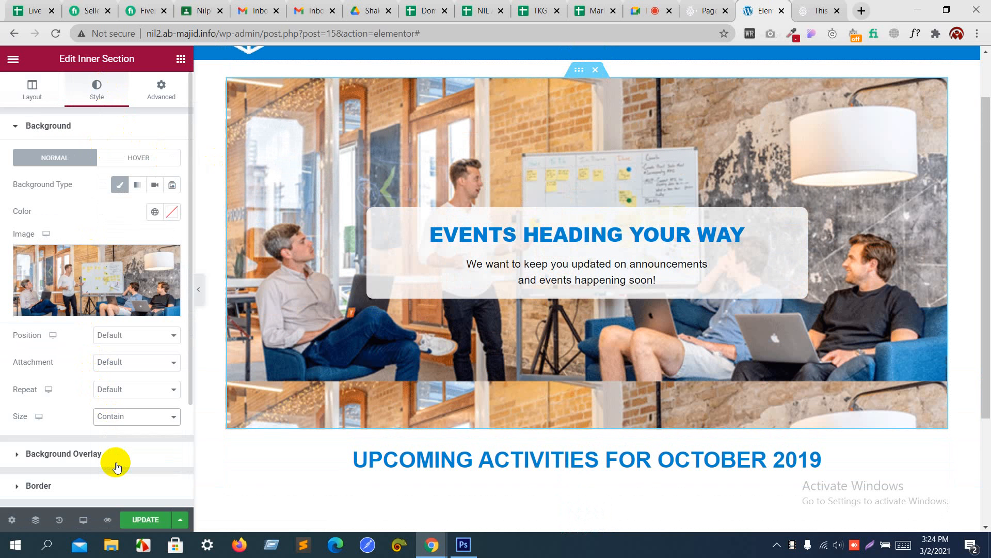
{"action": "left_click", "coordinate": [118, 390]}
{"action": "left_click", "coordinate": [117, 412]}
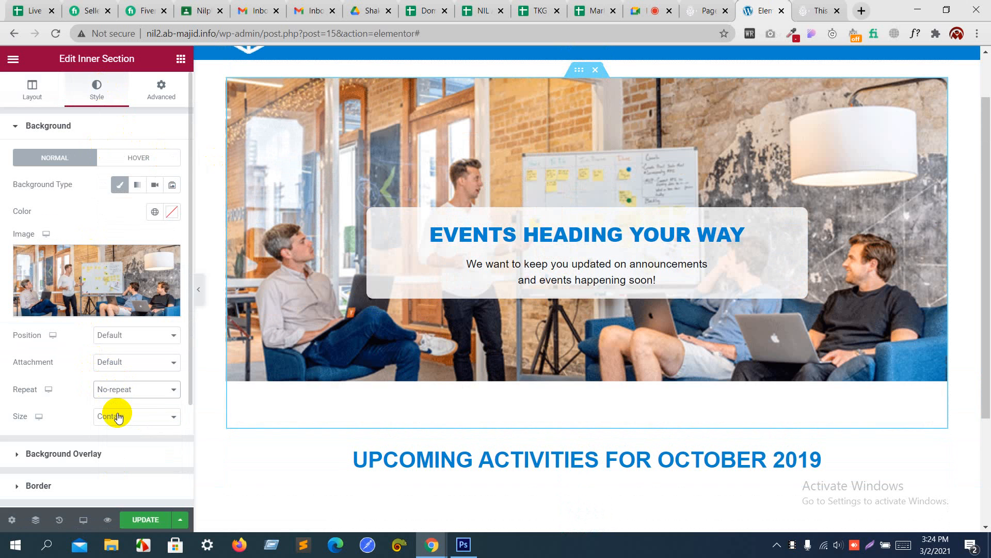
{"action": "left_click", "coordinate": [127, 391]}
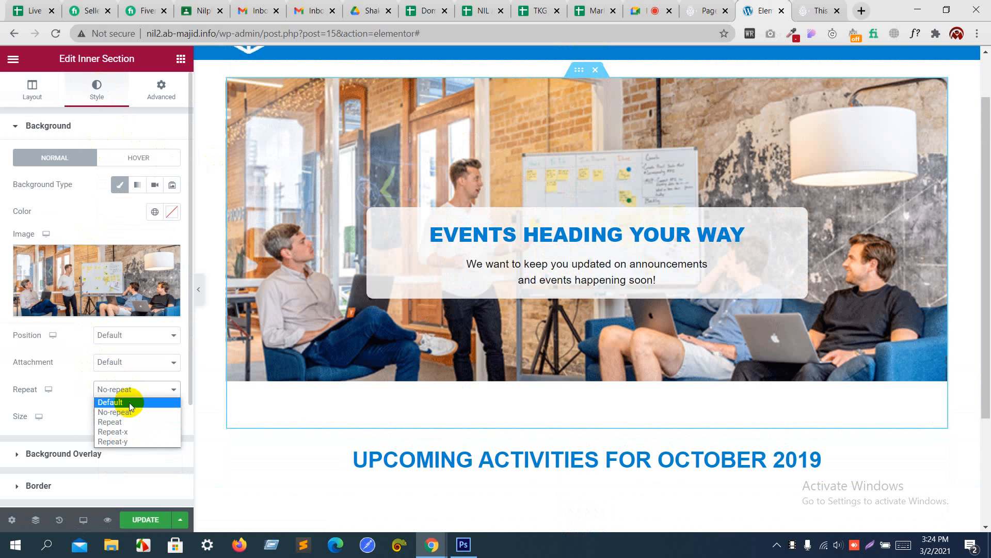
{"action": "left_click", "coordinate": [126, 411]}
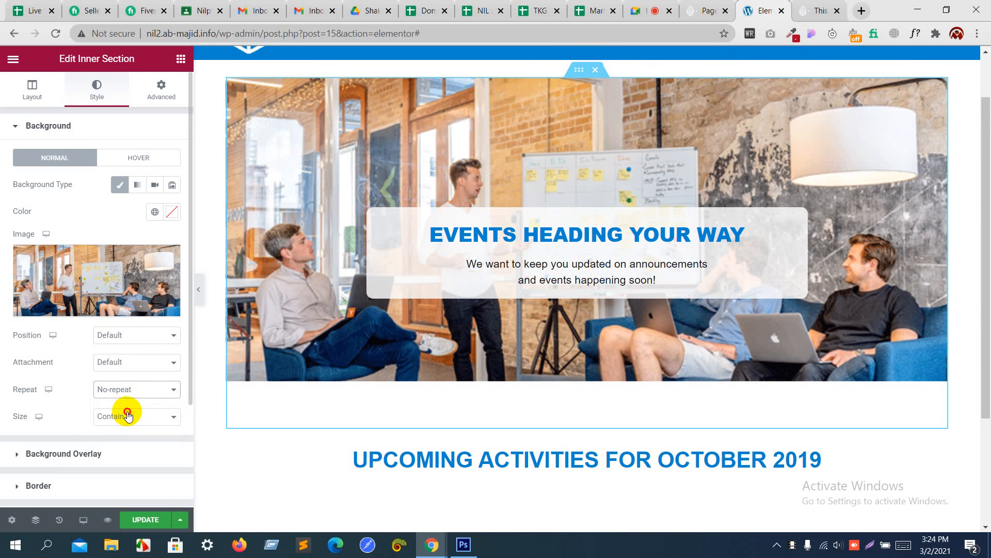
Step: Change the hero background size from Cover to Custom with width 100
{"action": "left_click", "coordinate": [127, 414]}
{"action": "left_click", "coordinate": [125, 449]}
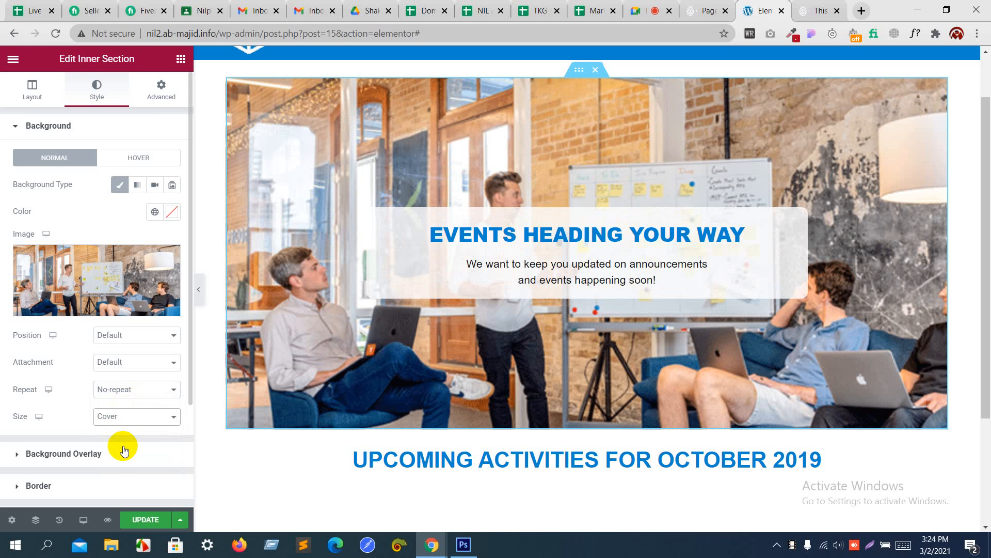
{"action": "left_click", "coordinate": [132, 416]}
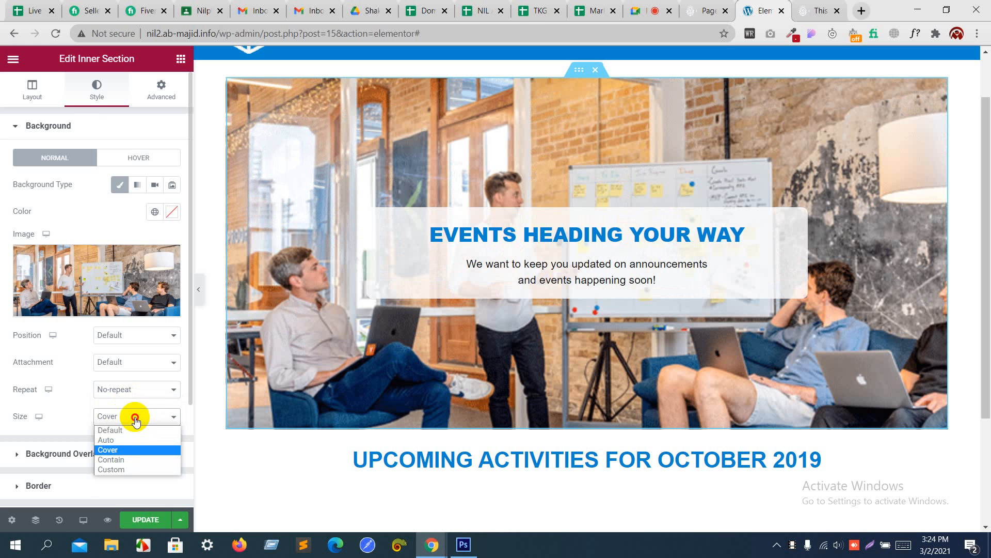
{"action": "left_click", "coordinate": [126, 469]}
{"action": "scroll", "coordinate": [147, 447], "scroll_direction": "down", "scroll_amount": 2}
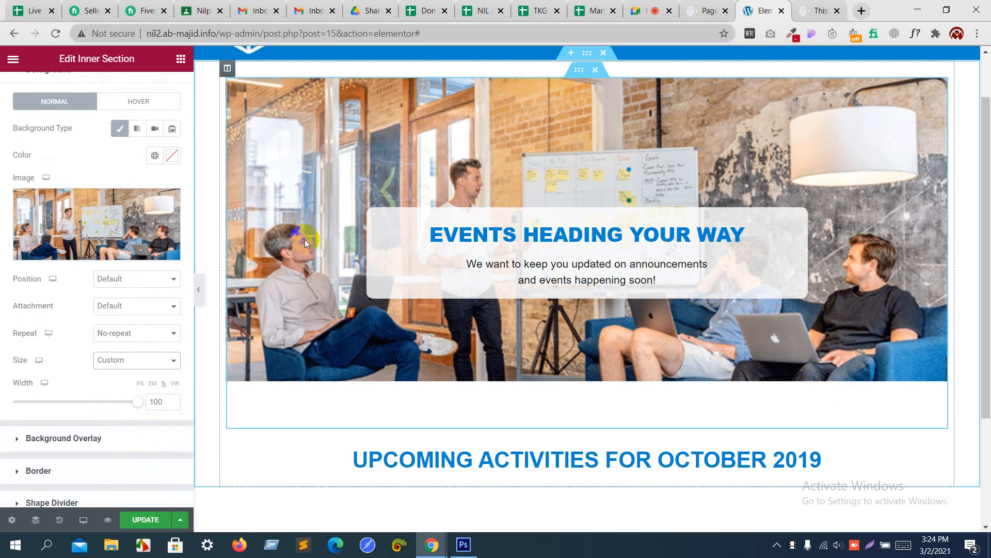
{"action": "scroll", "coordinate": [130, 170], "scroll_direction": "up", "scroll_amount": 2}
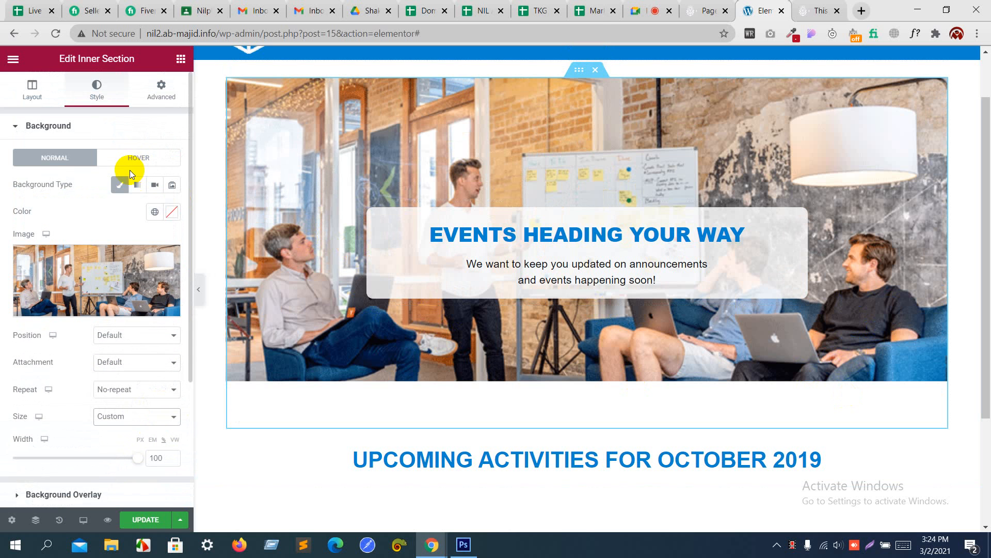
{"action": "left_click", "coordinate": [181, 58]}
{"action": "key", "text": "alt+Tab"}
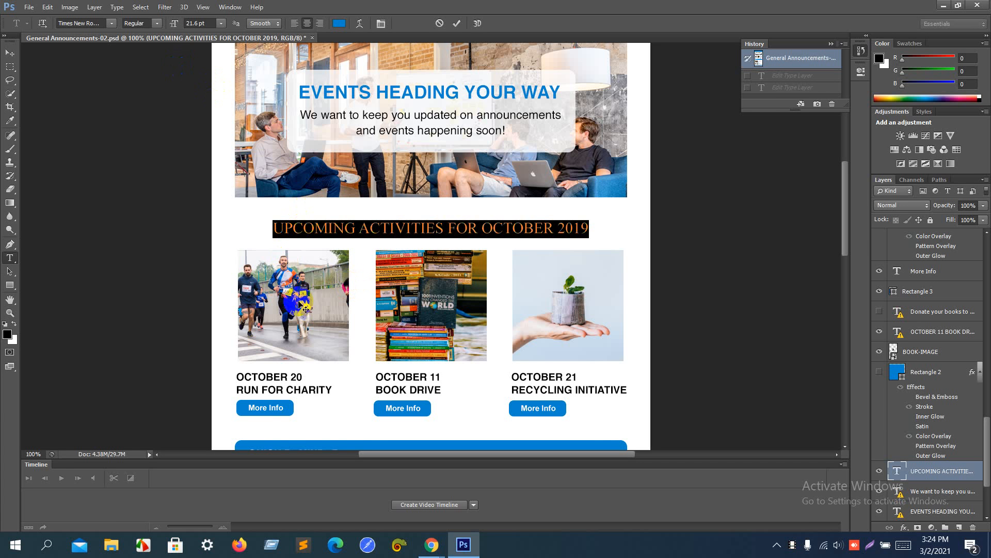
Step: Place an inner section below the heading and duplicate a column to make three columns
{"action": "key", "text": "alt+Tab"}
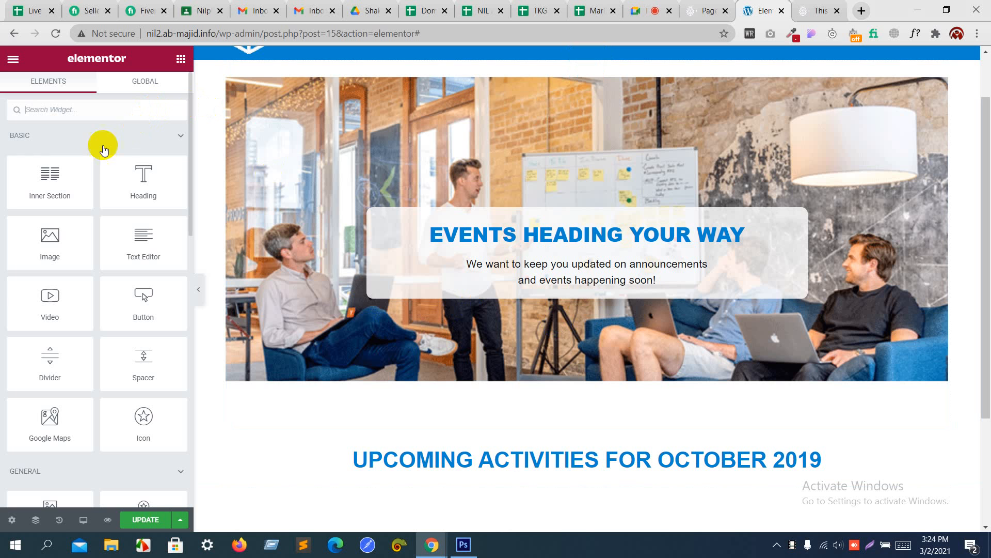
{"action": "left_click_drag", "start_coordinate": [54, 170], "coordinate": [405, 469]}
{"action": "scroll", "coordinate": [405, 470], "scroll_direction": "down", "scroll_amount": 4}
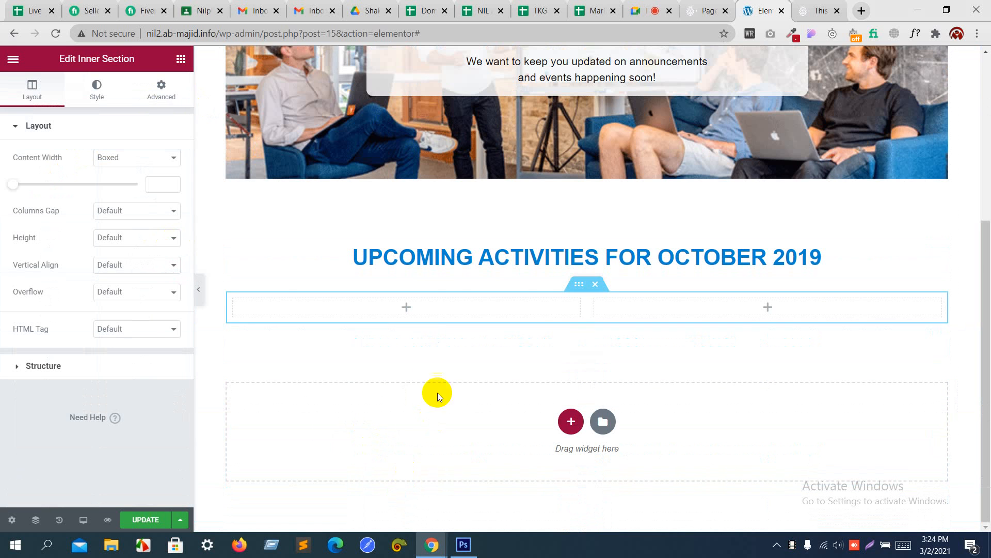
{"action": "right_click", "coordinate": [239, 304]}
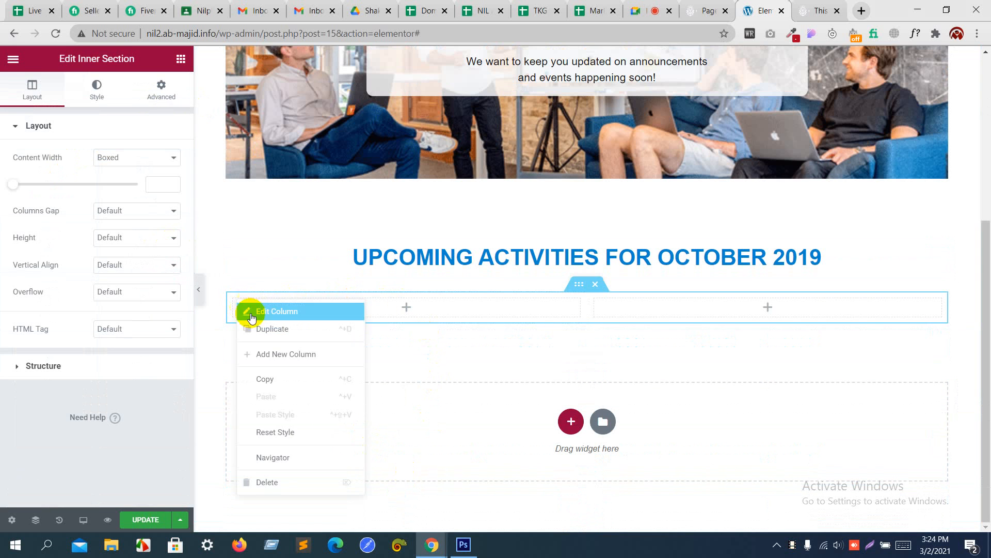
{"action": "left_click", "coordinate": [258, 325]}
Step: Search the widgets for 'ima' and drag an Image Box into the first column
{"action": "key", "text": "alt+Tab"}
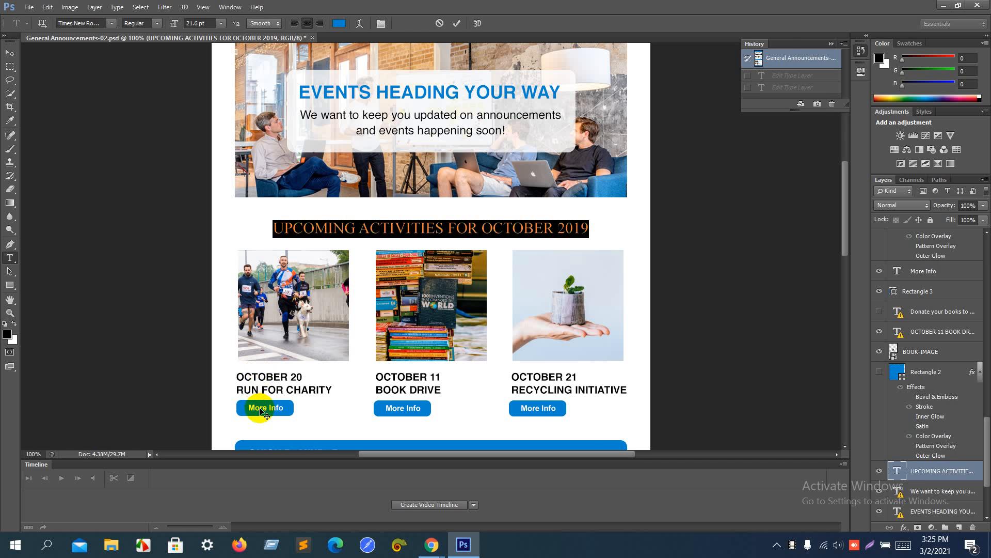
{"action": "key", "text": "alt+Tab"}
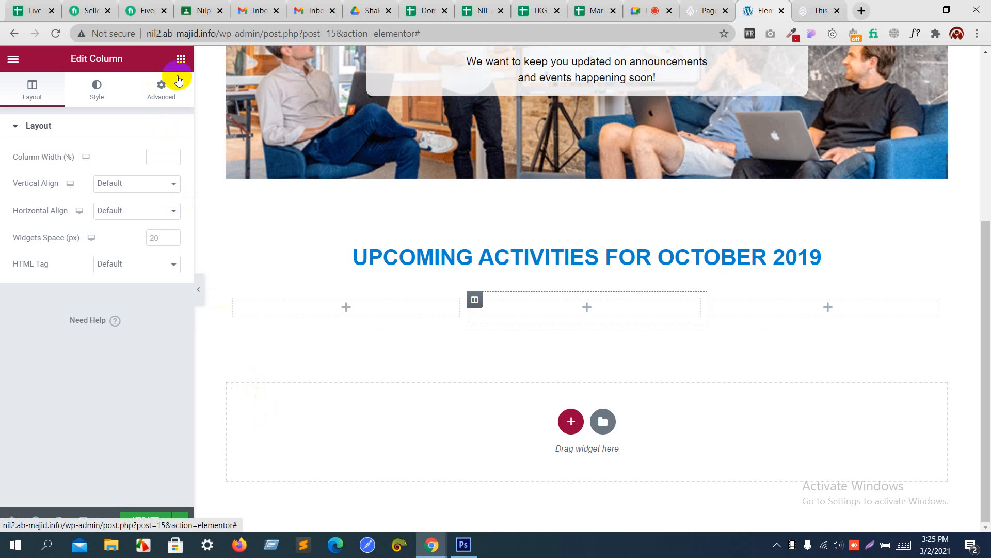
{"action": "left_click", "coordinate": [181, 58]}
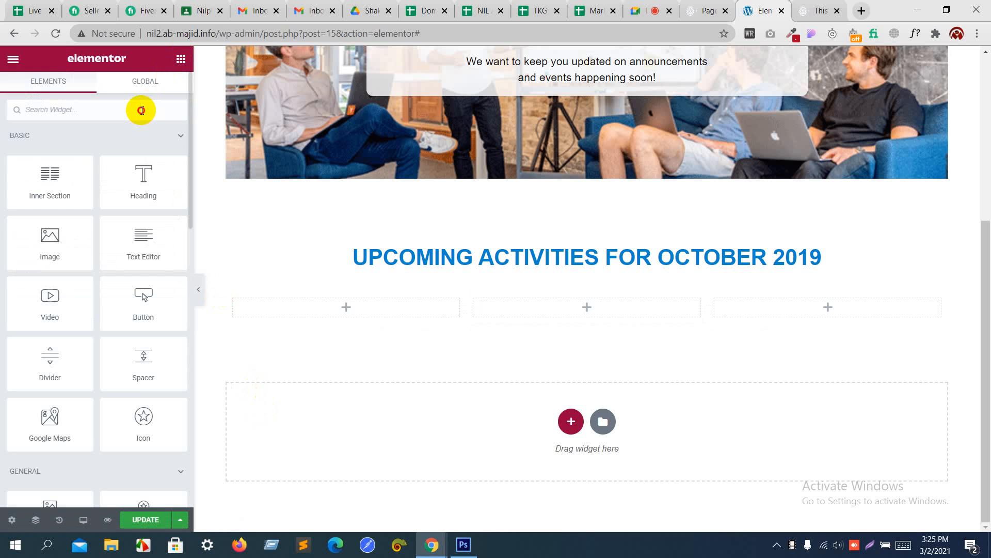
{"action": "left_click", "coordinate": [142, 110]}
{"action": "type", "text": "image"}
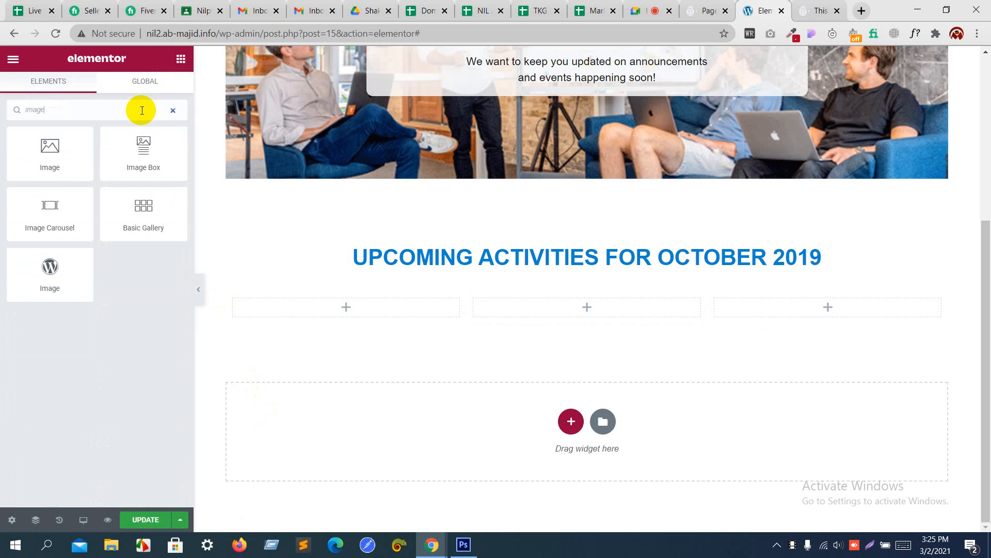
{"action": "left_click_drag", "start_coordinate": [140, 150], "coordinate": [337, 311]}
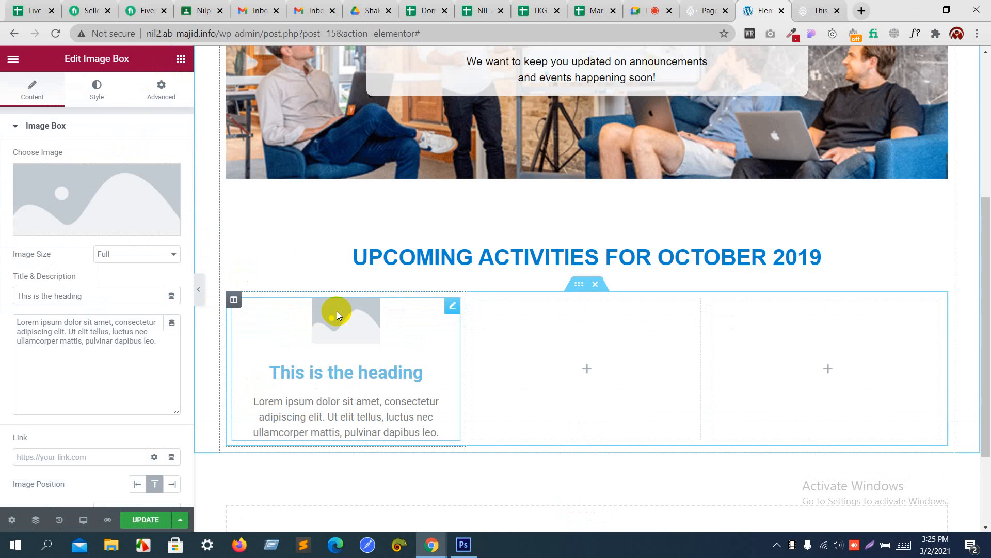
Step: Insert the charity run photo into the first activities image box
{"action": "left_click", "coordinate": [133, 187]}
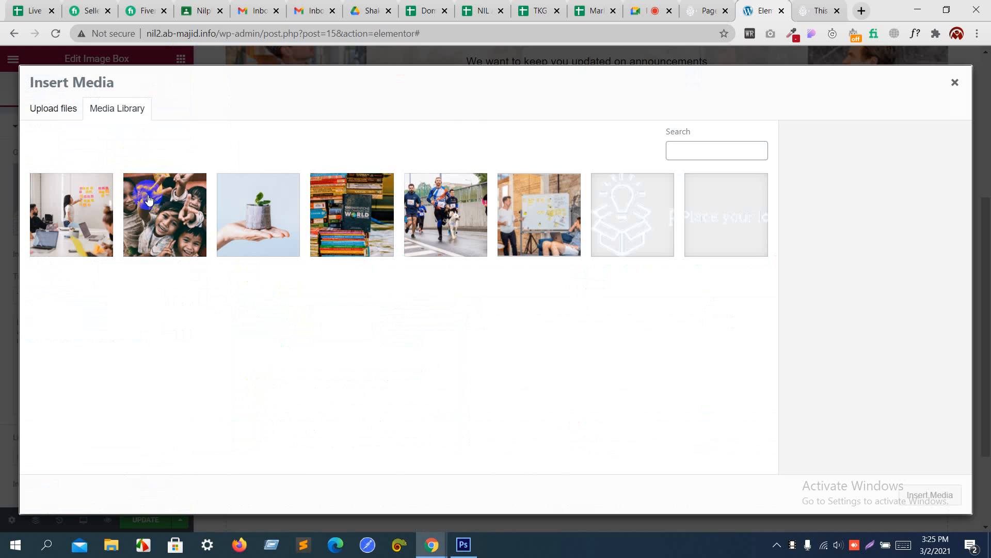
{"action": "key", "text": "alt+Tab"}
{"action": "key", "text": "alt+Tab"}
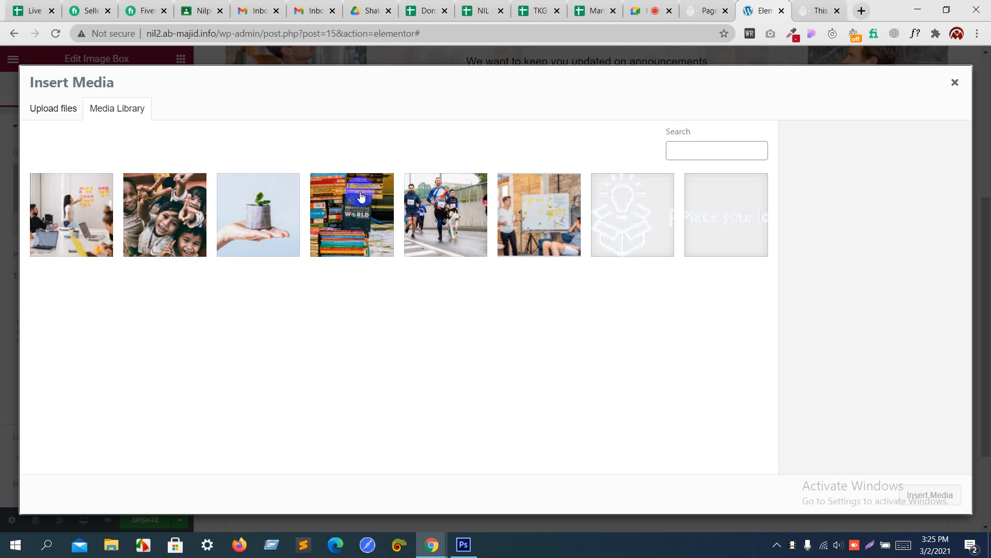
{"action": "left_click", "coordinate": [437, 207]}
{"action": "left_click", "coordinate": [931, 495]}
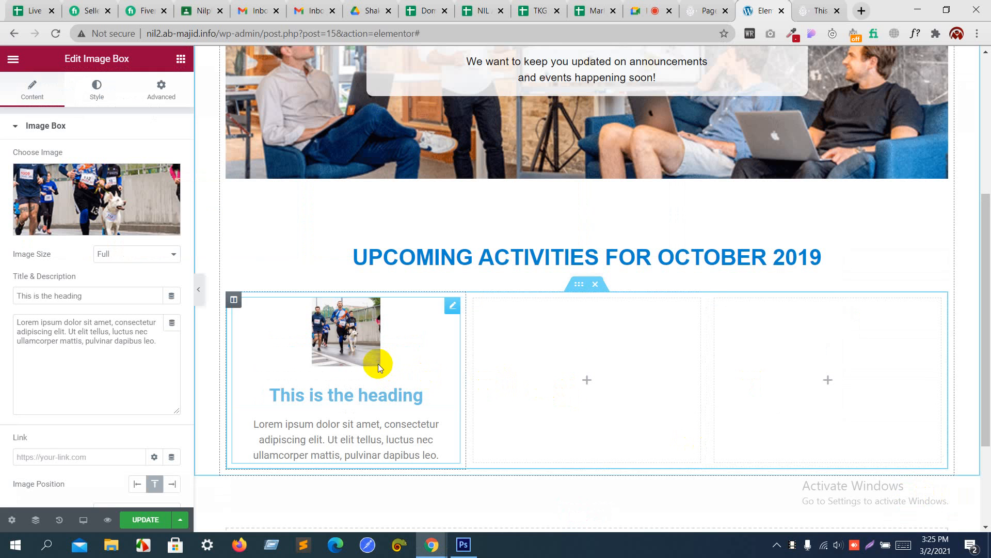
Step: Try the Large 1024 x 1024 and Full image sizes, then switch to Custom
{"action": "left_click", "coordinate": [157, 254]}
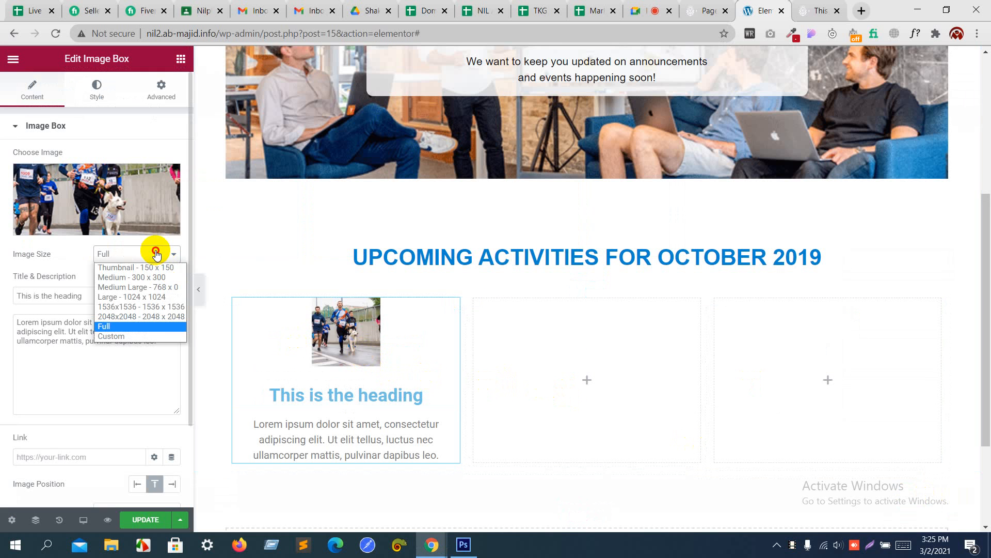
{"action": "left_click", "coordinate": [144, 296]}
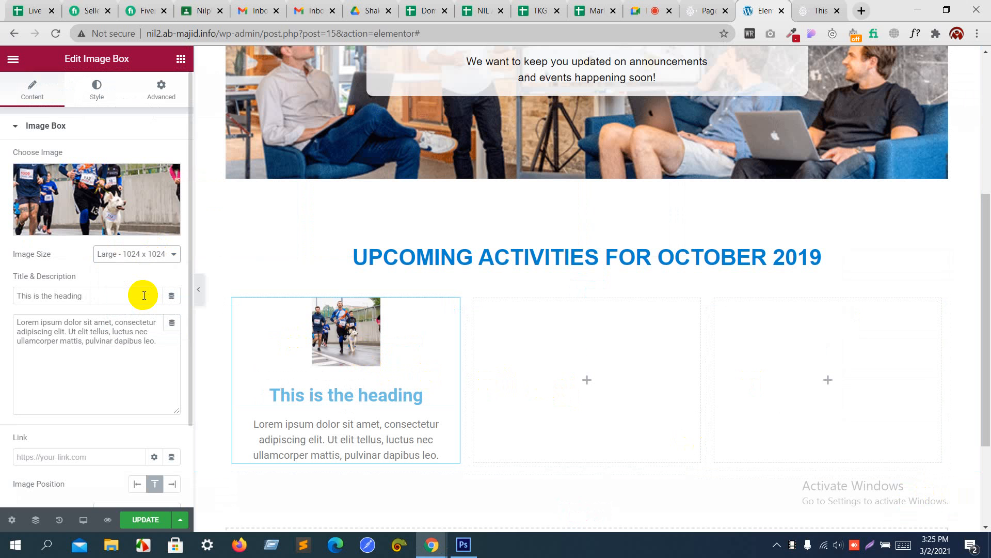
{"action": "left_click", "coordinate": [150, 256]}
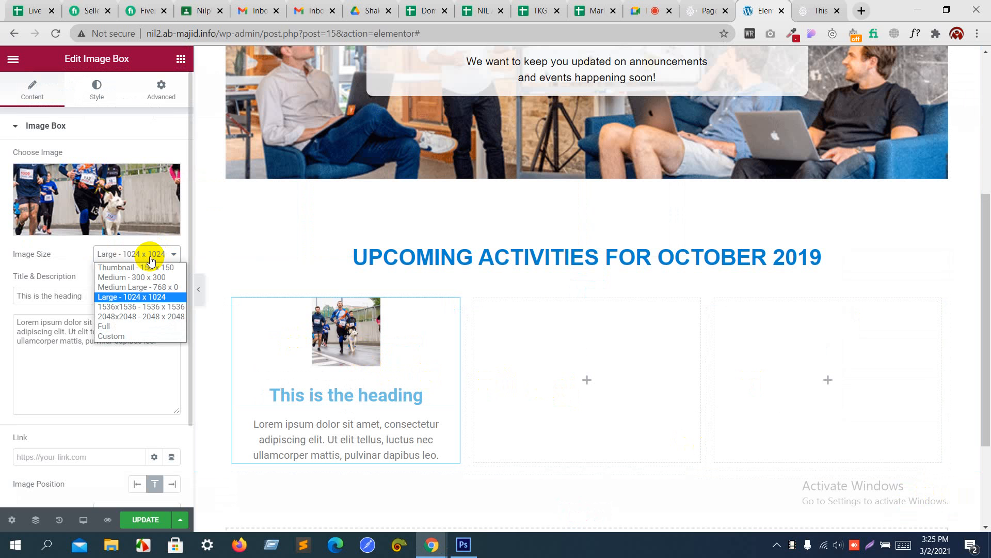
{"action": "left_click", "coordinate": [129, 325]}
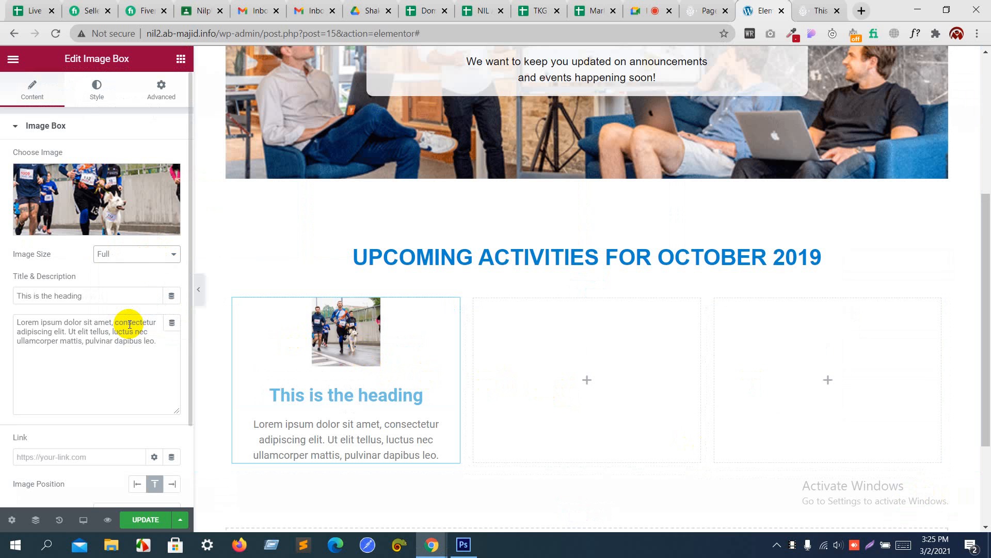
{"action": "left_click", "coordinate": [129, 254]}
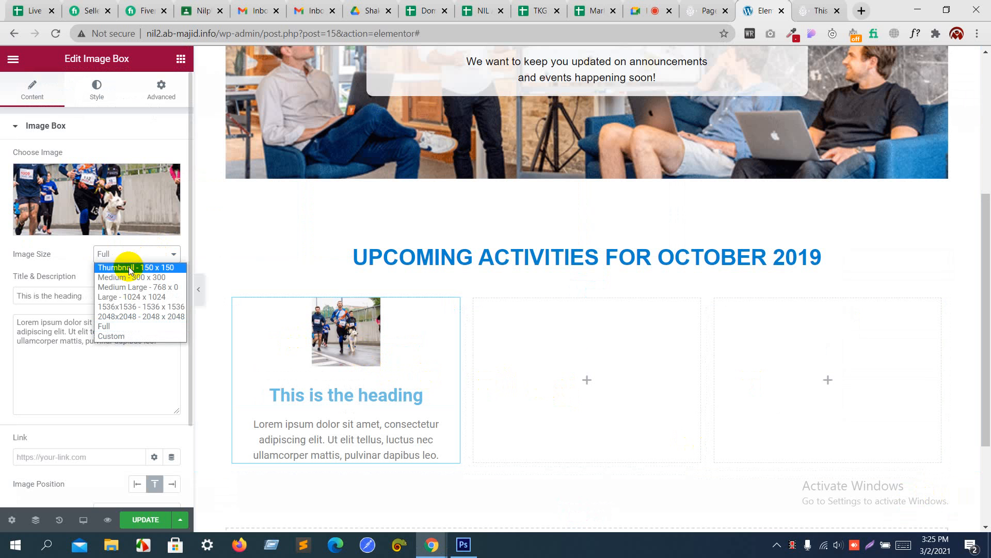
{"action": "left_click", "coordinate": [119, 336]}
Step: Apply a custom image size of 80 x 80, then 80% by 80%
{"action": "left_click", "coordinate": [36, 321]}
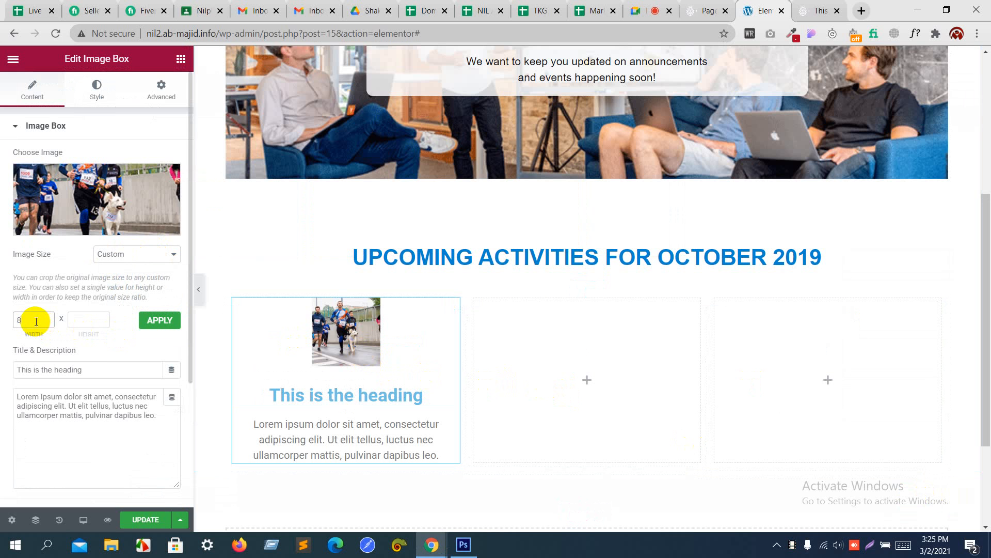
{"action": "key", "text": "Tab"}
{"action": "left_click", "coordinate": [156, 321]}
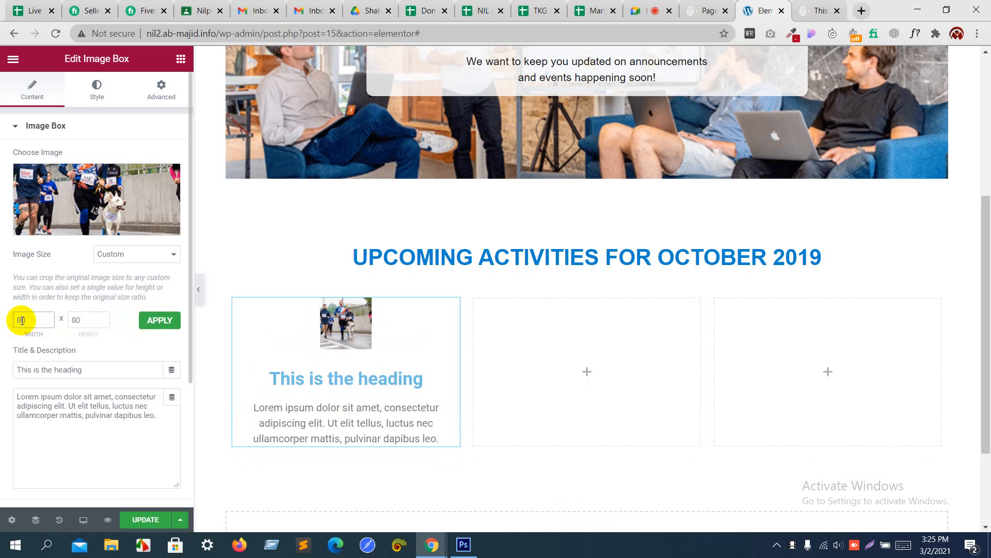
{"action": "left_click", "coordinate": [87, 320]}
{"action": "type", "text": "%"}
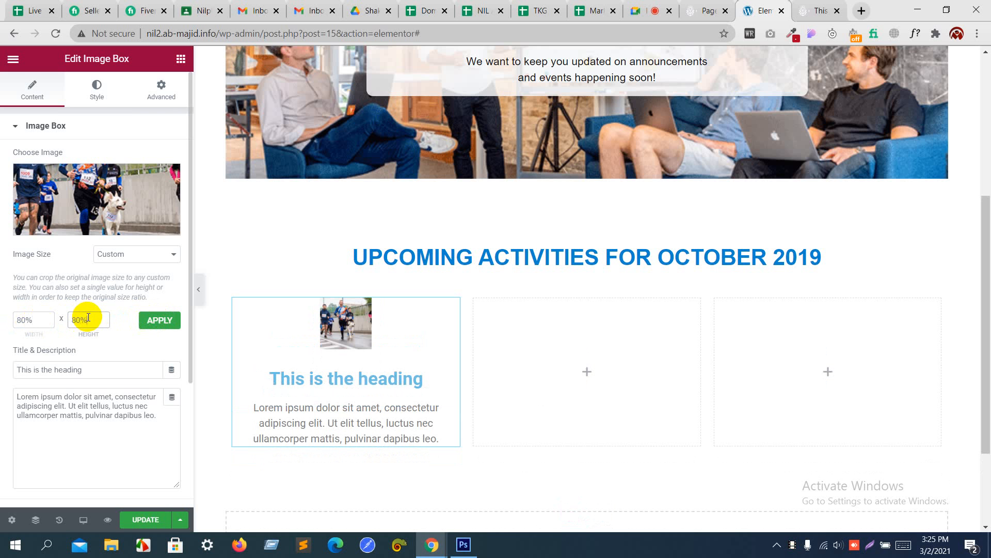
{"action": "left_click", "coordinate": [158, 321]}
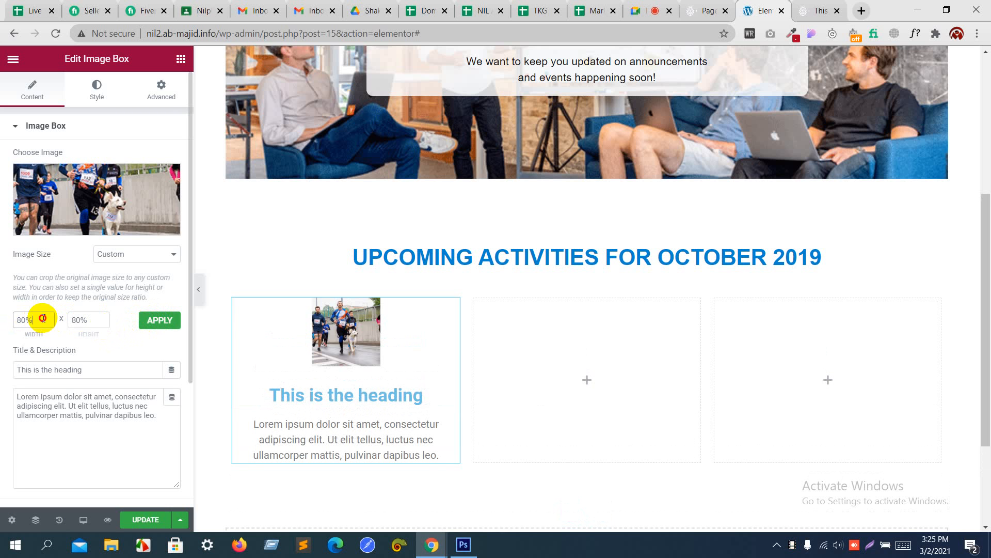
Step: Apply a custom 800 x 800 size, then settle on the 1536x1536 image size
{"action": "left_click_drag", "start_coordinate": [43, 318], "coordinate": [1, 322]}
{"action": "type", "text": "800"}
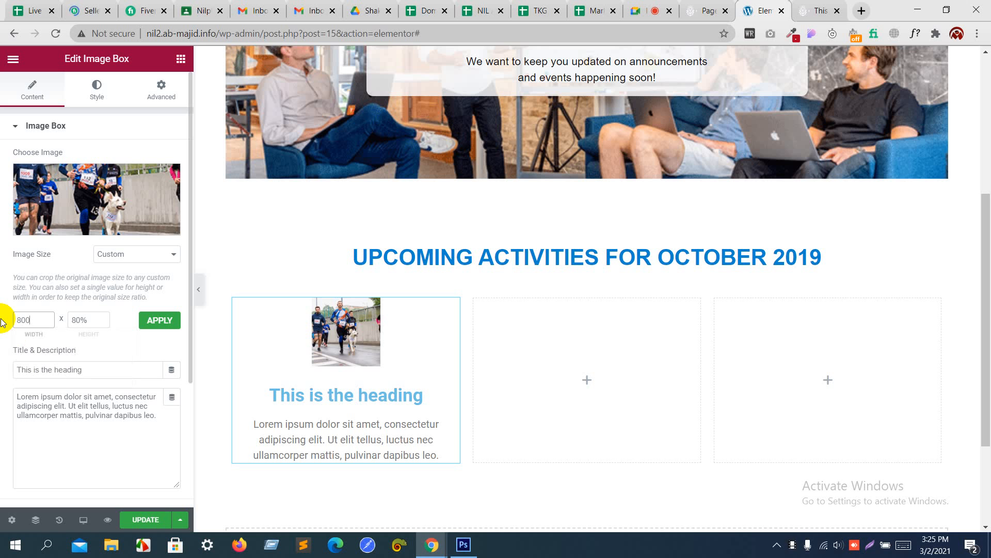
{"action": "key", "text": "Tab"}
{"action": "type", "text": "800"}
{"action": "left_click", "coordinate": [161, 324]}
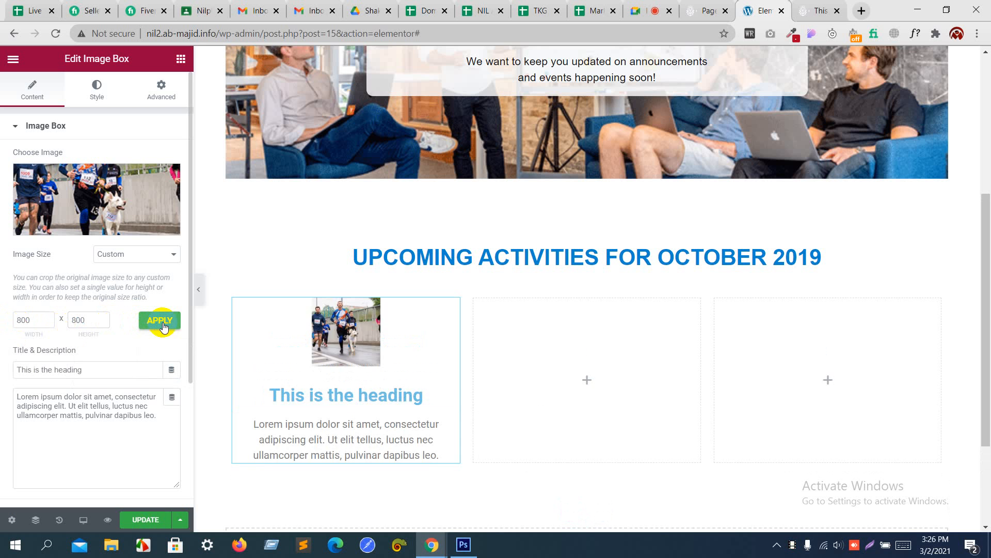
{"action": "left_click", "coordinate": [137, 256]}
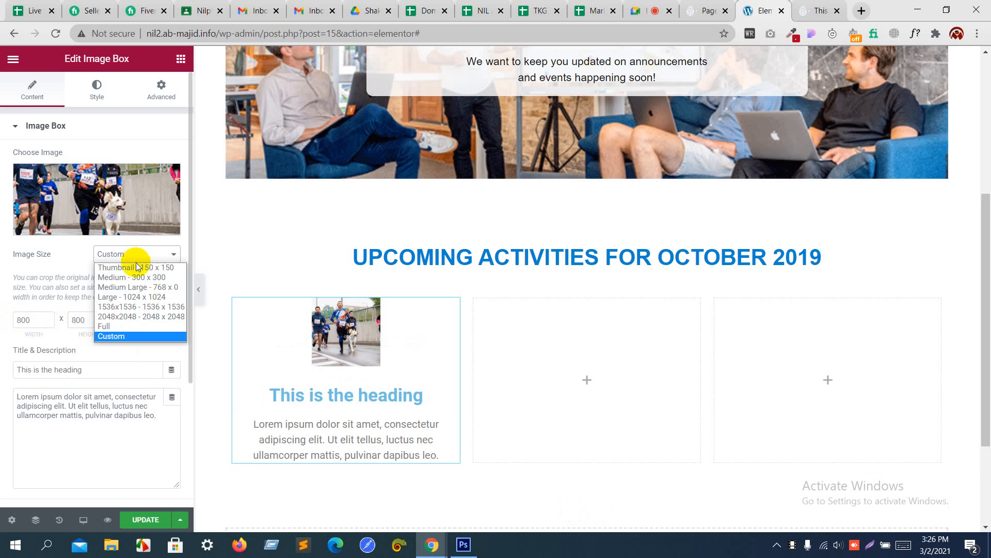
{"action": "left_click", "coordinate": [123, 307]}
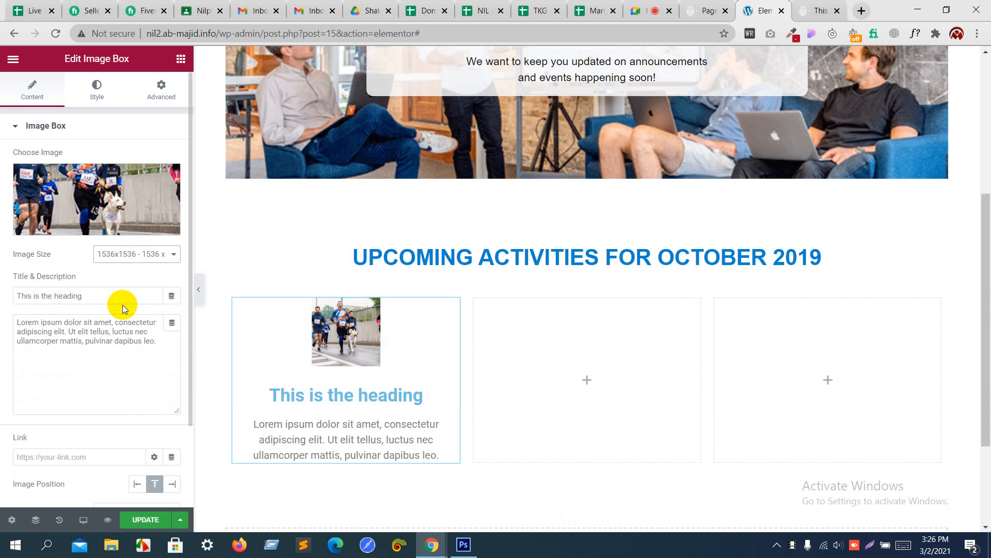
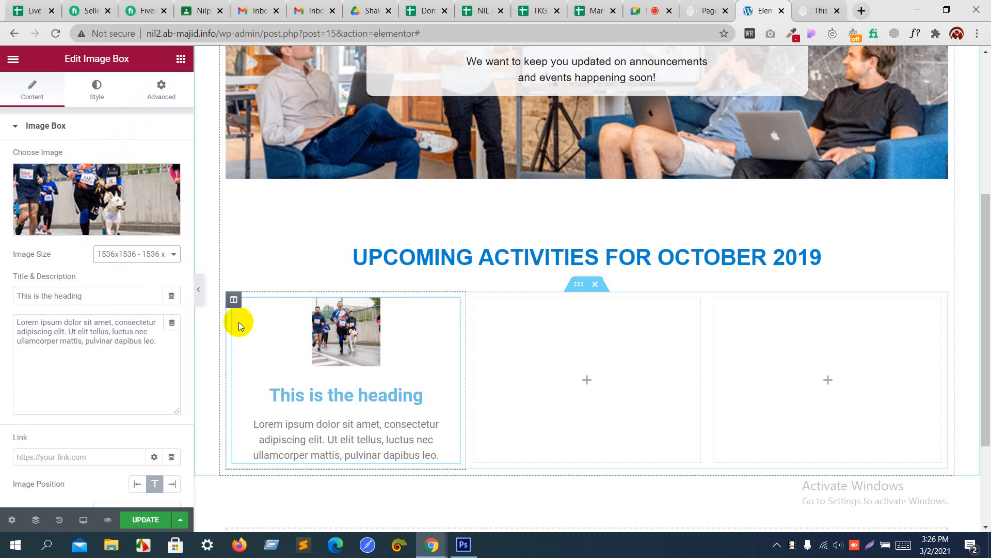
Step: Replace the first column's image box with an Image widget showing the runners photo
{"action": "right_click", "coordinate": [456, 310]}
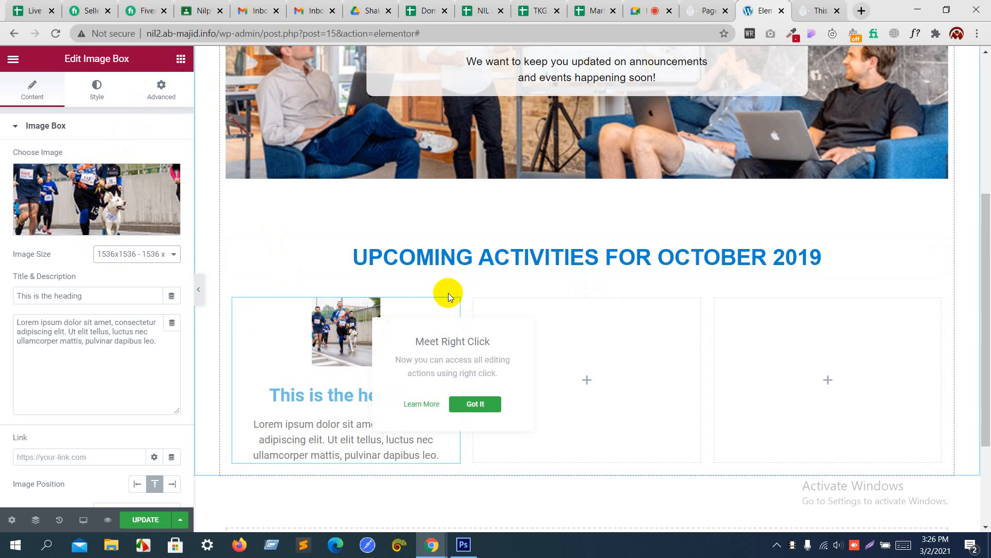
{"action": "right_click", "coordinate": [453, 306]}
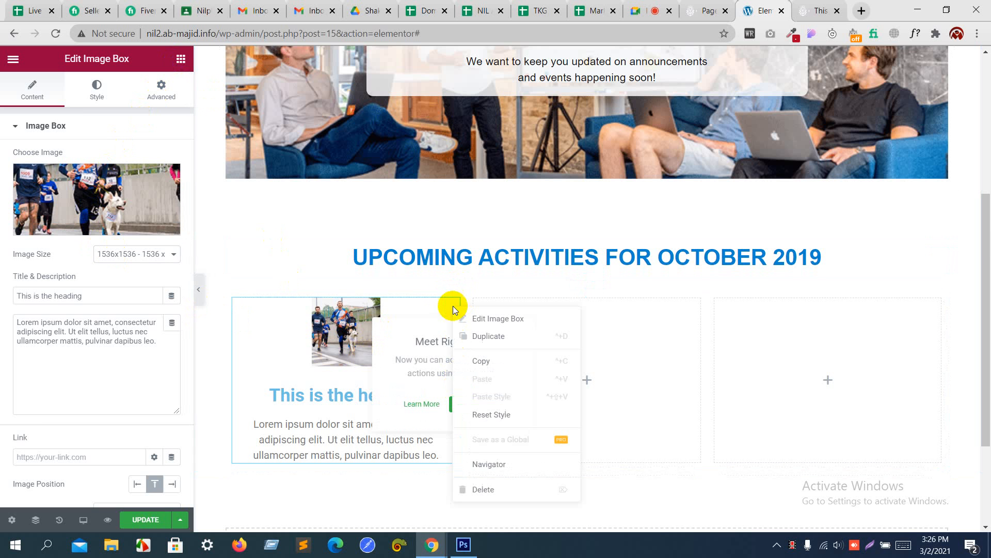
{"action": "left_click", "coordinate": [476, 488]}
{"action": "left_click_drag", "start_coordinate": [69, 234], "coordinate": [336, 303]}
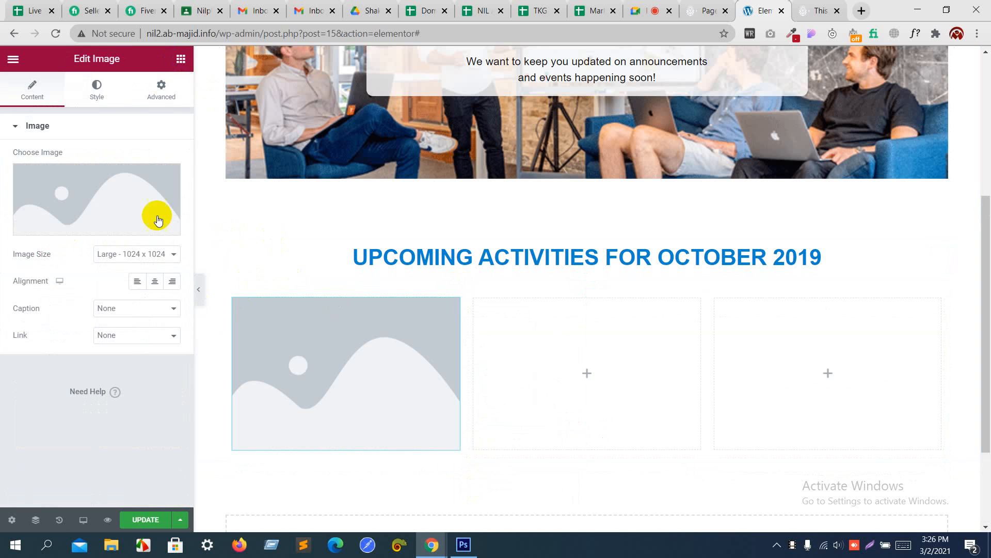
{"action": "left_click", "coordinate": [141, 199]}
{"action": "left_click", "coordinate": [473, 209]}
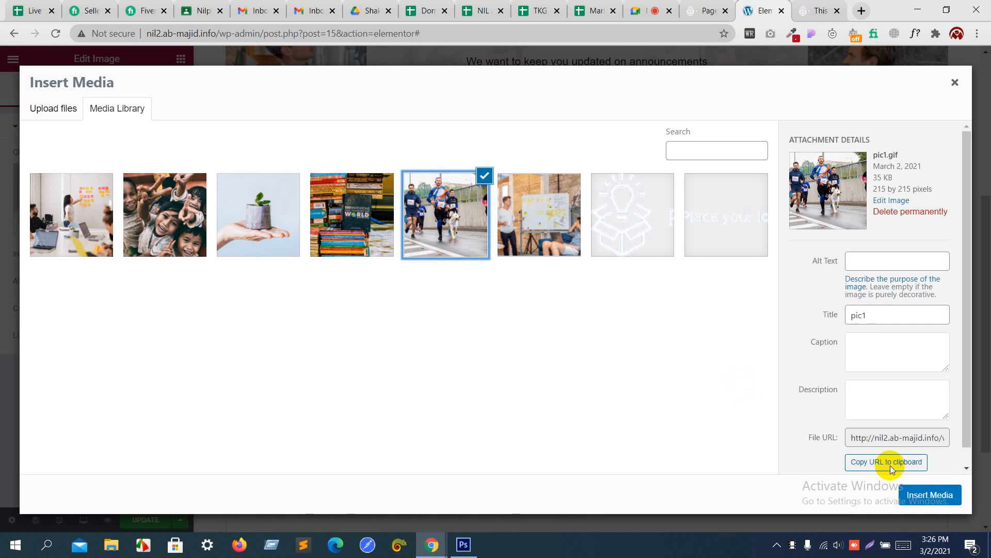
{"action": "left_click", "coordinate": [936, 493]}
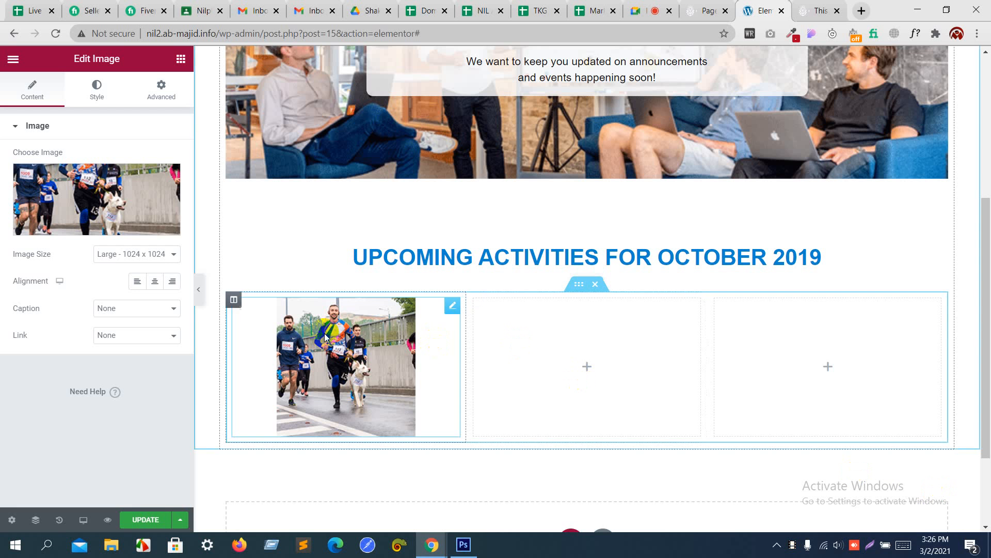
Step: Try a custom 800 x 800 image size, then set it back to Large 1024 x 1024
{"action": "left_click", "coordinate": [145, 252]}
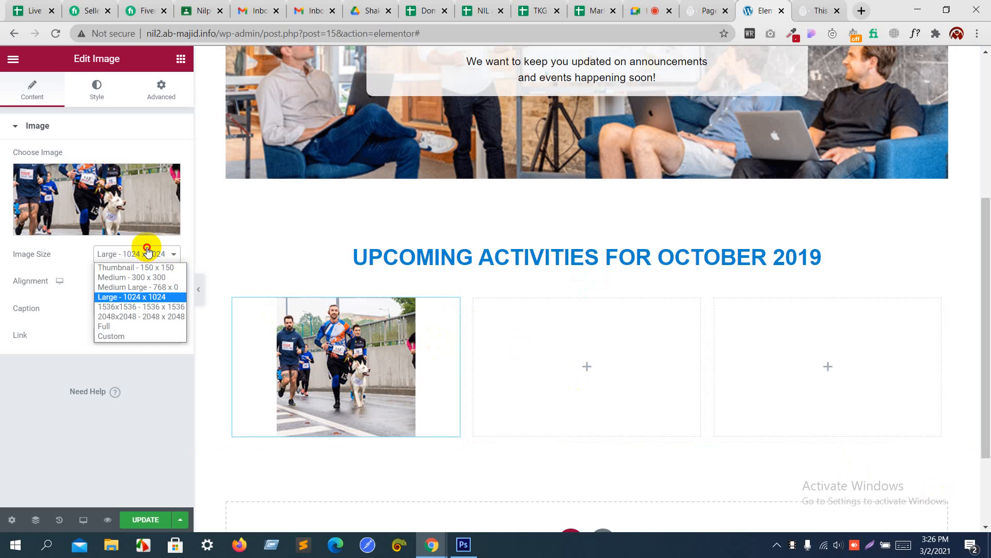
{"action": "left_click", "coordinate": [131, 336]}
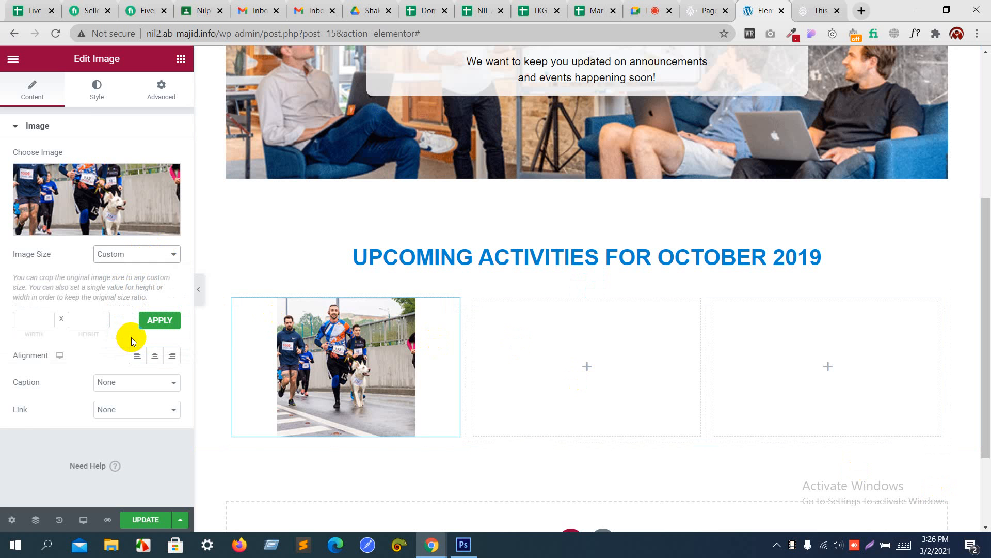
{"action": "left_click", "coordinate": [36, 321]}
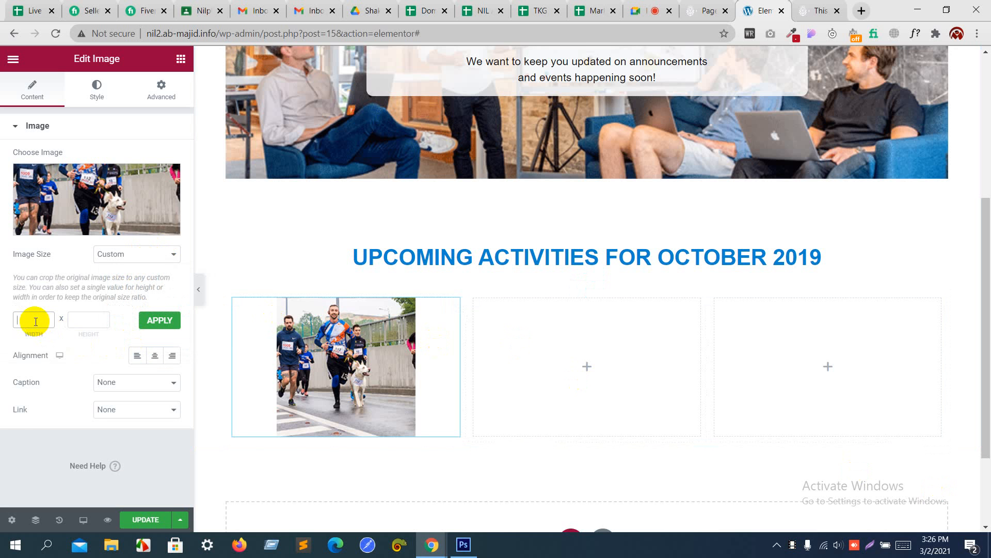
{"action": "key", "text": "Tab"}
{"action": "type", "text": "8"}
{"action": "left_click", "coordinate": [163, 321]}
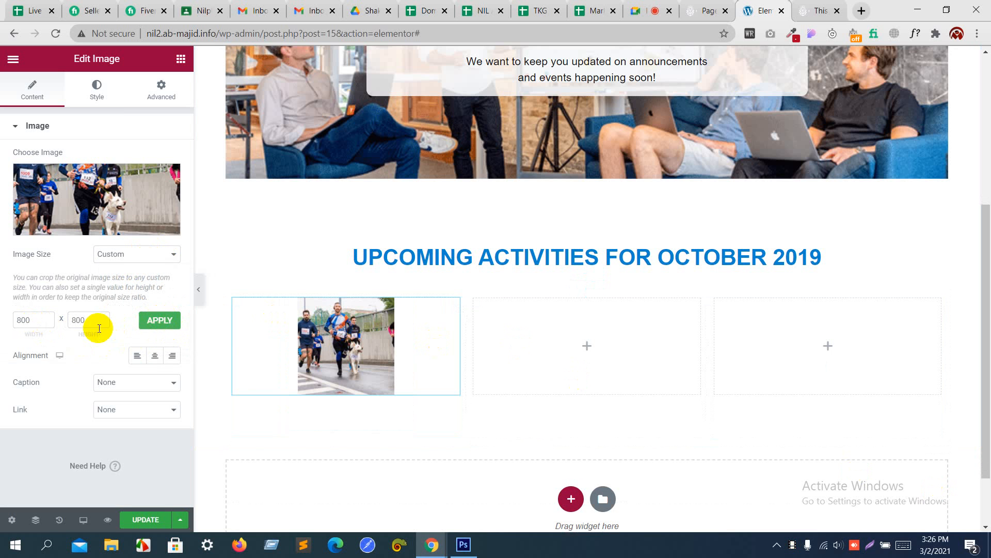
{"action": "left_click", "coordinate": [152, 259]}
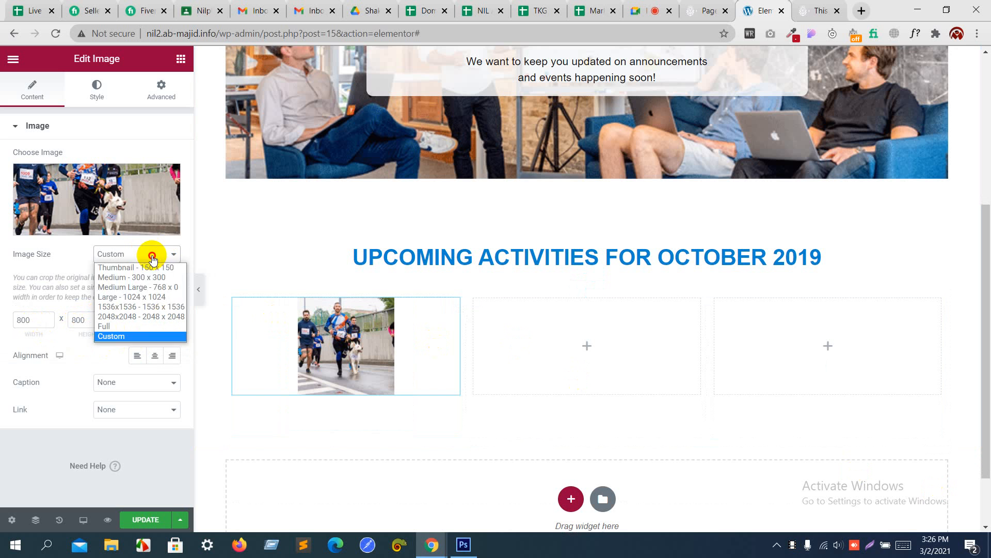
{"action": "left_click", "coordinate": [145, 296]}
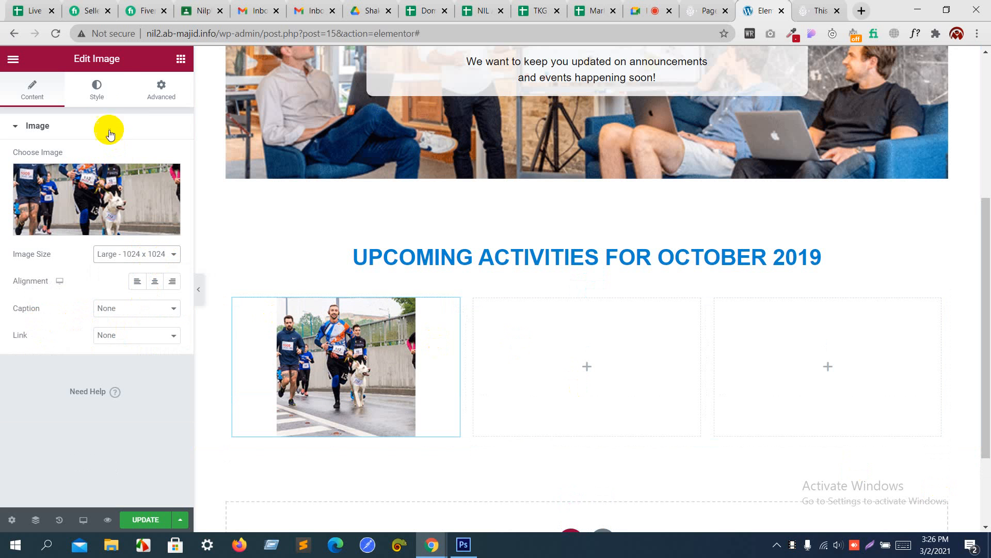
Step: Stretch the image to 100 width so it fills the column
{"action": "left_click", "coordinate": [97, 85]}
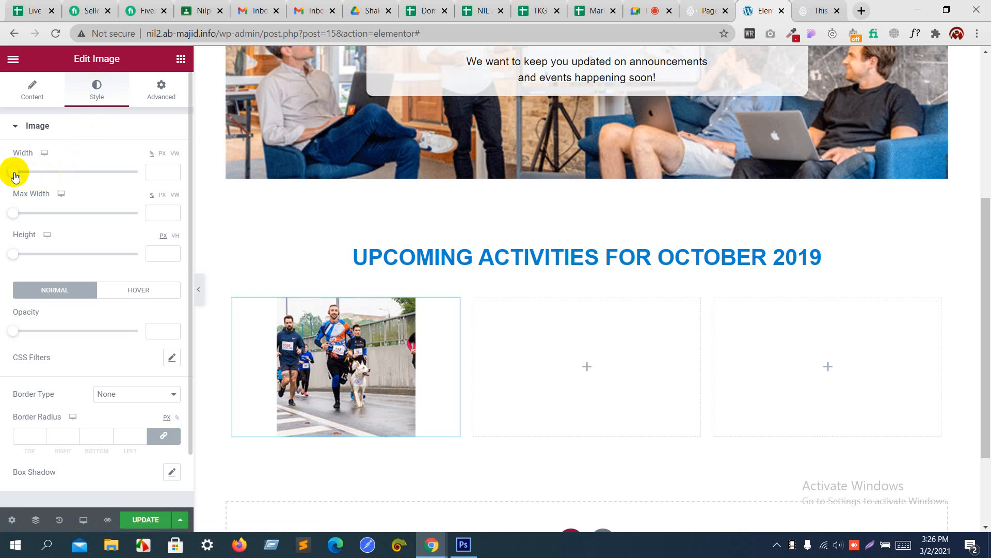
{"action": "left_click_drag", "start_coordinate": [14, 173], "coordinate": [139, 185]}
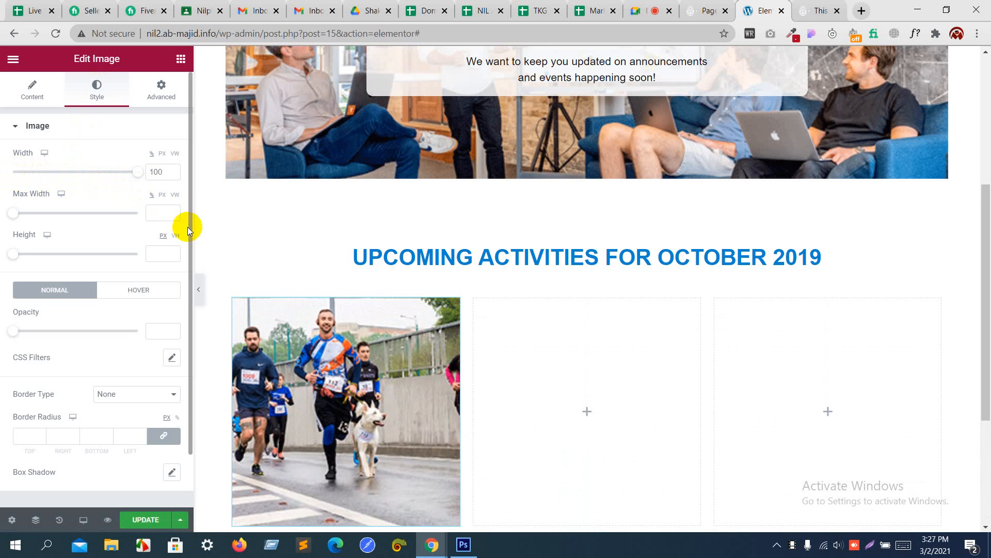
{"action": "scroll", "coordinate": [321, 339], "scroll_direction": "down", "scroll_amount": 4}
{"action": "key", "text": "alt+Tab"}
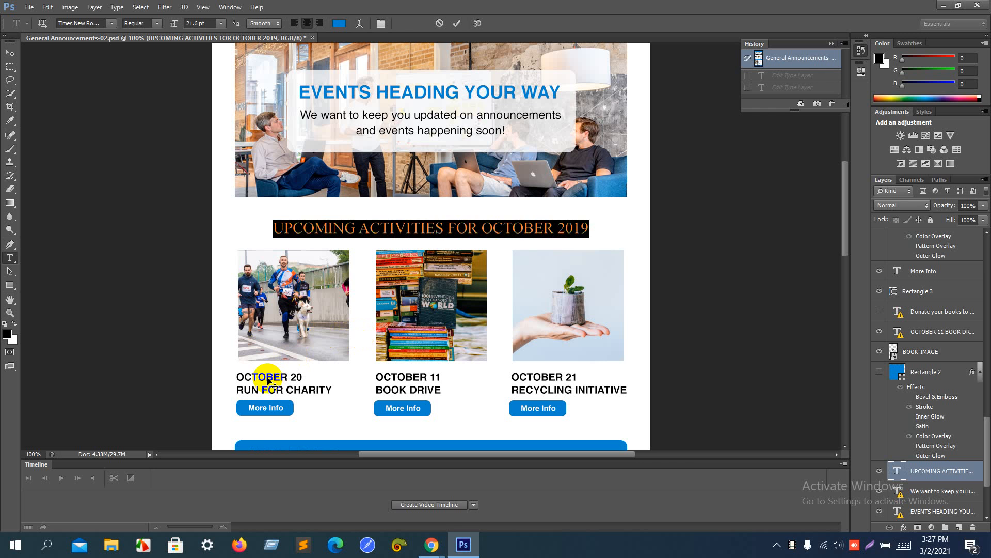
Step: Copy the OCTOBER 20 RUN FOR CHARITY caption text from the Photoshop mockup
{"action": "left_click", "coordinate": [10, 264]}
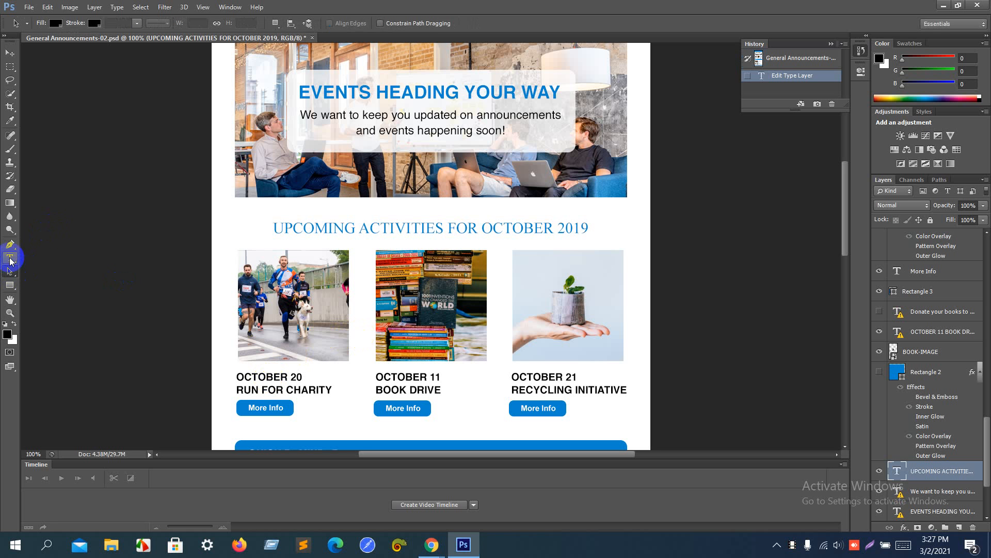
{"action": "left_click", "coordinate": [10, 259]}
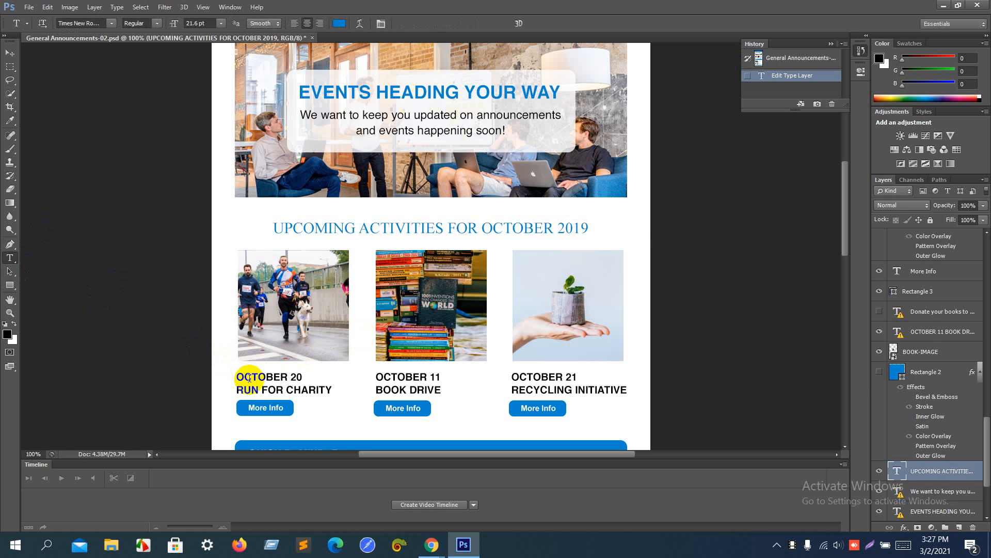
{"action": "left_click", "coordinate": [249, 382]}
{"action": "key", "text": "Return"}
{"action": "key", "text": "ctrl+a"}
{"action": "key", "text": "ctrl+c"}
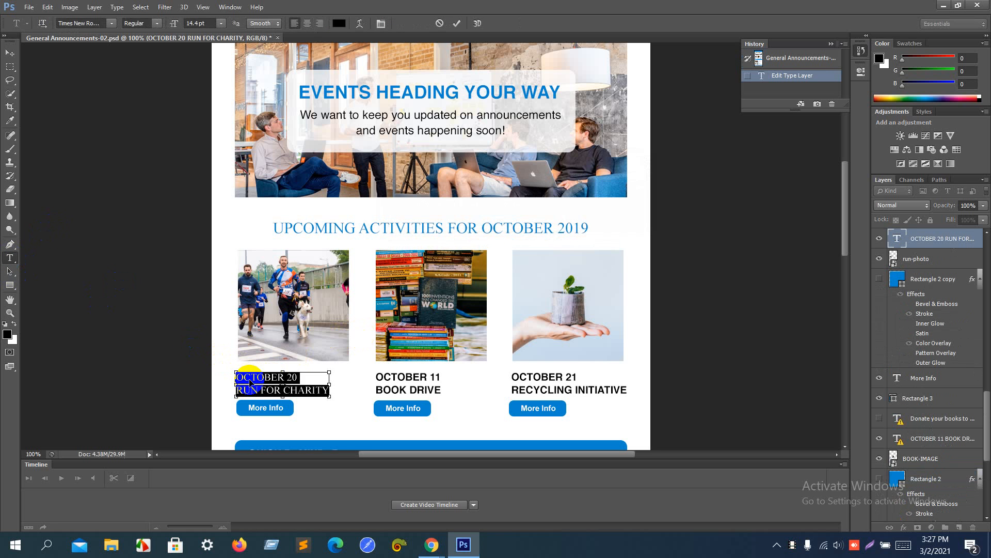
{"action": "key", "text": "alt+Tab"}
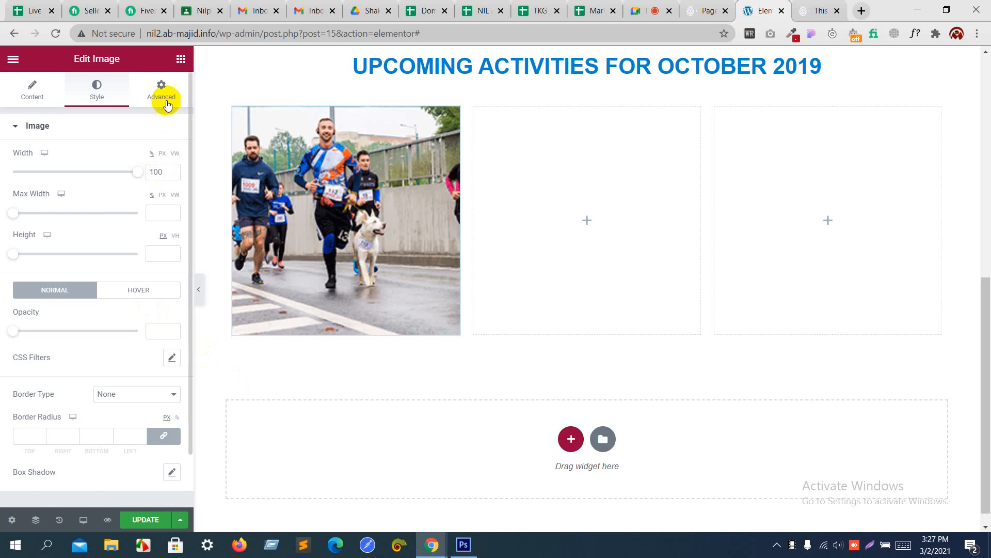
Step: Add a Heading under the runners photo reading OCTOBER 20 RUN FOR CHARITY
{"action": "left_click", "coordinate": [181, 59]}
{"action": "left_click_drag", "start_coordinate": [132, 168], "coordinate": [263, 340]}
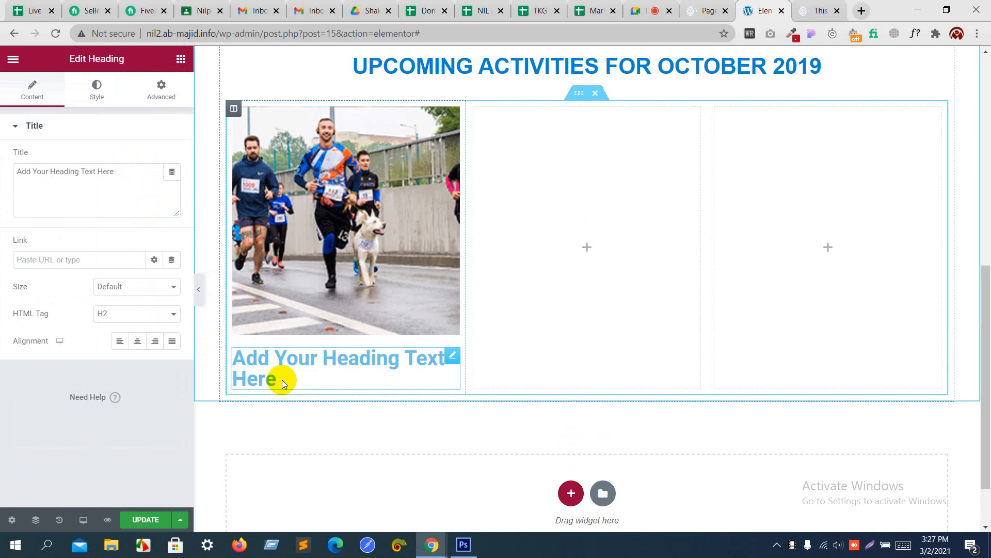
{"action": "left_click_drag", "start_coordinate": [281, 381], "coordinate": [233, 364]}
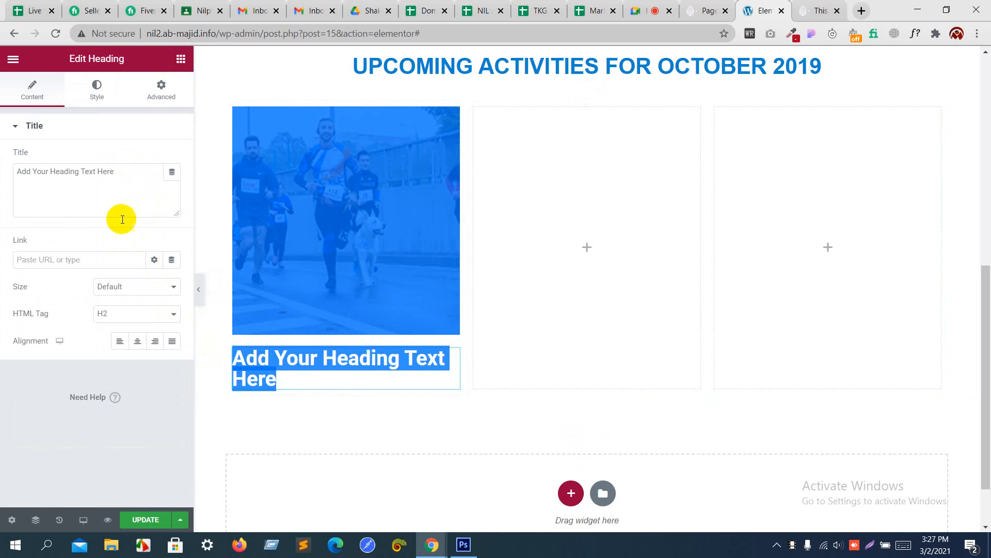
{"action": "left_click_drag", "start_coordinate": [119, 194], "coordinate": [2, 172]}
{"action": "key", "text": "ctrl+v"}
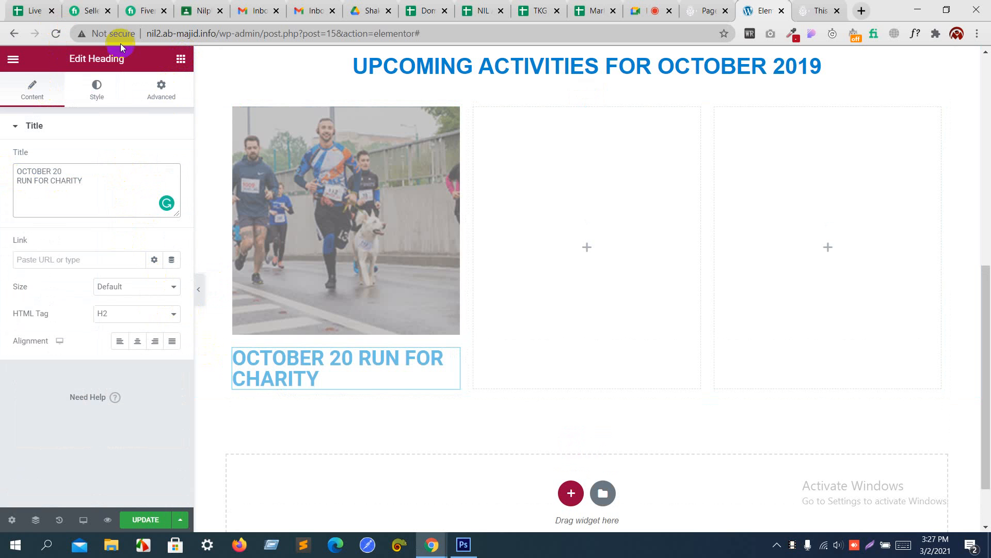
Step: Add a Button widget below the heading
{"action": "left_click", "coordinate": [180, 60]}
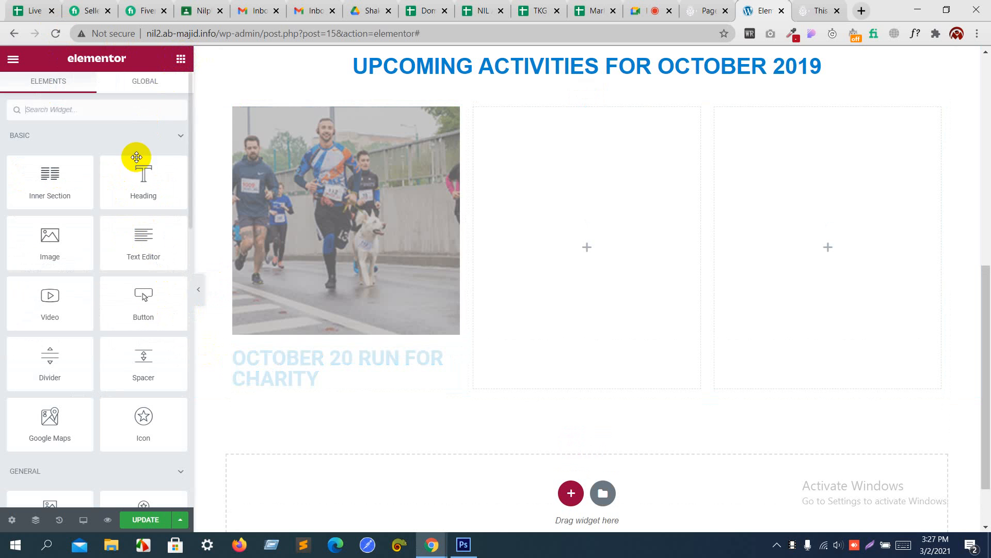
{"action": "left_click_drag", "start_coordinate": [137, 299], "coordinate": [250, 387]}
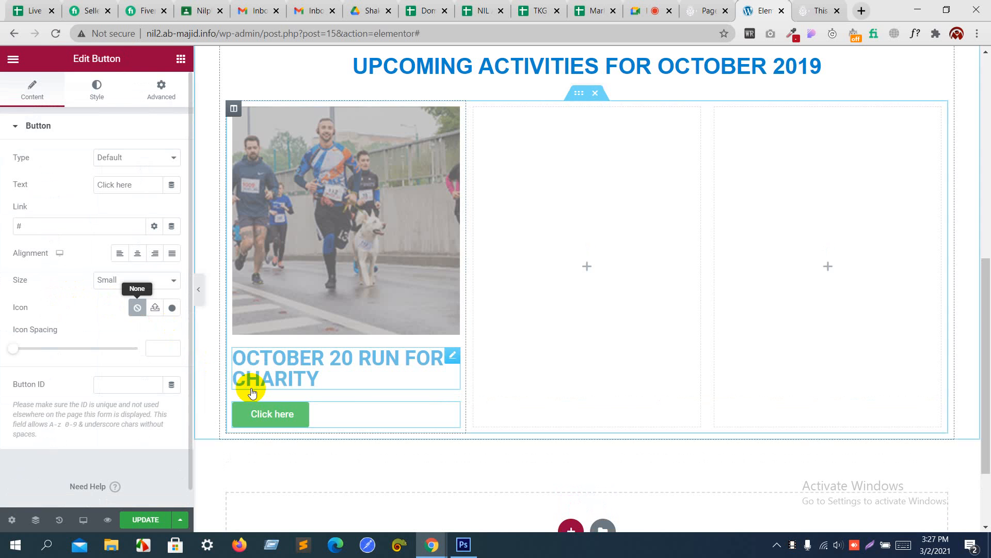
{"action": "key", "text": "alt+Tab"}
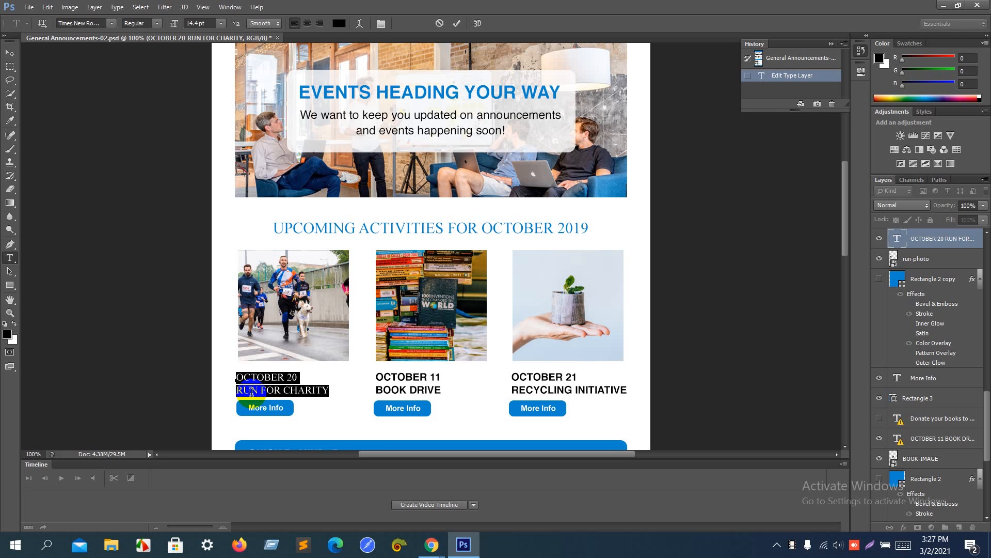
Step: Sample the More Info button's blue #0085cf as Photoshop's foreground colour
{"action": "left_click", "coordinate": [6, 335]}
{"action": "left_click", "coordinate": [290, 406]}
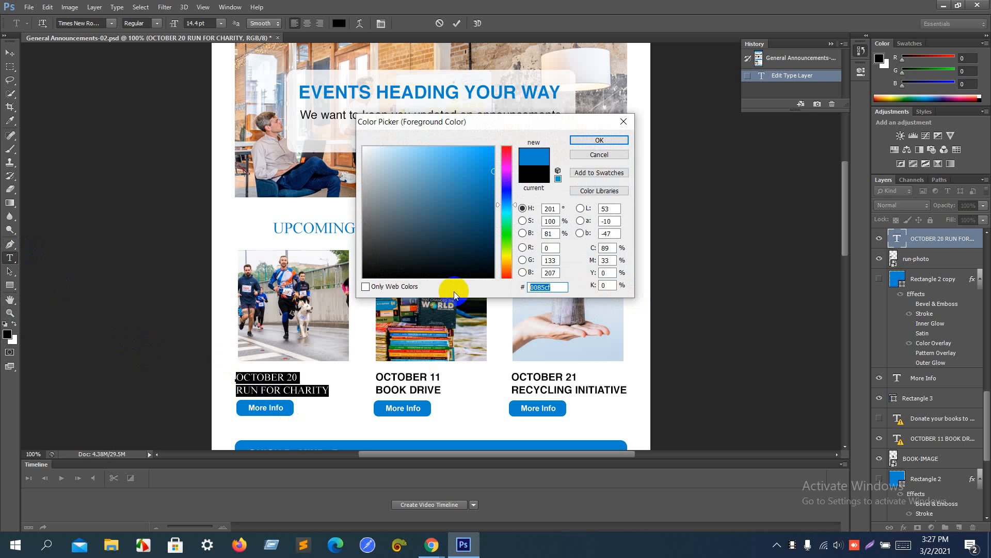
{"action": "left_click", "coordinate": [612, 140]}
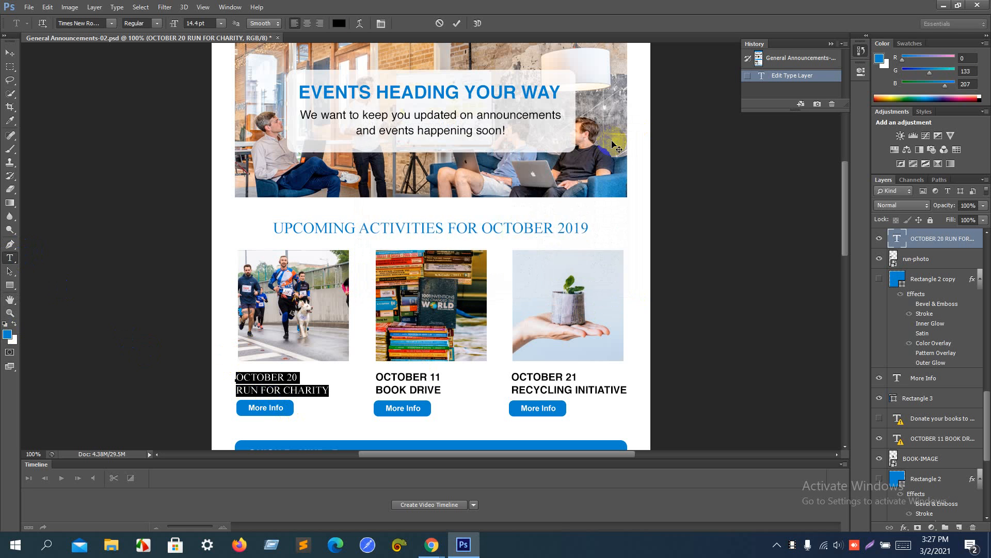
{"action": "key", "text": "alt+Tab"}
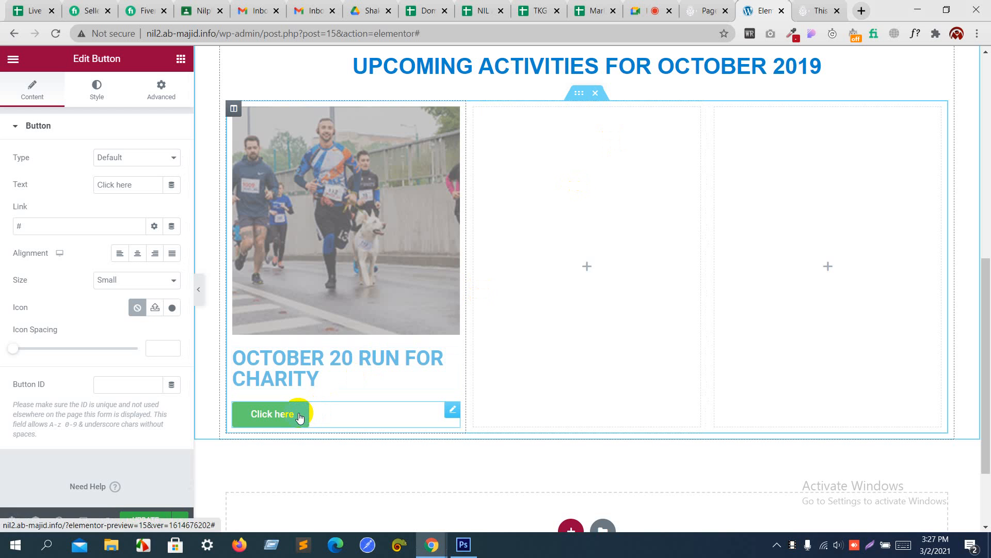
Step: Set the heading's text colour to blue 0085cf
{"action": "left_click", "coordinate": [310, 356]}
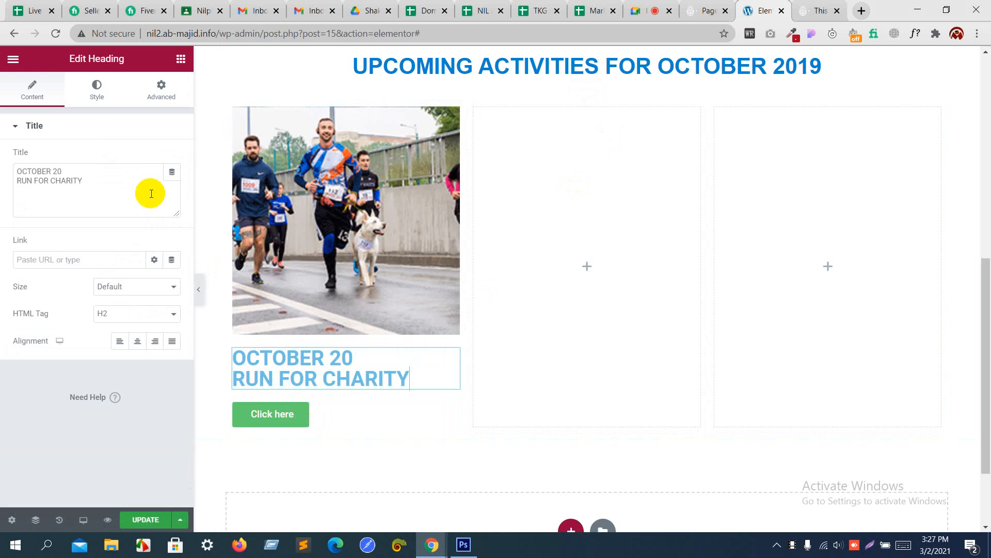
{"action": "left_click", "coordinate": [98, 95]}
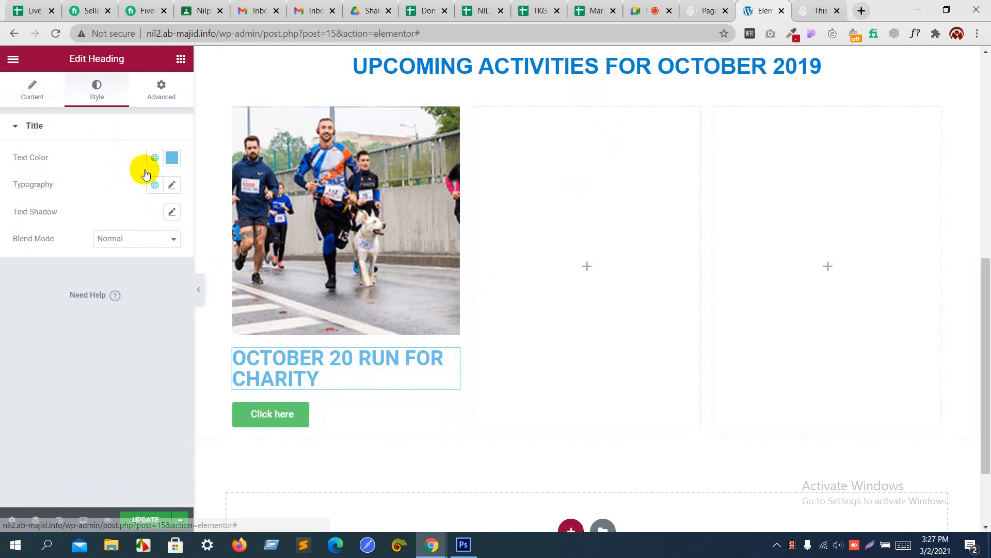
{"action": "left_click", "coordinate": [175, 157]}
{"action": "type", "text": "0085cf"}
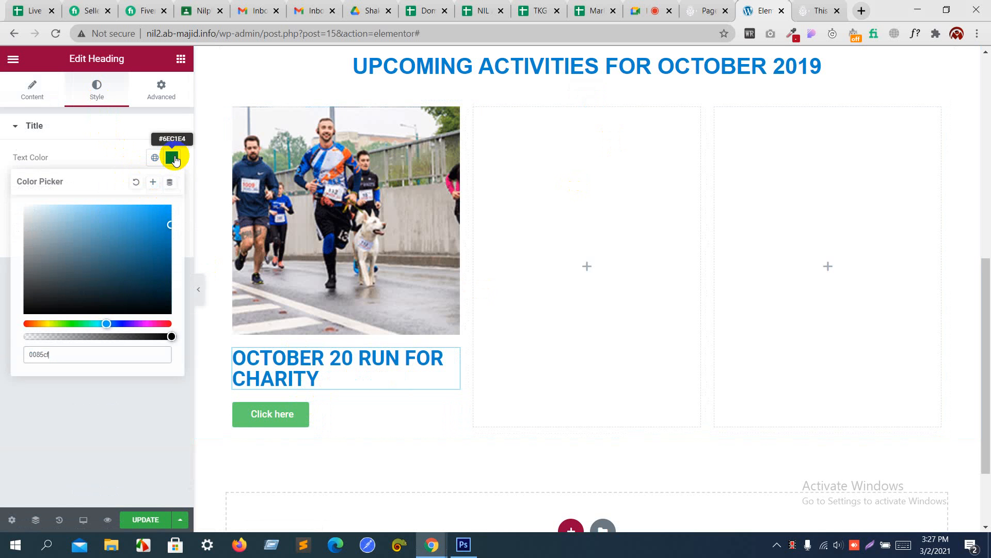
{"action": "left_click", "coordinate": [104, 157]}
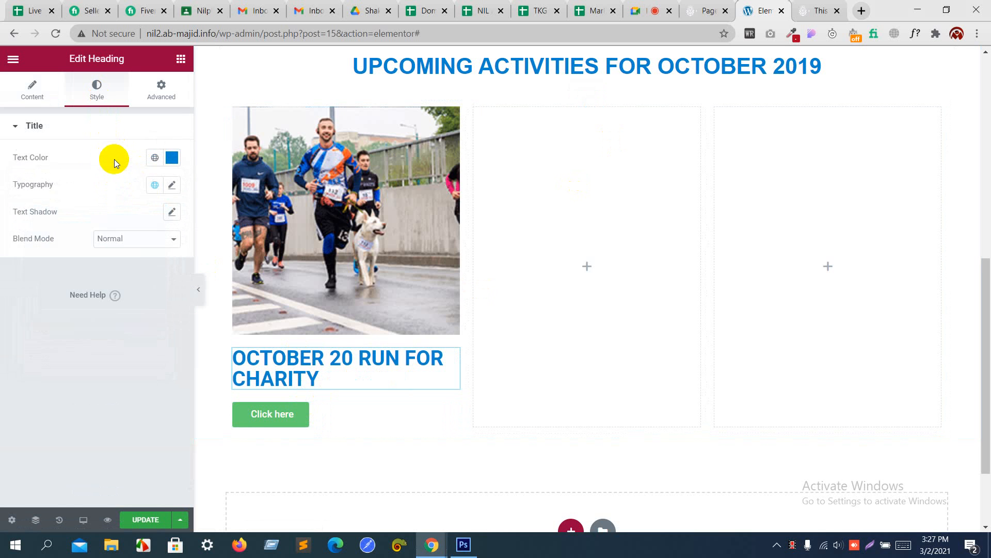
Step: Set the heading typography to Helvetica at 24 px
{"action": "left_click", "coordinate": [167, 186]}
{"action": "left_click", "coordinate": [133, 246]}
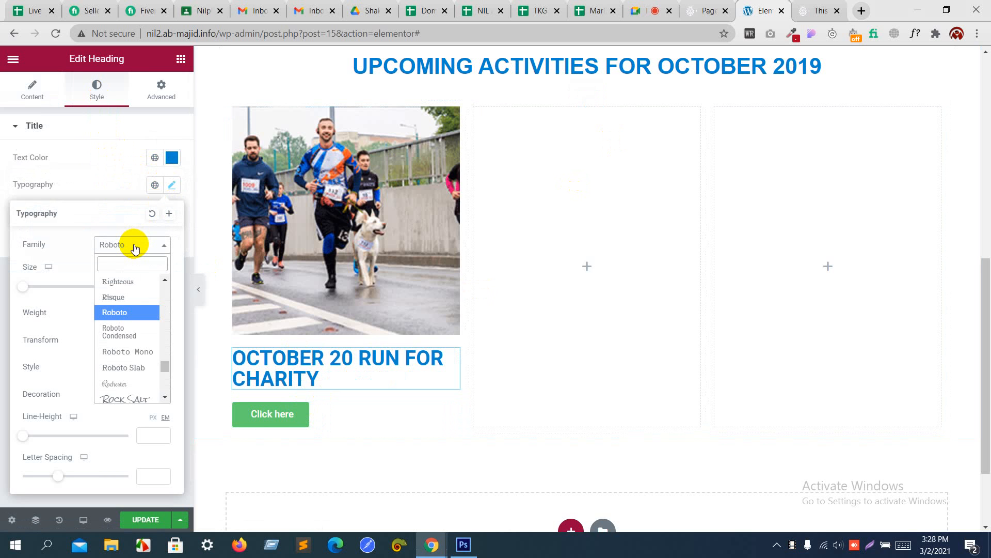
{"action": "type", "text": "hel"}
{"action": "key", "text": "Return"}
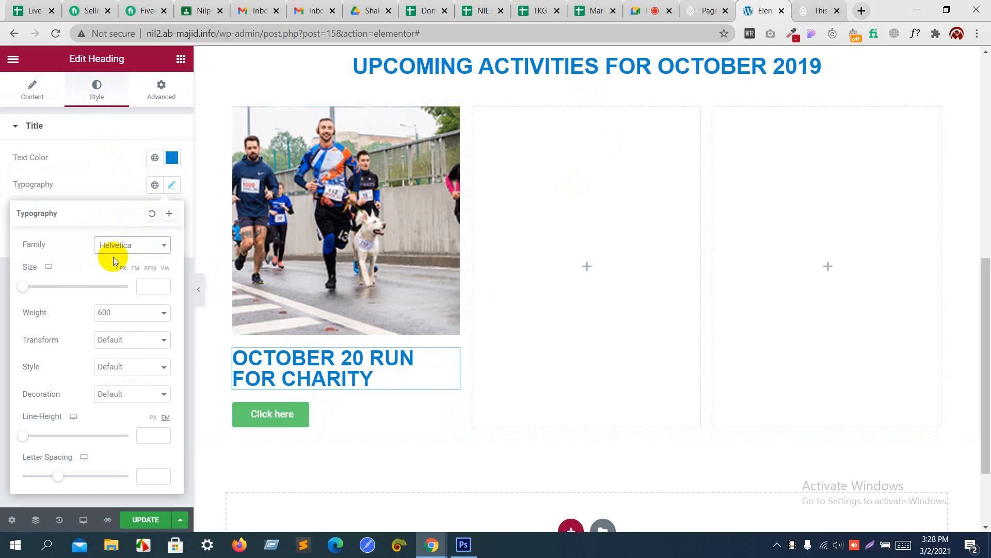
{"action": "left_click_drag", "start_coordinate": [25, 291], "coordinate": [36, 291]}
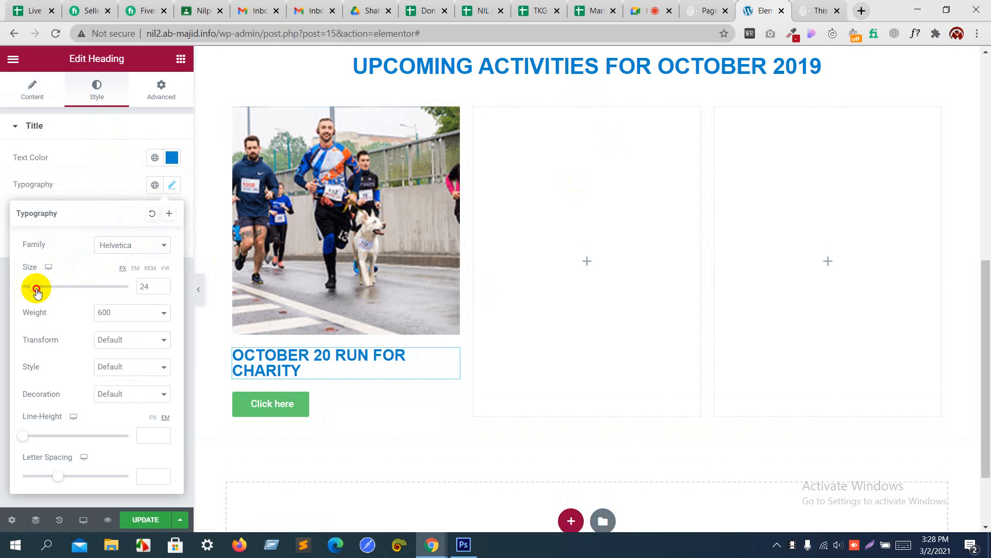
{"action": "key", "text": "alt+Tab"}
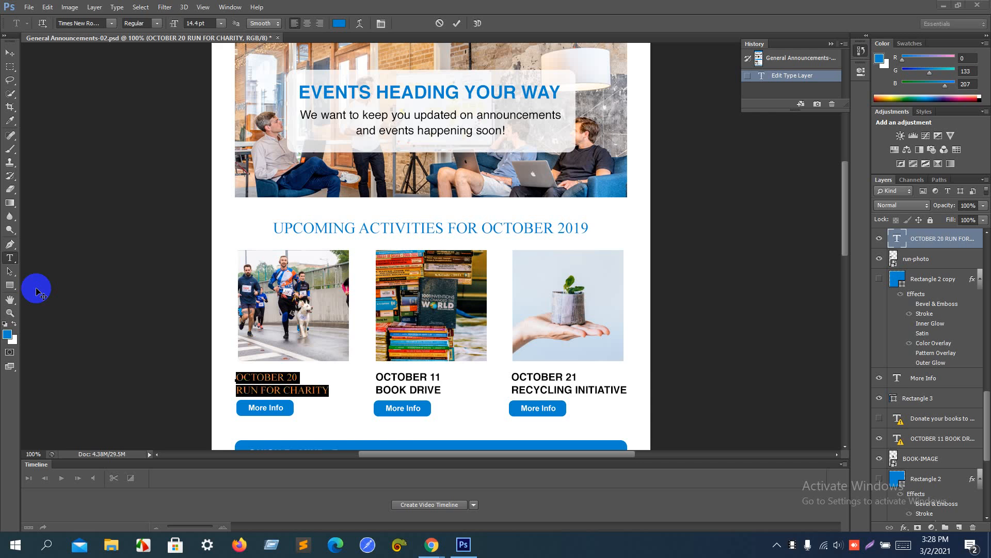
{"action": "key", "text": "alt+Tab"}
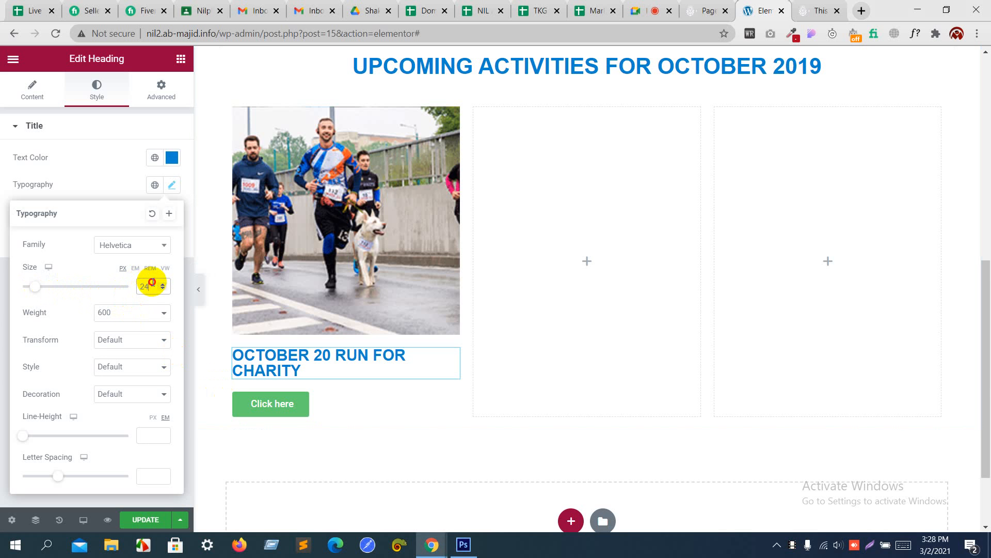
Step: Insert a <br> line break after 20 in the heading title
{"action": "left_click", "coordinate": [109, 191]}
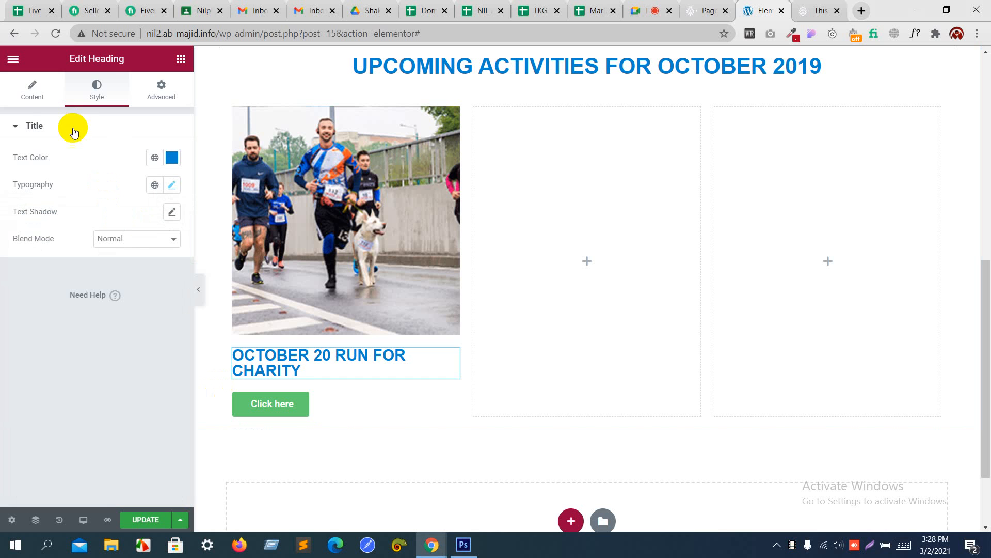
{"action": "left_click", "coordinate": [34, 92]}
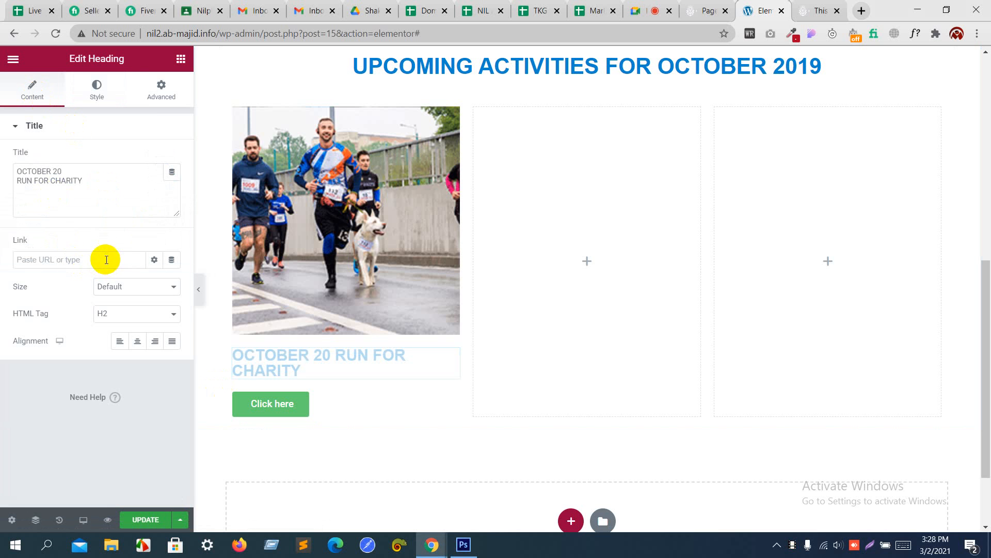
{"action": "left_click", "coordinate": [70, 171]}
{"action": "type", "text": "<"}
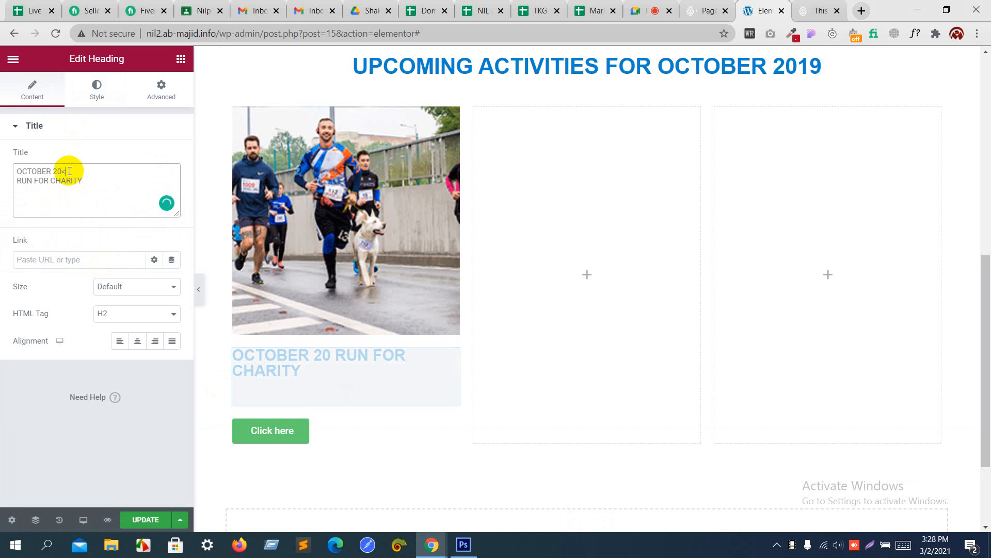
{"action": "type", "text": "br>"}
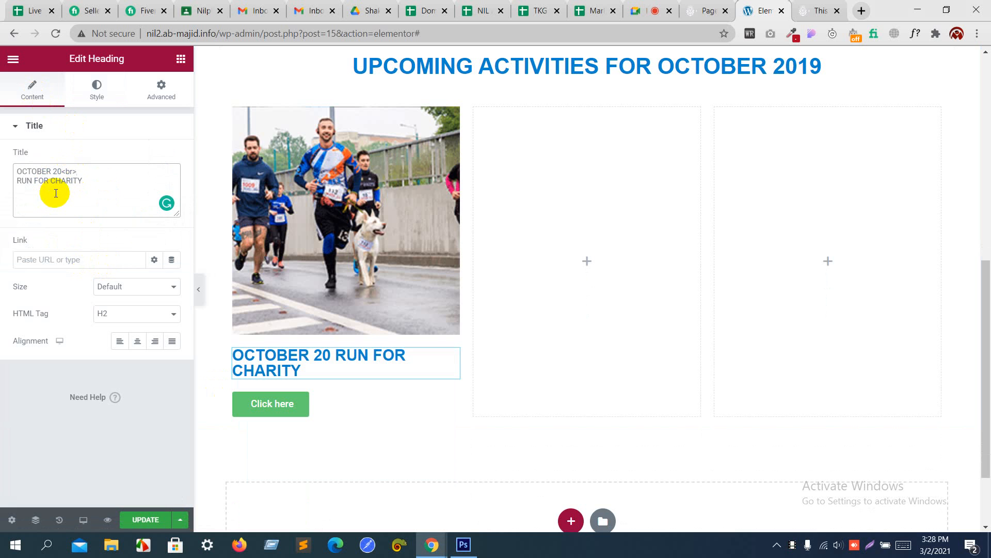
{"action": "left_click", "coordinate": [115, 93]}
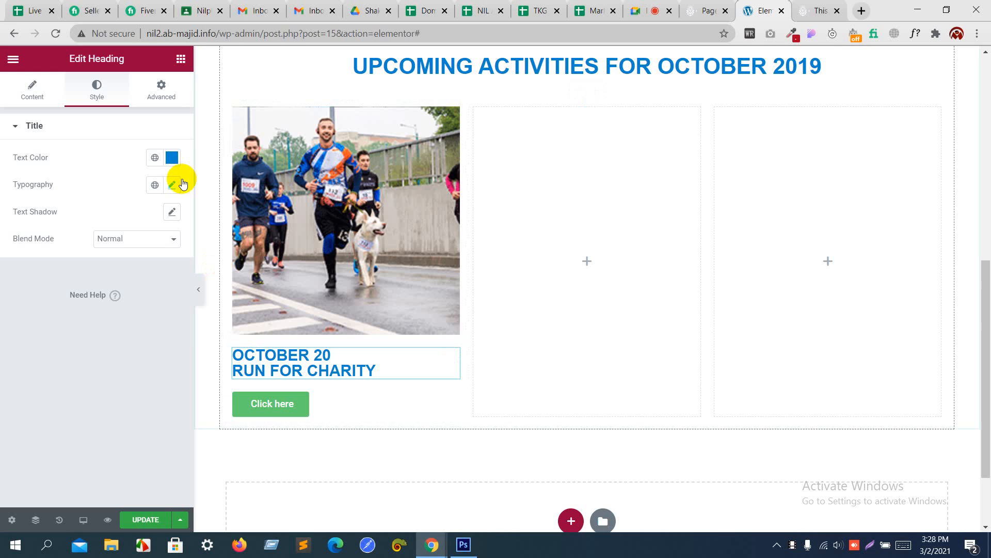
Step: Change the button label from Click here to Read More
{"action": "left_click", "coordinate": [269, 404]}
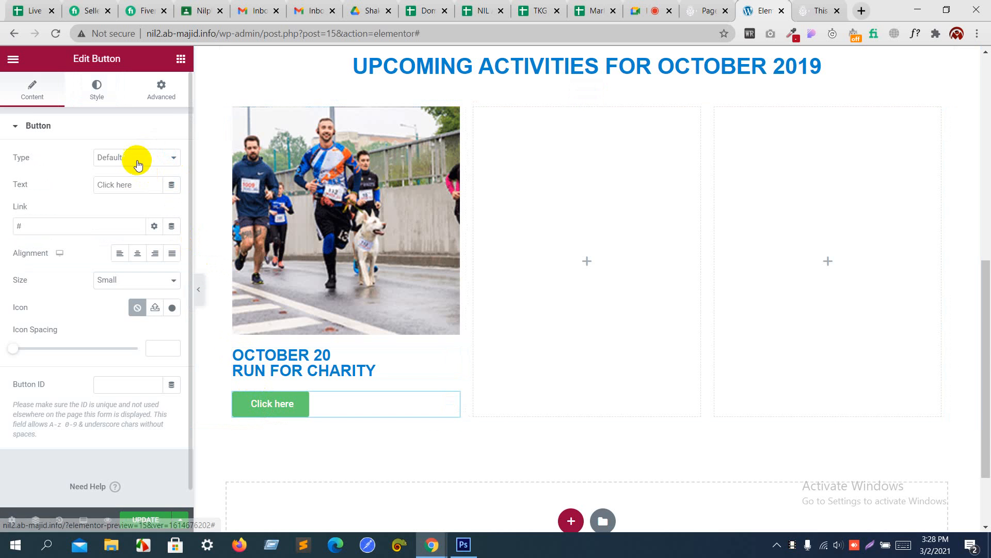
{"action": "left_click_drag", "start_coordinate": [132, 180], "coordinate": [38, 176]}
{"action": "type", "text": "Red"}
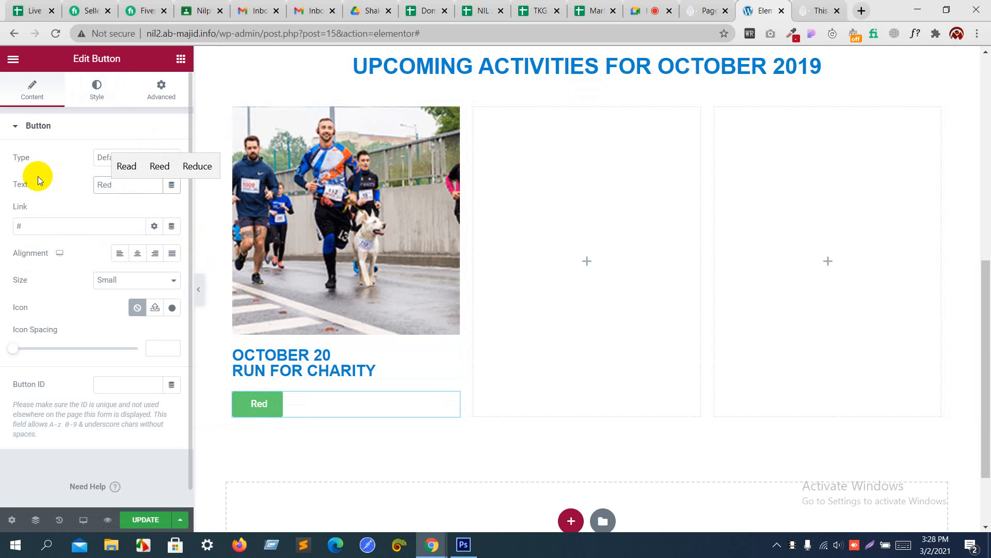
{"action": "key", "text": "BackSpace"}
{"action": "type", "text": "ad "}
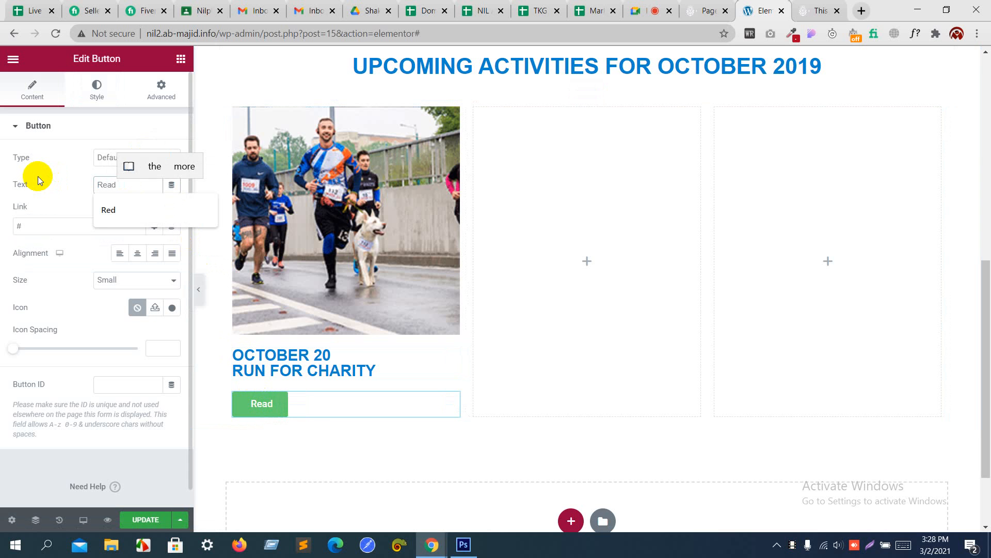
{"action": "type", "text": "More"}
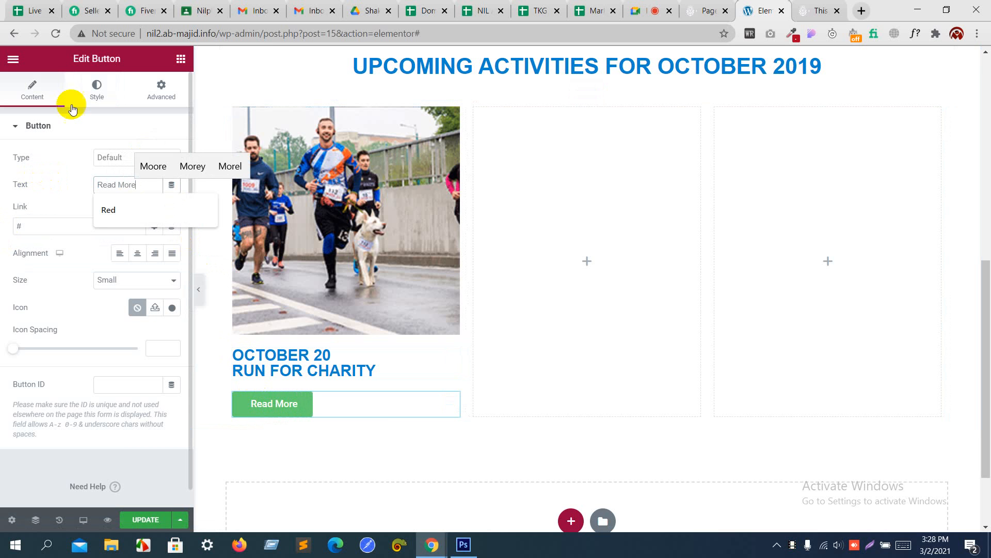
{"action": "left_click", "coordinate": [93, 86]}
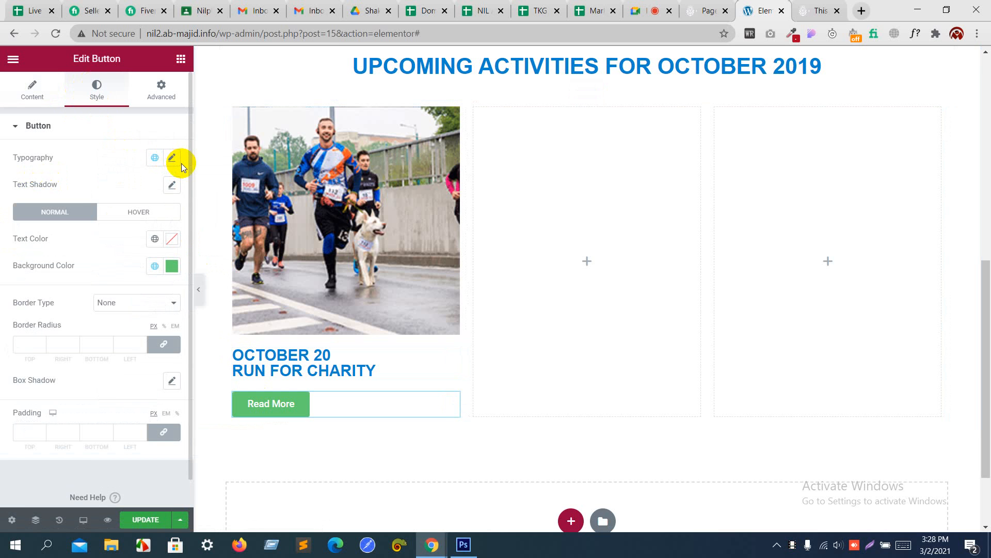
Step: Make the Read More button background blue 0085cf
{"action": "left_click", "coordinate": [172, 266]}
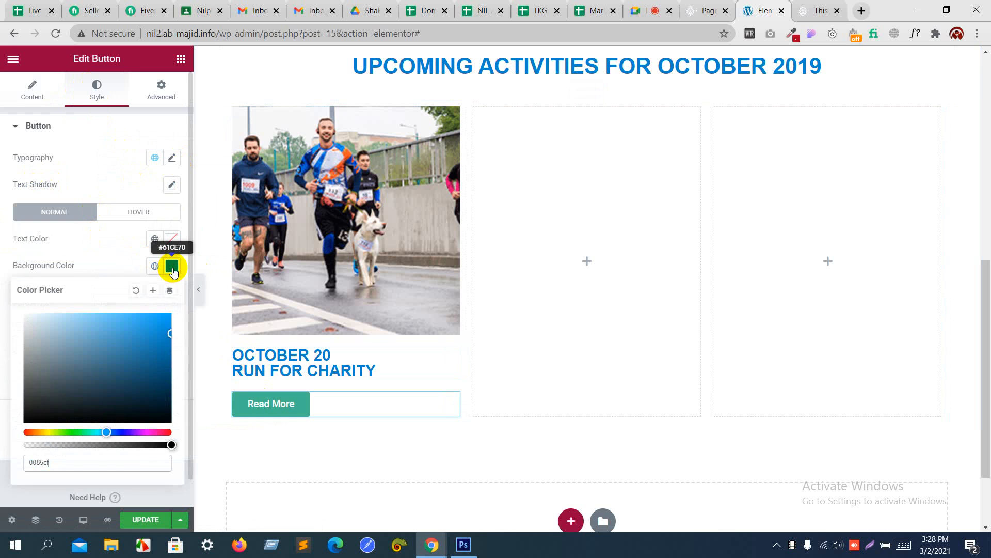
{"action": "left_click", "coordinate": [112, 253]}
{"action": "key", "text": "alt+Tab"}
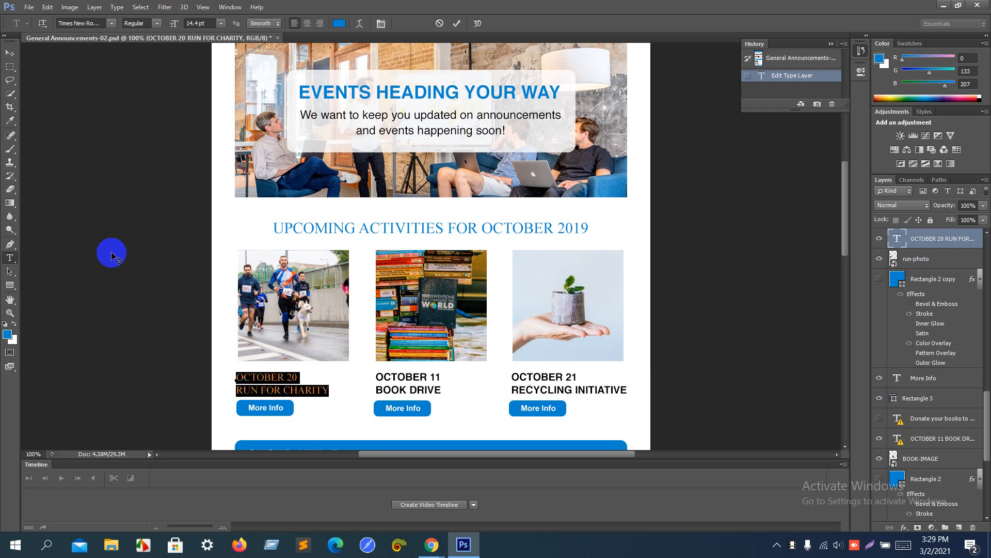
{"action": "key", "text": "alt+Tab"}
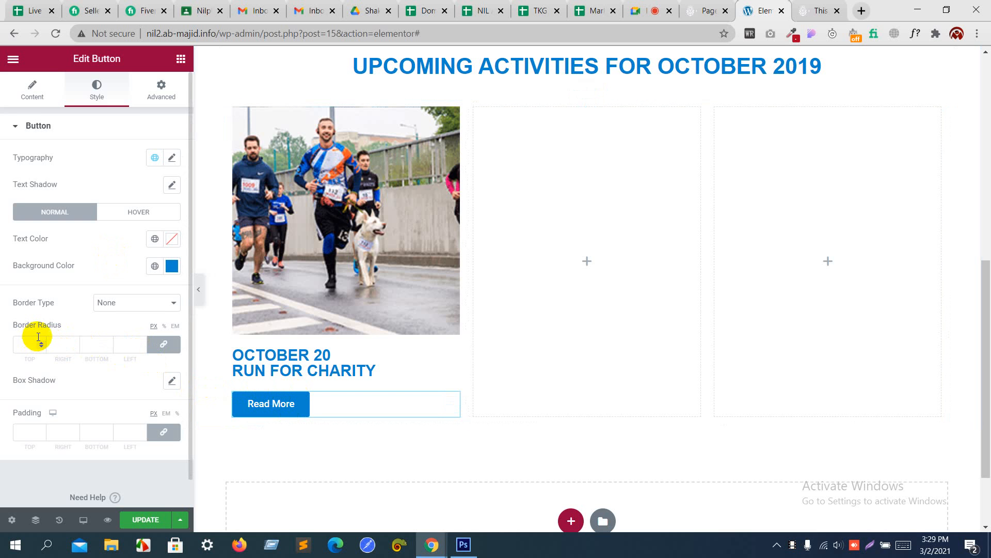
Step: Set the button's unlinked padding to 2, 5, 2, 5
{"action": "scroll", "coordinate": [63, 389], "scroll_direction": "down", "scroll_amount": 1}
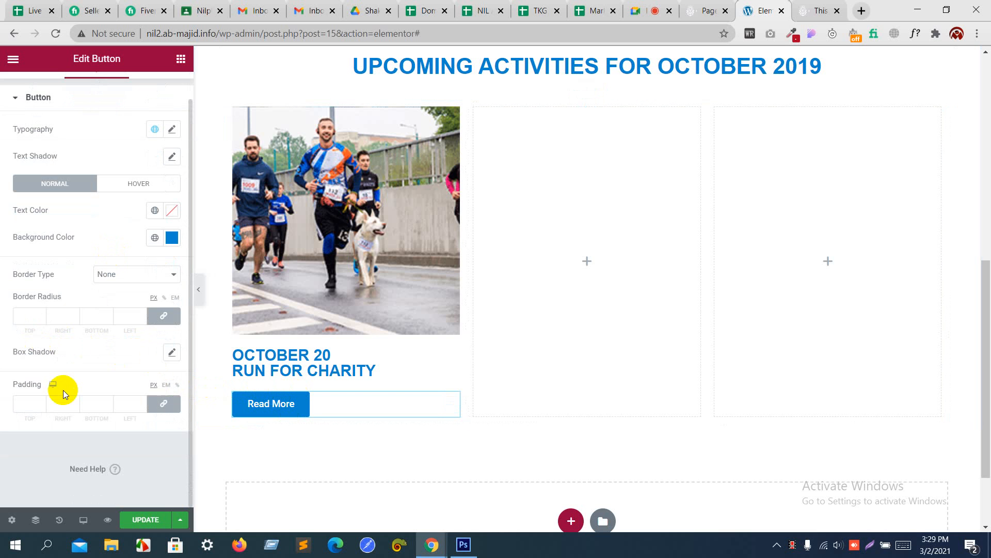
{"action": "left_click", "coordinate": [163, 403]}
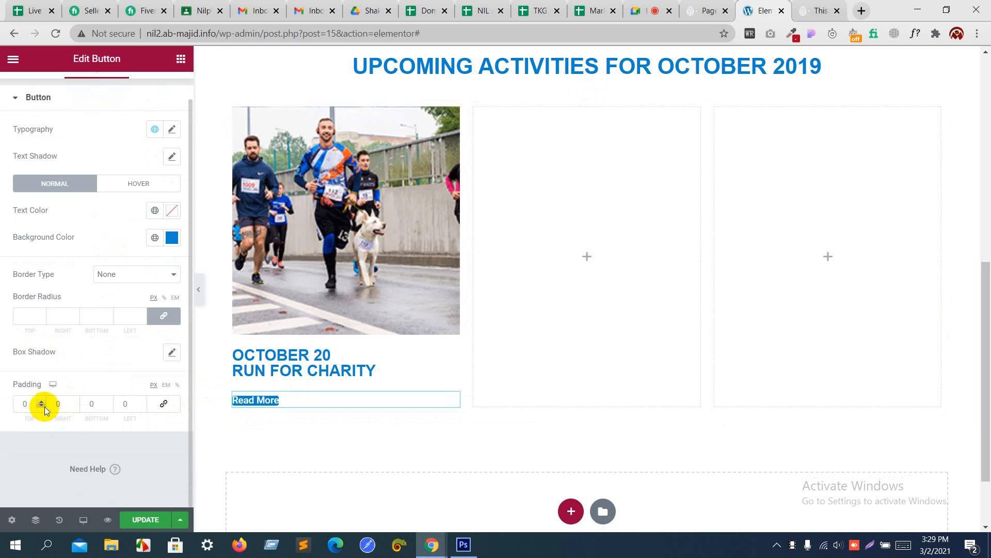
{"action": "left_click", "coordinate": [177, 385]}
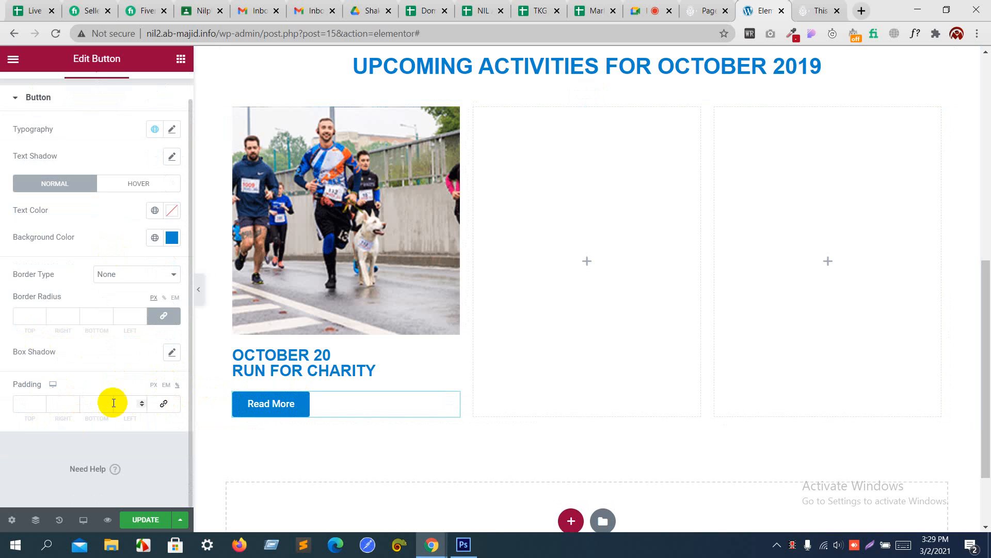
{"action": "left_click", "coordinate": [42, 402]}
{"action": "left_click", "coordinate": [41, 401]}
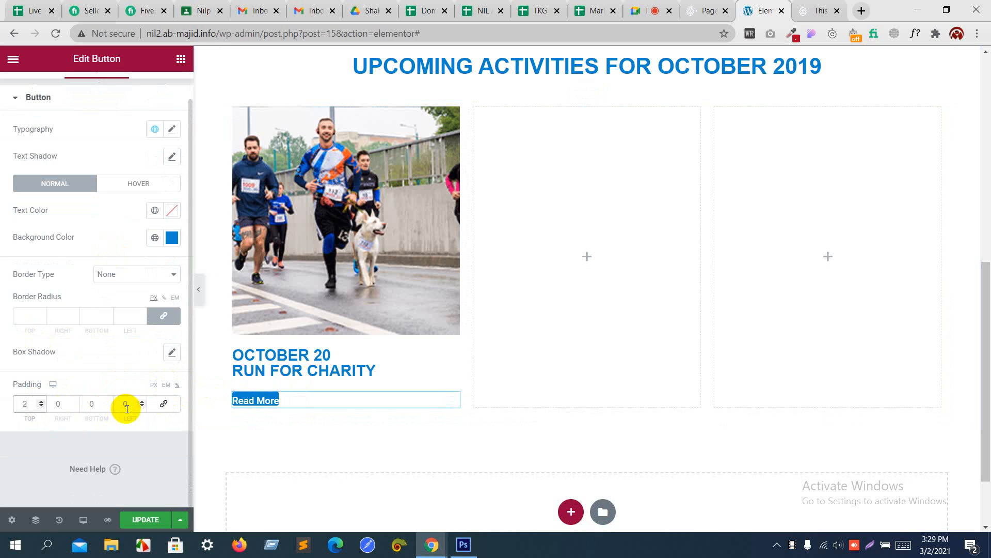
{"action": "left_click", "coordinate": [109, 402]}
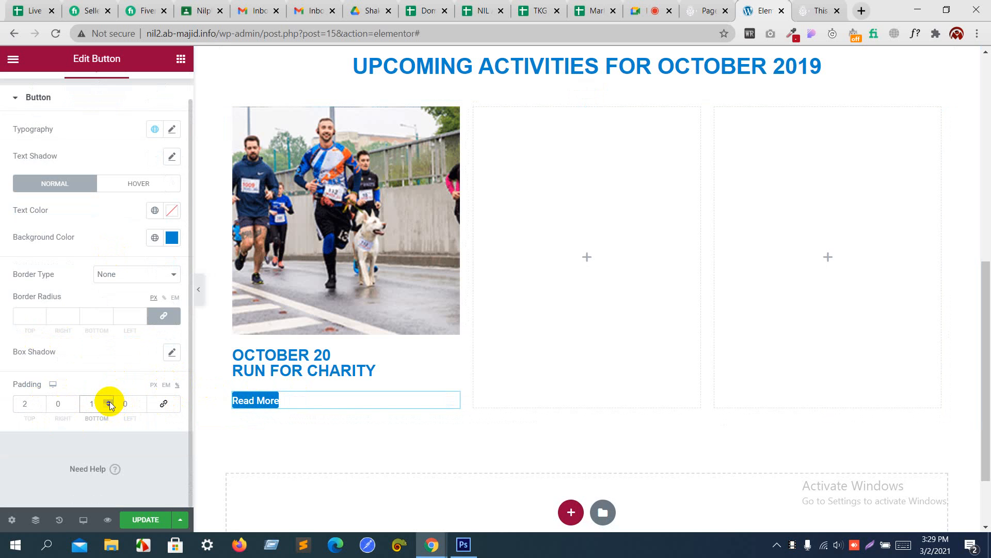
{"action": "left_click", "coordinate": [143, 402]}
{"action": "left_click", "coordinate": [143, 402]}
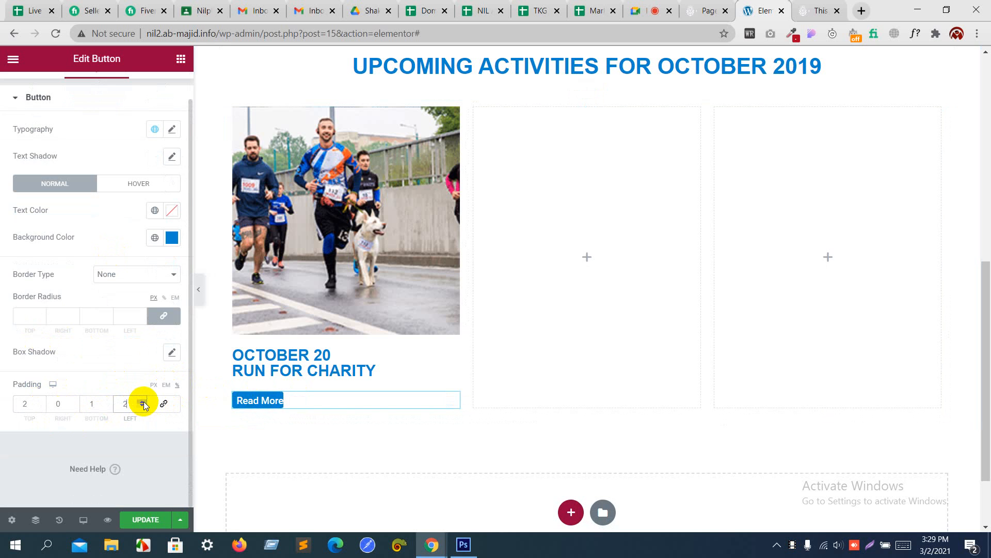
{"action": "left_click", "coordinate": [143, 402]}
{"action": "left_click", "coordinate": [143, 402]}
{"action": "left_click", "coordinate": [143, 402]}
{"action": "left_click", "coordinate": [74, 402]}
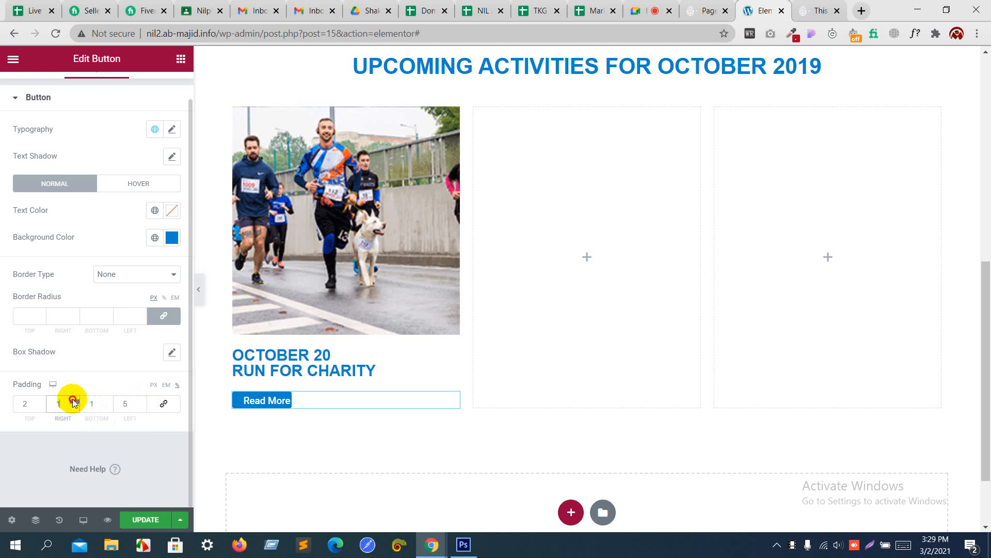
{"action": "left_click", "coordinate": [113, 401]}
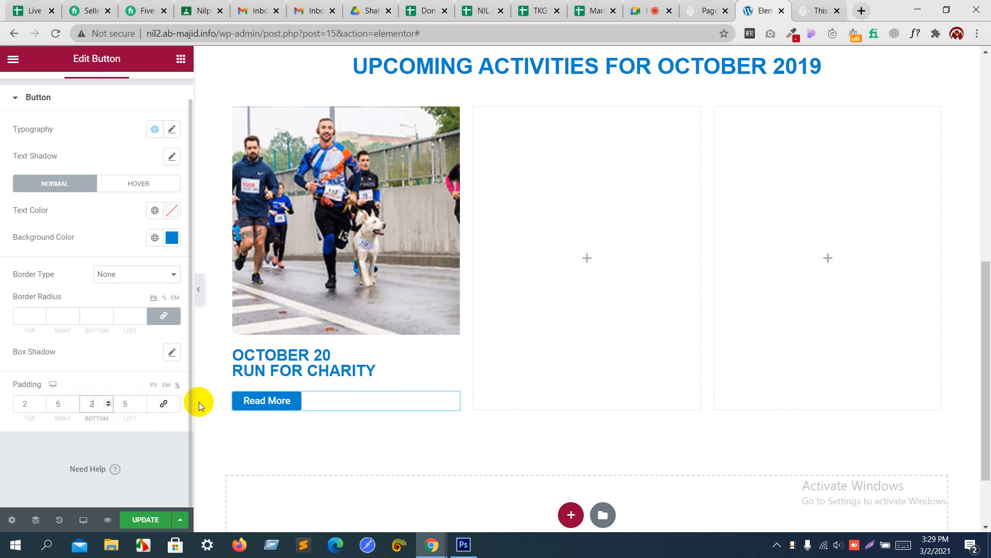
{"action": "key", "text": "alt+Tab"}
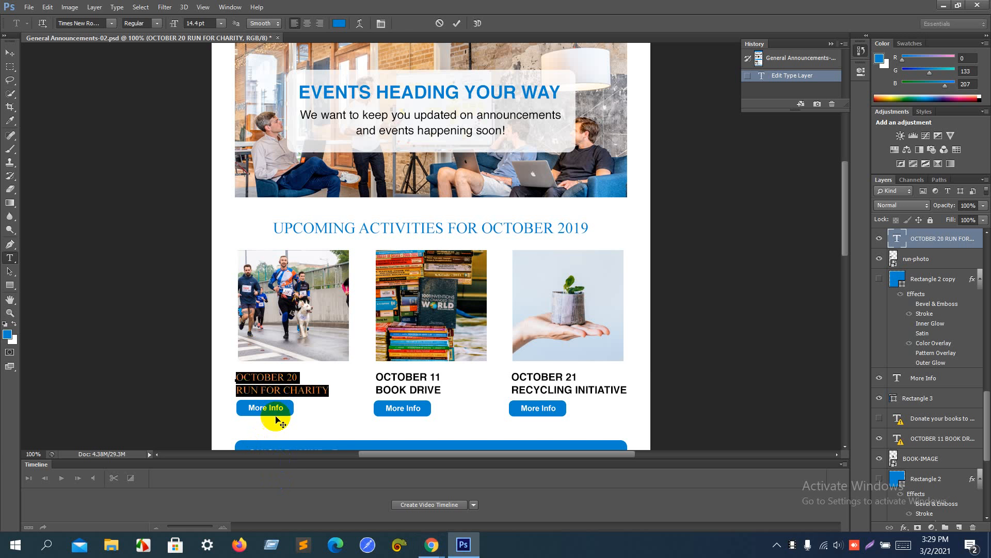
{"action": "key", "text": "alt+Tab"}
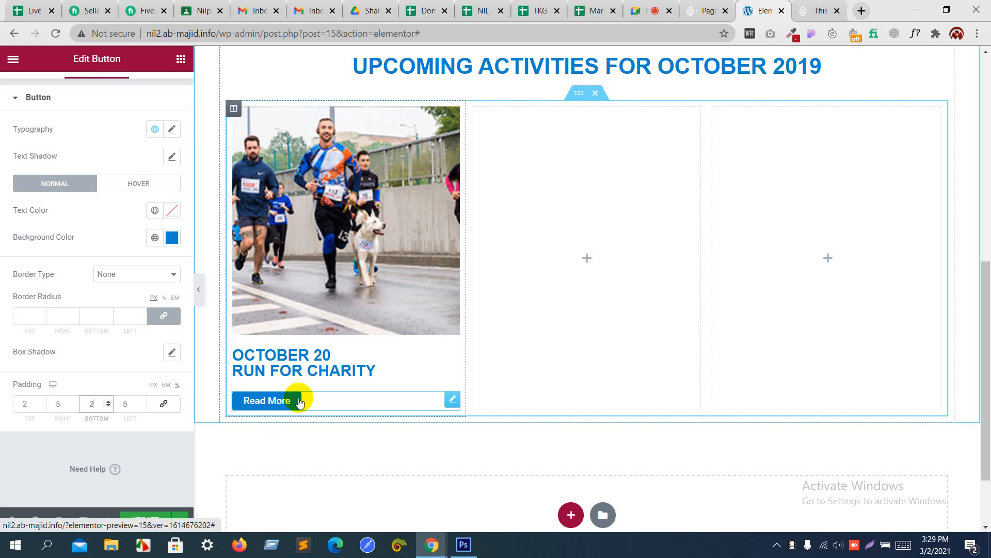
Step: Round the button's corners with a 6 px border radius
{"action": "left_click", "coordinate": [41, 314]}
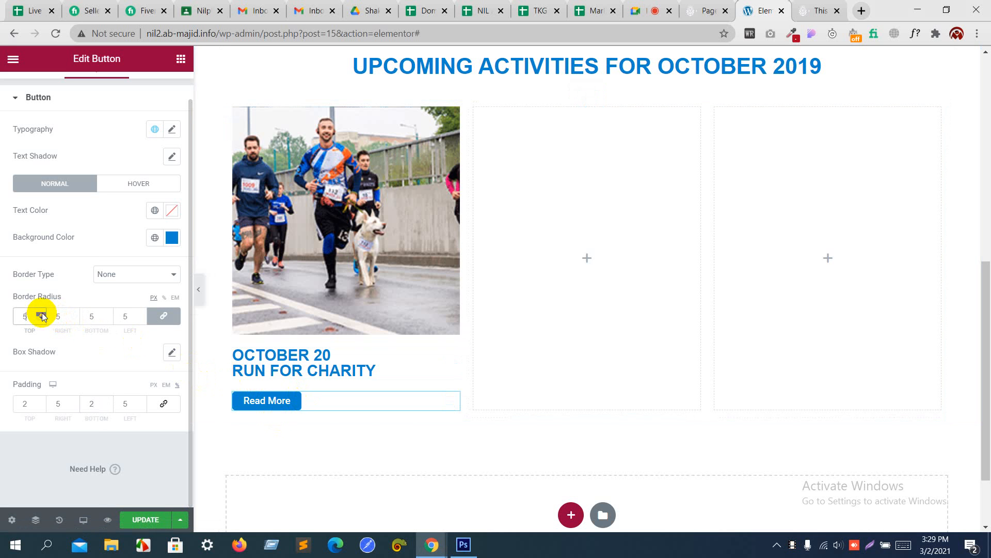
{"action": "key", "text": "alt+Tab"}
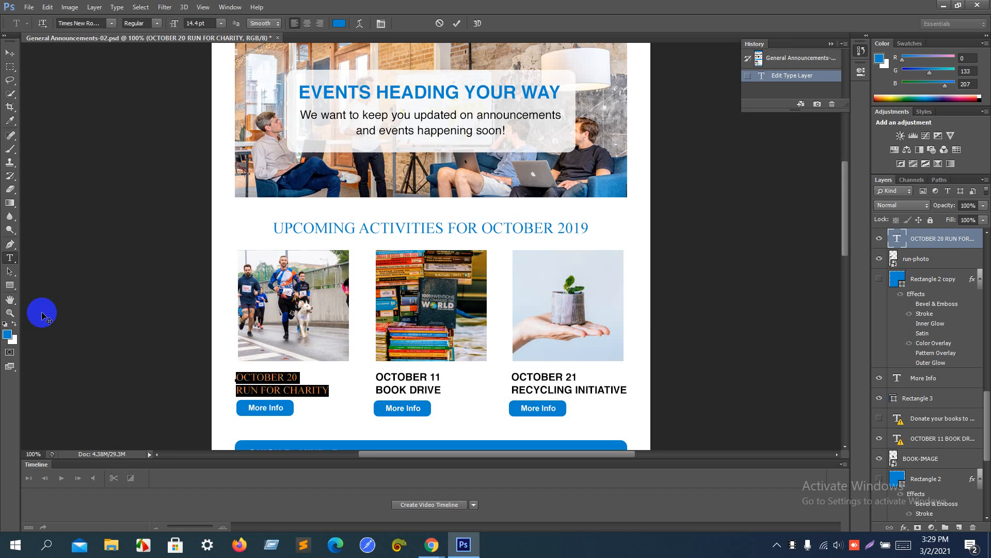
{"action": "key", "text": "alt+Tab"}
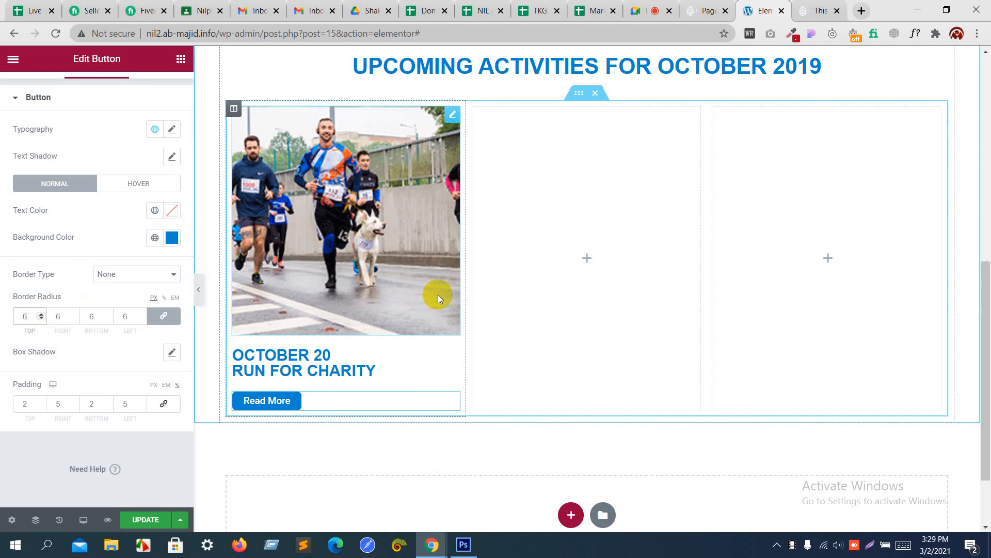
Step: Duplicate the event column twice to make three copies
{"action": "right_click", "coordinate": [235, 109]}
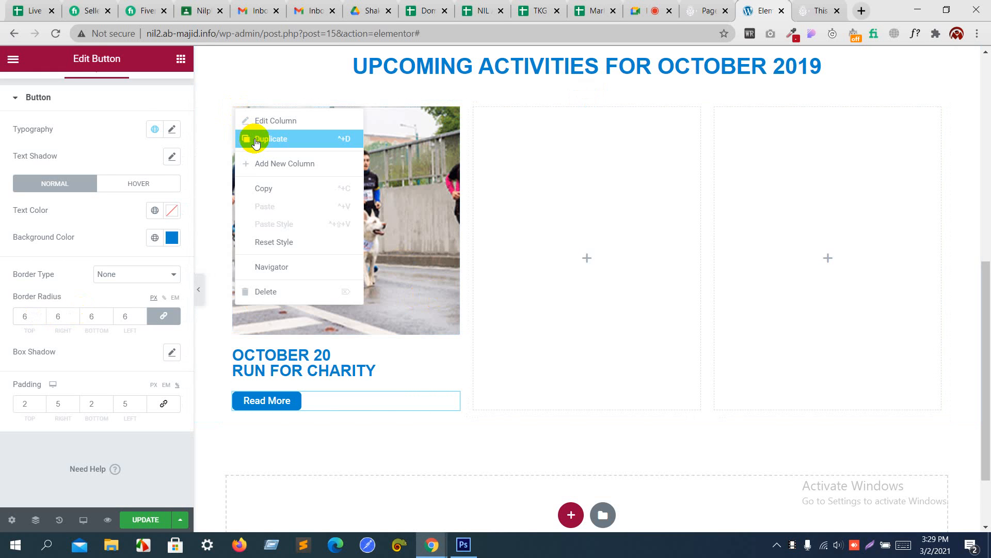
{"action": "left_click", "coordinate": [256, 140]}
{"action": "right_click", "coordinate": [235, 106]}
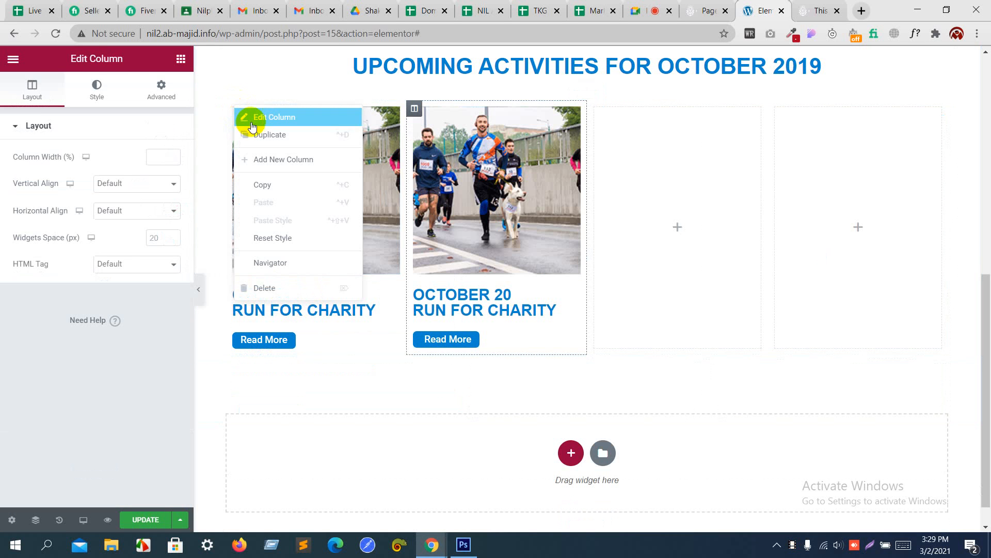
{"action": "left_click", "coordinate": [262, 133]}
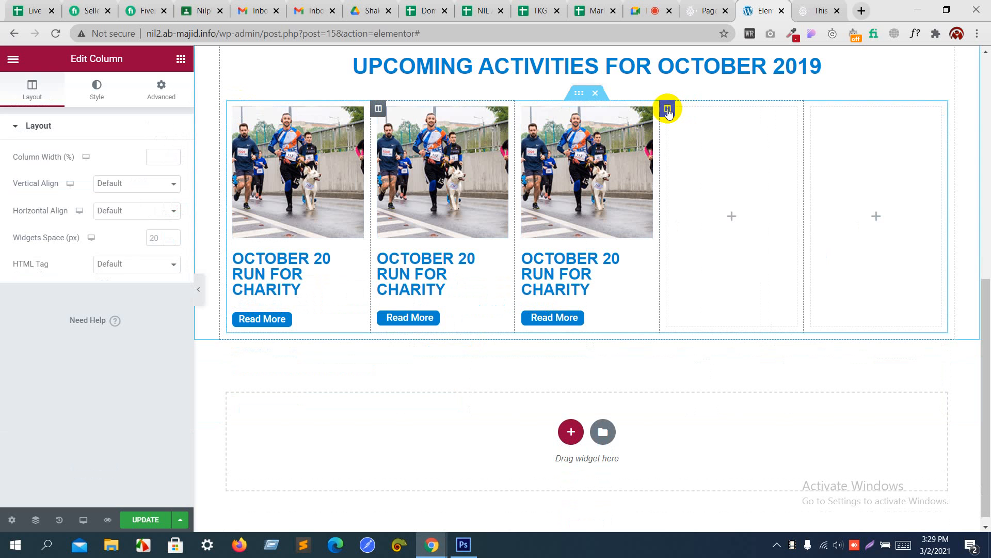
Step: Delete the two empty placeholder columns at the end of the row
{"action": "right_click", "coordinate": [667, 110]}
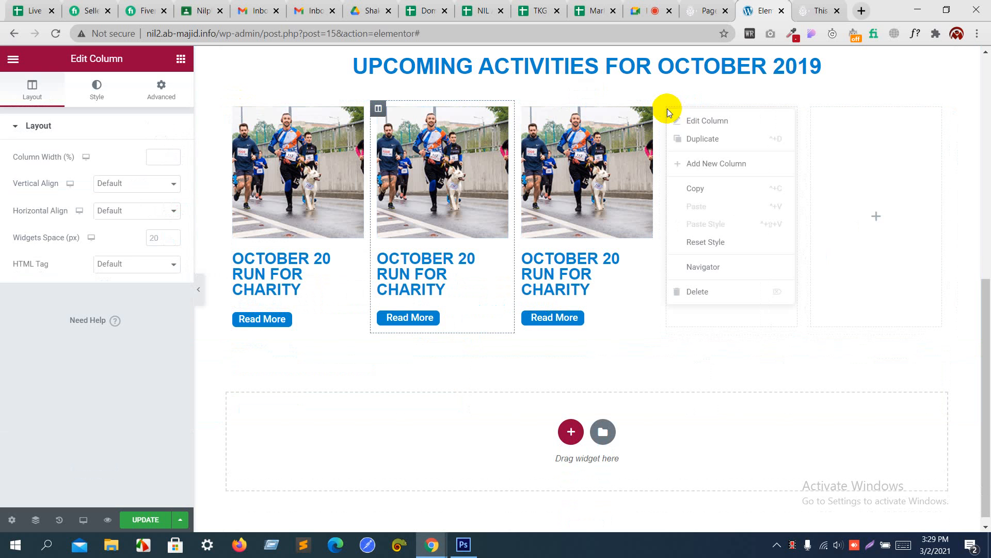
{"action": "left_click", "coordinate": [704, 293]}
{"action": "right_click", "coordinate": [781, 112]}
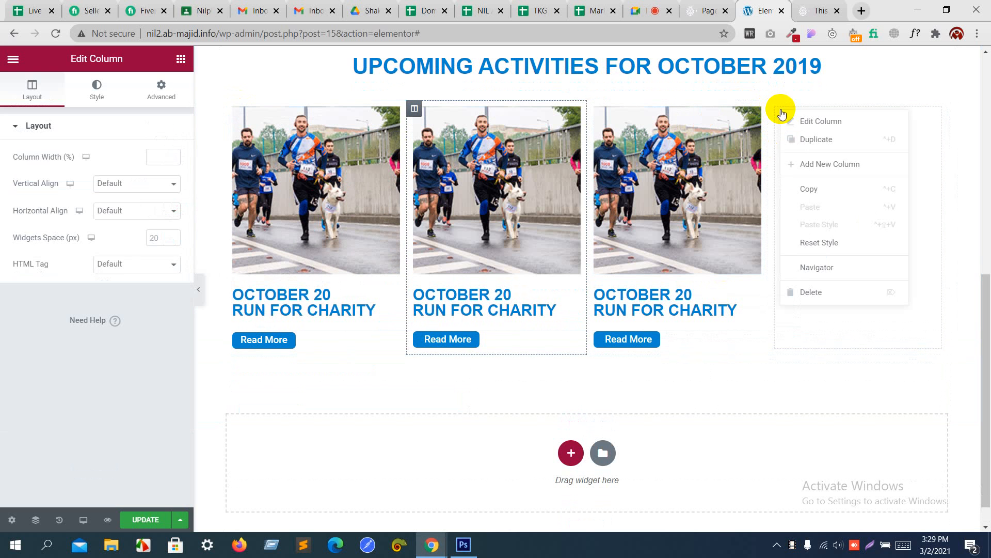
{"action": "left_click", "coordinate": [804, 290]}
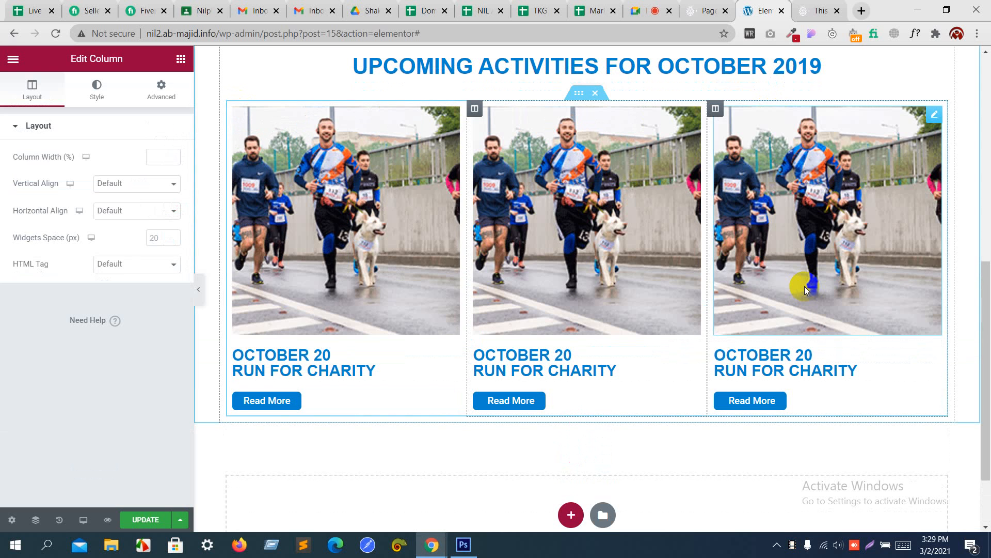
{"action": "scroll", "coordinate": [615, 321], "scroll_direction": "up", "scroll_amount": 3}
{"action": "scroll", "coordinate": [614, 321], "scroll_direction": "down", "scroll_amount": 5}
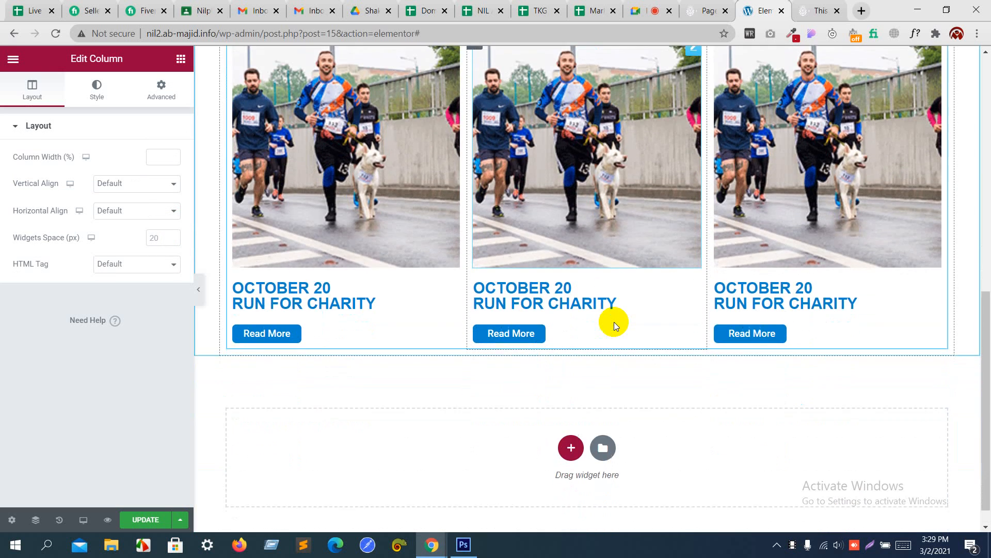
{"action": "key", "text": "alt+Tab"}
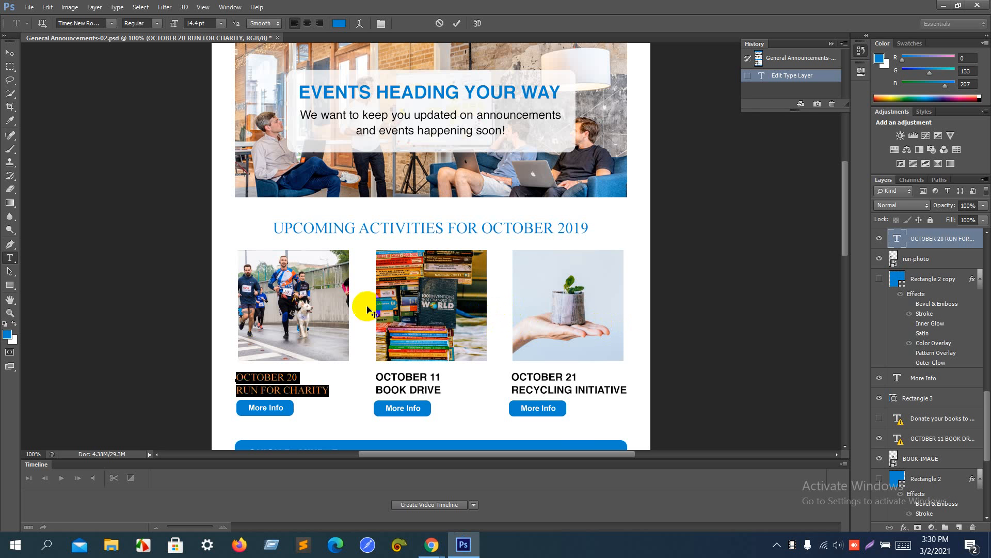
{"action": "key", "text": "alt+Tab"}
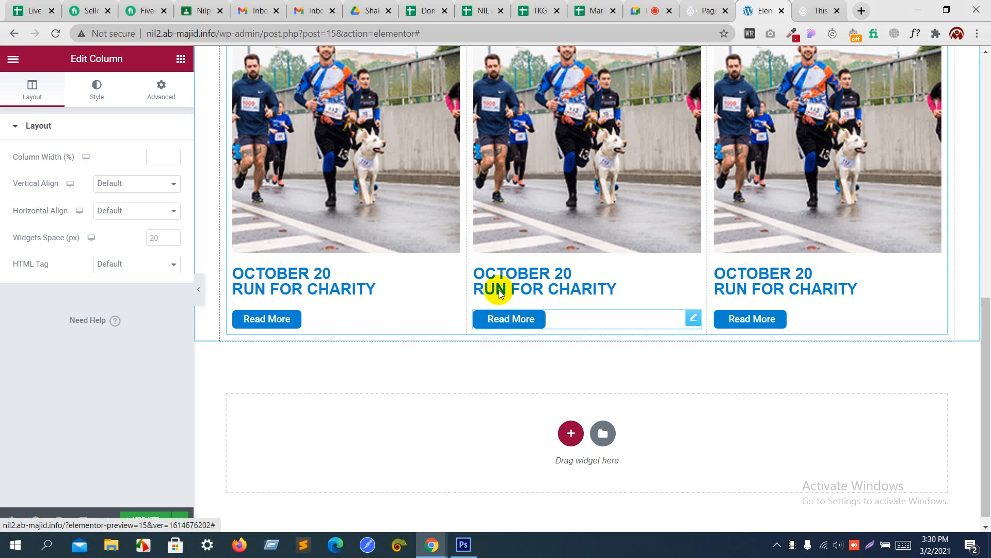
{"action": "scroll", "coordinate": [496, 216], "scroll_direction": "up", "scroll_amount": 2}
{"action": "scroll", "coordinate": [496, 216], "scroll_direction": "up", "scroll_amount": 1}
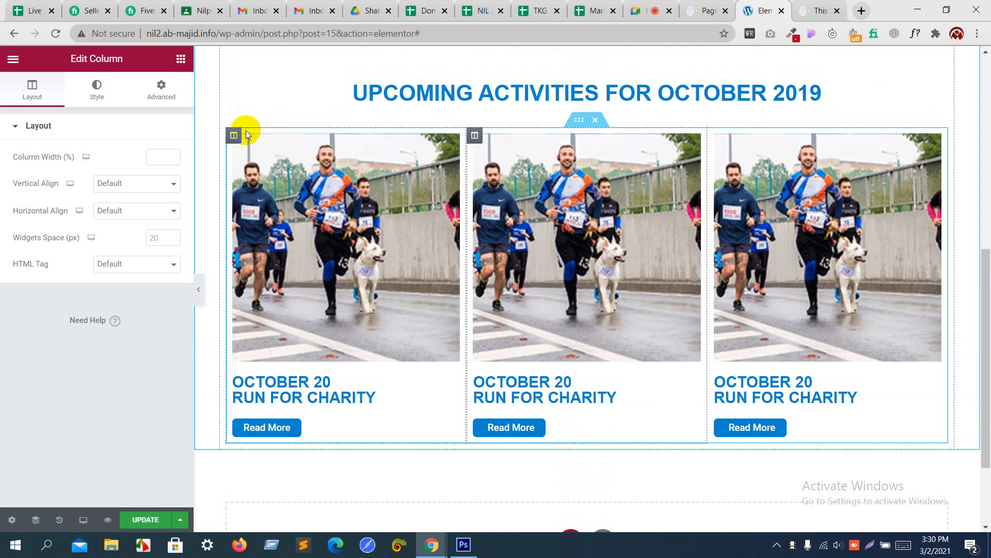
Step: Give the first column unlinked right and left margins of 1
{"action": "left_click", "coordinate": [234, 136]}
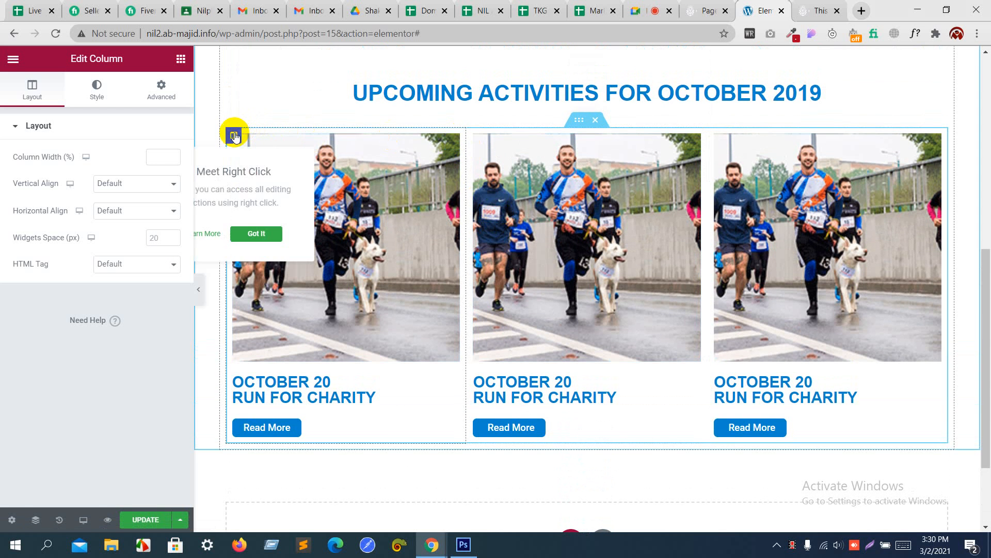
{"action": "left_click", "coordinate": [100, 91]}
{"action": "left_click", "coordinate": [154, 92]}
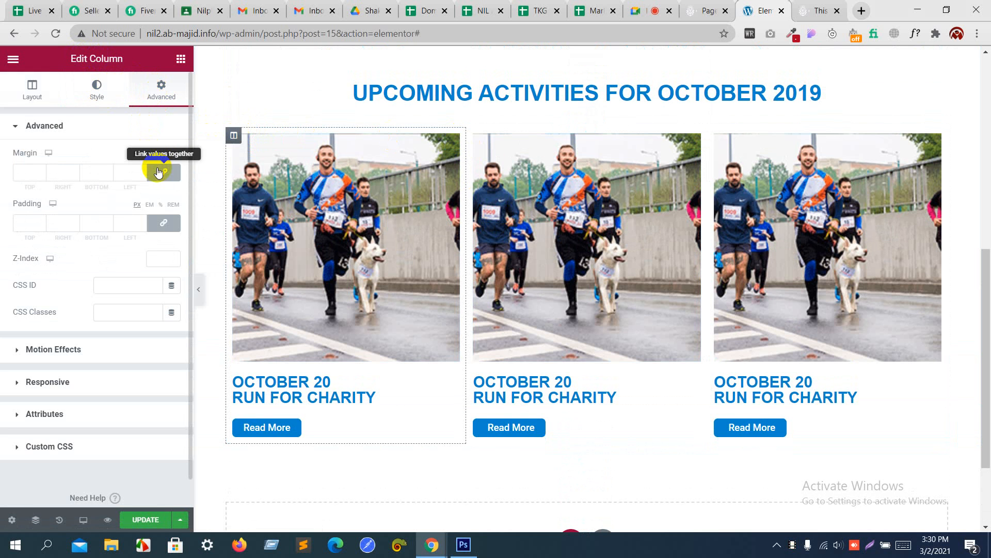
{"action": "left_click", "coordinate": [158, 173]}
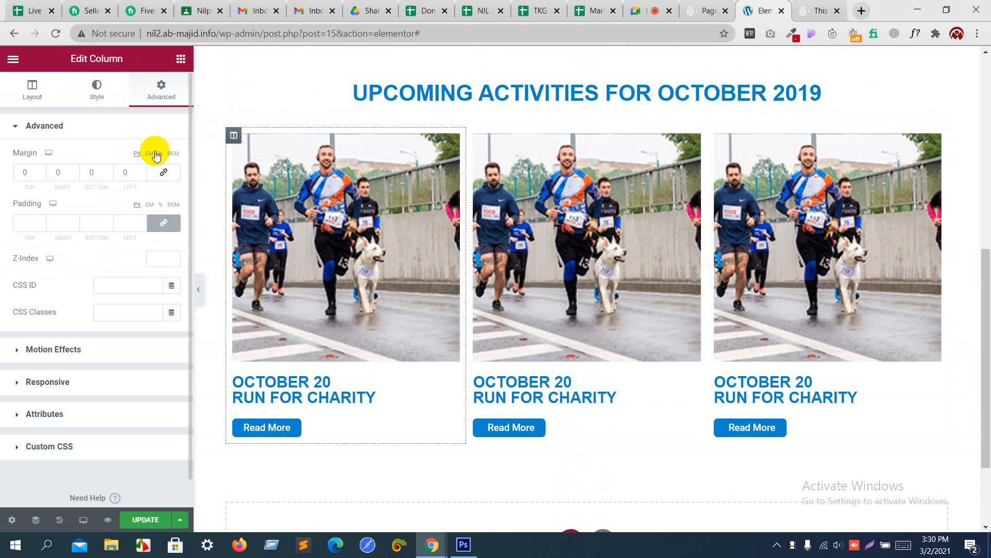
{"action": "left_click", "coordinate": [161, 154]}
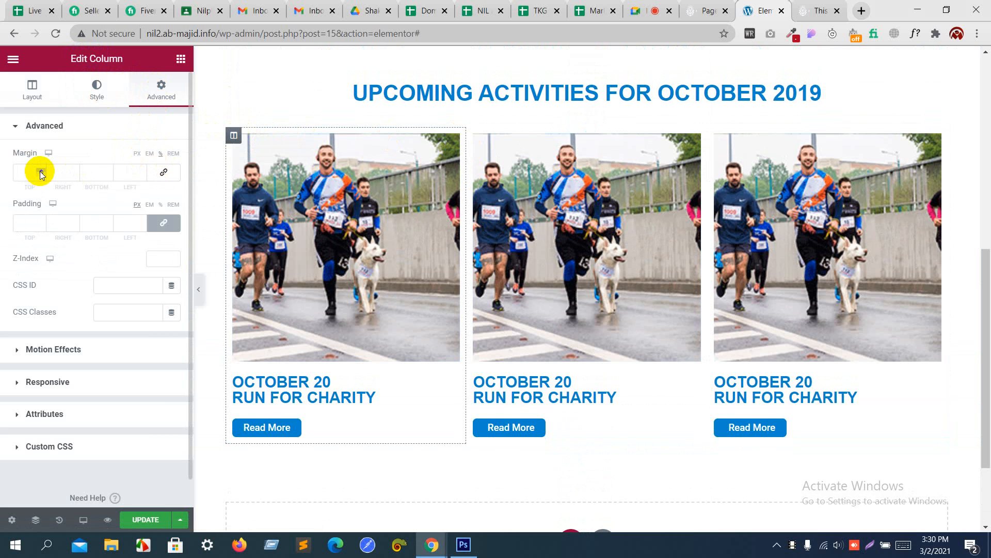
{"action": "left_click", "coordinate": [74, 170]}
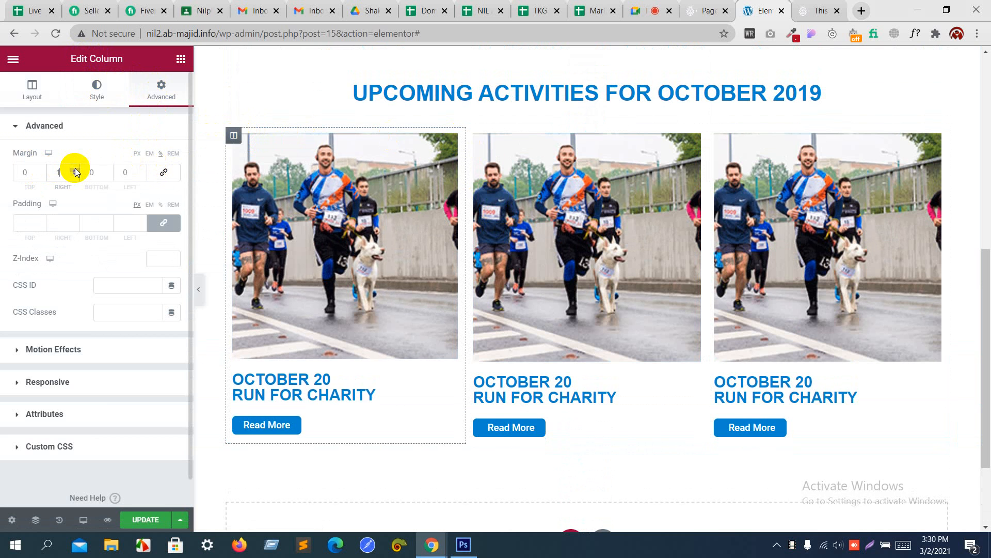
{"action": "left_click", "coordinate": [141, 170]}
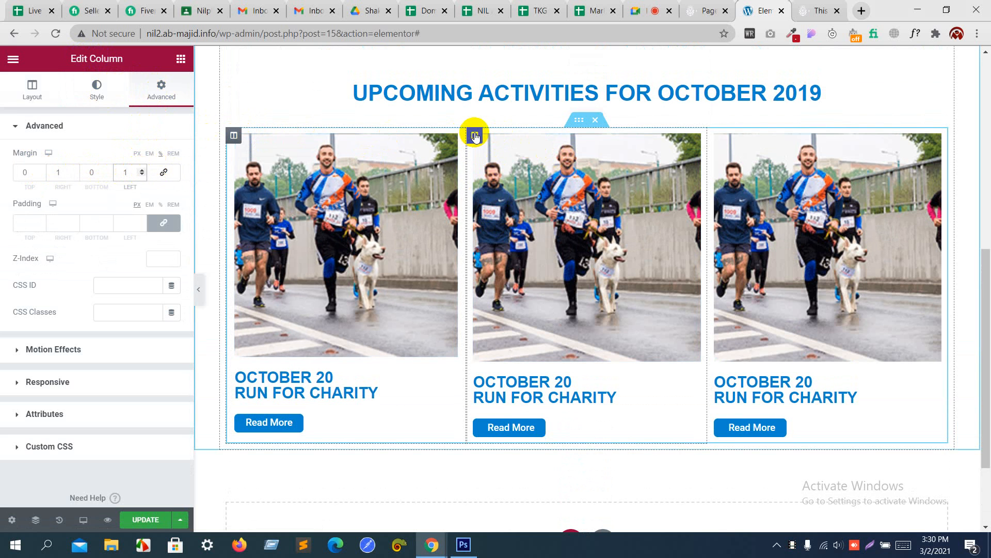
Step: Give the second column left and right margins of 1
{"action": "left_click", "coordinate": [475, 135]}
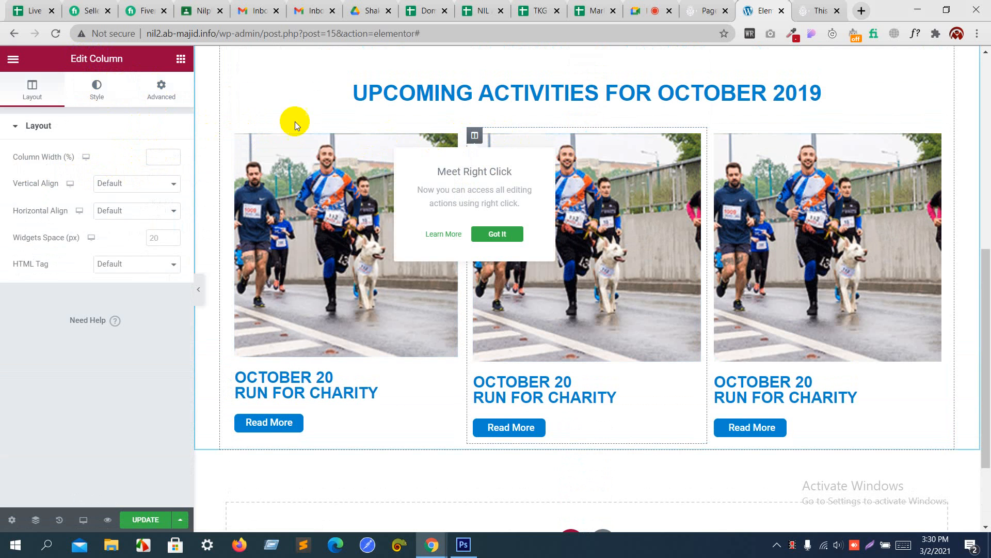
{"action": "left_click", "coordinate": [170, 93]}
{"action": "left_click", "coordinate": [162, 173]}
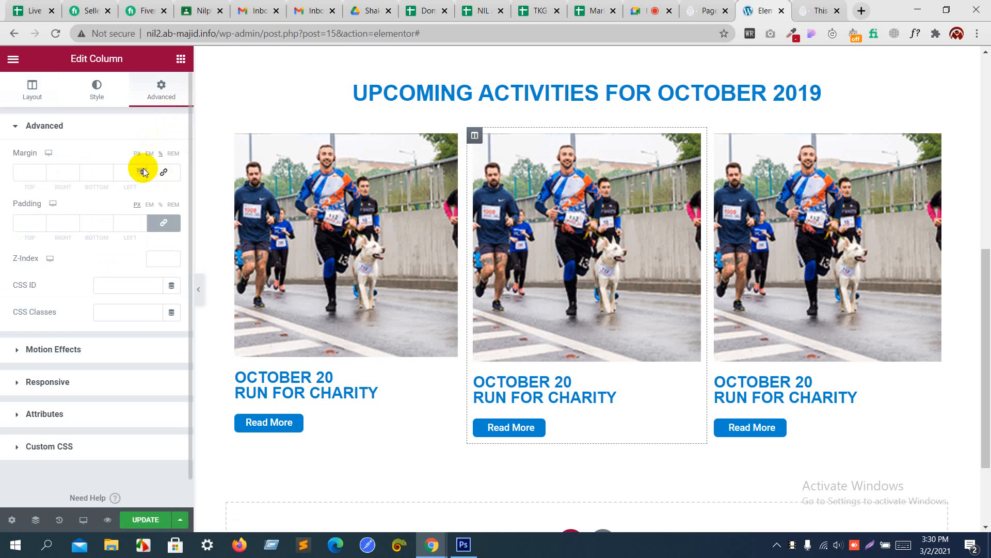
{"action": "left_click", "coordinate": [142, 170]}
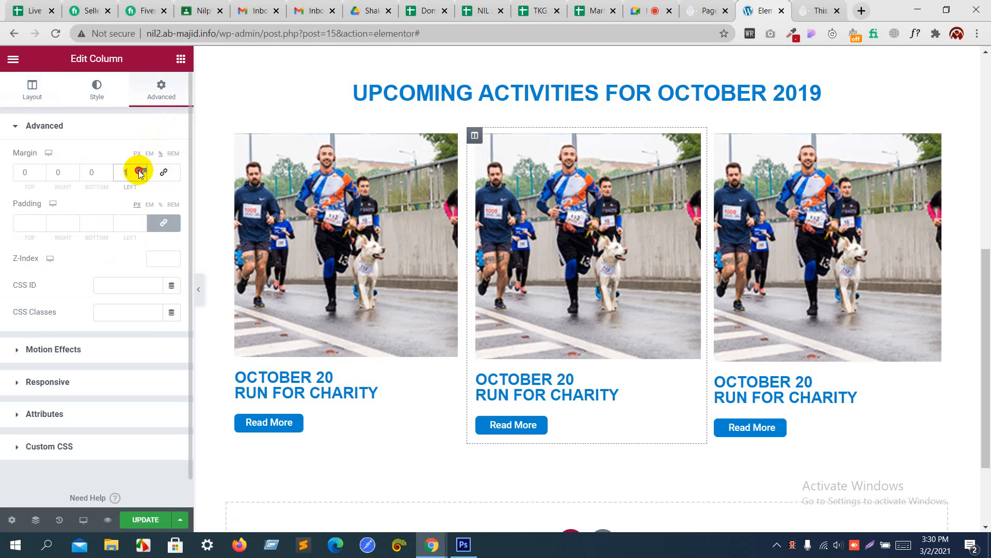
{"action": "left_click", "coordinate": [76, 170]}
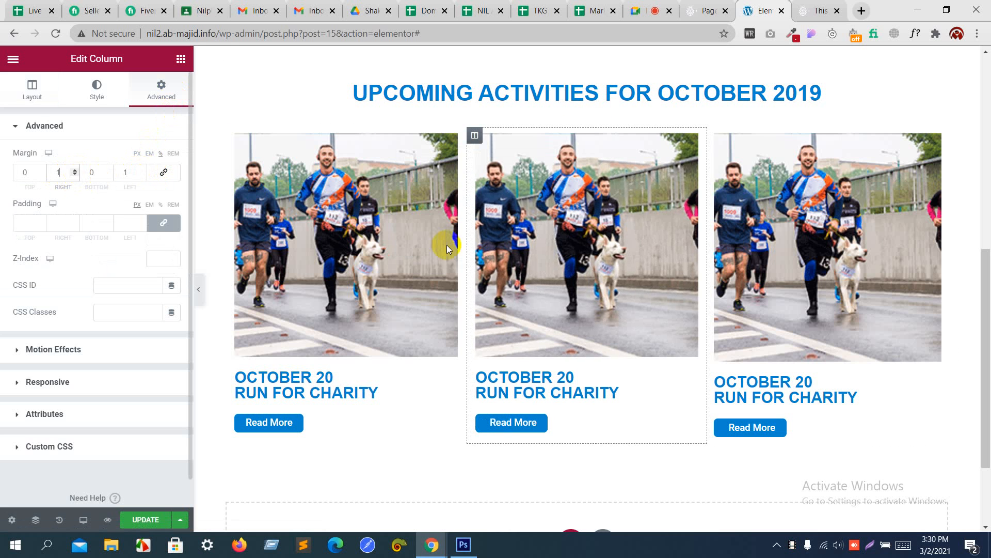
Step: Set the third column's margins to 0, 1, 0, 1
{"action": "left_click", "coordinate": [715, 136]}
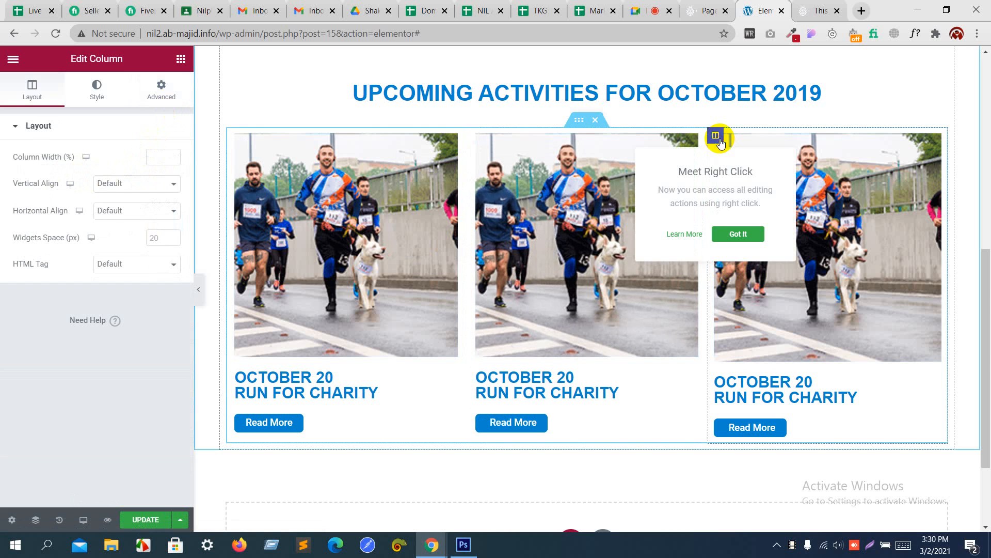
{"action": "left_click", "coordinate": [156, 96]}
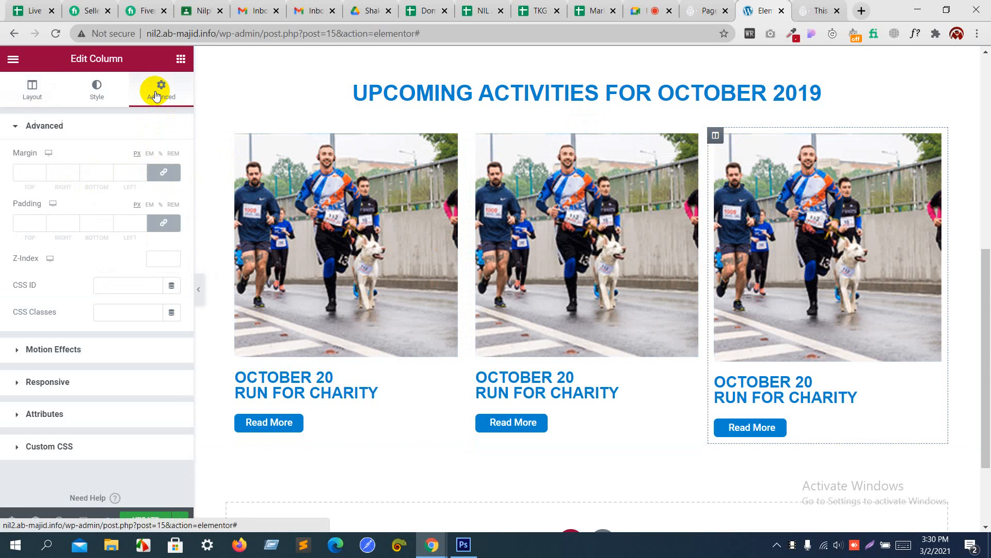
{"action": "left_click", "coordinate": [159, 154]}
{"action": "left_click", "coordinate": [142, 170]}
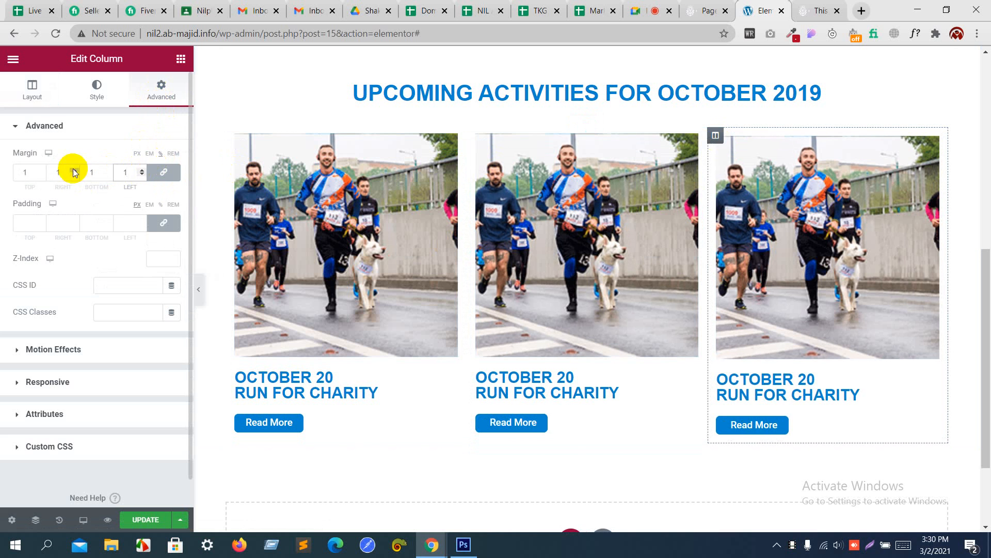
{"action": "left_click", "coordinate": [142, 170]}
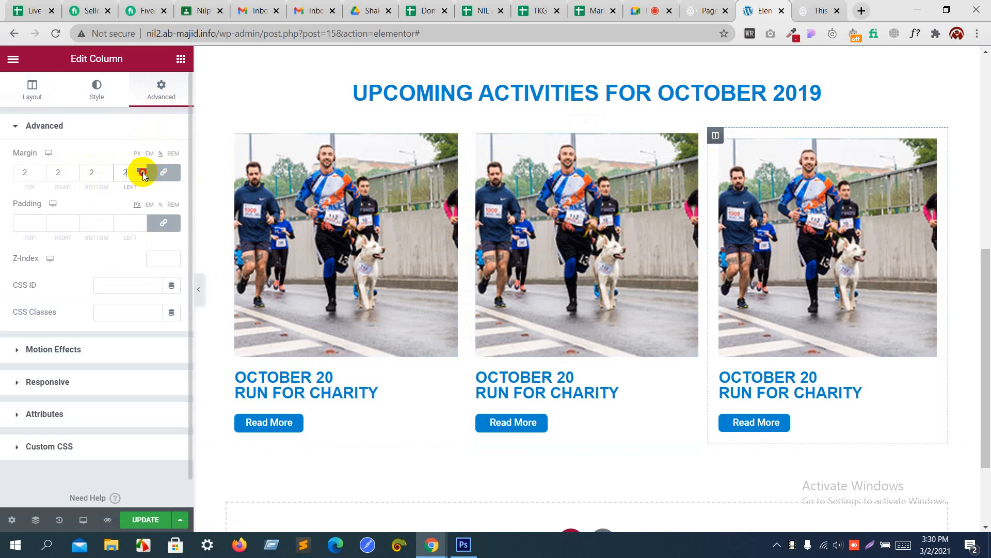
{"action": "left_click", "coordinate": [143, 176]}
{"action": "left_click", "coordinate": [143, 176]}
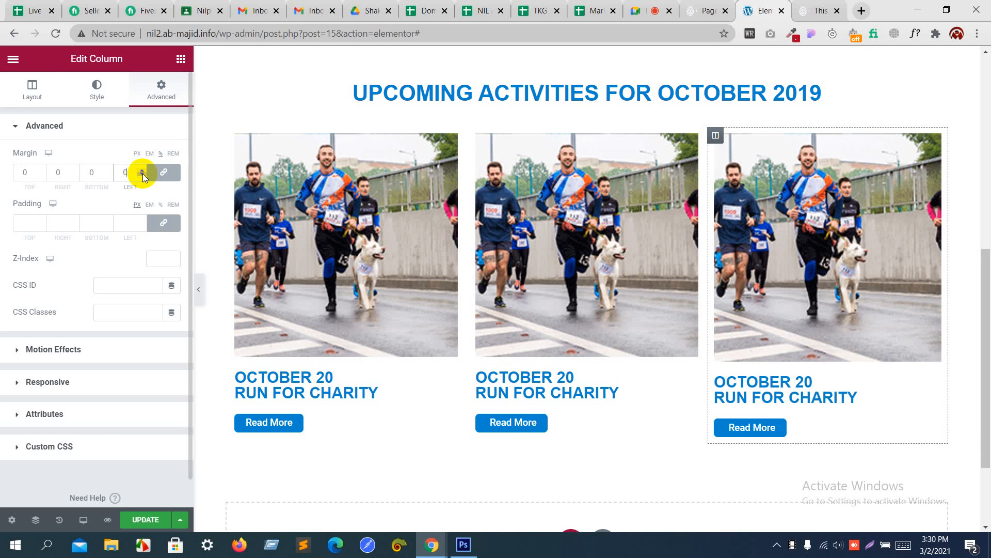
{"action": "left_click", "coordinate": [163, 172]}
{"action": "left_click", "coordinate": [142, 170]}
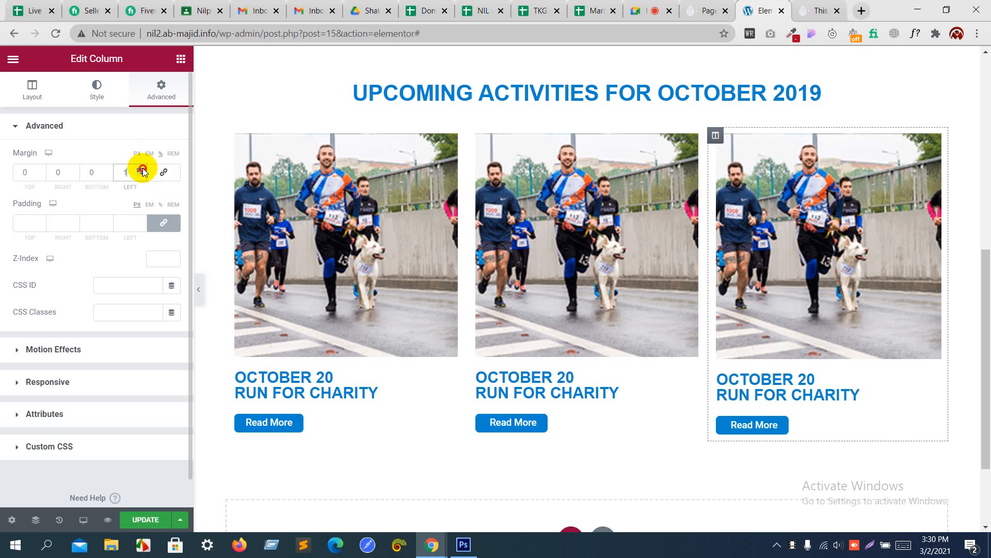
{"action": "left_click", "coordinate": [74, 172]}
{"action": "type", "text": "1"}
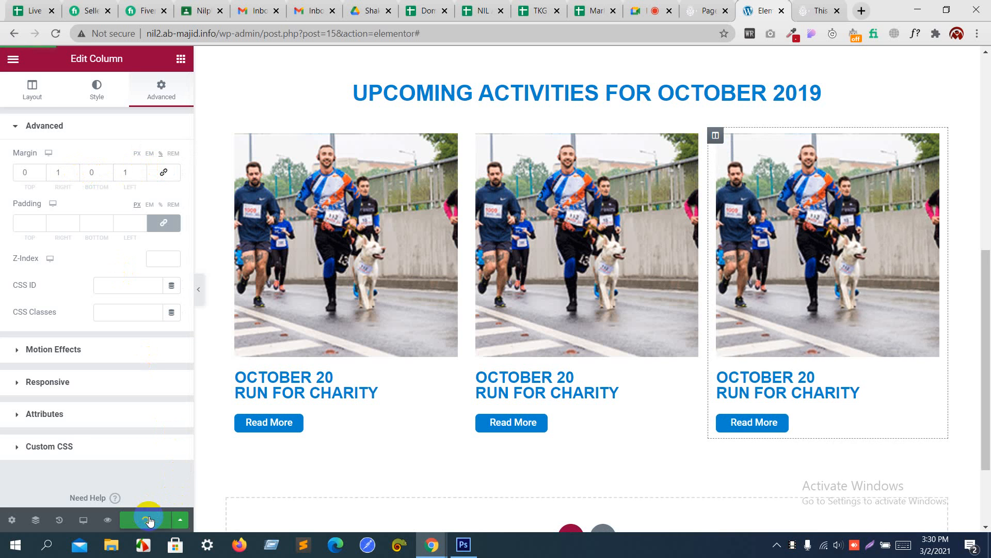
Step: Reload the live site to check the three event columns
{"action": "left_click", "coordinate": [805, 6]}
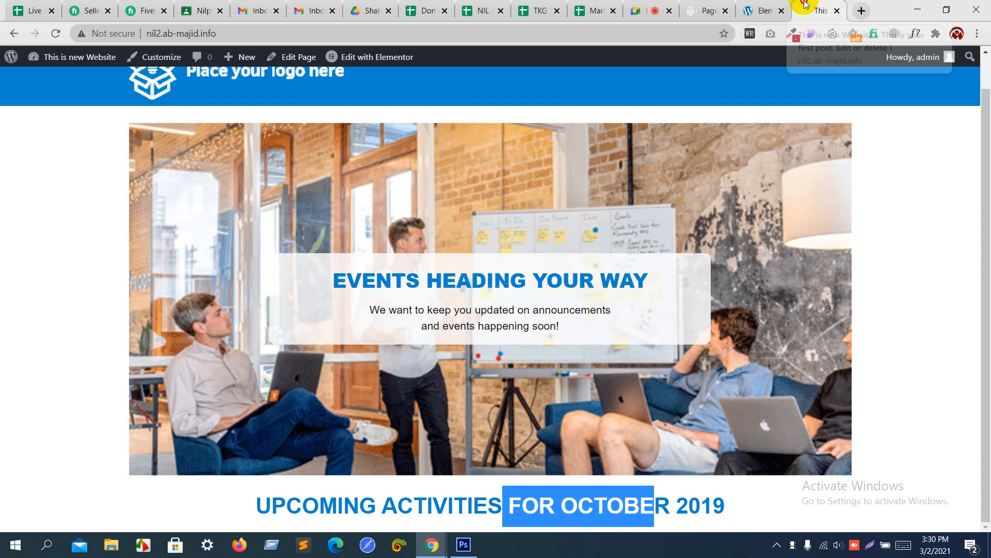
{"action": "key", "text": "F5"}
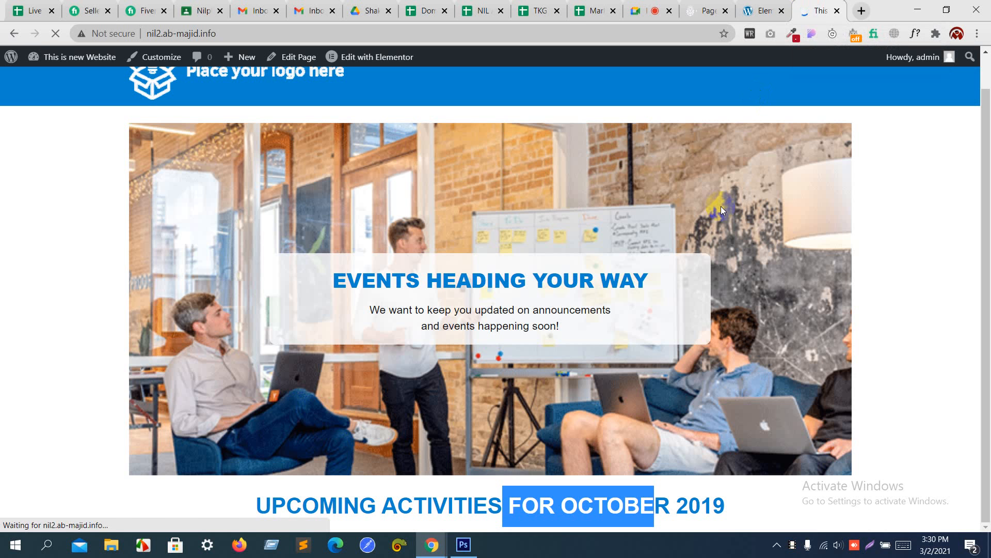
{"action": "scroll", "coordinate": [721, 206], "scroll_direction": "down", "scroll_amount": 5}
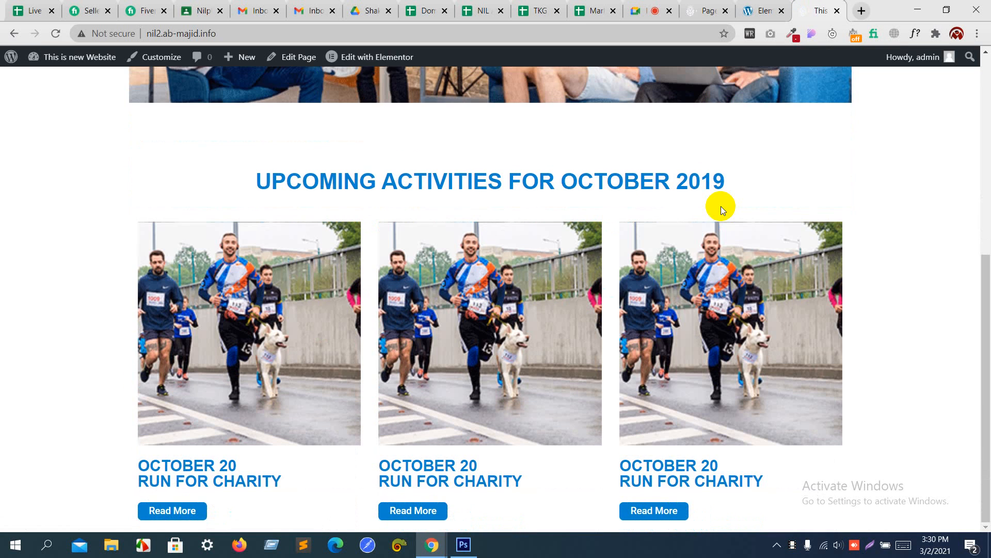
{"action": "scroll", "coordinate": [721, 206], "scroll_direction": "up", "scroll_amount": 7}
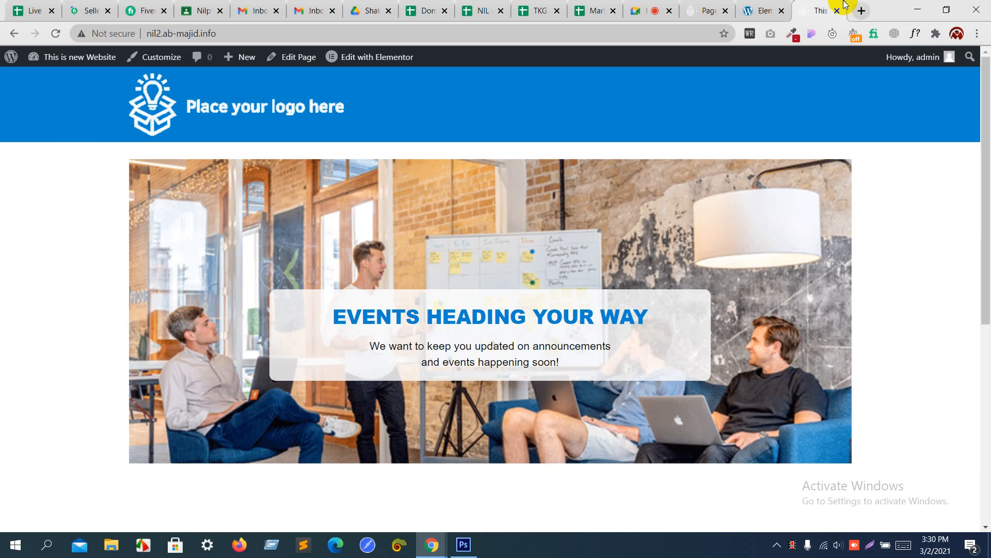
{"action": "left_click", "coordinate": [771, 10]}
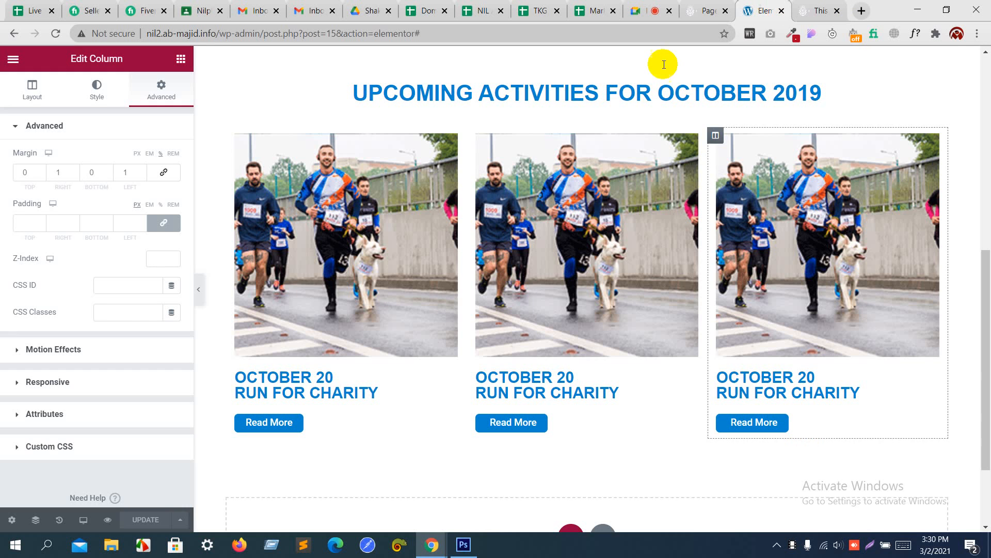
Step: Swap the middle card's photo for the books image
{"action": "left_click", "coordinate": [545, 167]}
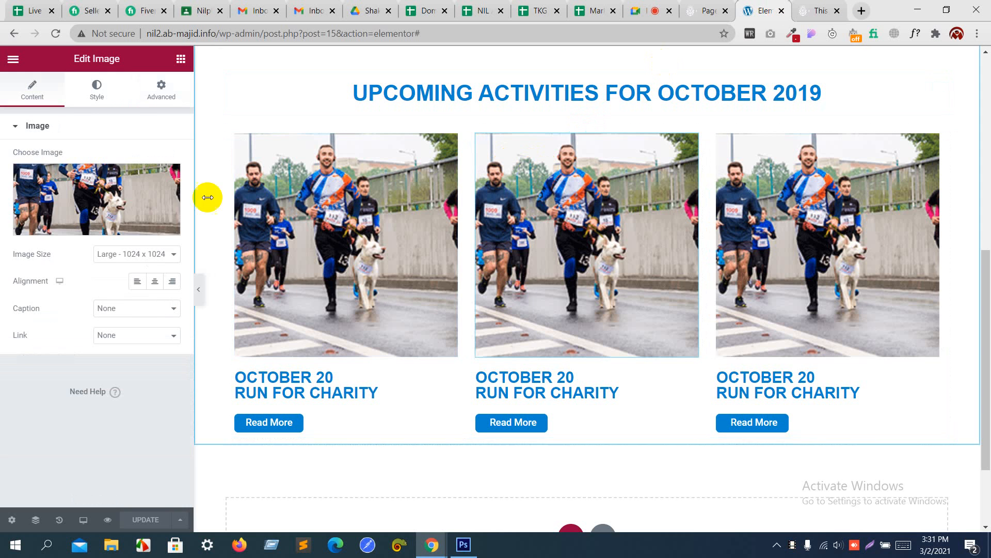
{"action": "left_click", "coordinate": [130, 197]}
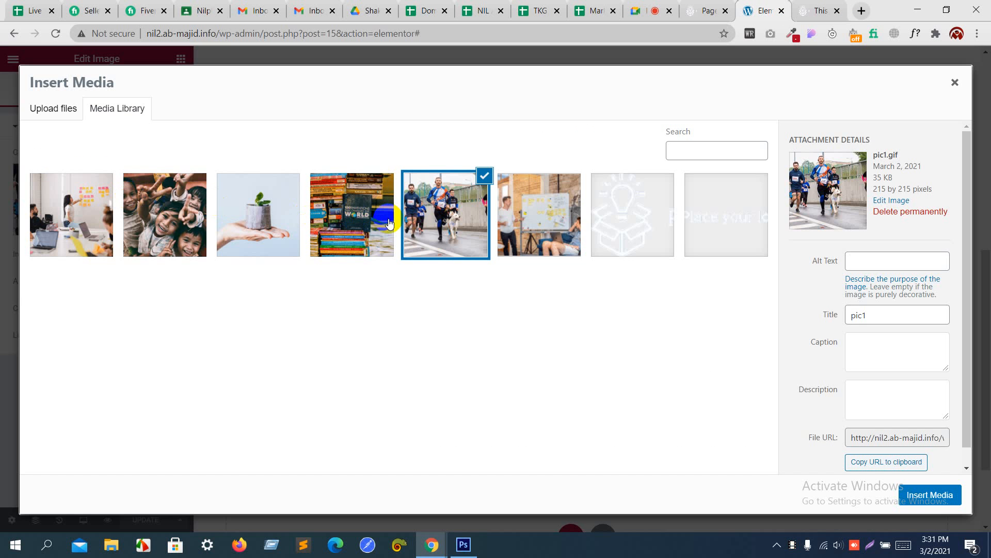
{"action": "key", "text": "alt+Tab"}
{"action": "key", "text": "alt+Tab"}
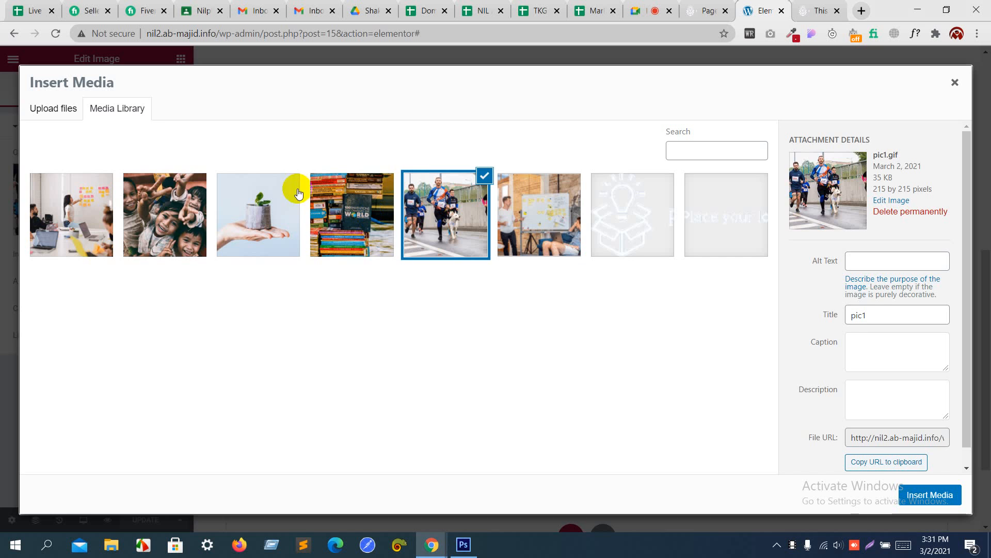
{"action": "left_click", "coordinate": [347, 220]}
{"action": "left_click", "coordinate": [928, 493]}
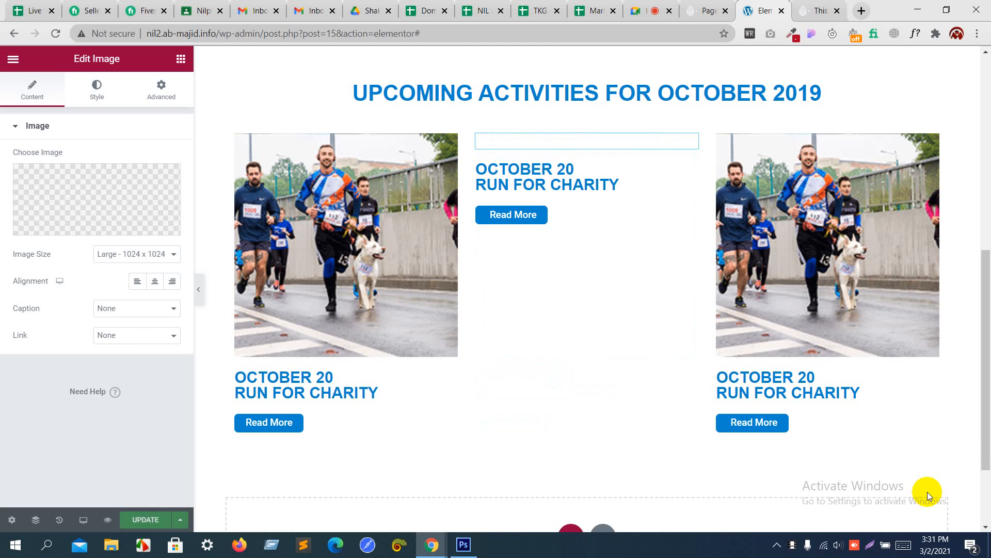
Step: Swap the third card's photo for the hand-held plant image
{"action": "left_click", "coordinate": [829, 273]}
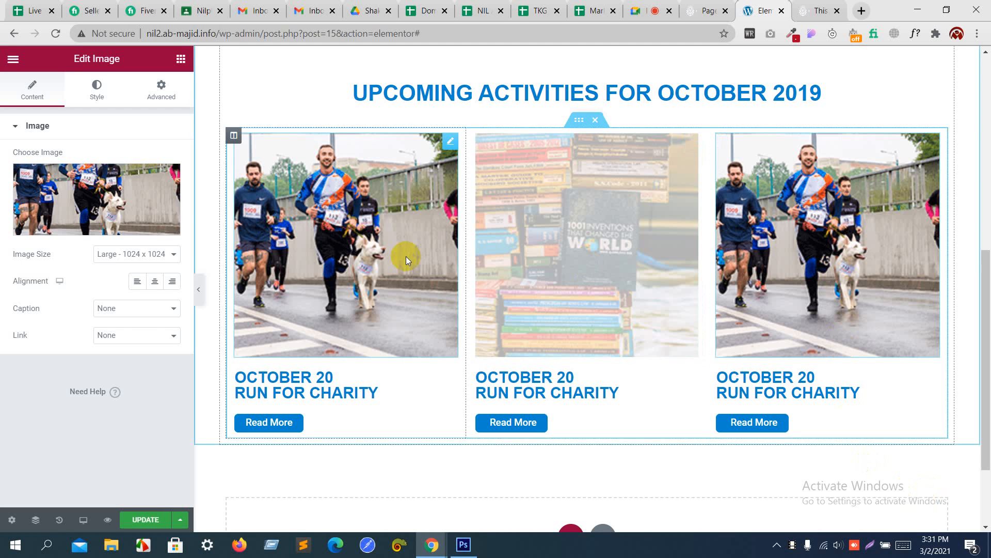
{"action": "left_click", "coordinate": [117, 181]}
{"action": "key", "text": "alt+Tab"}
{"action": "key", "text": "alt+Tab"}
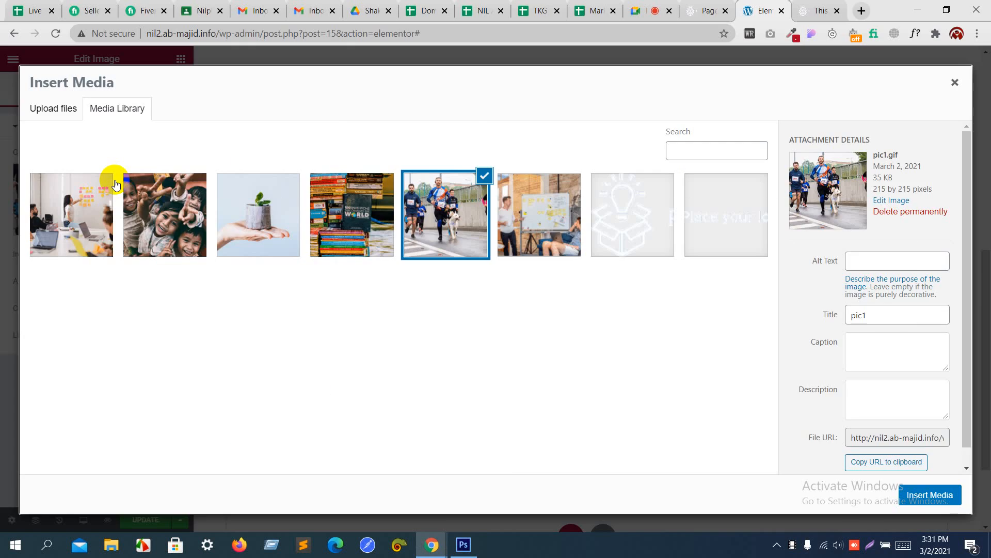
{"action": "key", "text": "alt+Tab"}
{"action": "key", "text": "alt+Tab"}
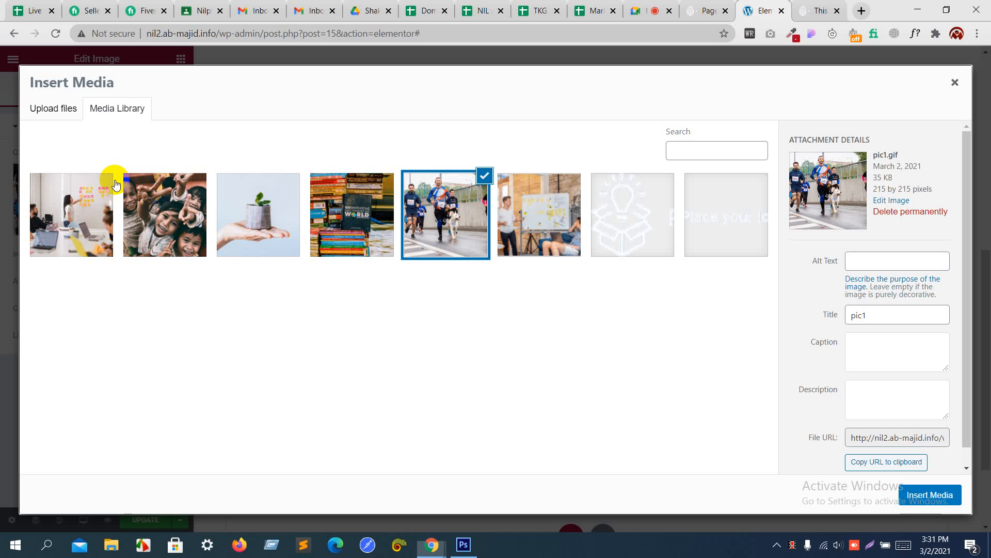
{"action": "left_click", "coordinate": [221, 215]}
{"action": "left_click", "coordinate": [915, 496]}
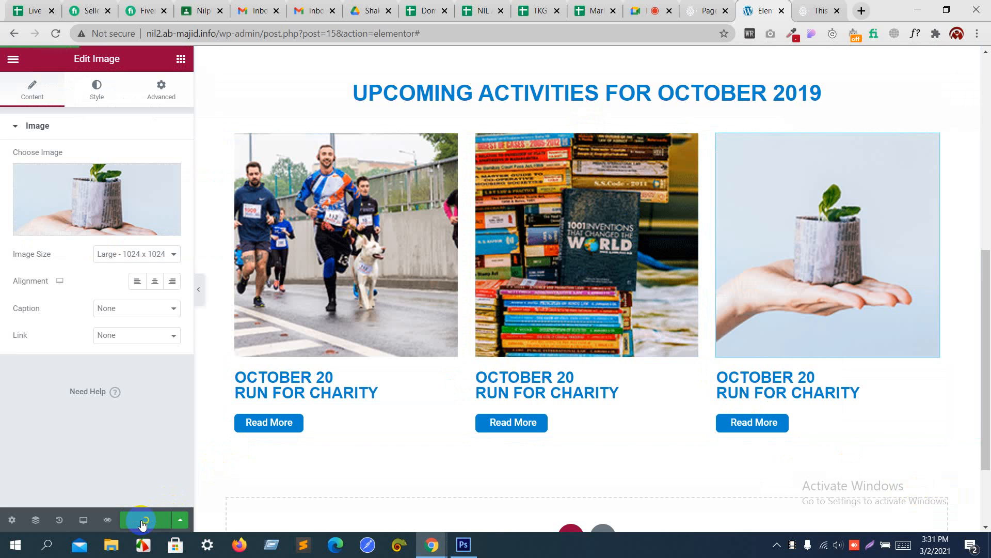
{"action": "scroll", "coordinate": [344, 472], "scroll_direction": "down", "scroll_amount": 2}
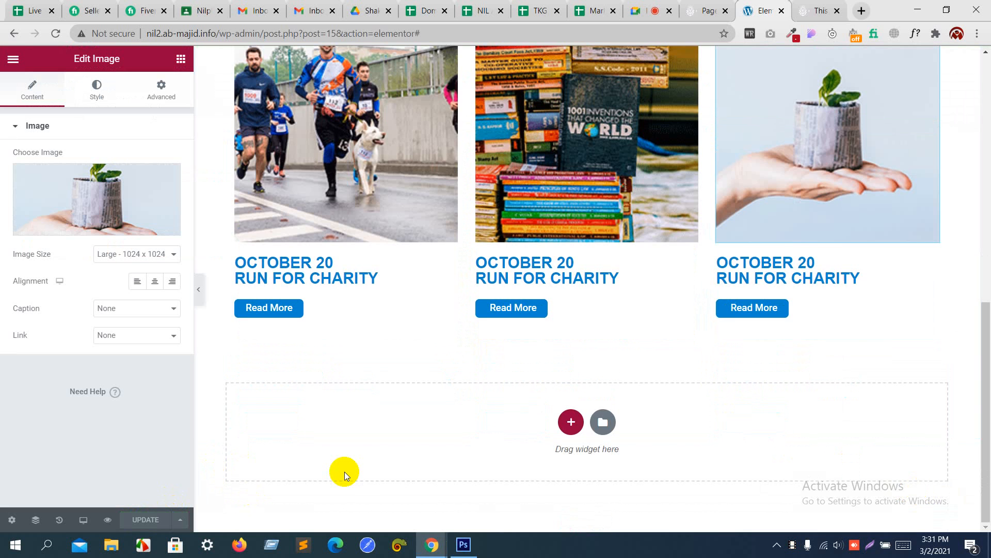
Step: Add an inner section below the event cards and delete one column so a single column remains
{"action": "scroll", "coordinate": [345, 472], "scroll_direction": "up", "scroll_amount": 10}
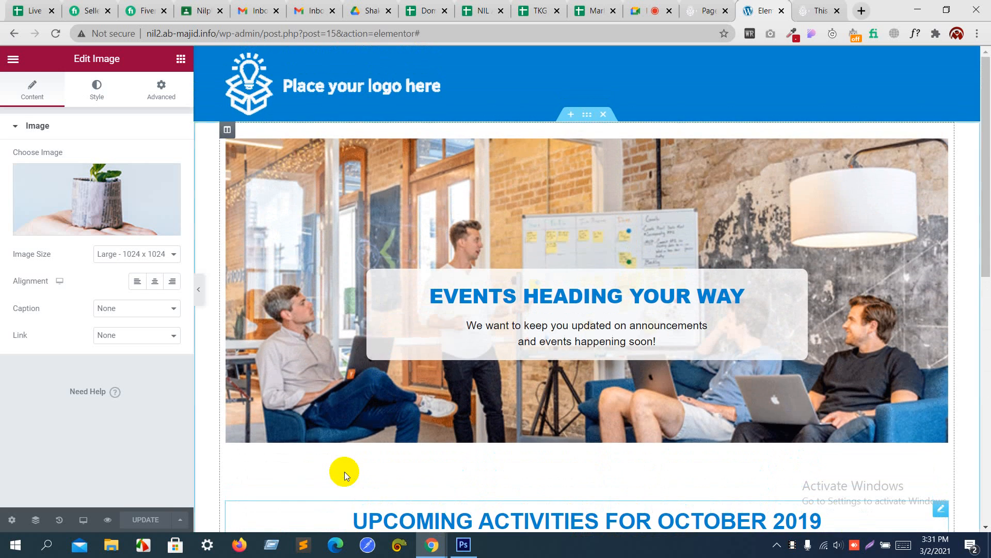
{"action": "scroll", "coordinate": [345, 472], "scroll_direction": "down", "scroll_amount": 10}
{"action": "key", "text": "alt+Tab"}
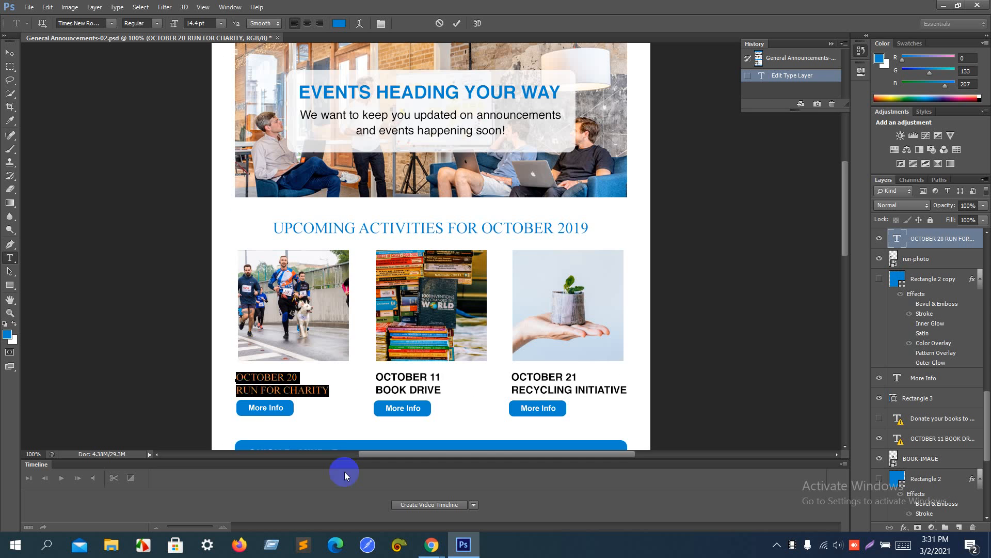
{"action": "scroll", "coordinate": [368, 355], "scroll_direction": "down", "scroll_amount": 5}
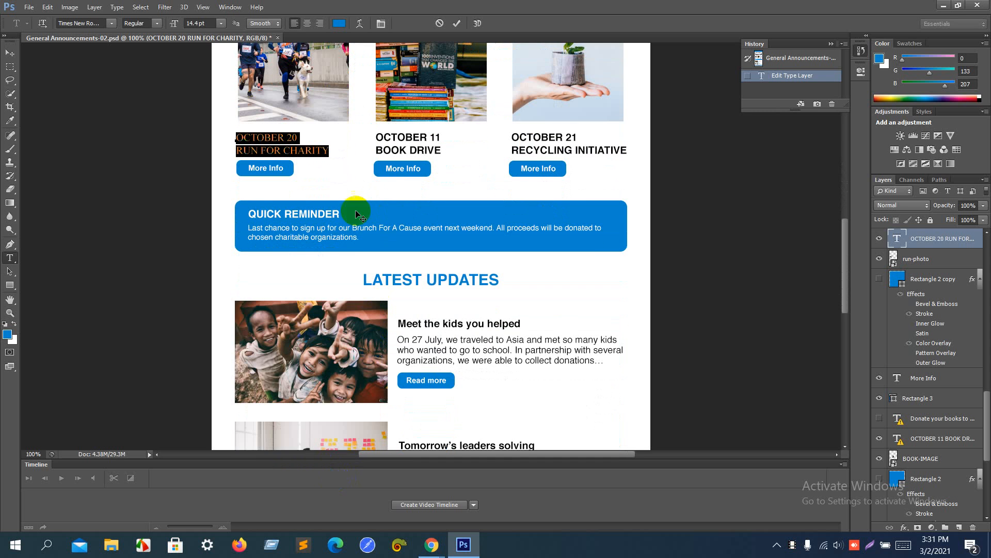
{"action": "key", "text": "alt+Tab"}
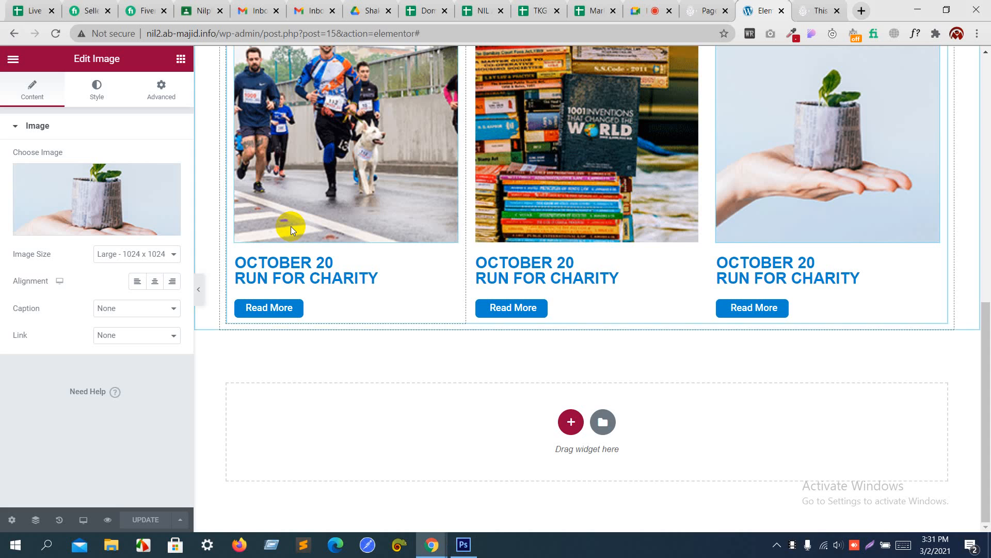
{"action": "key", "text": "alt+Tab"}
{"action": "key", "text": "alt+Tab"}
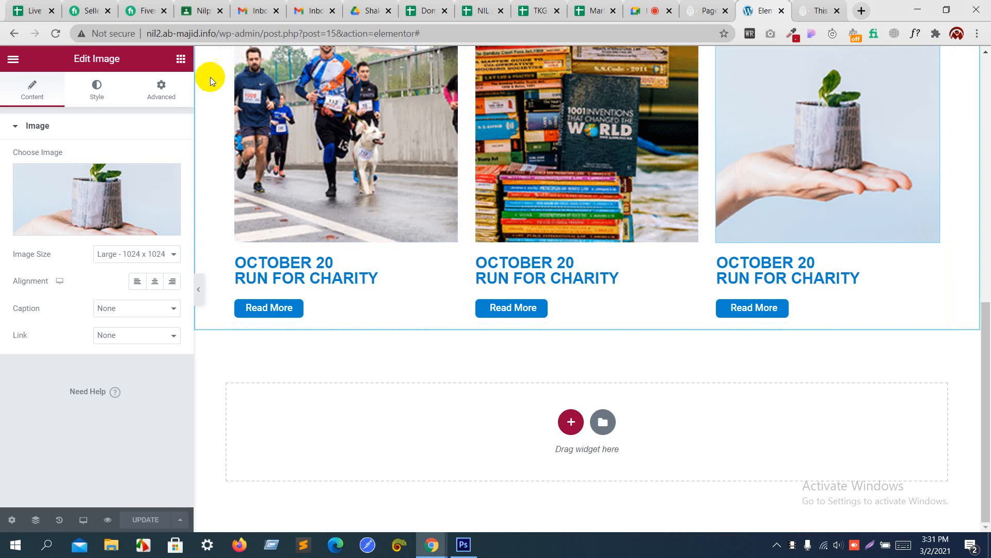
{"action": "left_click", "coordinate": [179, 63]}
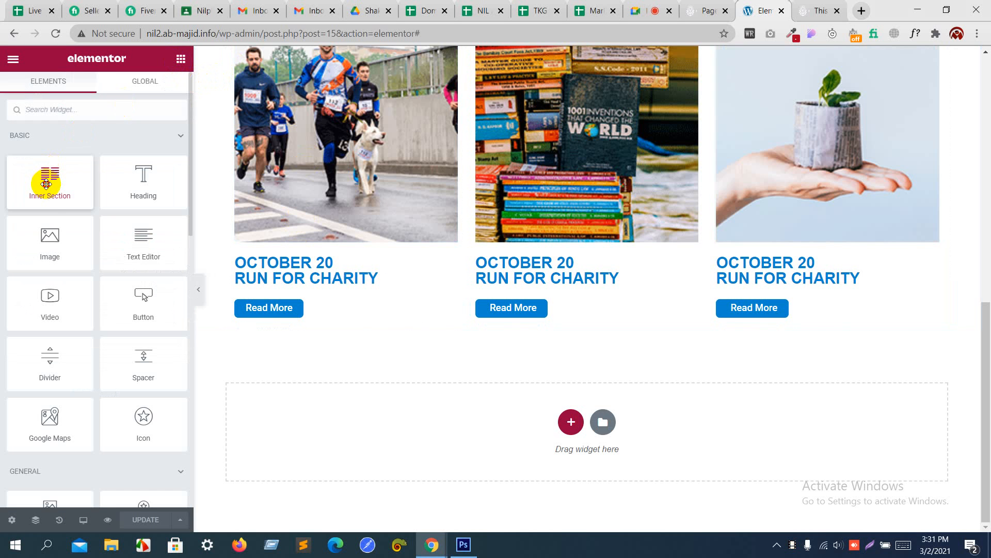
{"action": "left_click_drag", "start_coordinate": [42, 177], "coordinate": [418, 319]}
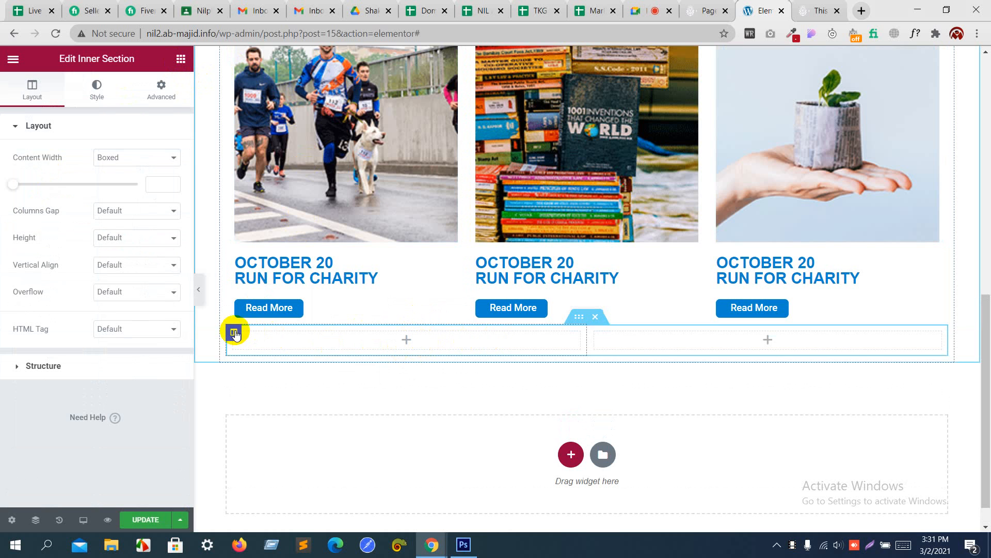
{"action": "right_click", "coordinate": [234, 332]}
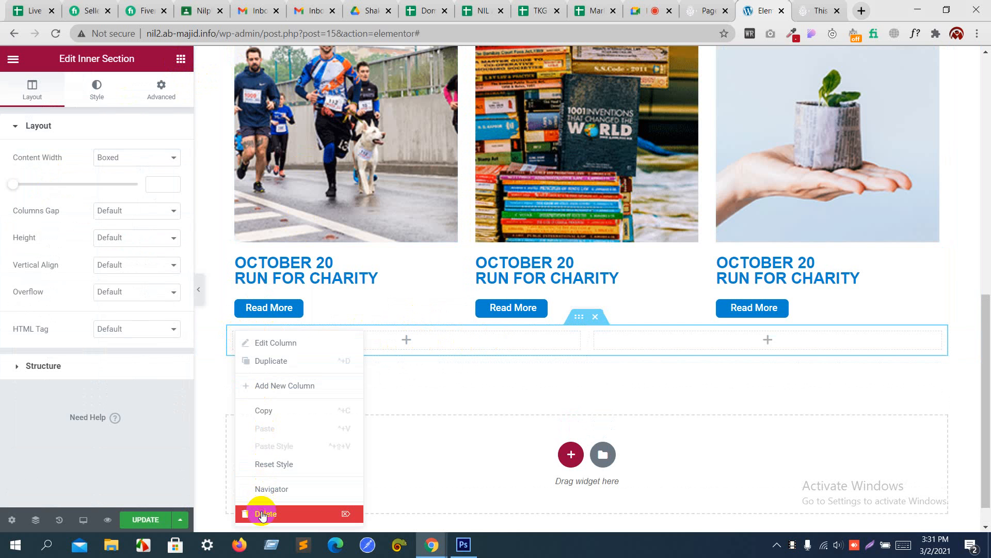
{"action": "left_click", "coordinate": [262, 513]}
Step: Search the widgets for 'image' and drop an Image Box into the new row
{"action": "key", "text": "alt+Tab"}
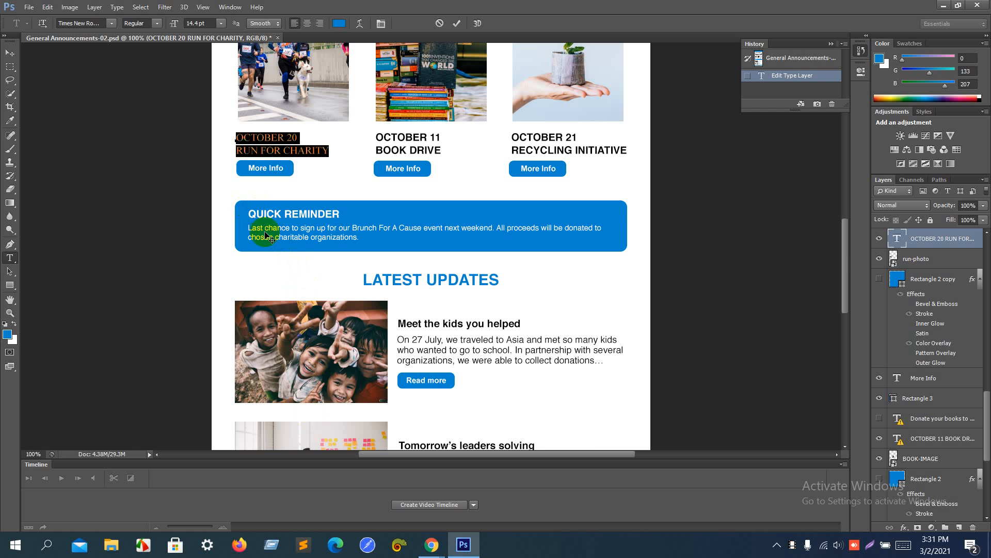
{"action": "key", "text": "alt+Tab"}
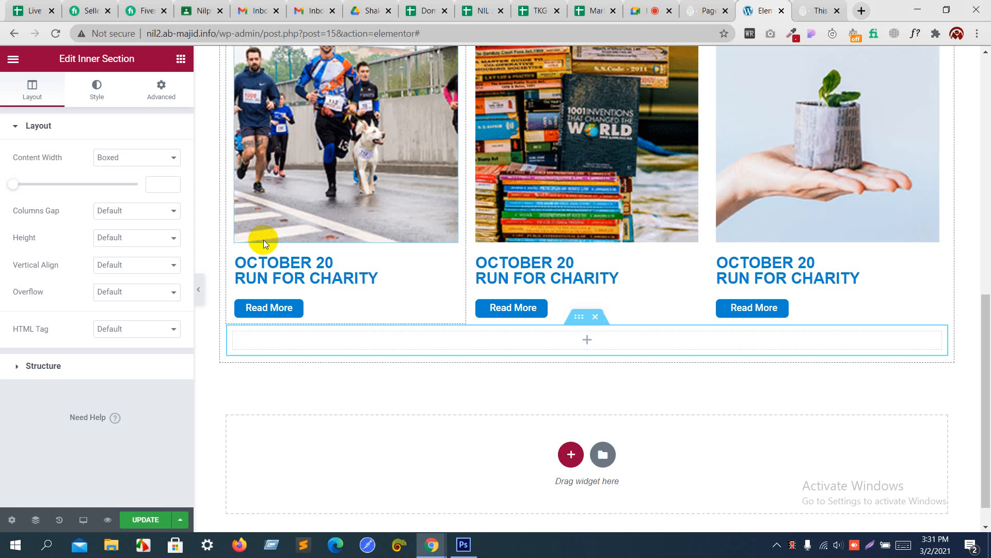
{"action": "left_click", "coordinate": [181, 59]}
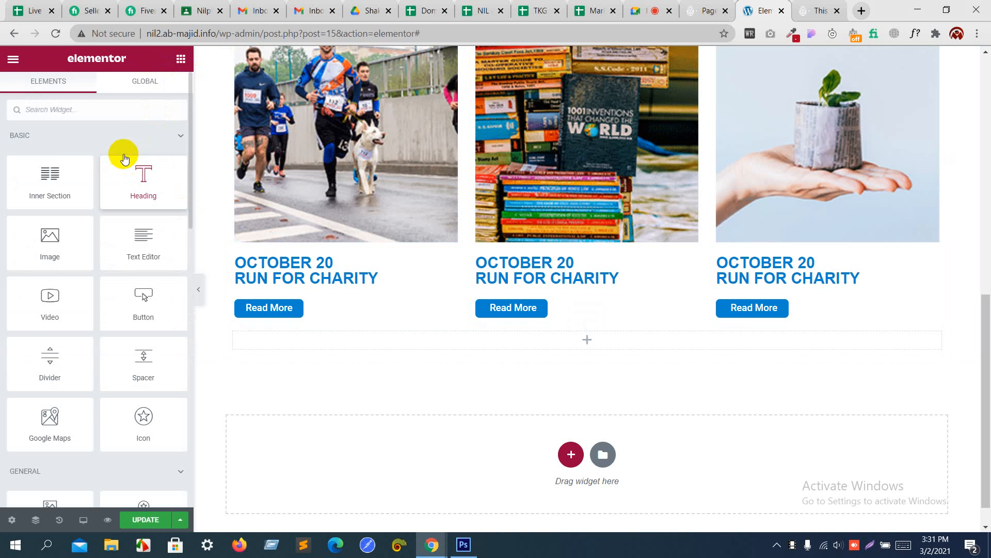
{"action": "left_click", "coordinate": [108, 114]}
{"action": "type", "text": "image"}
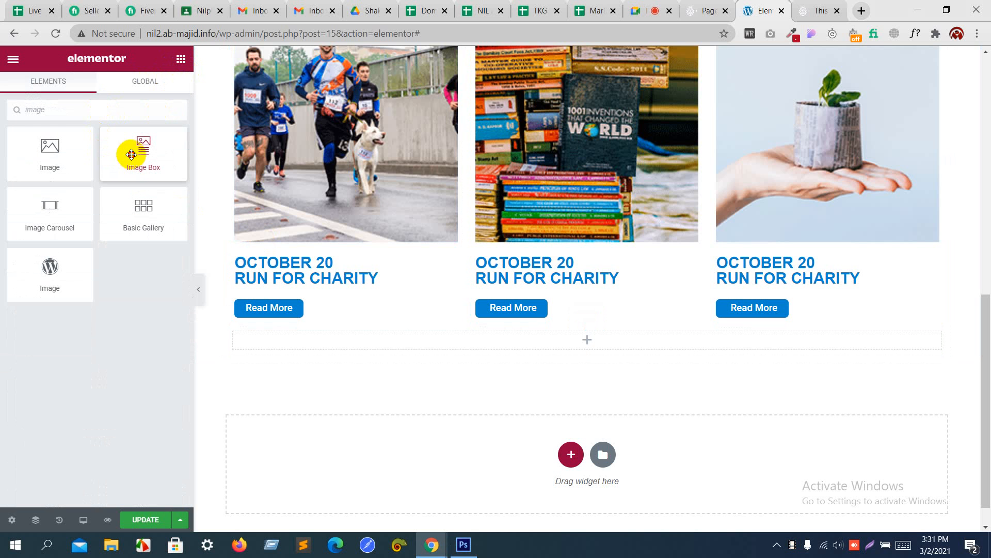
{"action": "left_click_drag", "start_coordinate": [132, 154], "coordinate": [336, 344]}
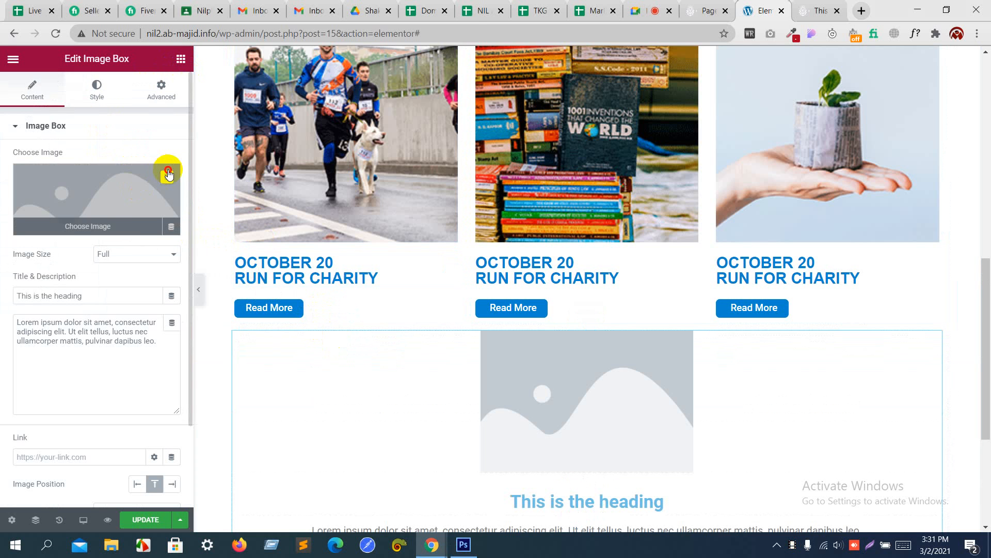
Step: Remove the image box's placeholder picture and set its image position to Left
{"action": "left_click", "coordinate": [168, 174]}
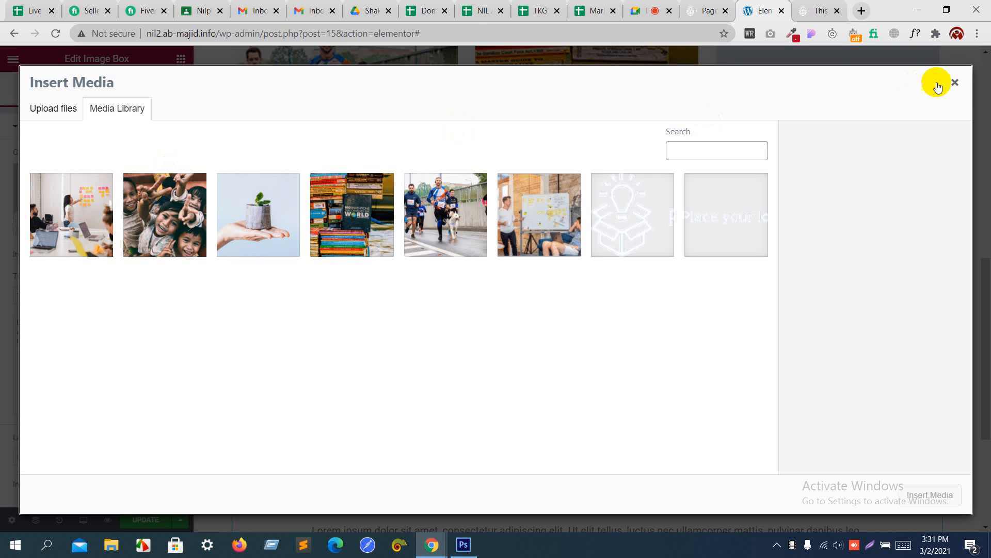
{"action": "left_click", "coordinate": [957, 85]}
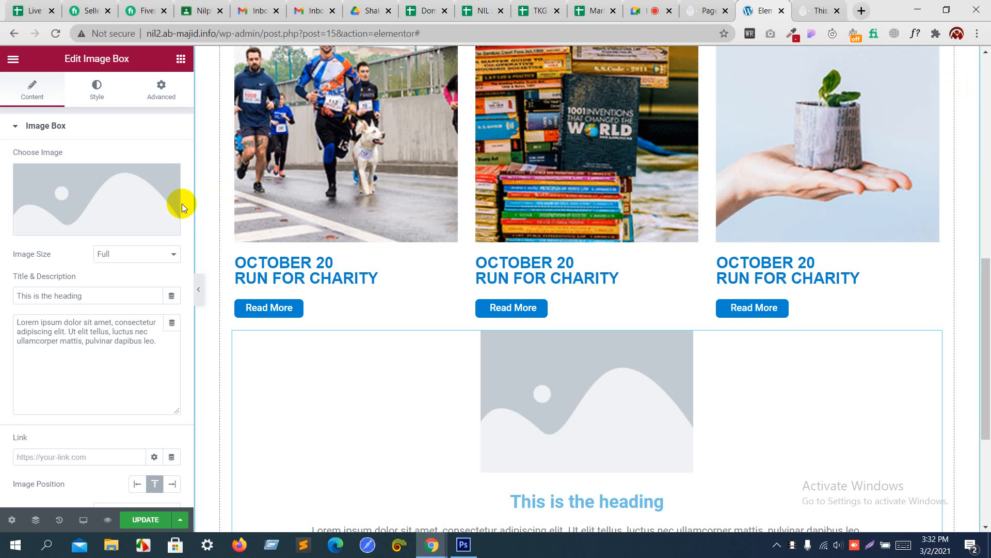
{"action": "left_click", "coordinate": [170, 180]}
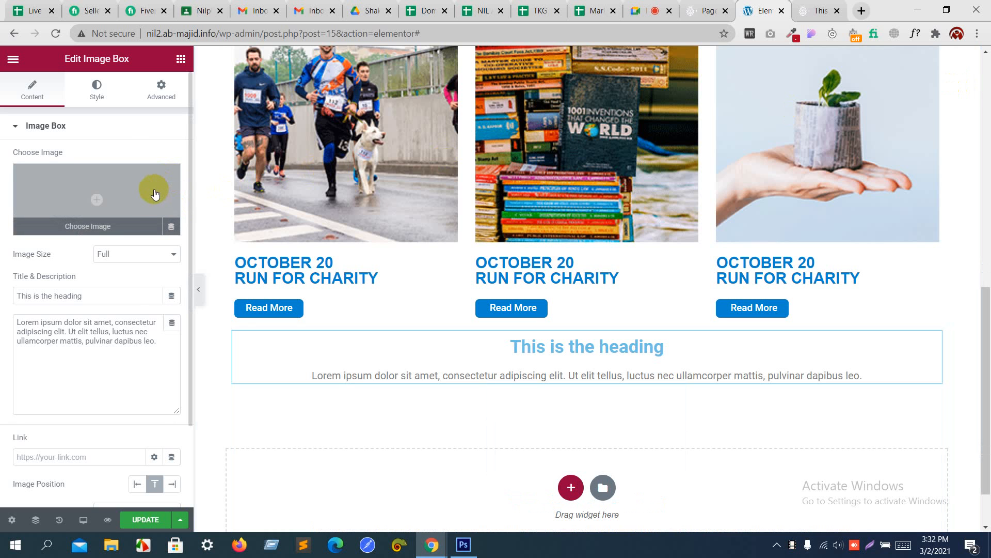
{"action": "scroll", "coordinate": [137, 413], "scroll_direction": "down", "scroll_amount": 1}
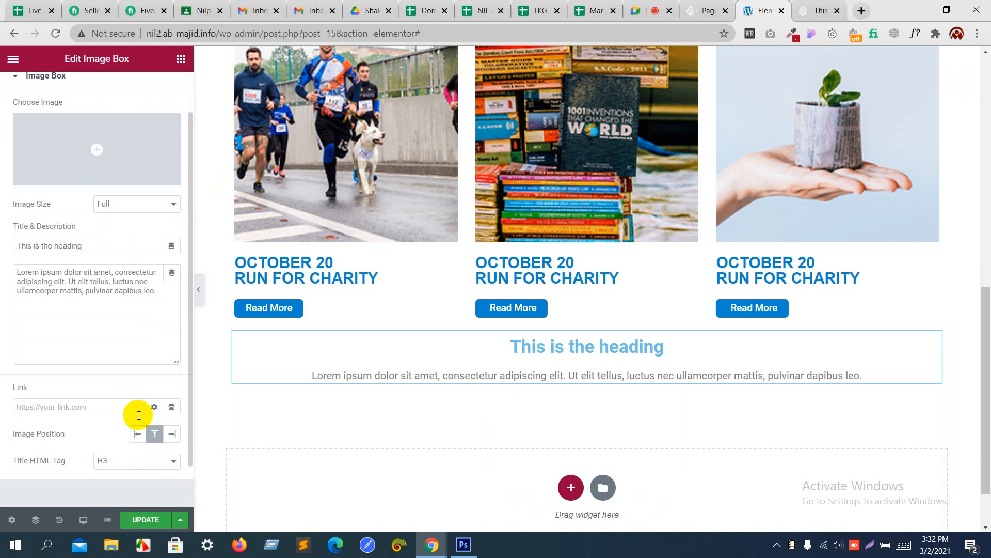
{"action": "left_click", "coordinate": [138, 436]}
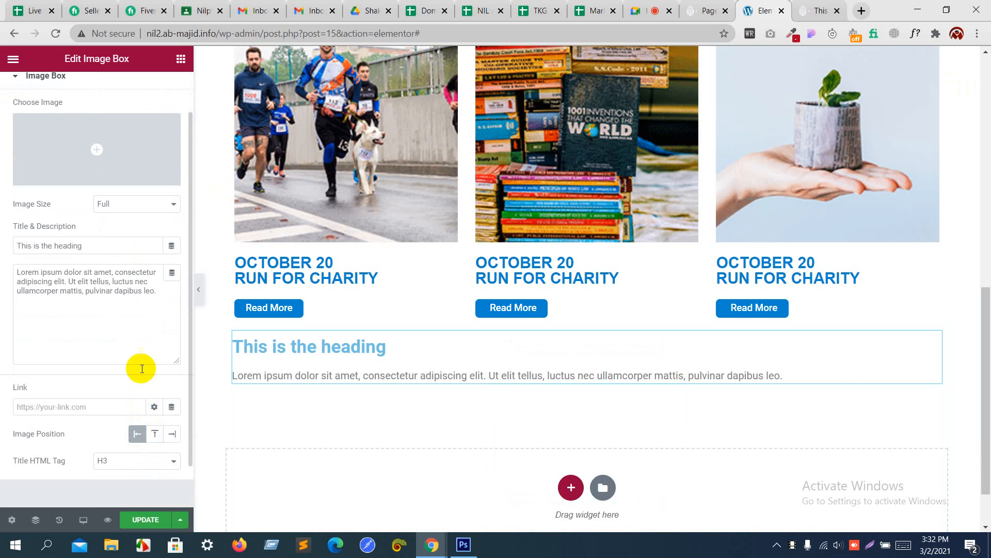
Step: Copy 'QUICK REMINDER' from the mockup and replace the image box title with it
{"action": "key", "text": "alt+Tab"}
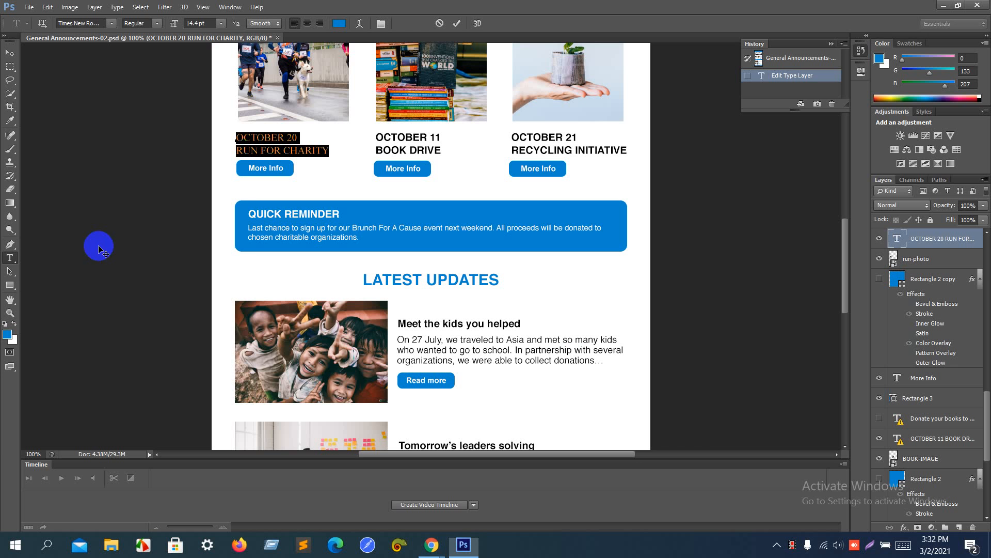
{"action": "left_click", "coordinate": [11, 271]}
{"action": "left_click", "coordinate": [11, 260]}
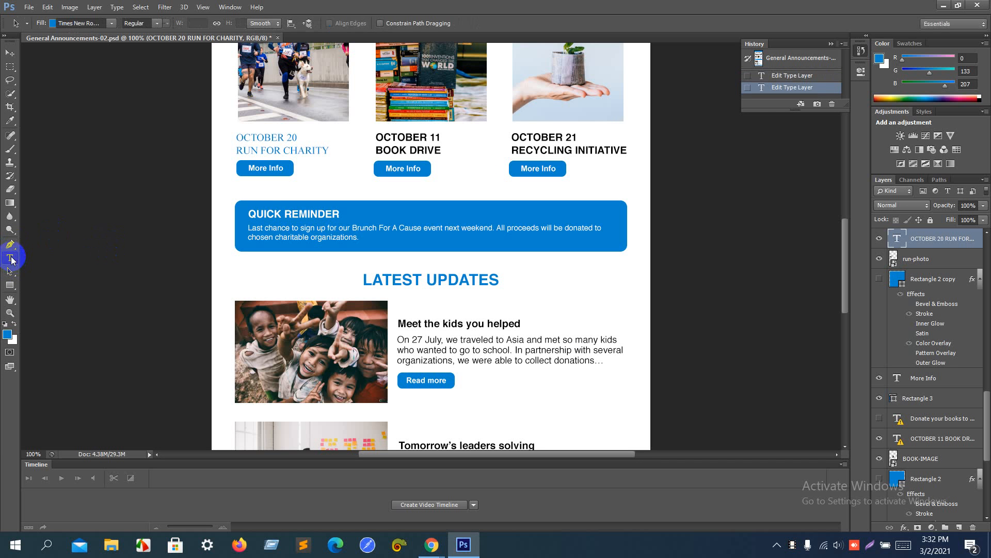
{"action": "left_click", "coordinate": [264, 214]}
{"action": "key", "text": "Return"}
{"action": "key", "text": "ctrl+a"}
{"action": "key", "text": "ctrl+c"}
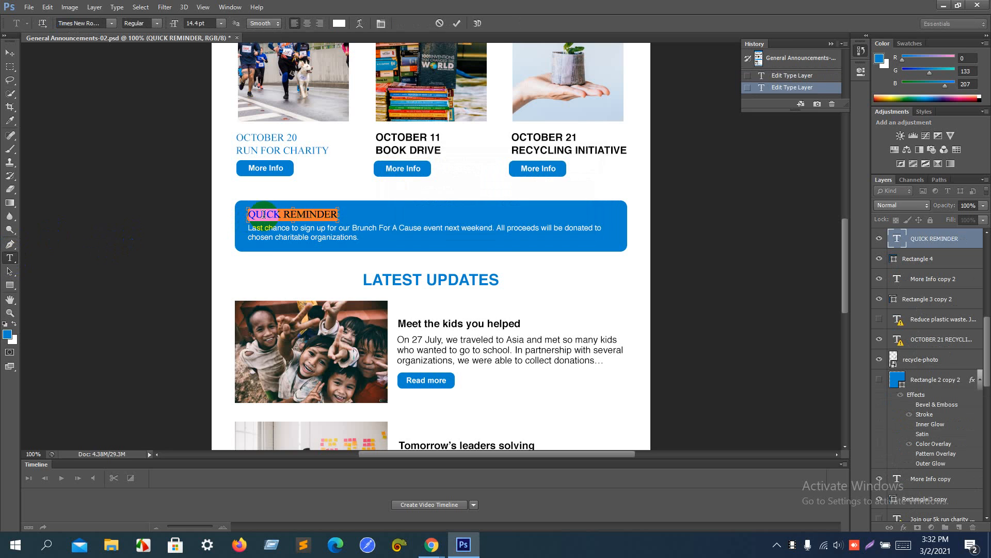
{"action": "key", "text": "alt+Tab"}
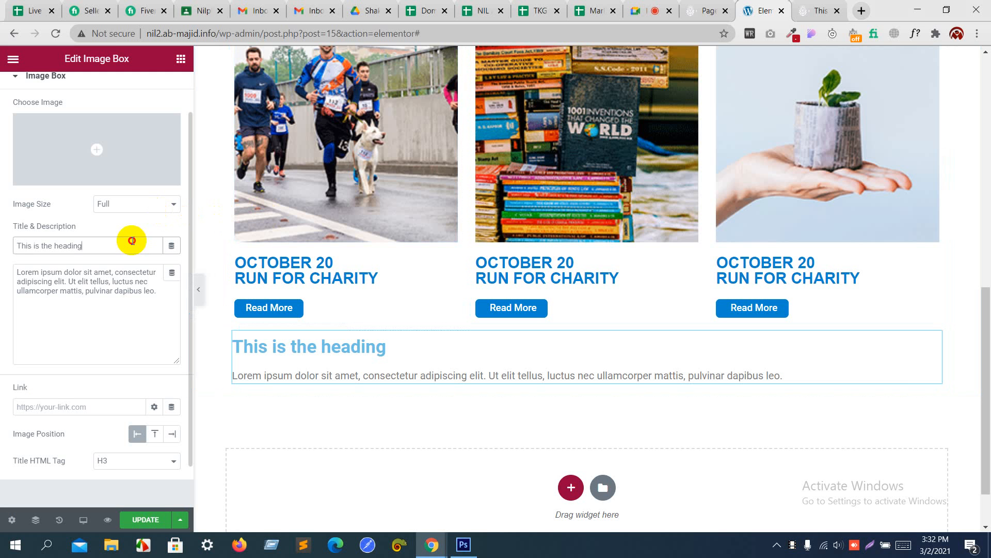
{"action": "left_click_drag", "start_coordinate": [132, 243], "coordinate": [2, 256]}
{"action": "key", "text": "ctrl+v"}
Step: Copy the reminder paragraph from the mockup into the image box description, replacing the Lorem ipsum
{"action": "key", "text": "alt+Tab"}
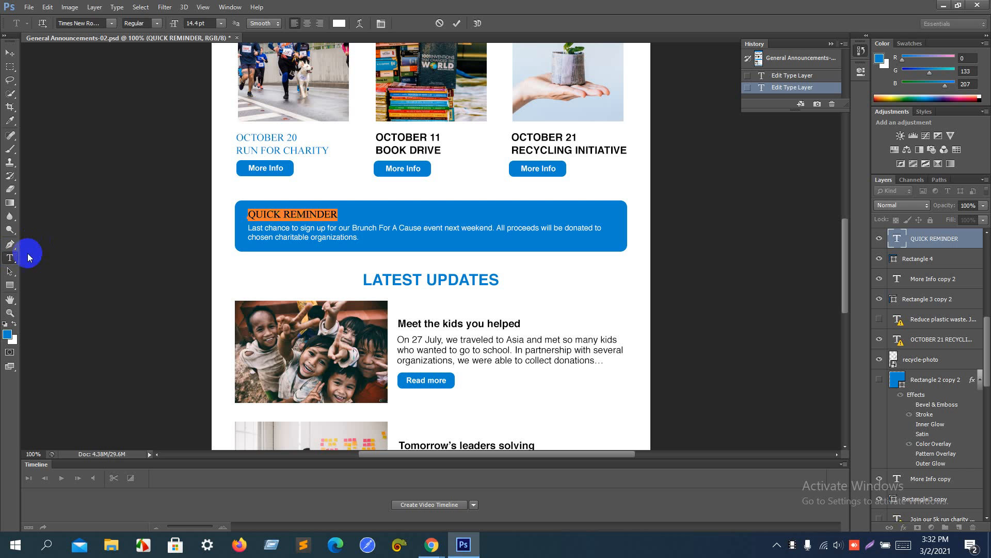
{"action": "left_click", "coordinate": [10, 274]}
{"action": "left_click", "coordinate": [10, 257]}
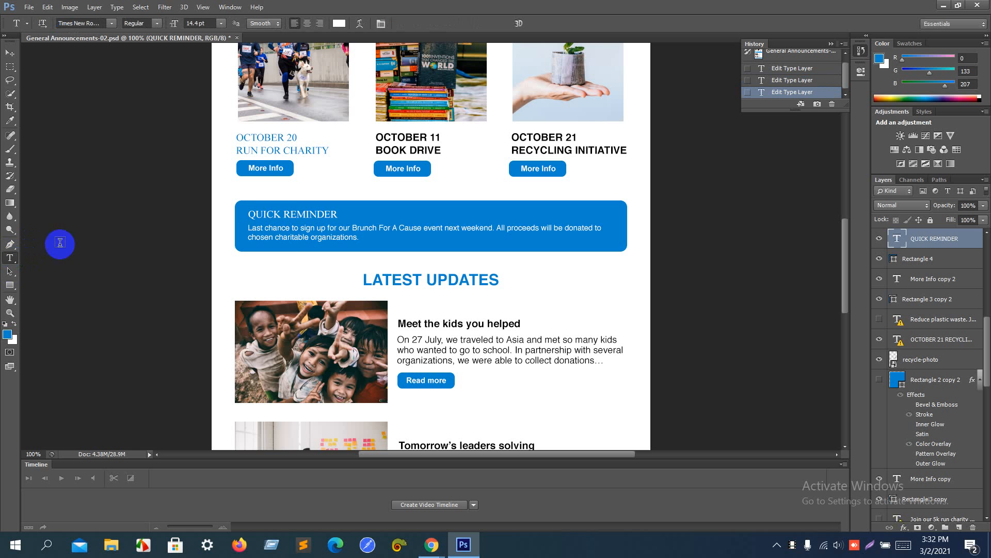
{"action": "left_click", "coordinate": [287, 229]}
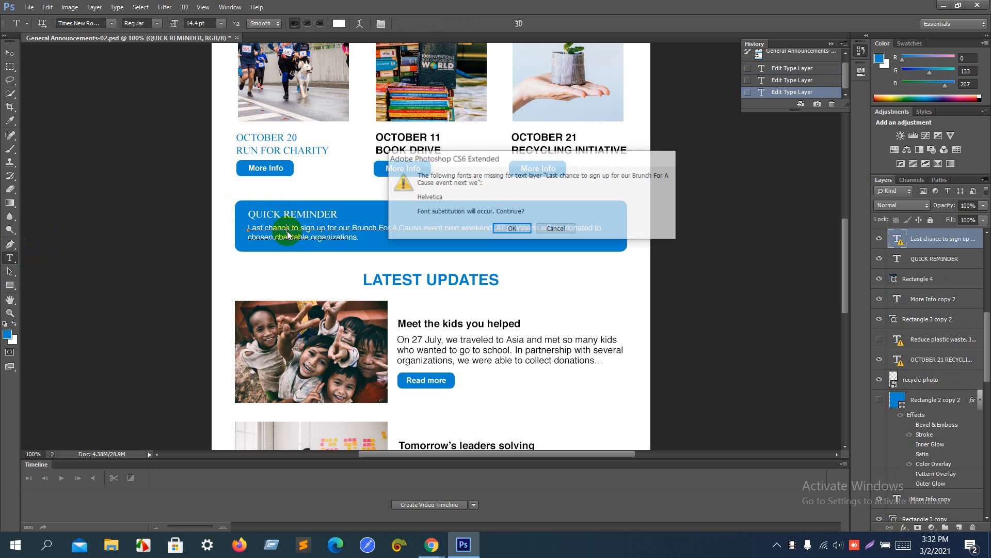
{"action": "key", "text": "Return"}
{"action": "key", "text": "ctrl+a"}
{"action": "key", "text": "ctrl+c"}
{"action": "key", "text": "alt+Tab"}
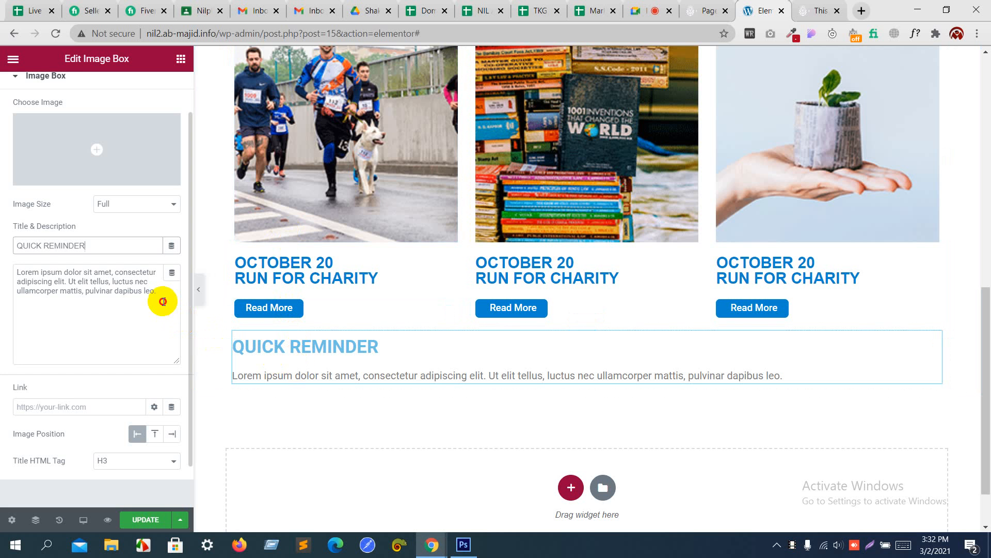
{"action": "left_click_drag", "start_coordinate": [162, 298], "coordinate": [0, 227]}
{"action": "key", "text": "ctrl+v"}
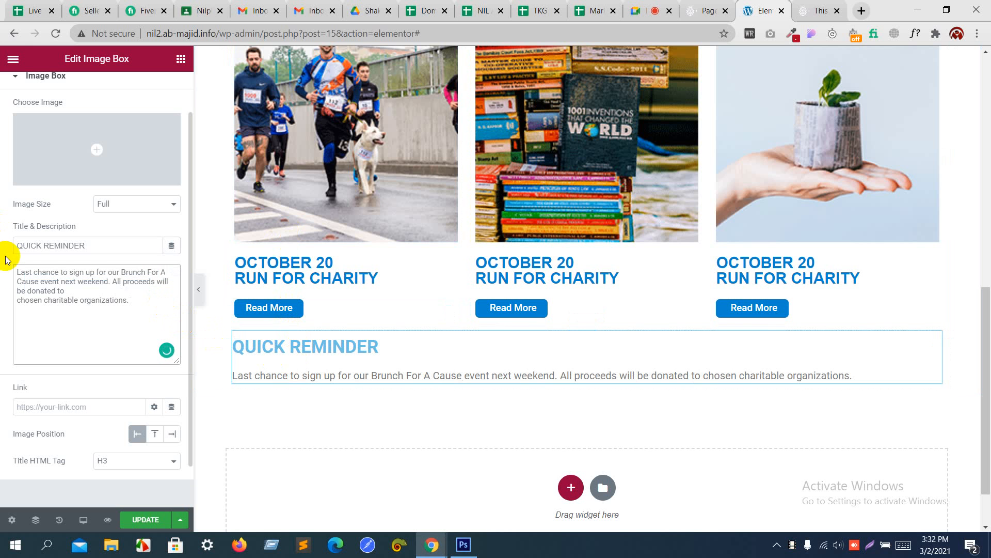
Step: Insert a <br> line break after "be donated to" in the description
{"action": "key", "text": "alt+Tab"}
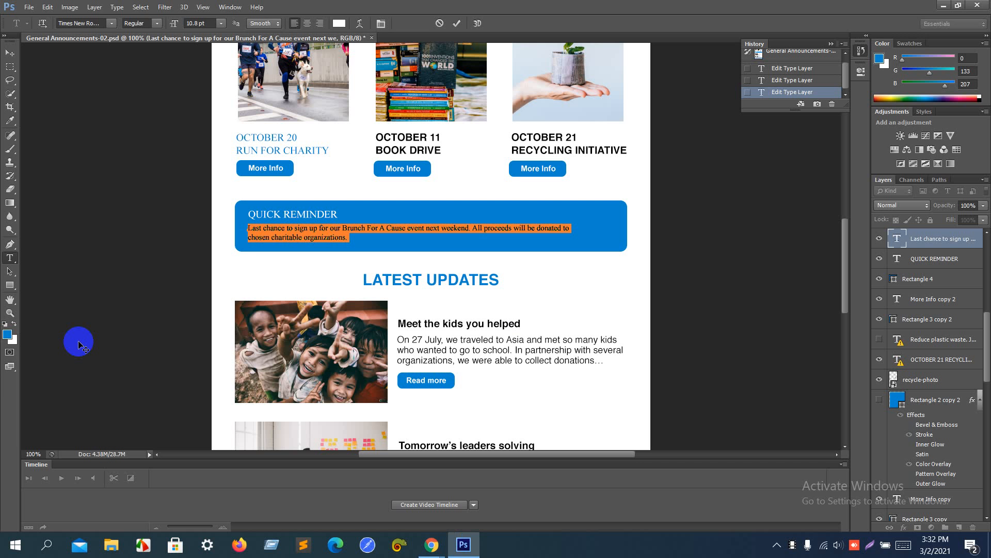
{"action": "key", "text": "alt+Tab"}
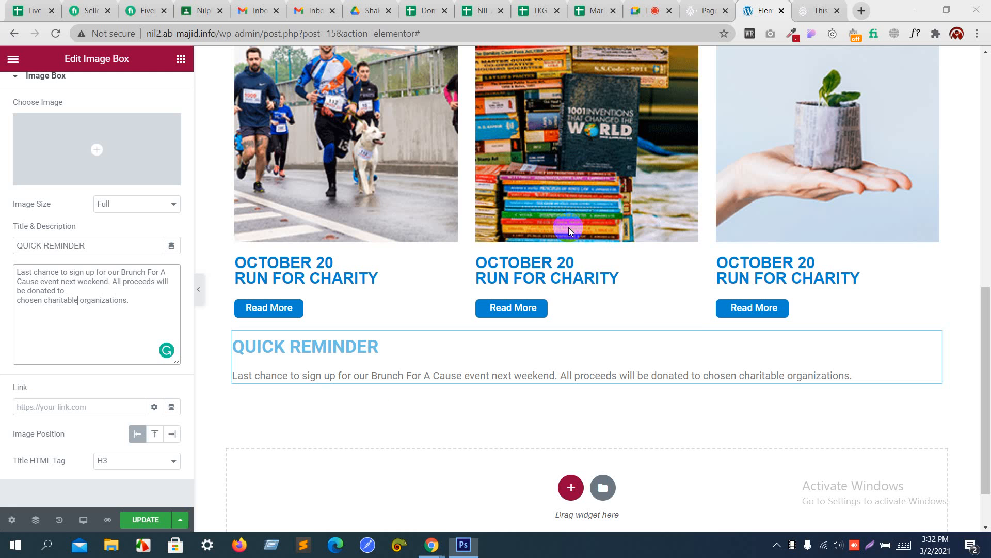
{"action": "left_click", "coordinate": [79, 294]}
{"action": "type", "text": "<br>"}
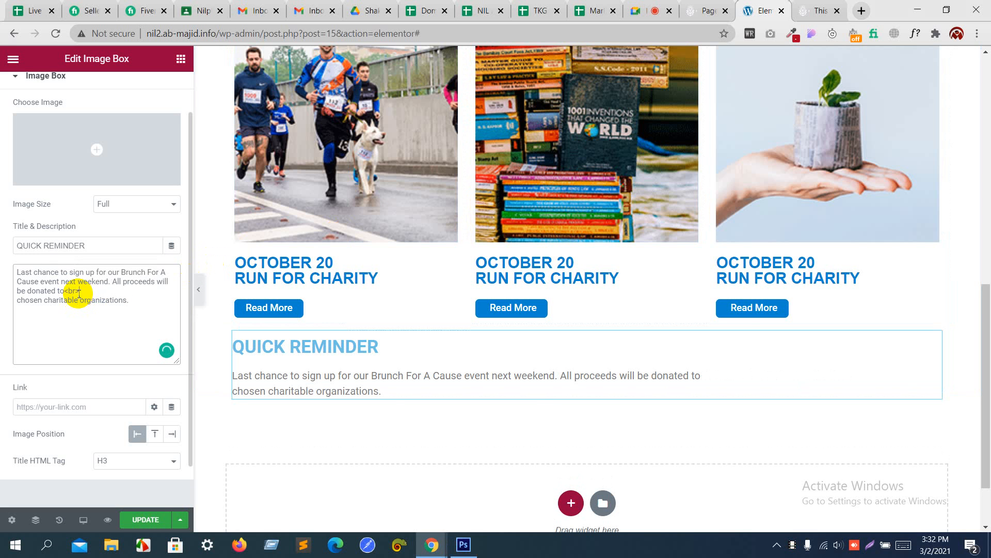
{"action": "key", "text": "alt+Tab"}
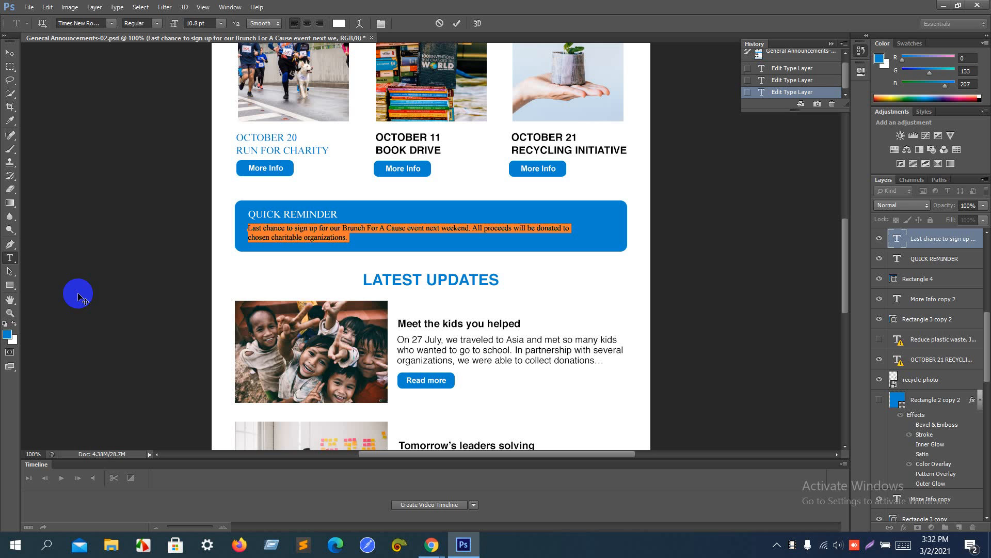
Step: Read the mockup's reminder blue in the Color Picker as hex 0085cf, then return to the editor
{"action": "left_click", "coordinate": [7, 335]}
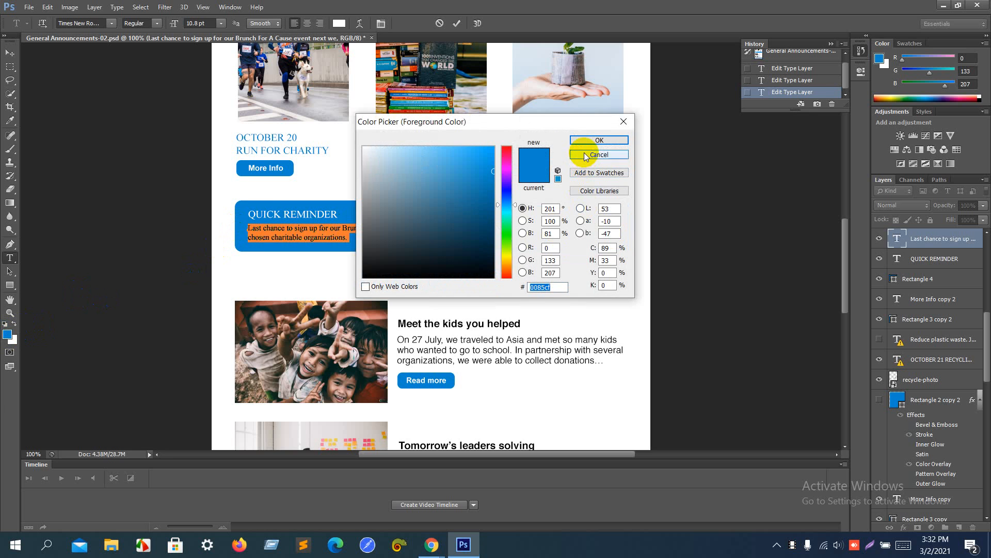
{"action": "left_click", "coordinate": [599, 140]}
{"action": "key", "text": "alt+Tab"}
{"action": "scroll", "coordinate": [114, 101], "scroll_direction": "up", "scroll_amount": 2}
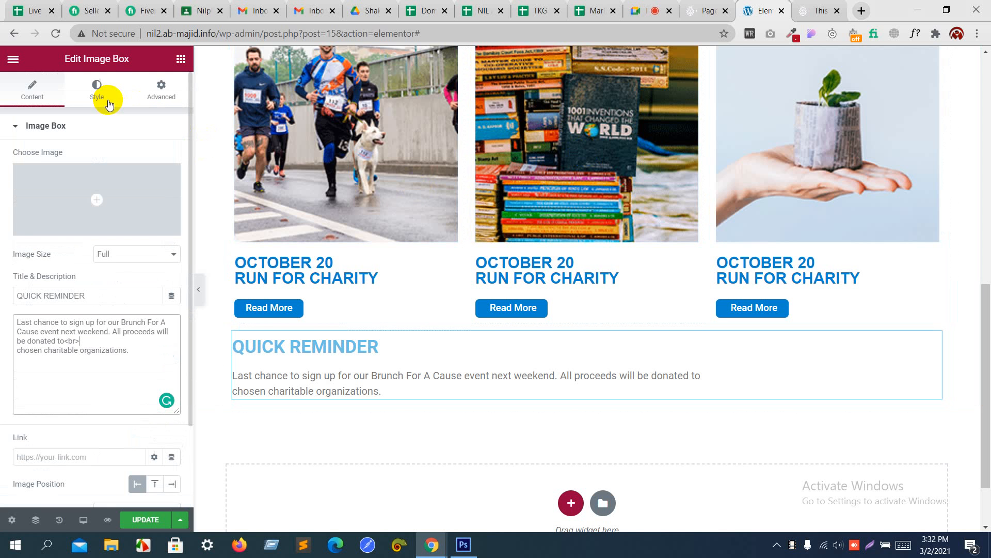
Step: Give the image box a Classic background in #0085cf blue and open its Border settings
{"action": "left_click", "coordinate": [98, 93]}
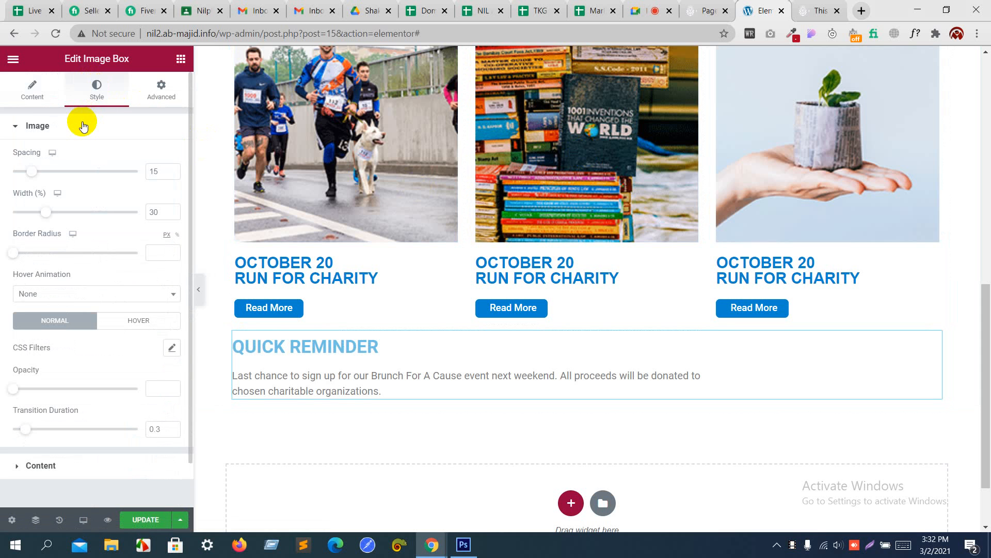
{"action": "left_click", "coordinate": [161, 92]}
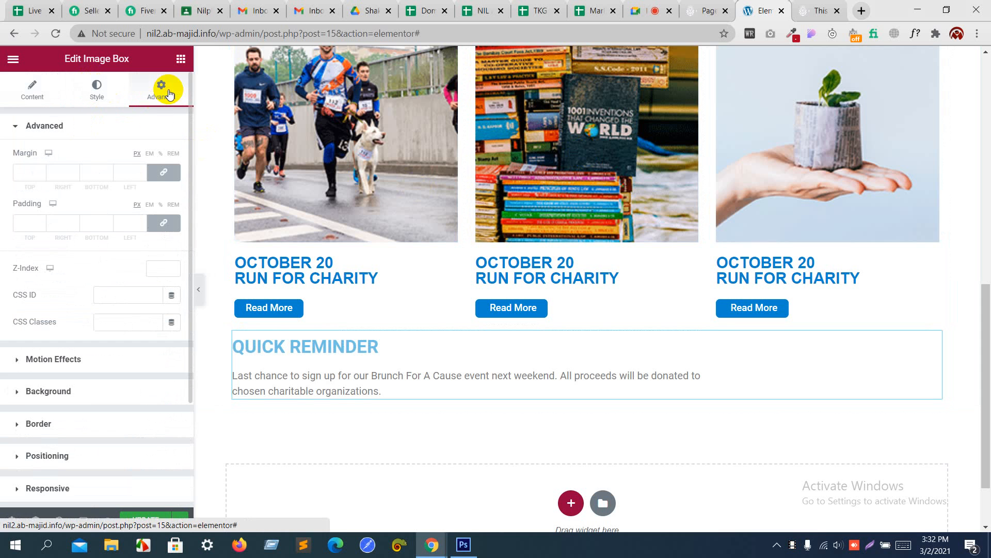
{"action": "left_click", "coordinate": [85, 128]}
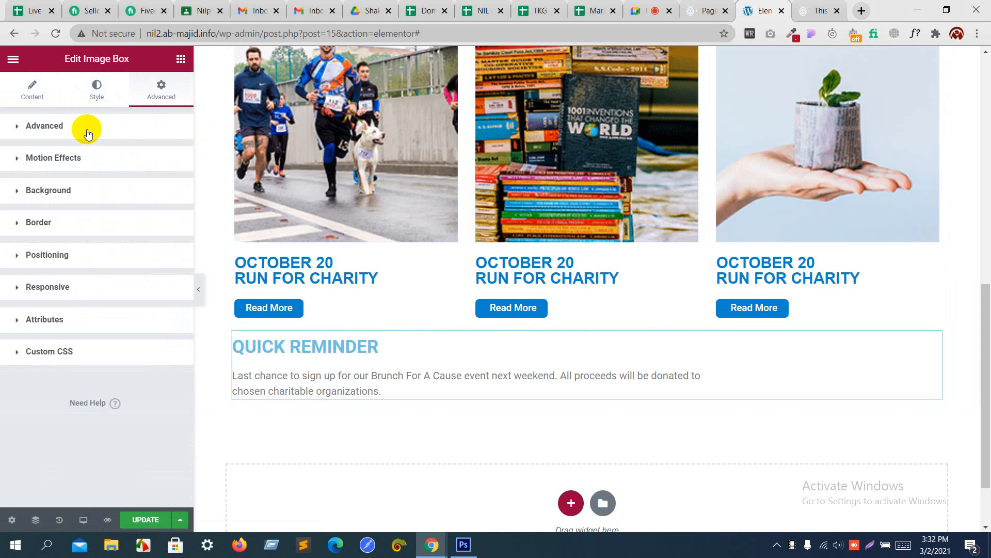
{"action": "left_click", "coordinate": [61, 192]}
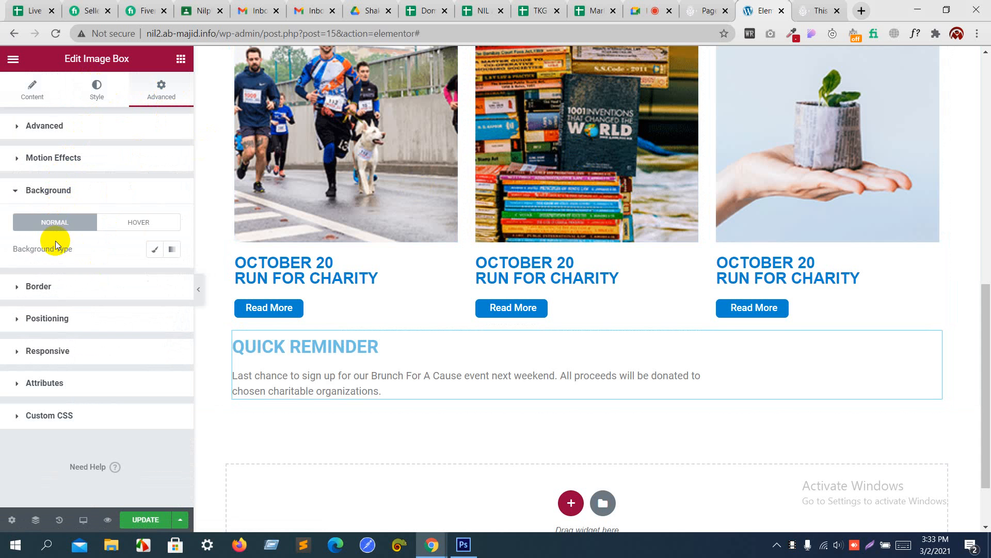
{"action": "left_click", "coordinate": [151, 248]}
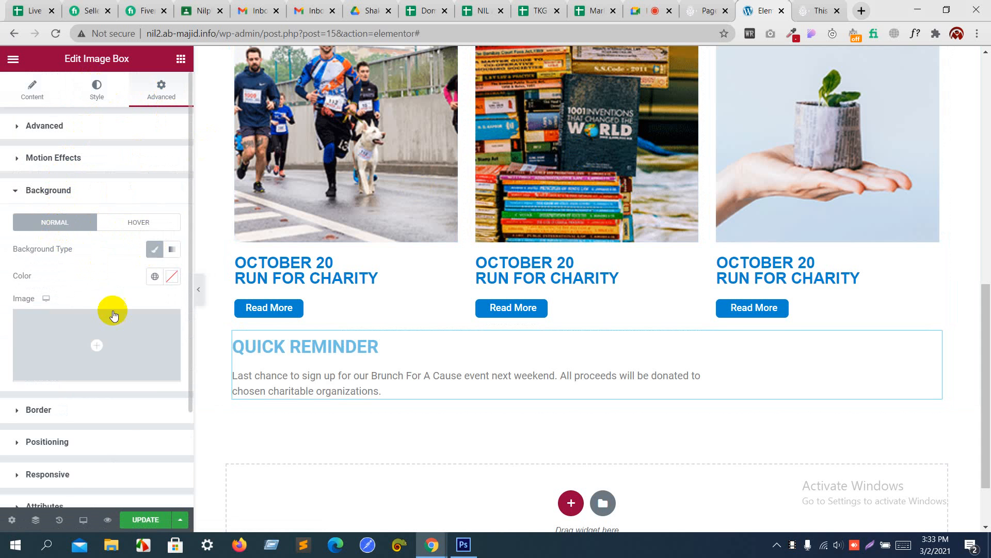
{"action": "left_click", "coordinate": [170, 279]}
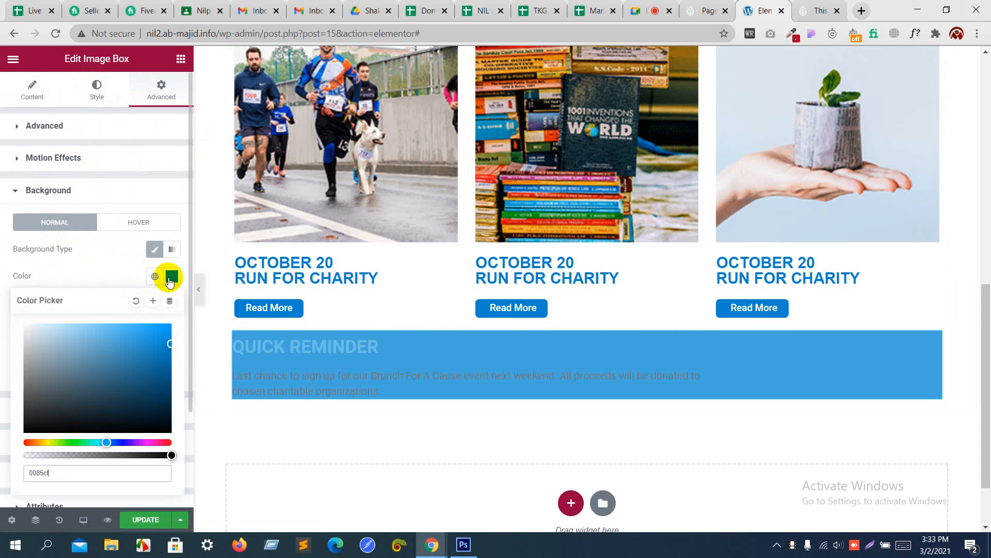
{"action": "left_click", "coordinate": [123, 279]}
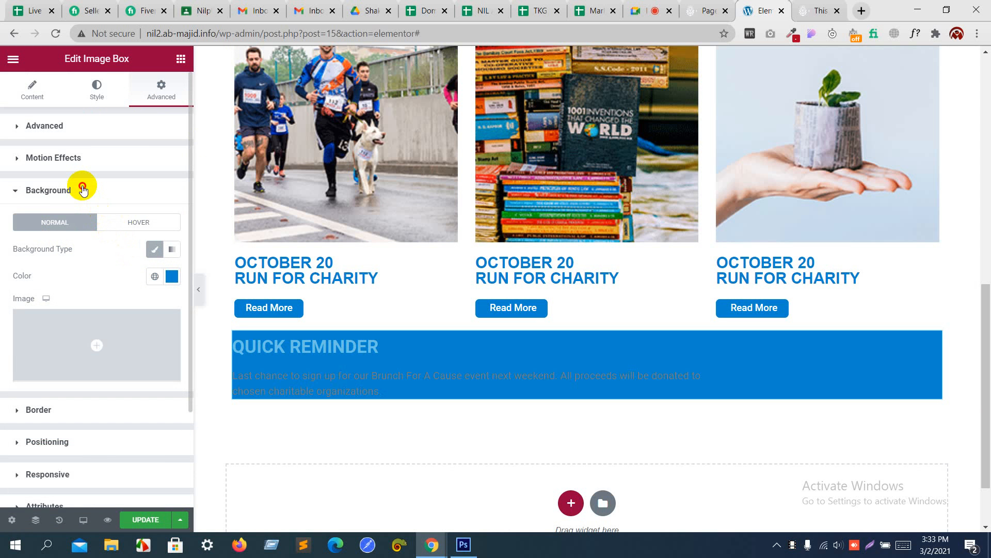
{"action": "left_click", "coordinate": [82, 190]}
{"action": "left_click", "coordinate": [61, 226]}
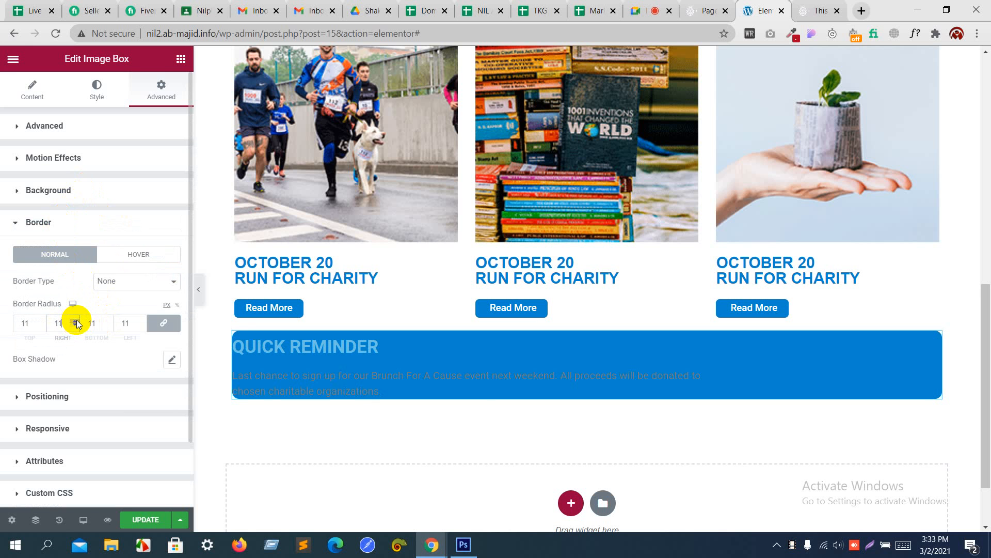
{"action": "key", "text": "alt+Tab"}
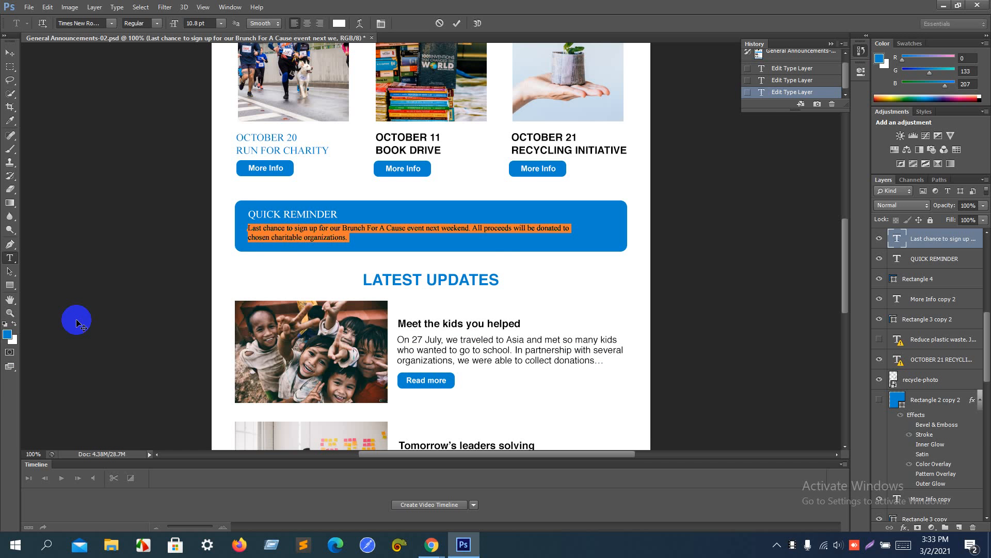
{"action": "key", "text": "alt+Tab"}
{"action": "key", "text": "alt+Tab"}
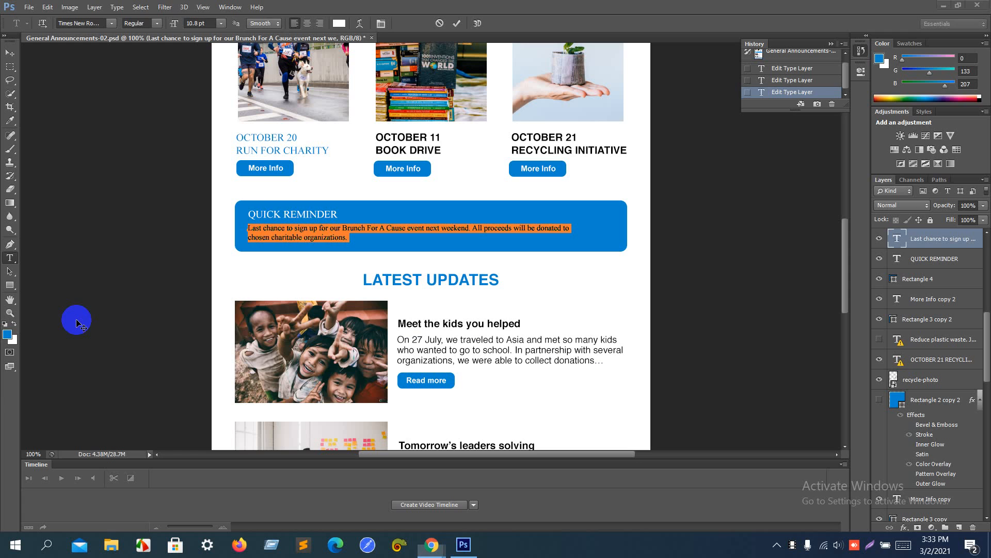
{"action": "key", "text": "alt+Tab"}
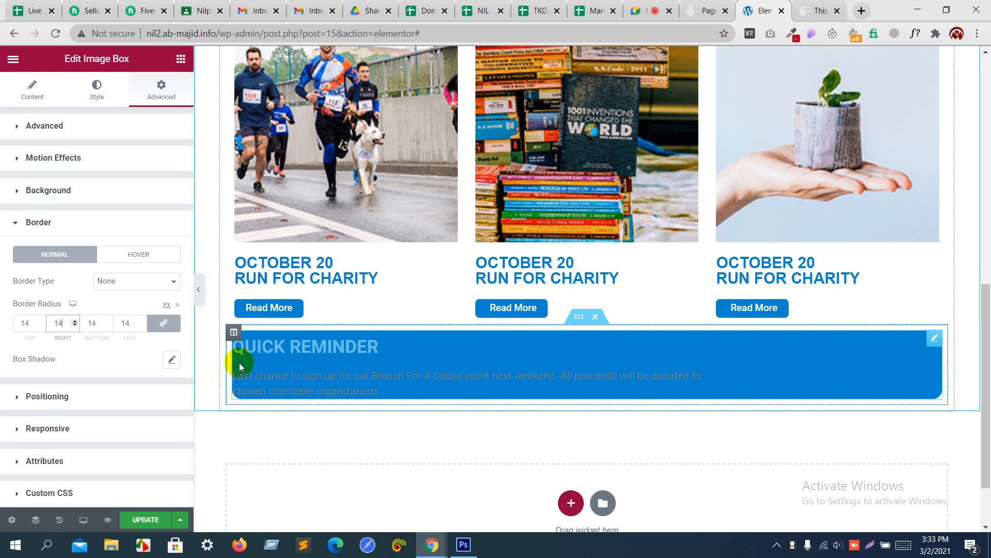
Step: Unlink the image box padding and raise the left padding to 25 px
{"action": "left_click", "coordinate": [143, 125]}
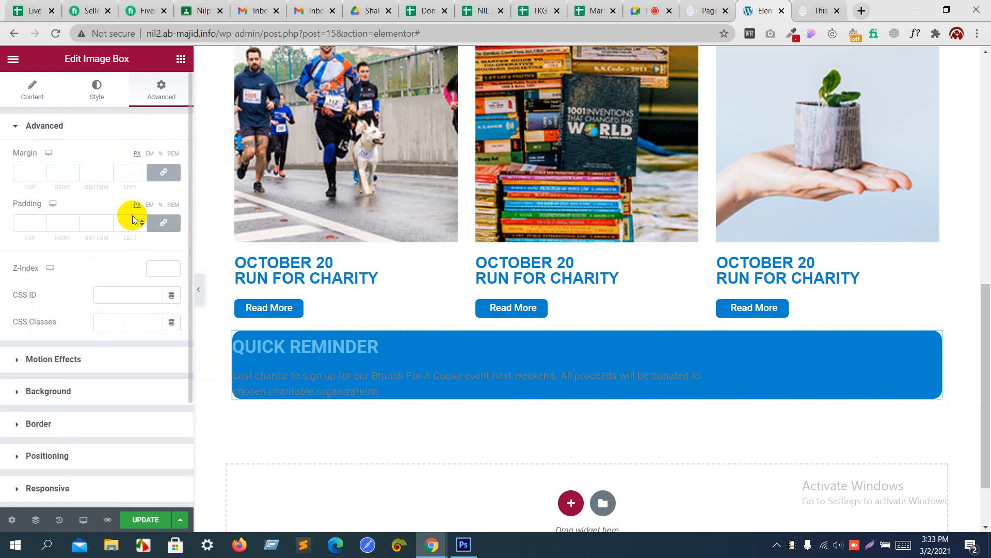
{"action": "left_click", "coordinate": [162, 223]}
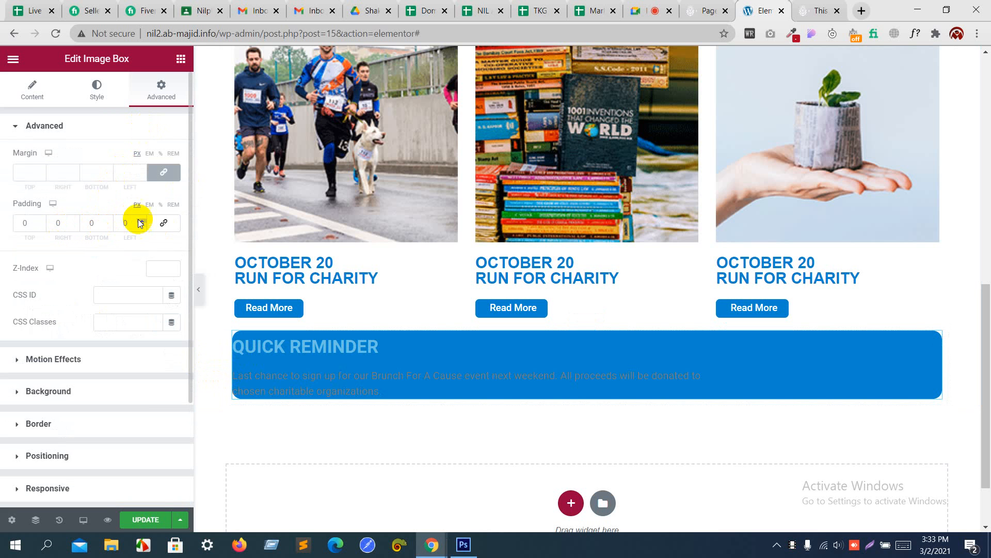
{"action": "left_click", "coordinate": [140, 220]}
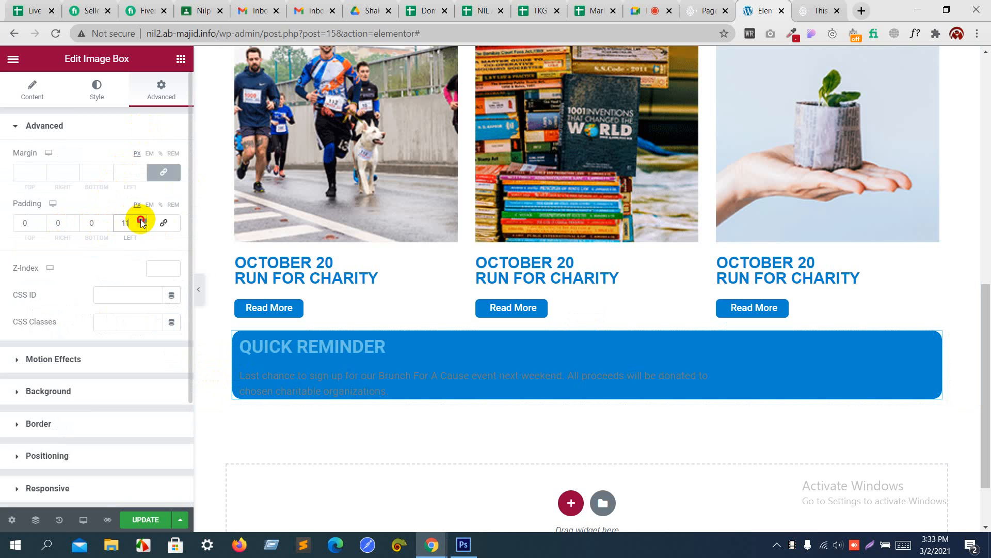
{"action": "left_click", "coordinate": [140, 220]}
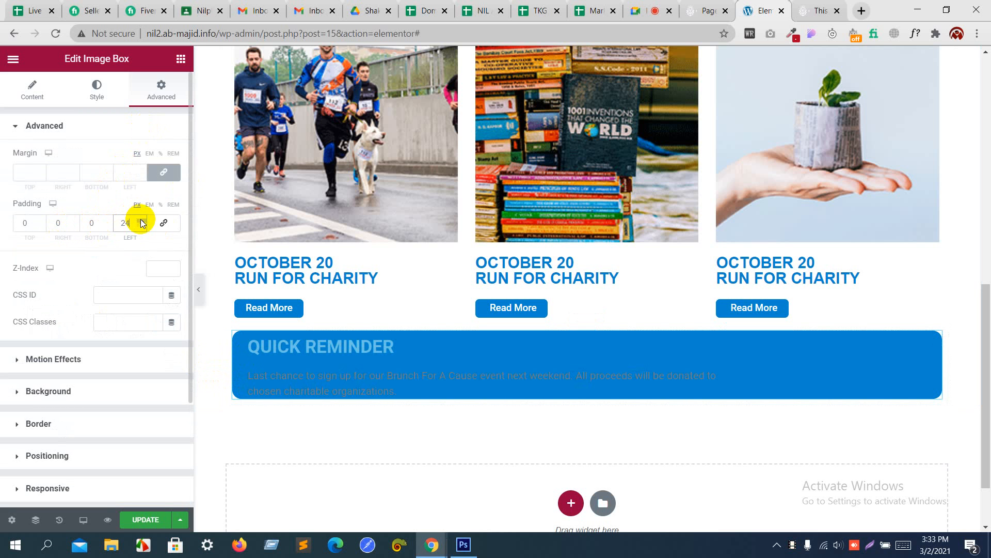
{"action": "left_click", "coordinate": [142, 220]}
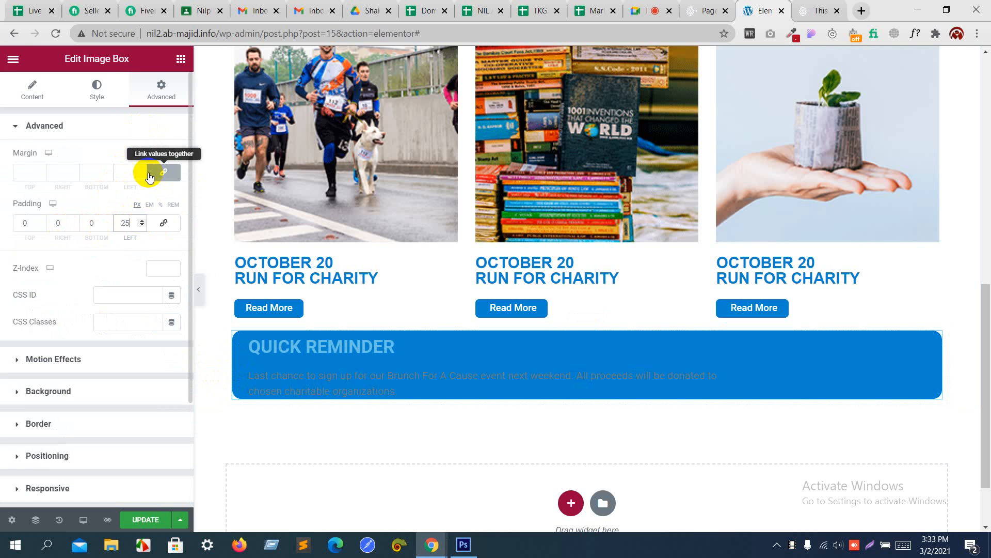
{"action": "left_click", "coordinate": [98, 91]}
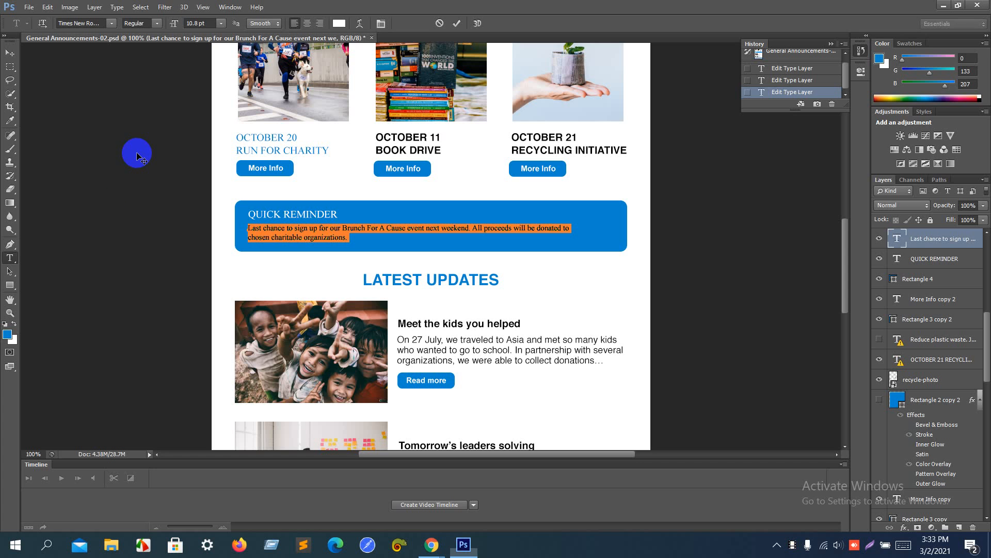
{"action": "left_click", "coordinate": [10, 271]}
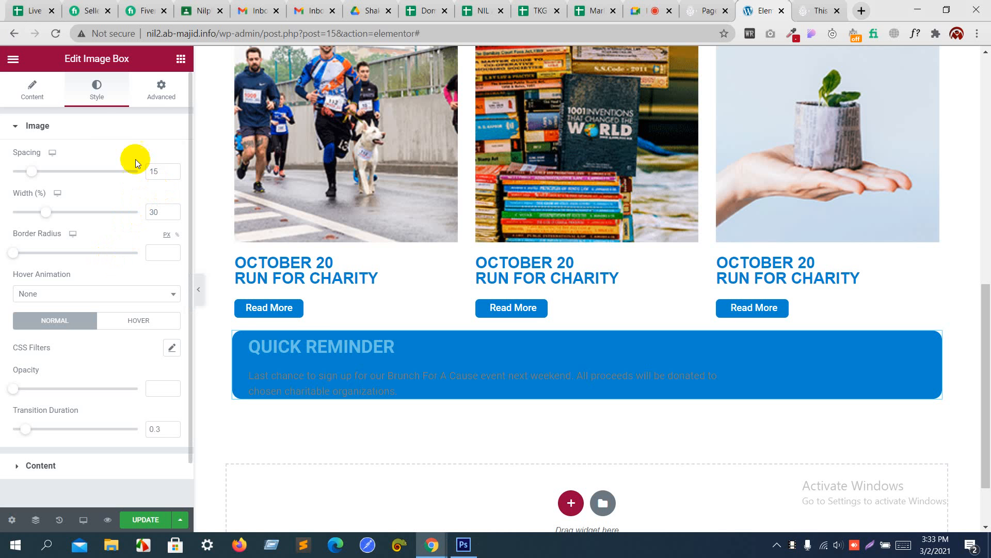
Step: Set the image box title colour to white (#FFFFFF)
{"action": "left_click", "coordinate": [66, 127]}
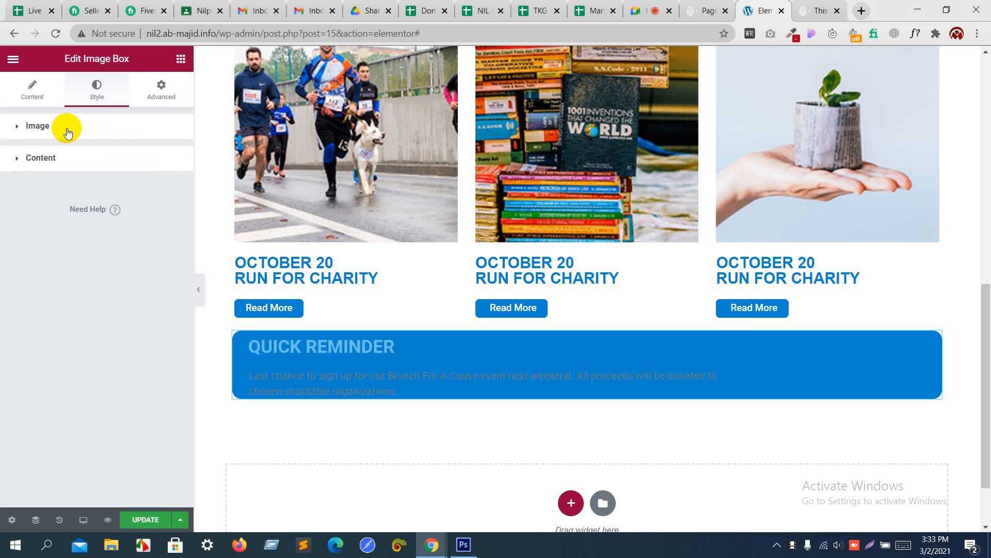
{"action": "left_click", "coordinate": [66, 156]}
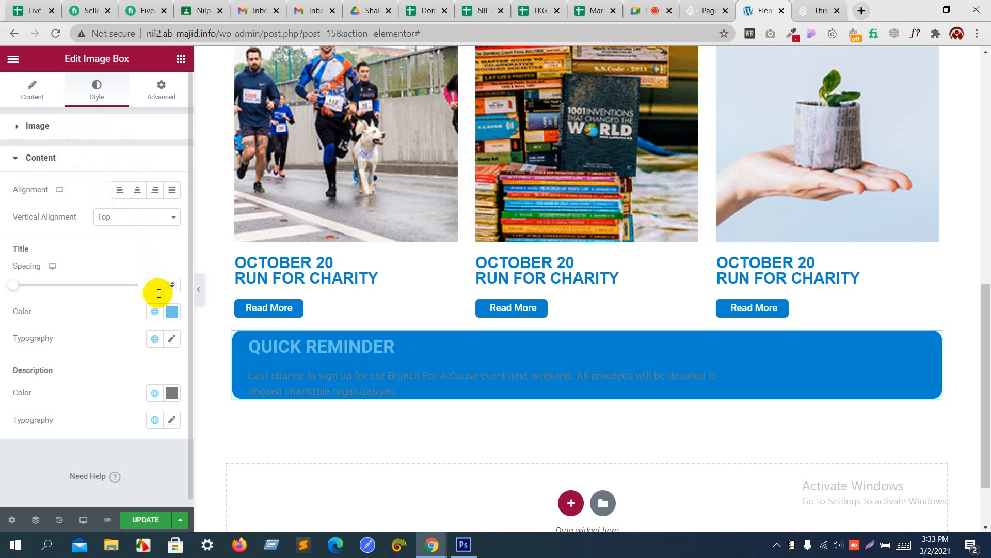
{"action": "left_click", "coordinate": [168, 315]}
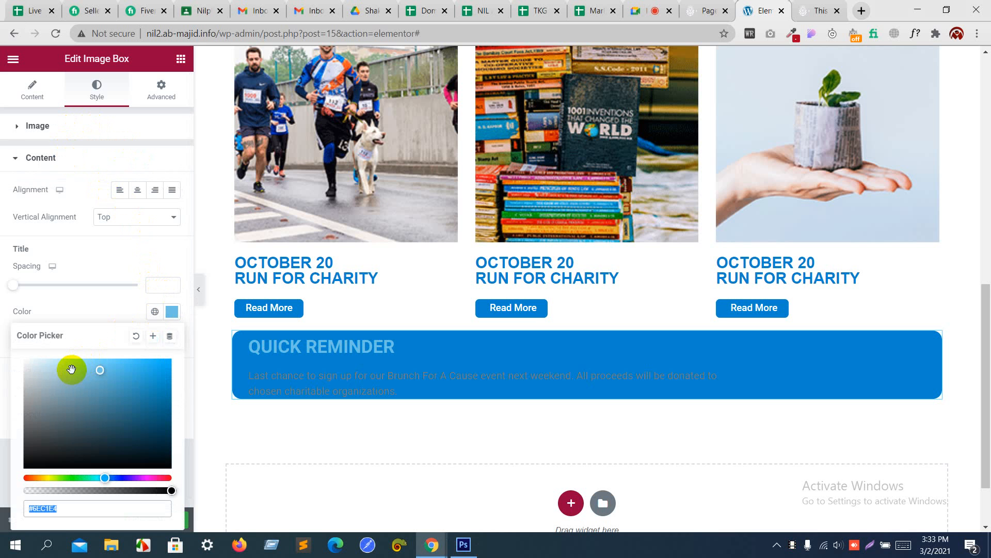
{"action": "left_click_drag", "start_coordinate": [71, 370], "coordinate": [1, 348]}
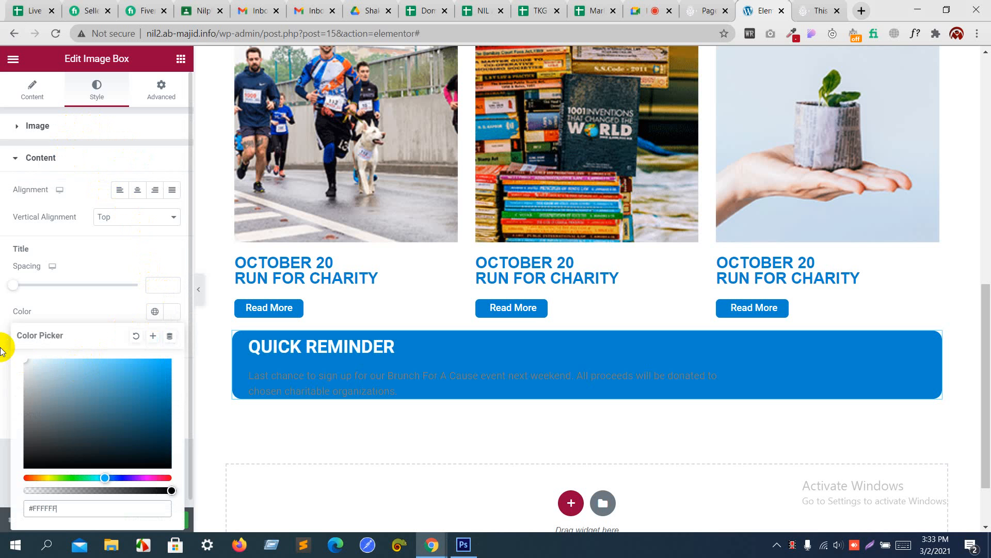
{"action": "left_click", "coordinate": [115, 250]}
Step: Set the title typography to Helvetica at 22 px
{"action": "left_click", "coordinate": [173, 338]}
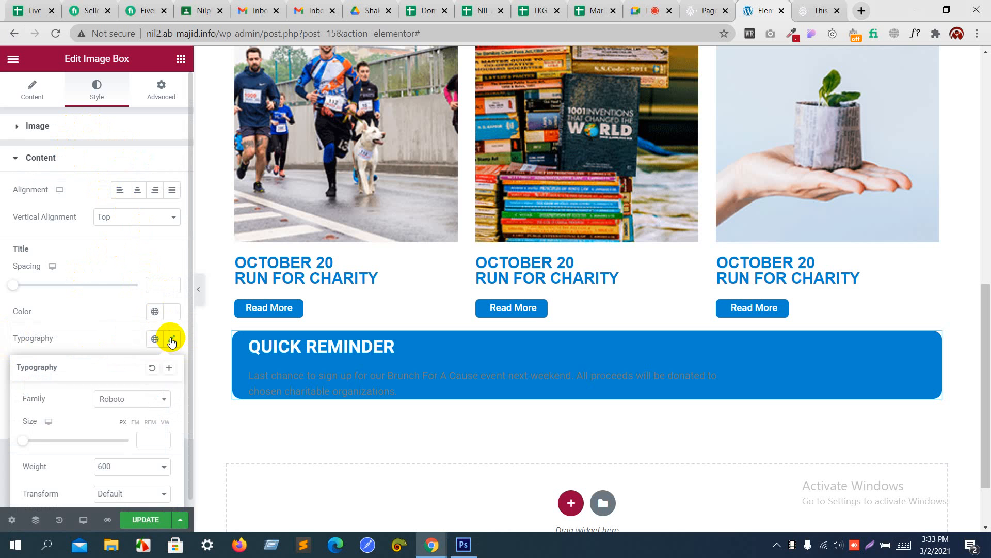
{"action": "left_click", "coordinate": [132, 399]}
{"action": "type", "text": "hel"}
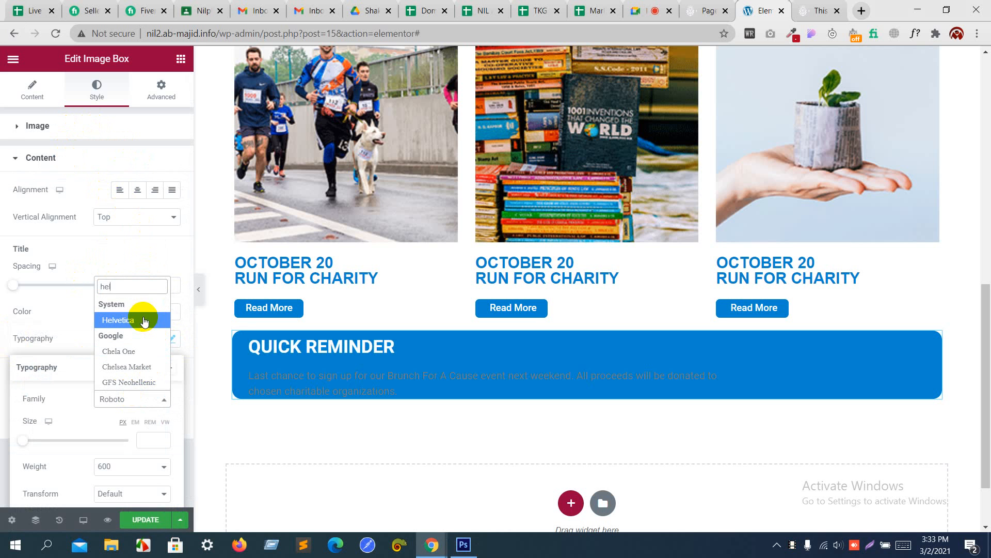
{"action": "left_click", "coordinate": [142, 317]}
{"action": "scroll", "coordinate": [124, 355], "scroll_direction": "down", "scroll_amount": 2}
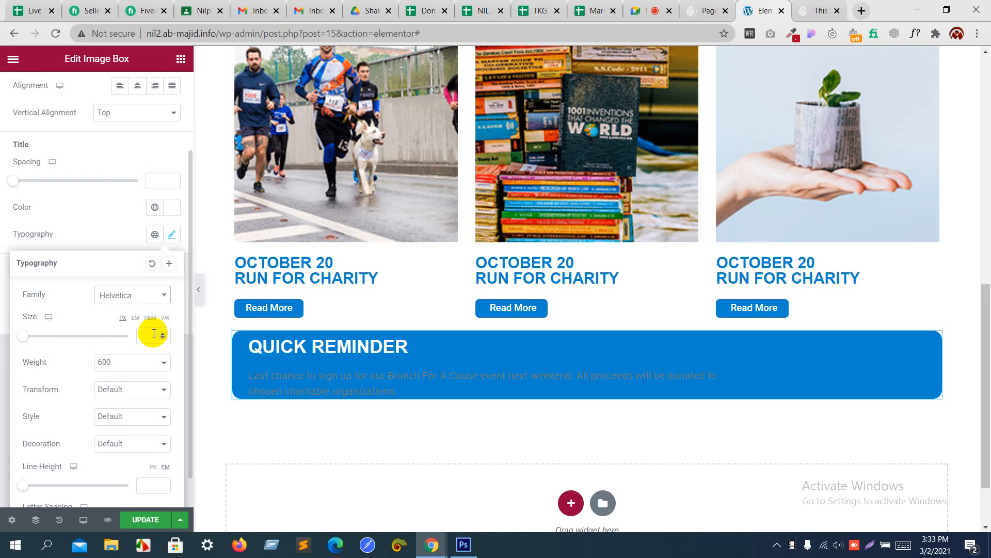
{"action": "left_click_drag", "start_coordinate": [22, 336], "coordinate": [37, 339]}
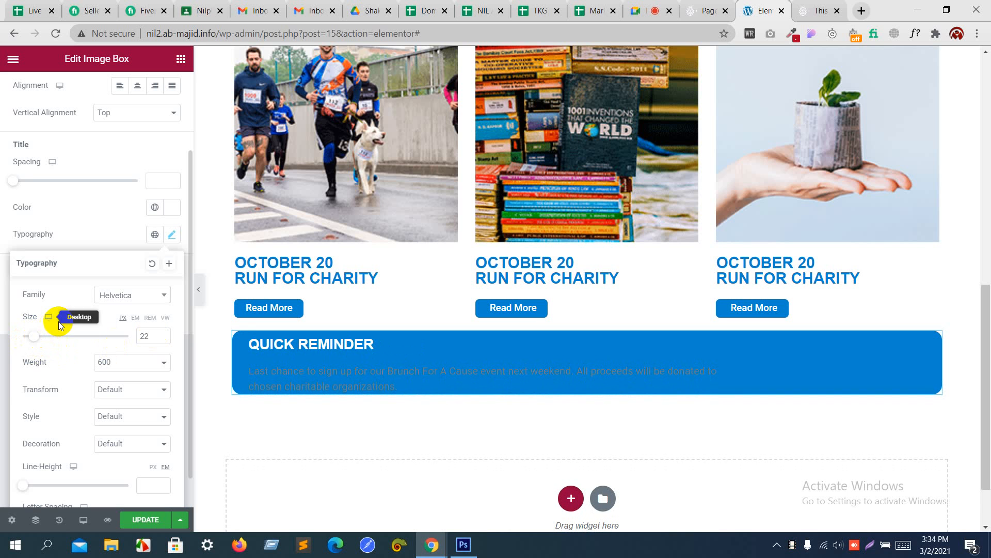
{"action": "left_click", "coordinate": [101, 246]}
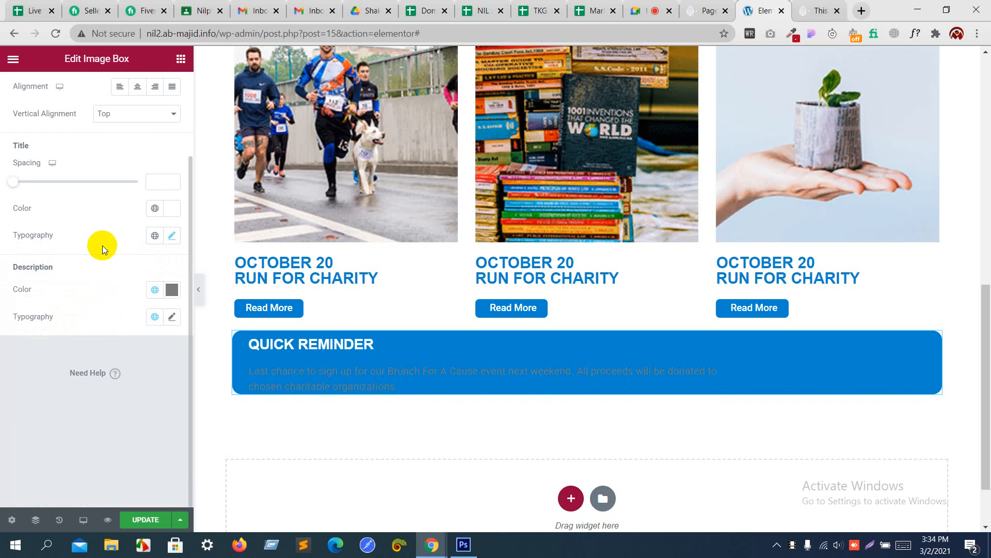
Step: Set the description text colour to white (#FFFFFF)
{"action": "left_click", "coordinate": [172, 289]}
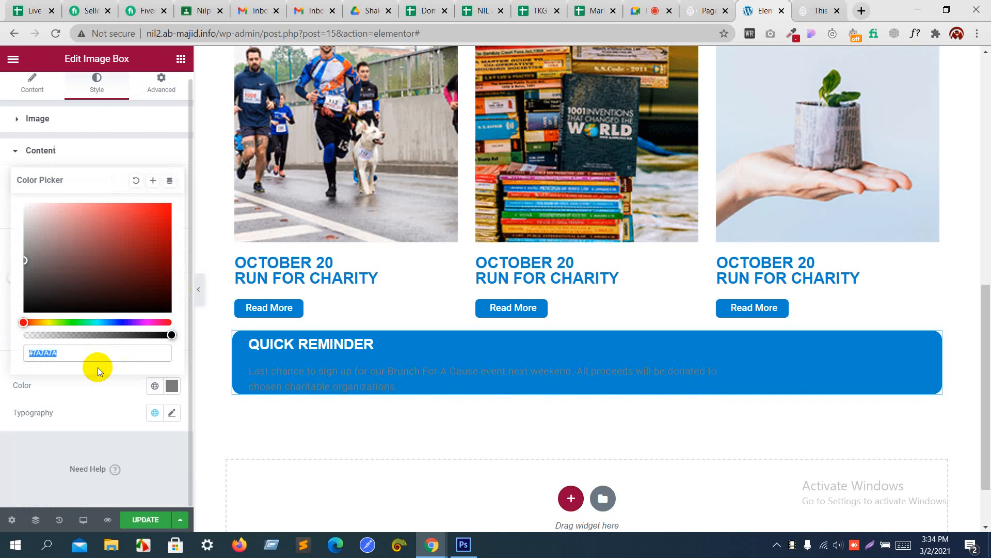
{"action": "left_click_drag", "start_coordinate": [71, 250], "coordinate": [9, 186]}
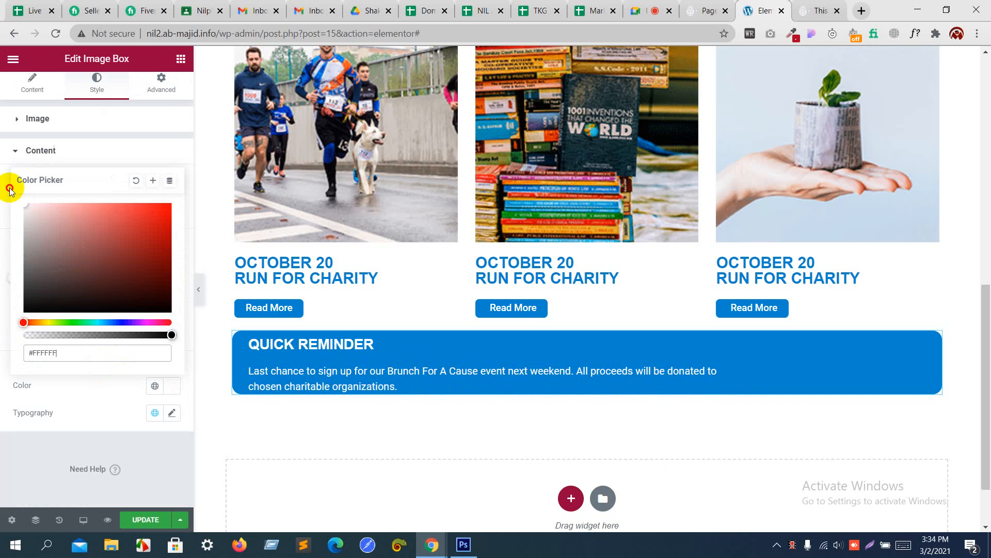
{"action": "left_click", "coordinate": [94, 382]}
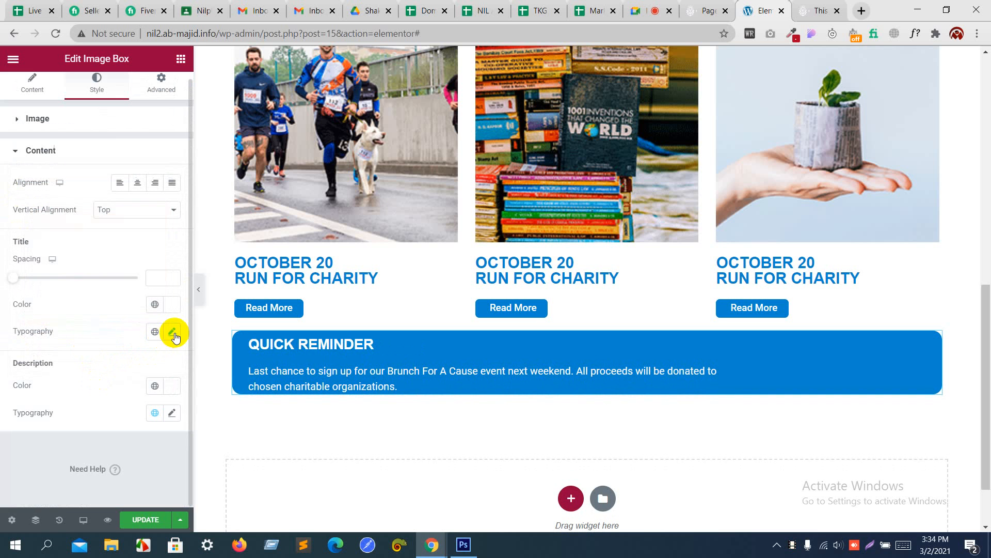
{"action": "left_click", "coordinate": [172, 332]}
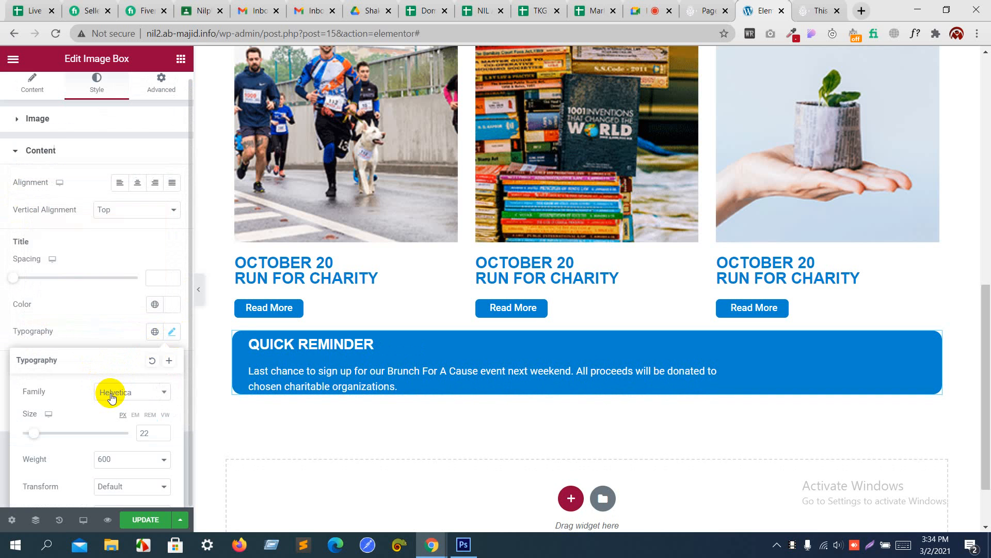
{"action": "scroll", "coordinate": [111, 394], "scroll_direction": "down", "scroll_amount": 2}
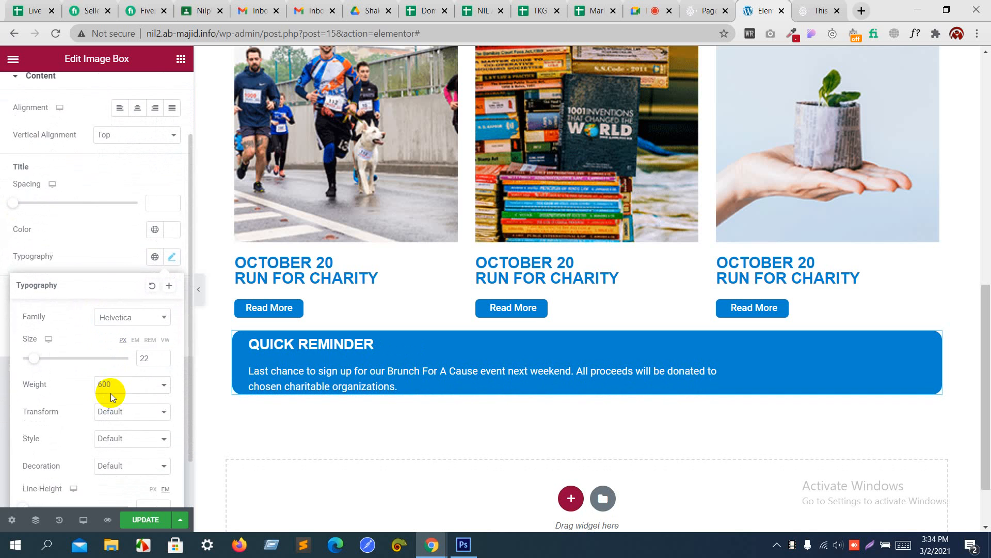
{"action": "left_click", "coordinate": [108, 251]}
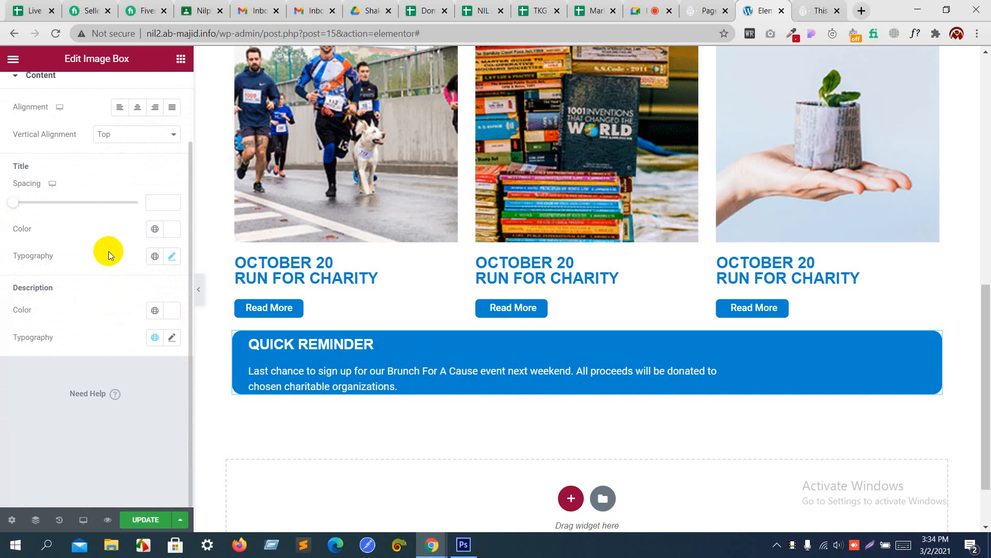
Step: Set the description typography to Helvetica at 13 px, checking it against the mockup
{"action": "left_click", "coordinate": [171, 333]}
{"action": "scroll", "coordinate": [130, 389], "scroll_direction": "down", "scroll_amount": 4}
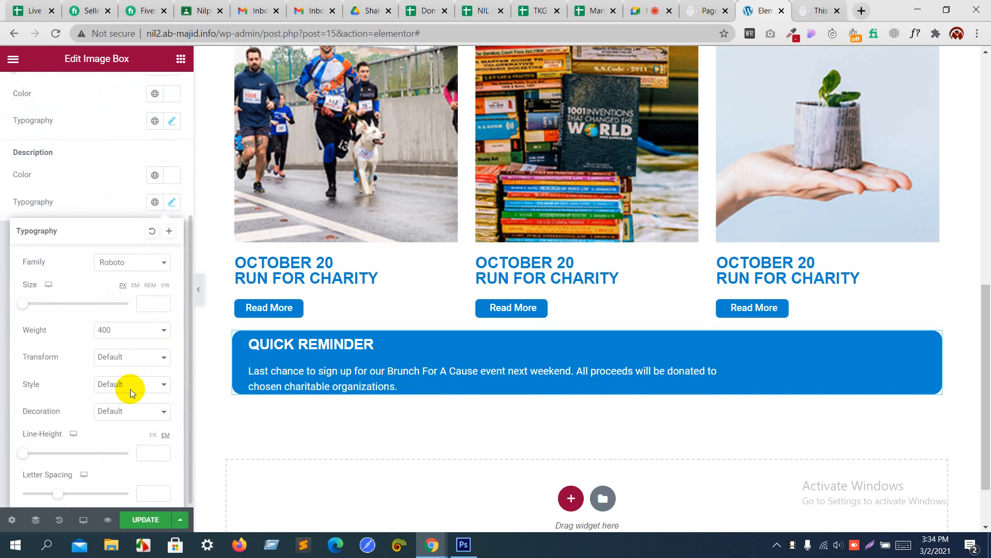
{"action": "left_click", "coordinate": [118, 259]}
{"action": "type", "text": "Helv"}
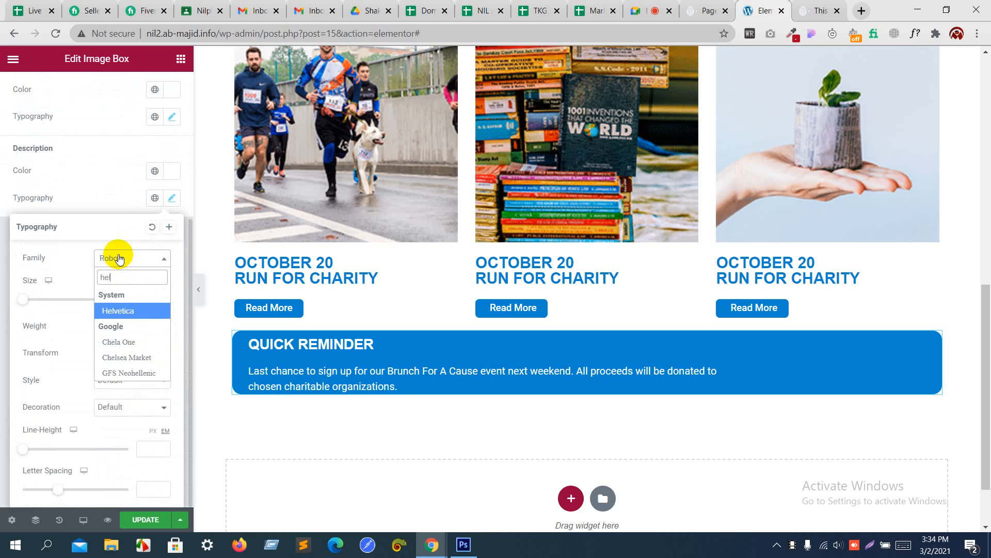
{"action": "key", "text": "Return"}
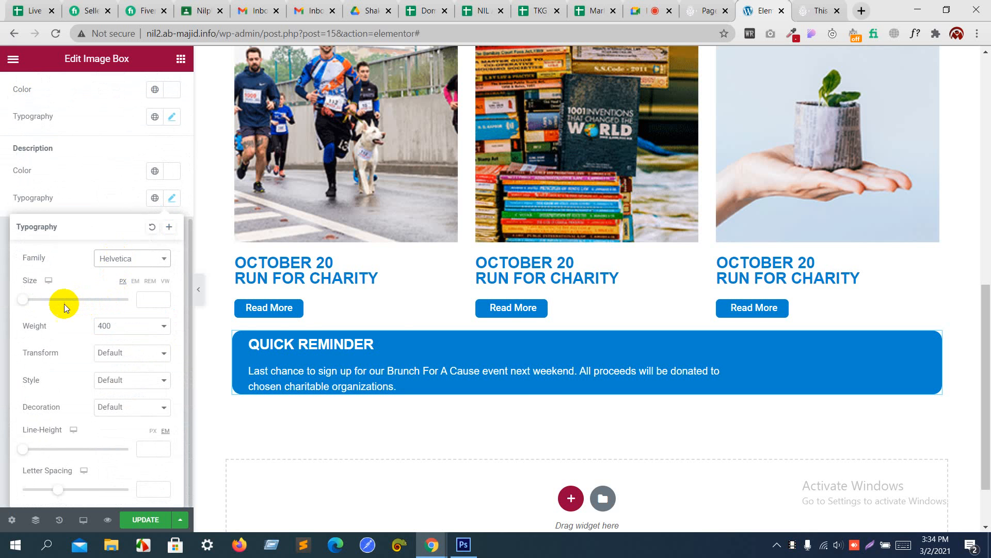
{"action": "key", "text": "alt+Tab"}
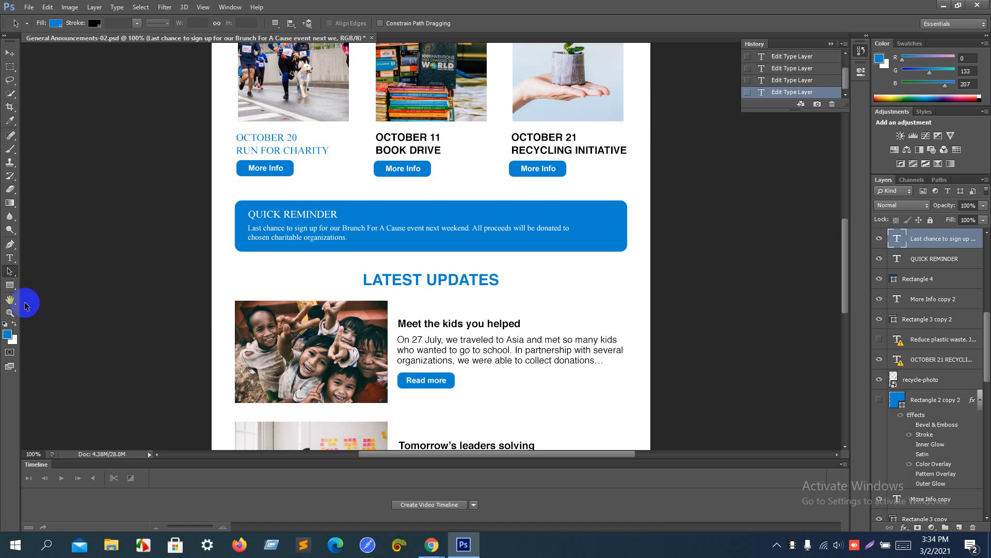
{"action": "key", "text": "alt+Tab"}
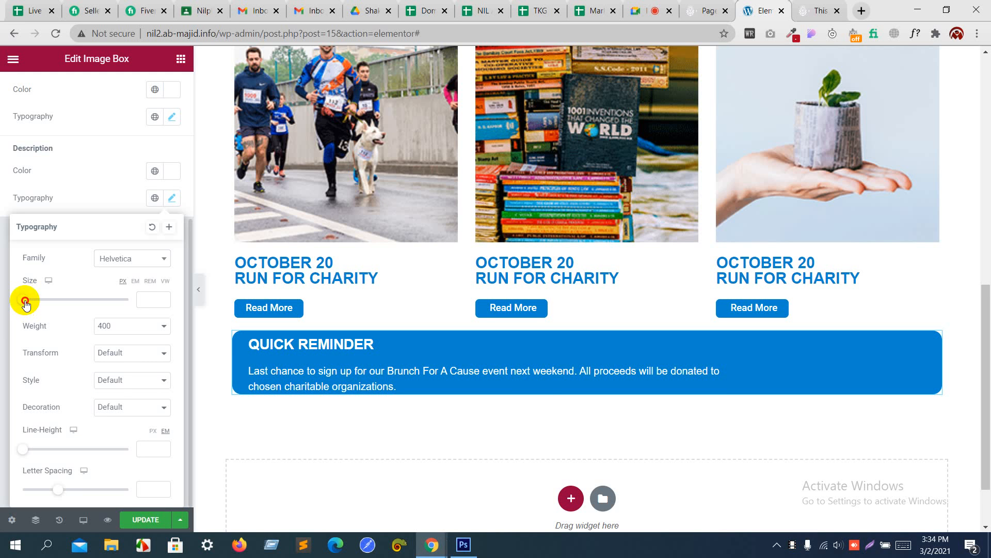
{"action": "left_click_drag", "start_coordinate": [26, 302], "coordinate": [32, 303]}
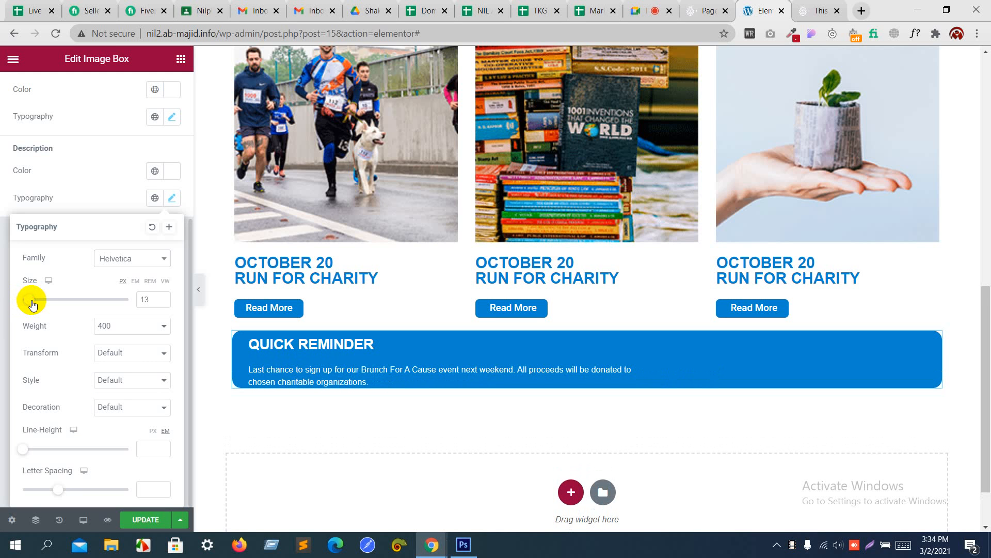
{"action": "key", "text": "alt+Tab"}
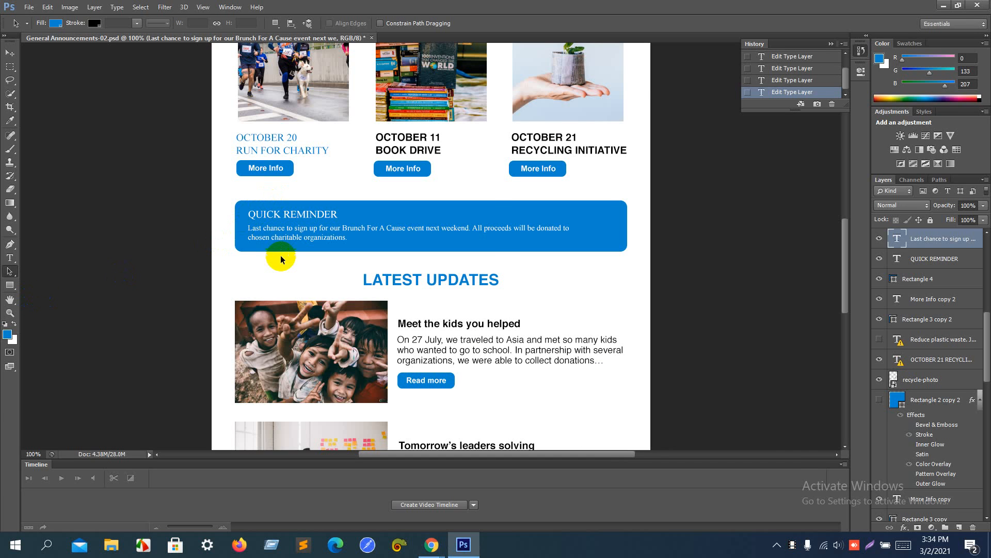
{"action": "key", "text": "alt+Tab"}
{"action": "left_click", "coordinate": [126, 157]}
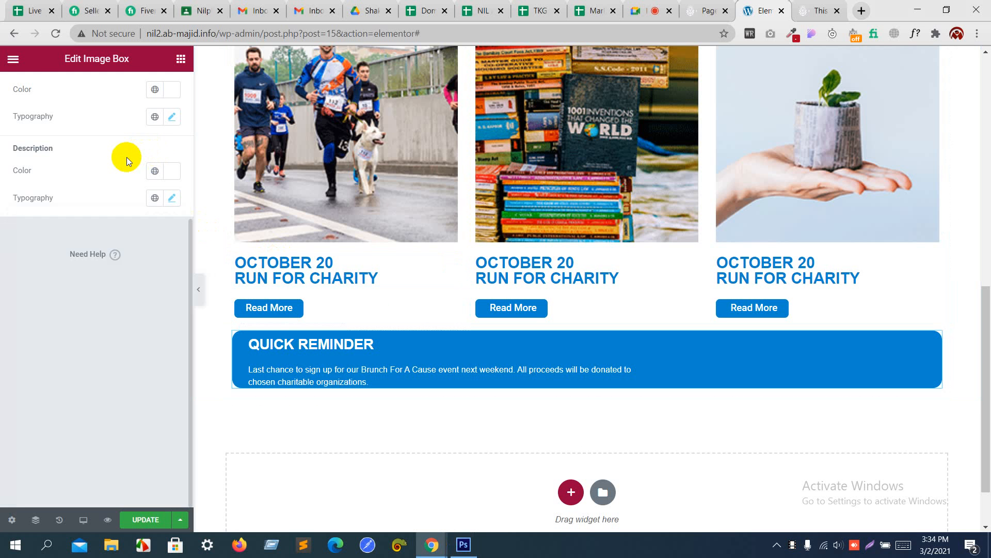
{"action": "scroll", "coordinate": [127, 159], "scroll_direction": "up", "scroll_amount": 4}
{"action": "left_click", "coordinate": [160, 85]}
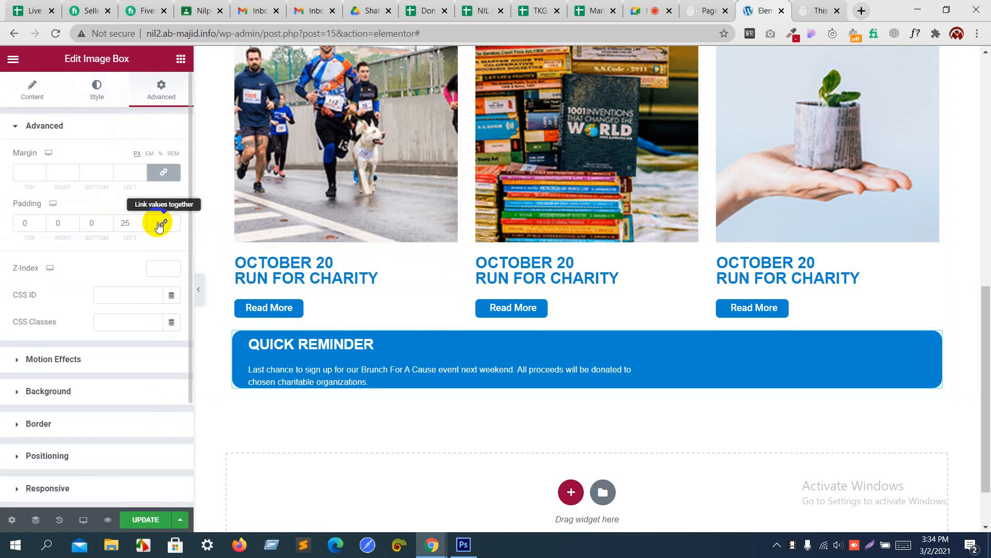
Step: Raise the box's bottom and top padding to 15 px each, giving padding 15, 0, 15, 25
{"action": "left_click", "coordinate": [109, 220]}
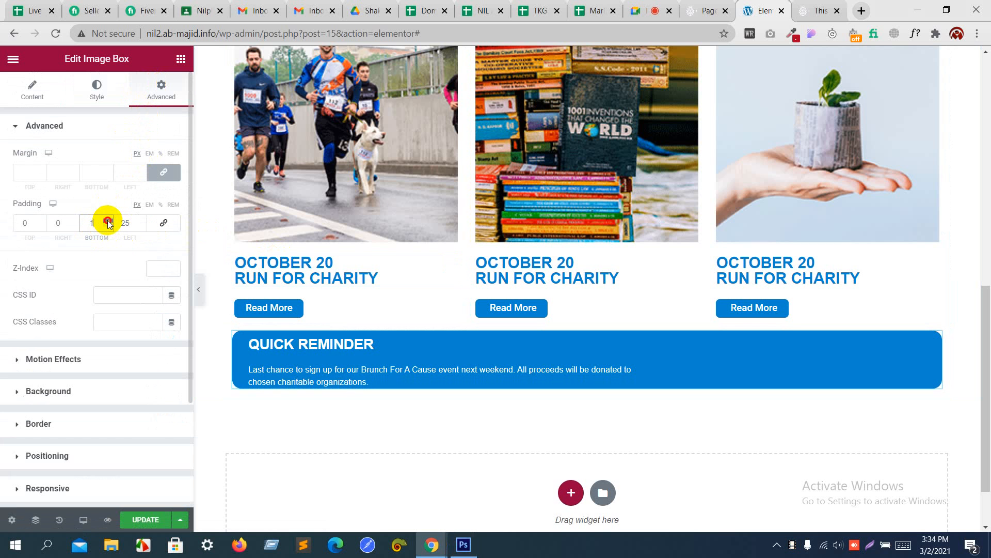
{"action": "left_click", "coordinate": [108, 221]}
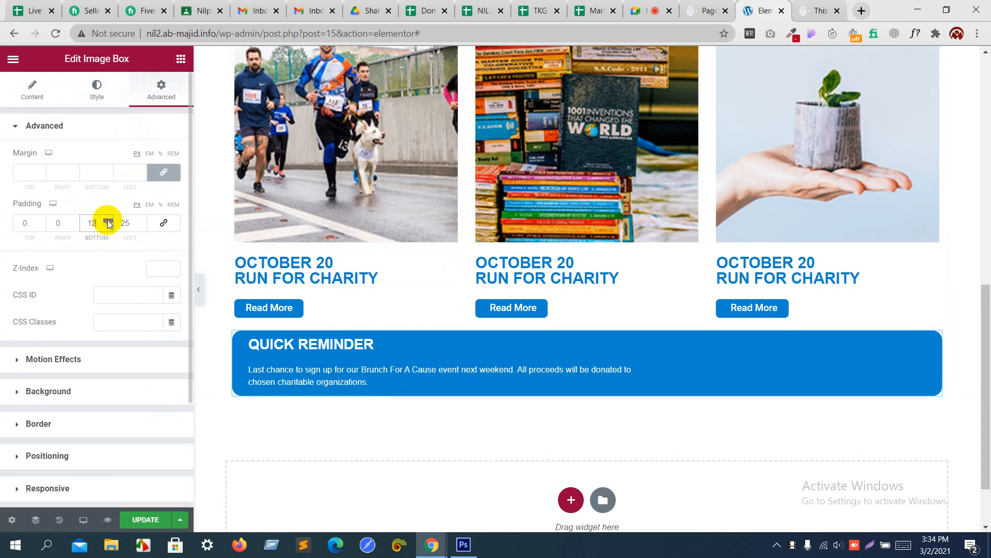
{"action": "left_click", "coordinate": [109, 220]}
{"action": "left_click", "coordinate": [109, 220]}
{"action": "left_click", "coordinate": [108, 221]}
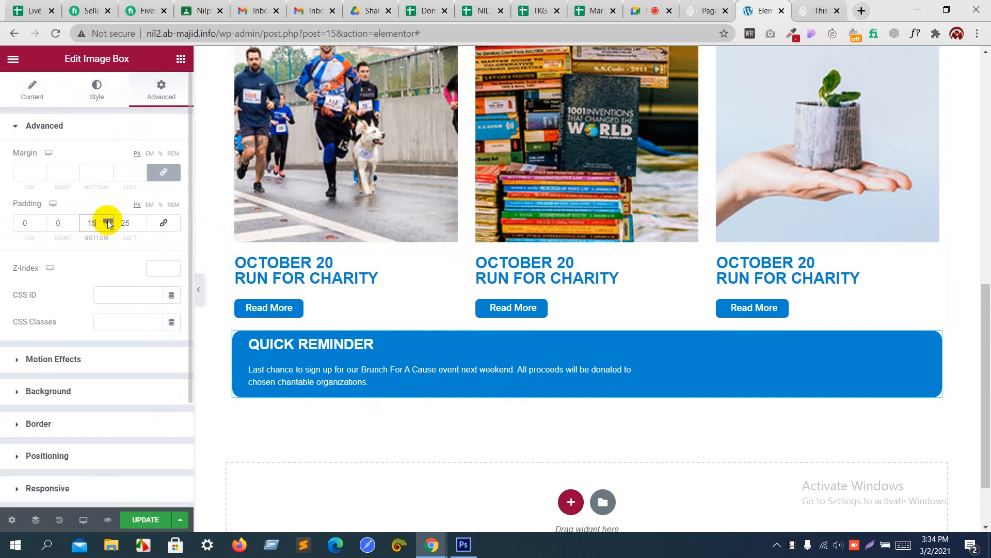
{"action": "left_click", "coordinate": [40, 220]}
{"action": "left_click", "coordinate": [40, 221]}
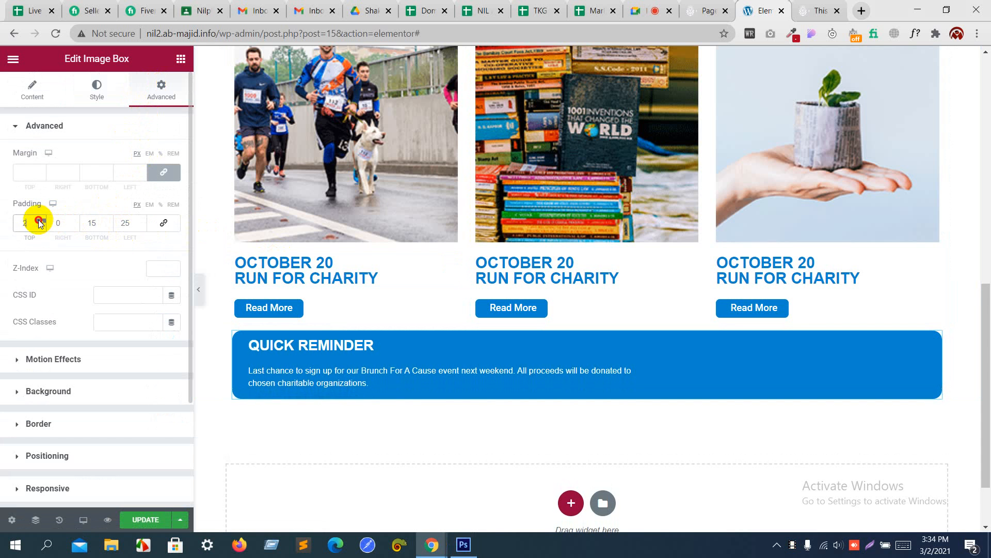
{"action": "left_click", "coordinate": [41, 221]}
{"action": "left_click", "coordinate": [41, 220]}
{"action": "left_click", "coordinate": [41, 221]}
{"action": "left_click", "coordinate": [41, 220]}
{"action": "left_click", "coordinate": [40, 220]}
{"action": "left_click", "coordinate": [41, 220]}
{"action": "left_click", "coordinate": [41, 220]}
{"action": "left_click", "coordinate": [40, 221]}
{"action": "left_click", "coordinate": [41, 220]}
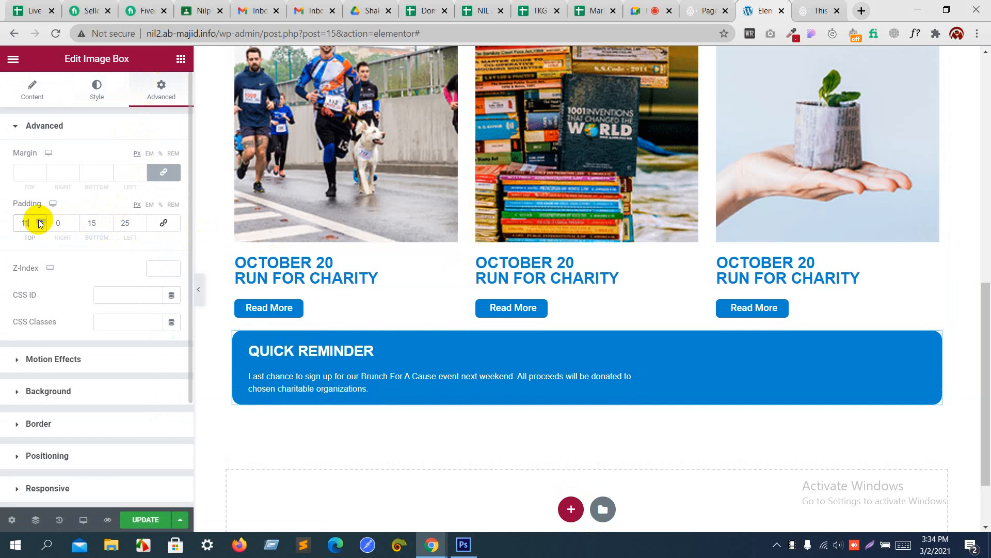
{"action": "left_click", "coordinate": [40, 221]}
{"action": "left_click", "coordinate": [40, 221]}
{"action": "left_click", "coordinate": [40, 221]}
{"action": "left_click", "coordinate": [40, 221]}
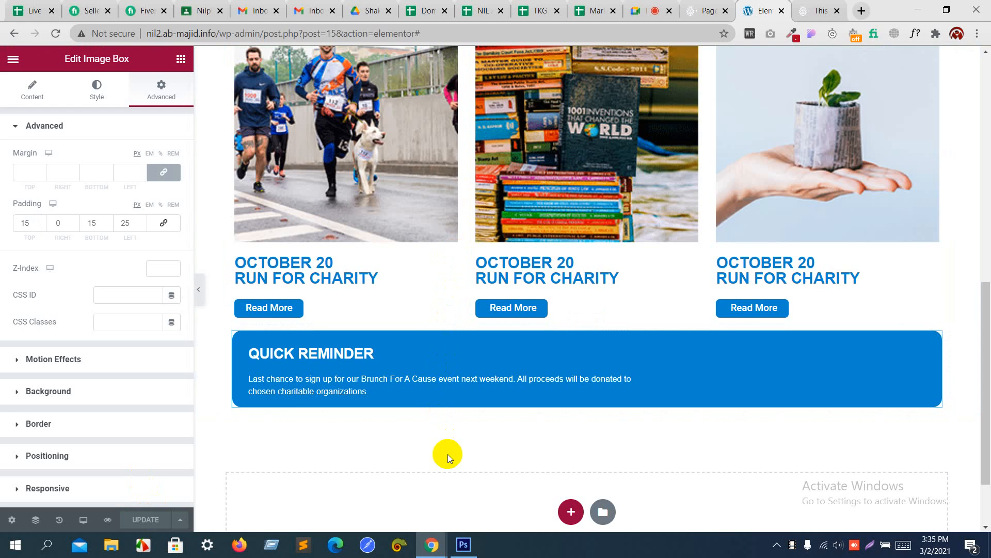
{"action": "key", "text": "alt+Tab"}
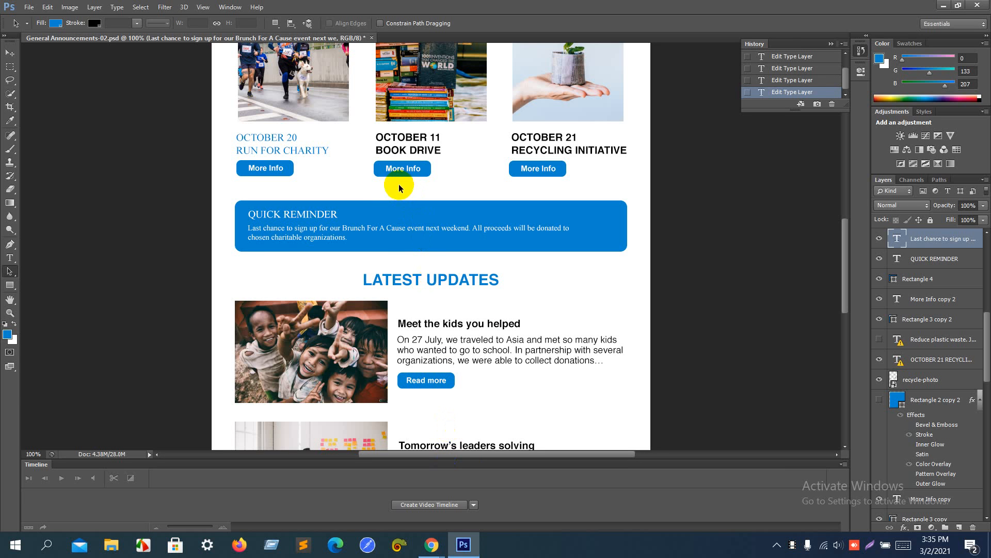
{"action": "key", "text": "alt+Tab"}
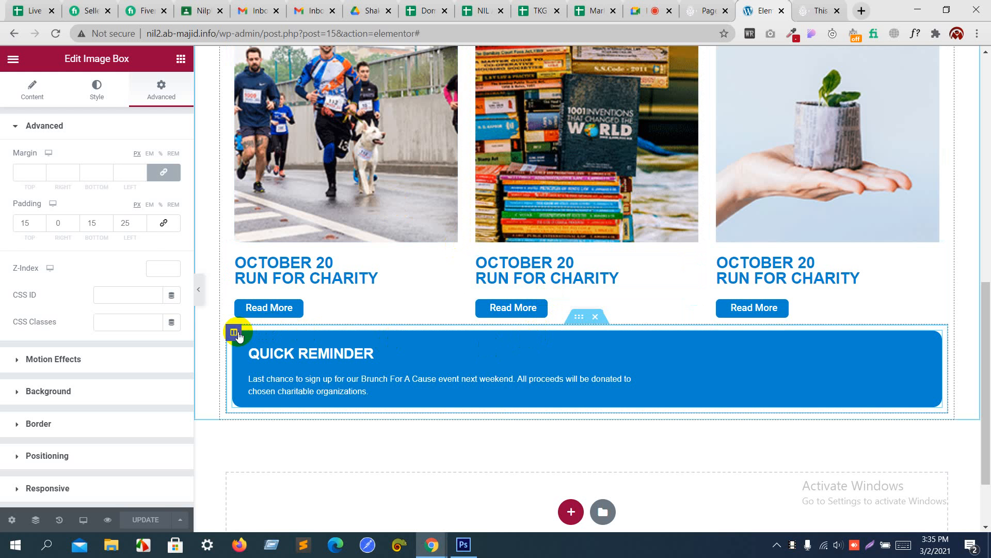
Step: Give the reminder column 2% top and bottom margins and update the page
{"action": "left_click", "coordinate": [234, 332]}
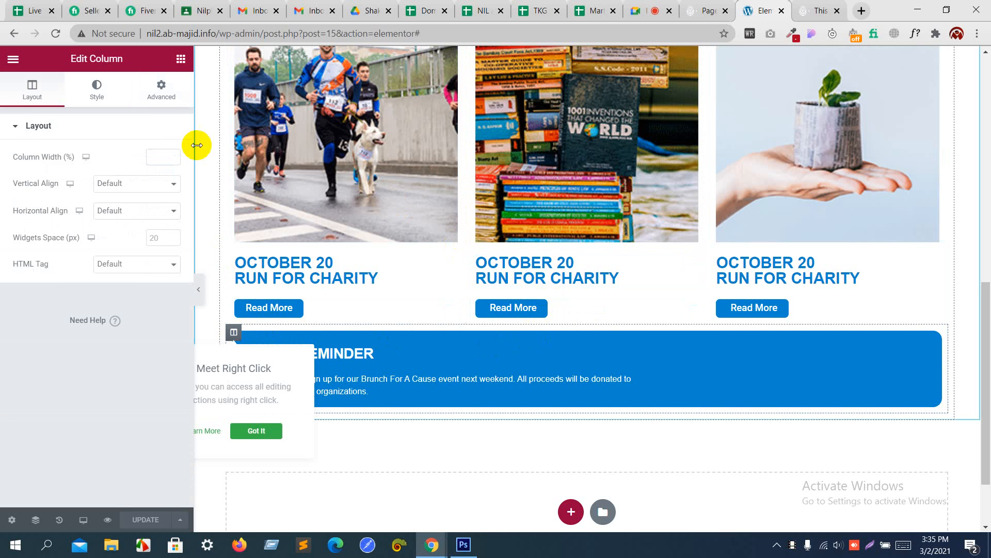
{"action": "left_click", "coordinate": [164, 88]}
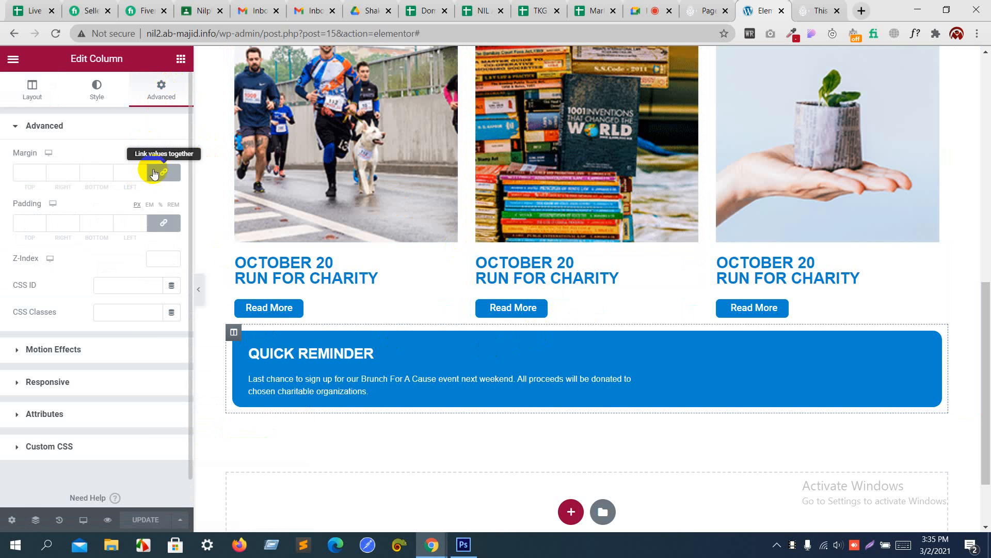
{"action": "left_click", "coordinate": [162, 172]}
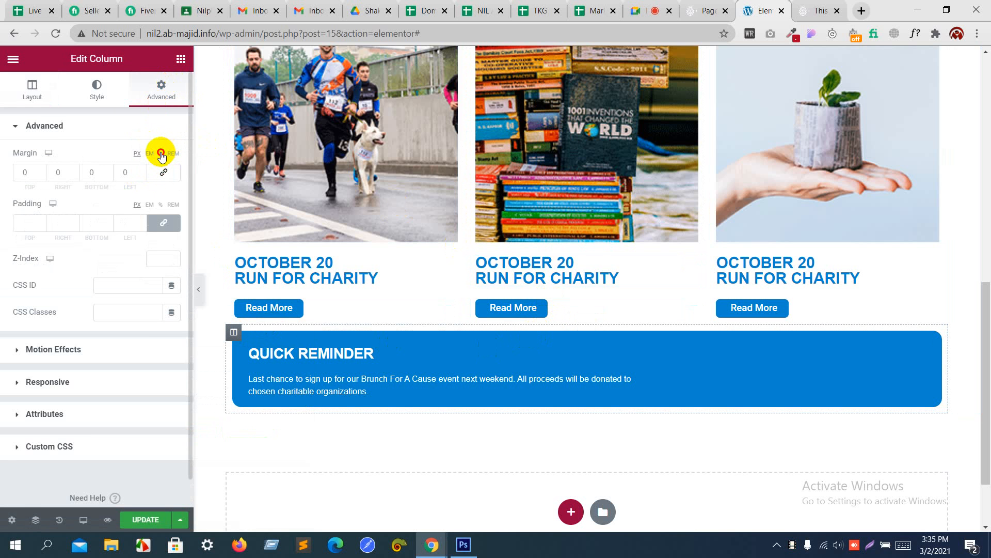
{"action": "left_click", "coordinate": [161, 153]}
{"action": "left_click", "coordinate": [39, 168]}
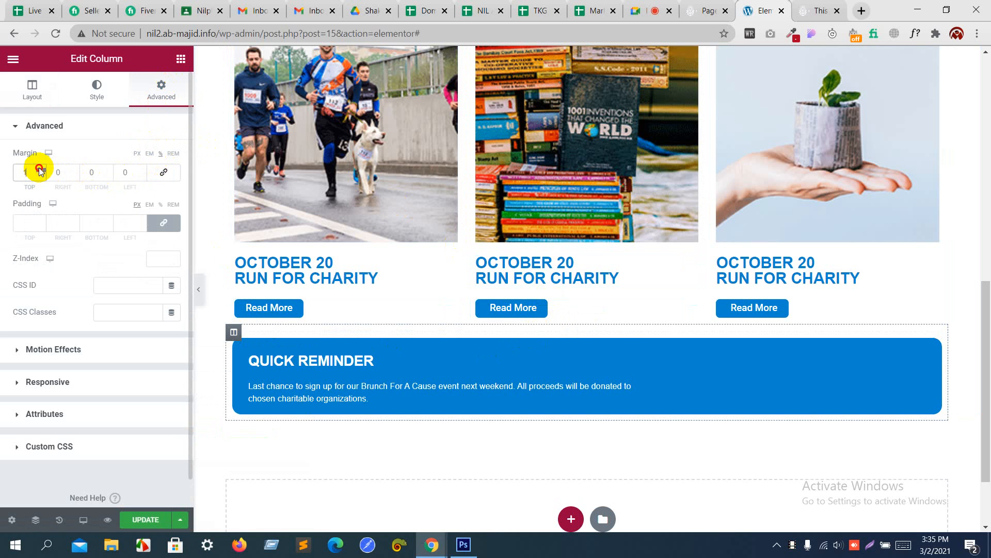
{"action": "left_click", "coordinate": [107, 171]}
{"action": "left_click", "coordinate": [108, 170]}
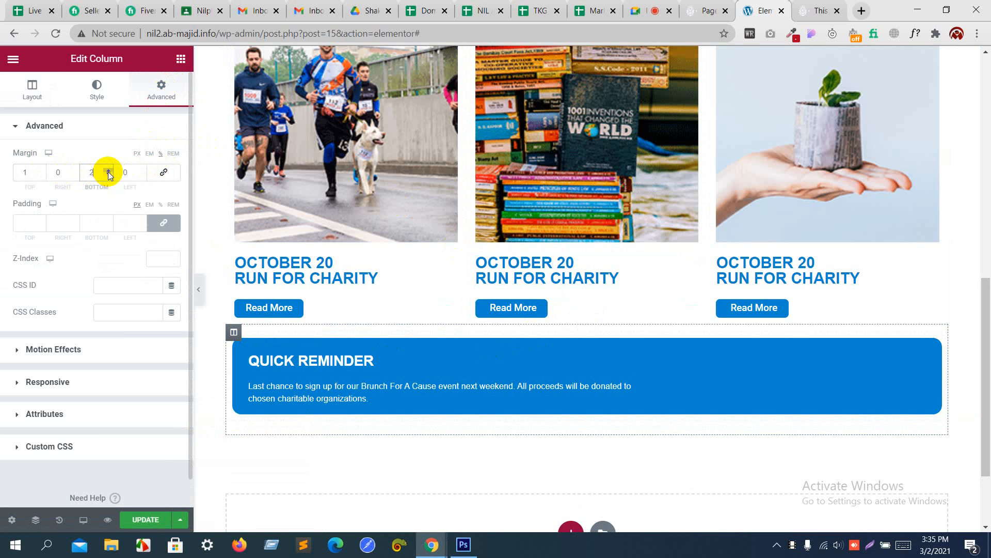
{"action": "left_click", "coordinate": [41, 171]}
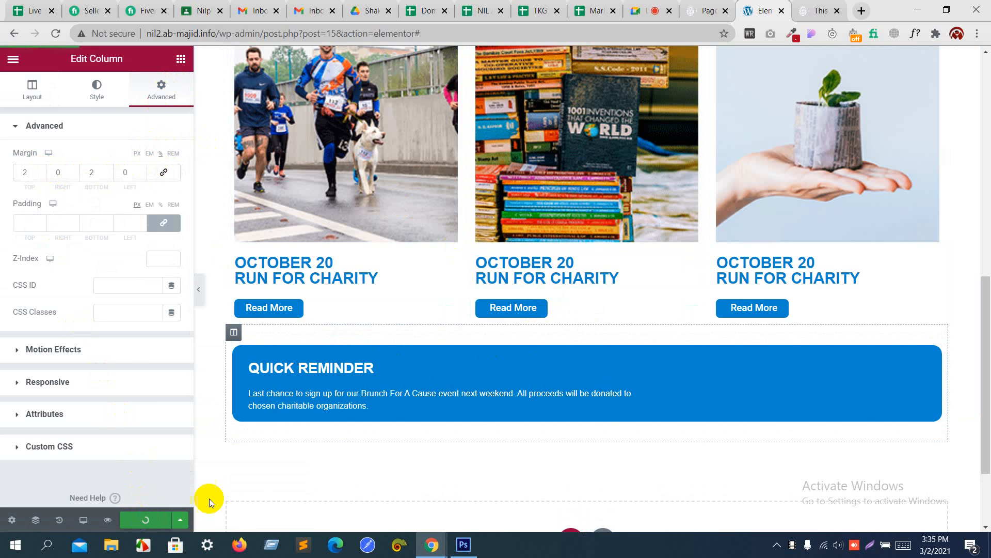
{"action": "left_click", "coordinate": [802, 4]}
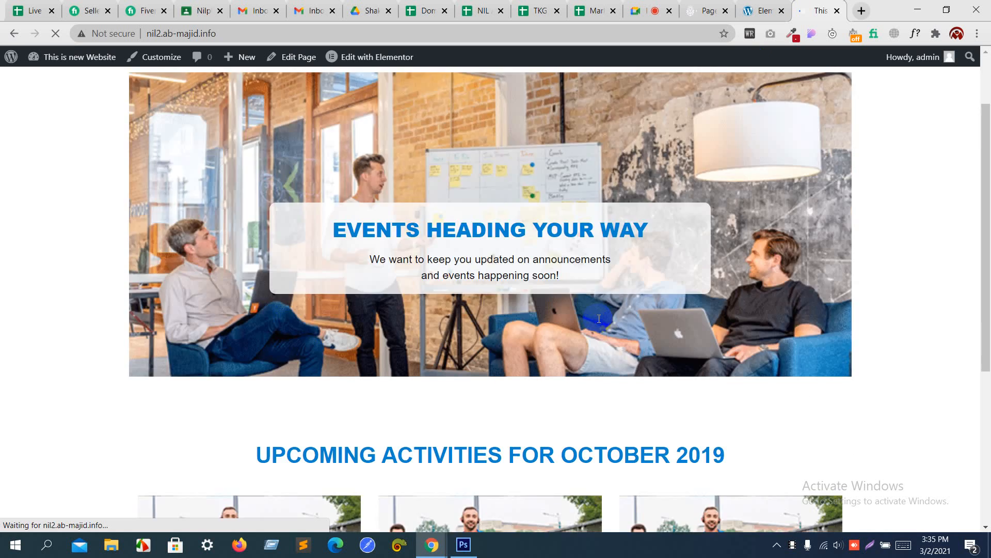
Step: Scroll the live home page down to the Quick Reminder, then return to the Photoshop mockup
{"action": "scroll", "coordinate": [598, 319], "scroll_direction": "down", "scroll_amount": 10}
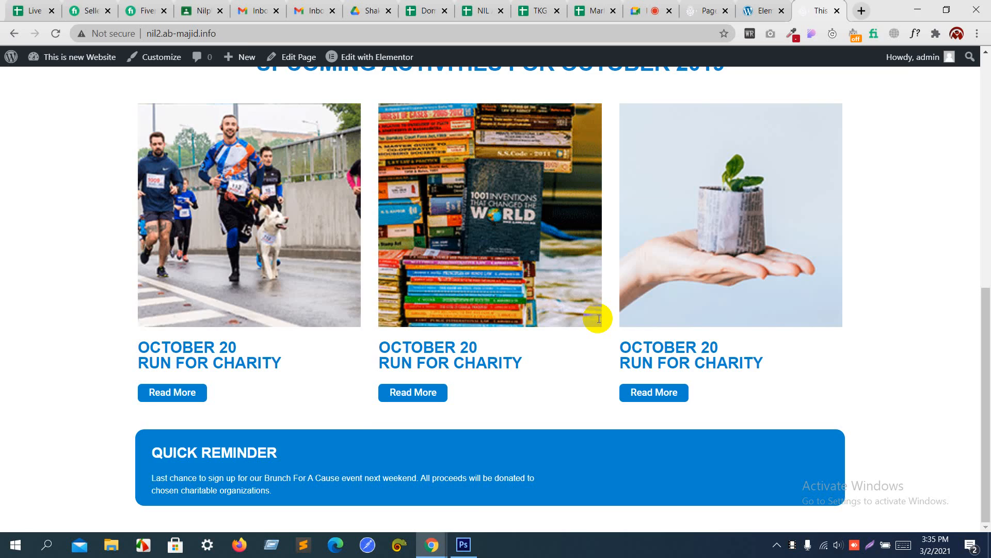
{"action": "key", "text": "alt+Tab"}
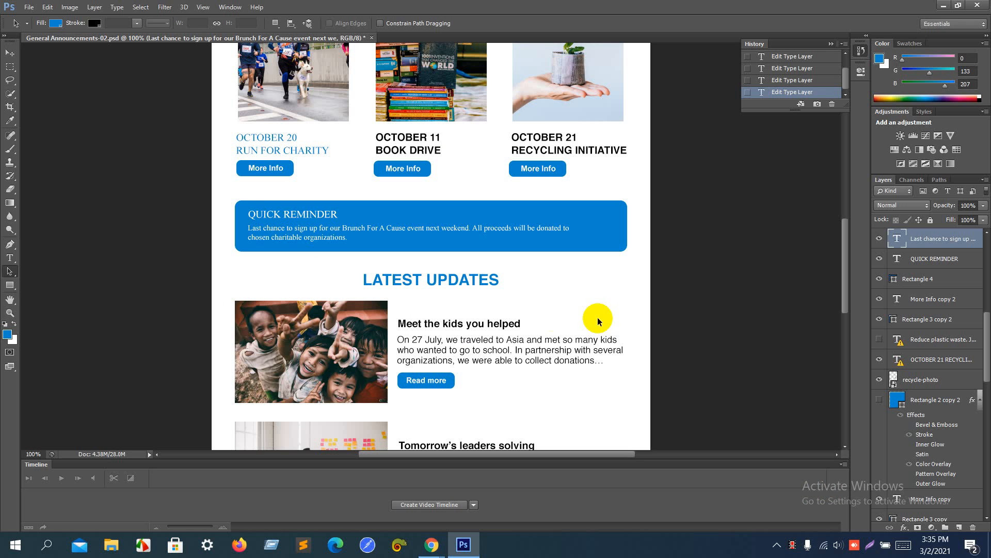
Step: With the Type tool, select the mockup's full LATEST UPDATES text, then return to Elementor
{"action": "left_click", "coordinate": [11, 286]}
{"action": "left_click", "coordinate": [9, 257]}
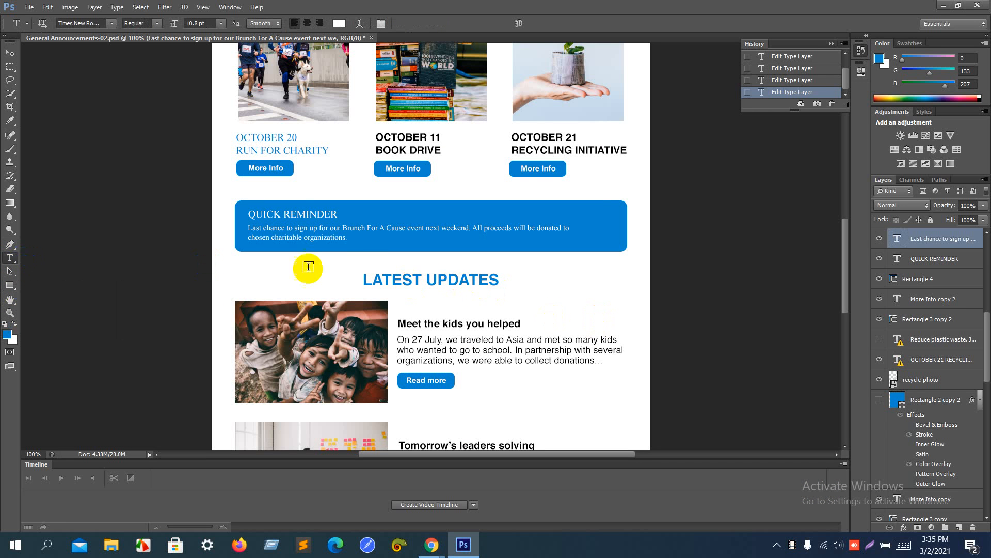
{"action": "left_click", "coordinate": [380, 279]}
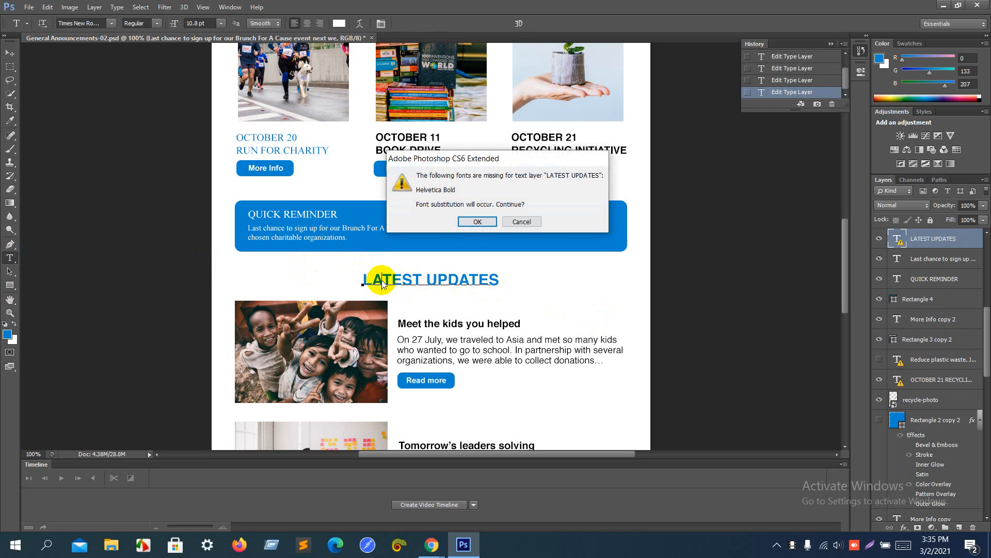
{"action": "key", "text": "Return"}
{"action": "scroll", "coordinate": [381, 279], "scroll_direction": "up", "scroll_amount": 4}
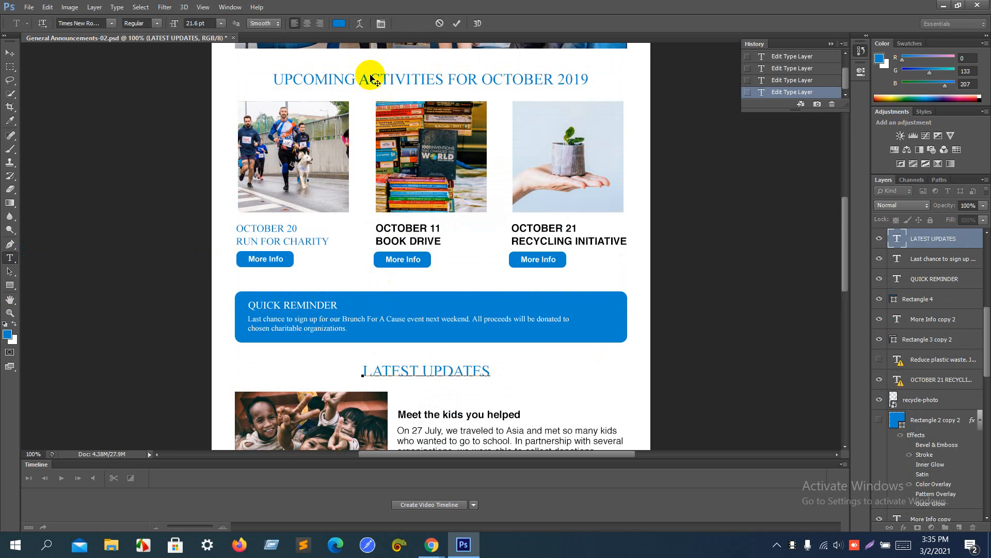
{"action": "key", "text": "alt+Tab"}
{"action": "key", "text": "alt+Tab"}
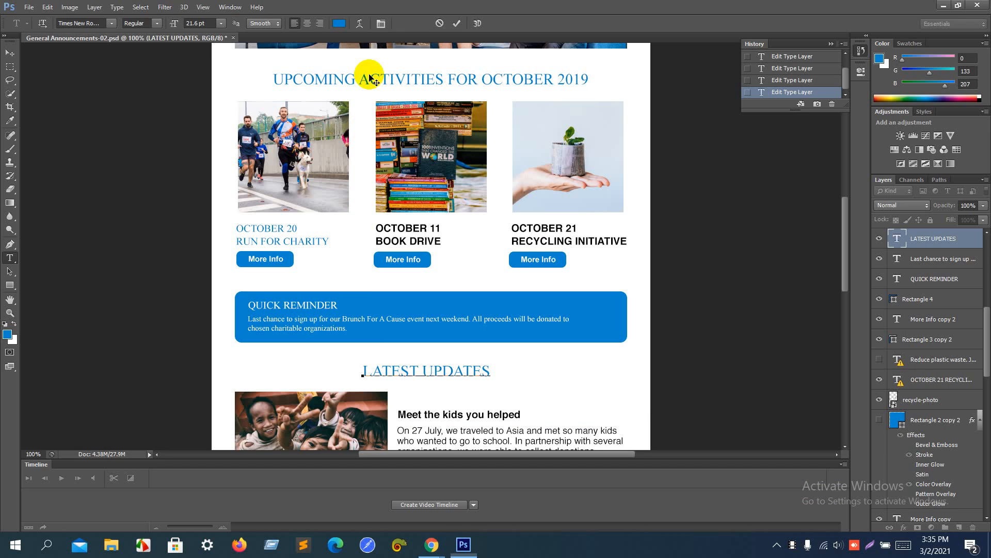
{"action": "key", "text": "ctrl+a"}
{"action": "key", "text": "ctrl+c"}
{"action": "key", "text": "alt+Tab"}
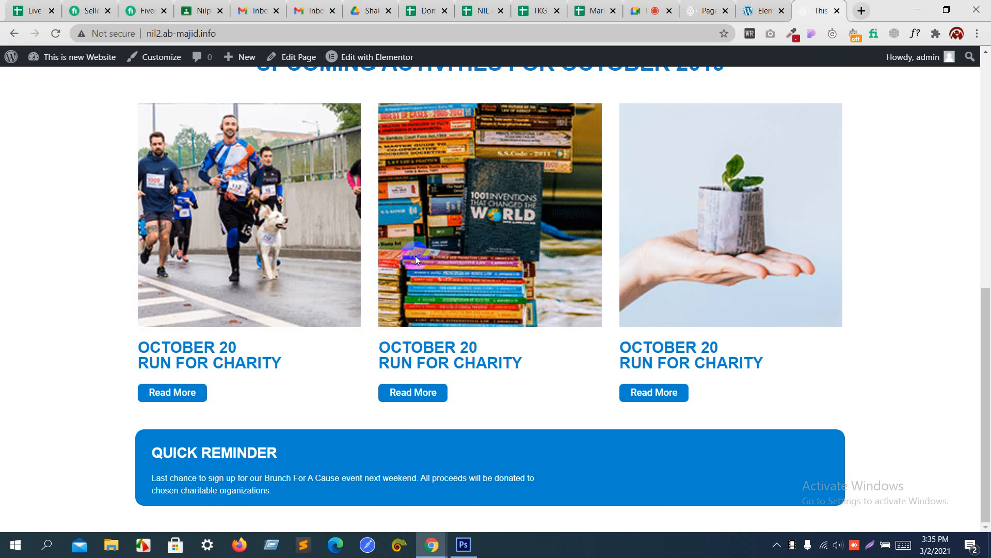
{"action": "scroll", "coordinate": [438, 231], "scroll_direction": "up", "scroll_amount": 5}
{"action": "left_click", "coordinate": [763, 11]}
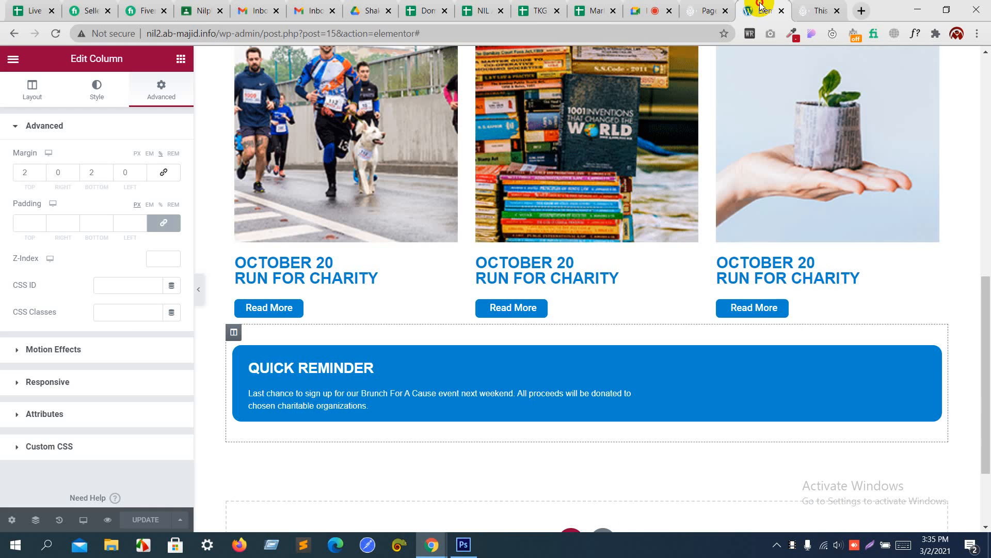
Step: Duplicate the Upcoming Activities heading and drag the copy below the Quick Reminder box
{"action": "scroll", "coordinate": [596, 162], "scroll_direction": "up", "scroll_amount": 5}
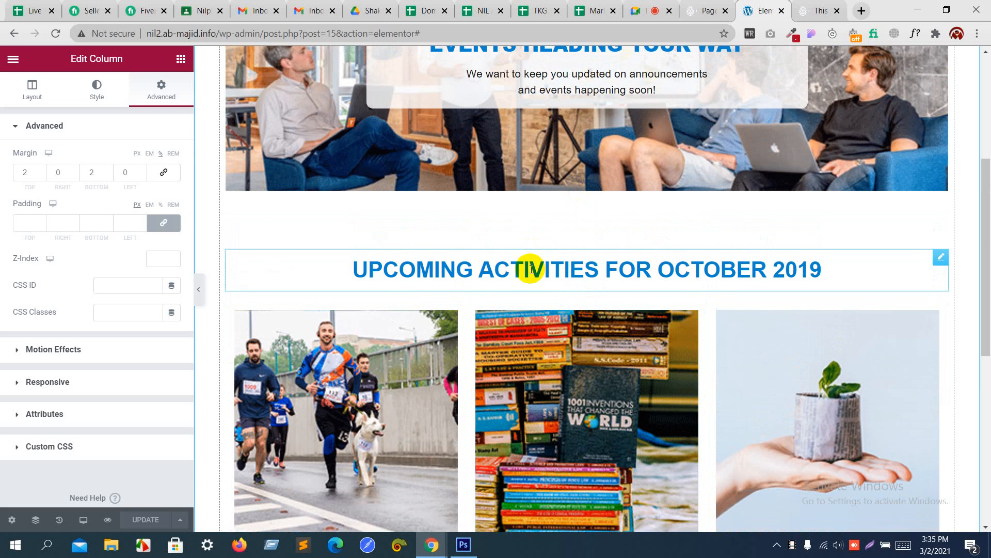
{"action": "left_click", "coordinate": [531, 269]}
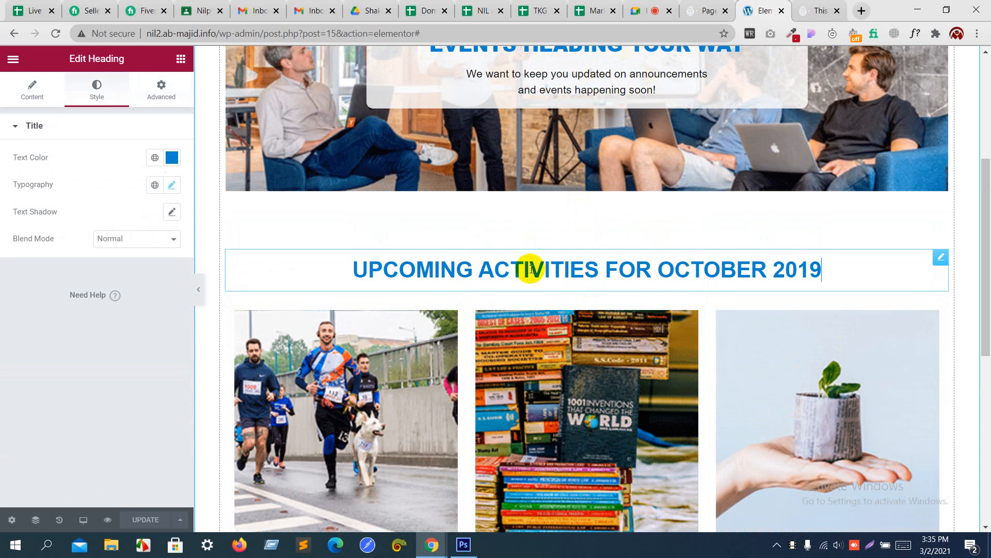
{"action": "right_click", "coordinate": [531, 269]}
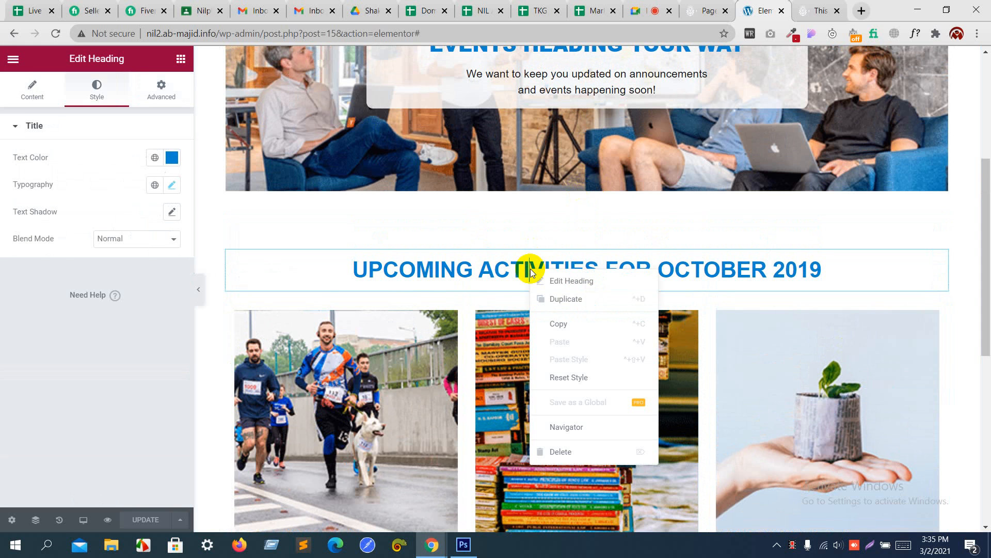
{"action": "left_click", "coordinate": [555, 302]}
{"action": "scroll", "coordinate": [553, 301], "scroll_direction": "down", "scroll_amount": 4}
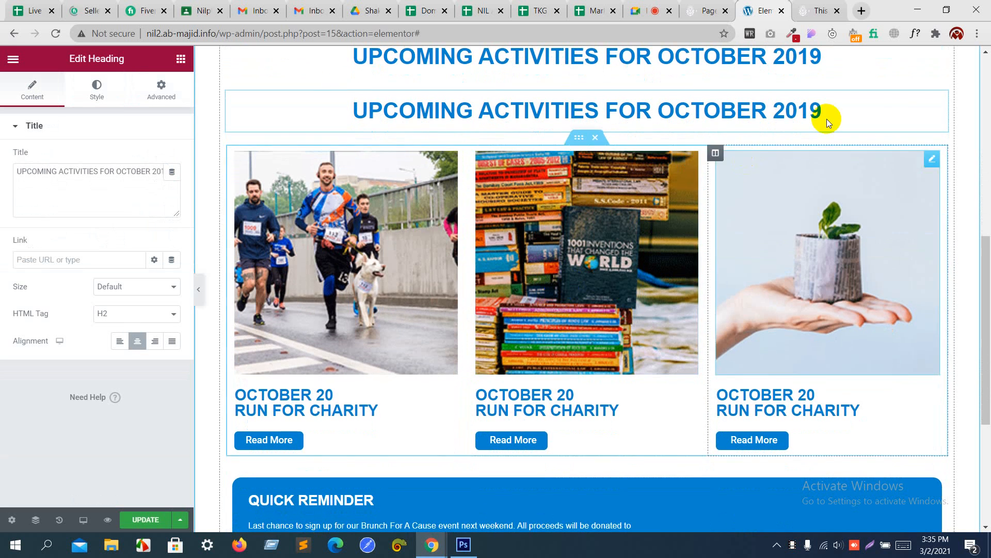
{"action": "left_click_drag", "start_coordinate": [941, 94], "coordinate": [799, 493]}
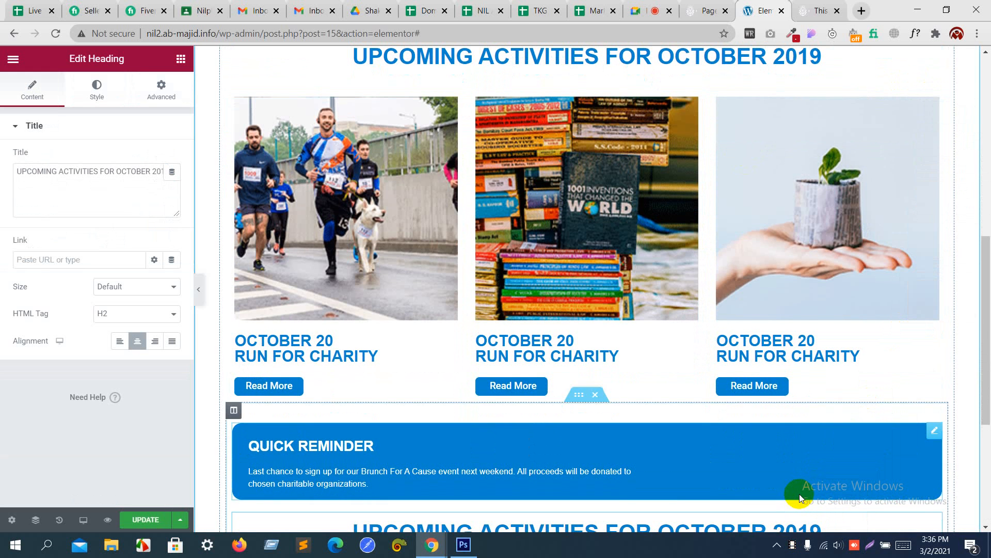
{"action": "scroll", "coordinate": [799, 494], "scroll_direction": "down", "scroll_amount": 5}
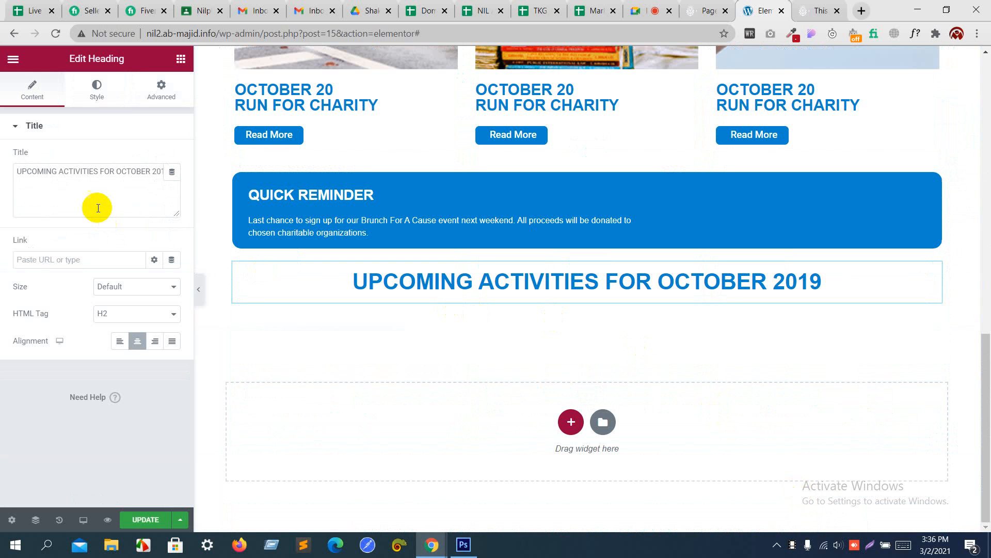
Step: Replace the copied heading's title with the pasted LATEST UPDATES text
{"action": "left_click", "coordinate": [89, 183]}
{"action": "key", "text": "ctrl+a"}
{"action": "key", "text": "ctrl+v"}
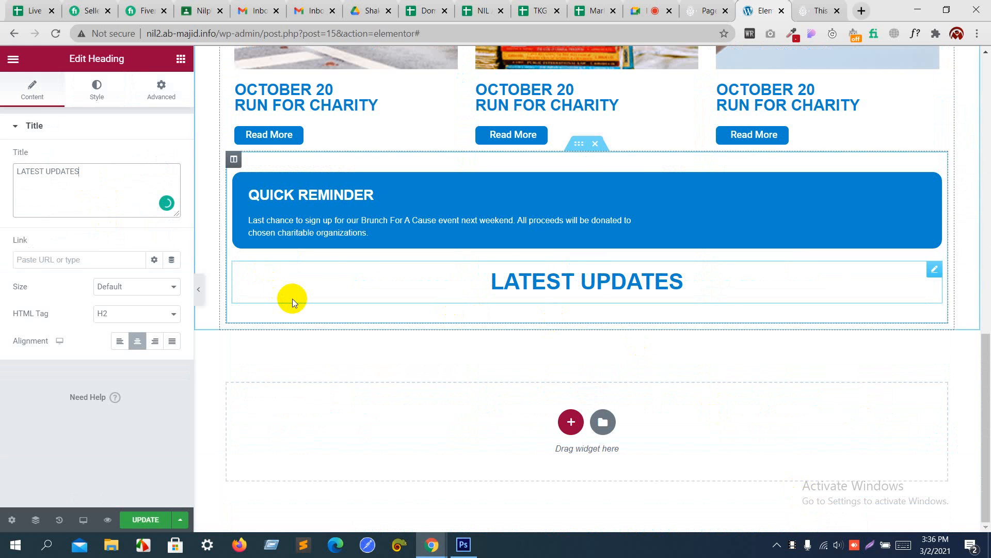
{"action": "key", "text": "alt+Tab"}
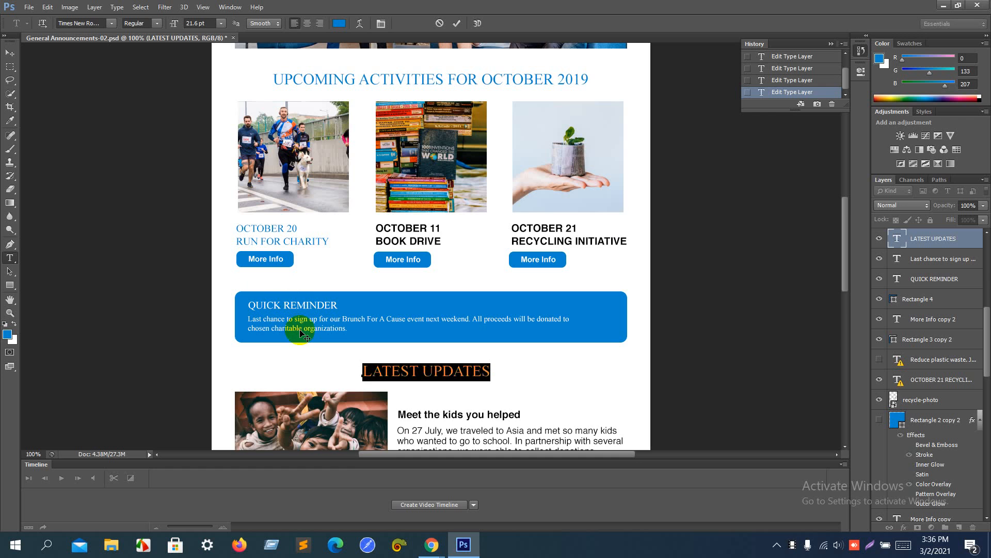
Step: Scroll the Photoshop mockup down to the Latest Updates row for reference
{"action": "scroll", "coordinate": [290, 310], "scroll_direction": "down", "scroll_amount": 5}
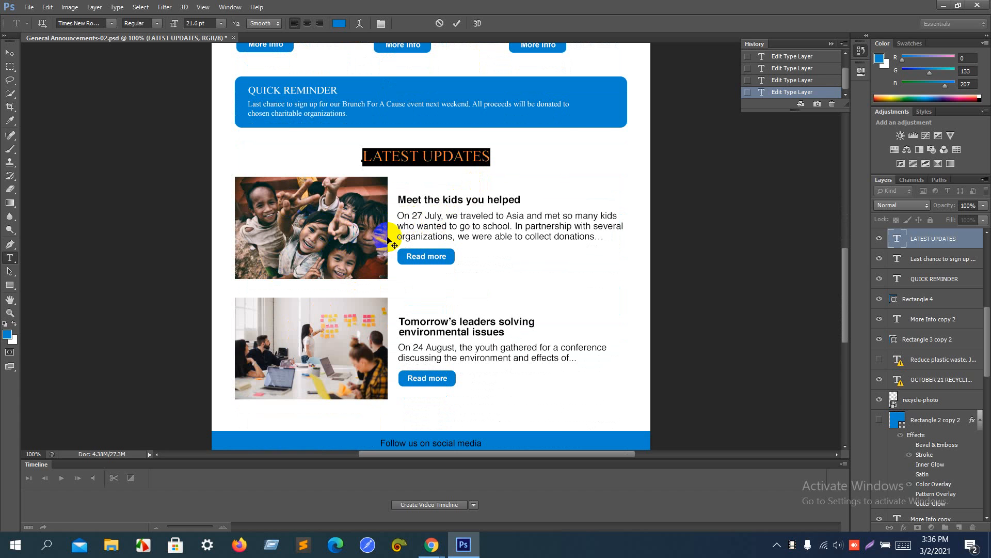
{"action": "key", "text": "alt+Tab"}
{"action": "key", "text": "alt+Tab"}
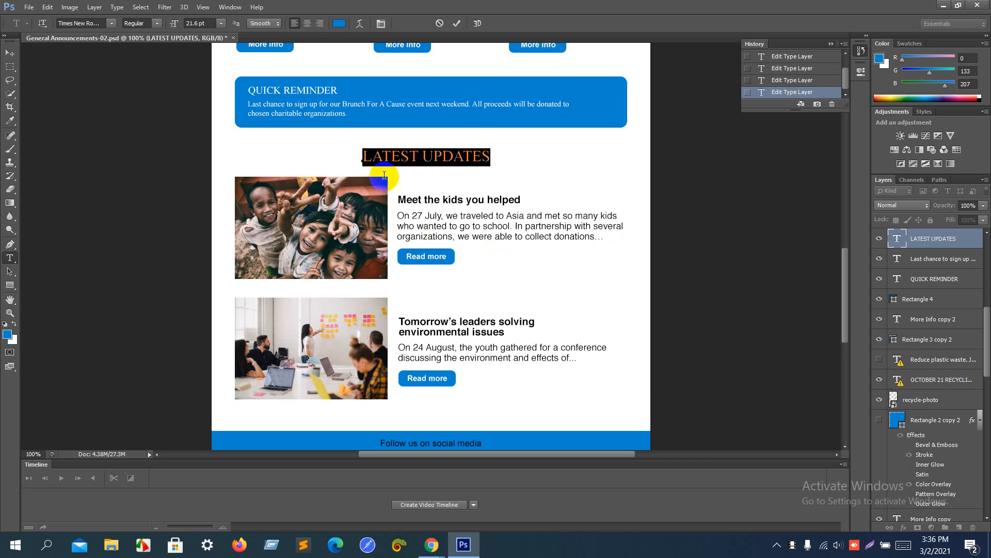
{"action": "key", "text": "alt+Tab"}
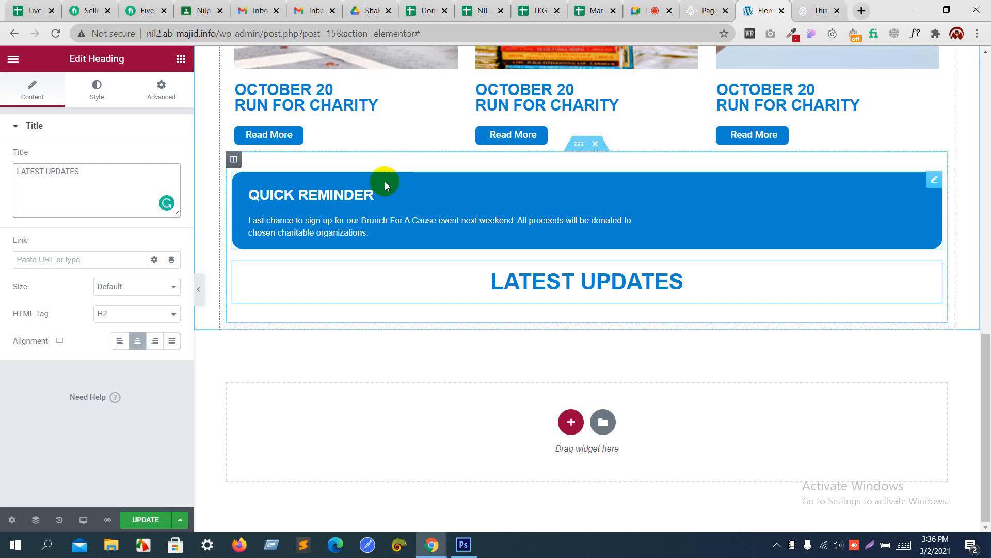
Step: Add an inner section below LATEST UPDATES and narrow its left column to about 46%
{"action": "left_click", "coordinate": [181, 58]}
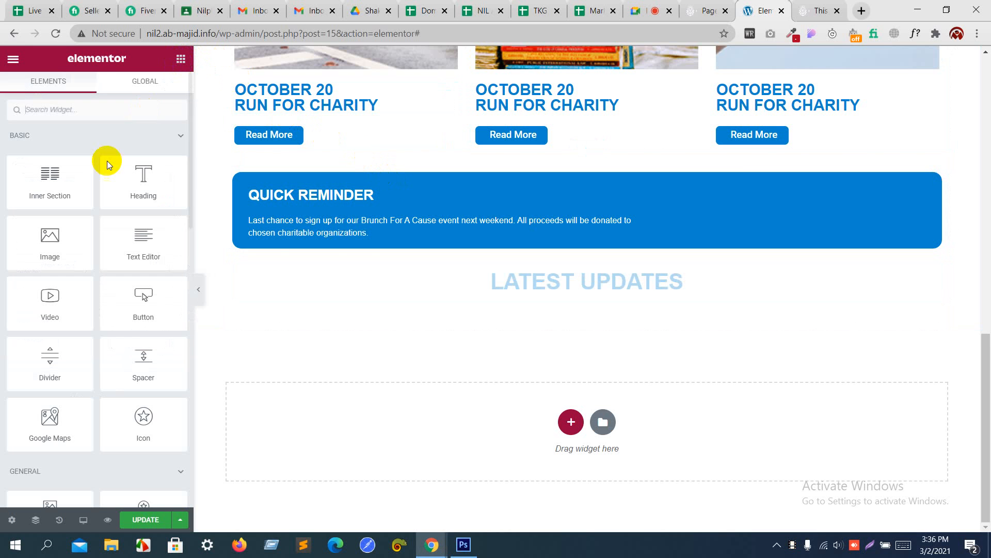
{"action": "left_click_drag", "start_coordinate": [70, 177], "coordinate": [468, 311]}
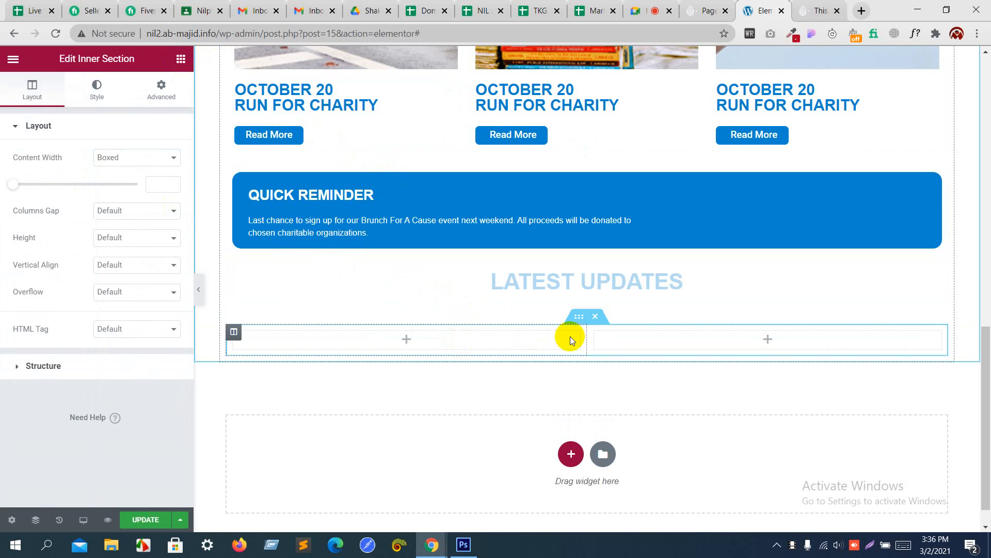
{"action": "left_click_drag", "start_coordinate": [584, 336], "coordinate": [516, 336]}
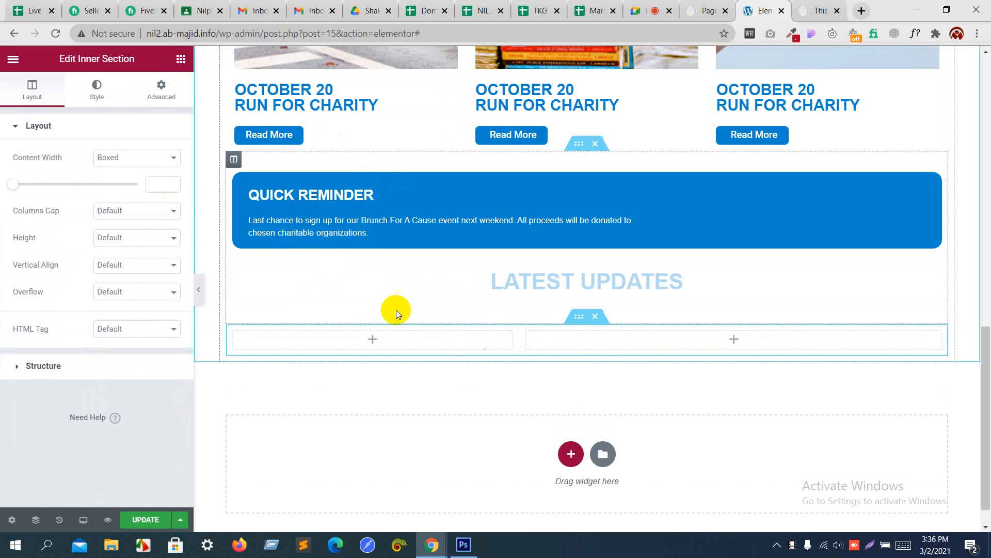
Step: Place an Image widget in the inner section's left column
{"action": "left_click", "coordinate": [175, 87]}
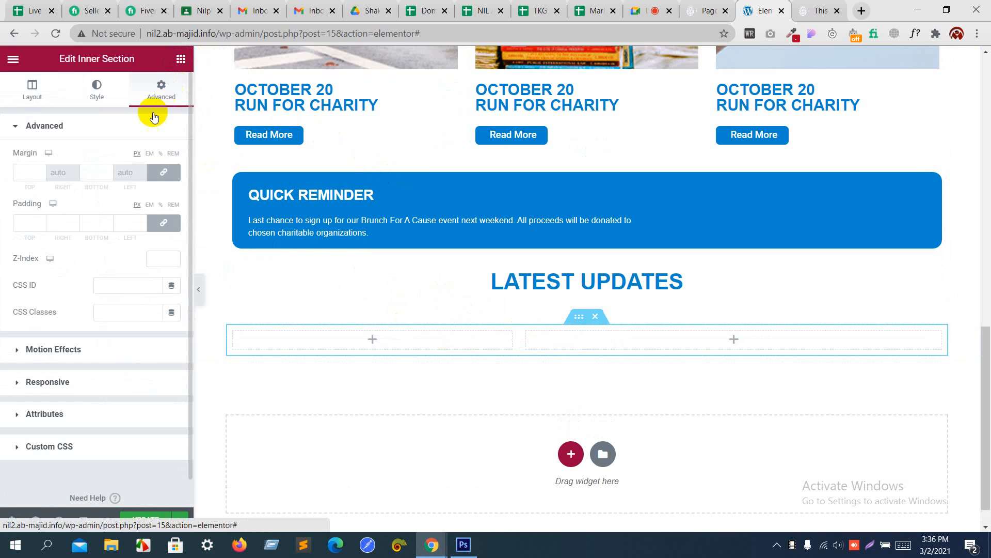
{"action": "left_click", "coordinate": [181, 60]}
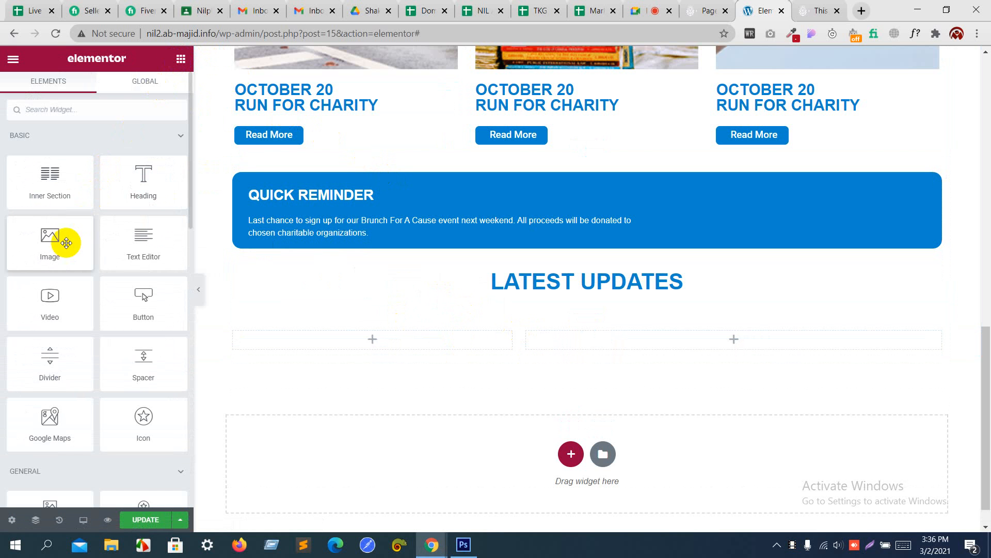
{"action": "left_click_drag", "start_coordinate": [62, 244], "coordinate": [357, 342]}
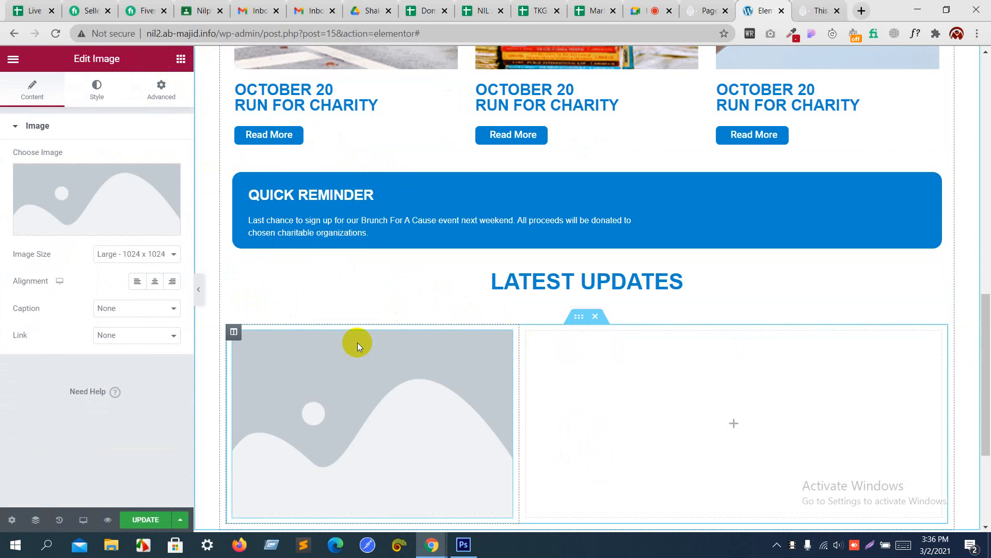
Step: Insert the smiling kids photo pic4.gif from the Media Library into the image widget
{"action": "left_click", "coordinate": [119, 189]}
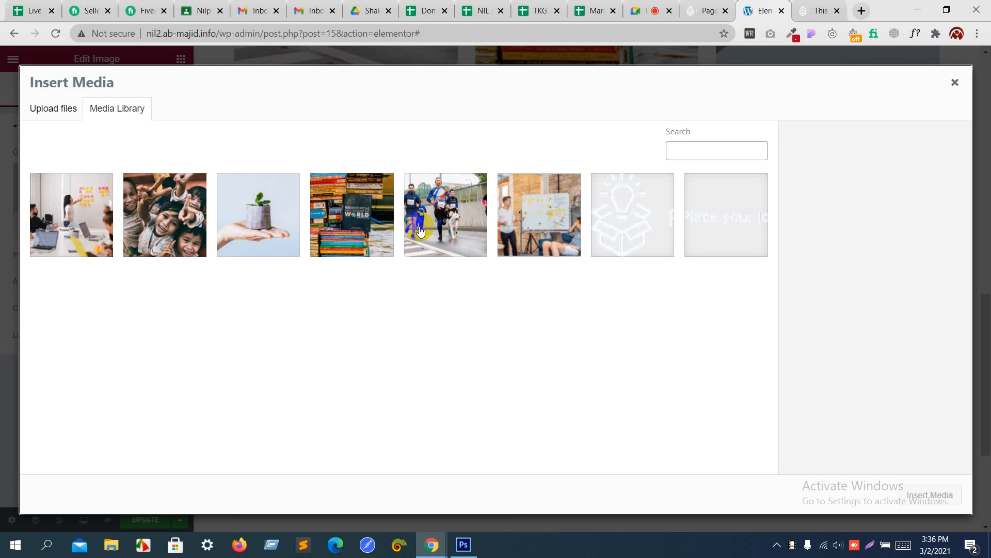
{"action": "key", "text": "alt+Tab"}
{"action": "key", "text": "alt+Tab"}
{"action": "left_click", "coordinate": [154, 227]}
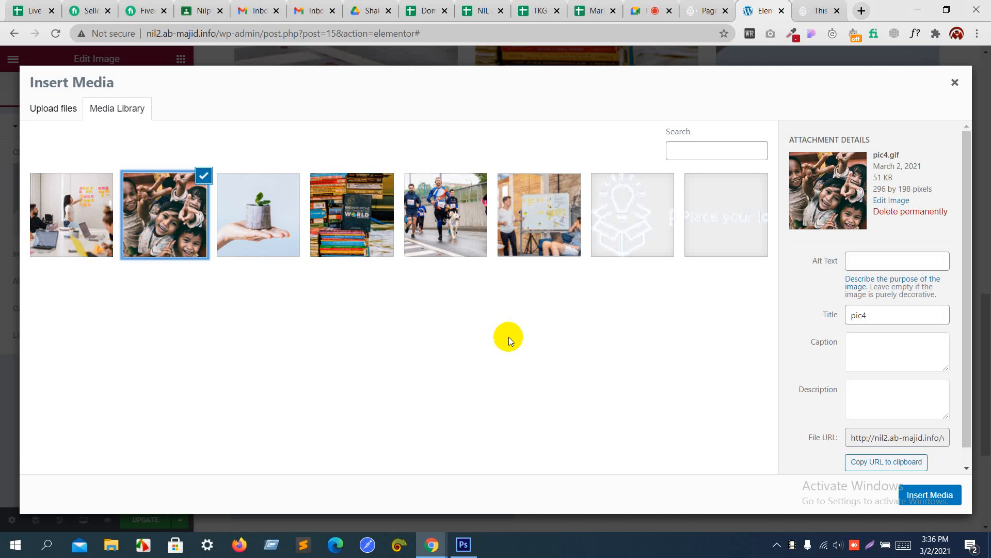
{"action": "left_click", "coordinate": [917, 495]}
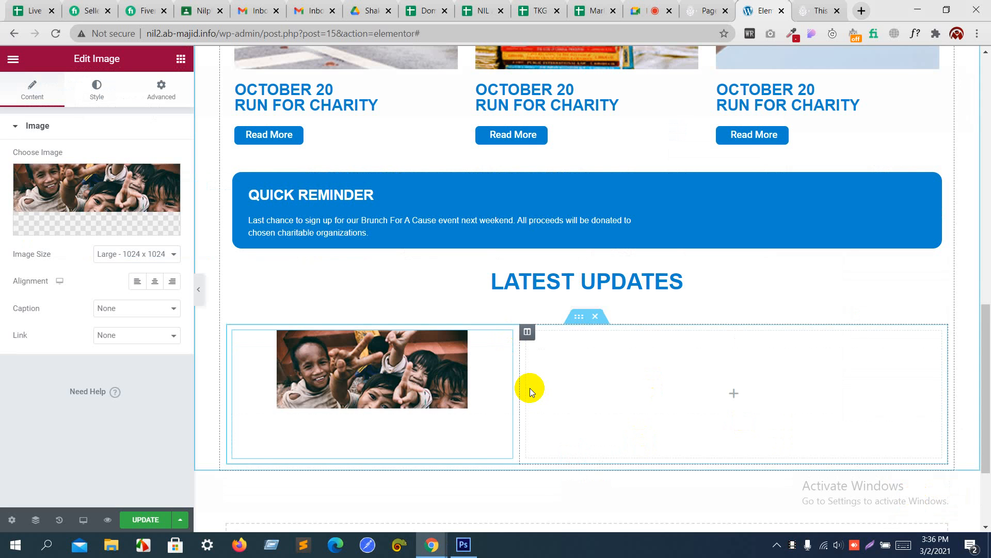
Step: Set the photo's width to 100% on the Style tab so it fills the column
{"action": "scroll", "coordinate": [529, 388], "scroll_direction": "down", "scroll_amount": 2}
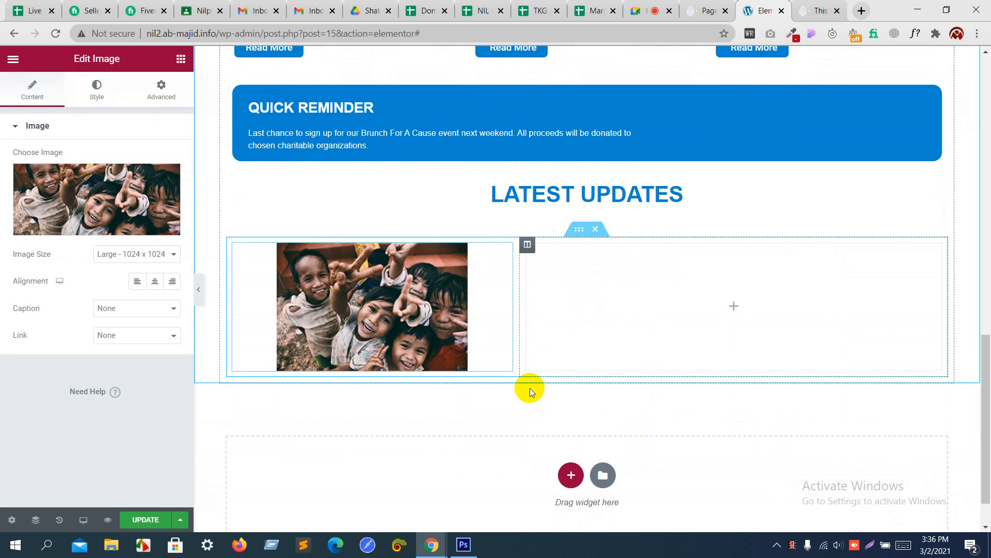
{"action": "left_click", "coordinate": [105, 104]}
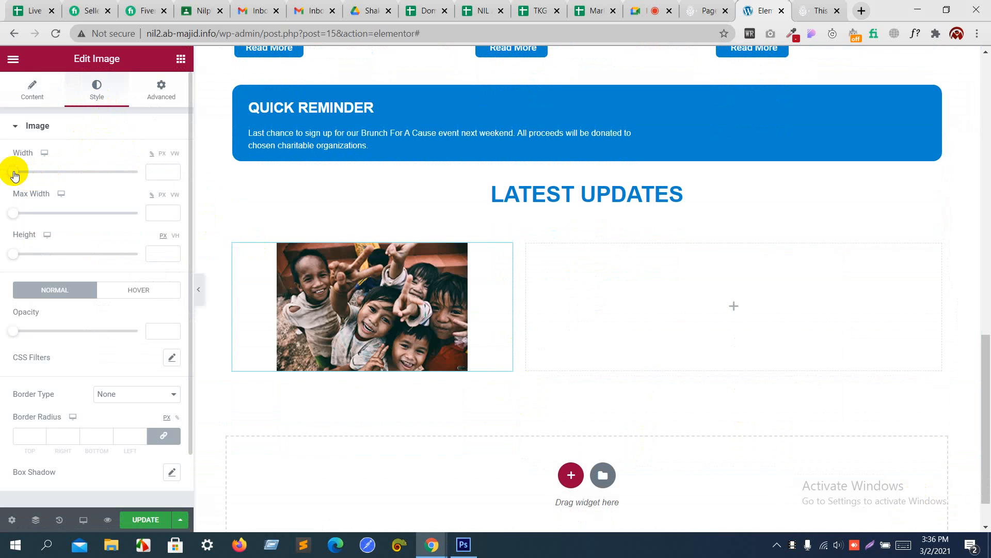
{"action": "left_click_drag", "start_coordinate": [13, 172], "coordinate": [140, 178]}
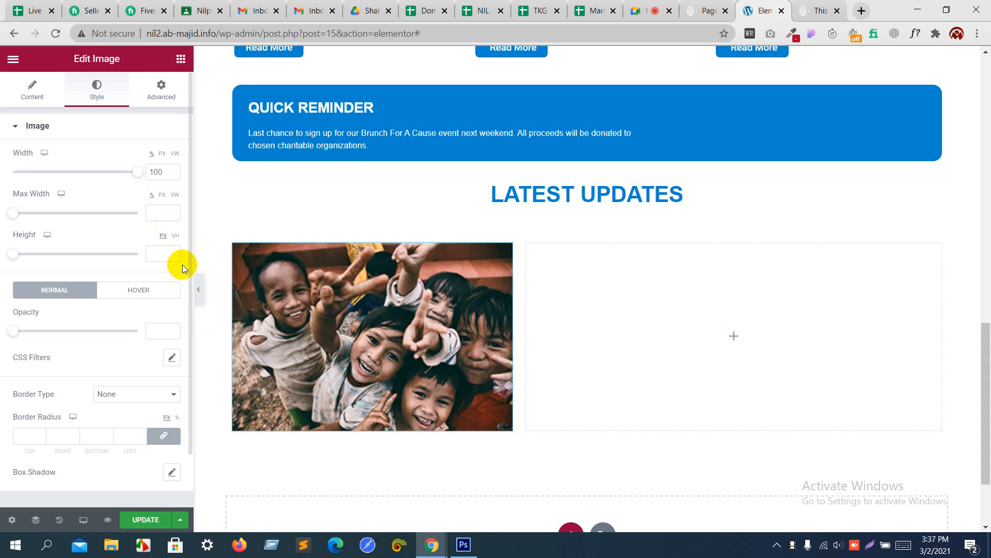
{"action": "key", "text": "alt+Tab"}
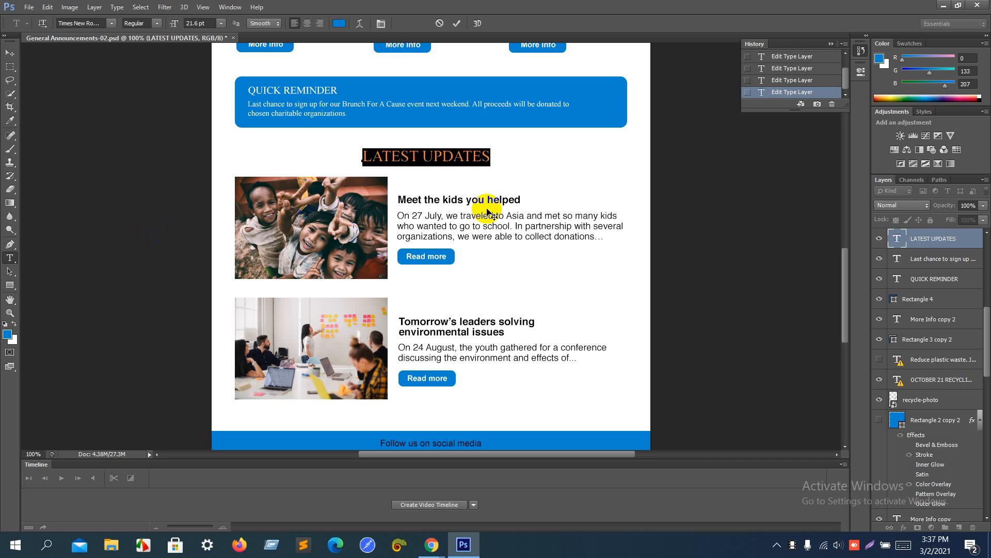
{"action": "key", "text": "alt+Tab"}
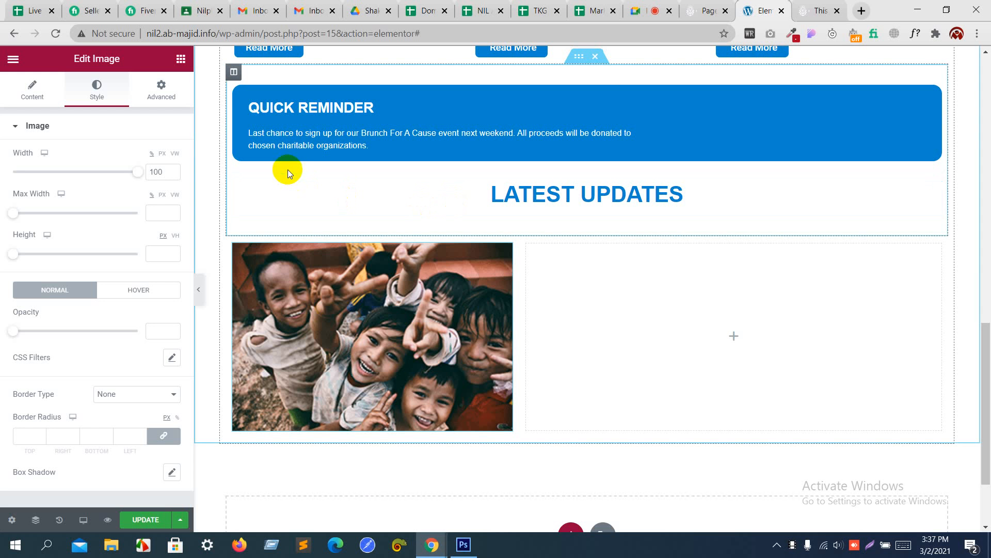
{"action": "left_click", "coordinate": [165, 89]}
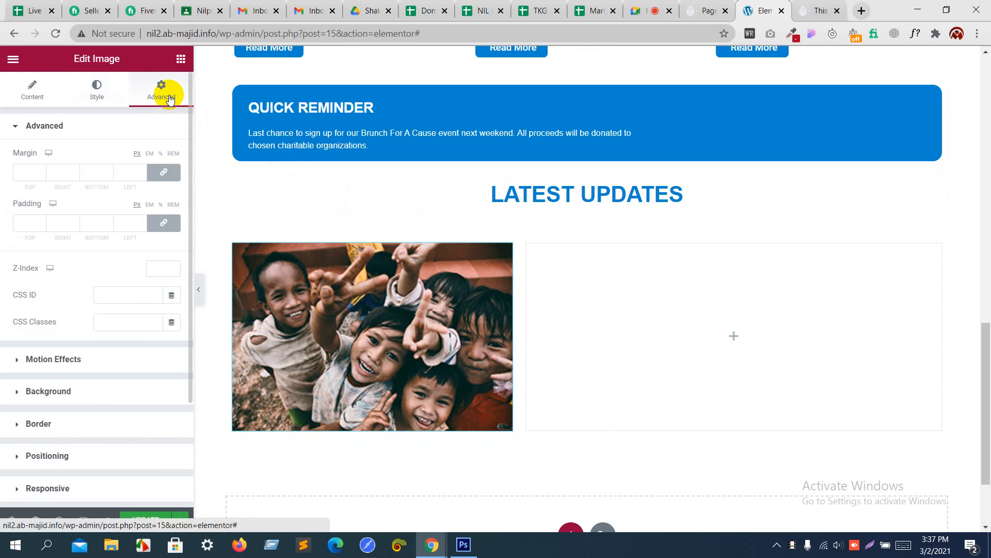
{"action": "left_click", "coordinate": [180, 60]}
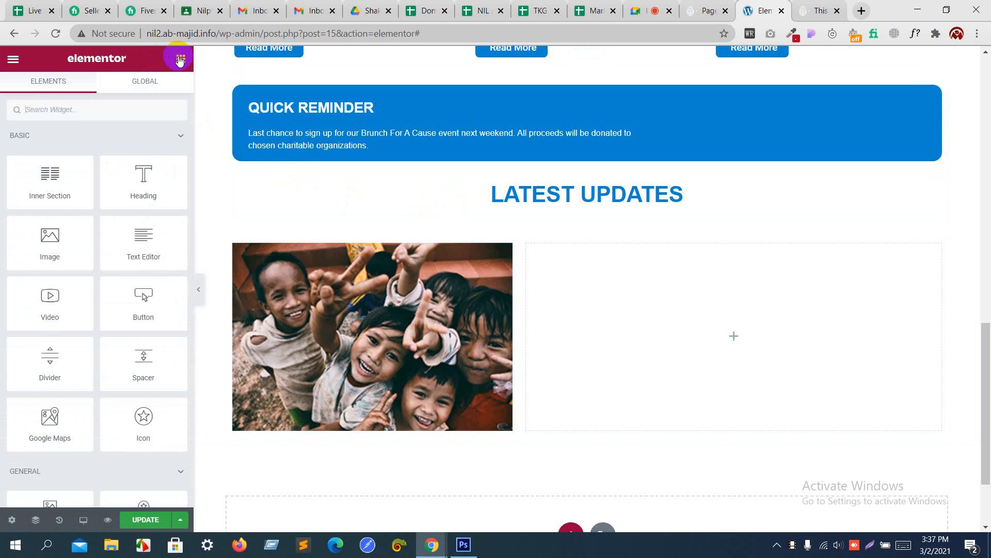
Step: Search 'image' and place an Image Box widget in the right column
{"action": "type", "text": "image"}
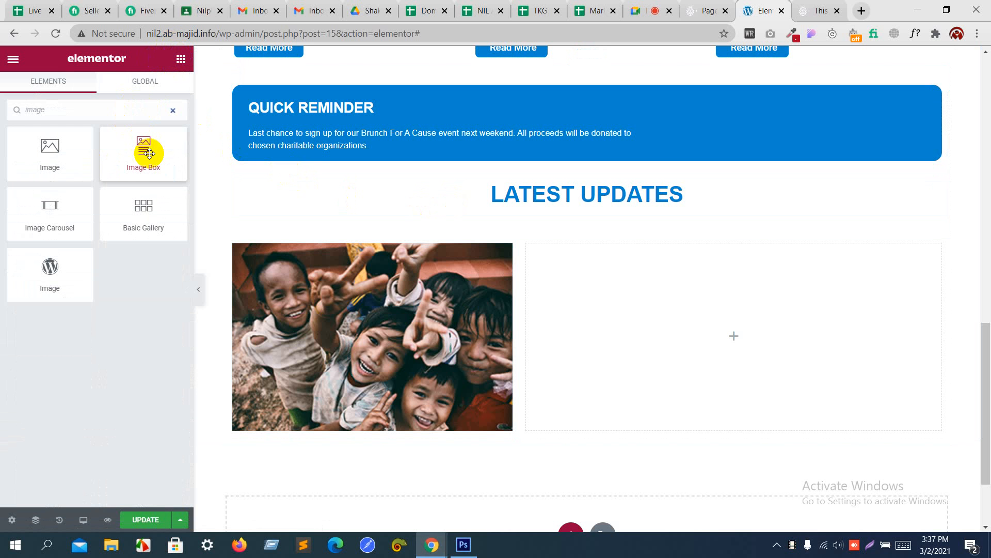
{"action": "left_click_drag", "start_coordinate": [143, 150], "coordinate": [627, 289]}
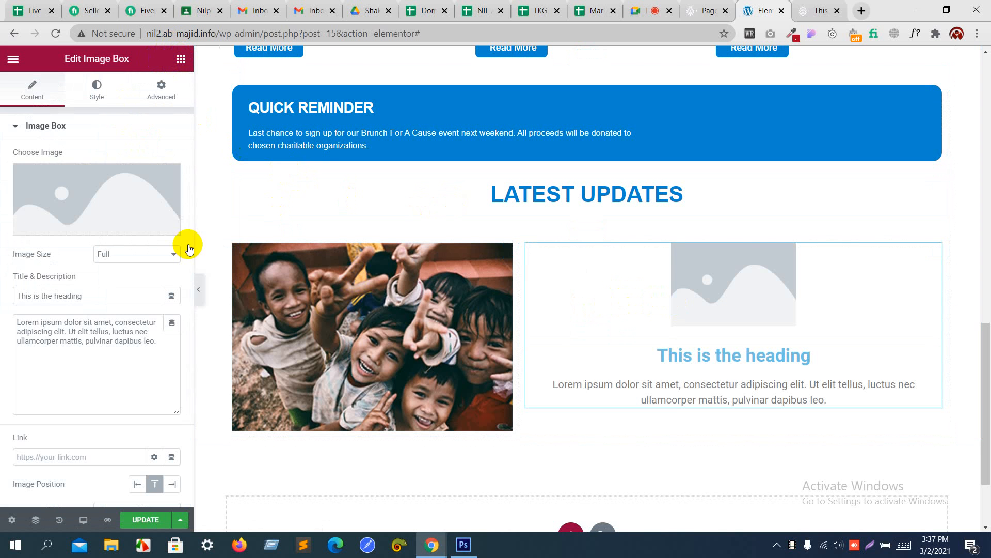
{"action": "left_click", "coordinate": [165, 176]}
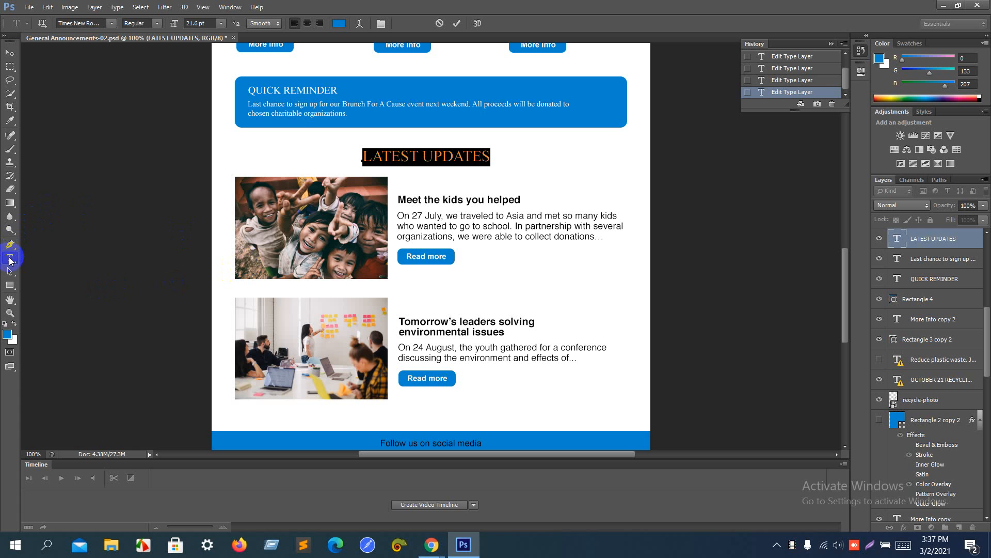
Step: Copy 'Meet the kids you helped' from the mockup and paste it as the image box title
{"action": "left_click", "coordinate": [10, 271]}
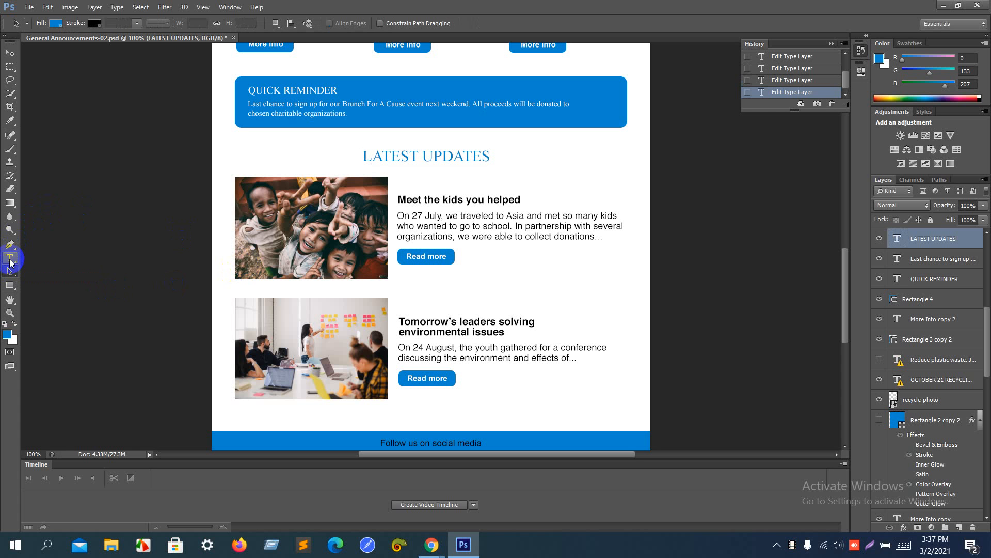
{"action": "left_click", "coordinate": [9, 261]}
{"action": "left_click", "coordinate": [416, 202]}
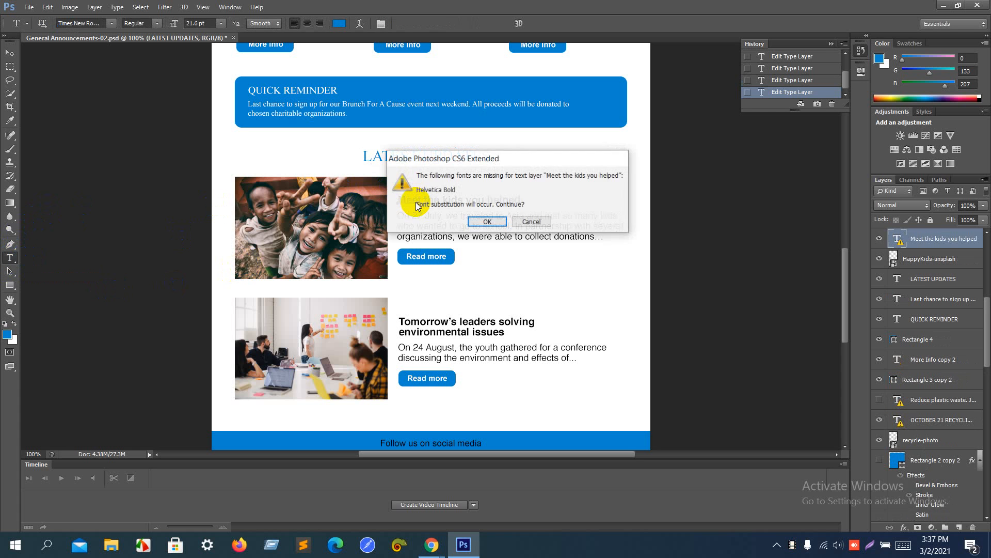
{"action": "key", "text": "Return"}
{"action": "key", "text": "ctrl+a"}
{"action": "key", "text": "ctrl+c"}
{"action": "key", "text": "alt+Tab"}
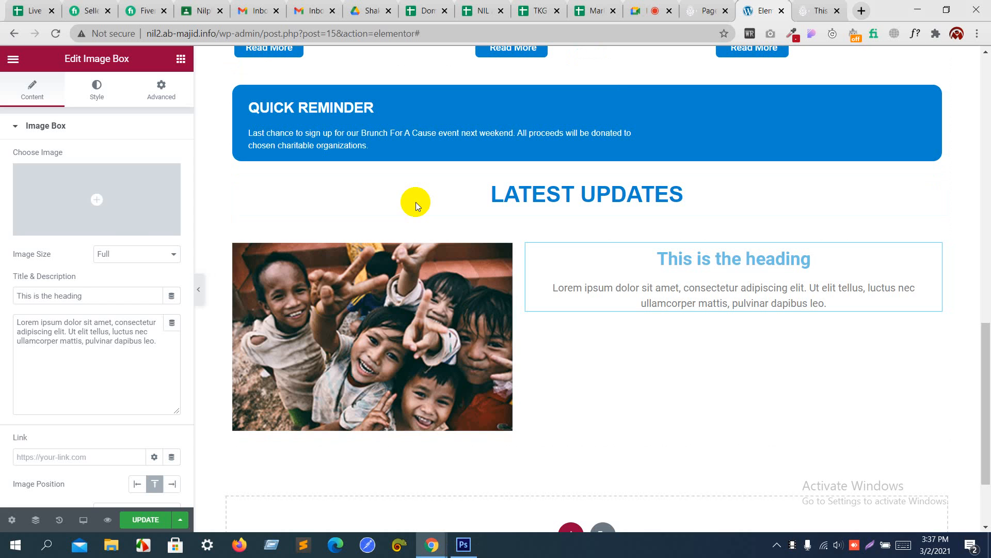
{"action": "triple_click", "coordinate": [134, 293]}
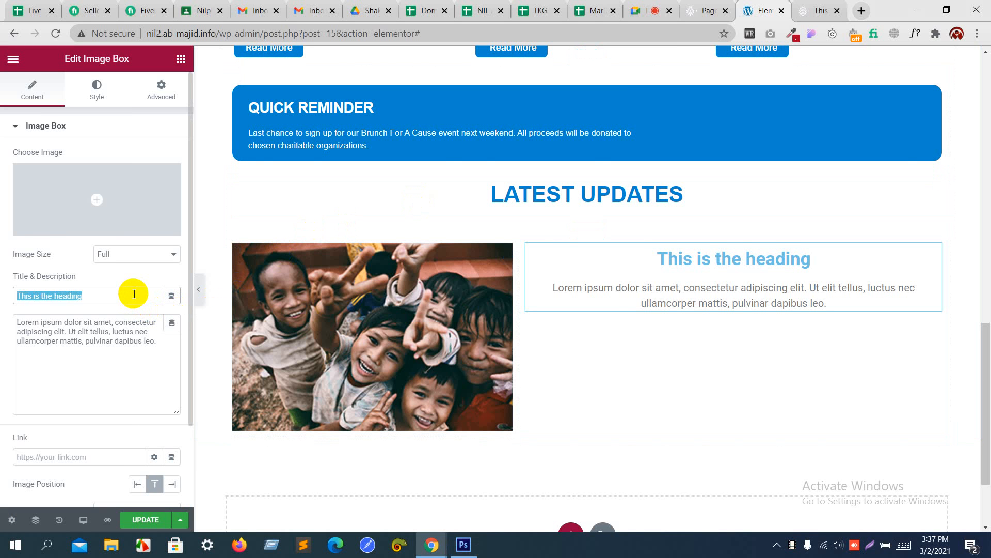
{"action": "key", "text": "ctrl+v"}
{"action": "key", "text": "alt+Tab"}
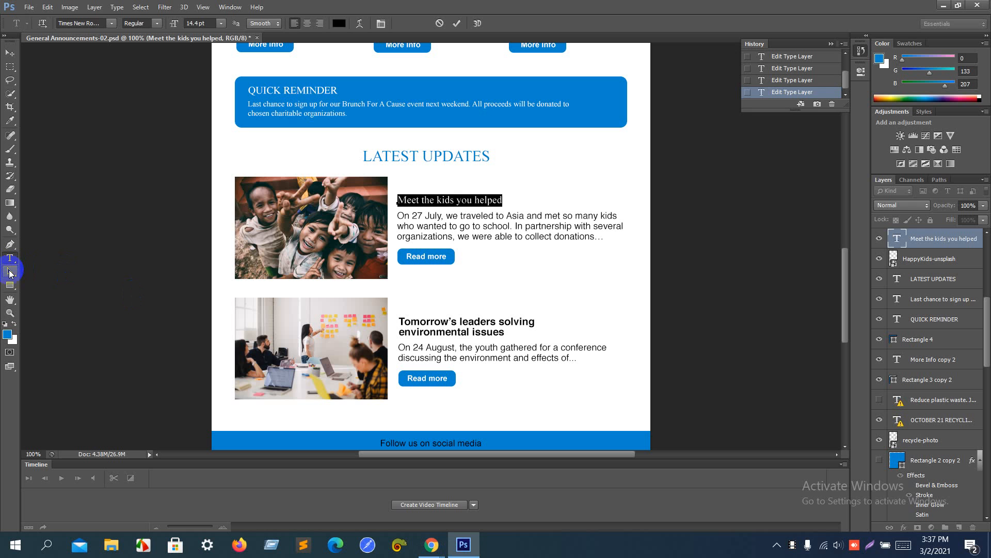
Step: Select the mockup's 27 July paragraph text with the Type tool in Photoshop
{"action": "left_click", "coordinate": [9, 273]}
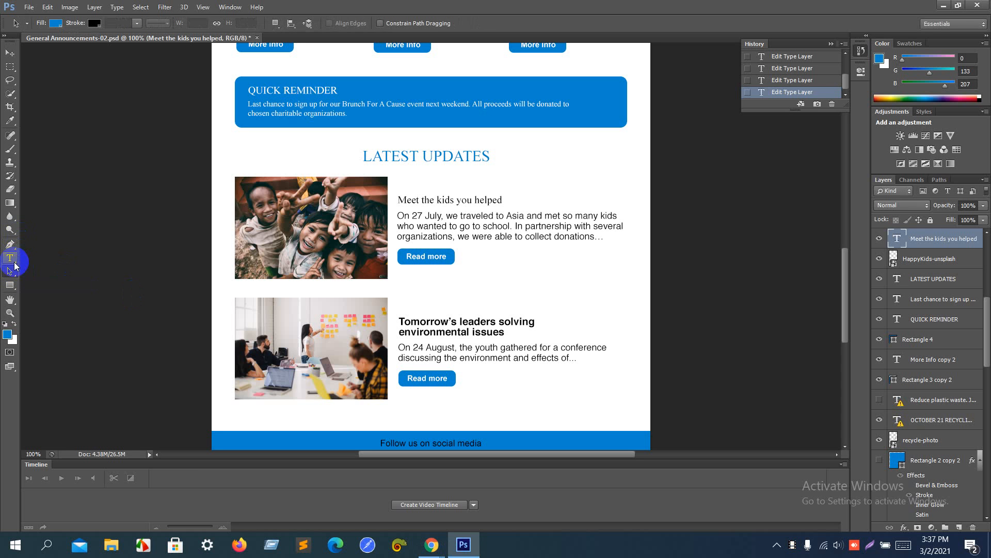
{"action": "left_click", "coordinate": [12, 260]}
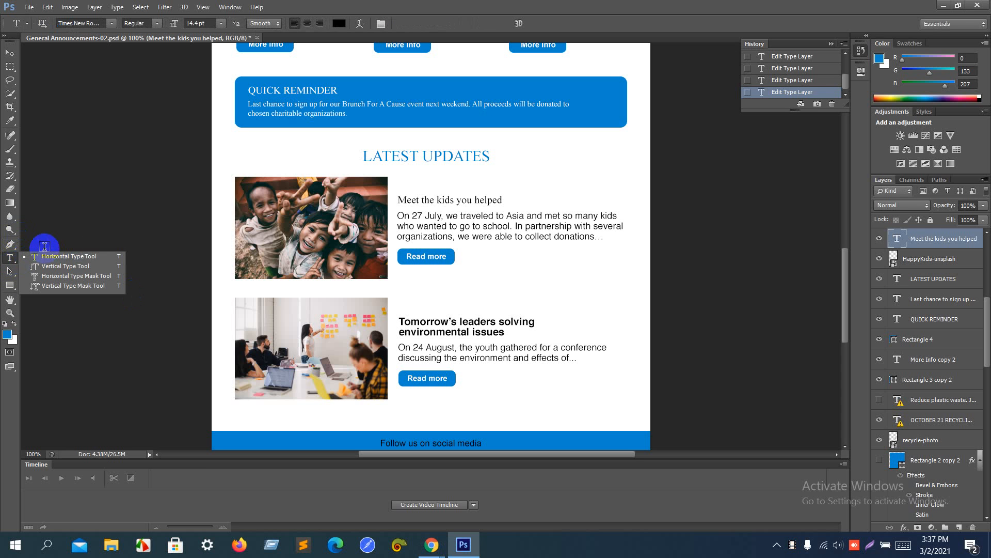
{"action": "left_click", "coordinate": [403, 214]}
{"action": "key", "text": "Return"}
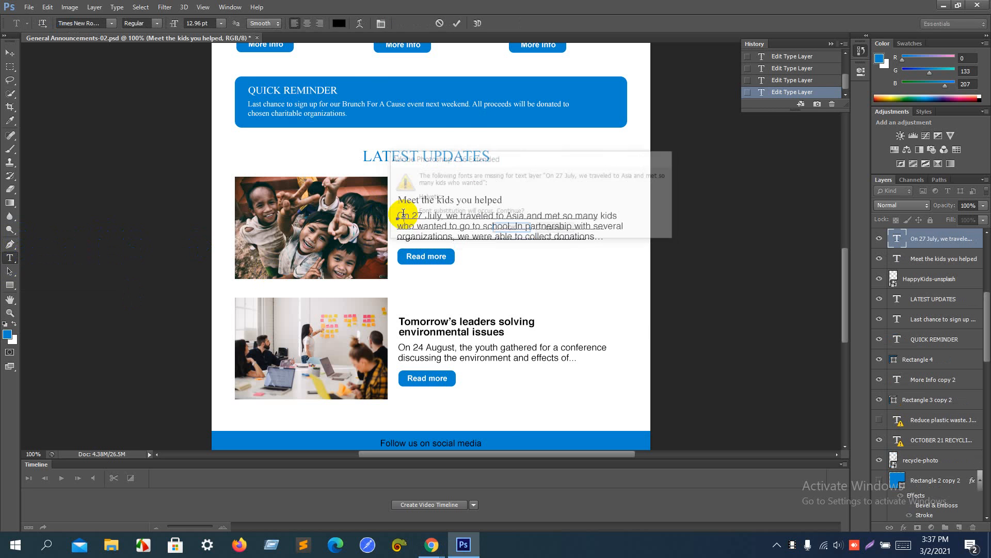
{"action": "key", "text": "ctrl+a"}
{"action": "key", "text": "alt+Tab"}
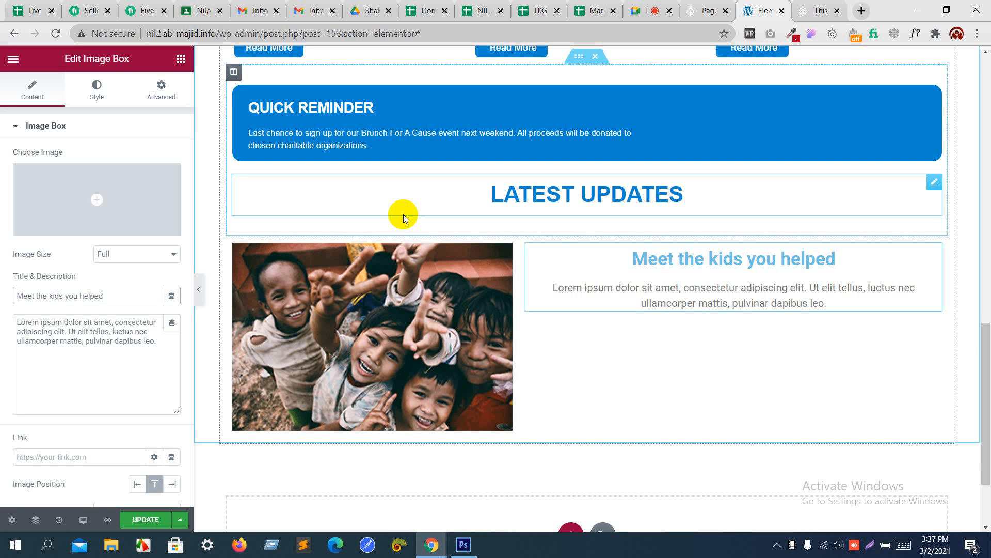
Step: Paste the copied text into the image box description and set Image Position to Left
{"action": "left_click", "coordinate": [404, 215]}
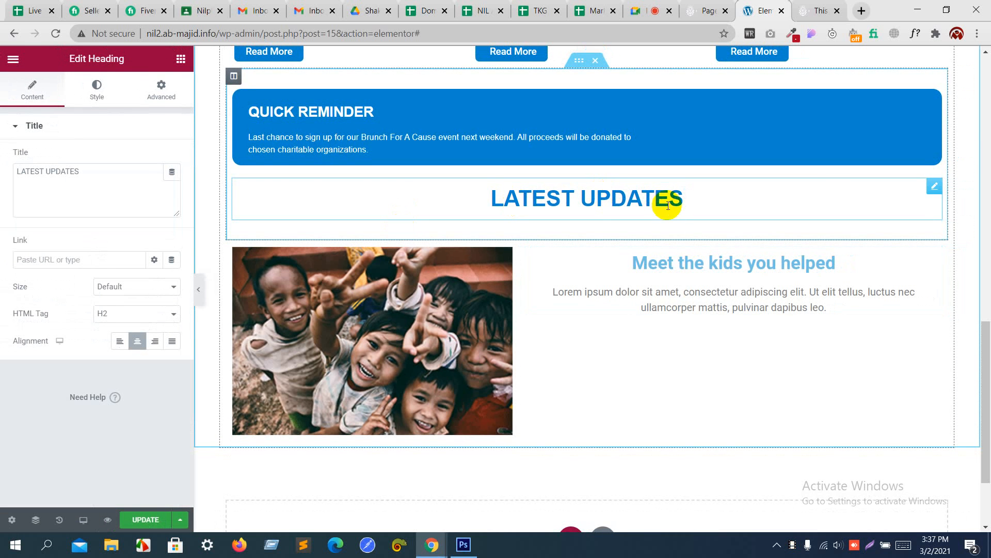
{"action": "left_click", "coordinate": [663, 261]}
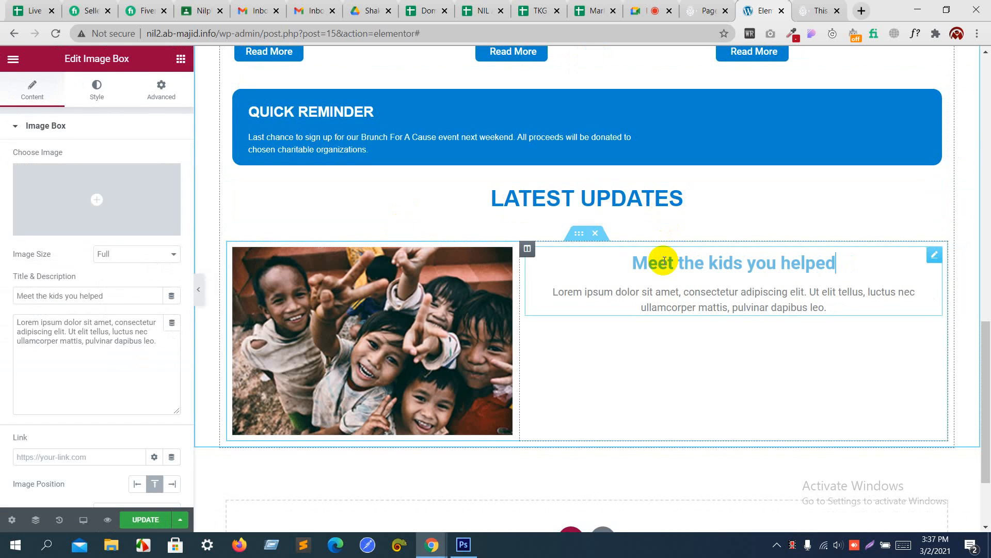
{"action": "left_click", "coordinate": [138, 332]}
{"action": "key", "text": "ctrl+a"}
{"action": "key", "text": "ctrl+v"}
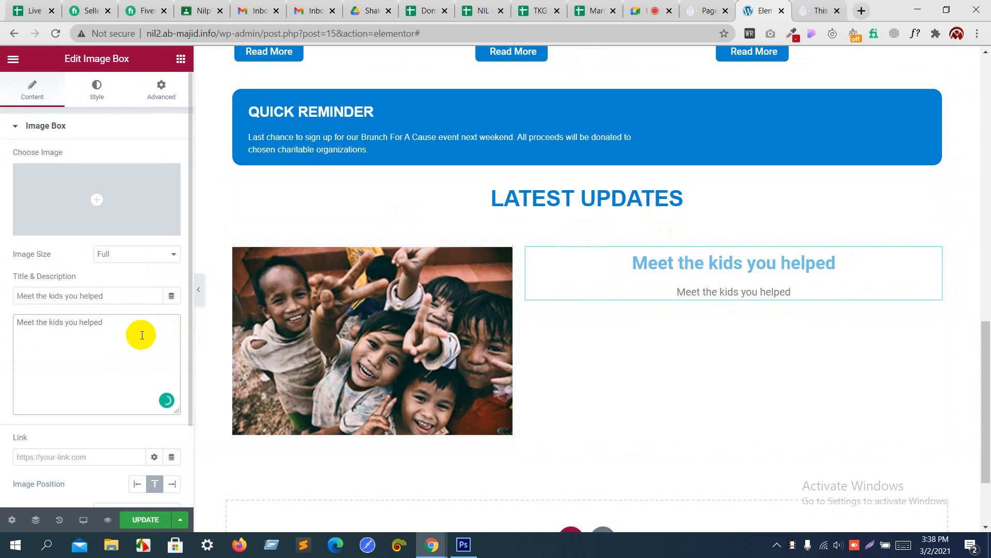
{"action": "left_click", "coordinate": [135, 483]}
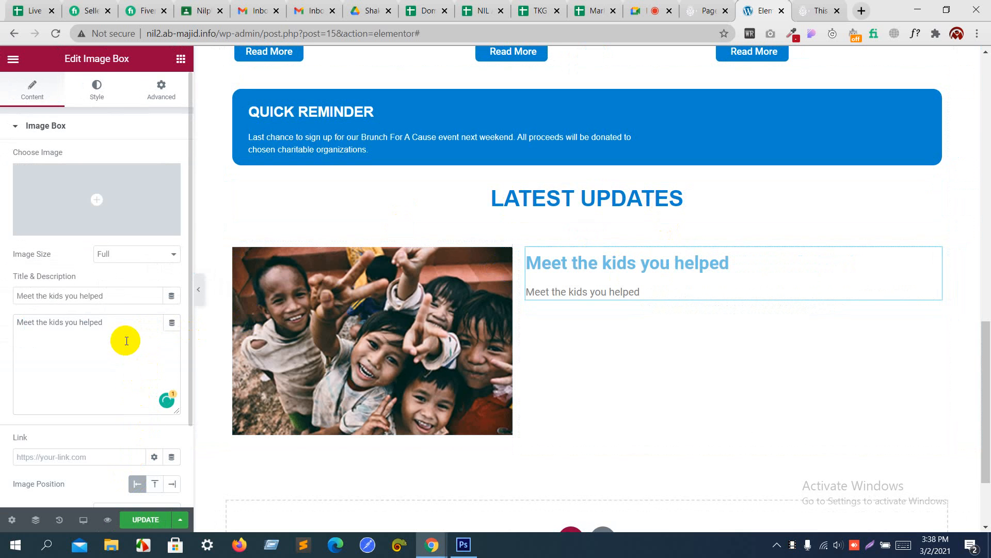
Step: Copy the mockup paragraph text and paste it over the image box description
{"action": "key", "text": "alt+Tab"}
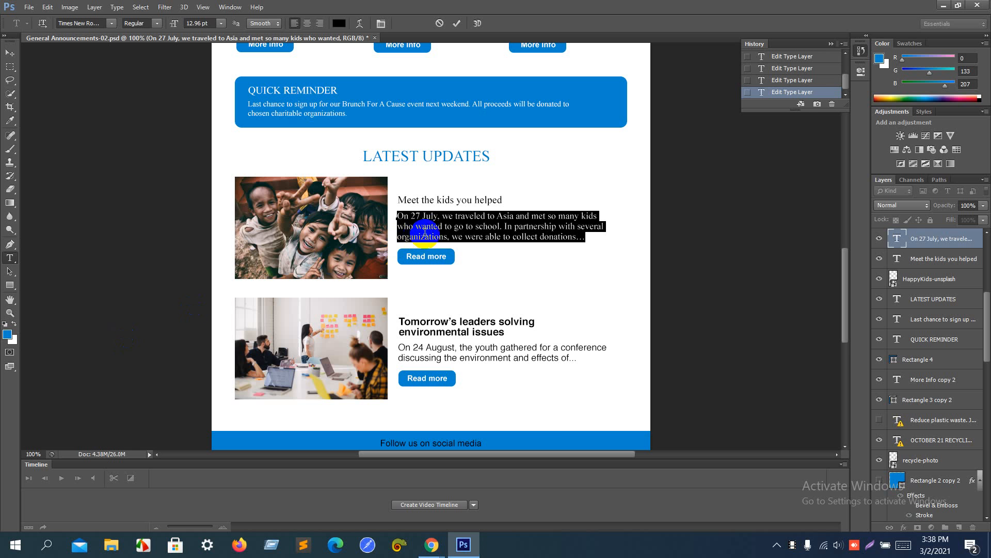
{"action": "right_click", "coordinate": [431, 231]}
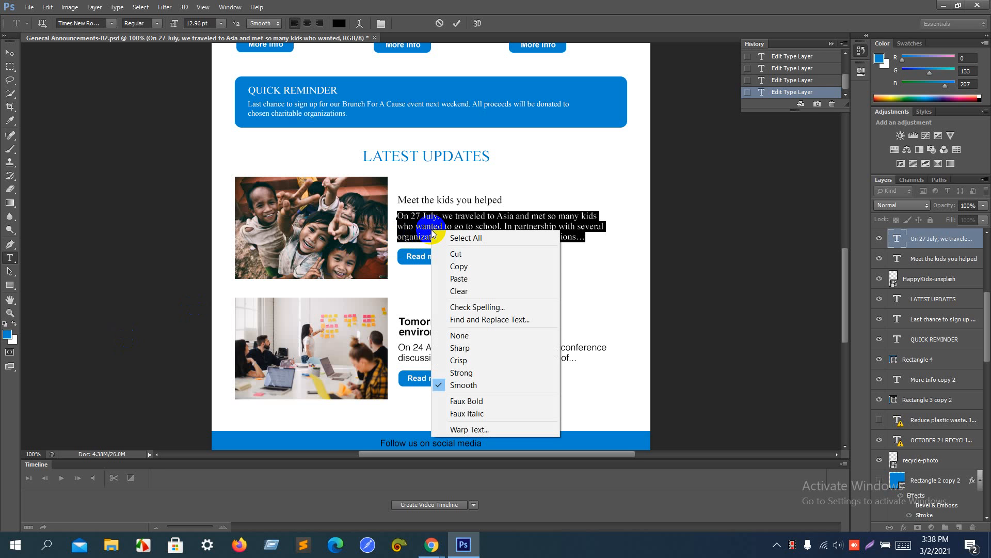
{"action": "left_click", "coordinate": [466, 266]}
{"action": "key", "text": "alt+Tab"}
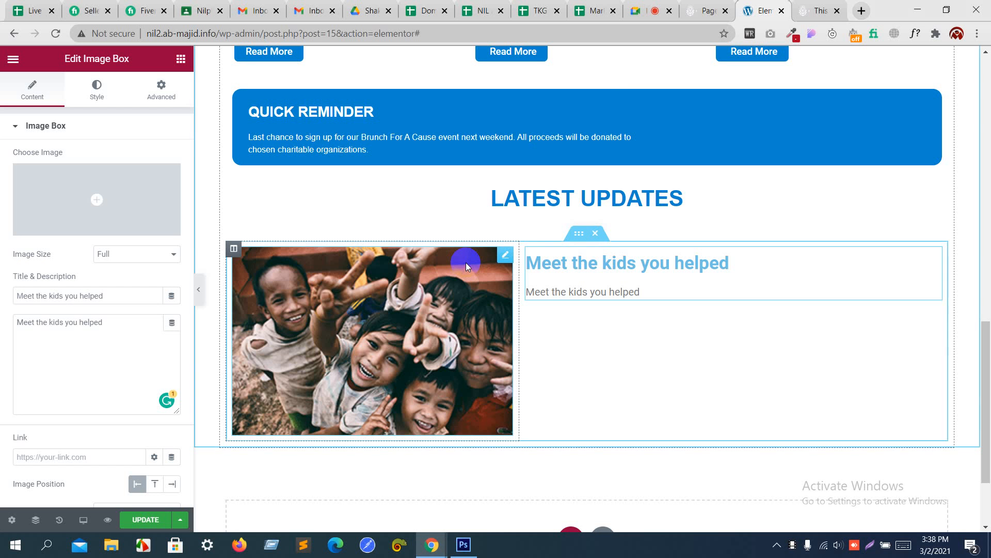
{"action": "left_click", "coordinate": [152, 334]}
{"action": "key", "text": "ctrl+a"}
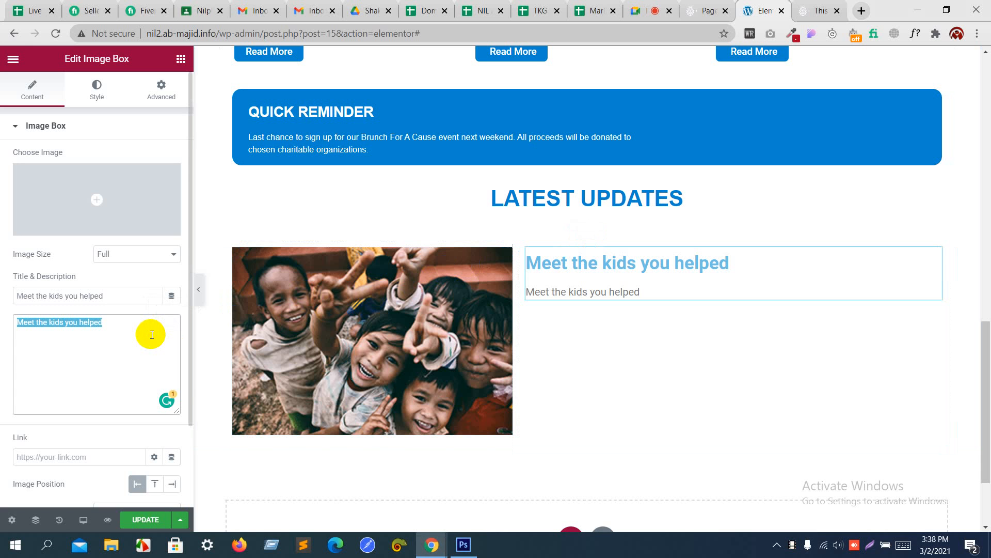
{"action": "key", "text": "ctrl+v"}
Step: Recopy the mockup paragraph and paste it six more times at the description's end
{"action": "key", "text": "alt+Tab"}
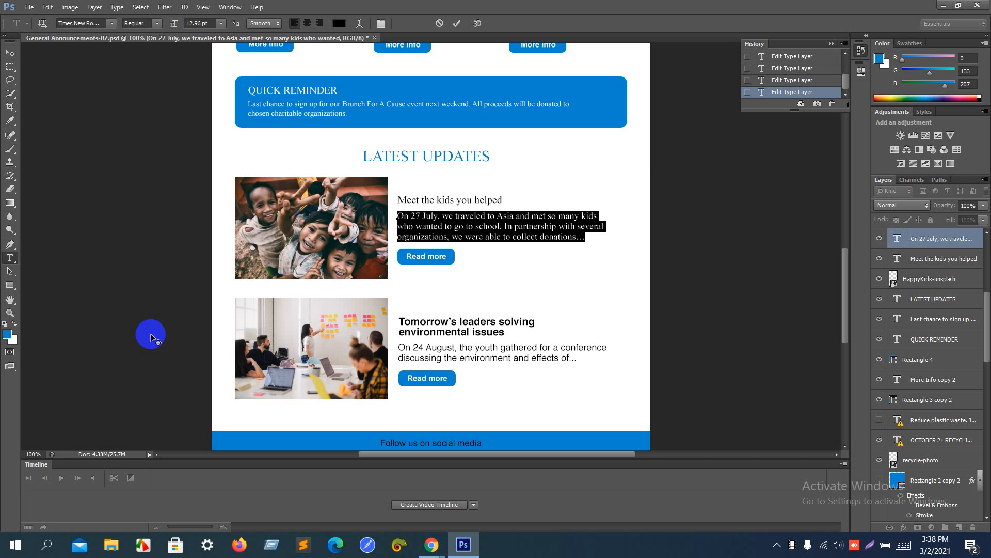
{"action": "left_click", "coordinate": [425, 225]}
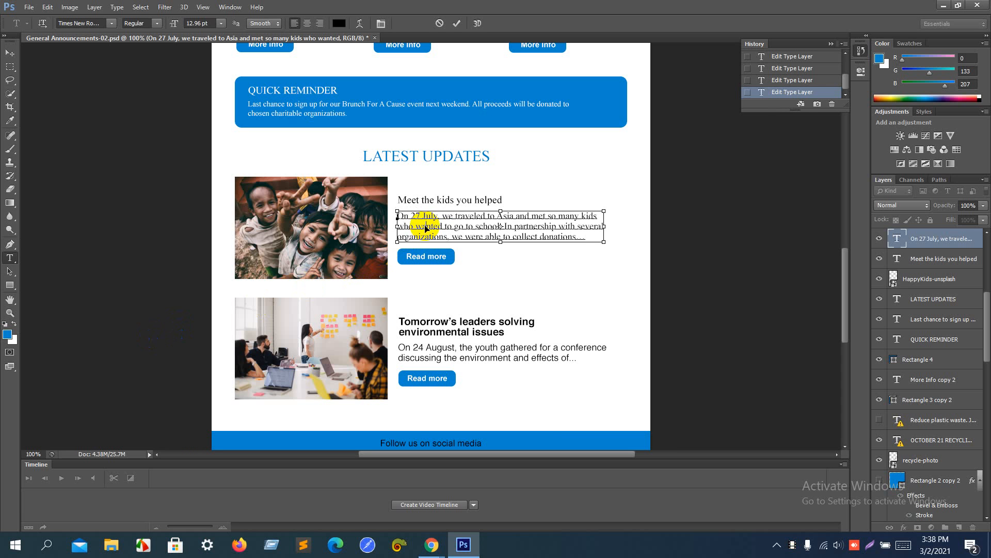
{"action": "key", "text": "ctrl+a"}
{"action": "right_click", "coordinate": [426, 228]}
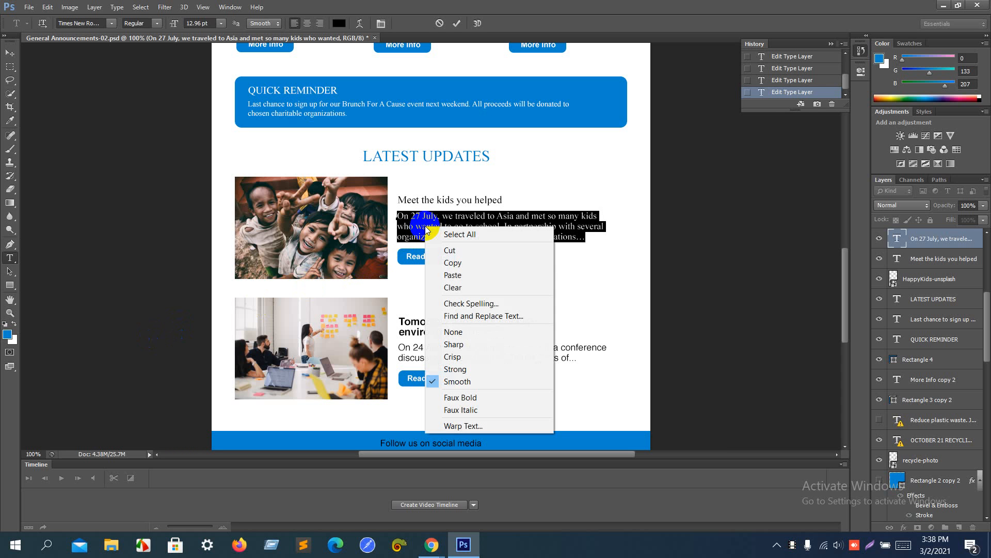
{"action": "left_click", "coordinate": [447, 259]}
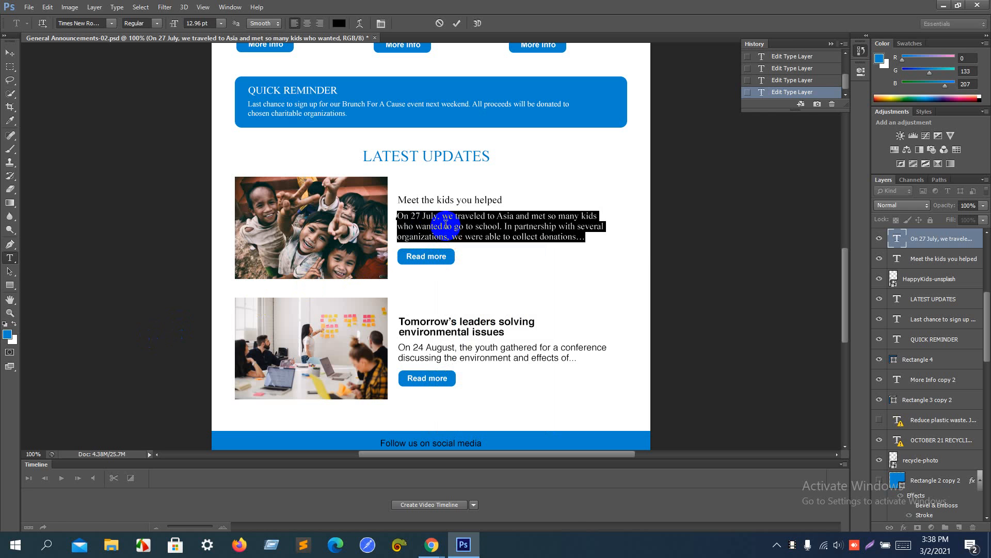
{"action": "key", "text": "alt+Tab"}
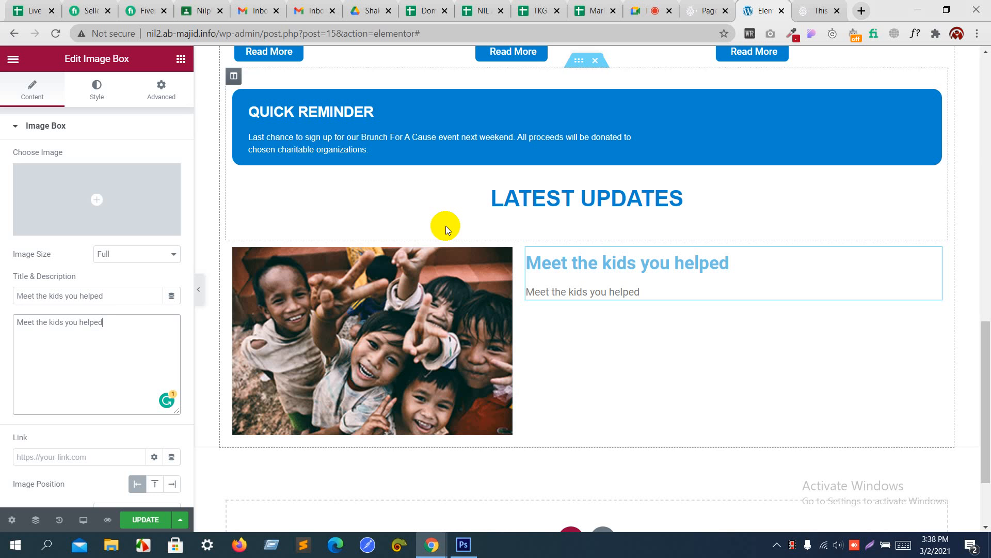
{"action": "left_click", "coordinate": [104, 322]}
{"action": "key", "text": "ctrl+v"}
{"action": "key", "text": "ctrl+v"}
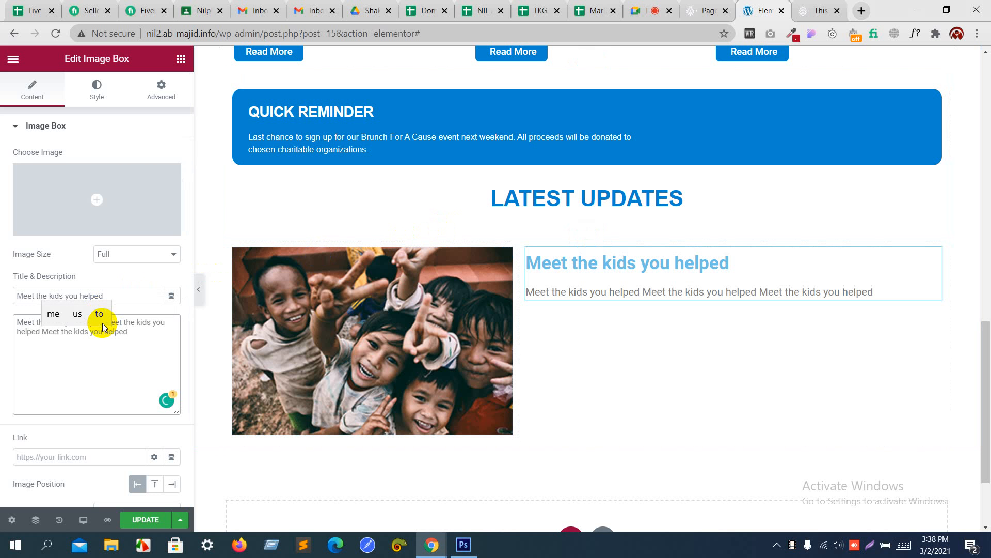
{"action": "key", "text": "ctrl+v"}
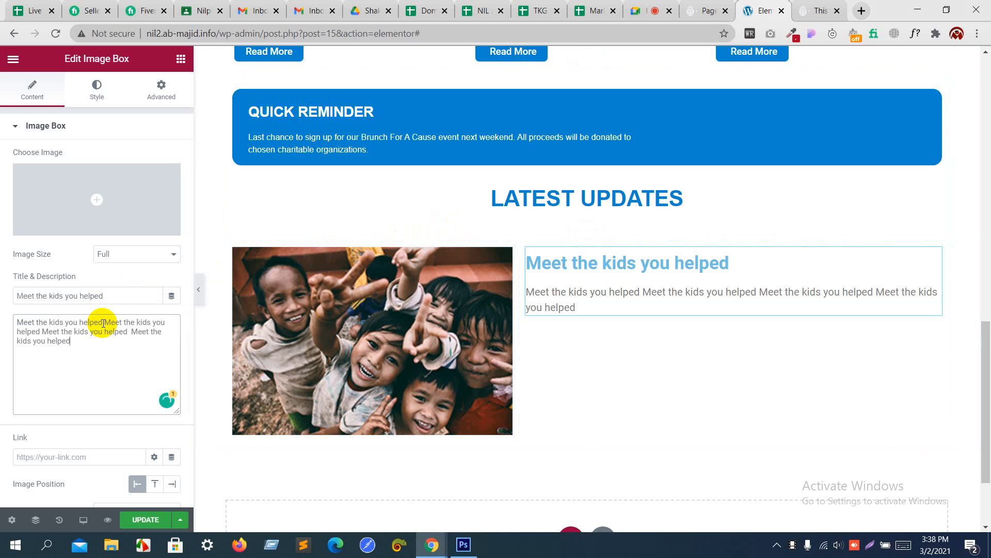
{"action": "key", "text": "ctrl+v"}
{"action": "key", "text": "ctrl+v"}
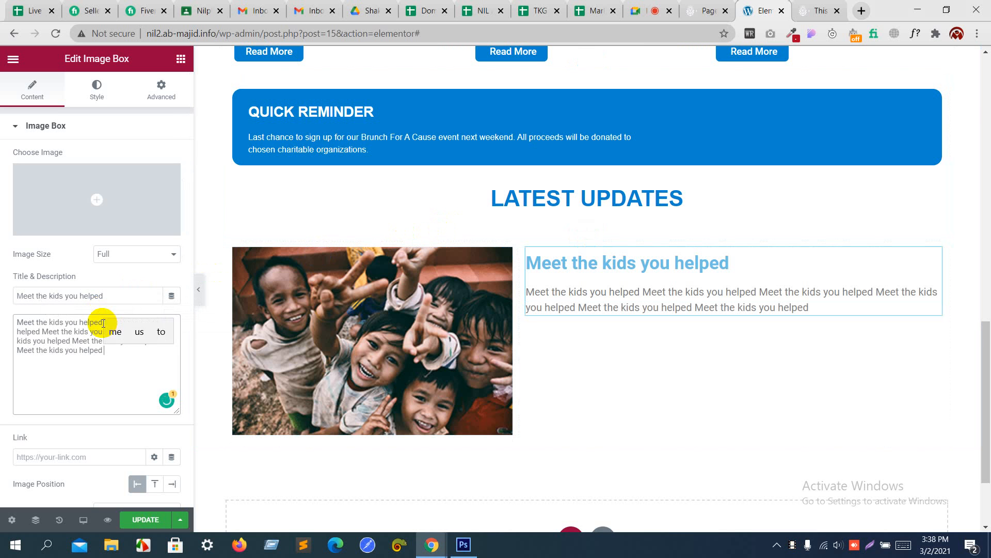
{"action": "key", "text": "ctrl+v"}
{"action": "key", "text": "ctrl+v"}
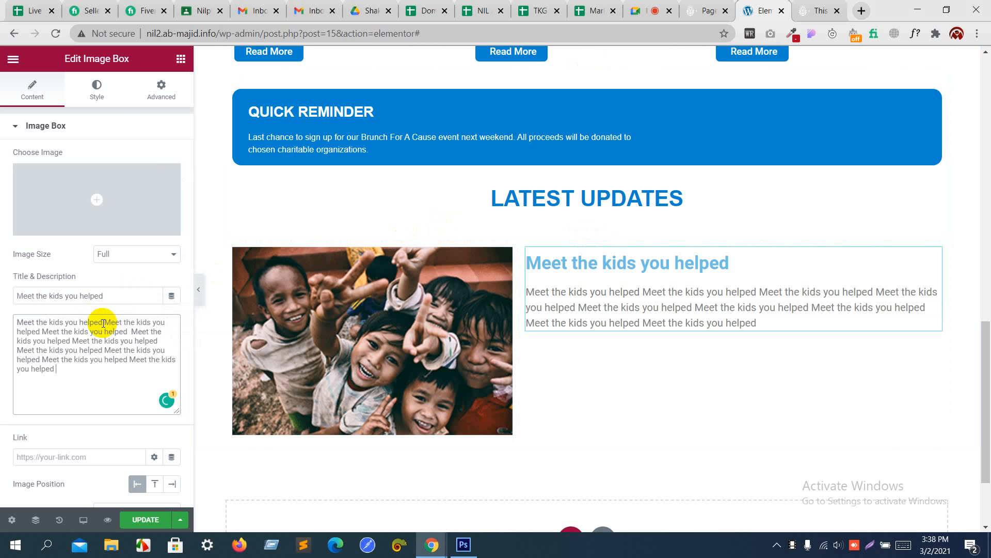
{"action": "key", "text": "ctrl+v"}
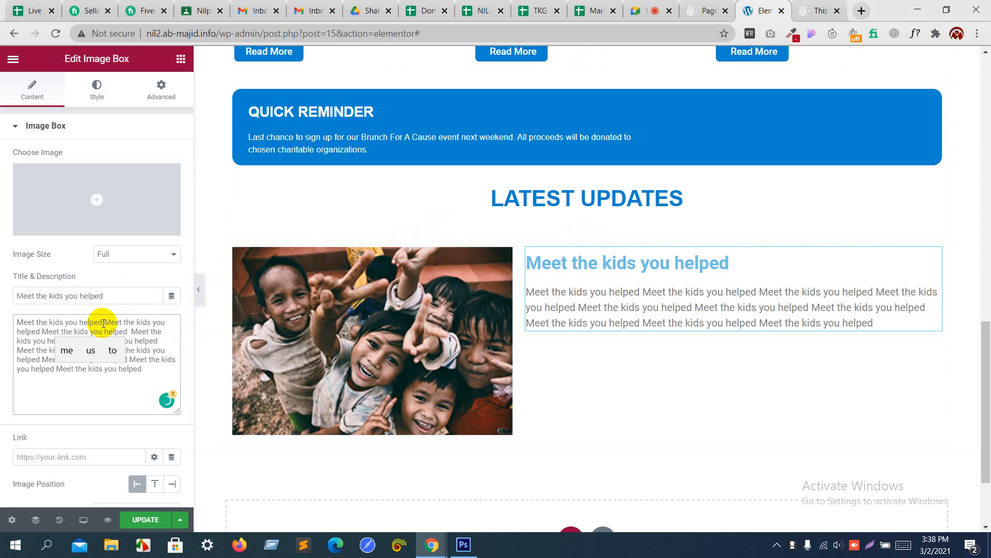
{"action": "key", "text": "ctrl+v"}
{"action": "key", "text": "ctrl+v"}
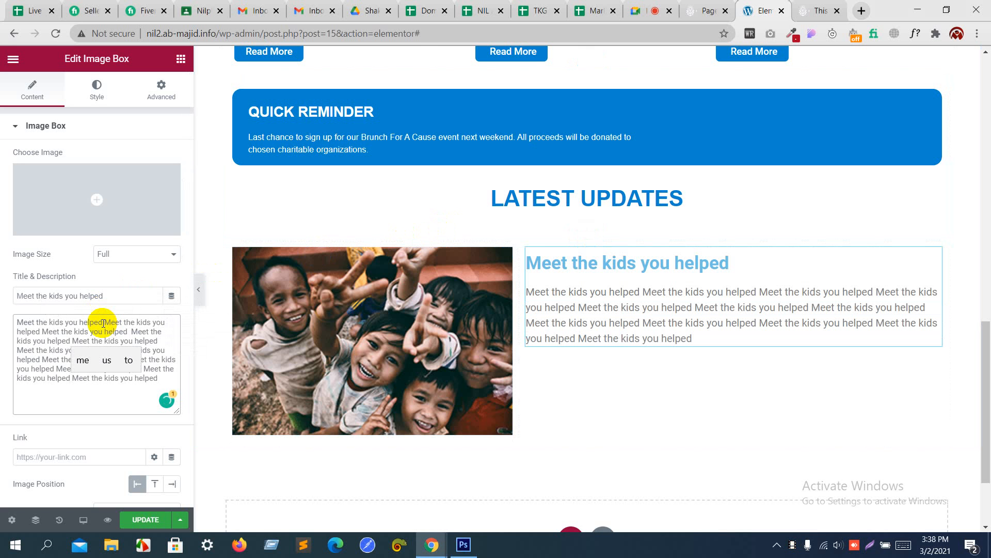
Step: Finish the mockup paragraph edit in Photoshop and return to the page builder
{"action": "key", "text": "alt+Tab"}
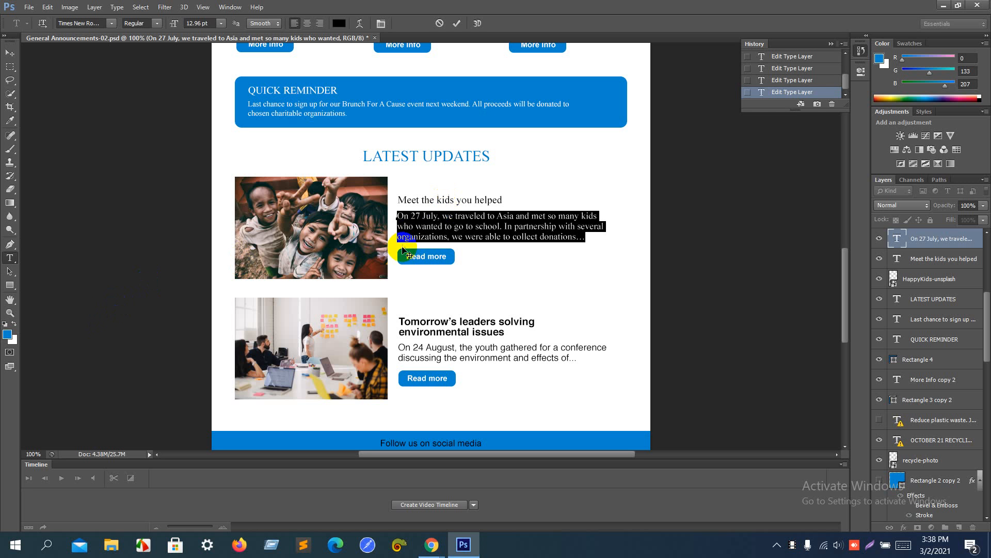
{"action": "left_click", "coordinate": [9, 270]}
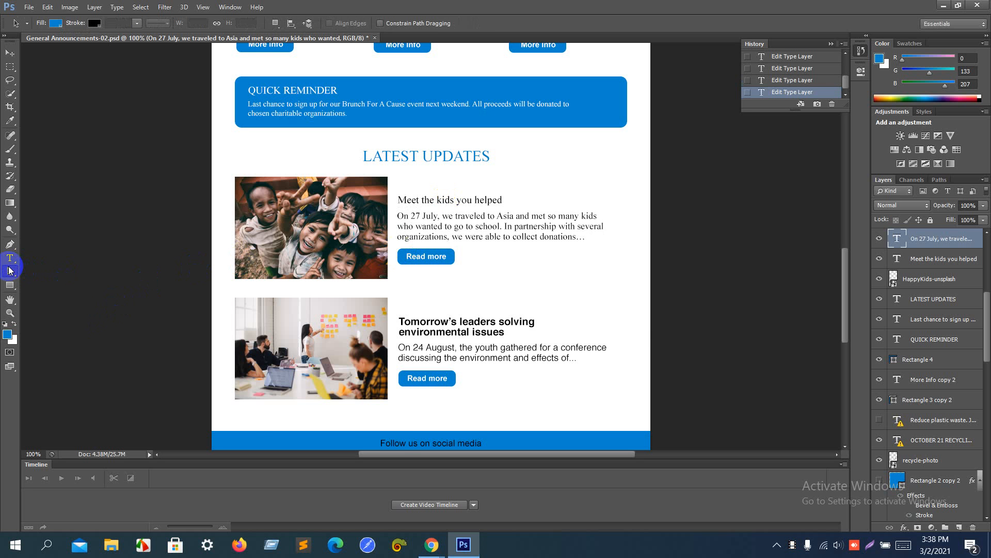
{"action": "key", "text": "alt+Tab"}
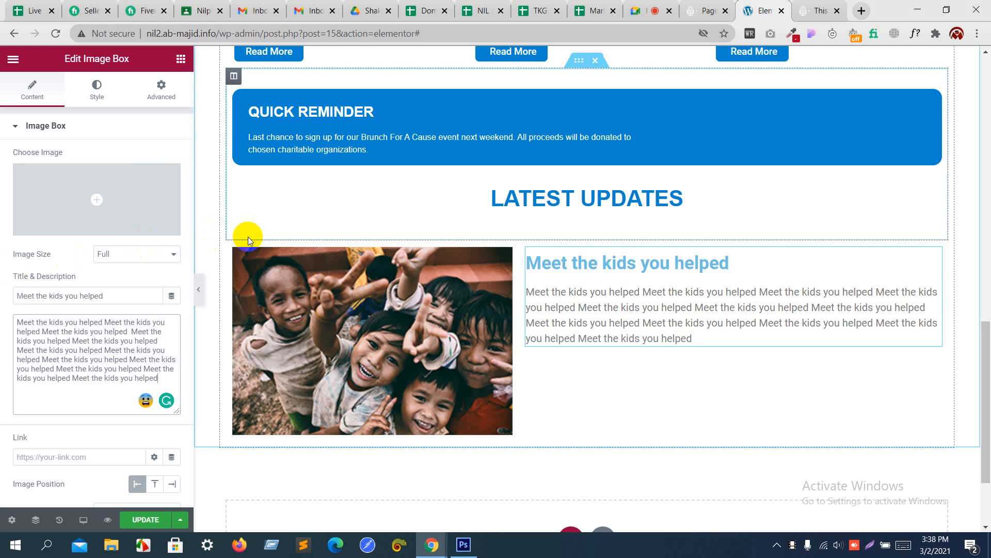
{"action": "key", "text": "alt+Tab"}
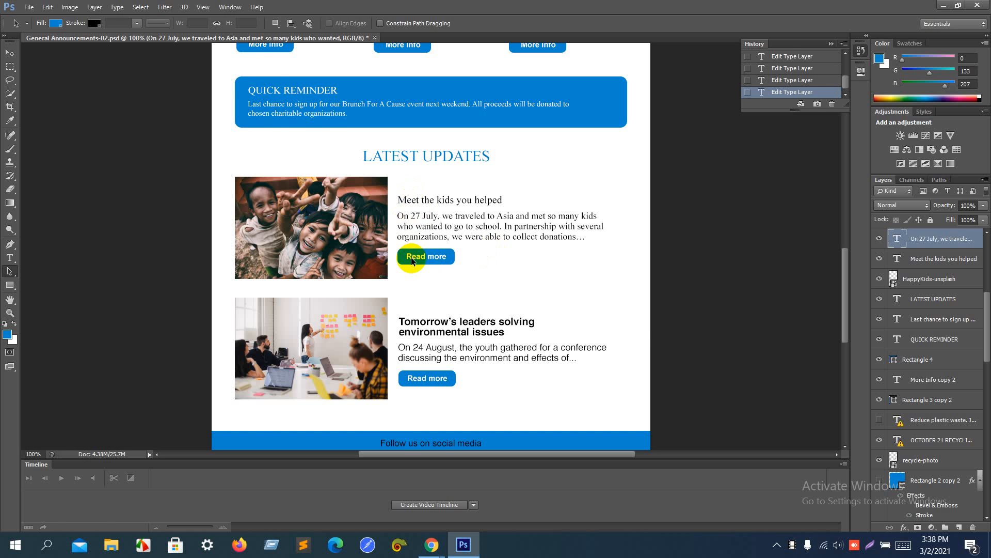
{"action": "key", "text": "alt+Tab"}
Step: Copy the charity row's Read More button and paste it into the kids text column
{"action": "scroll", "coordinate": [401, 153], "scroll_direction": "up", "scroll_amount": 1}
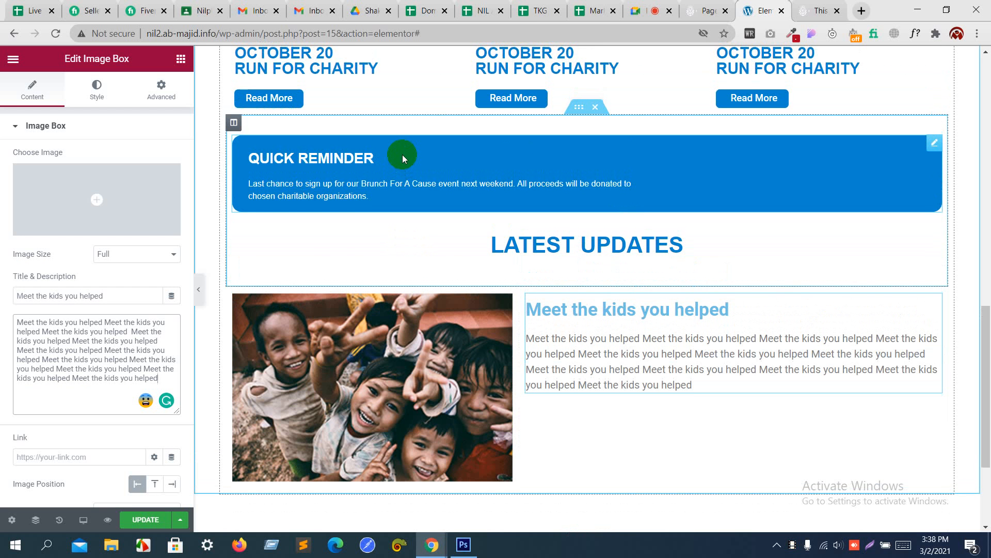
{"action": "right_click", "coordinate": [303, 100]}
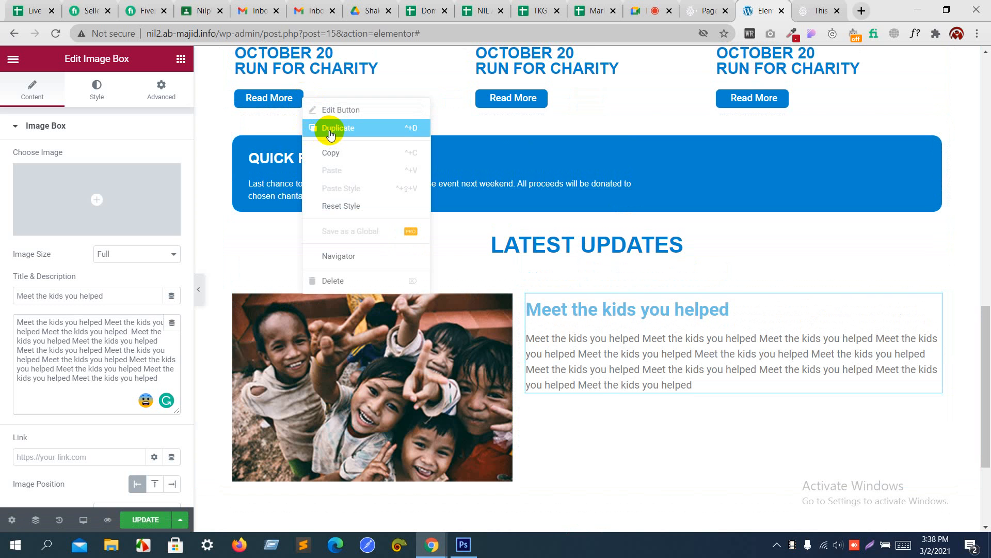
{"action": "left_click", "coordinate": [333, 149]}
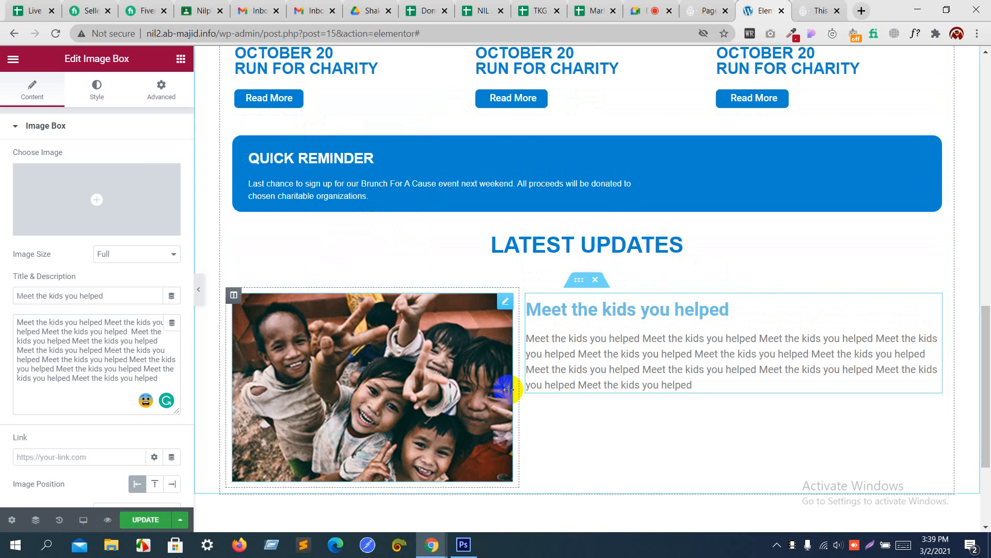
{"action": "right_click", "coordinate": [552, 413]}
{"action": "left_click", "coordinate": [580, 435]}
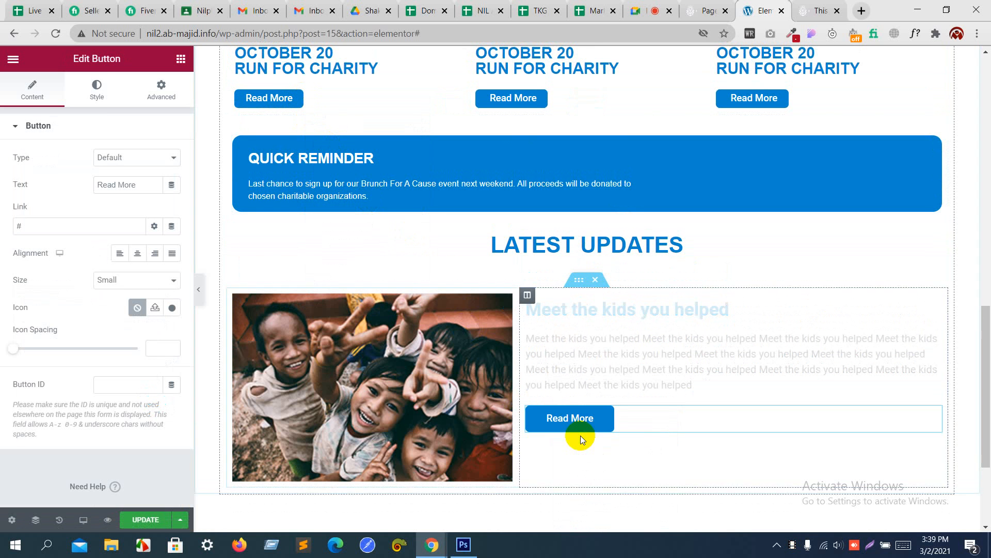
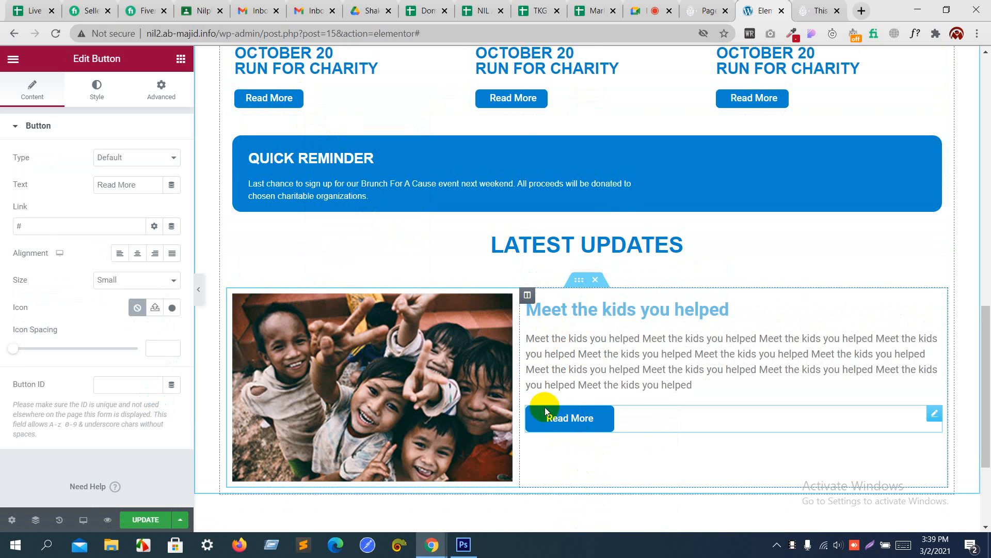
Step: Set the kids text column's vertical alignment to Middle, then check it against the Photoshop mockup
{"action": "left_click", "coordinate": [528, 295]}
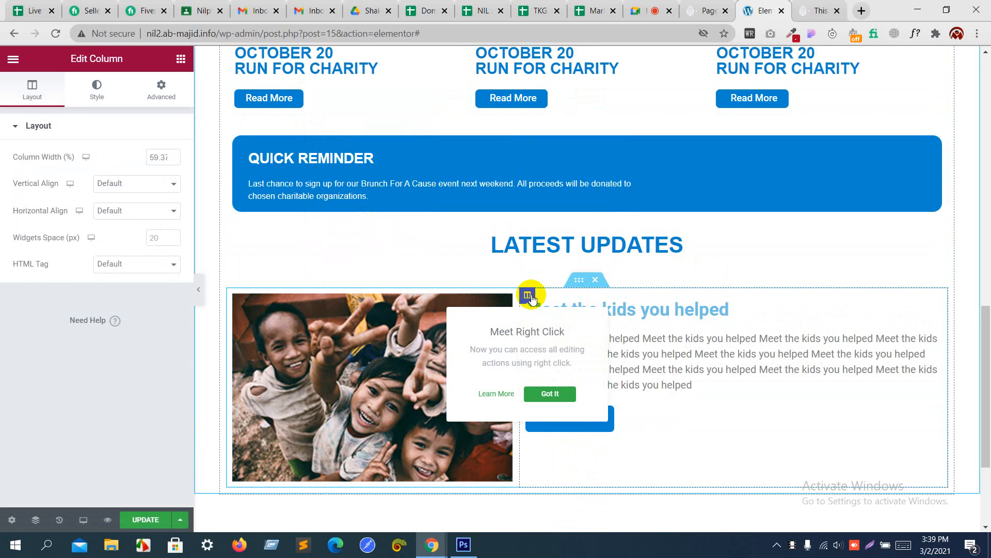
{"action": "left_click", "coordinate": [105, 183]}
{"action": "left_click", "coordinate": [117, 217]}
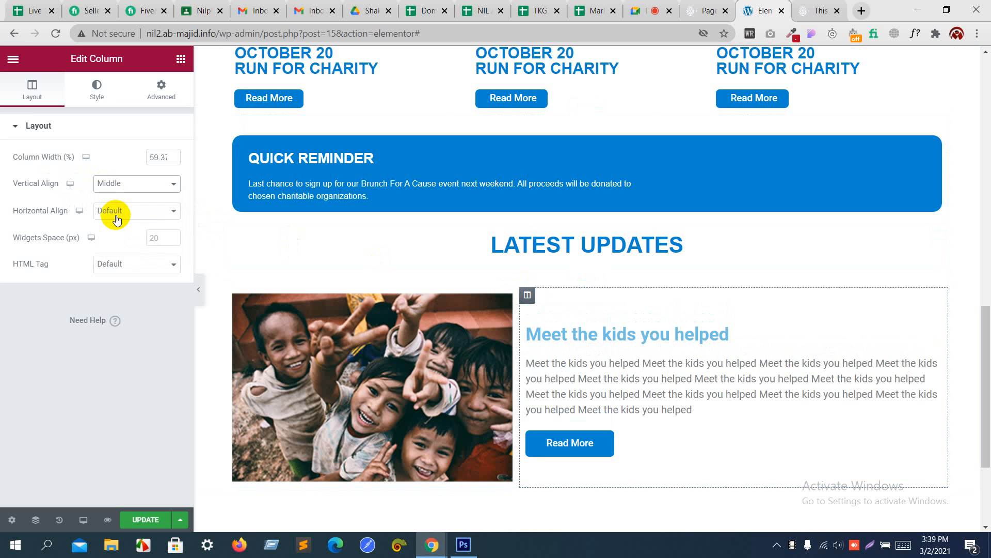
{"action": "key", "text": "alt+Tab"}
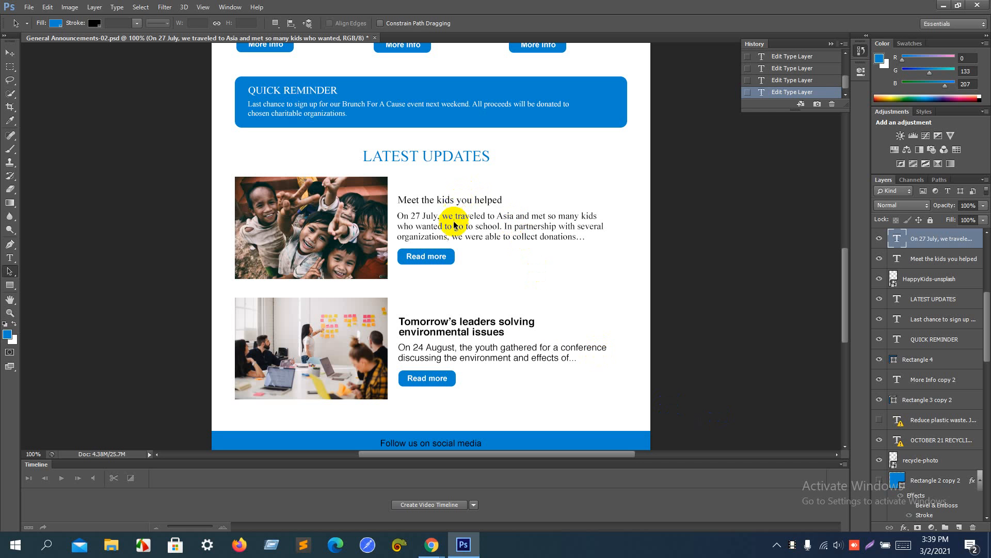
Step: Make the 'Meet the kids you helped' image box title near-black gray
{"action": "key", "text": "alt+Tab"}
{"action": "left_click", "coordinate": [552, 327]}
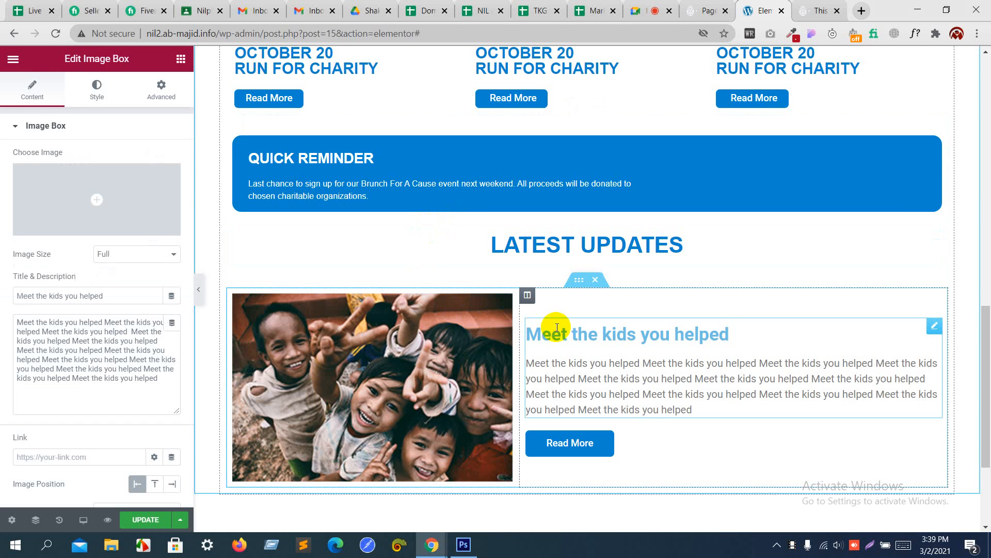
{"action": "left_click", "coordinate": [95, 88]}
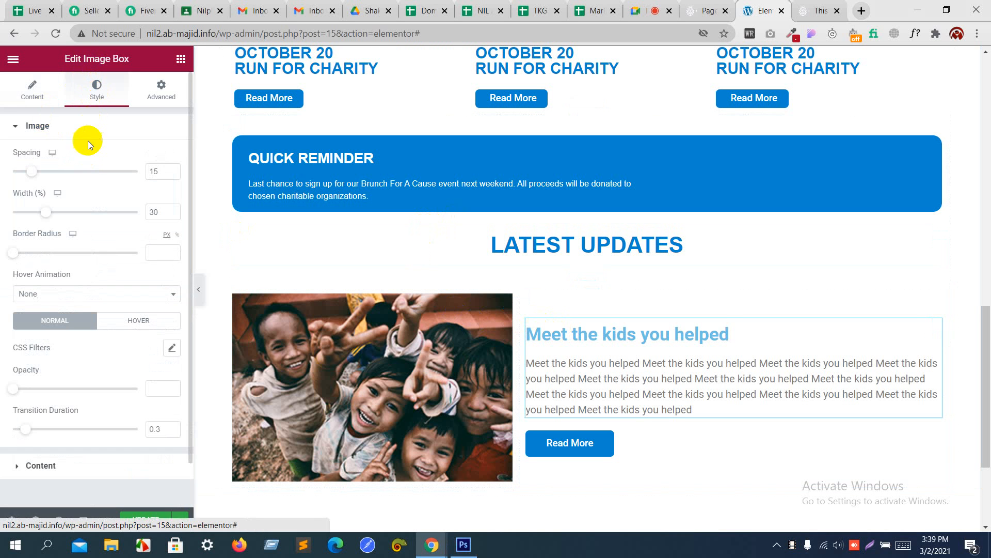
{"action": "left_click", "coordinate": [74, 129]}
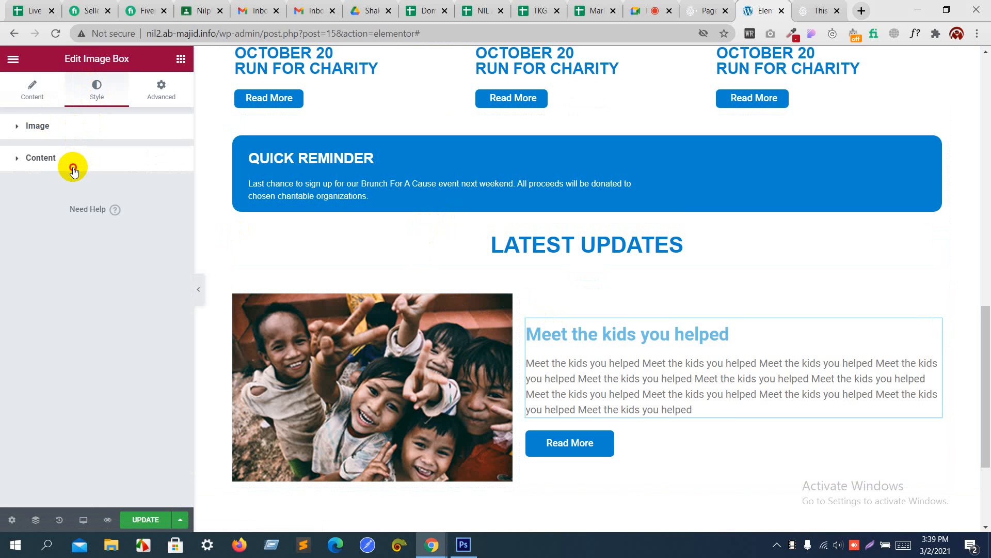
{"action": "left_click", "coordinate": [73, 169]}
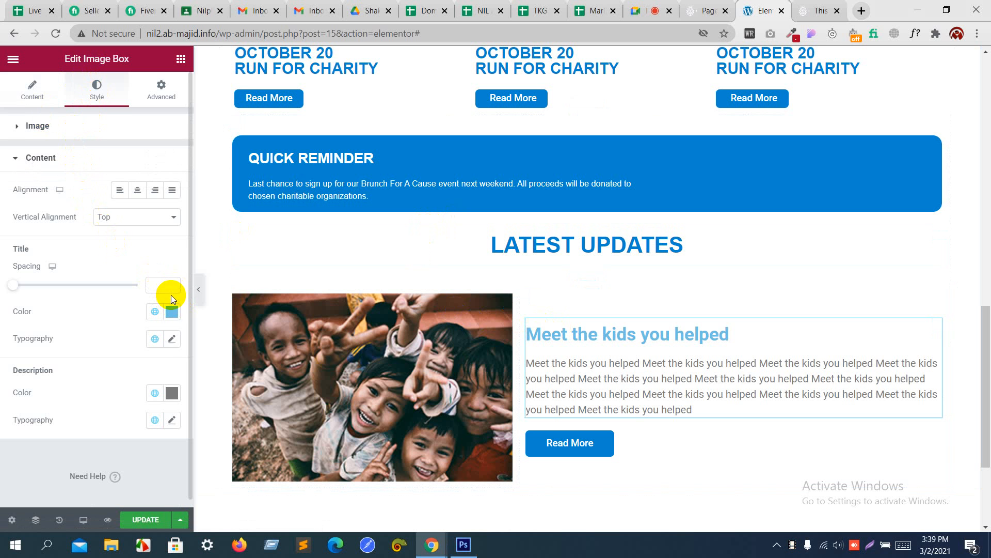
{"action": "left_click", "coordinate": [172, 312]}
{"action": "left_click_drag", "start_coordinate": [73, 372], "coordinate": [8, 437]}
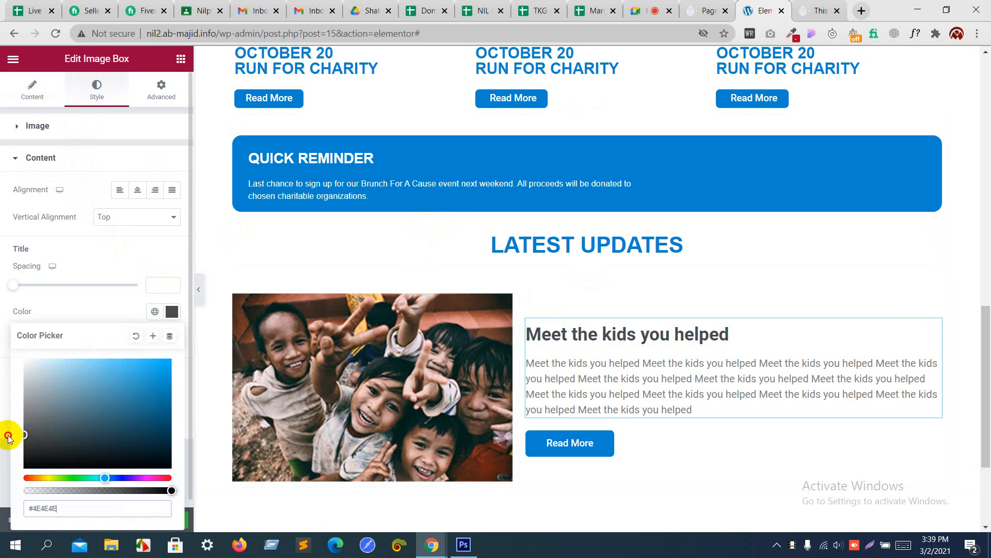
{"action": "left_click", "coordinate": [103, 316]}
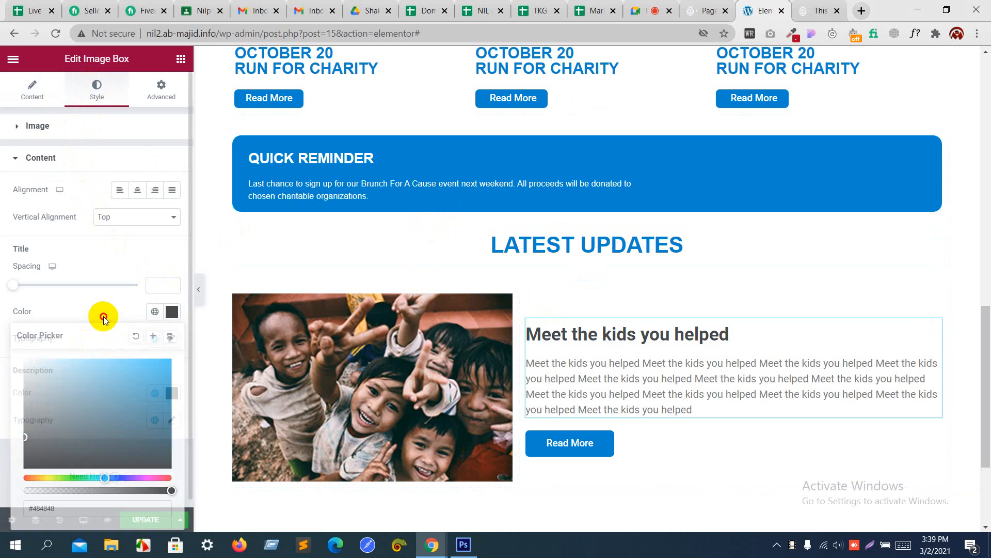
Step: Set the image box title to Helvetica, weight 500, size 20 px
{"action": "left_click", "coordinate": [174, 343]}
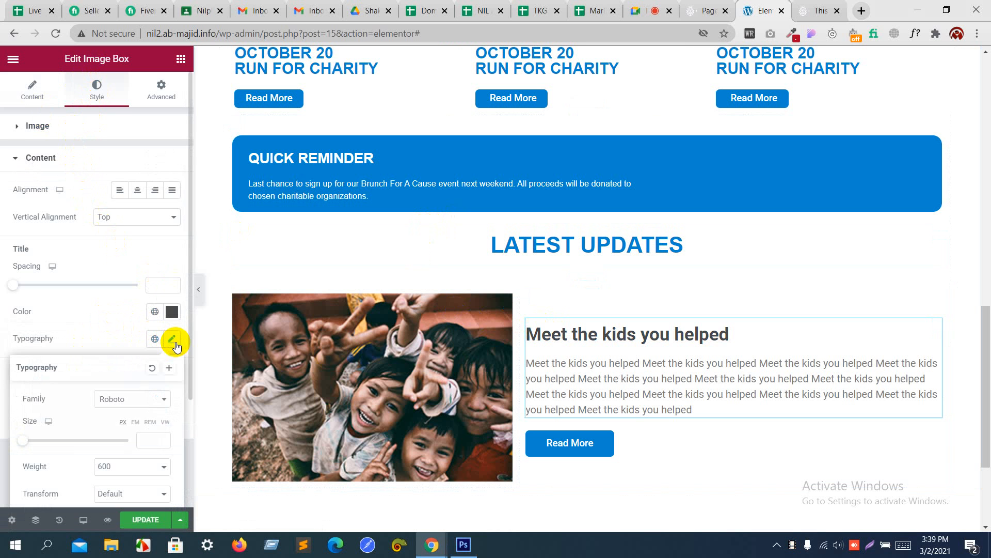
{"action": "left_click", "coordinate": [135, 410]}
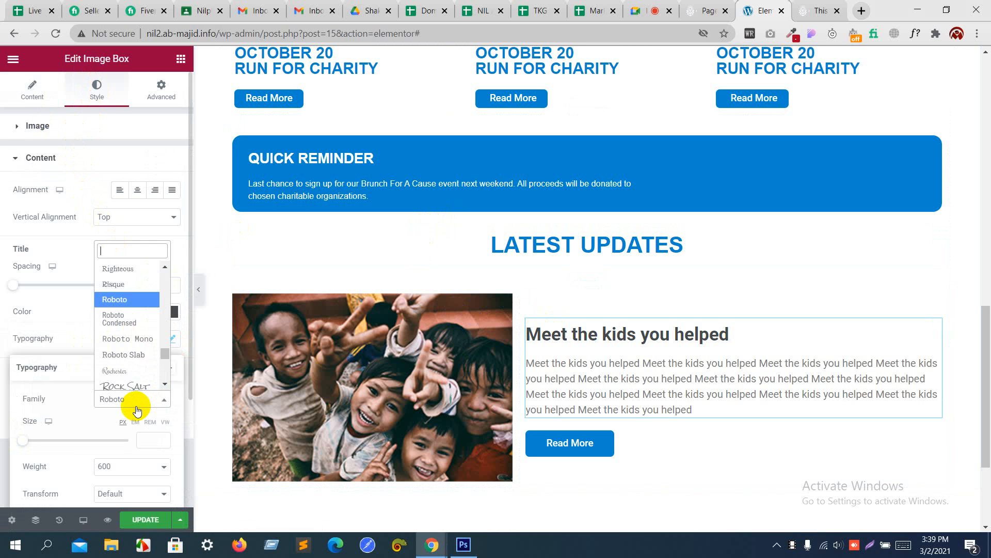
{"action": "type", "text": "hel"}
{"action": "key", "text": "Return"}
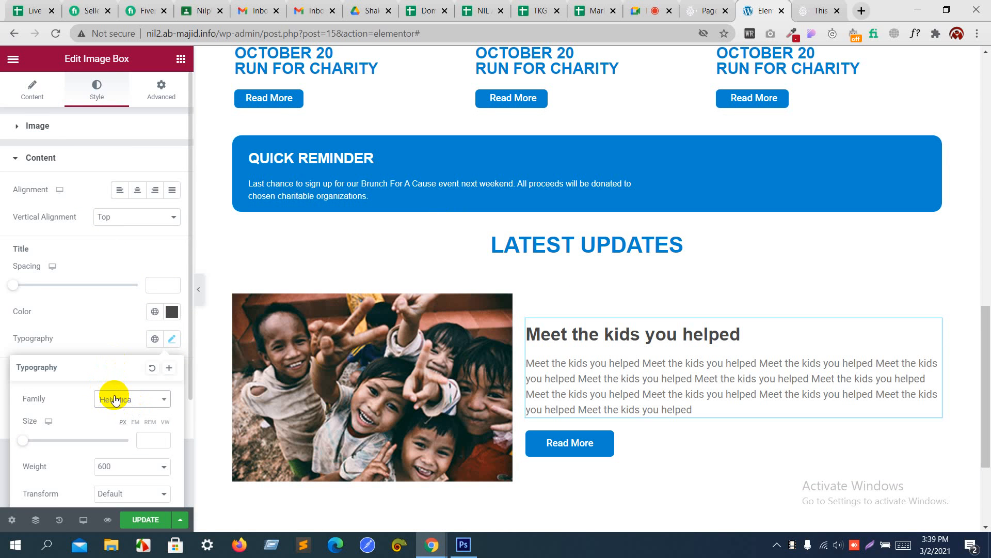
{"action": "scroll", "coordinate": [115, 392], "scroll_direction": "down", "scroll_amount": 3}
{"action": "left_click", "coordinate": [117, 331]}
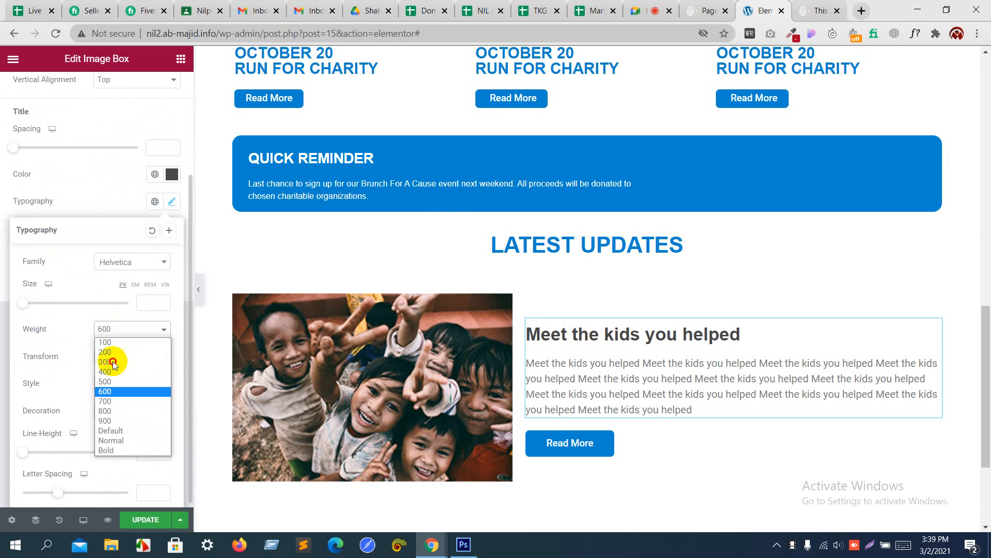
{"action": "left_click", "coordinate": [114, 382]}
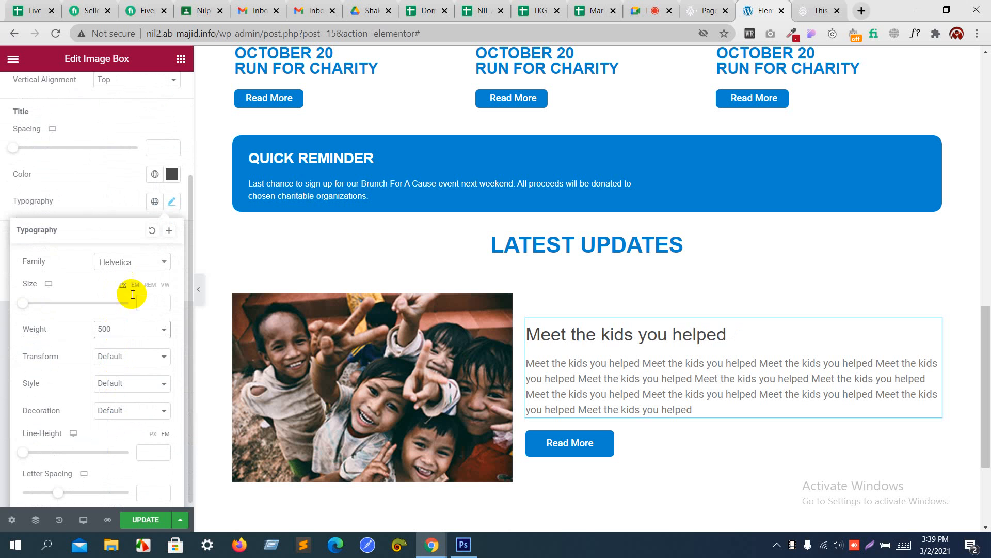
{"action": "left_click", "coordinate": [148, 305]}
{"action": "type", "text": "2"}
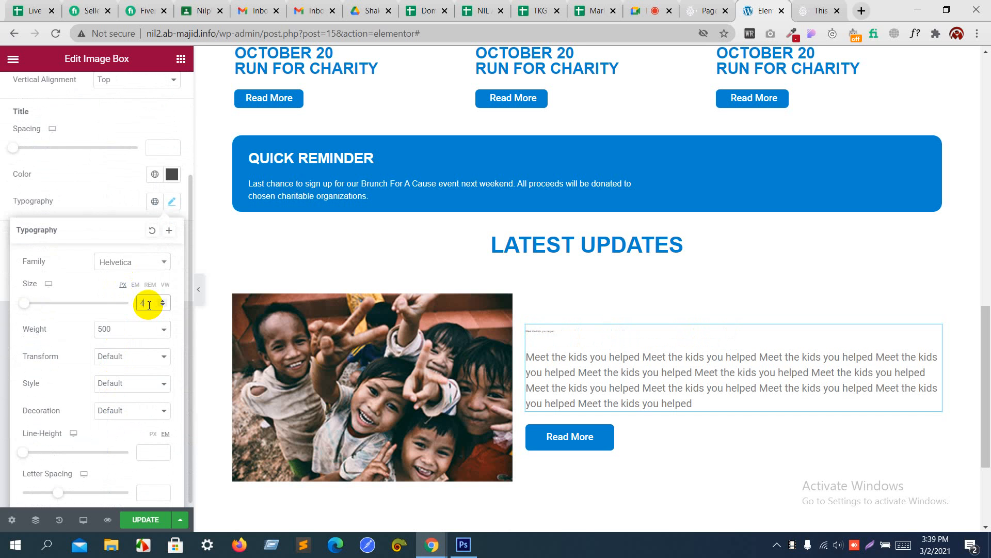
{"action": "key", "text": "Up"}
{"action": "key", "text": "Up"}
{"action": "key", "text": "Up"}
{"action": "key", "text": "Up"}
{"action": "key", "text": "Up"}
{"action": "key", "text": "Up"}
{"action": "key", "text": "Up"}
{"action": "key", "text": "Up"}
{"action": "key", "text": "Up"}
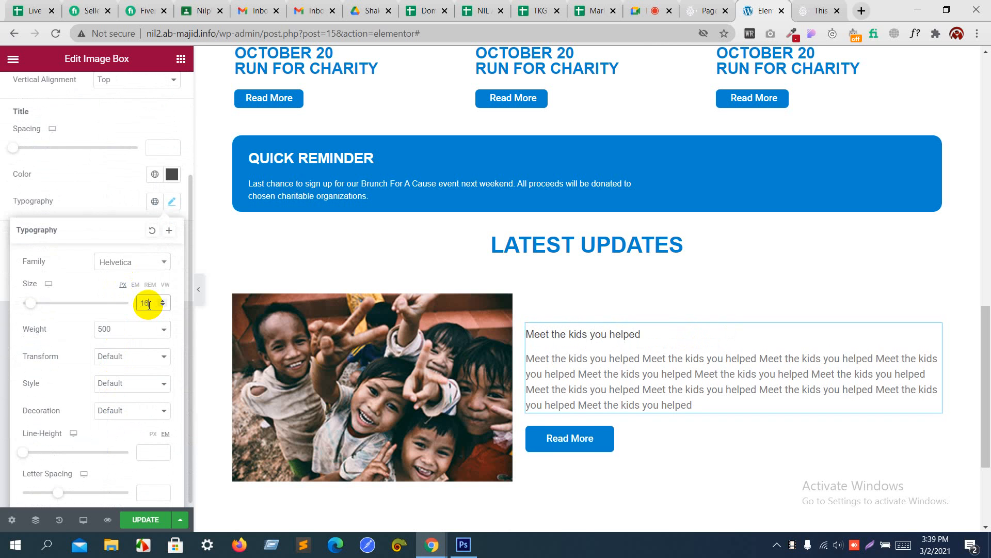
{"action": "key", "text": "Up"}
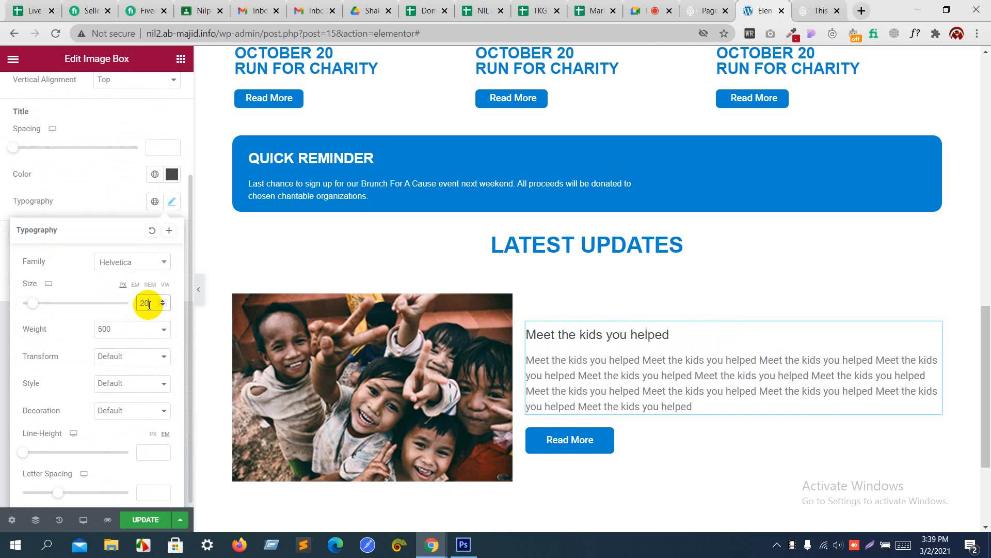
{"action": "left_click", "coordinate": [123, 199]}
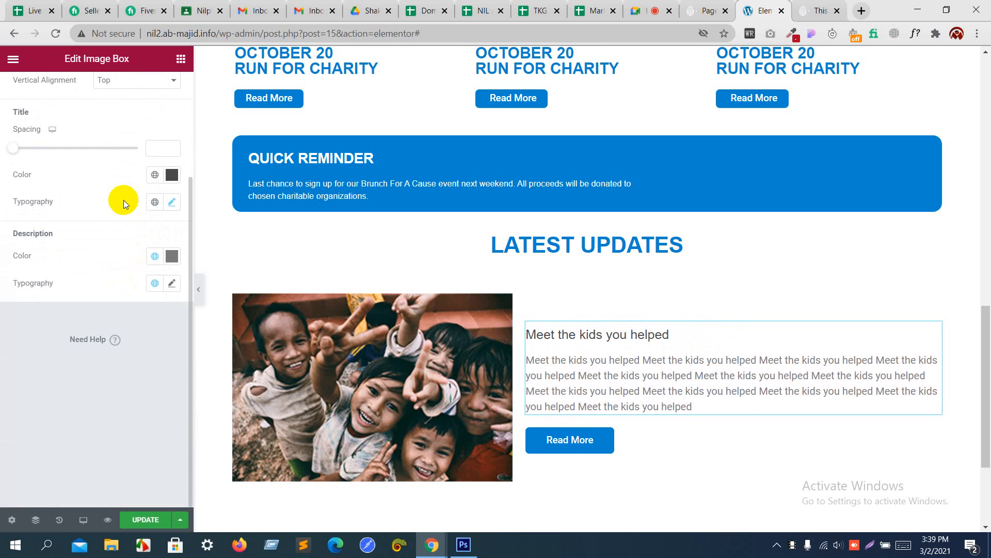
Step: Set the image box description to Helvetica at 15 px
{"action": "left_click", "coordinate": [173, 284]}
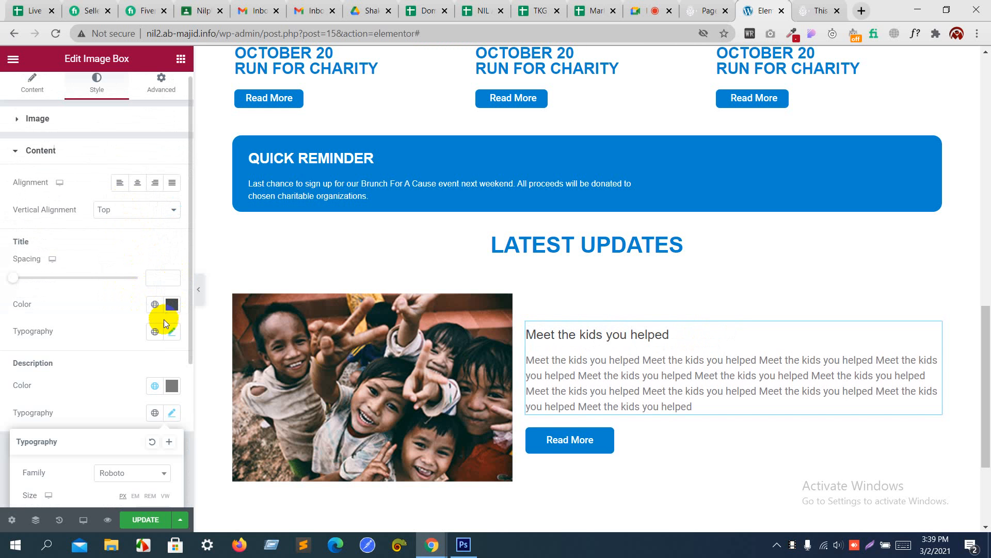
{"action": "scroll", "coordinate": [163, 321], "scroll_direction": "down", "scroll_amount": 4}
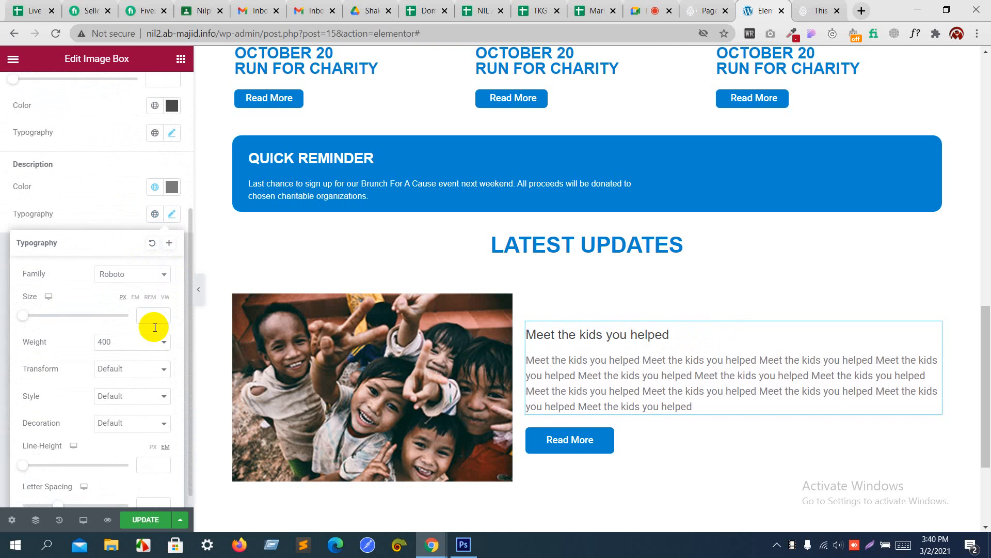
{"action": "left_click", "coordinate": [124, 275]}
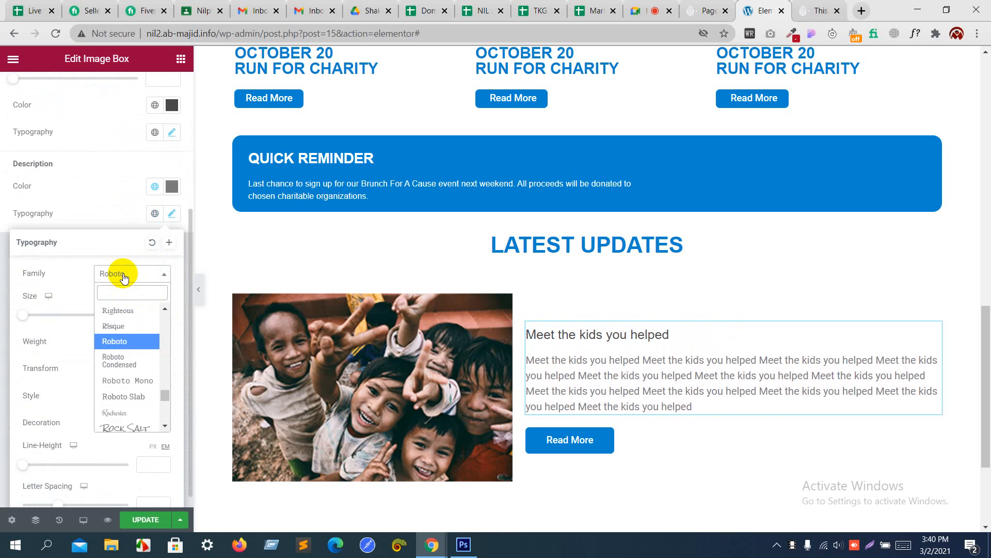
{"action": "type", "text": "he"}
{"action": "key", "text": "Return"}
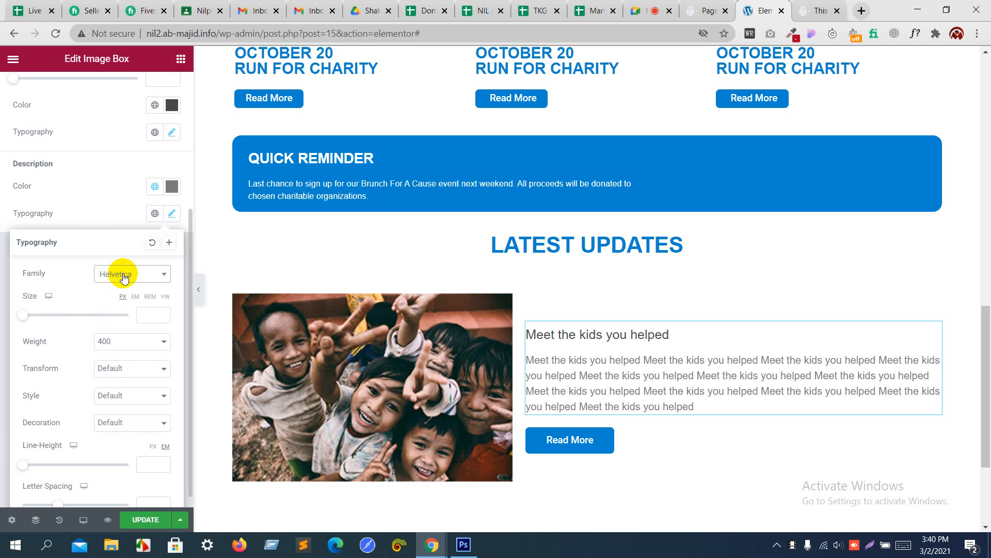
{"action": "left_click", "coordinate": [148, 316]}
{"action": "type", "text": "4"}
{"action": "key", "text": "Up"}
{"action": "key", "text": "Up"}
{"action": "key", "text": "Up"}
{"action": "key", "text": "Up"}
{"action": "key", "text": "Up"}
{"action": "key", "text": "Up"}
{"action": "key", "text": "Up"}
{"action": "key", "text": "Up"}
{"action": "key", "text": "Up"}
{"action": "key", "text": "Up"}
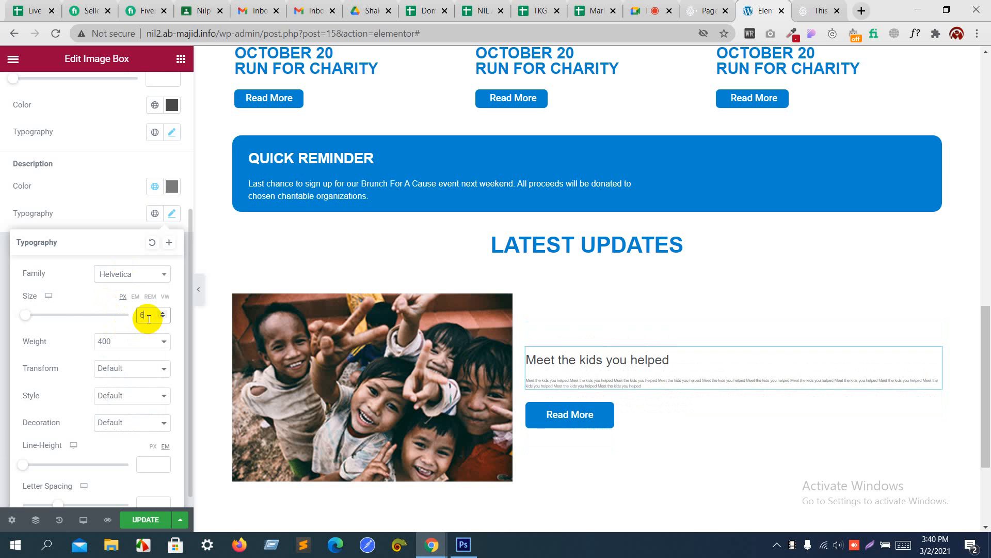
{"action": "key", "text": "Up"}
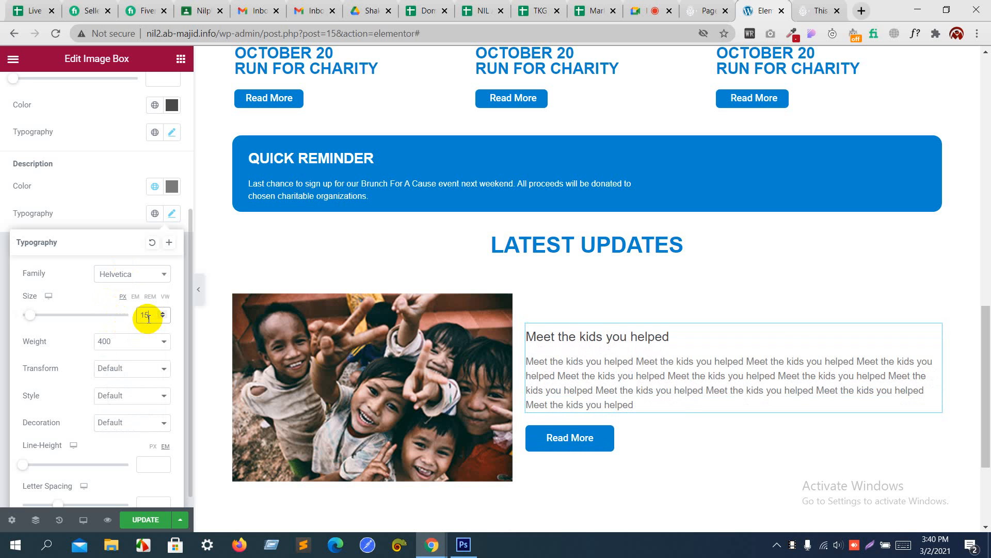
{"action": "left_click", "coordinate": [118, 198]}
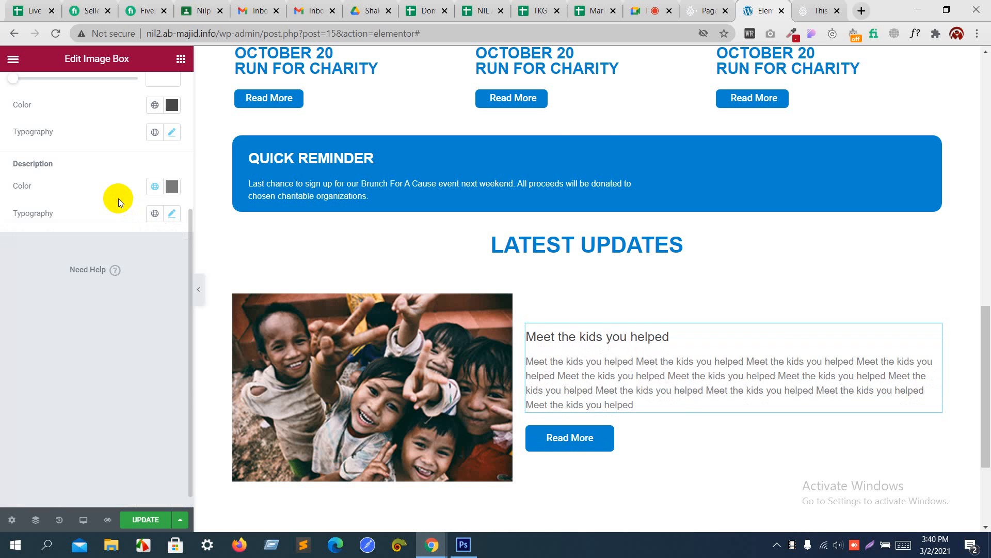
{"action": "left_click", "coordinate": [470, 341]}
{"action": "scroll", "coordinate": [470, 342], "scroll_direction": "down", "scroll_amount": 2}
{"action": "scroll", "coordinate": [470, 342], "scroll_direction": "down", "scroll_amount": 1}
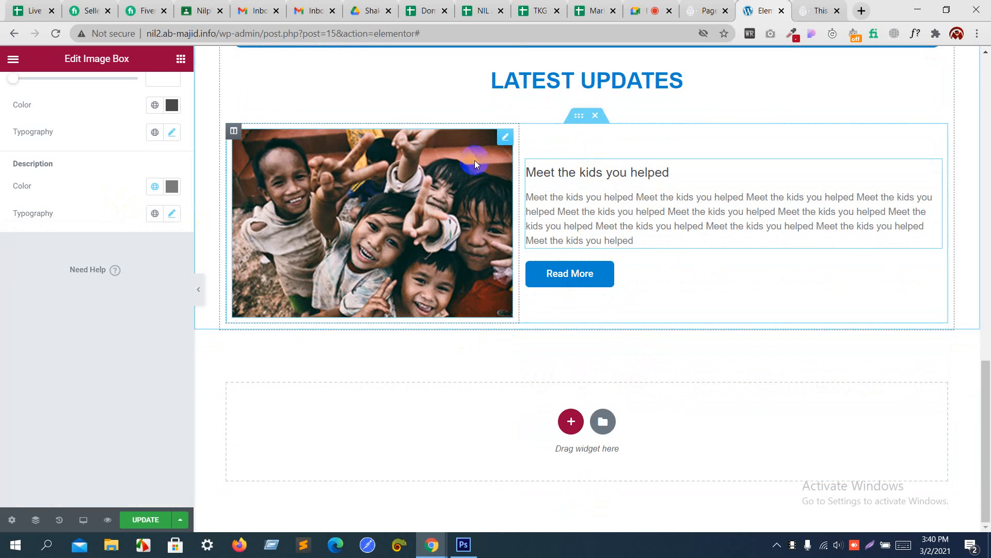
Step: Duplicate the image-and-text row to create a second Latest Updates post
{"action": "right_click", "coordinate": [582, 117]}
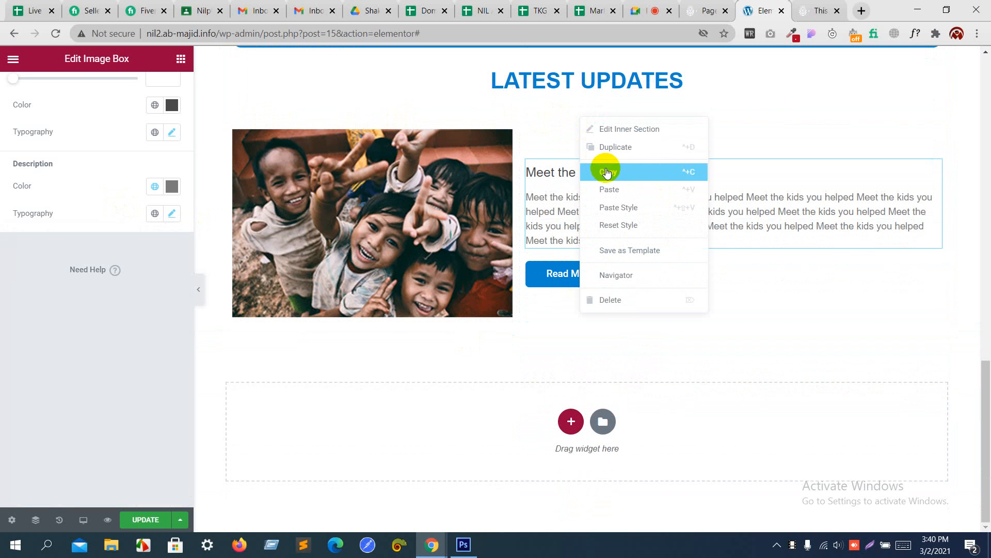
{"action": "left_click", "coordinate": [633, 146]}
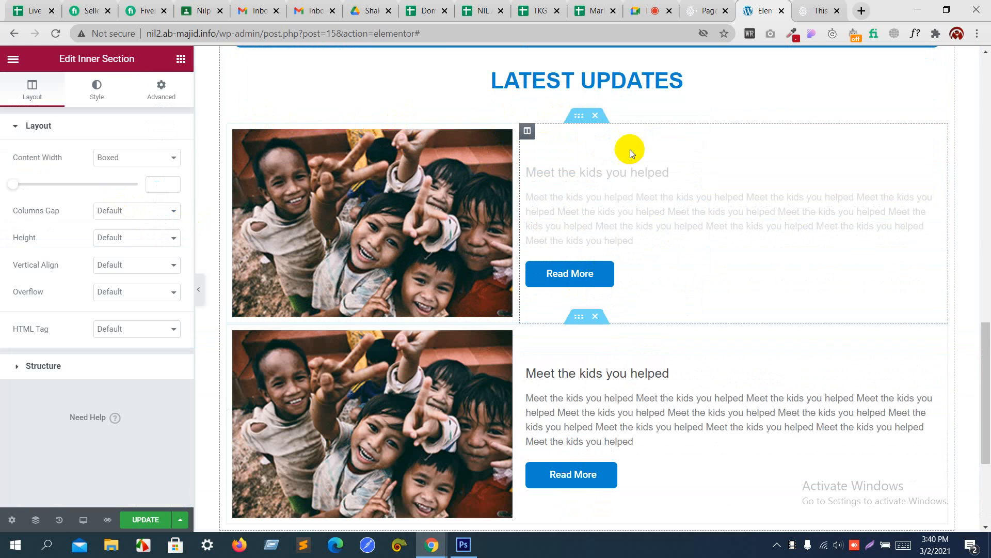
{"action": "scroll", "coordinate": [568, 303], "scroll_direction": "down", "scroll_amount": 4}
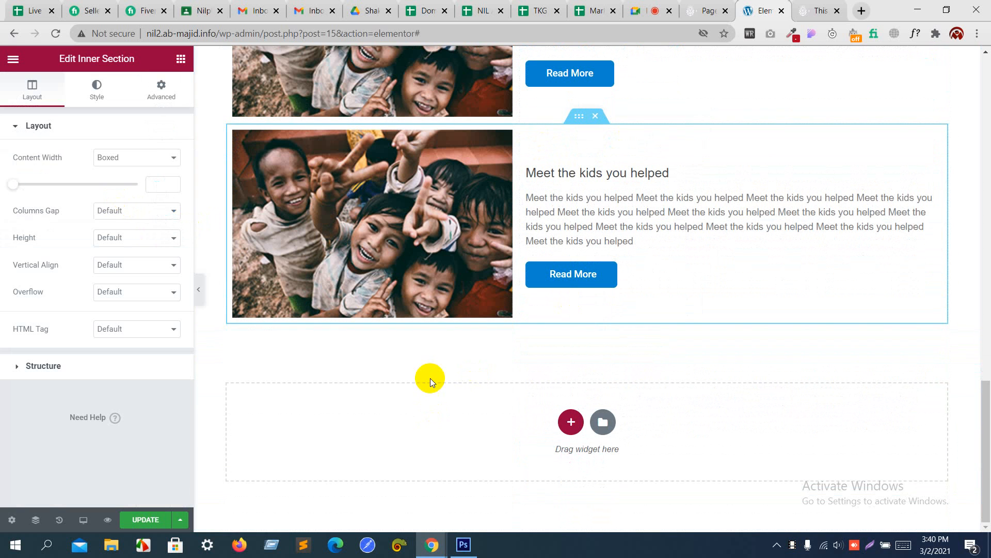
{"action": "key", "text": "alt+Tab"}
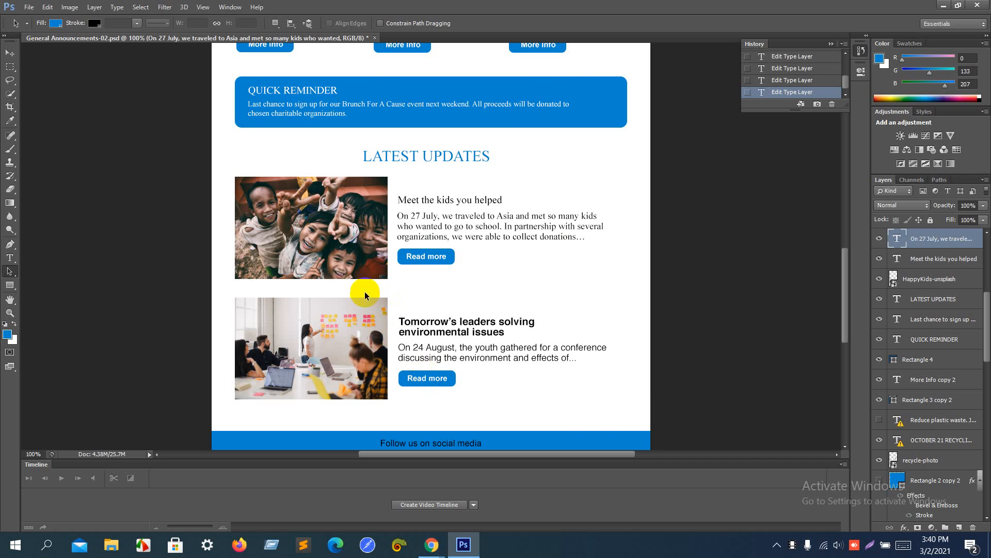
{"action": "key", "text": "alt+Tab"}
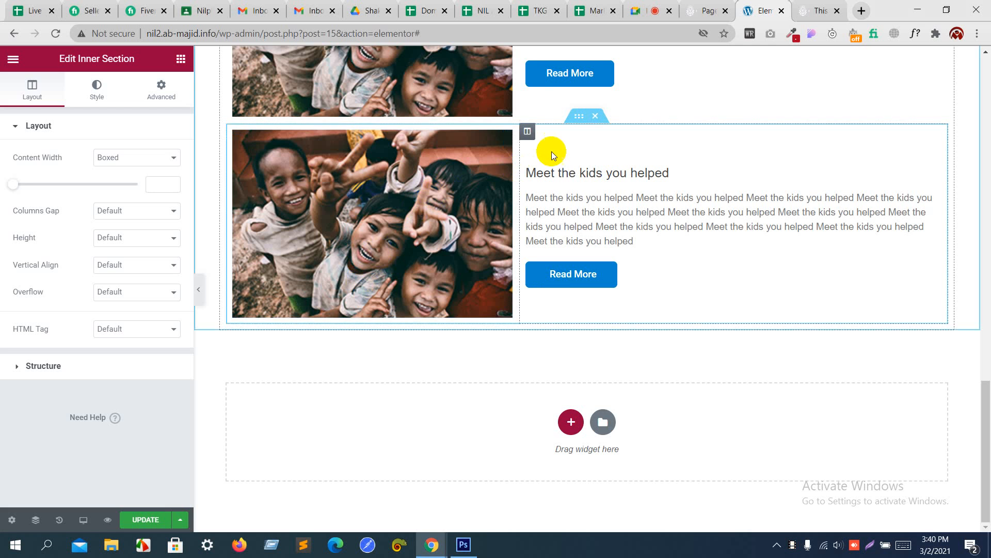
Step: Give the second post's inner section 2% top and bottom margins
{"action": "left_click", "coordinate": [575, 125]}
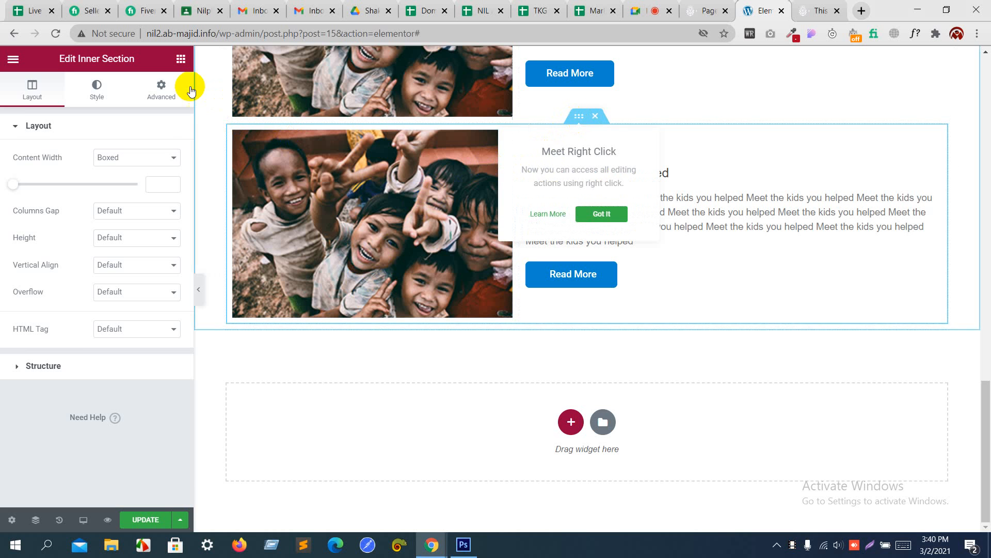
{"action": "left_click", "coordinate": [175, 89]}
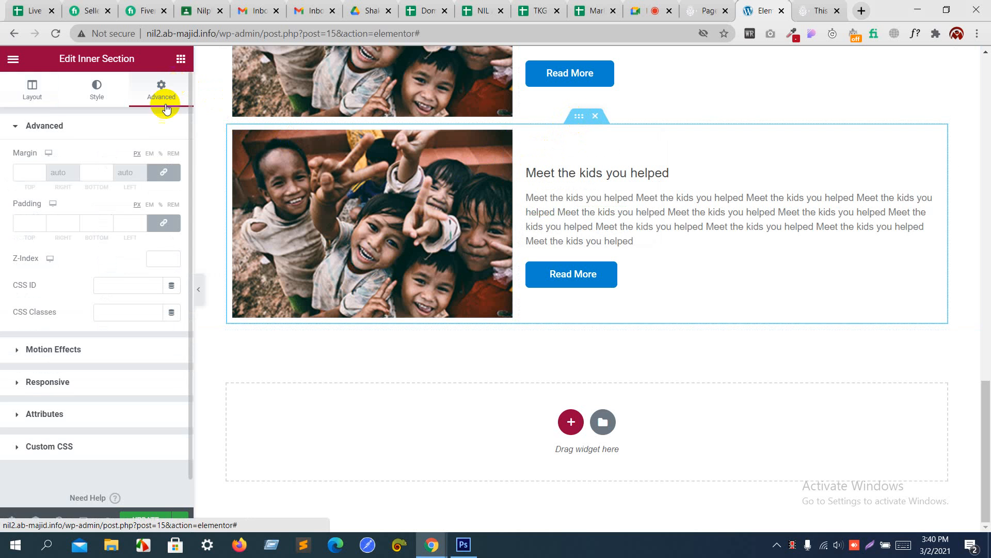
{"action": "left_click", "coordinate": [161, 153]}
{"action": "left_click", "coordinate": [108, 171]}
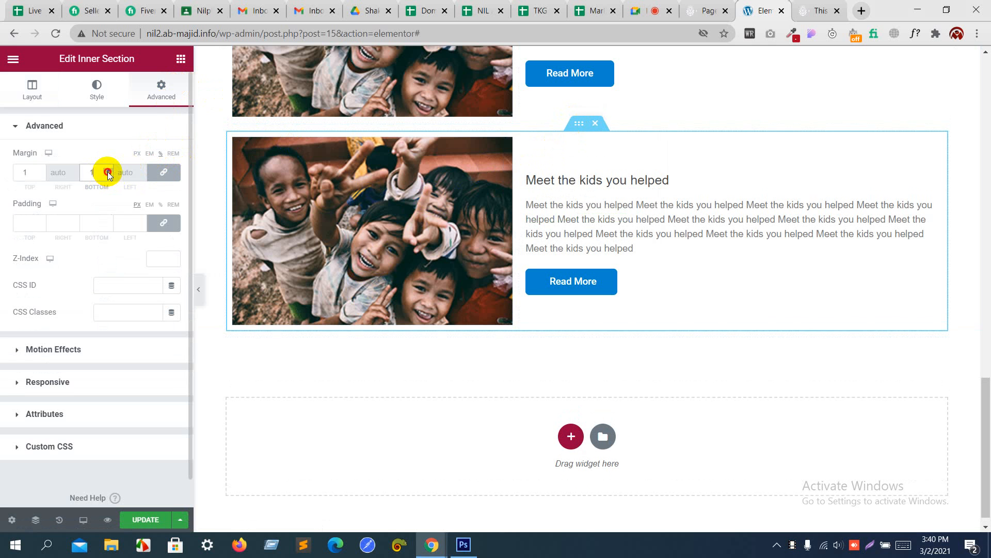
{"action": "left_click", "coordinate": [108, 171]}
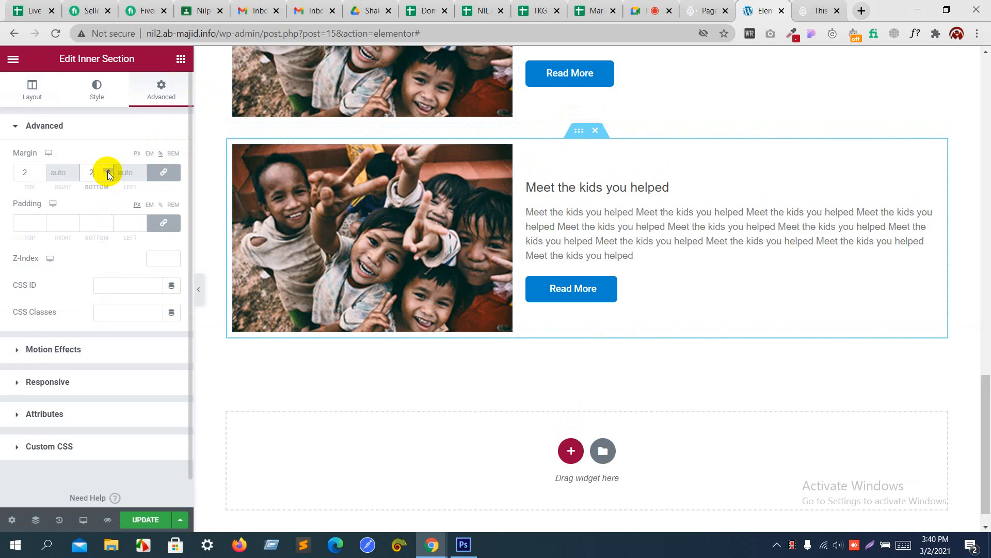
Step: Replace the second post's photo with the office meeting photo (pic5)
{"action": "left_click", "coordinate": [366, 266]}
{"action": "left_click", "coordinate": [111, 204]}
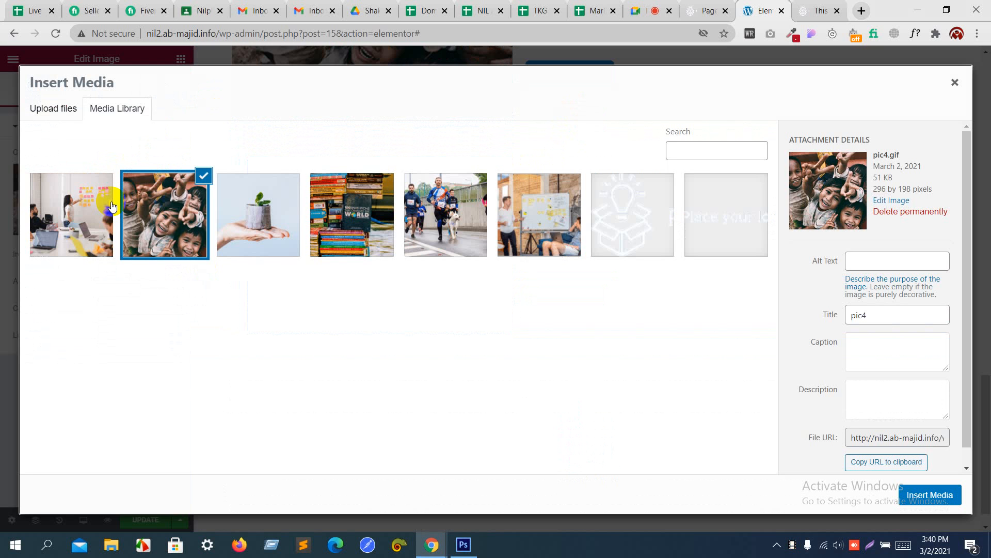
{"action": "key", "text": "alt+Tab"}
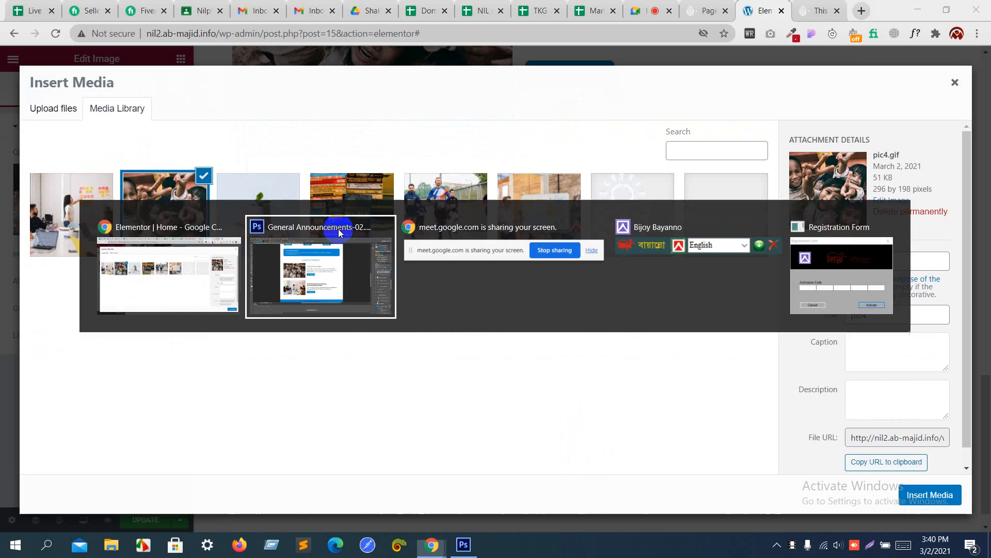
{"action": "key", "text": "alt+Tab"}
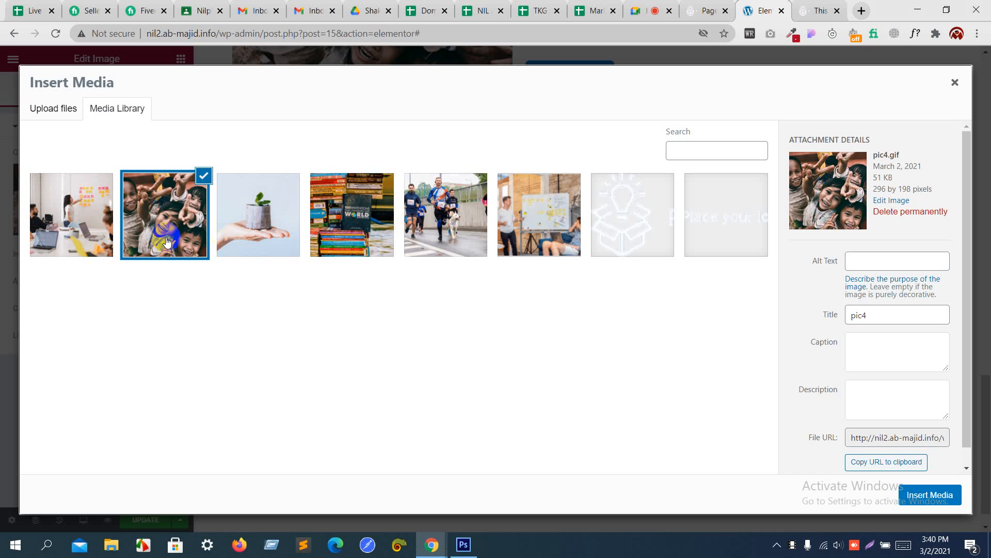
{"action": "left_click", "coordinate": [96, 225]}
{"action": "left_click", "coordinate": [931, 495]}
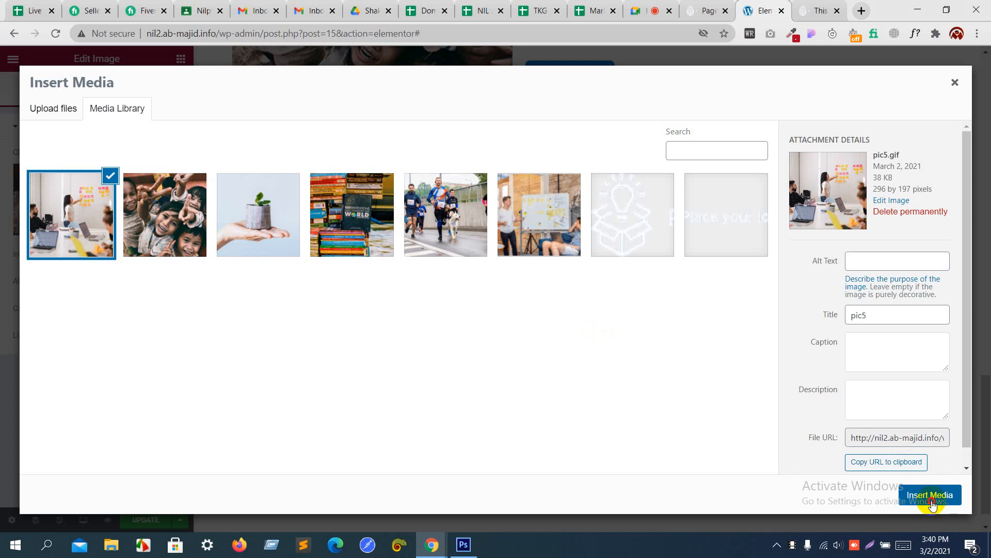
Step: Update the page and reload the live site to review the changes
{"action": "scroll", "coordinate": [658, 393], "scroll_direction": "up", "scroll_amount": 8}
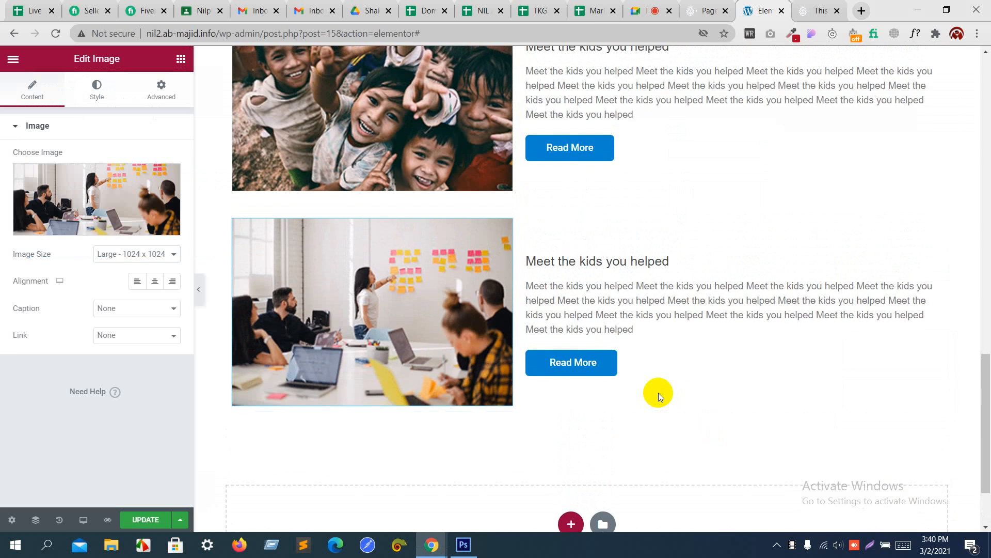
{"action": "scroll", "coordinate": [658, 393], "scroll_direction": "down", "scroll_amount": 5}
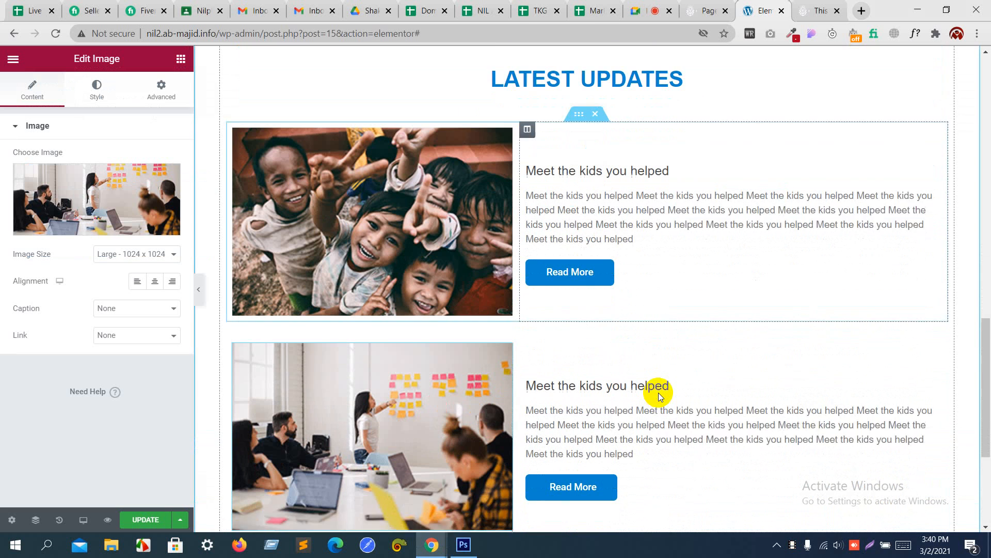
{"action": "left_click", "coordinate": [159, 519]}
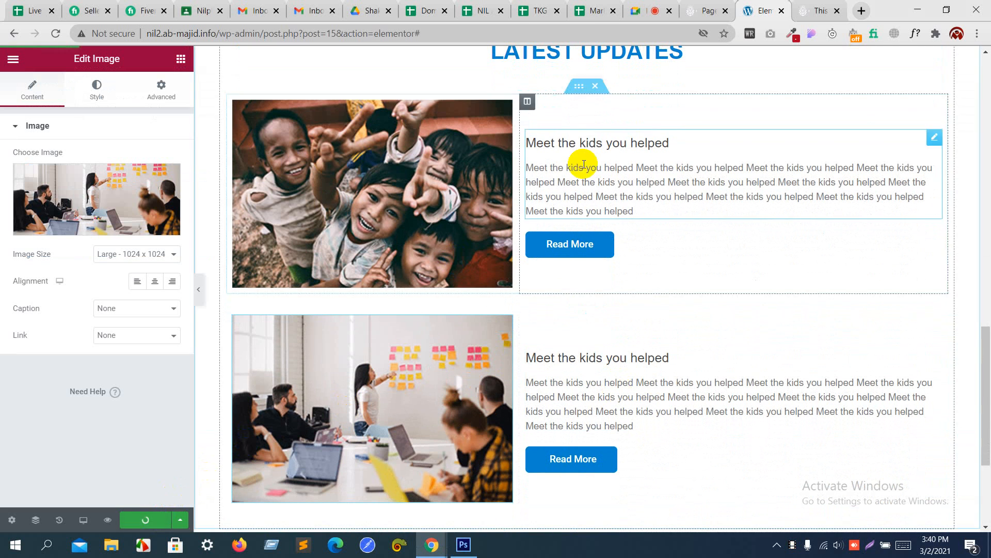
{"action": "left_click", "coordinate": [810, 5]}
{"action": "key", "text": "F5"}
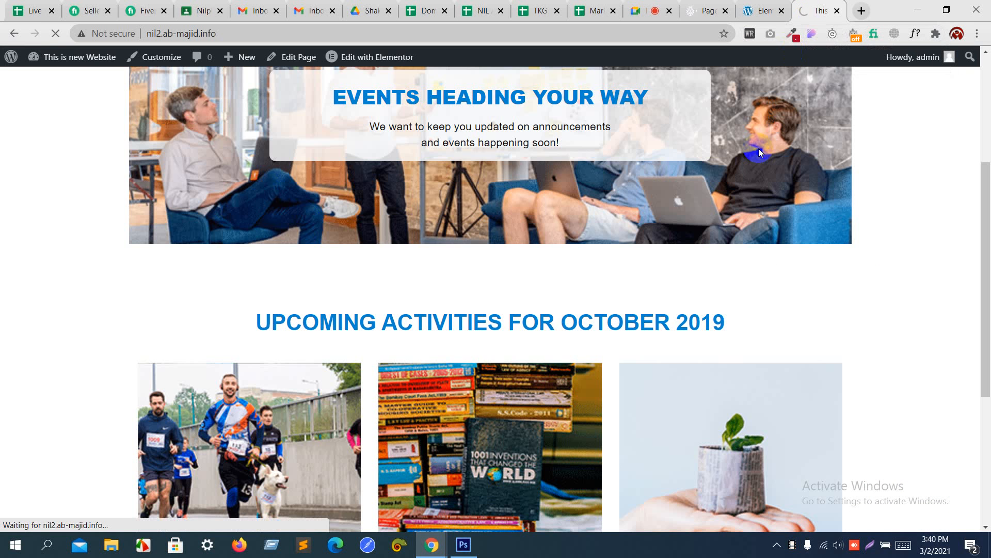
{"action": "scroll", "coordinate": [748, 222], "scroll_direction": "down", "scroll_amount": 14}
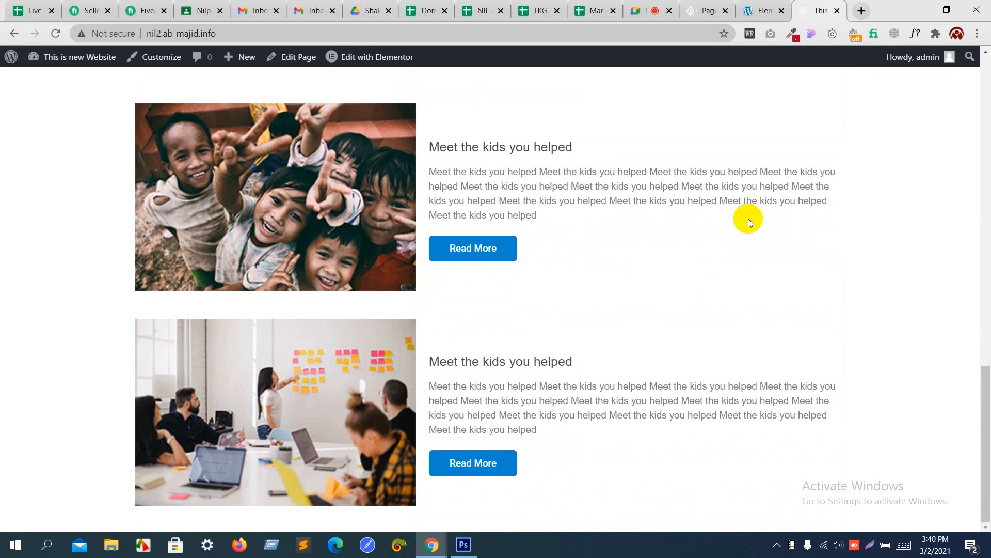
{"action": "scroll", "coordinate": [748, 218], "scroll_direction": "up", "scroll_amount": 10}
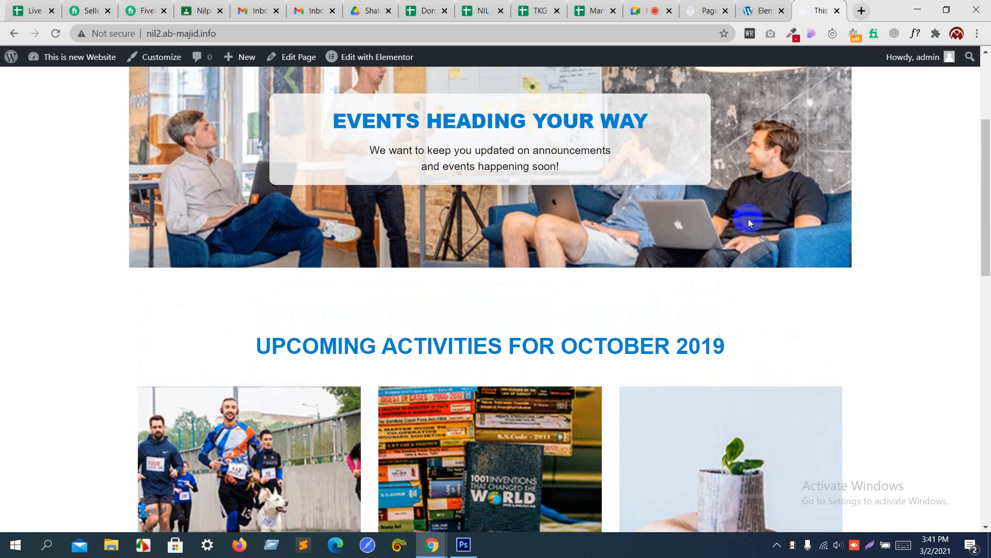
Step: Return to the Elementor editor after checking the mockup footer, and start a new bottom section
{"action": "scroll", "coordinate": [748, 218], "scroll_direction": "down", "scroll_amount": 10}
{"action": "left_click", "coordinate": [764, 6]}
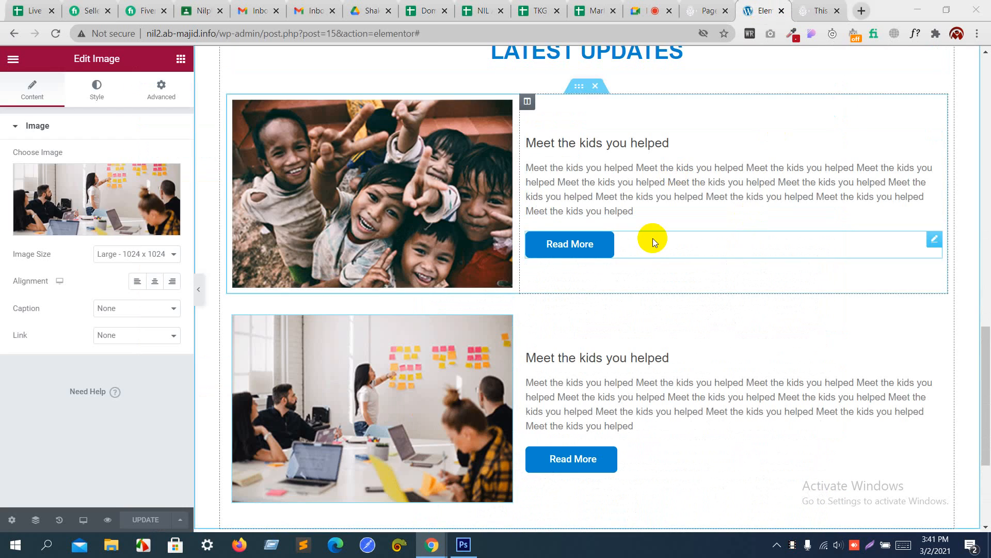
{"action": "key", "text": "alt+Tab"}
{"action": "scroll", "coordinate": [652, 237], "scroll_direction": "down", "scroll_amount": 6}
{"action": "scroll", "coordinate": [652, 237], "scroll_direction": "up", "scroll_amount": 2}
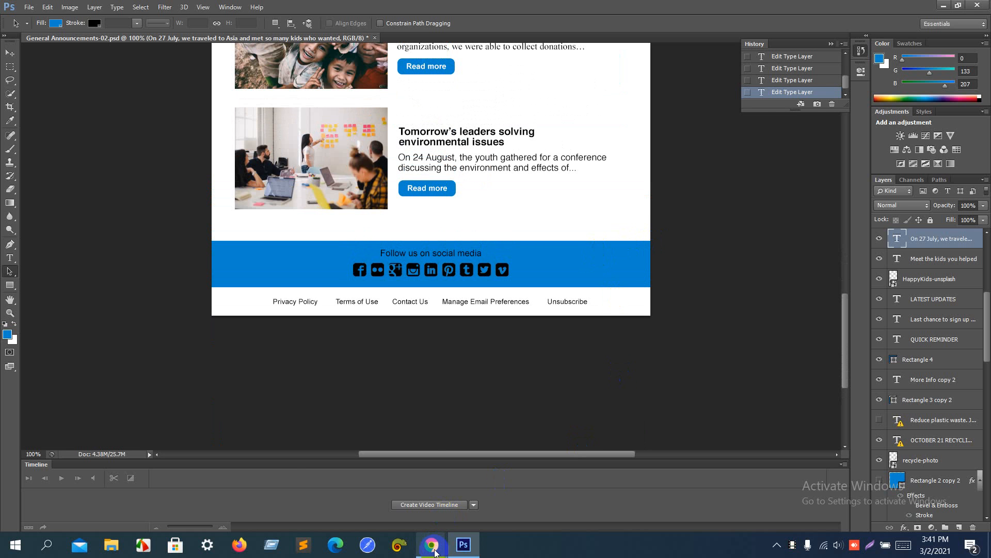
{"action": "mouse_move", "coordinate": [435, 552]}
{"action": "left_click", "coordinate": [339, 459]}
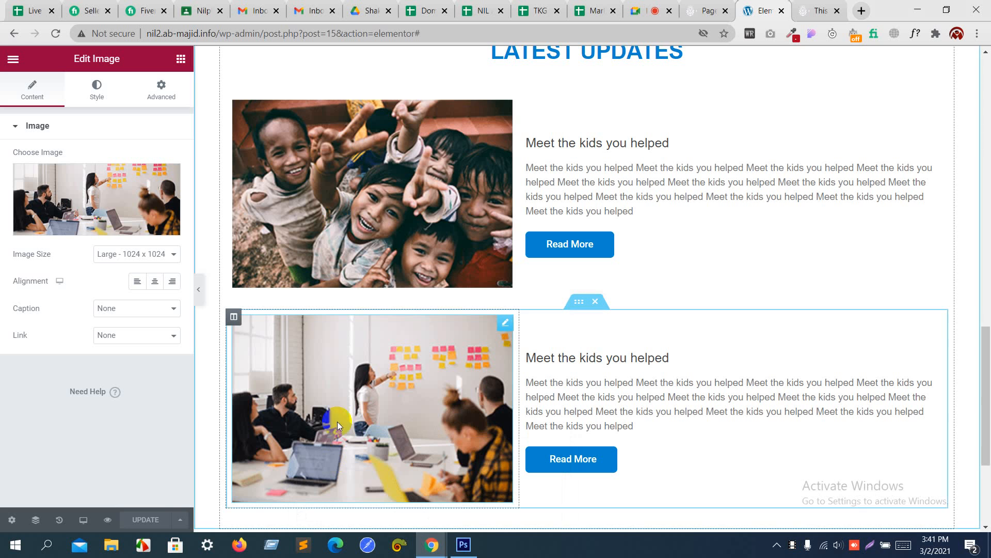
{"action": "scroll", "coordinate": [382, 336], "scroll_direction": "down", "scroll_amount": 4}
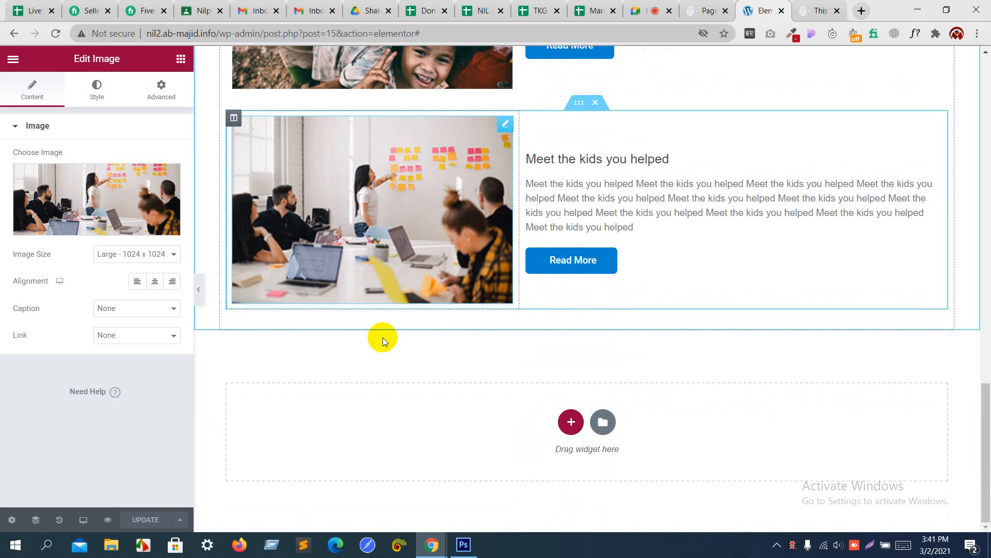
{"action": "left_click", "coordinate": [568, 422]}
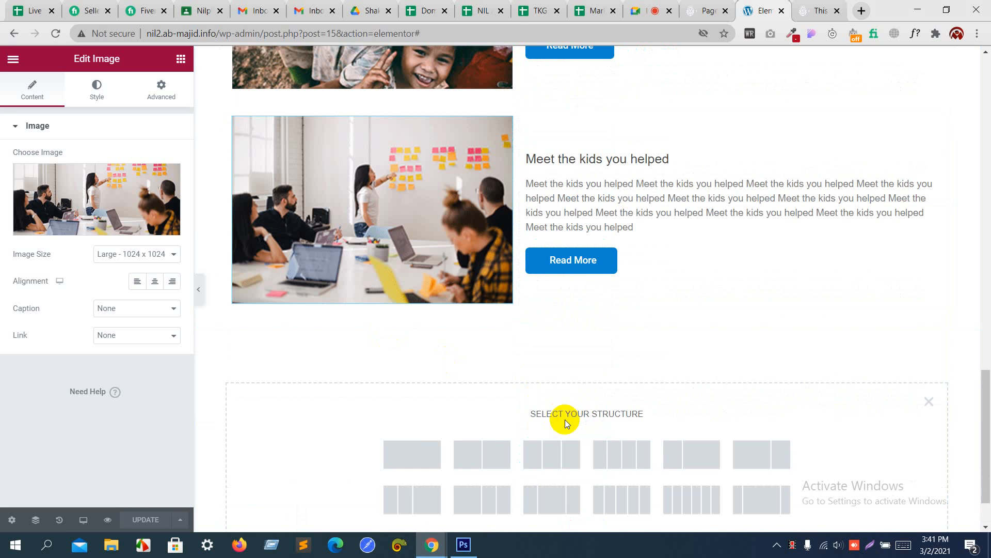
Step: Add a single-column section with a solid #0085cf blue background
{"action": "left_click", "coordinate": [389, 451]}
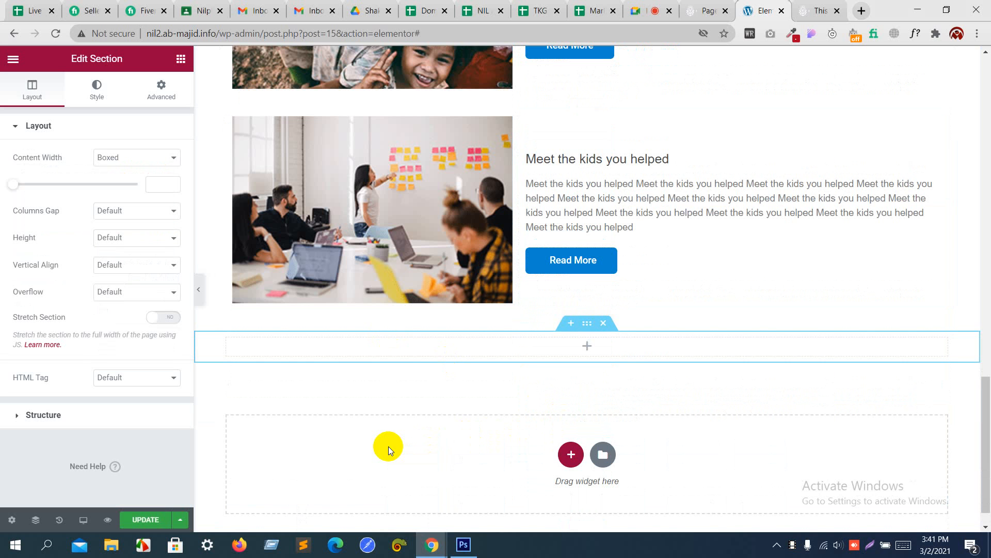
{"action": "key", "text": "alt+Tab"}
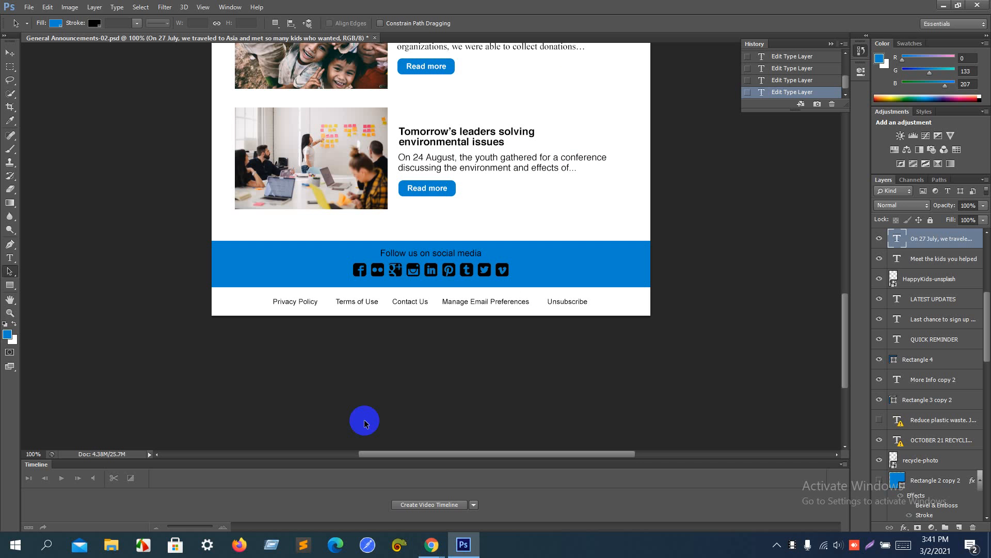
{"action": "left_click", "coordinate": [7, 336]}
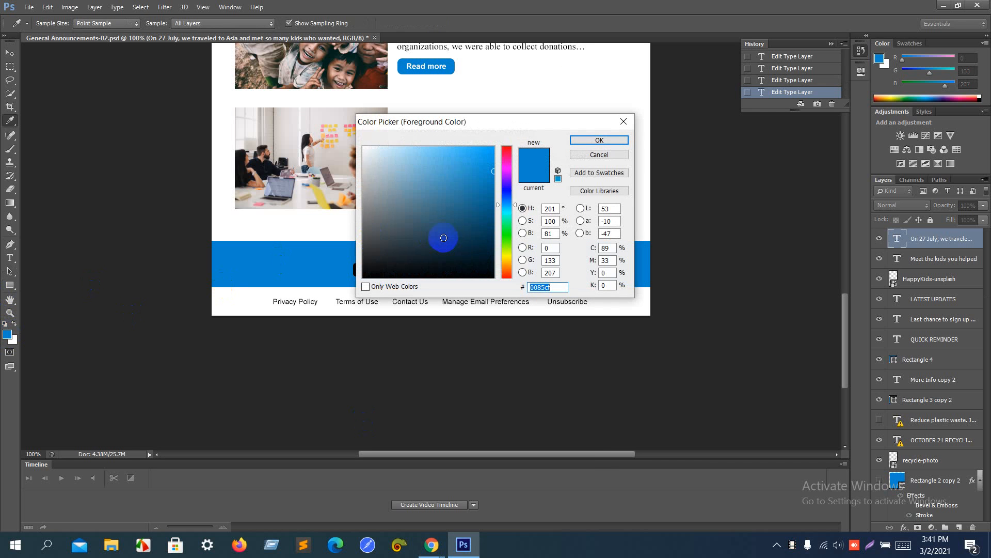
{"action": "key", "text": "alt+Tab"}
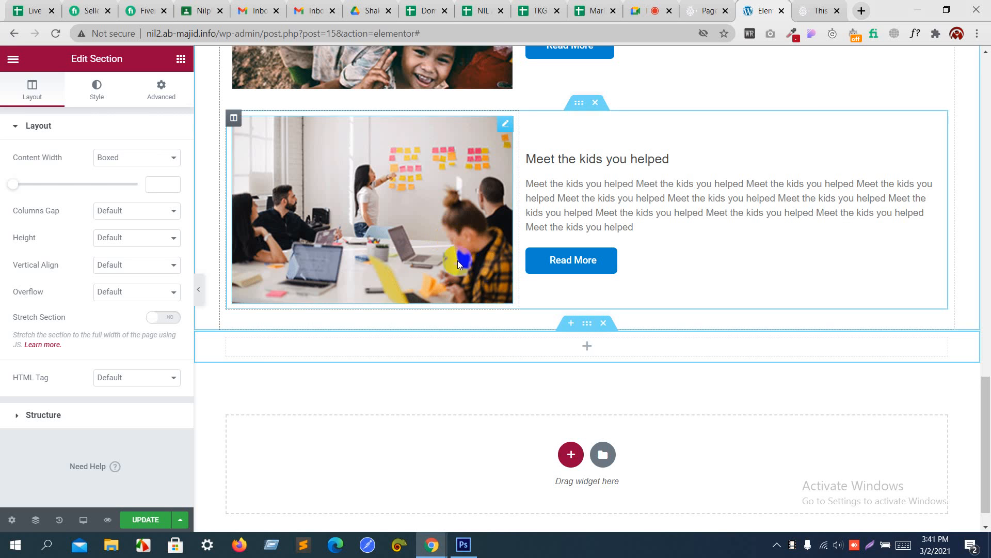
{"action": "left_click", "coordinate": [102, 100]}
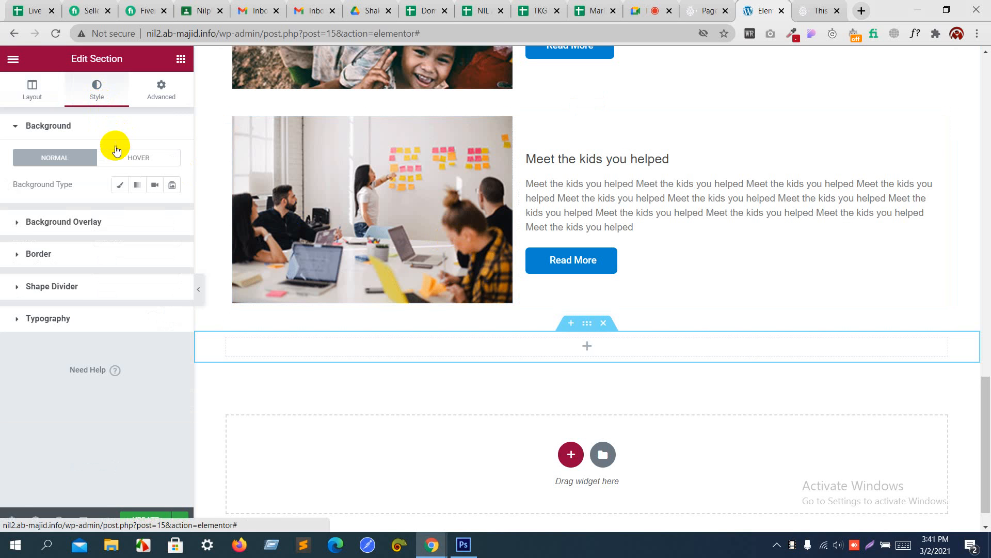
{"action": "left_click", "coordinate": [118, 185]}
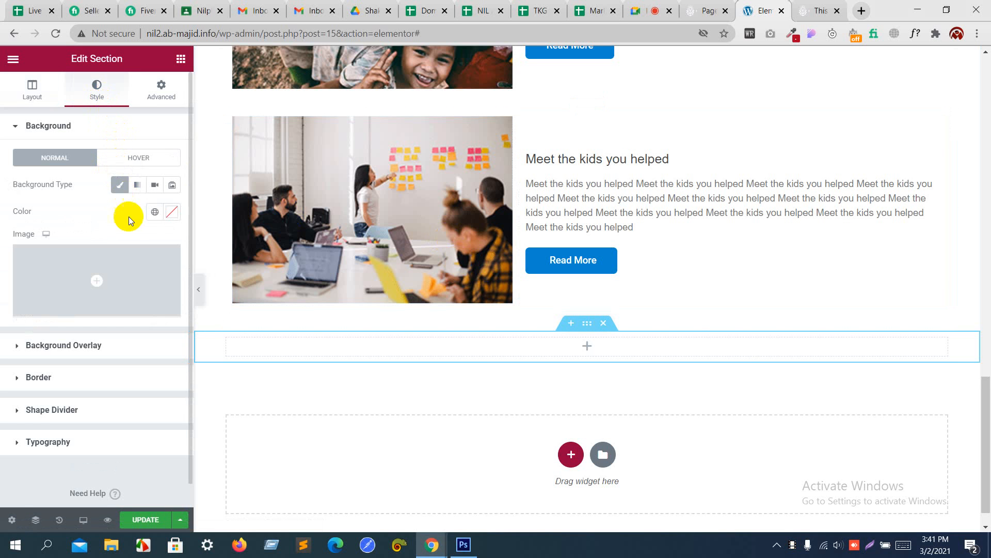
{"action": "left_click", "coordinate": [175, 212]}
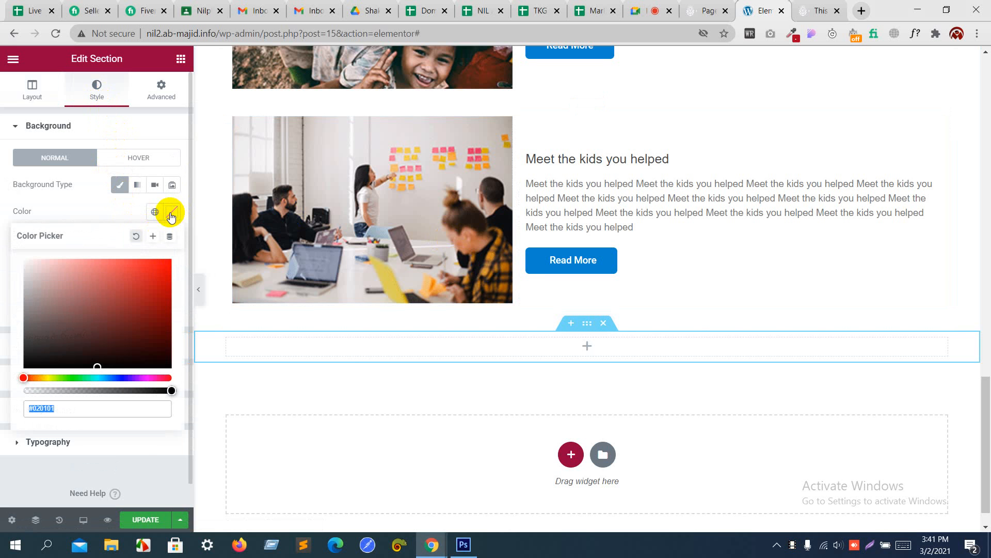
{"action": "type", "text": "0085cf"}
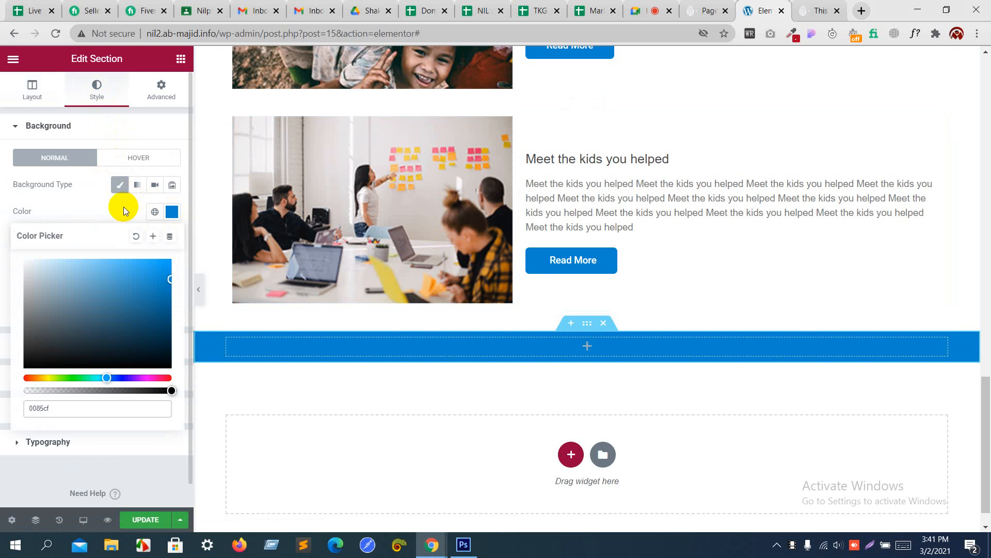
{"action": "left_click", "coordinate": [123, 208]}
Step: Select the 'Follow us on social media' text in the Photoshop mockup to check its font
{"action": "key", "text": "alt+Tab"}
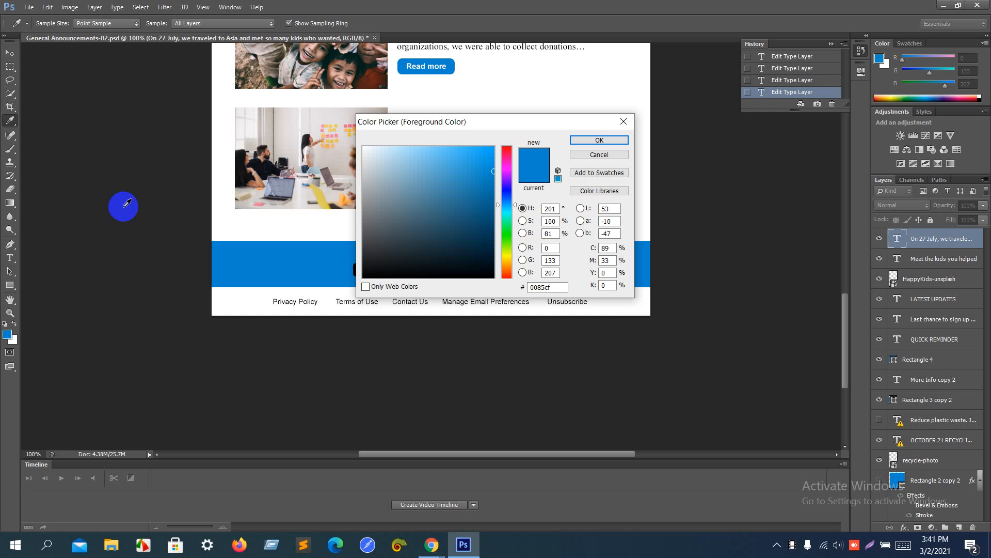
{"action": "left_click", "coordinate": [600, 155]}
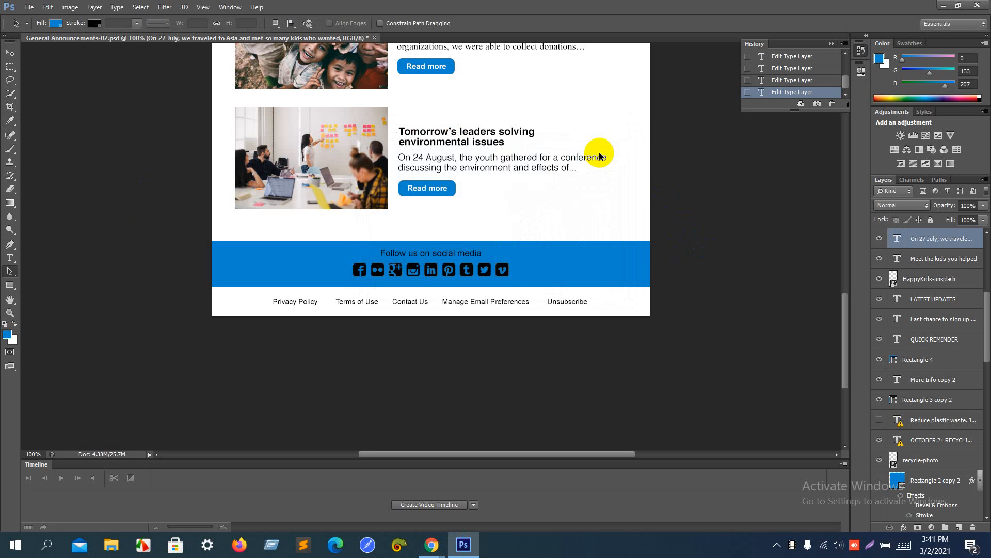
{"action": "left_click", "coordinate": [6, 258]}
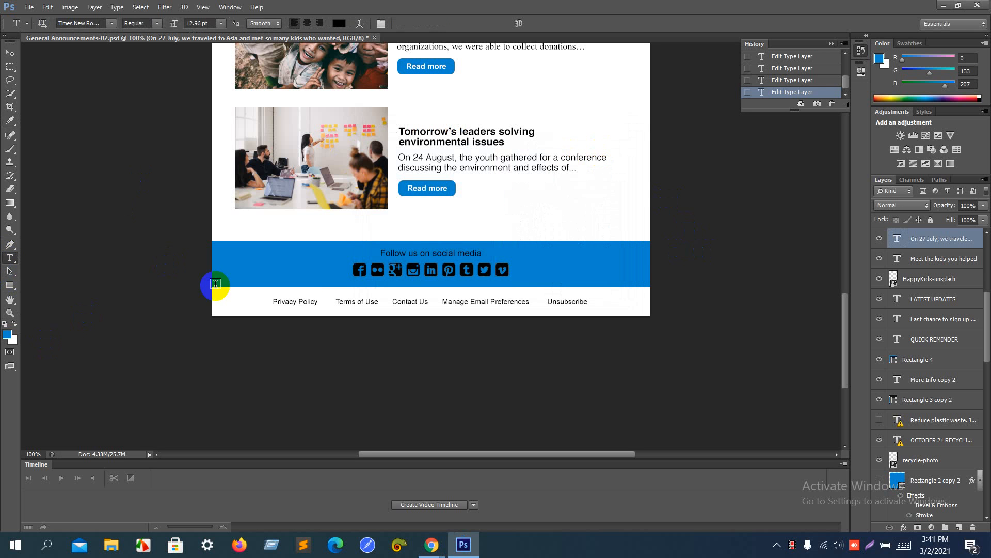
{"action": "left_click", "coordinate": [396, 253]}
{"action": "key", "text": "Return"}
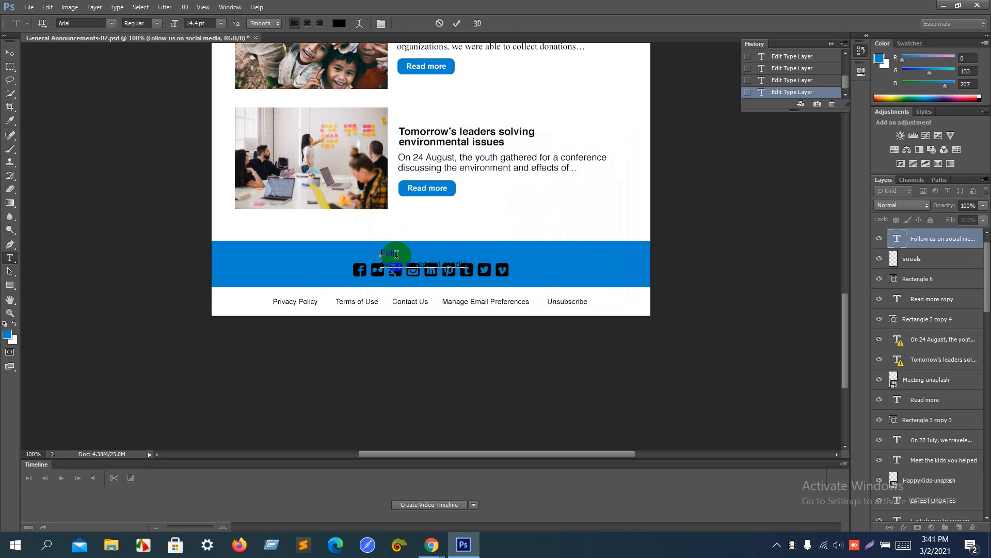
{"action": "key", "text": "BackSpace"}
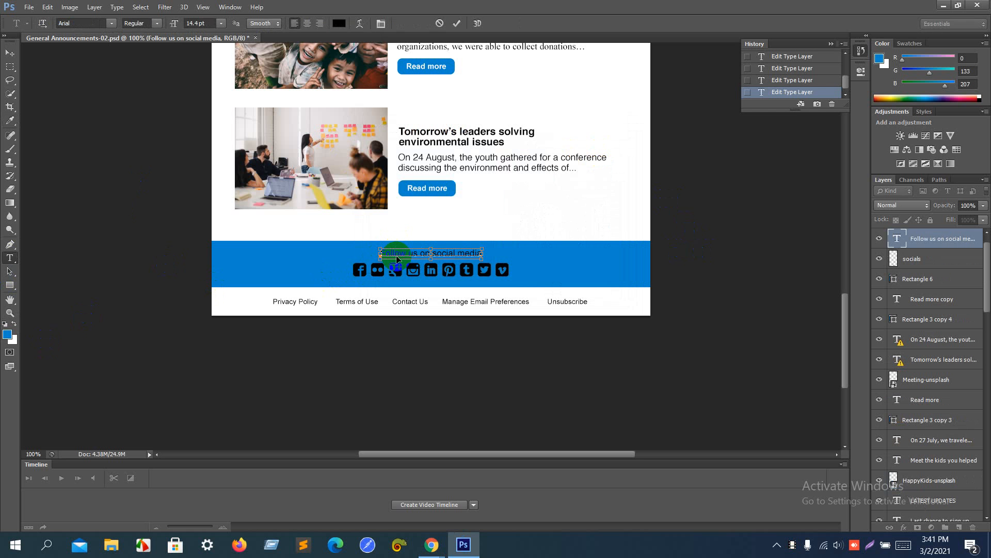
{"action": "triple_click", "coordinate": [397, 256]}
{"action": "key", "text": "ctrl+c"}
{"action": "key", "text": "alt+Tab"}
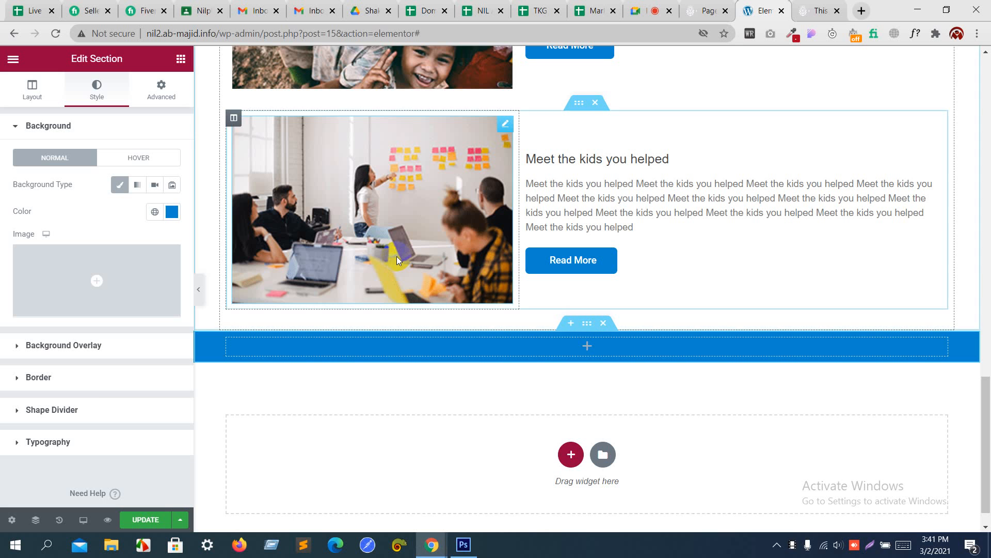
{"action": "left_click", "coordinate": [180, 58]}
Step: Add a centered 'Follow us on social media' heading in very light grey #EFEFEF
{"action": "left_click_drag", "start_coordinate": [146, 166], "coordinate": [506, 343]}
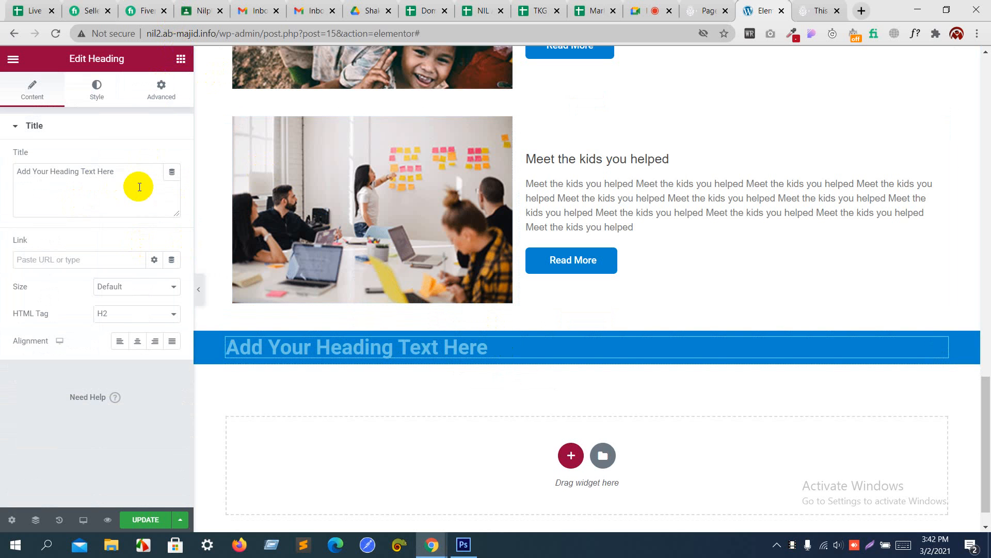
{"action": "left_click_drag", "start_coordinate": [139, 186], "coordinate": [5, 152]}
{"action": "key", "text": "ctrl+v"}
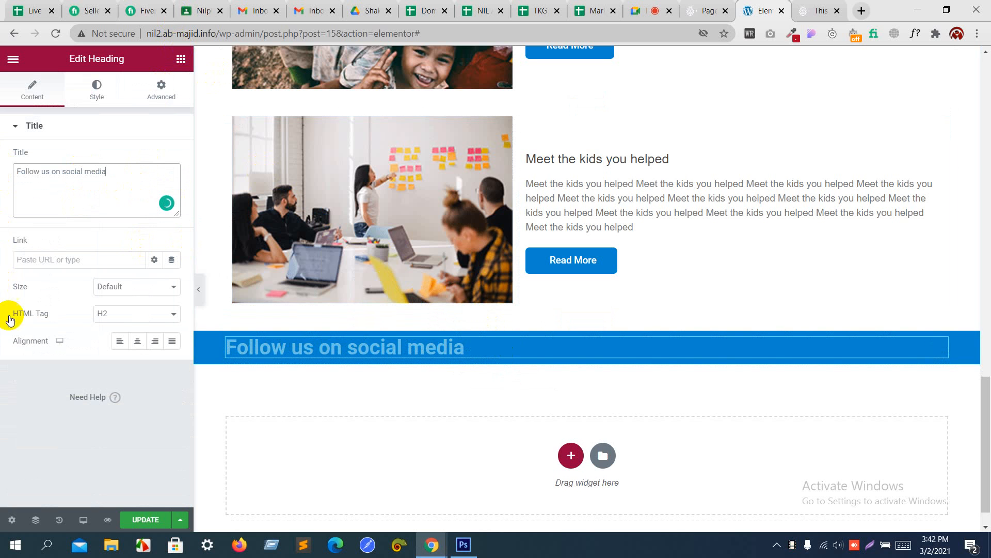
{"action": "left_click", "coordinate": [138, 342]}
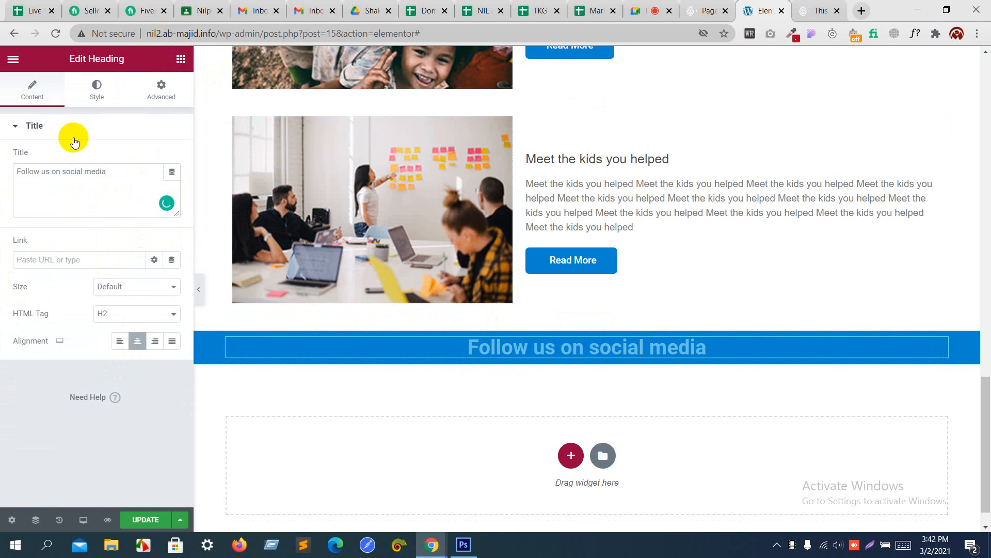
{"action": "left_click", "coordinate": [98, 82]}
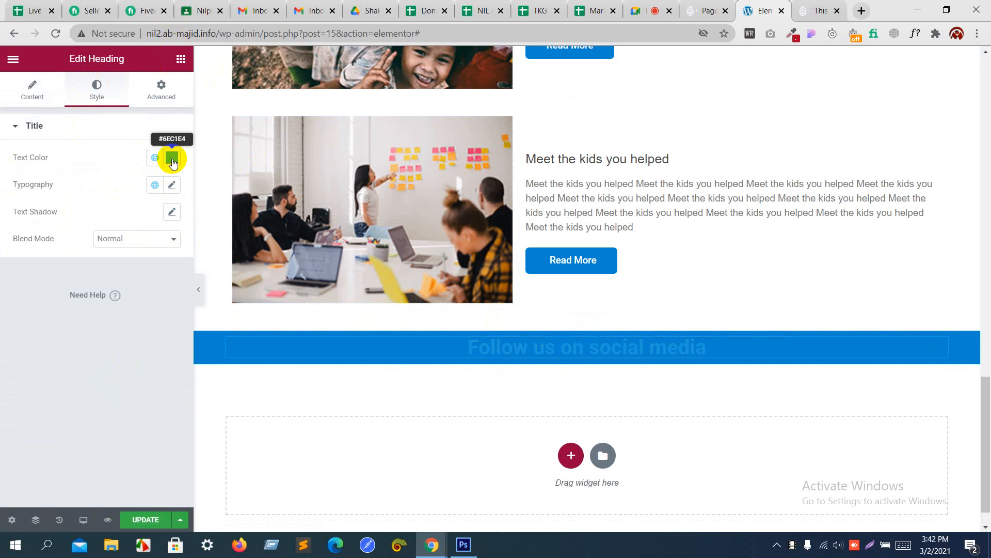
{"action": "left_click", "coordinate": [172, 158]}
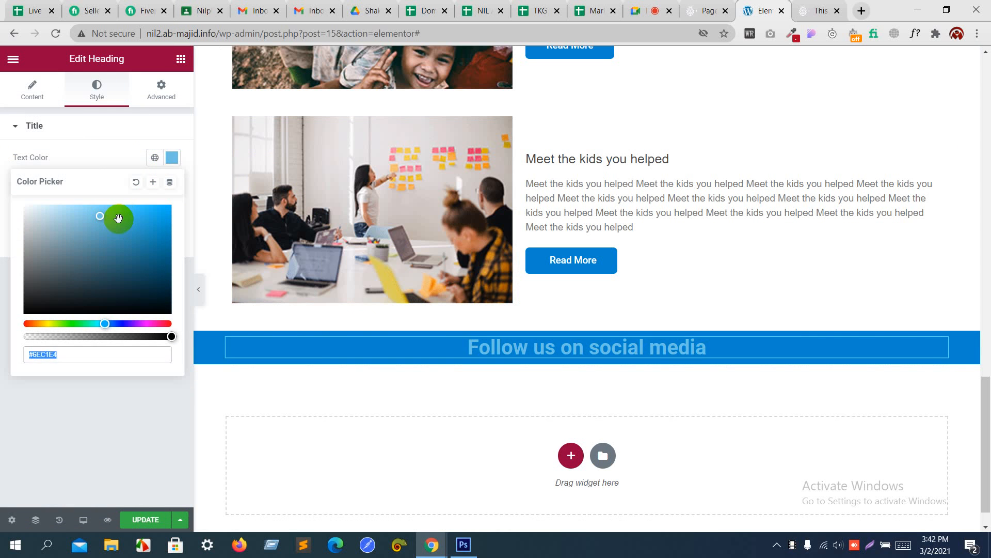
{"action": "left_click", "coordinate": [75, 212]}
{"action": "left_click_drag", "start_coordinate": [50, 212], "coordinate": [2, 213]}
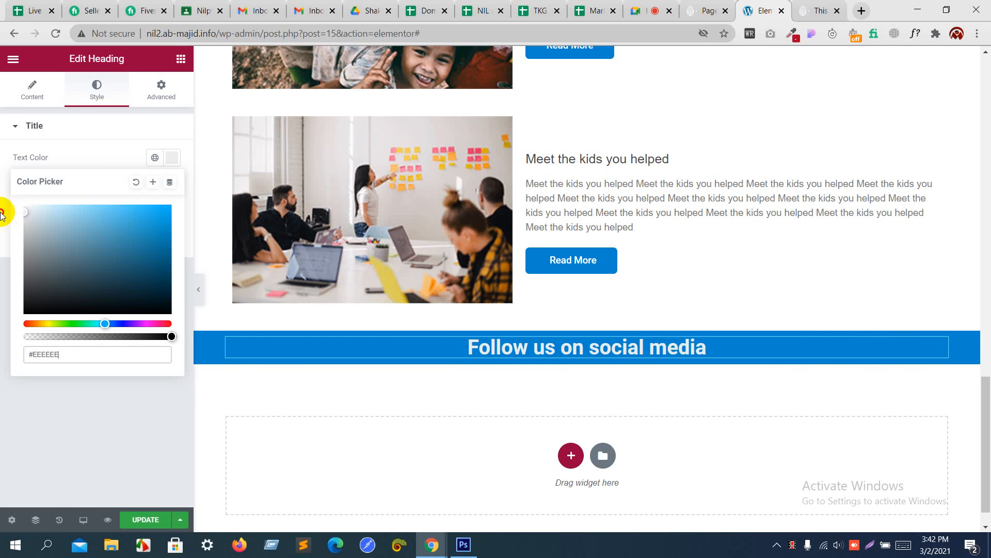
{"action": "left_click", "coordinate": [63, 139]}
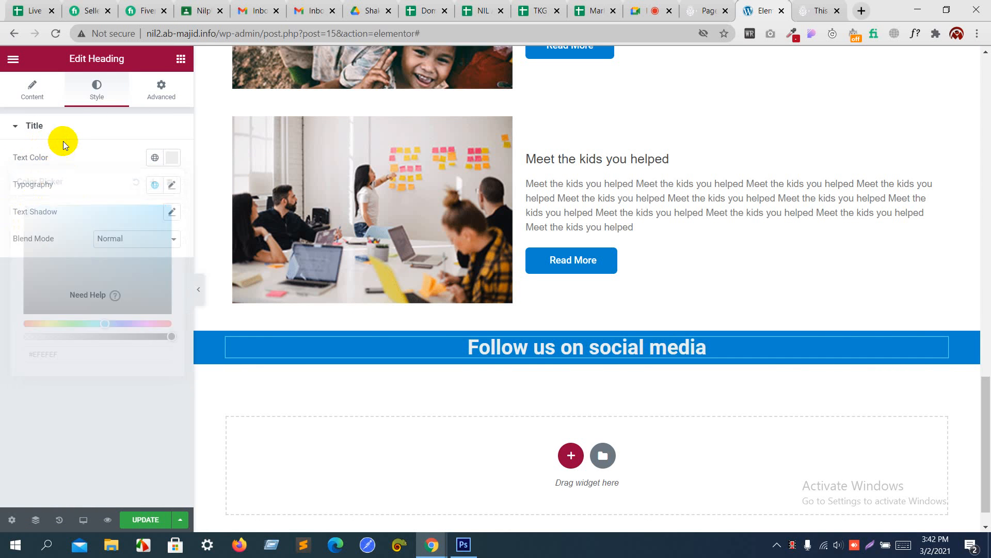
Step: Set the heading typography to Helvetica, size 22, line height 2.3
{"action": "left_click", "coordinate": [97, 134]}
{"action": "left_click", "coordinate": [174, 187]}
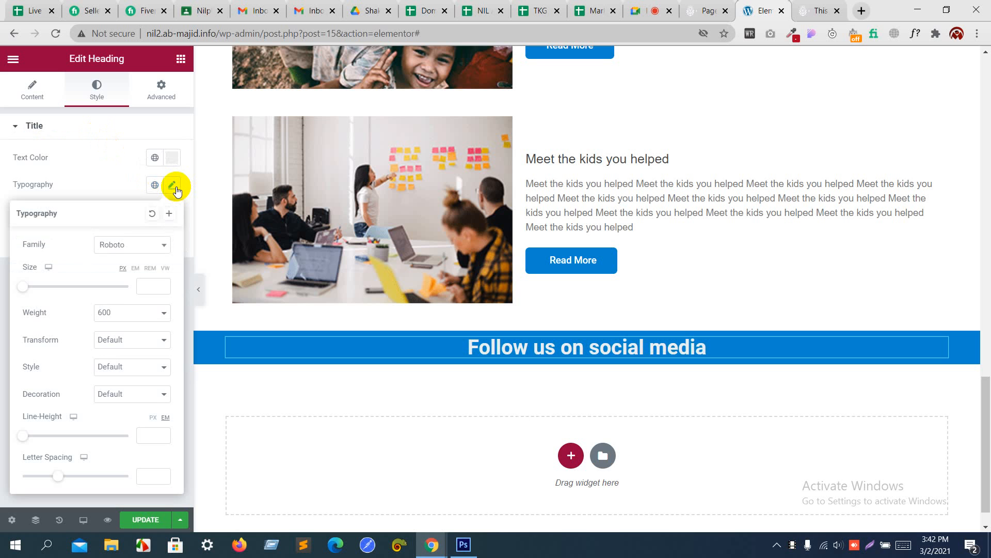
{"action": "left_click", "coordinate": [144, 252]}
{"action": "type", "text": "h"}
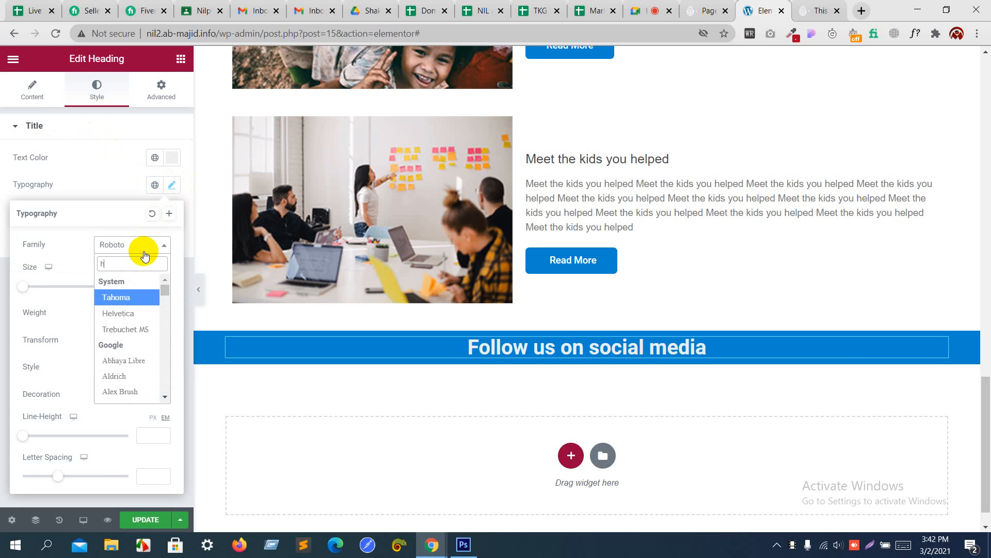
{"action": "type", "text": "el"}
{"action": "key", "text": "Return"}
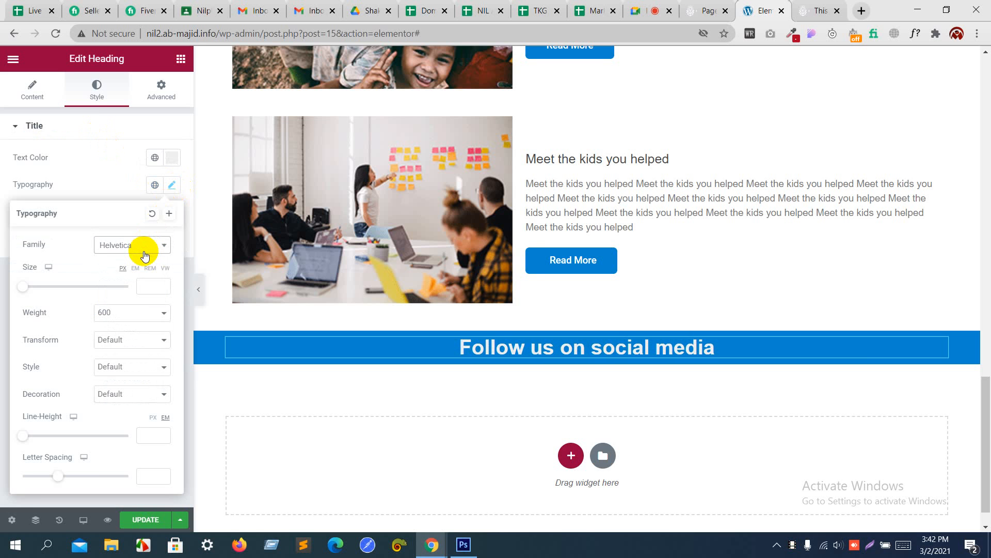
{"action": "left_click", "coordinate": [141, 283]}
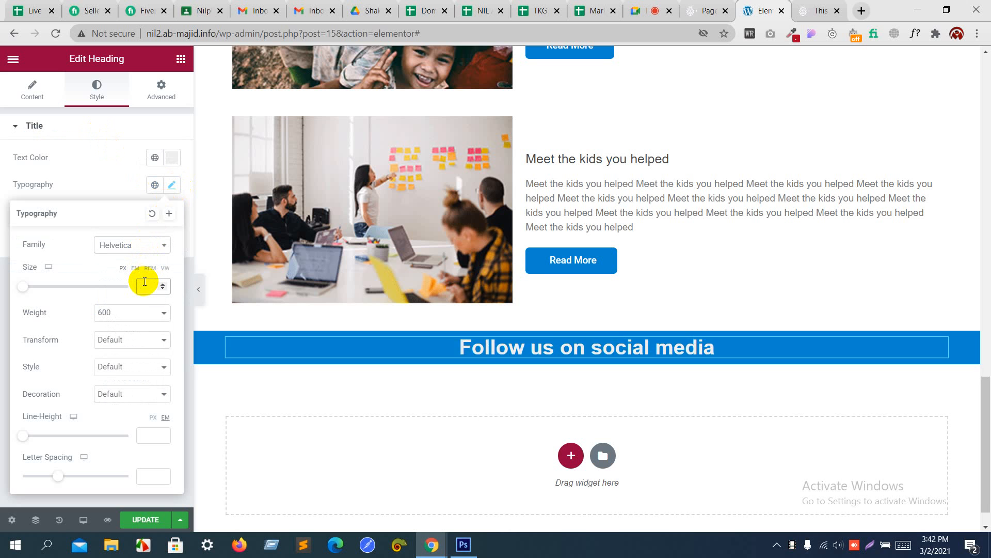
{"action": "type", "text": "1"}
{"action": "key", "text": "Up"}
{"action": "key", "text": "Up"}
{"action": "key", "text": "Up"}
{"action": "key", "text": "Up"}
{"action": "key", "text": "Up"}
{"action": "key", "text": "Up"}
{"action": "key", "text": "Up"}
{"action": "key", "text": "Up"}
{"action": "key", "text": "Up"}
{"action": "key", "text": "Up"}
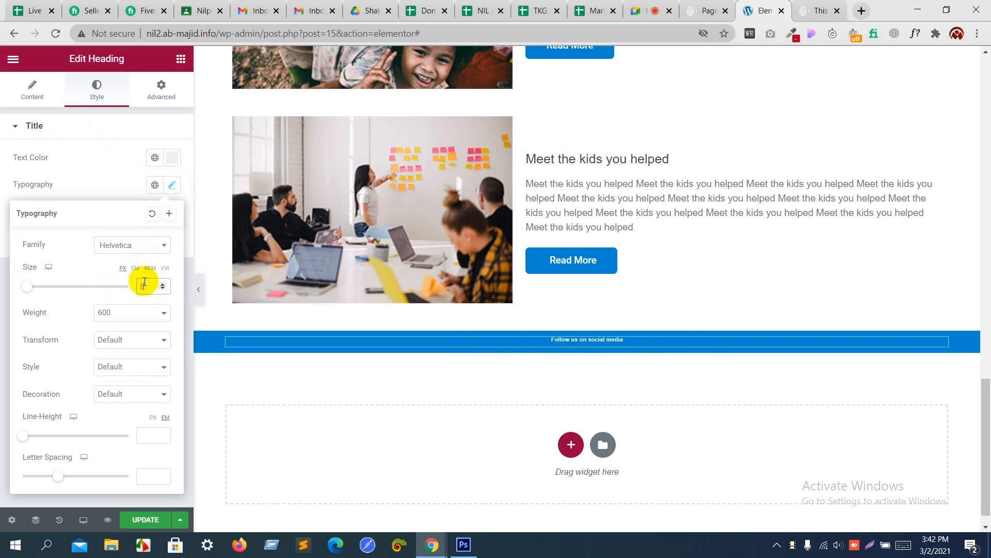
{"action": "key", "text": "Up"}
{"action": "key", "text": "Up"}
{"action": "key", "text": "Up"}
{"action": "key", "text": "Up"}
{"action": "key", "text": "Up"}
{"action": "key", "text": "Up"}
{"action": "key", "text": "Up"}
{"action": "key", "text": "Up"}
{"action": "key", "text": "Up"}
{"action": "key", "text": "Up"}
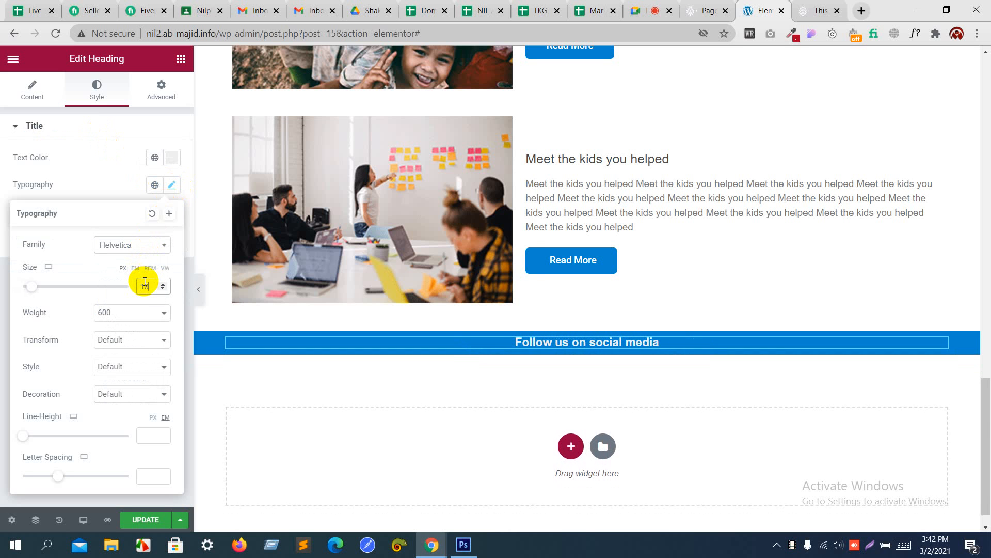
{"action": "key", "text": "Up"}
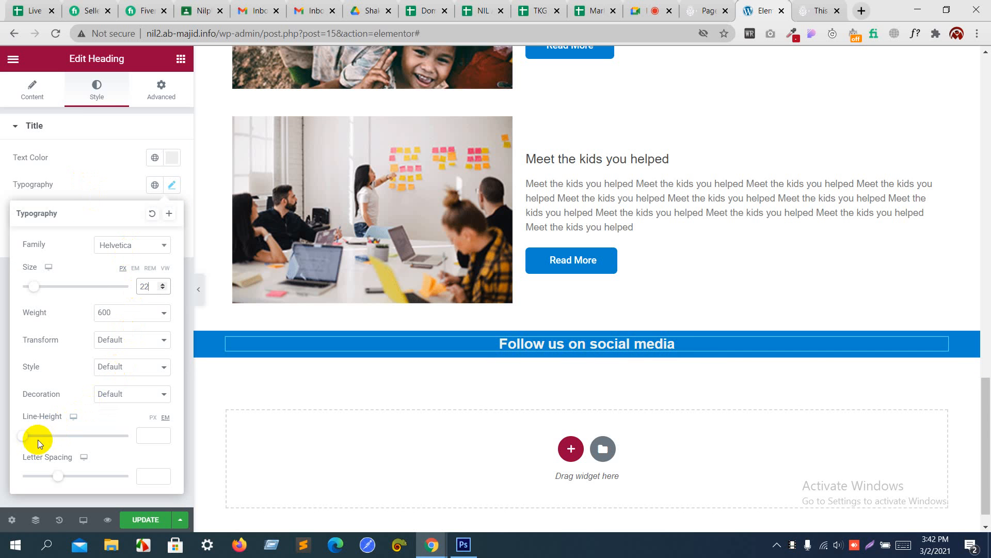
{"action": "left_click", "coordinate": [25, 437]}
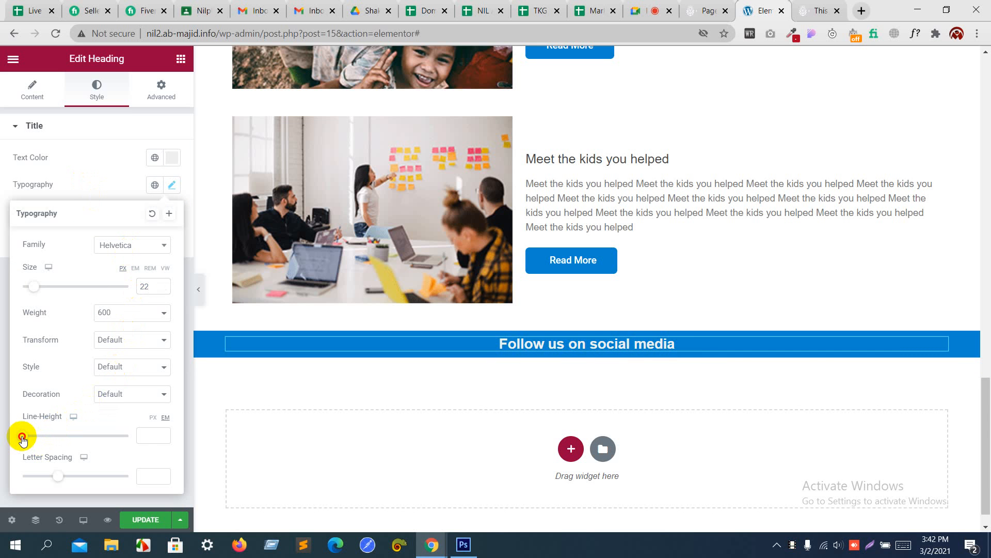
{"action": "left_click_drag", "start_coordinate": [25, 437], "coordinate": [45, 439]}
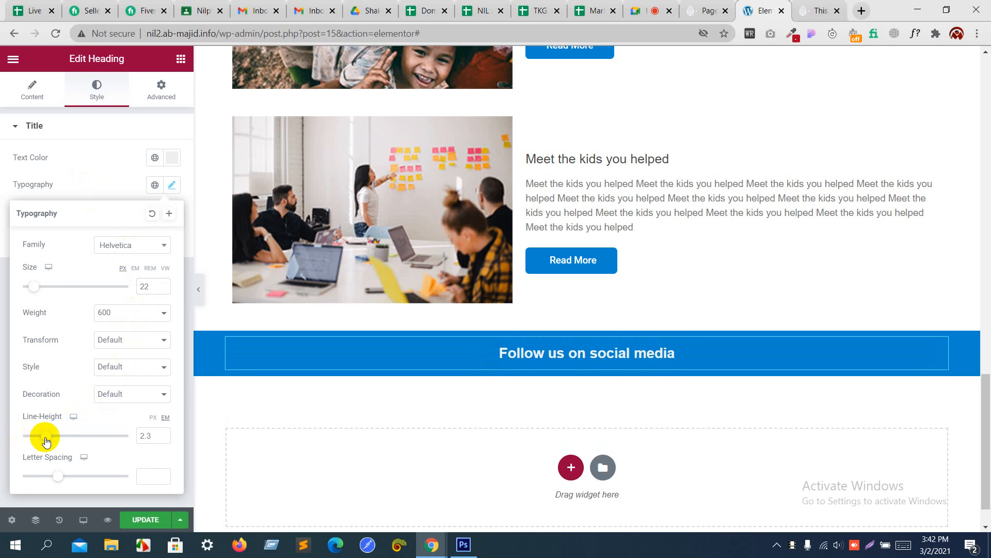
{"action": "left_click", "coordinate": [85, 190]}
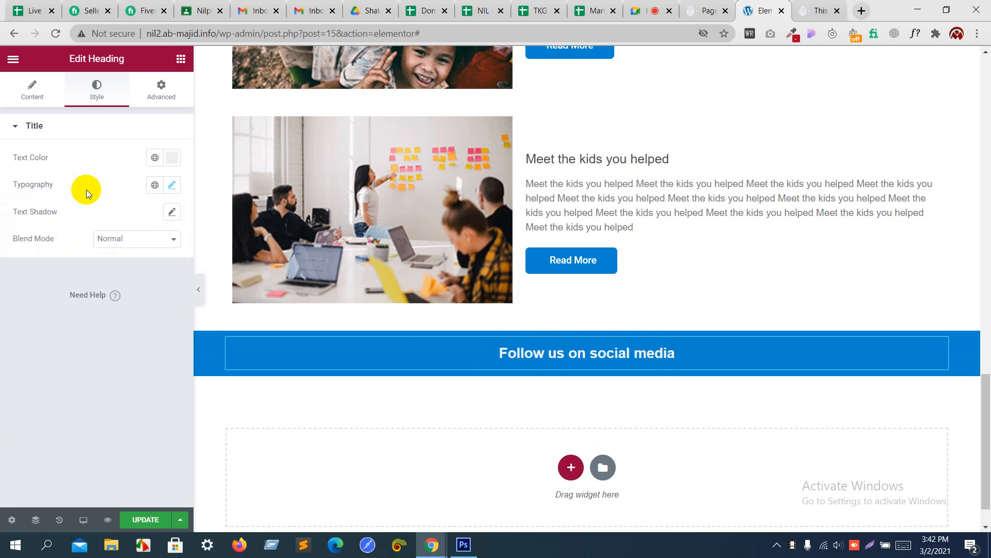
{"action": "key", "text": "alt+Tab"}
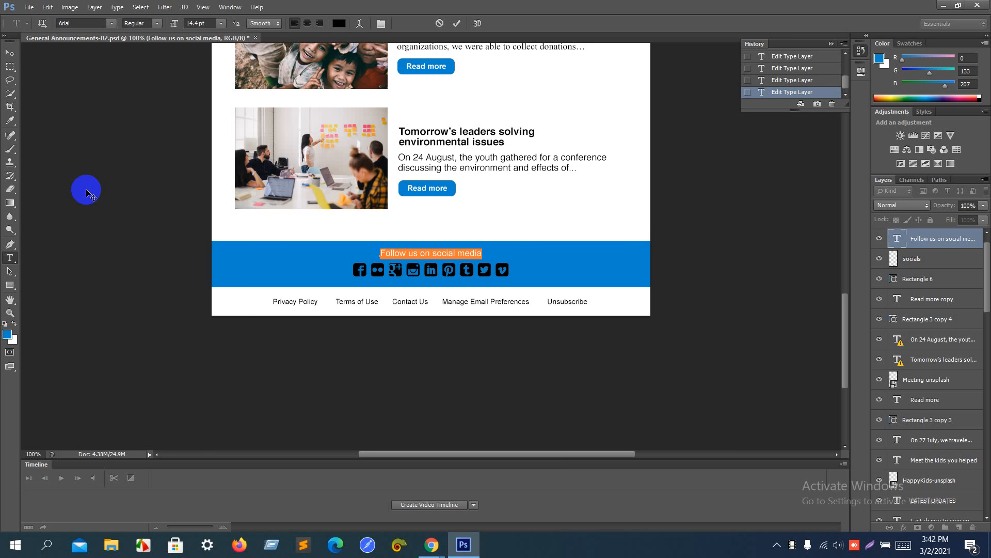
{"action": "key", "text": "alt+Tab"}
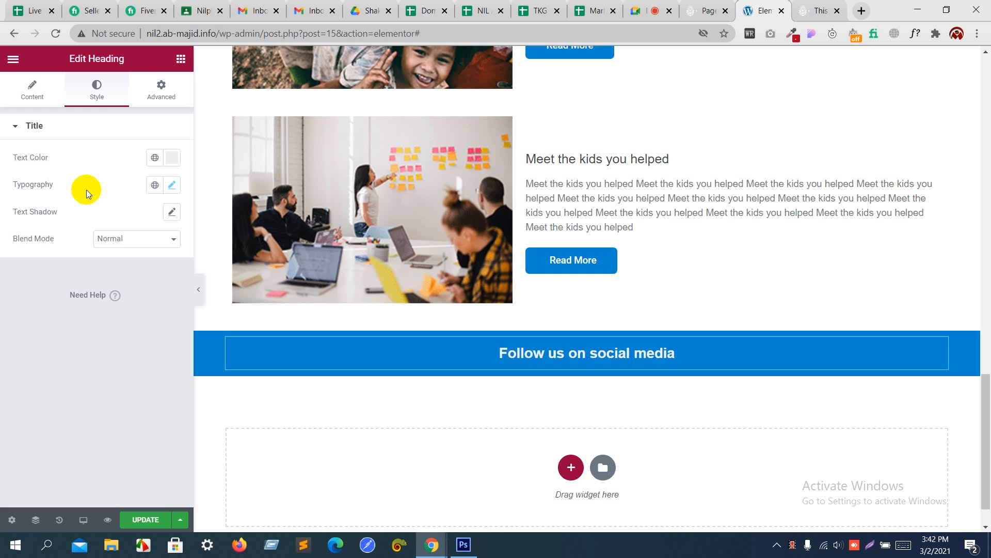
{"action": "left_click", "coordinate": [180, 60]}
Step: Add a Social Icons widget below the 'Follow us on social media' heading
{"action": "left_click", "coordinate": [151, 108]}
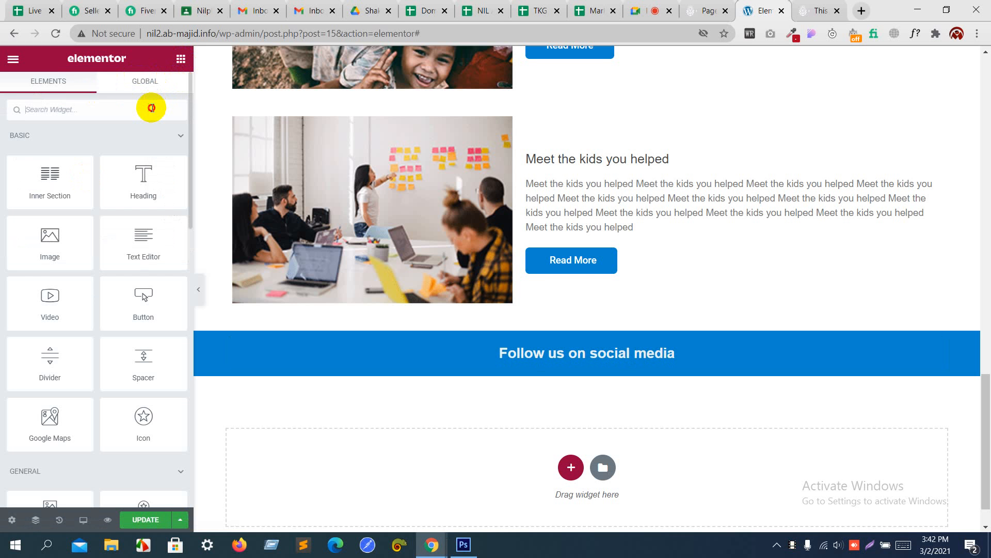
{"action": "type", "text": "soca"}
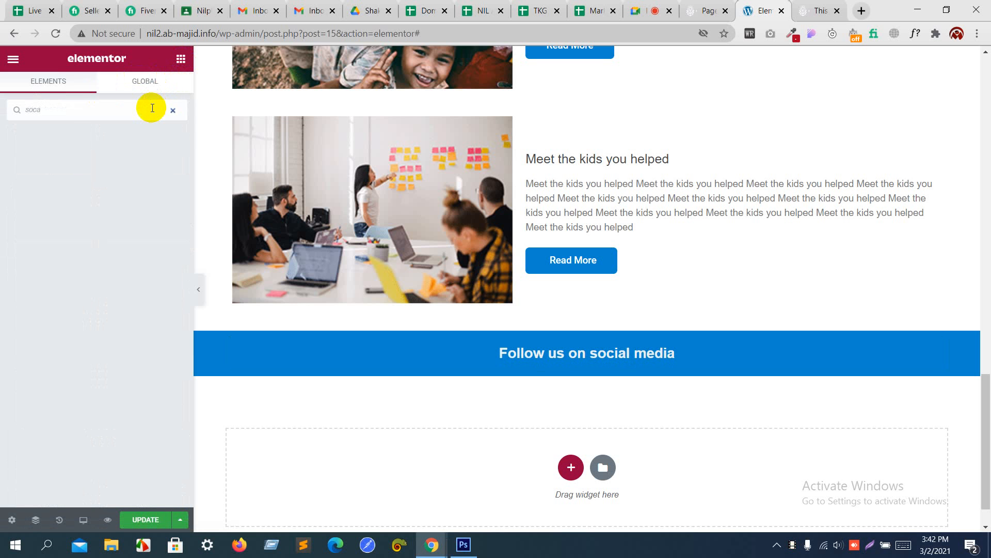
{"action": "key", "text": "BackSpace"}
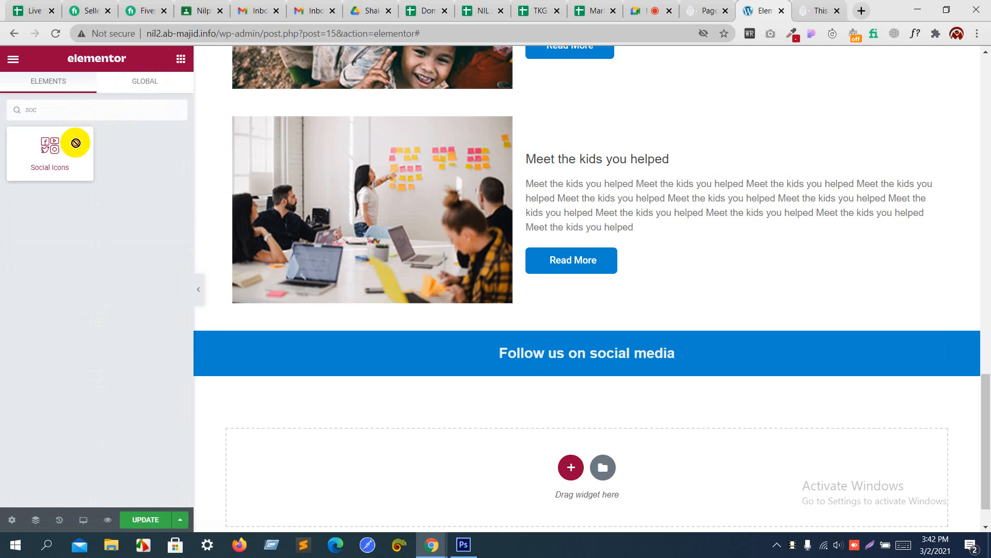
{"action": "left_click_drag", "start_coordinate": [75, 142], "coordinate": [522, 355]}
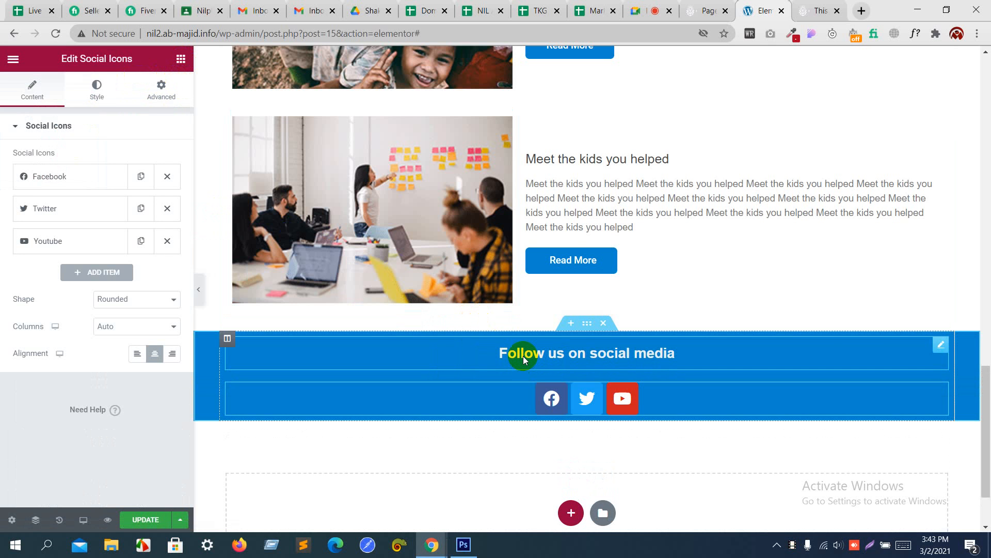
{"action": "key", "text": "alt+Tab"}
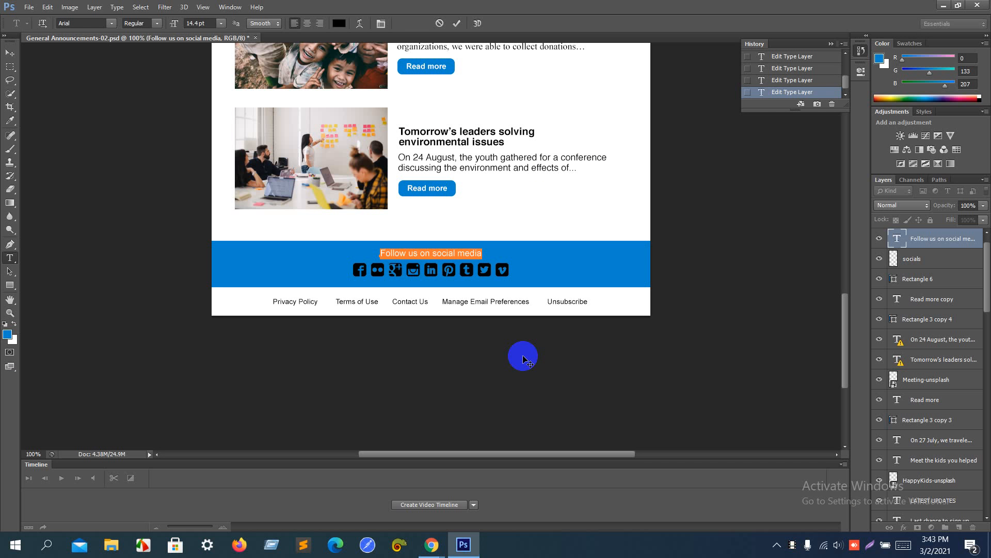
{"action": "key", "text": "alt+Tab"}
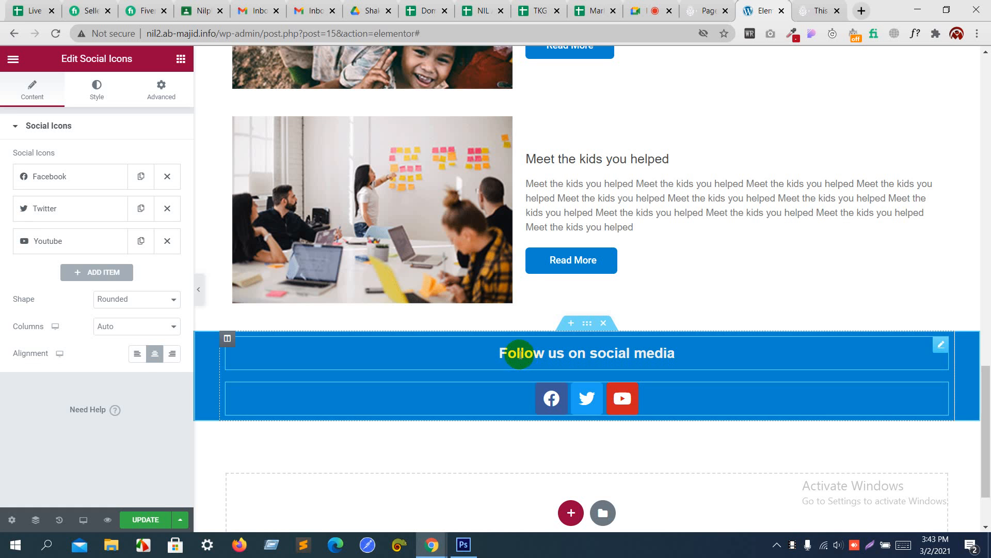
Step: Duplicate the Twitter icon once and the YouTube icon four times
{"action": "left_click", "coordinate": [141, 209]}
{"action": "left_click", "coordinate": [141, 275]}
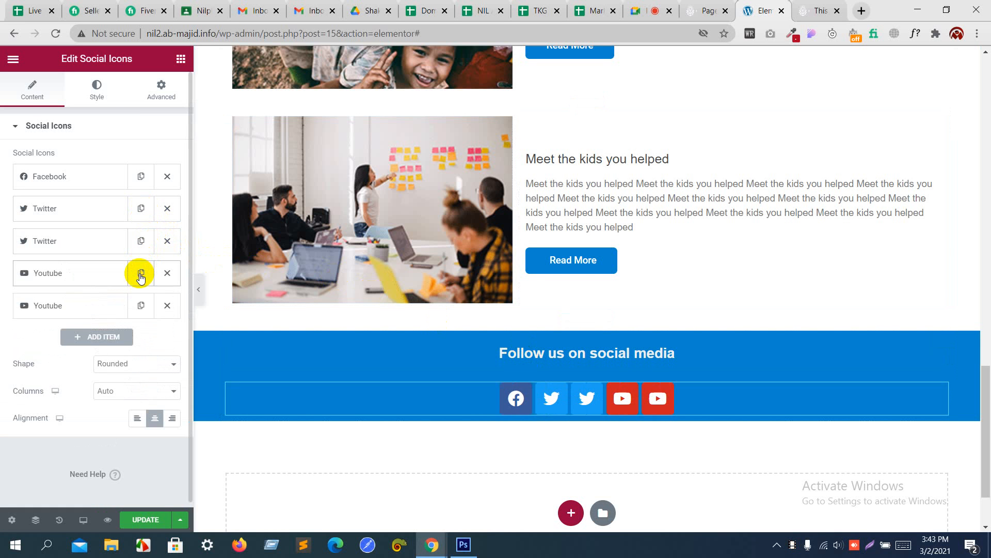
{"action": "left_click", "coordinate": [141, 307]}
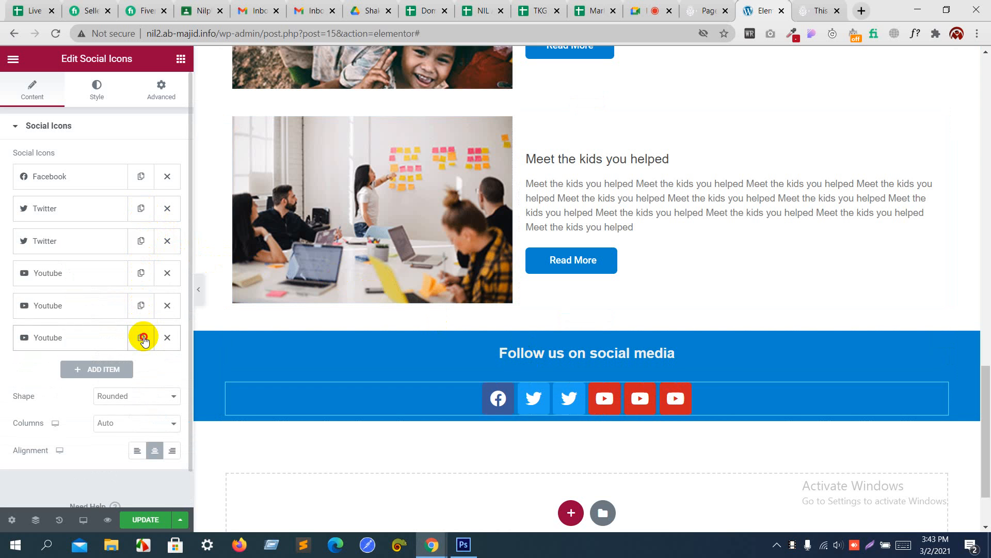
{"action": "left_click", "coordinate": [141, 336]}
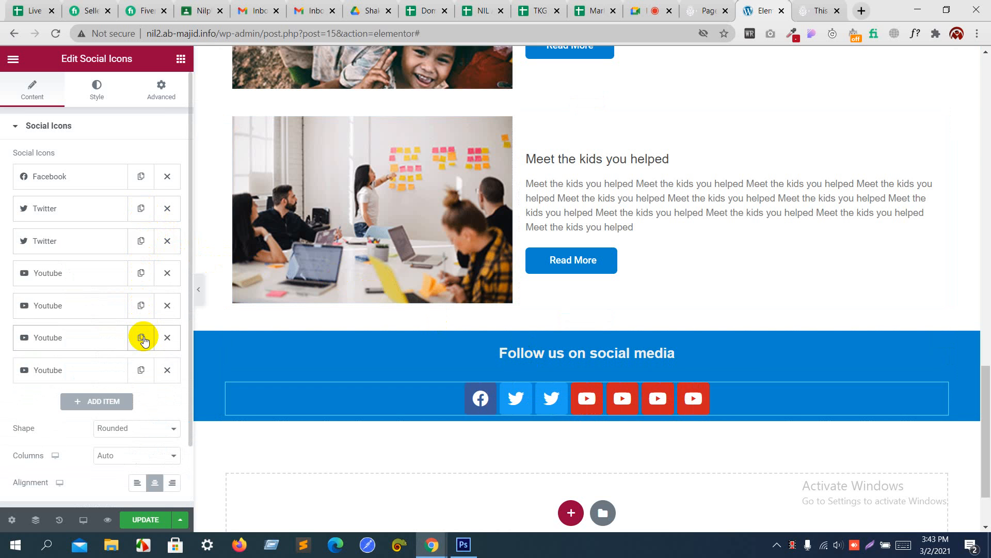
{"action": "left_click", "coordinate": [141, 307]}
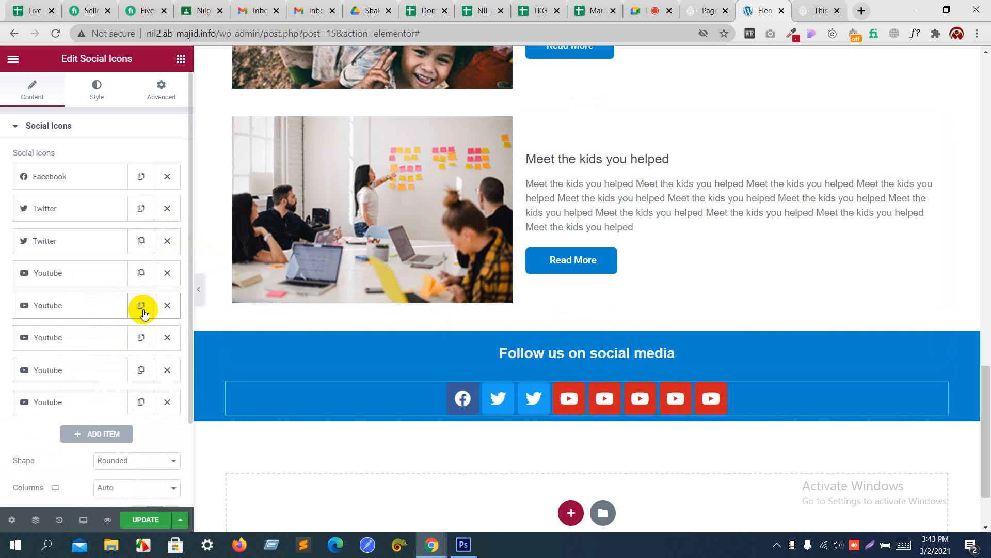
{"action": "left_click", "coordinate": [57, 271]}
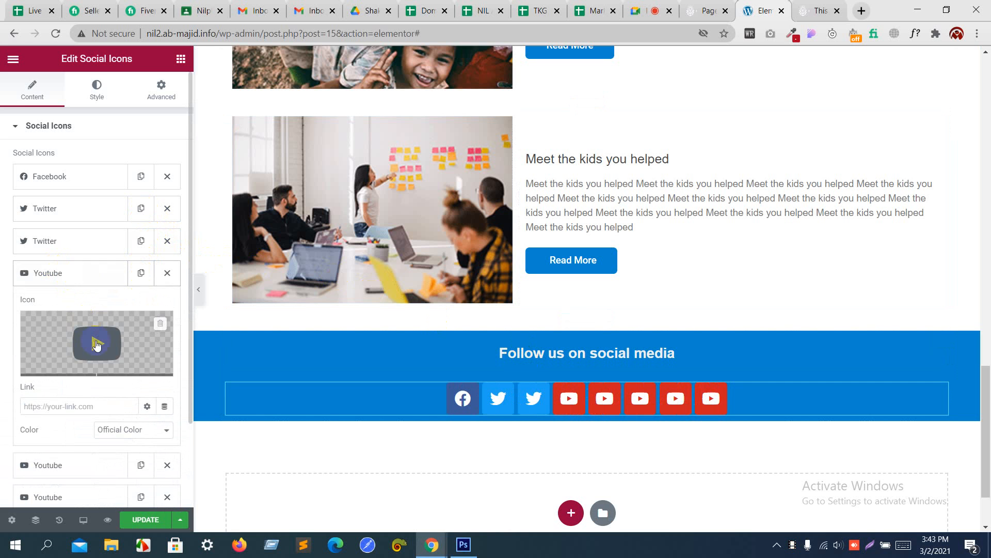
Step: Replace the first two YouTube icons with Instagram and LinkedIn from the Icon Library
{"action": "left_click", "coordinate": [98, 345]}
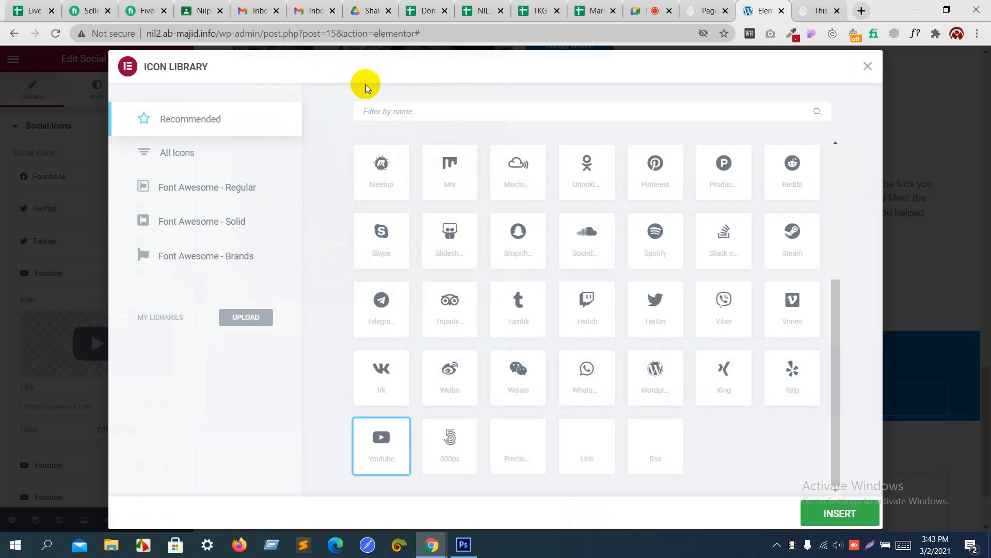
{"action": "left_click", "coordinate": [378, 114]}
{"action": "type", "text": "ins"}
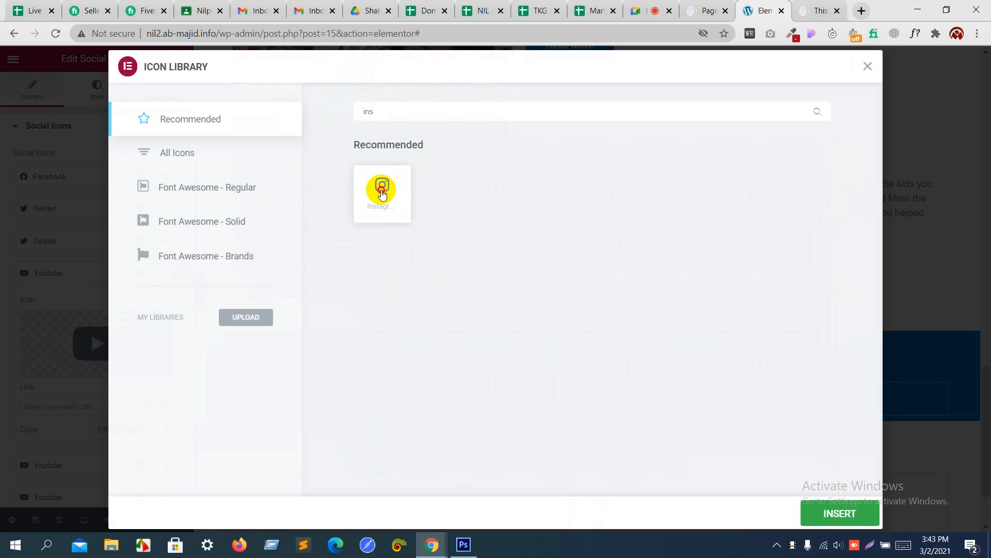
{"action": "left_click", "coordinate": [385, 182]}
{"action": "left_click", "coordinate": [837, 515]}
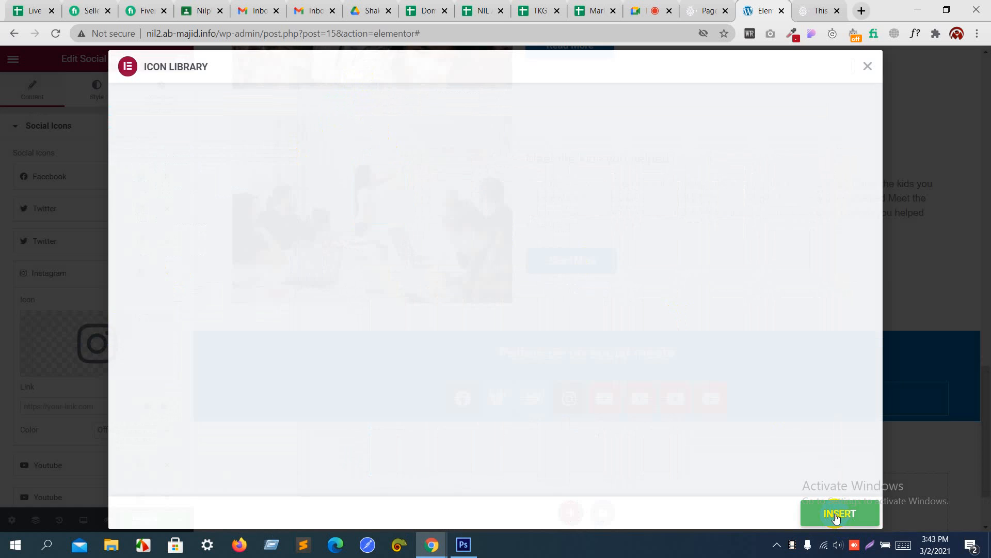
{"action": "scroll", "coordinate": [98, 359], "scroll_direction": "down", "scroll_amount": 5}
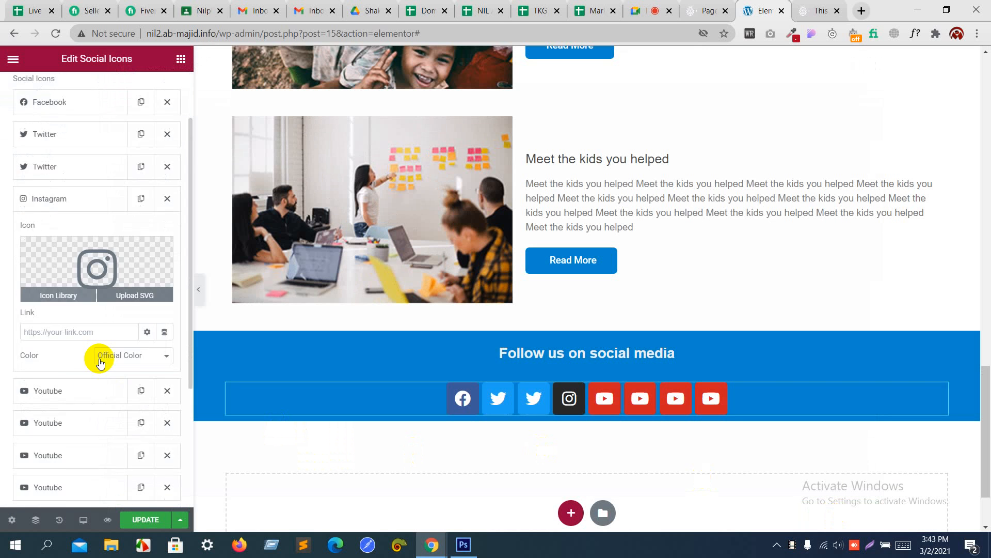
{"action": "left_click", "coordinate": [96, 205]}
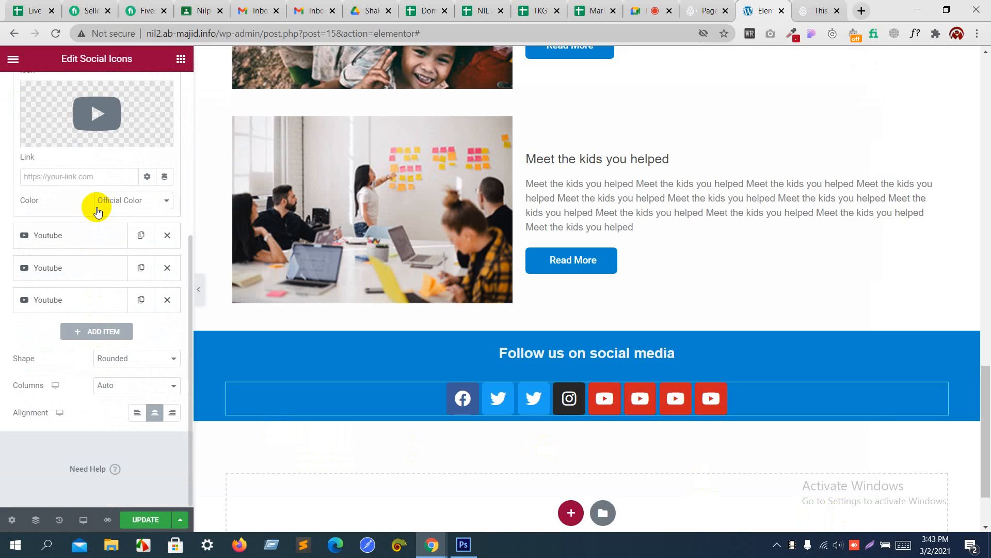
{"action": "left_click", "coordinate": [108, 120]}
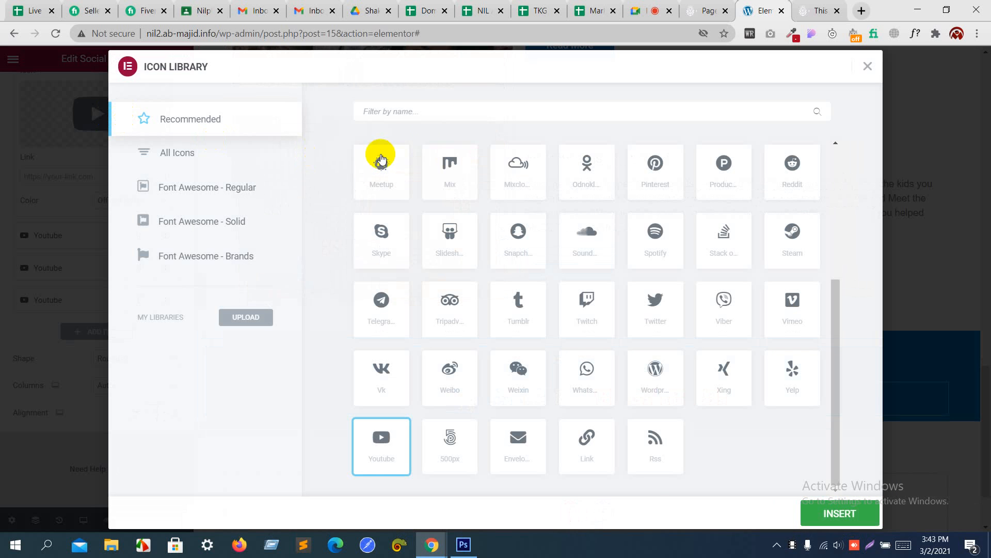
{"action": "type", "text": "li"}
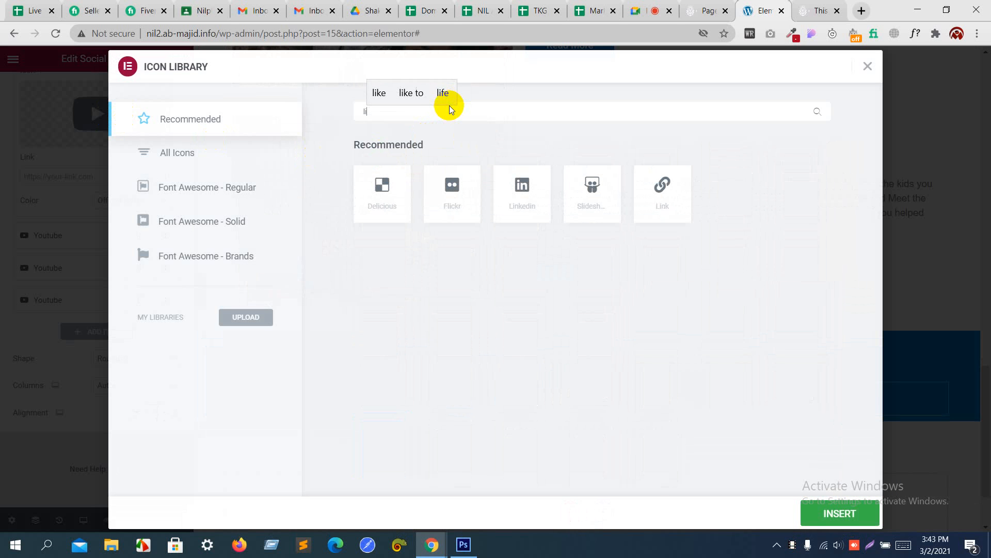
{"action": "type", "text": "n"}
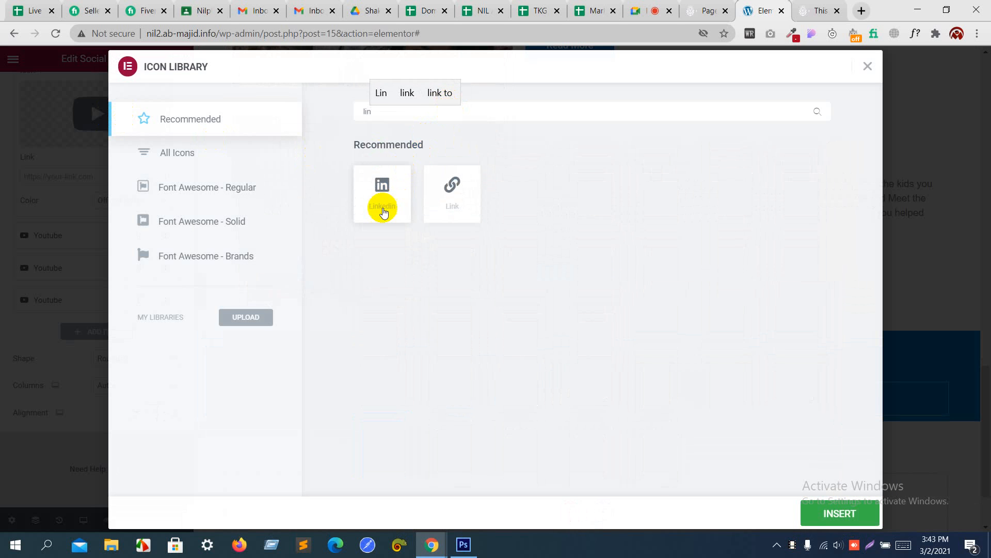
{"action": "left_click", "coordinate": [383, 211]}
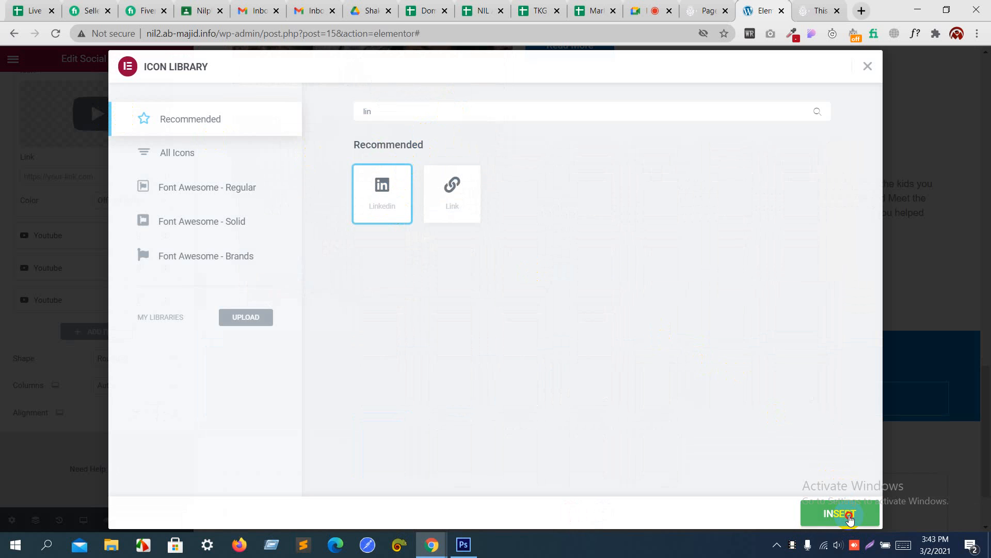
{"action": "left_click", "coordinate": [849, 518]}
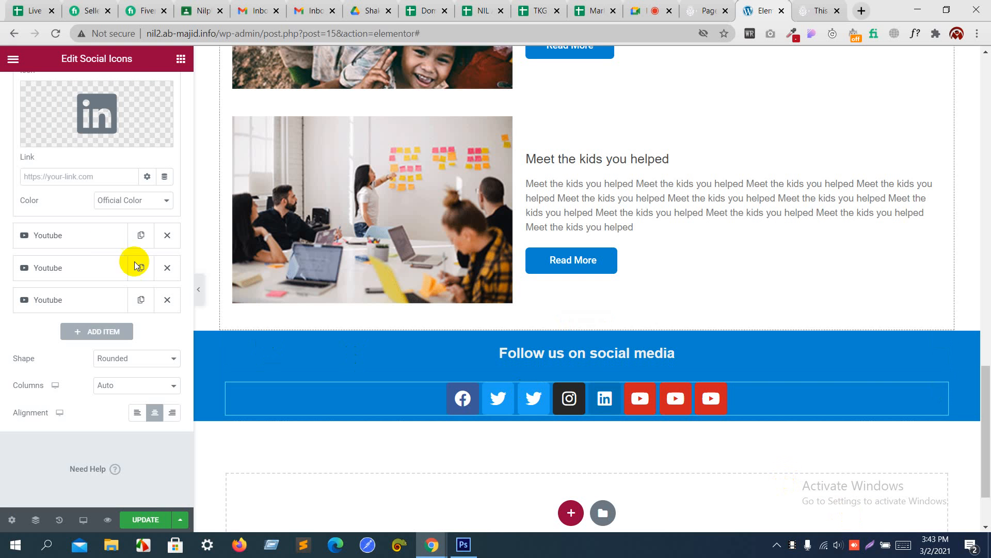
Step: Replace the next two YouTube icons with Pinterest and VK
{"action": "left_click", "coordinate": [85, 233]}
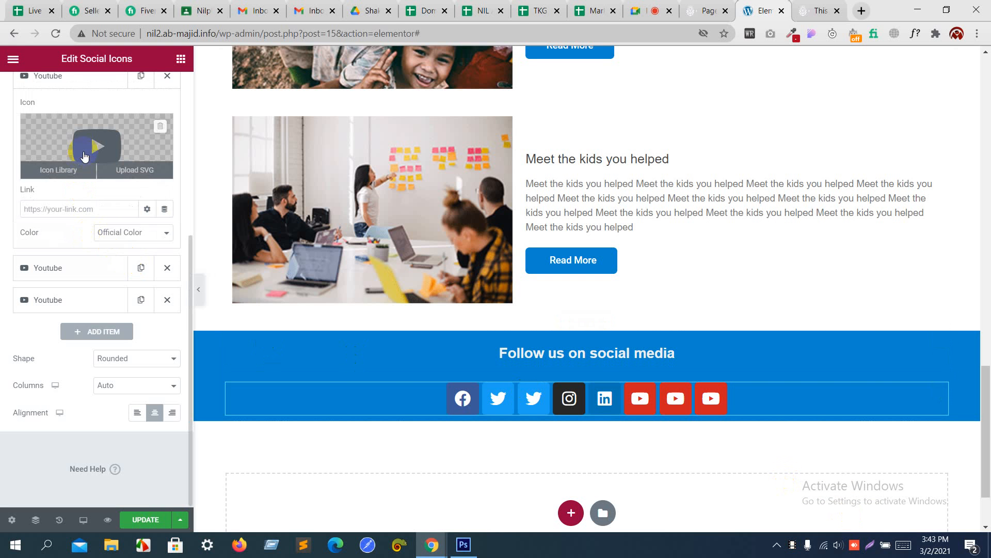
{"action": "left_click", "coordinate": [85, 154]}
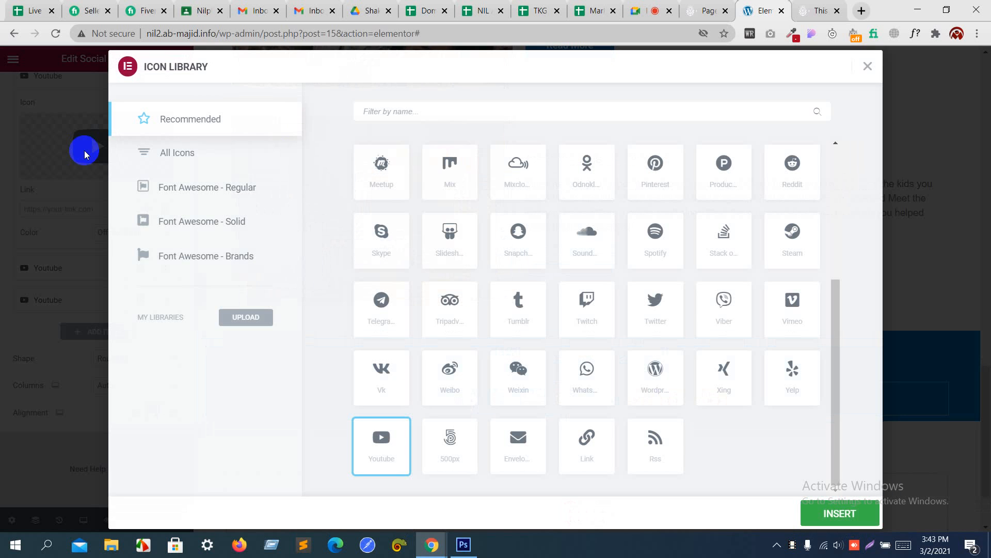
{"action": "left_click", "coordinate": [412, 109]}
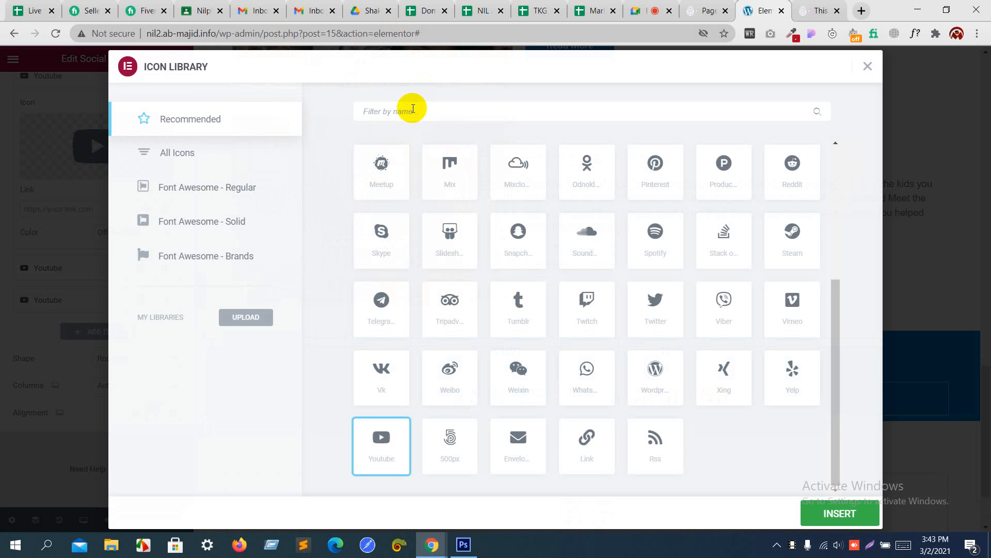
{"action": "type", "text": "pi"}
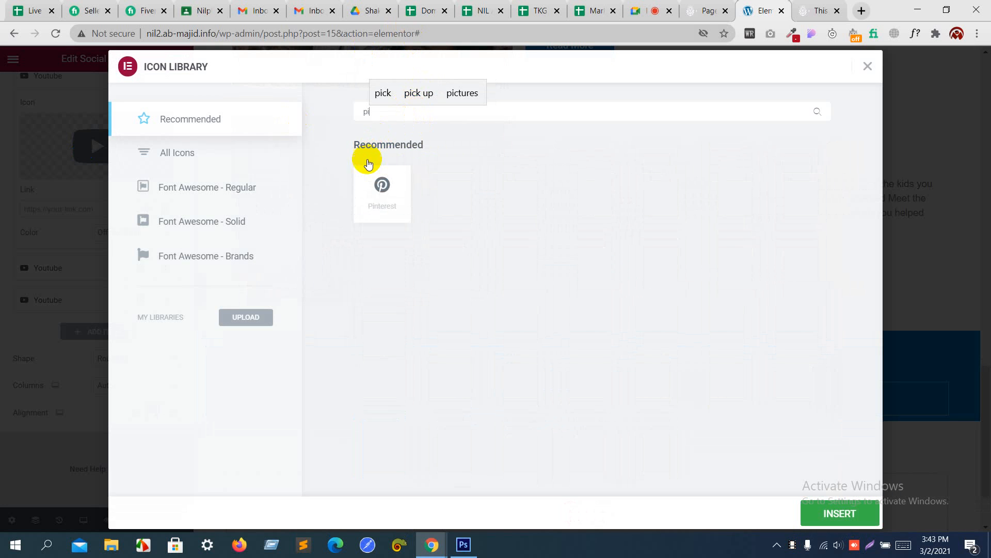
{"action": "left_click", "coordinate": [378, 189]}
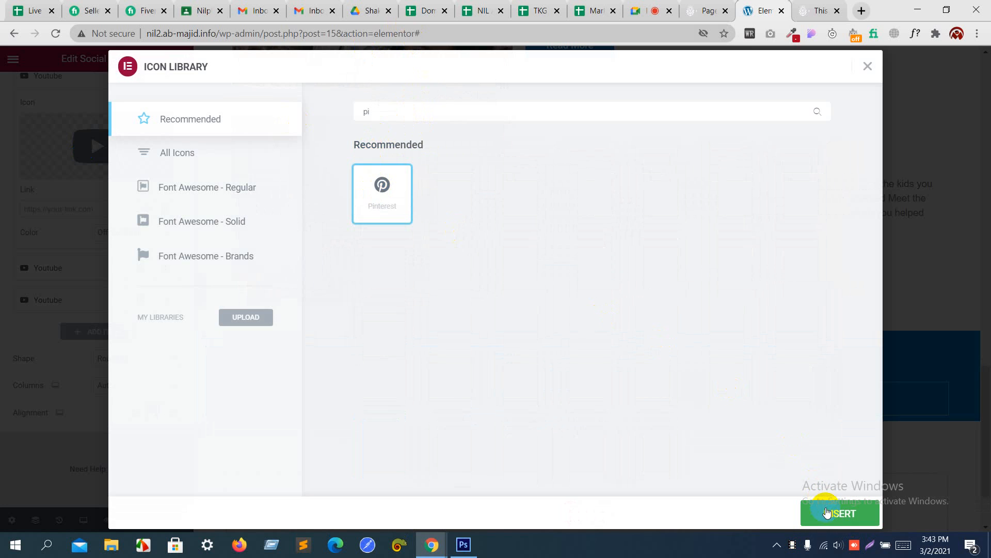
{"action": "left_click", "coordinate": [827, 511]}
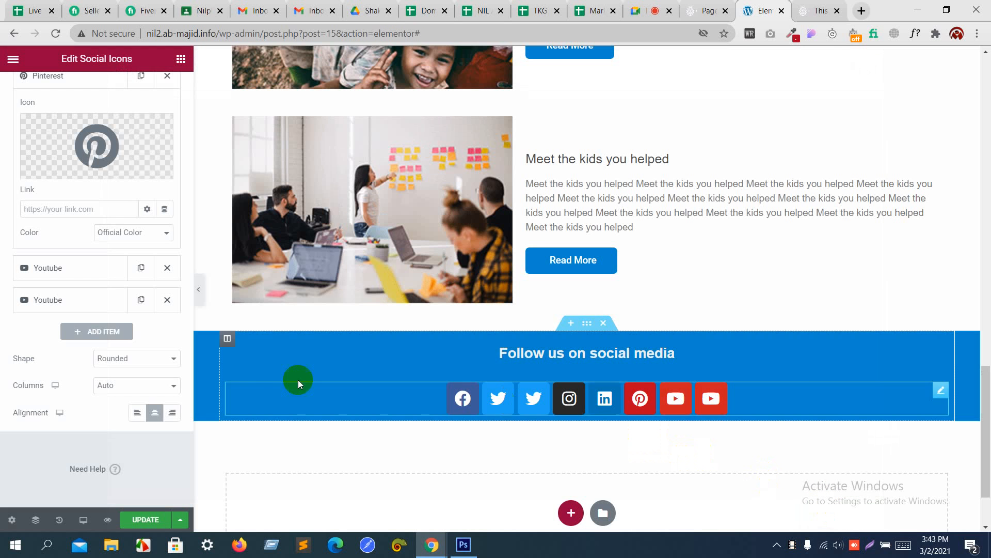
{"action": "left_click", "coordinate": [81, 278]}
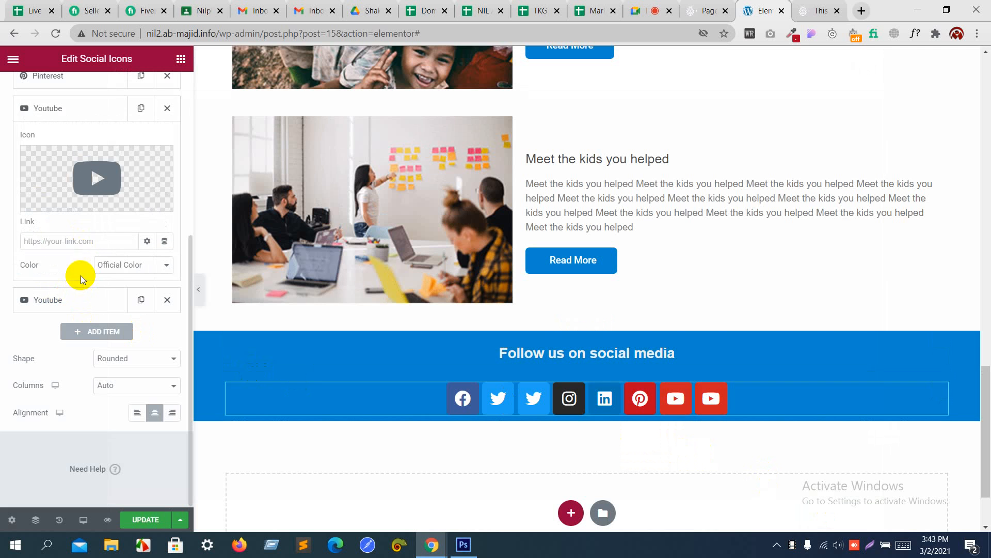
{"action": "left_click", "coordinate": [91, 178]}
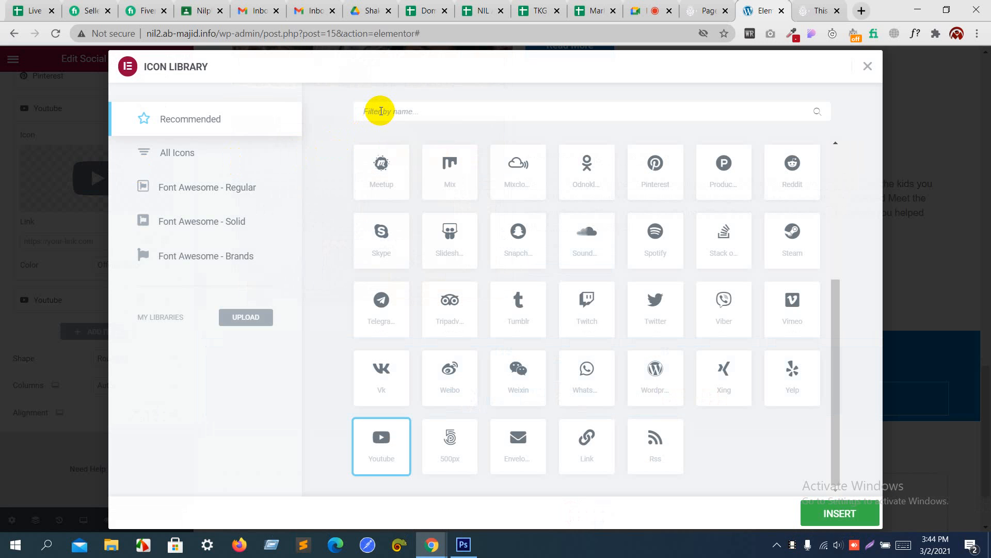
{"action": "left_click", "coordinate": [380, 111]}
{"action": "type", "text": "vk"}
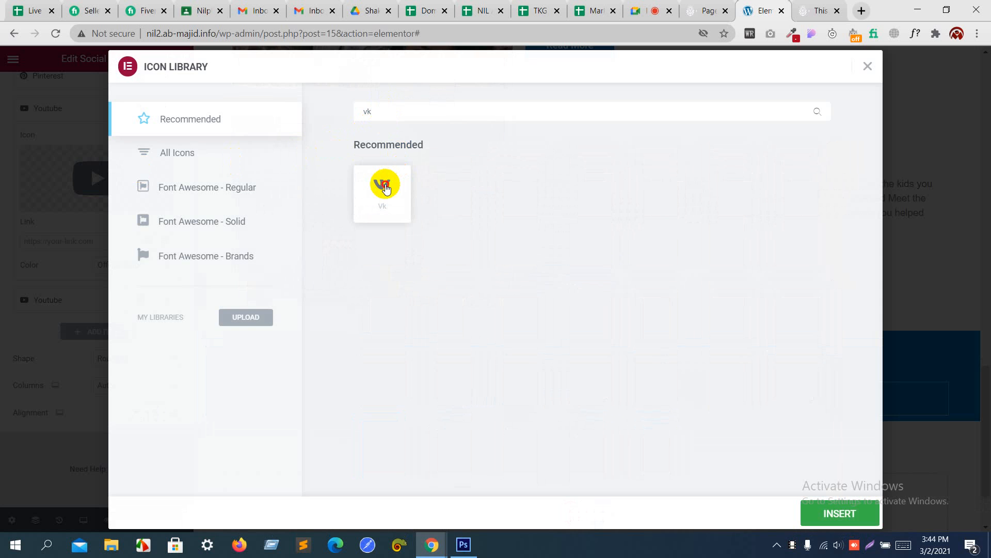
{"action": "left_click", "coordinate": [384, 186]}
{"action": "left_click", "coordinate": [822, 514]}
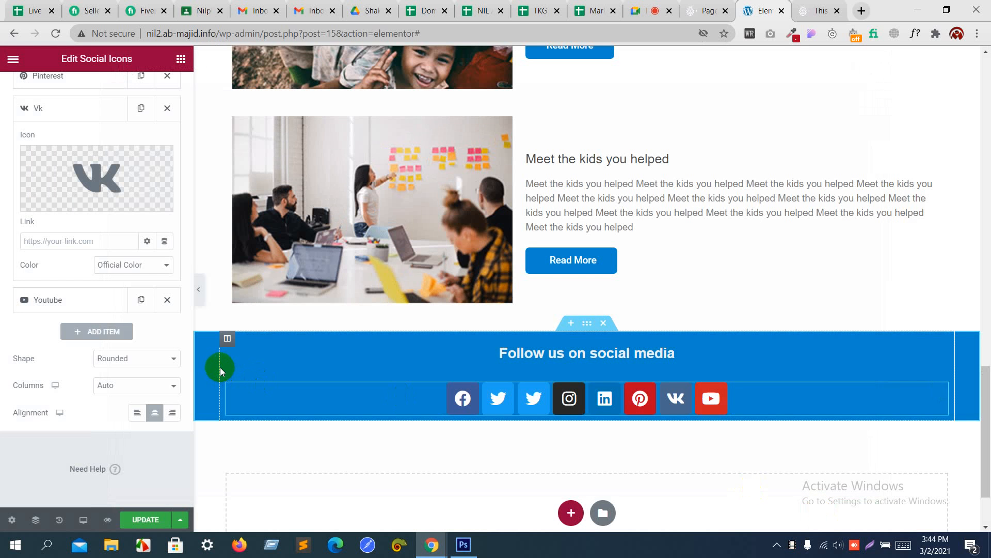
Step: Change the second Twitter icon to Reddit, then bring up the Photoshop mockup
{"action": "scroll", "coordinate": [137, 335], "scroll_direction": "up", "scroll_amount": 4}
{"action": "scroll", "coordinate": [137, 335], "scroll_direction": "up", "scroll_amount": 1}
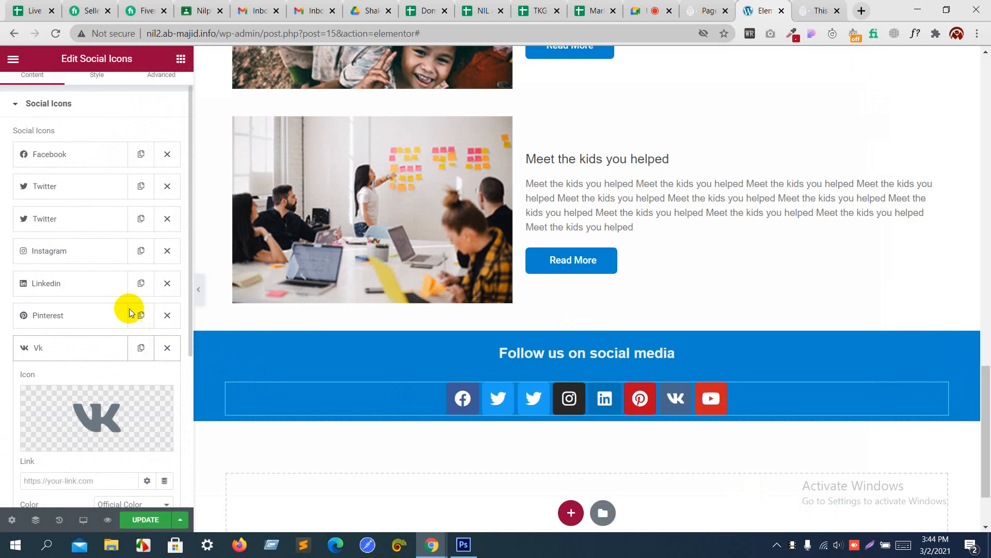
{"action": "left_click", "coordinate": [114, 222]}
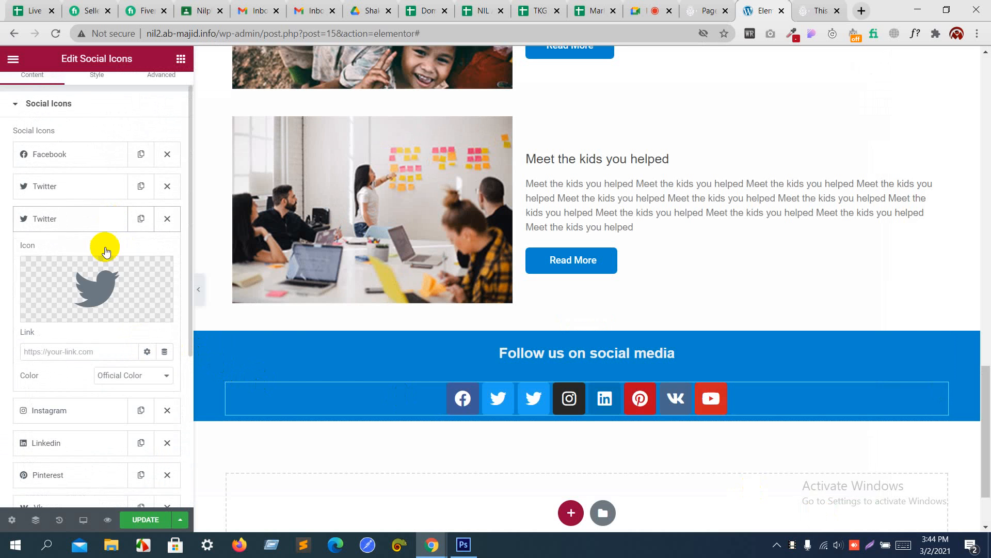
{"action": "left_click", "coordinate": [110, 280]}
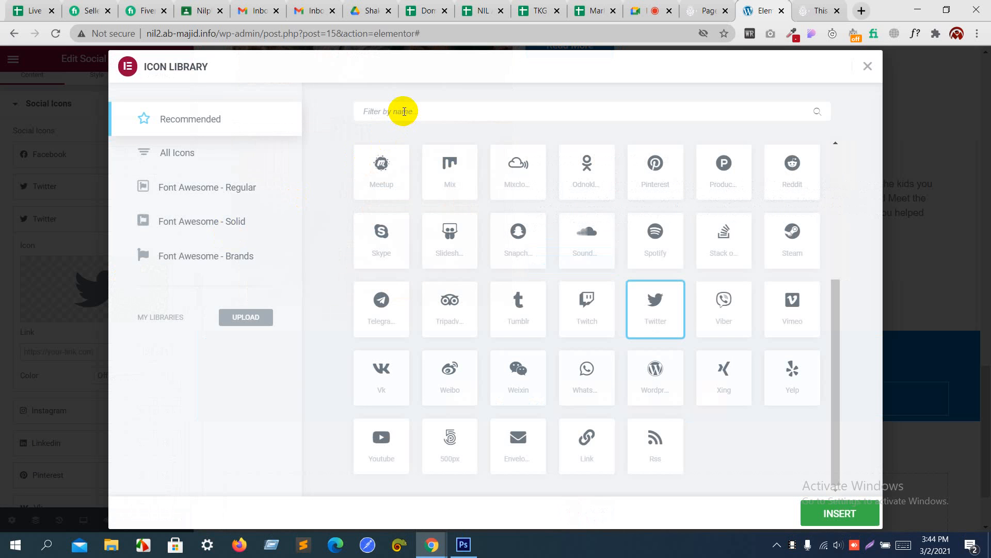
{"action": "left_click", "coordinate": [405, 112]}
{"action": "type", "text": "red"}
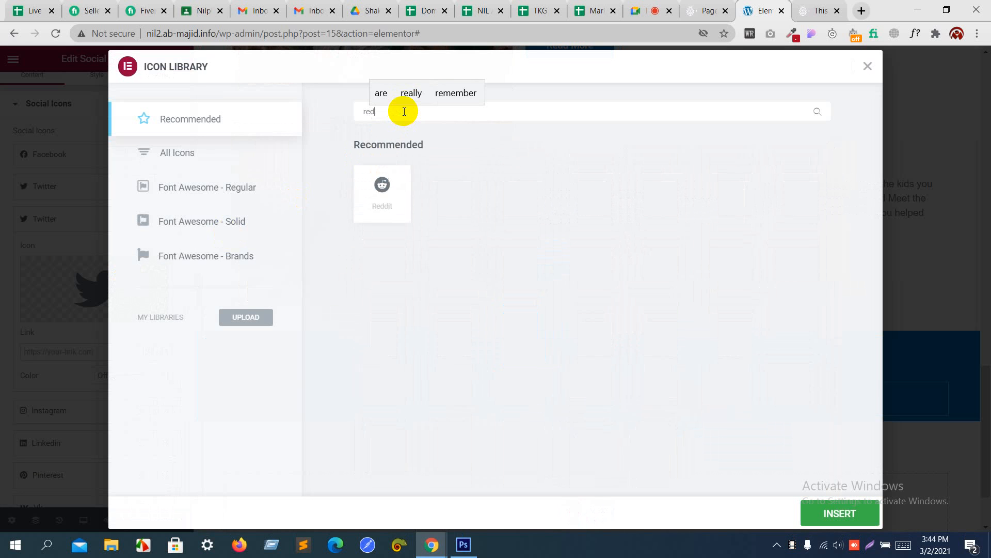
{"action": "left_click", "coordinate": [378, 205]}
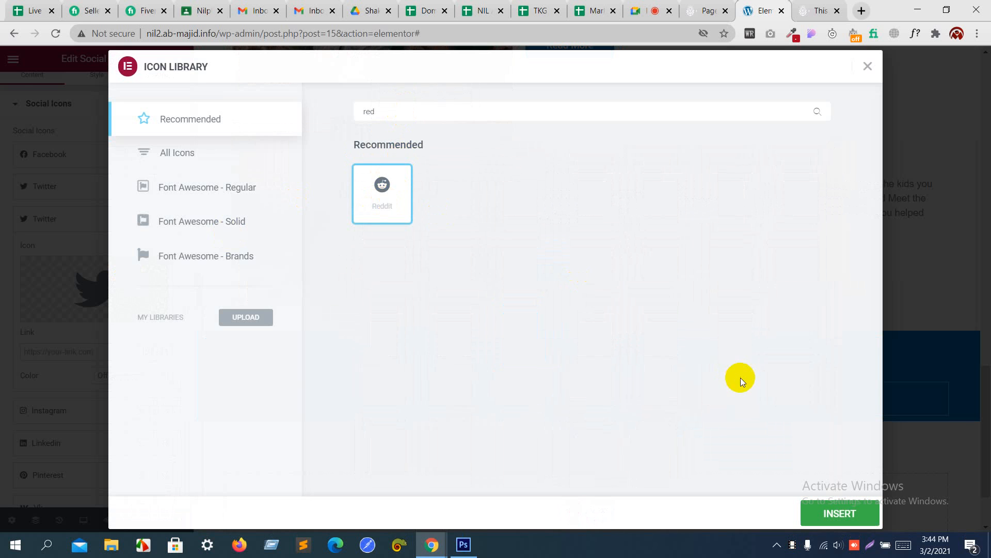
{"action": "left_click", "coordinate": [842, 527]}
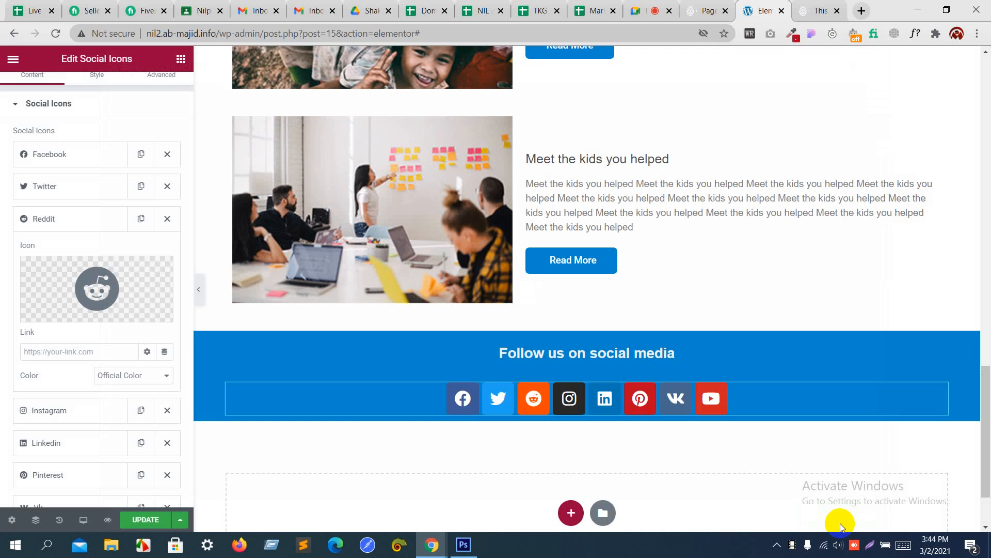
{"action": "key", "text": "alt+Tab"}
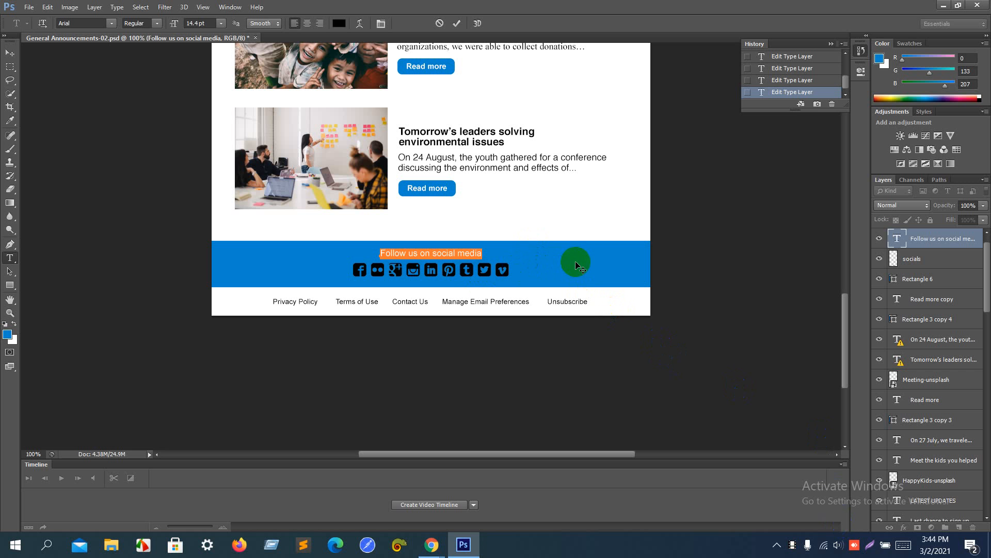
Step: Read the blue hex 0085cf from Photoshop's foreground colour picker, then return to Chrome
{"action": "left_click", "coordinate": [8, 336]}
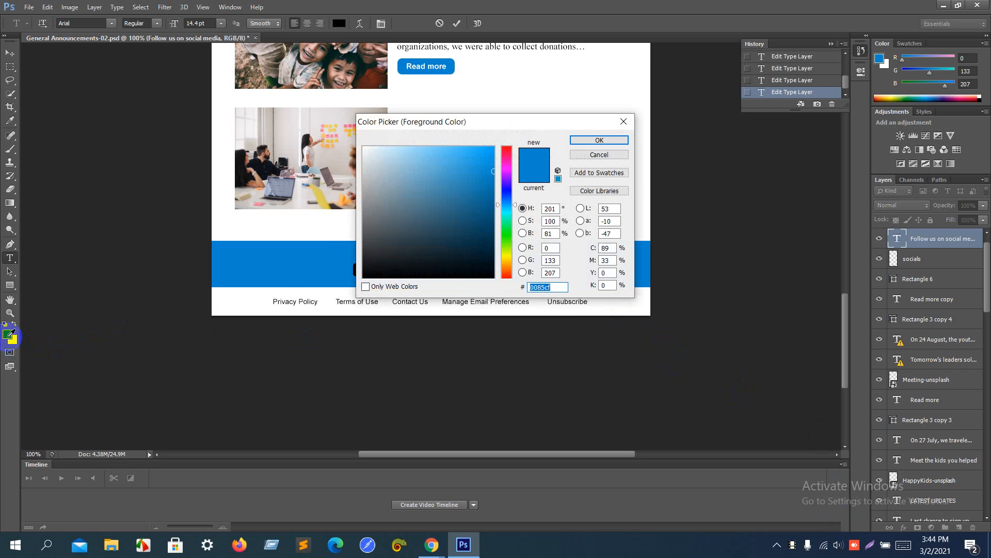
{"action": "key", "text": "alt+Tab"}
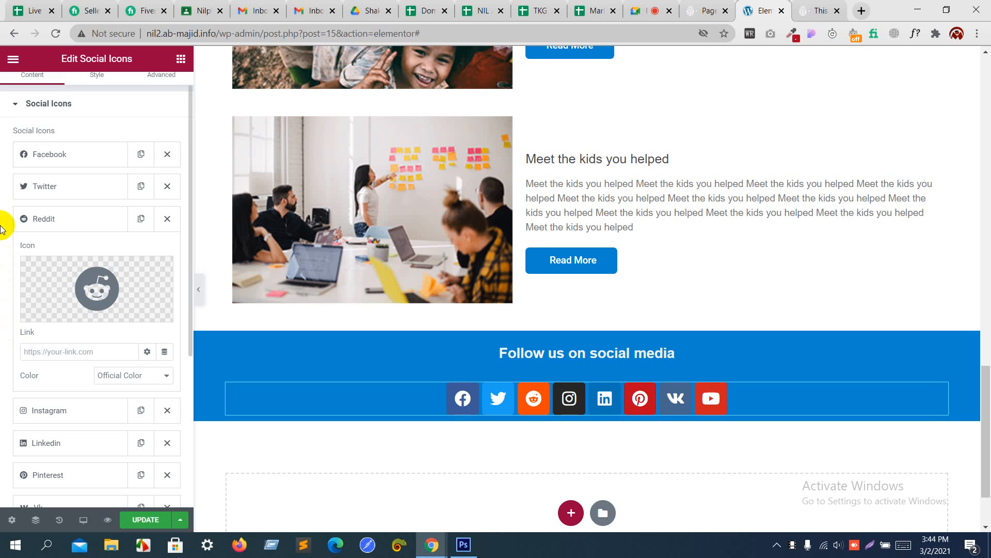
Step: Give the social icons custom colours: primary #000000 and secondary 0085cf
{"action": "left_click", "coordinate": [93, 84]}
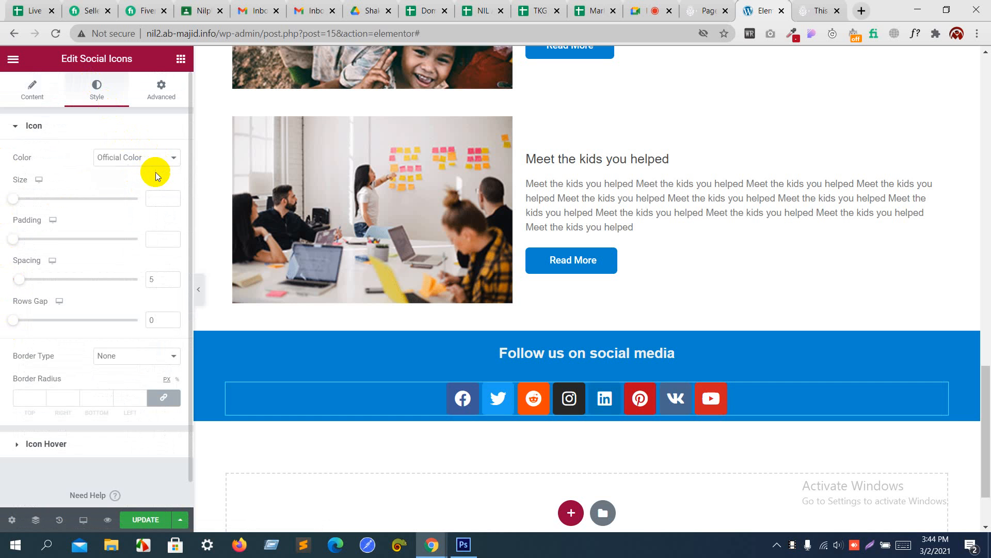
{"action": "left_click_drag", "start_coordinate": [12, 198], "coordinate": [20, 201]}
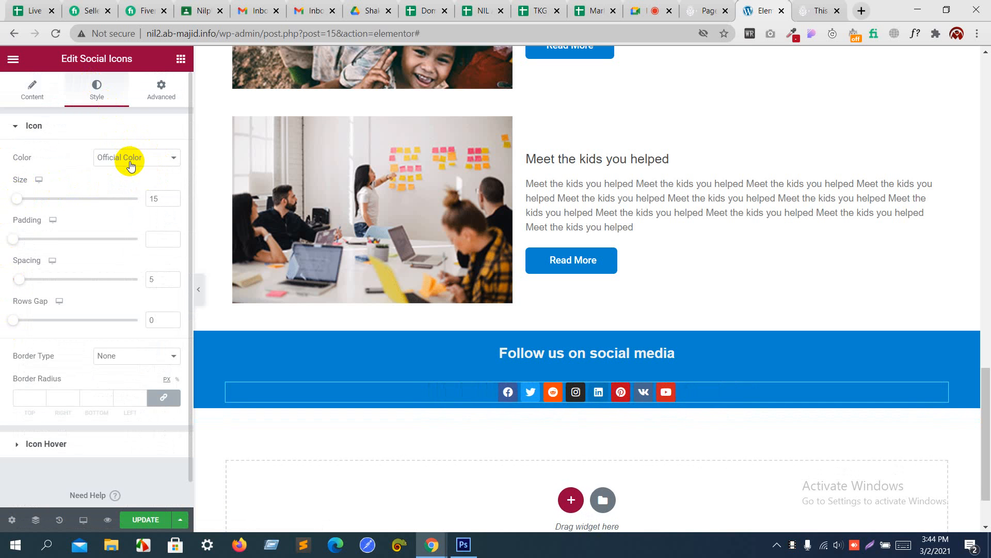
{"action": "left_click", "coordinate": [130, 157]}
{"action": "left_click", "coordinate": [131, 179]}
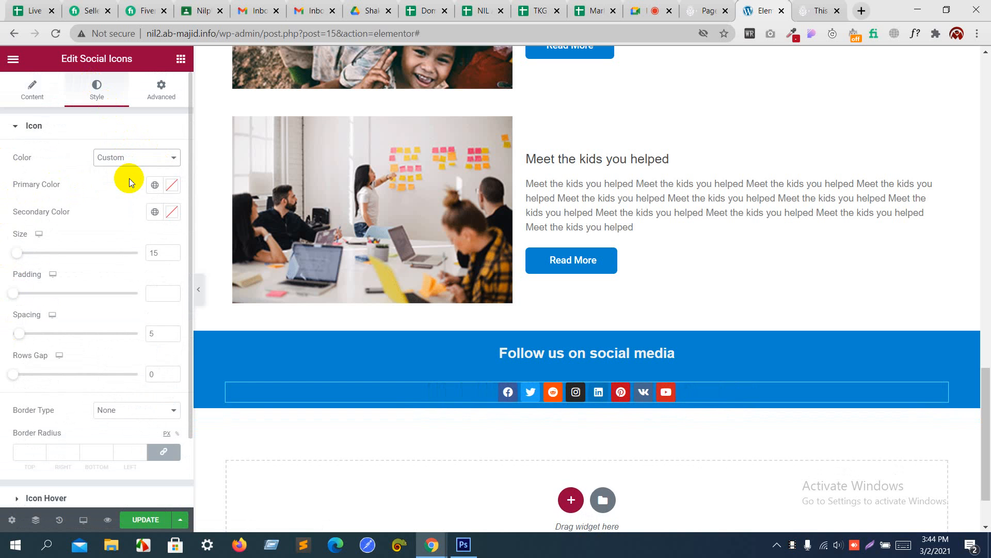
{"action": "left_click", "coordinate": [171, 189]}
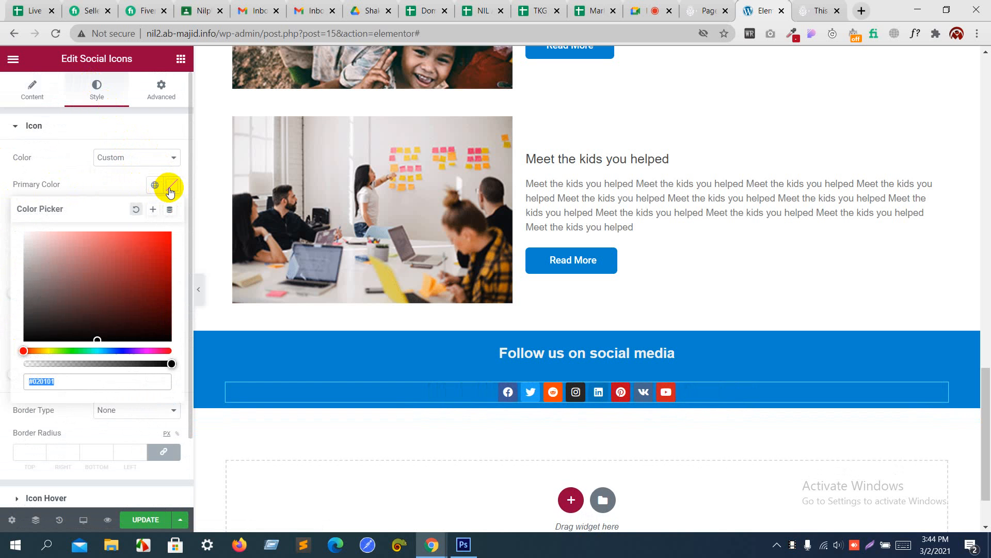
{"action": "type", "text": "0085cf"}
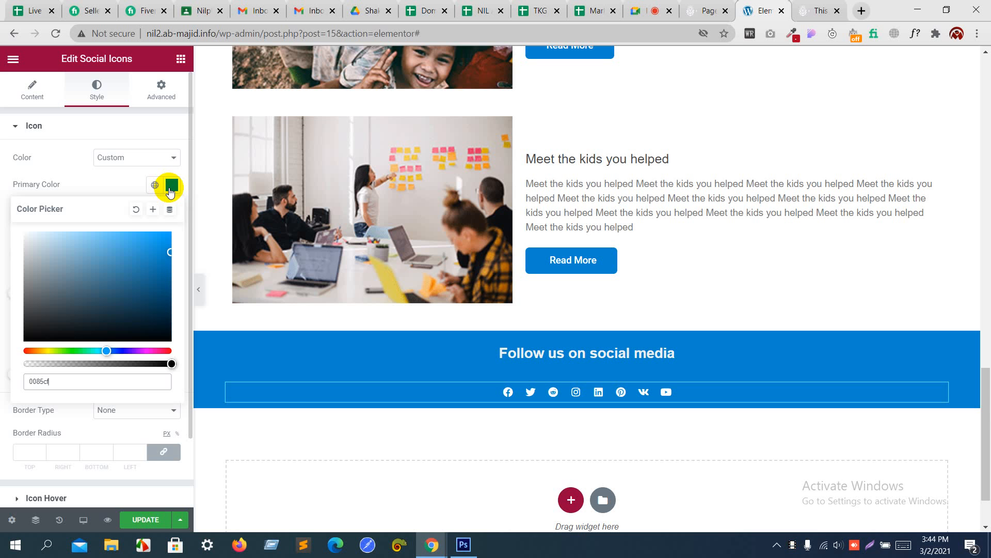
{"action": "left_click_drag", "start_coordinate": [131, 261], "coordinate": [5, 354]}
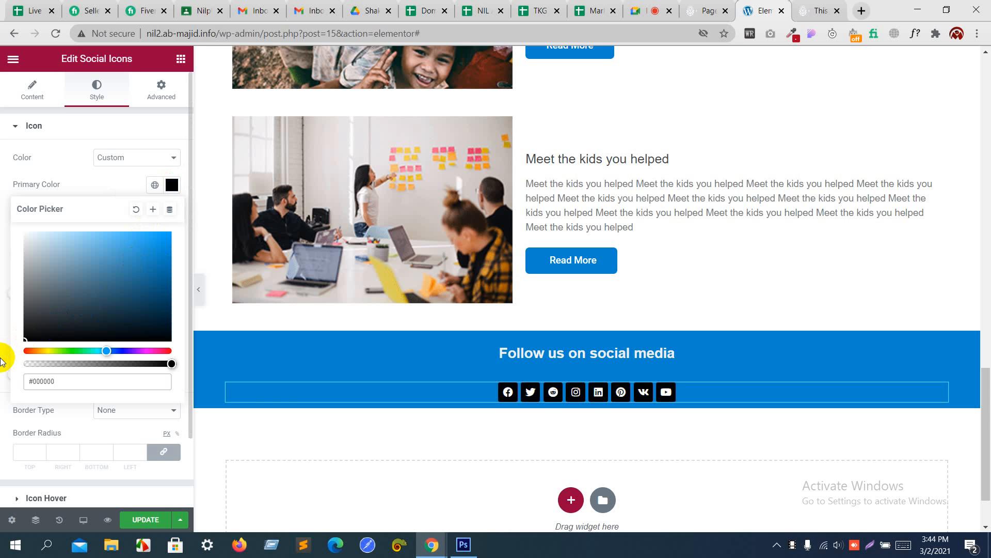
{"action": "left_click", "coordinate": [60, 171]}
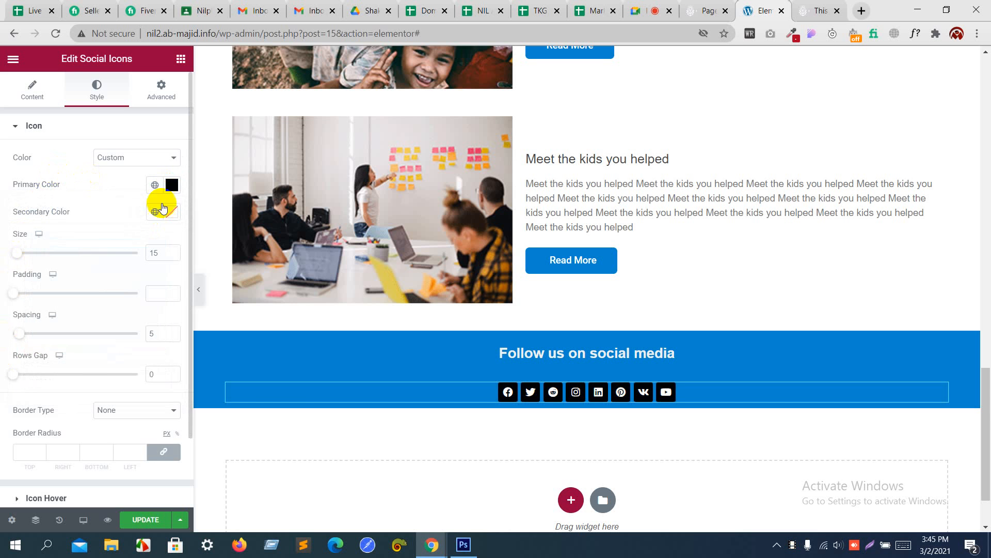
{"action": "left_click", "coordinate": [173, 211]}
{"action": "type", "text": "0085cf"}
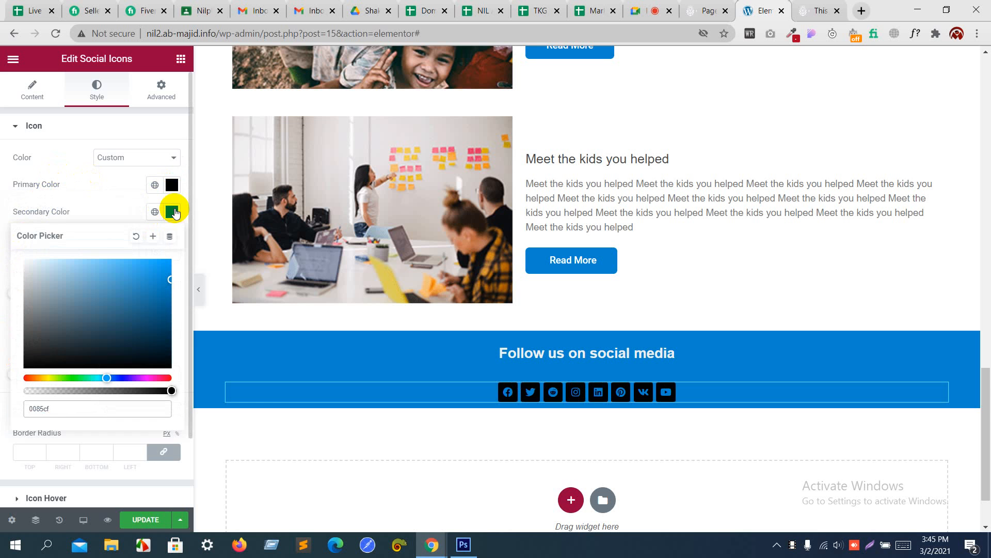
{"action": "left_click", "coordinate": [124, 201]}
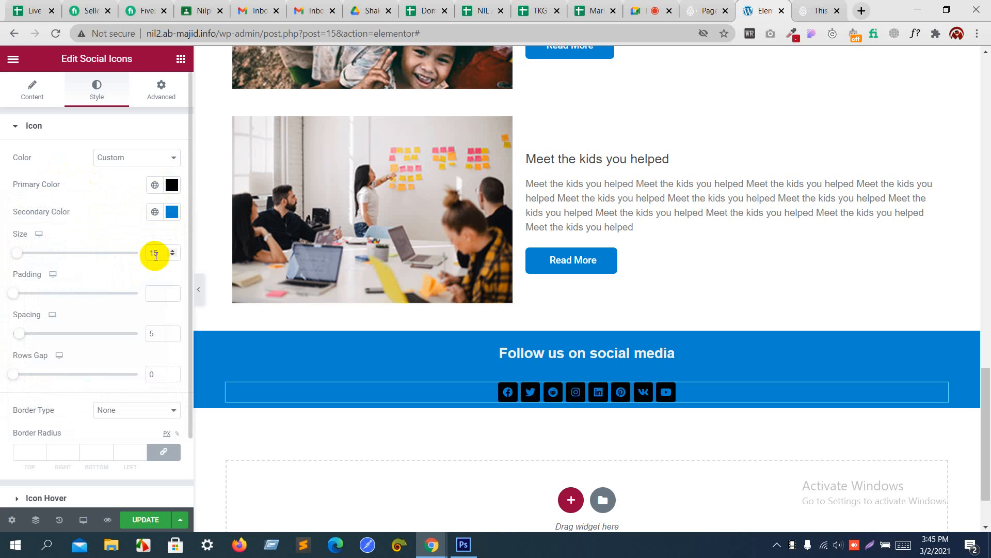
Step: Raise the social icon size to 19 and compare it against the Photoshop mockup
{"action": "key", "text": "Up"}
{"action": "key", "text": "Up"}
{"action": "key", "text": "Up"}
{"action": "key", "text": "Up"}
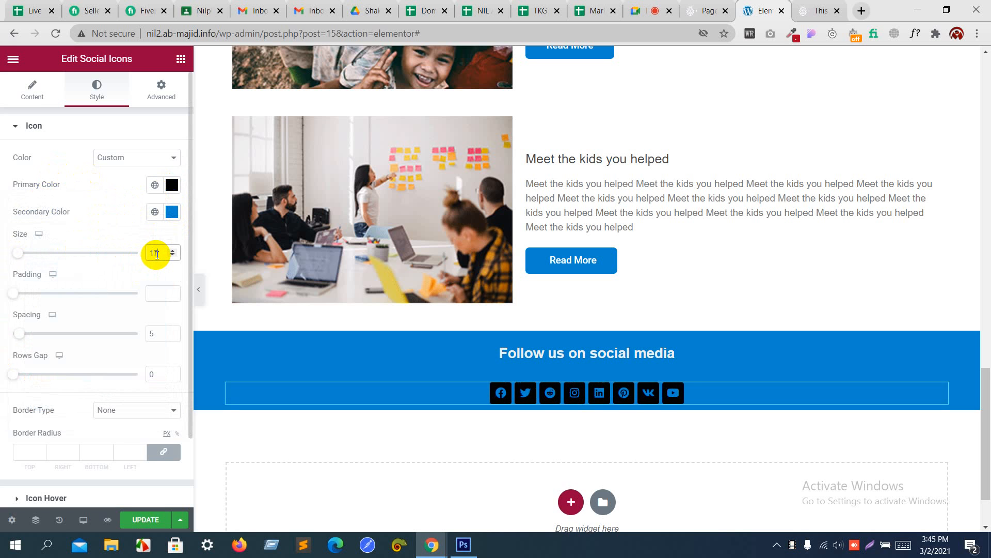
{"action": "key", "text": "Up"}
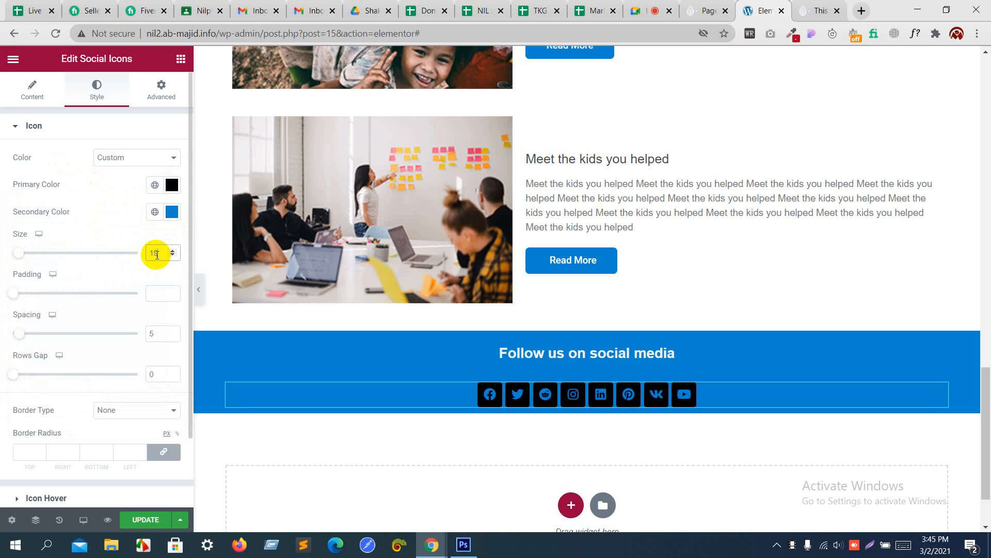
{"action": "key", "text": "alt+Tab"}
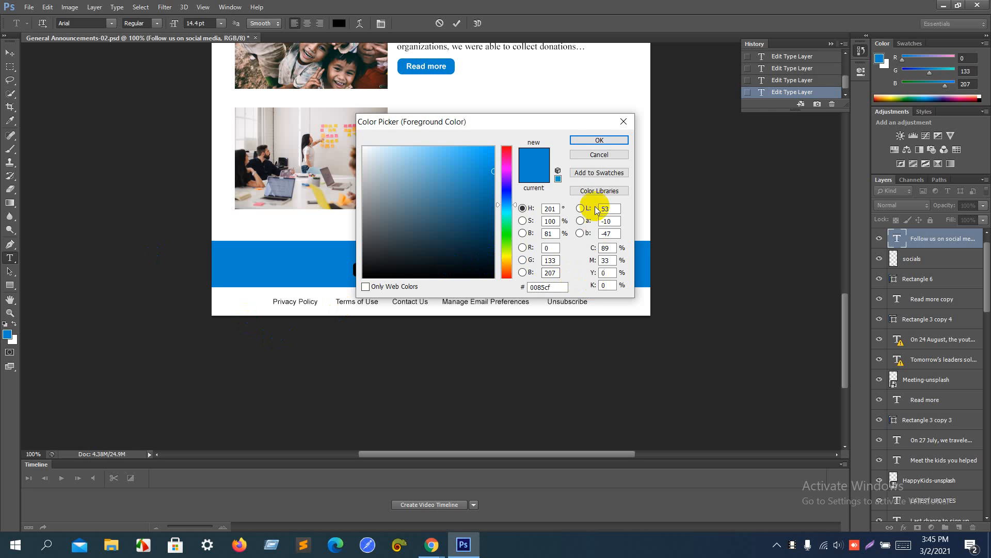
{"action": "left_click", "coordinate": [599, 155]}
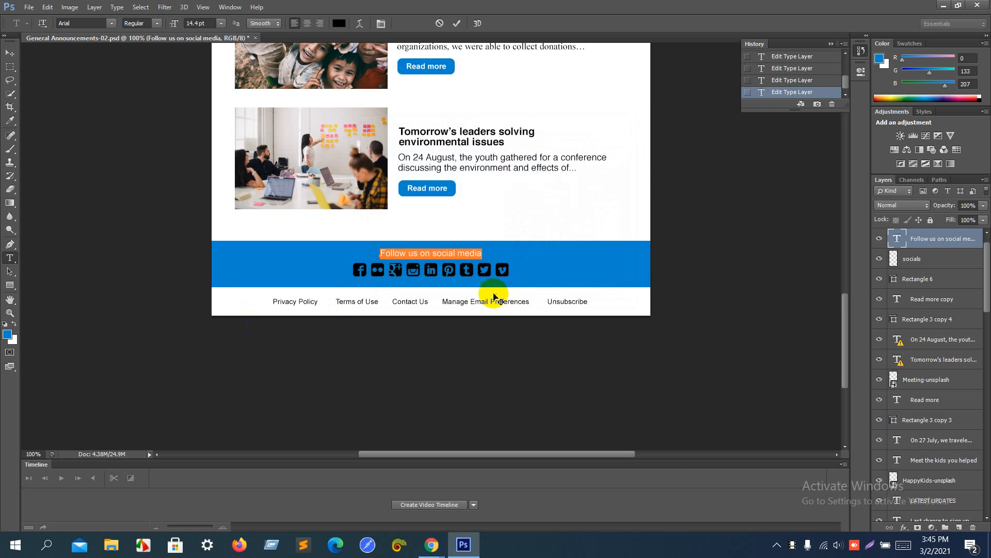
{"action": "key", "text": "alt+Tab"}
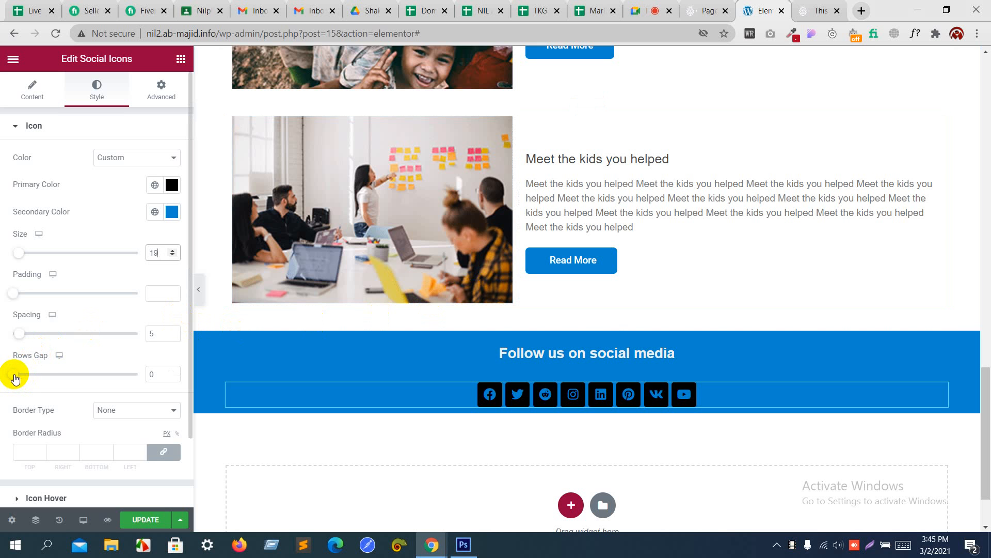
{"action": "mouse_move", "coordinate": [16, 375]}
{"action": "left_mouse_down"}
{"action": "mouse_move", "coordinate": [80, 376]}
{"action": "mouse_move", "coordinate": [2, 388]}
{"action": "left_mouse_up"}
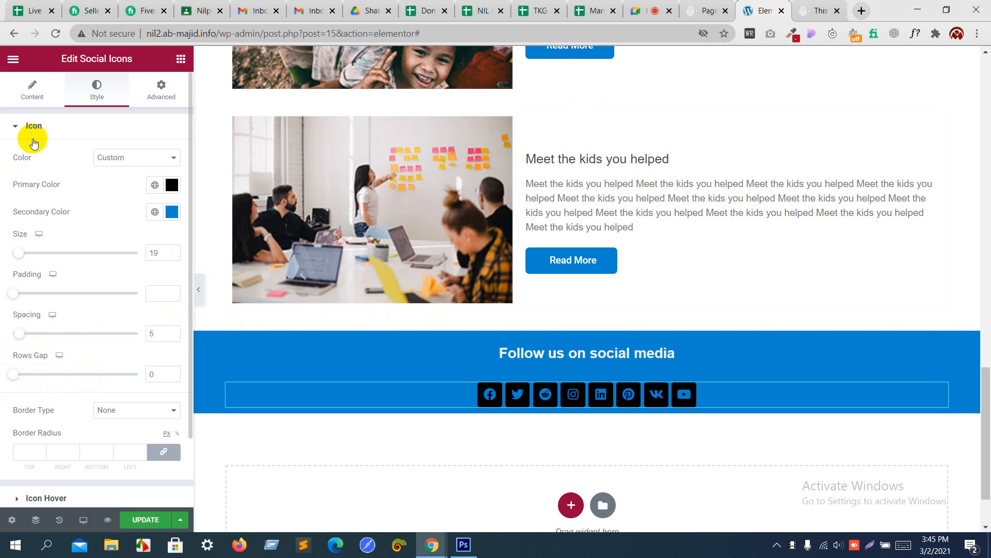
Step: Set an unlinked 20 px bottom margin on the social icons and save the page
{"action": "left_click", "coordinate": [149, 91]}
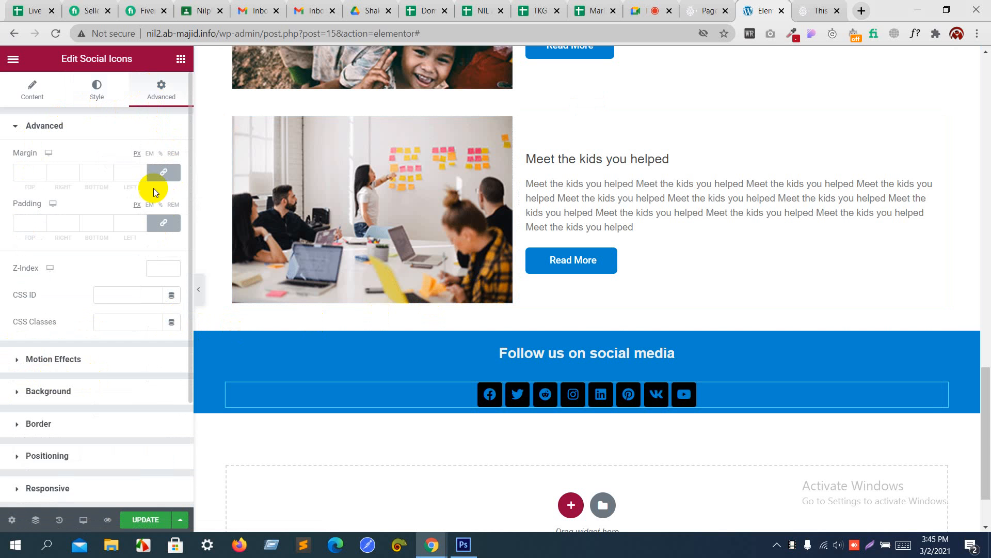
{"action": "left_click", "coordinate": [163, 172]}
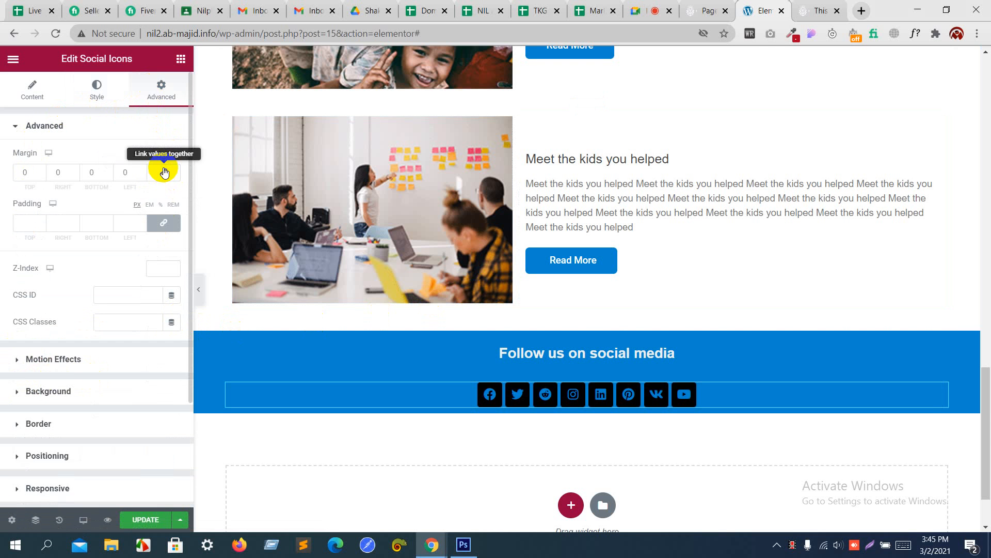
{"action": "left_click", "coordinate": [109, 171]}
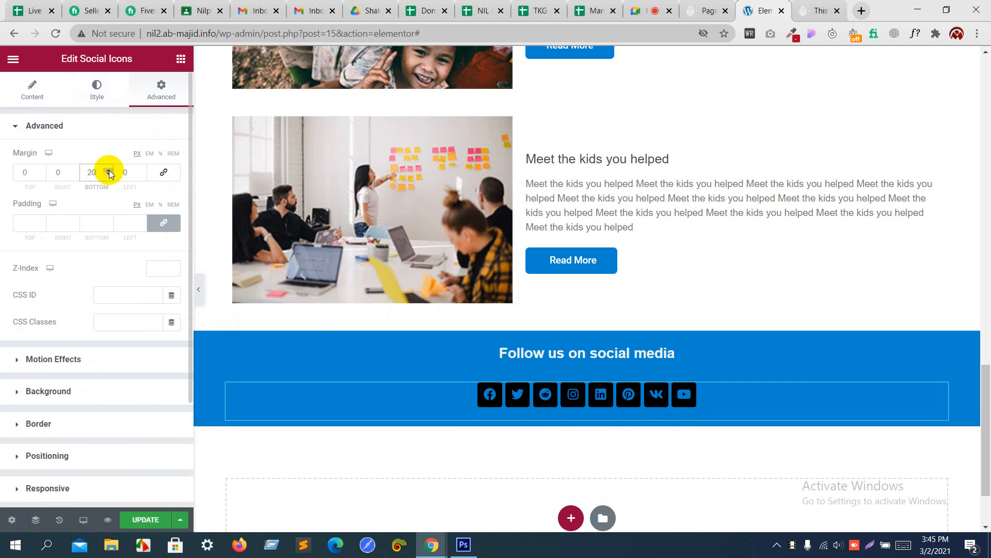
{"action": "left_click", "coordinate": [145, 520]}
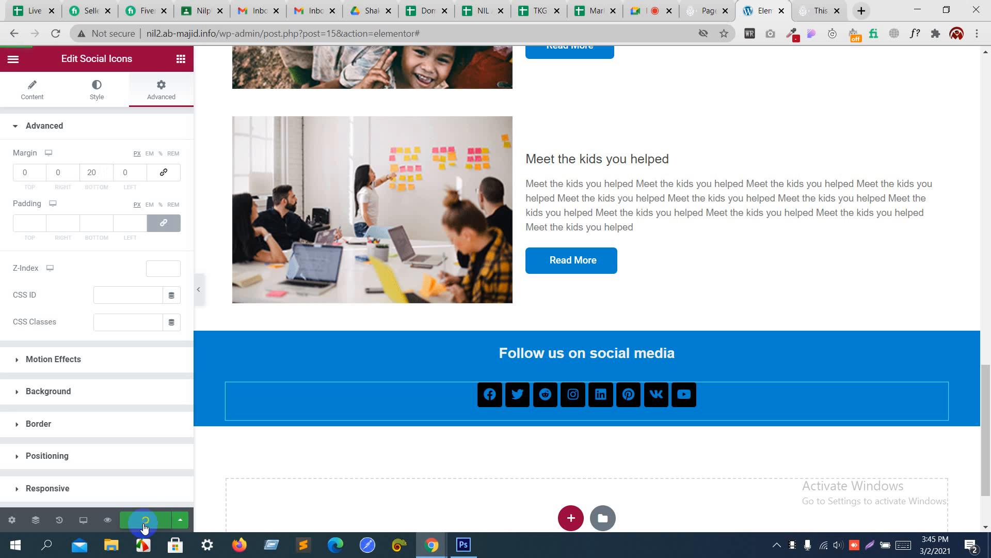
{"action": "left_click", "coordinate": [815, 6]}
{"action": "key", "text": "F5"}
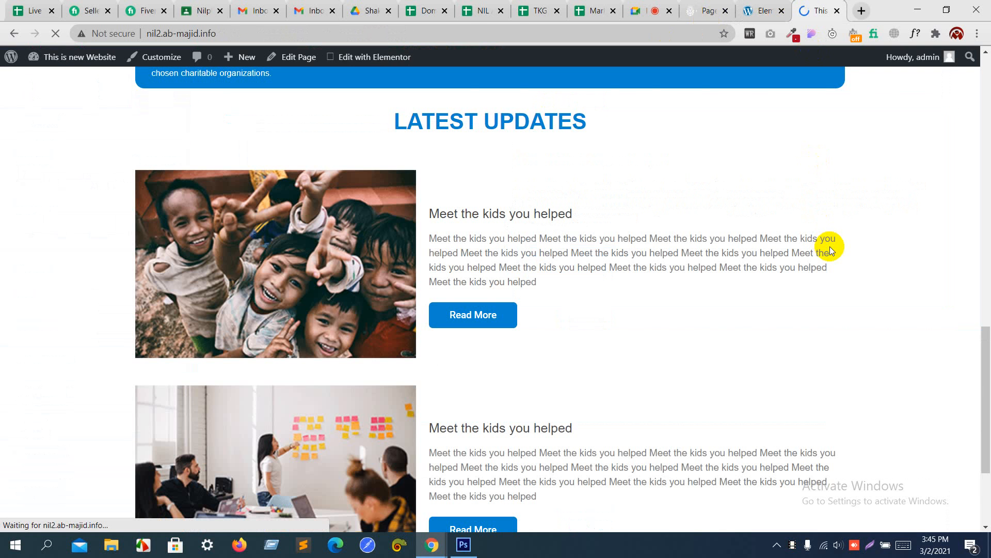
{"action": "scroll", "coordinate": [828, 243], "scroll_direction": "down", "scroll_amount": 3}
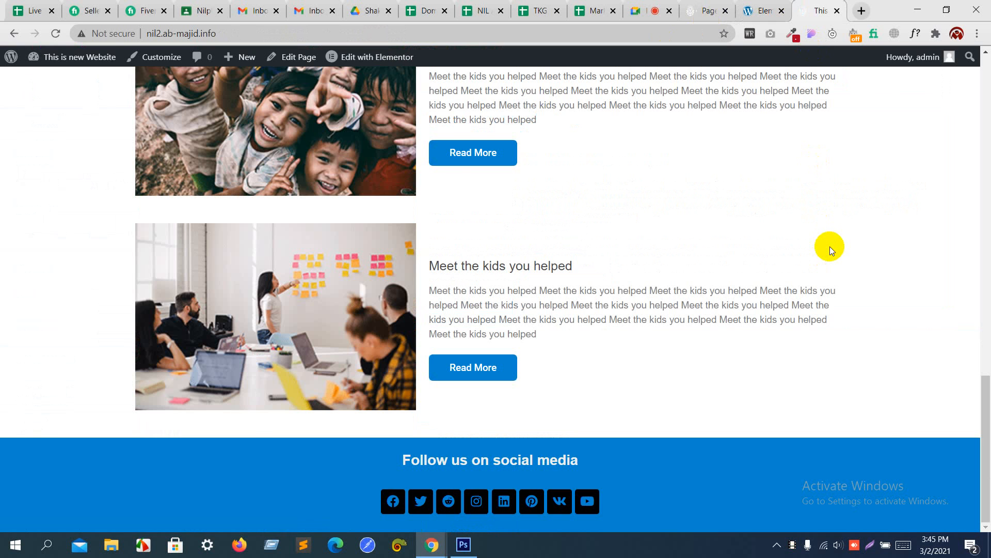
{"action": "key", "text": "alt+Tab"}
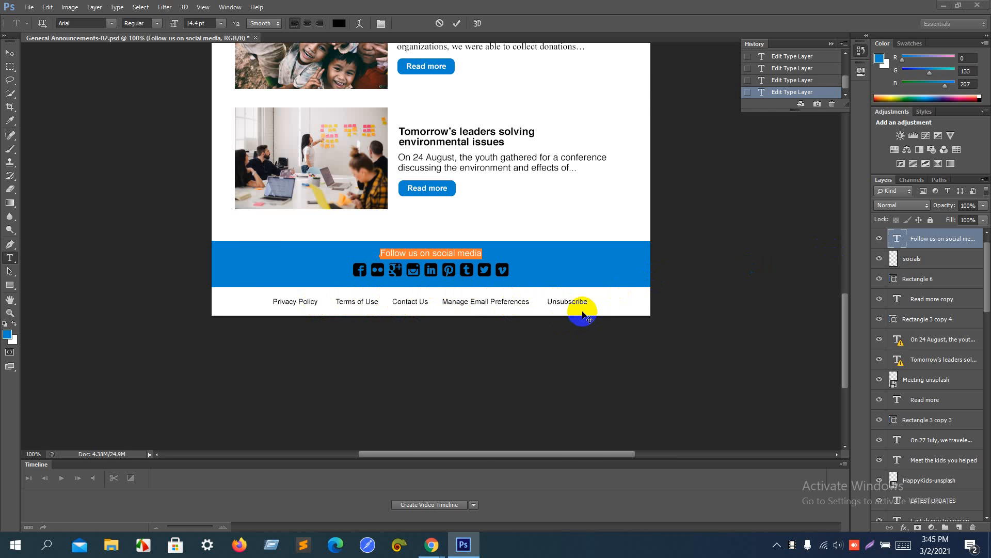
{"action": "key", "text": "alt+Tab"}
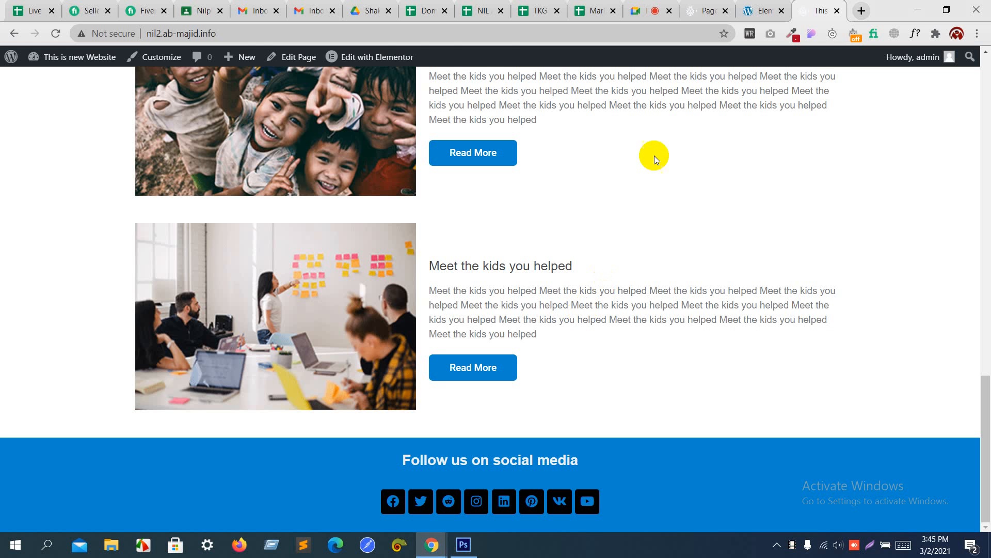
{"action": "left_click", "coordinate": [766, 10]}
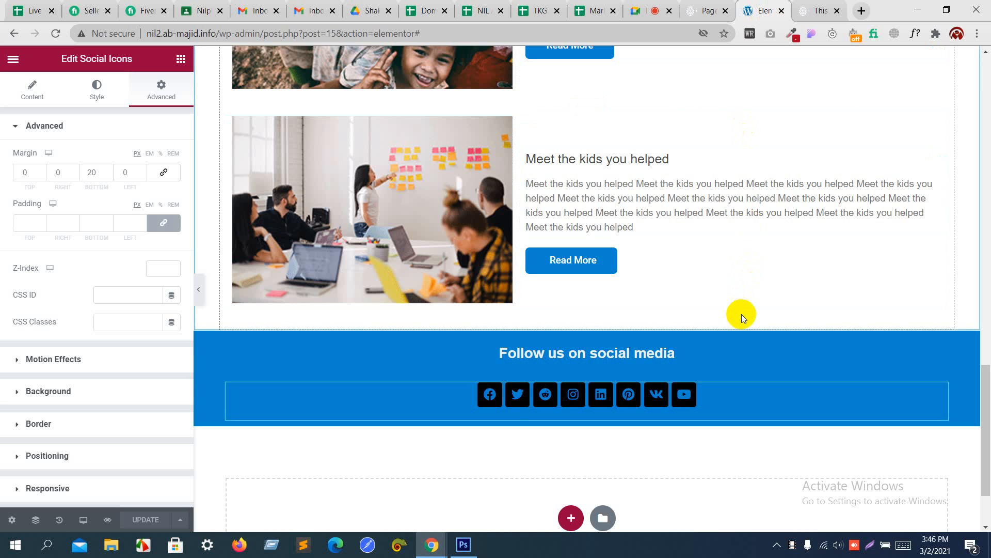
Step: Add a five-column section below the social bar, discarding an accidental single-column one
{"action": "left_click", "coordinate": [568, 519]}
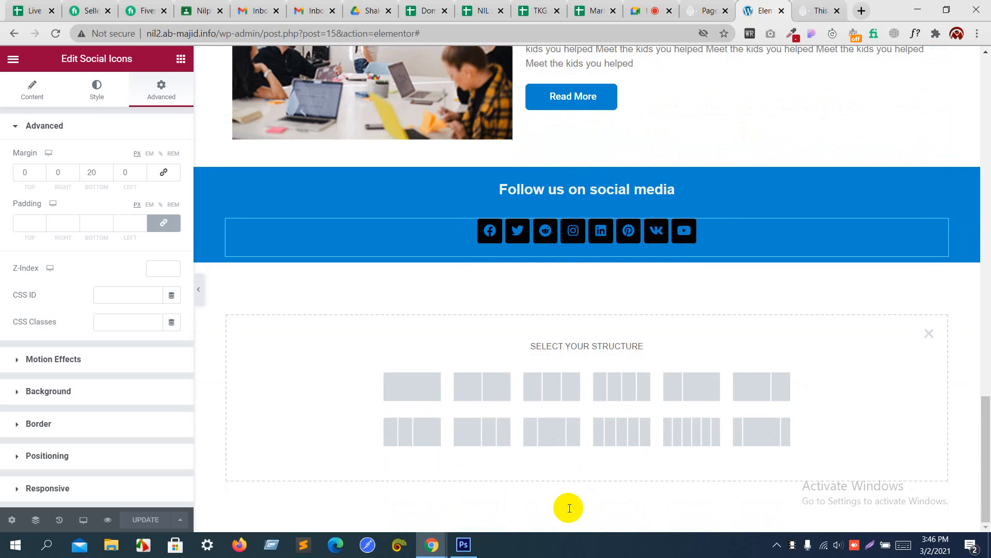
{"action": "left_click", "coordinate": [410, 390]}
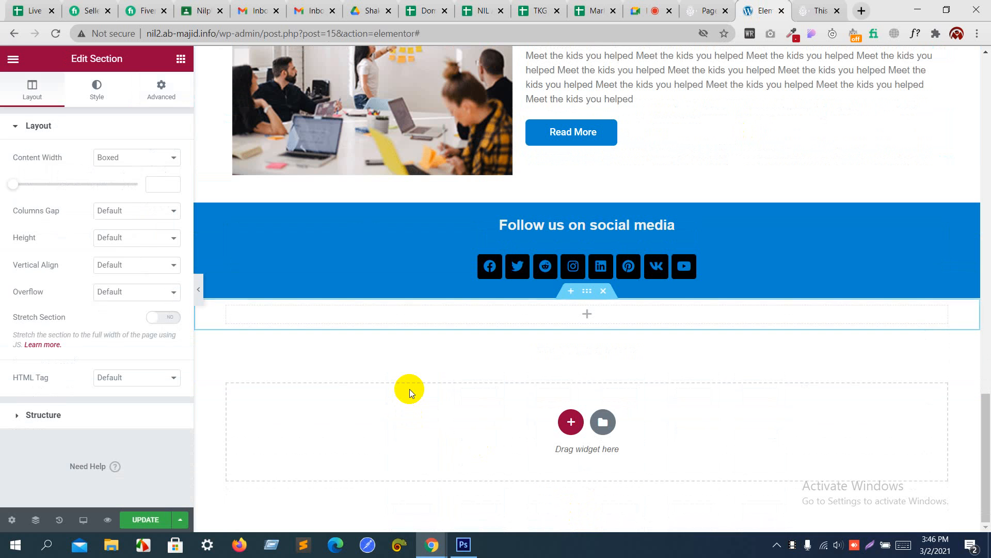
{"action": "left_click", "coordinate": [602, 294]}
{"action": "left_click", "coordinate": [572, 422]}
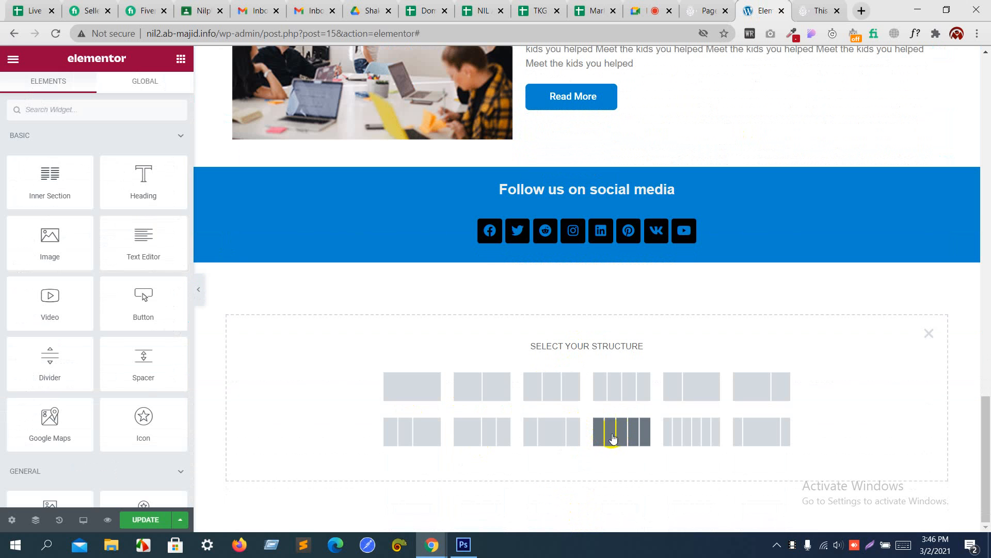
{"action": "left_click", "coordinate": [640, 436]}
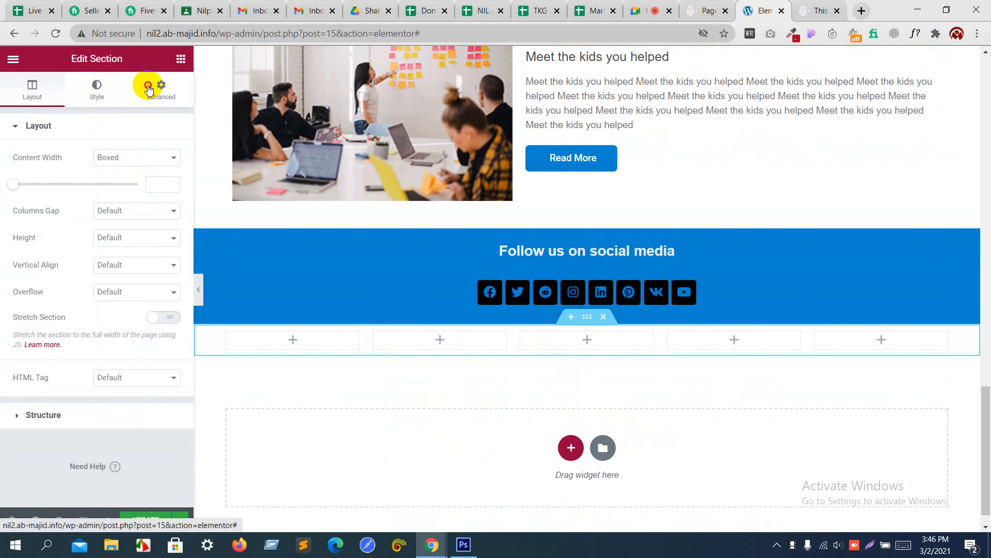
Step: Drag a Heading widget into the first column and check it against the mockup
{"action": "left_click", "coordinate": [148, 89]}
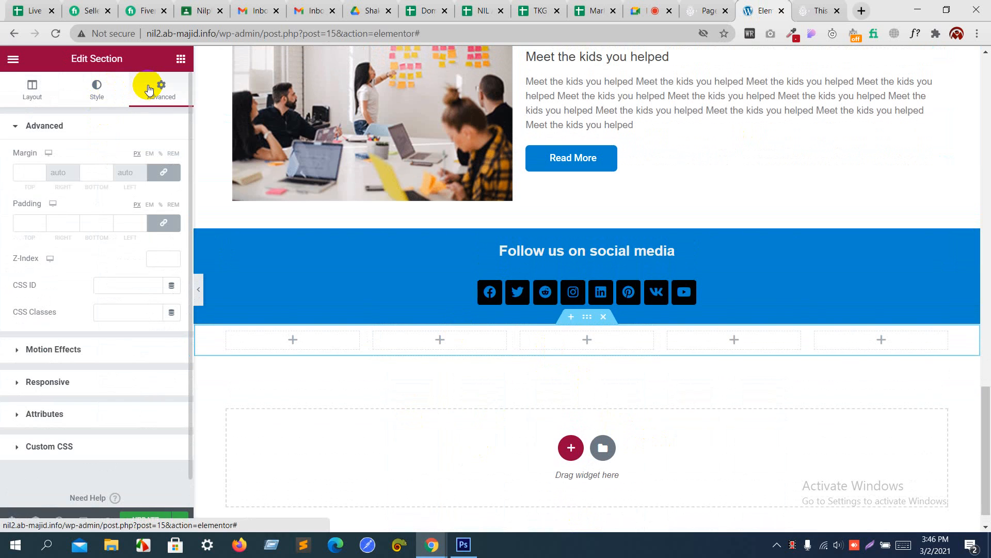
{"action": "left_click", "coordinate": [180, 58]}
{"action": "left_click_drag", "start_coordinate": [149, 182], "coordinate": [252, 336]}
{"action": "key", "text": "alt+Tab"}
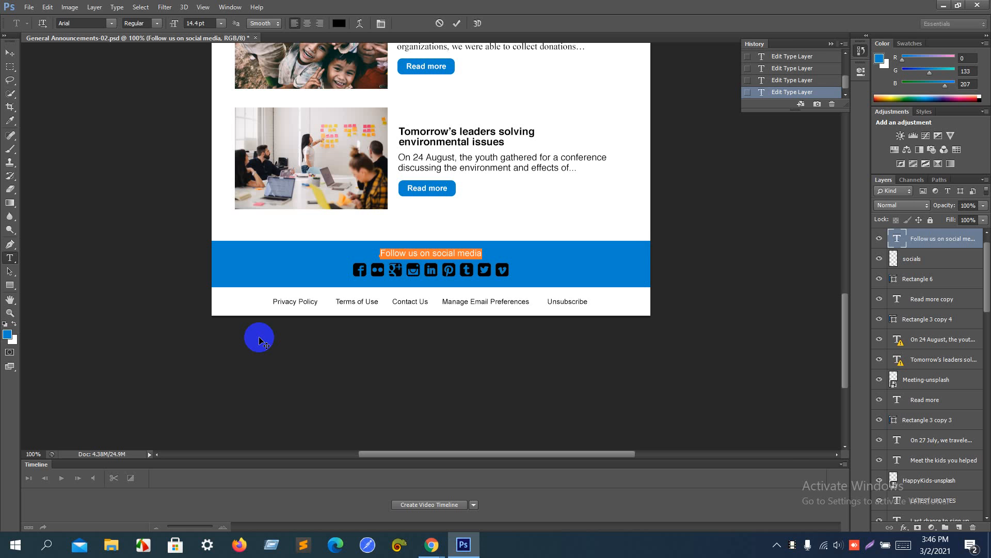
{"action": "key", "text": "alt+Tab"}
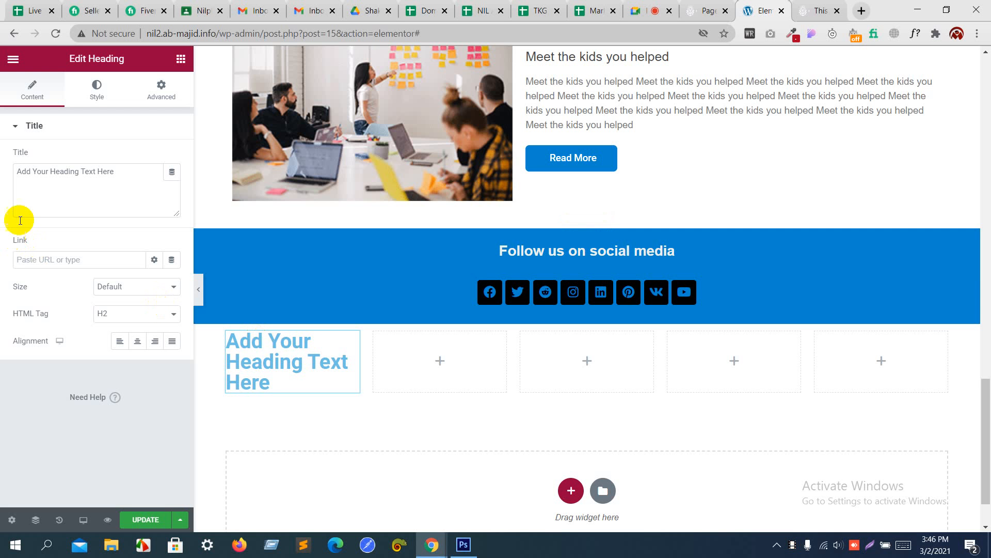
Step: Trim the heading text to 'Add Your' and set its text colour to black
{"action": "left_click_drag", "start_coordinate": [133, 172], "coordinate": [52, 170]}
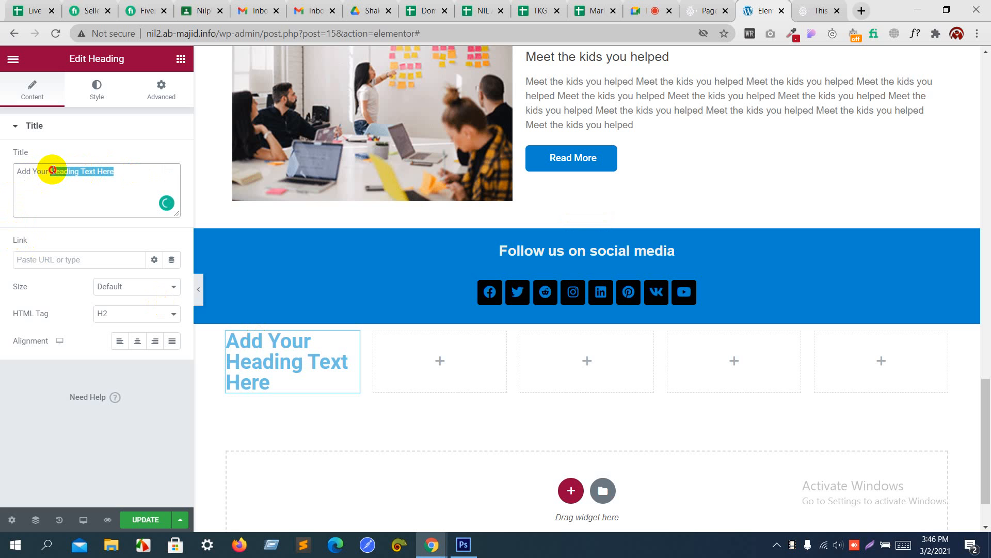
{"action": "key", "text": "BackSpace"}
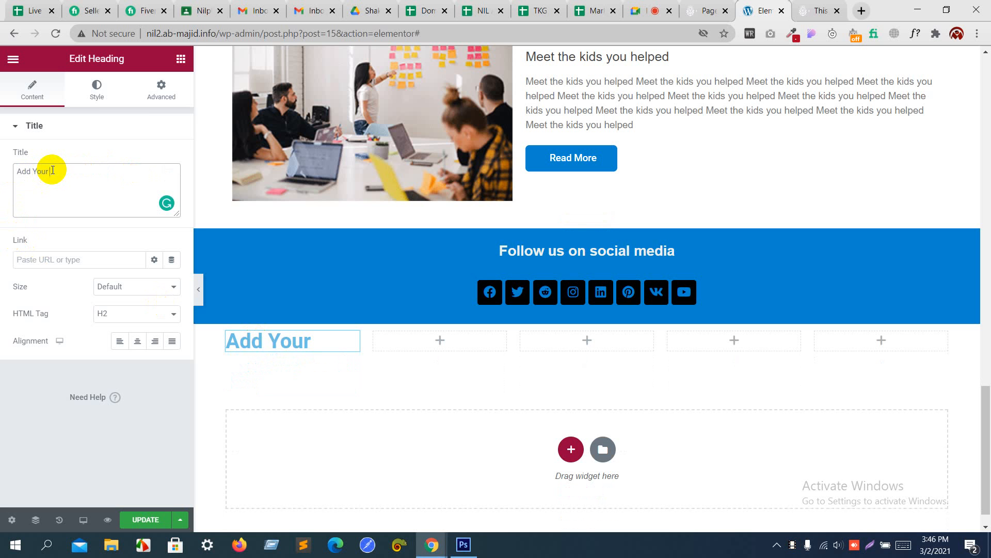
{"action": "left_click", "coordinate": [89, 94]}
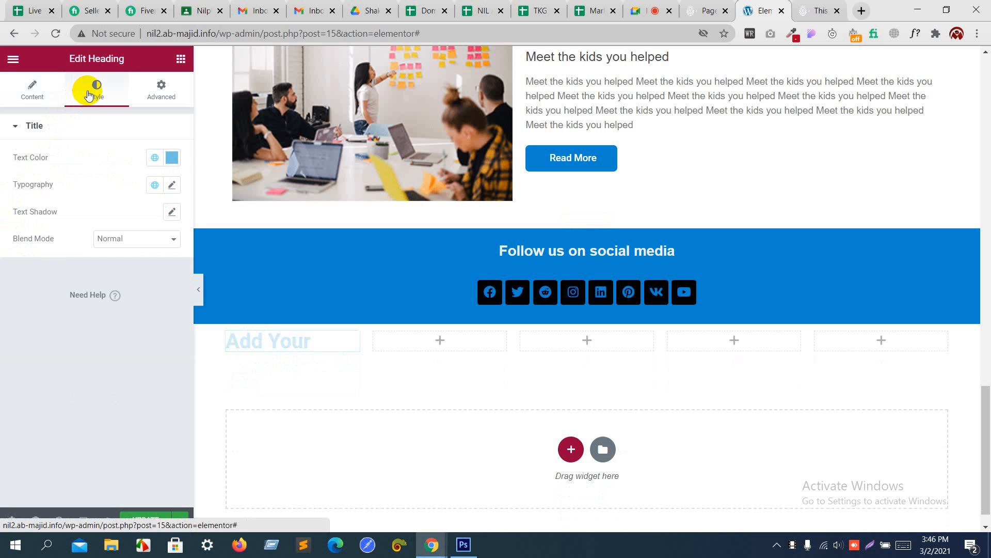
{"action": "left_click", "coordinate": [172, 157]}
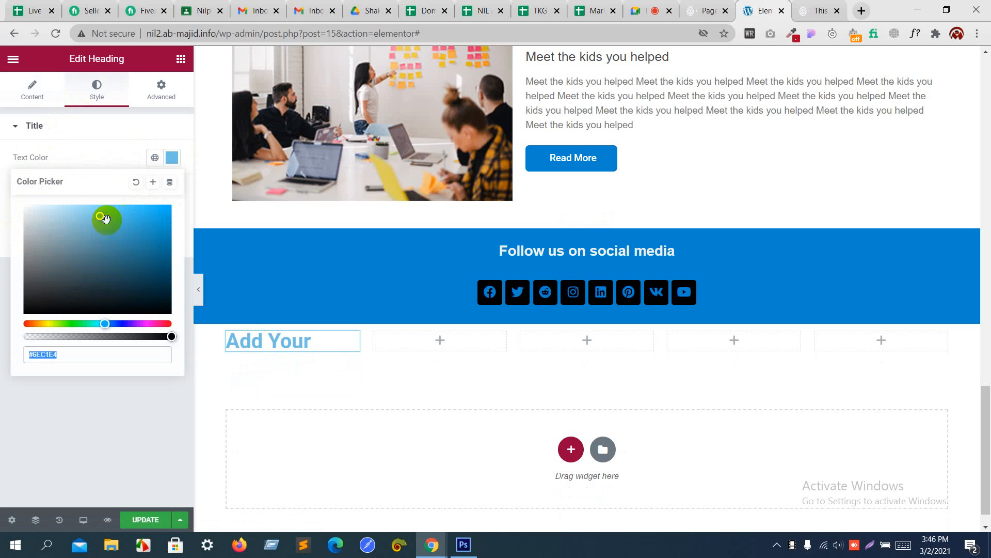
{"action": "left_click_drag", "start_coordinate": [84, 221], "coordinate": [1, 327]}
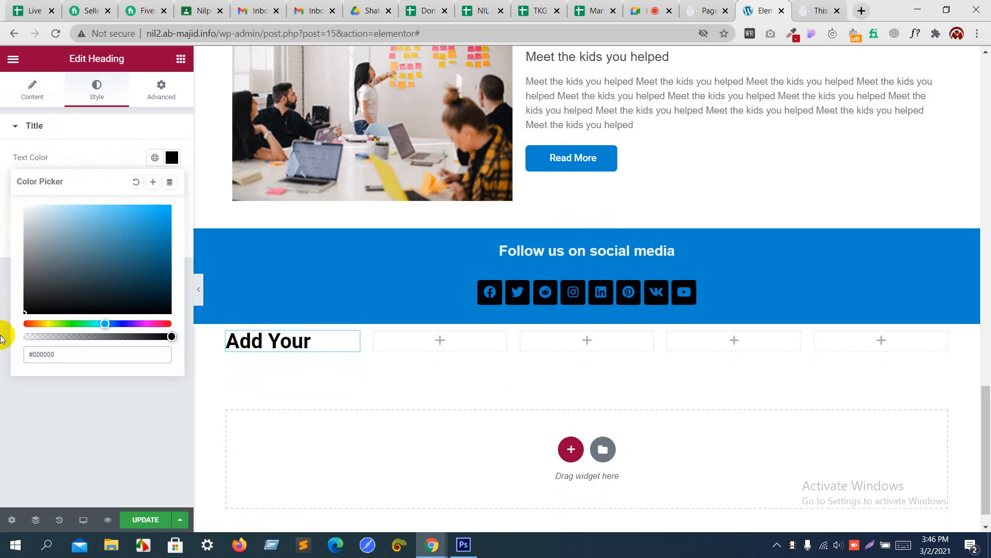
{"action": "left_click", "coordinate": [81, 160]}
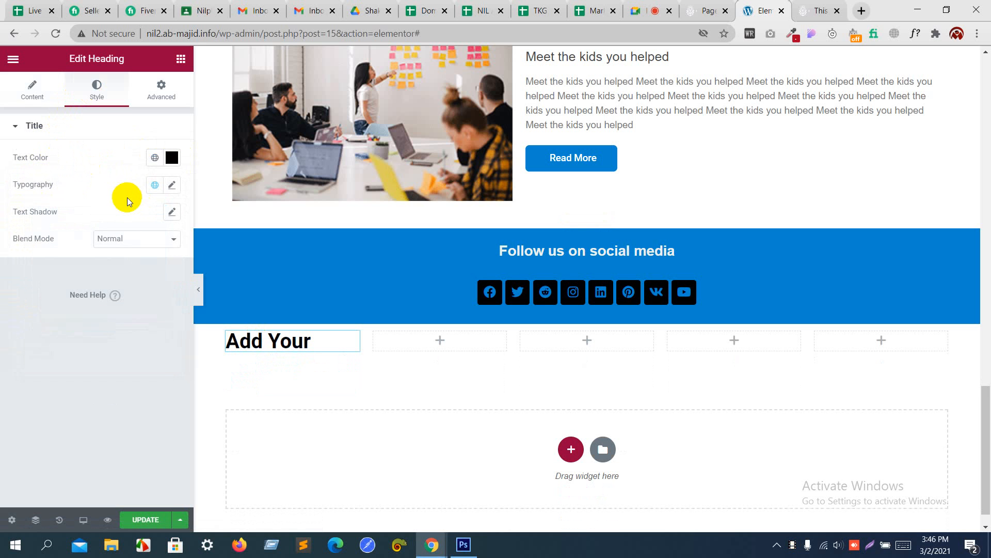
Step: Set the heading typography to Helvetica at font size 14
{"action": "left_click", "coordinate": [171, 185]}
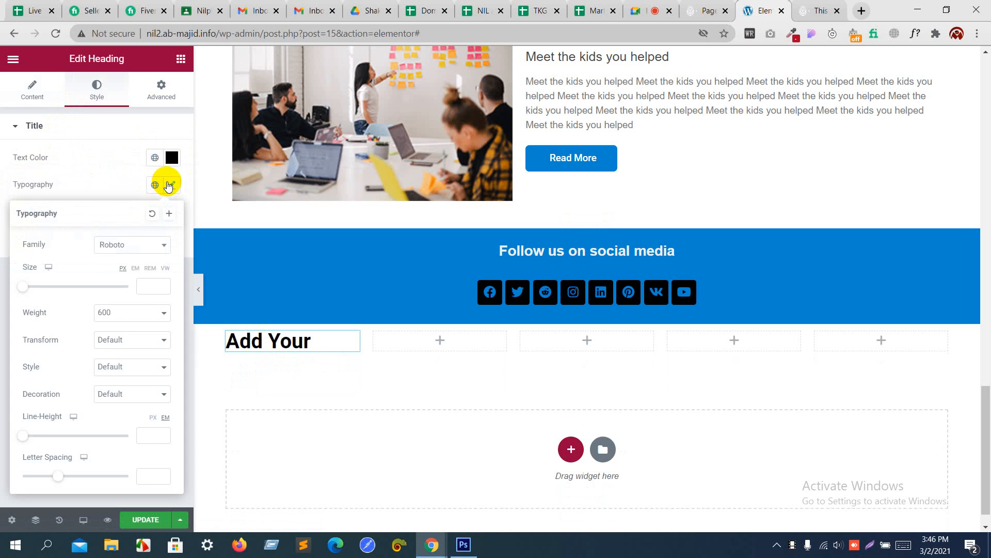
{"action": "left_click", "coordinate": [122, 245]}
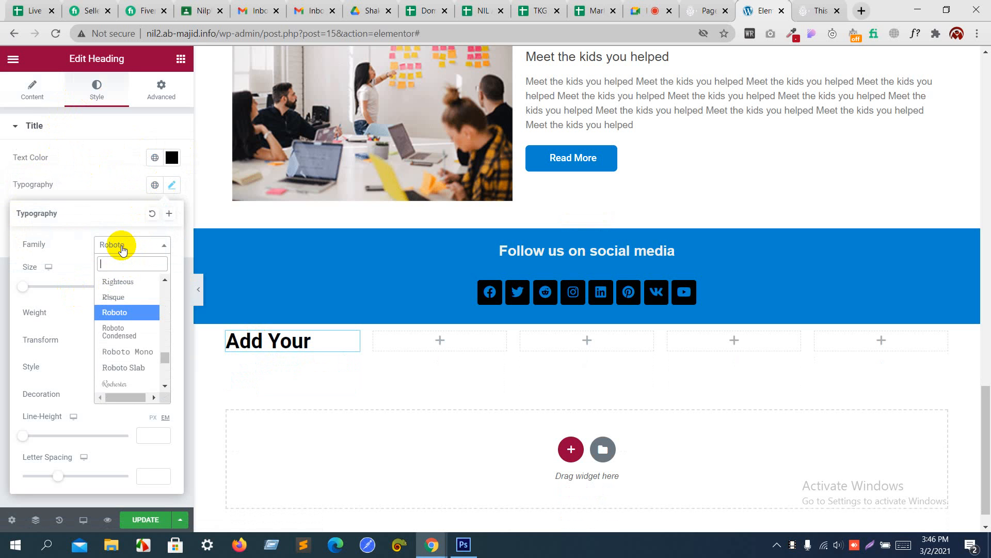
{"action": "type", "text": "hel"}
{"action": "key", "text": "Return"}
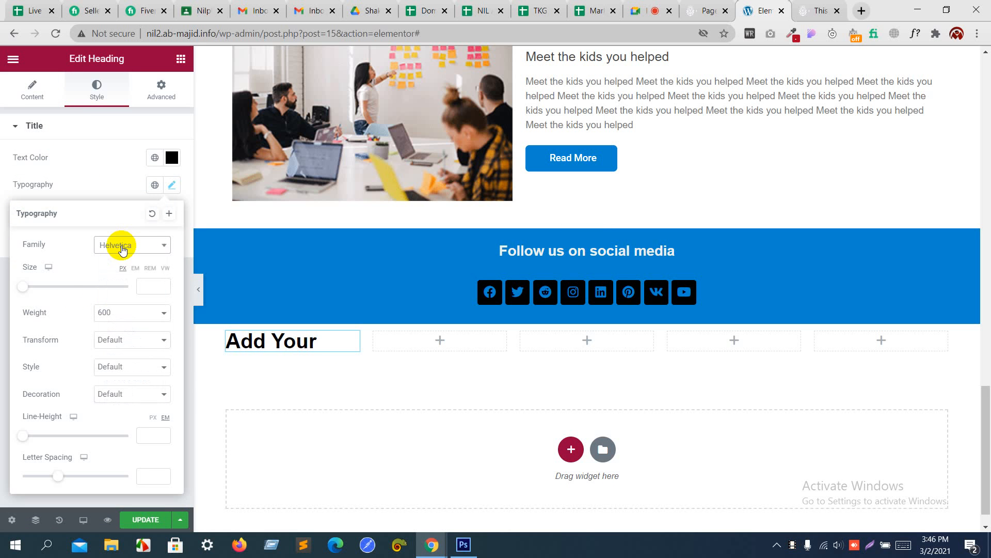
{"action": "left_click", "coordinate": [153, 282]}
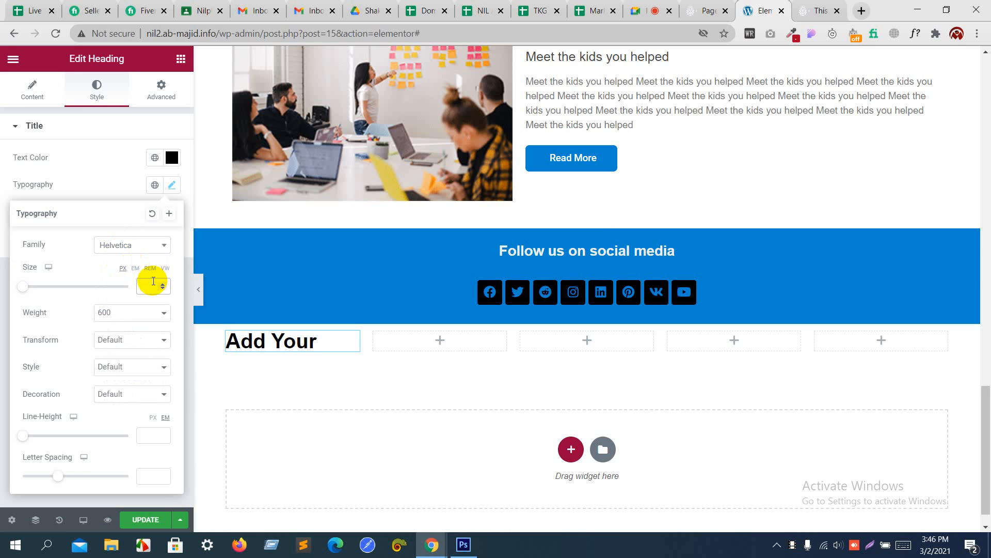
{"action": "type", "text": "1"}
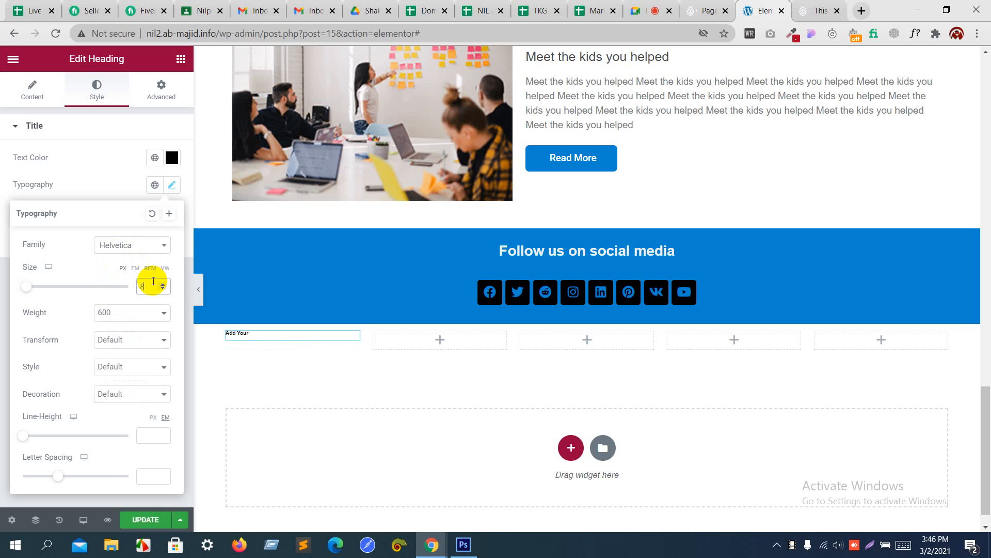
{"action": "type", "text": "14"}
{"action": "key", "text": "Up"}
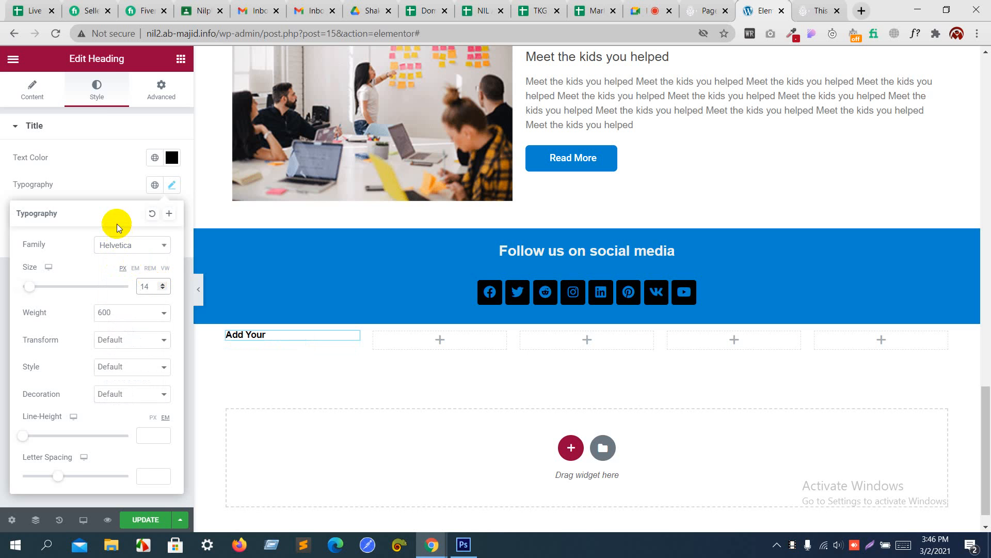
{"action": "left_click", "coordinate": [106, 183]}
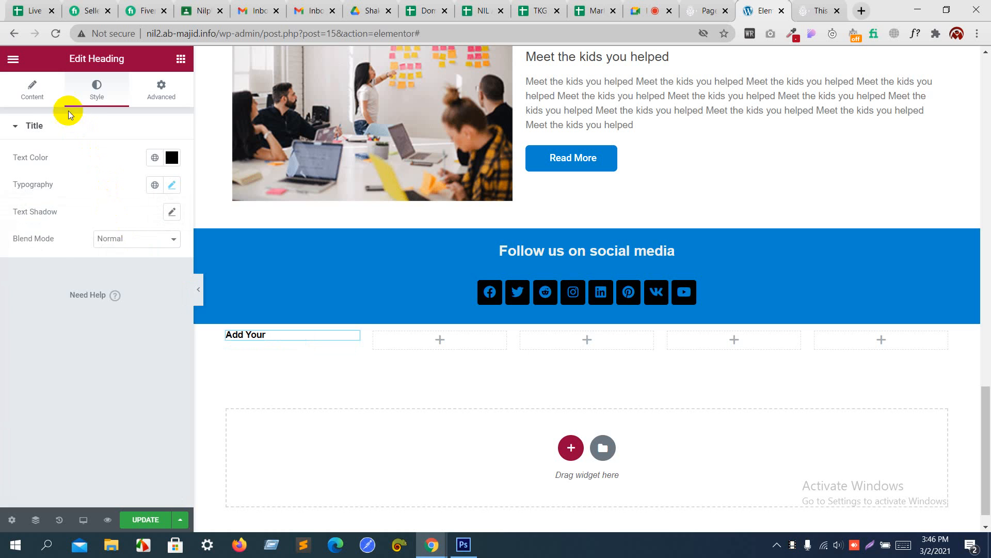
Step: Center the heading and change its colour to grey #595959
{"action": "left_click", "coordinate": [46, 98]}
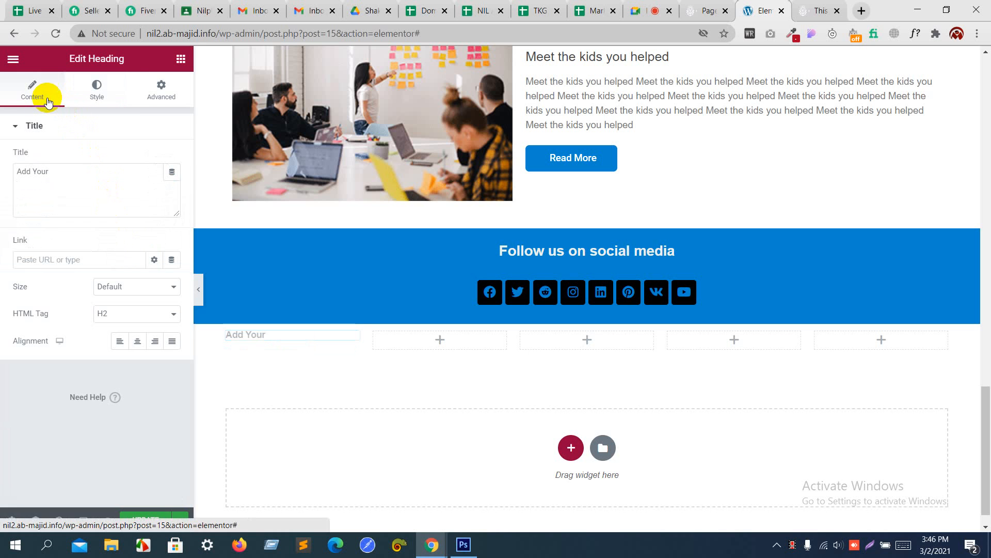
{"action": "left_click", "coordinate": [134, 341]}
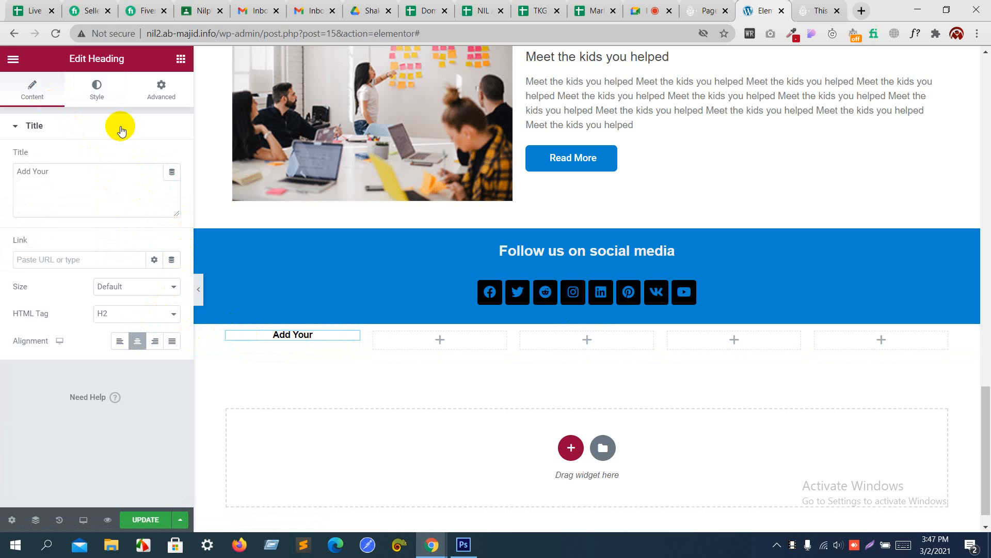
{"action": "left_click", "coordinate": [108, 89]}
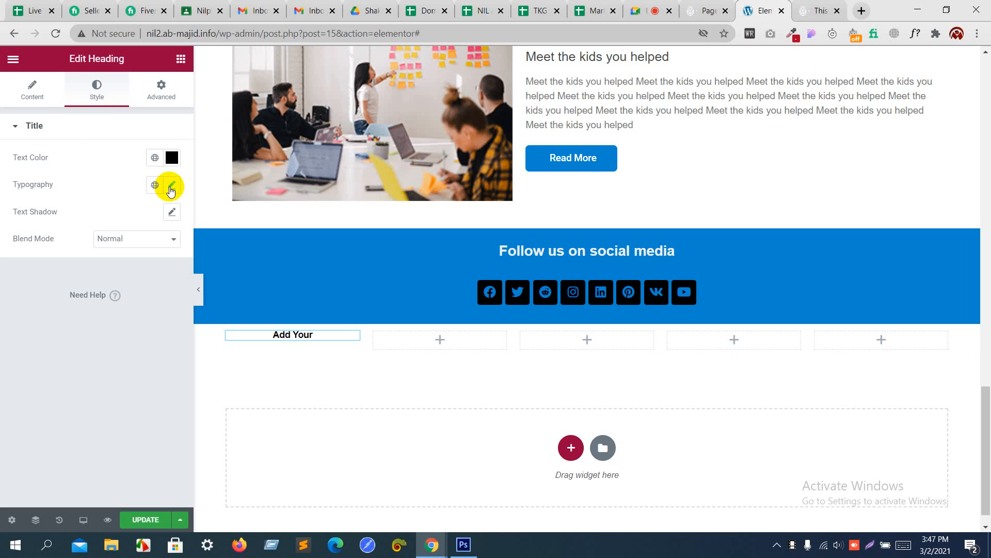
{"action": "left_click", "coordinate": [172, 159]}
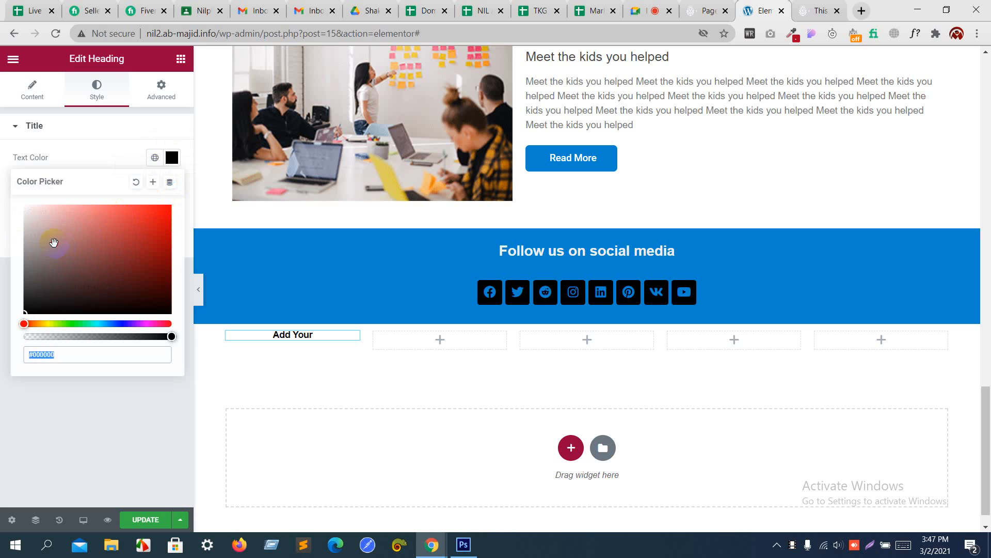
{"action": "left_click_drag", "start_coordinate": [20, 257], "coordinate": [21, 278]}
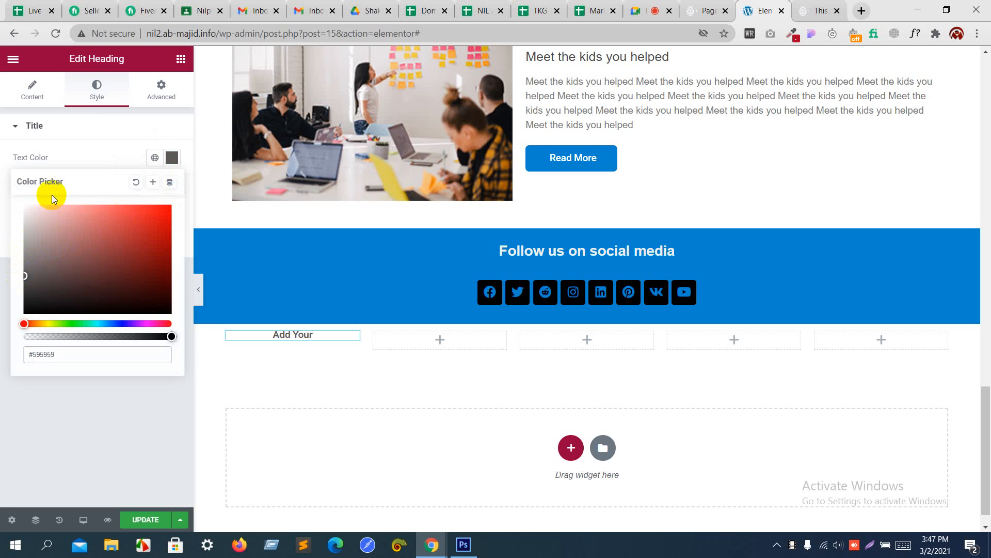
{"action": "left_click", "coordinate": [68, 162]}
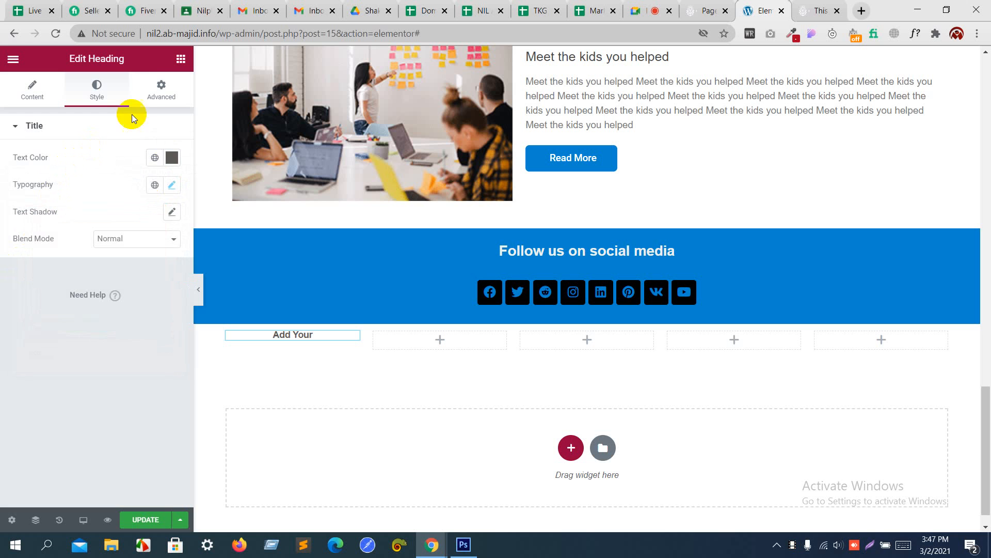
{"action": "left_click", "coordinate": [151, 89]}
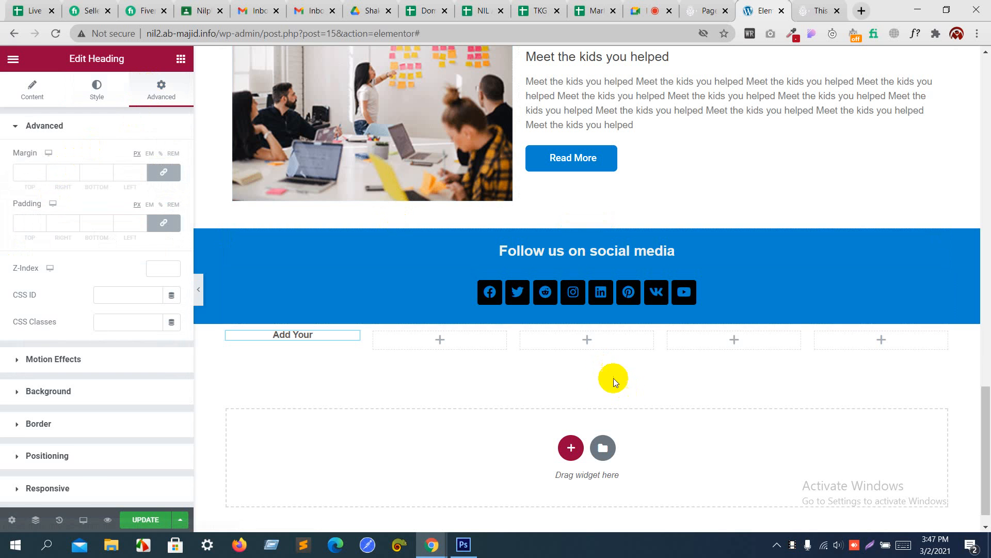
Step: Give the five-column section a padding of 2 on all sides
{"action": "left_click", "coordinate": [582, 319]}
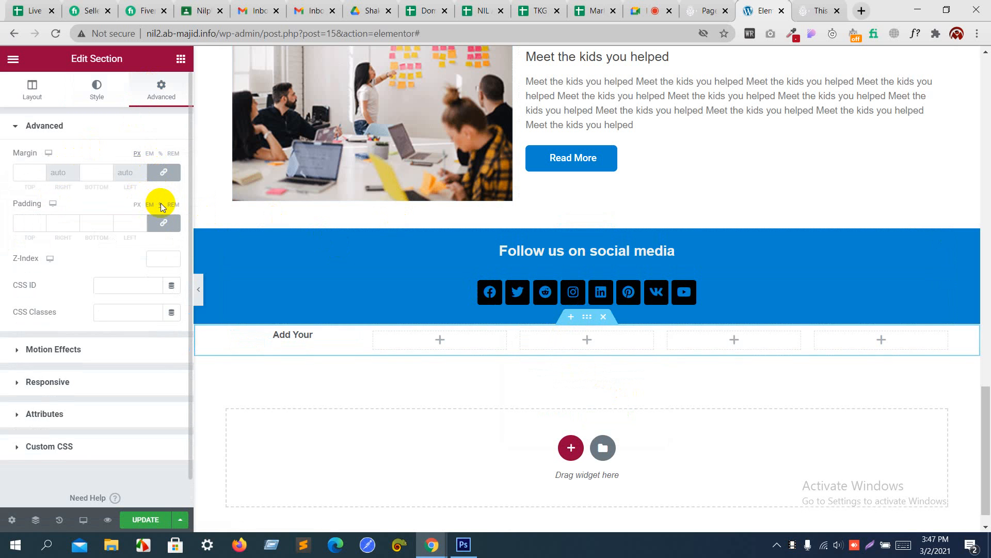
{"action": "left_click", "coordinate": [141, 221]}
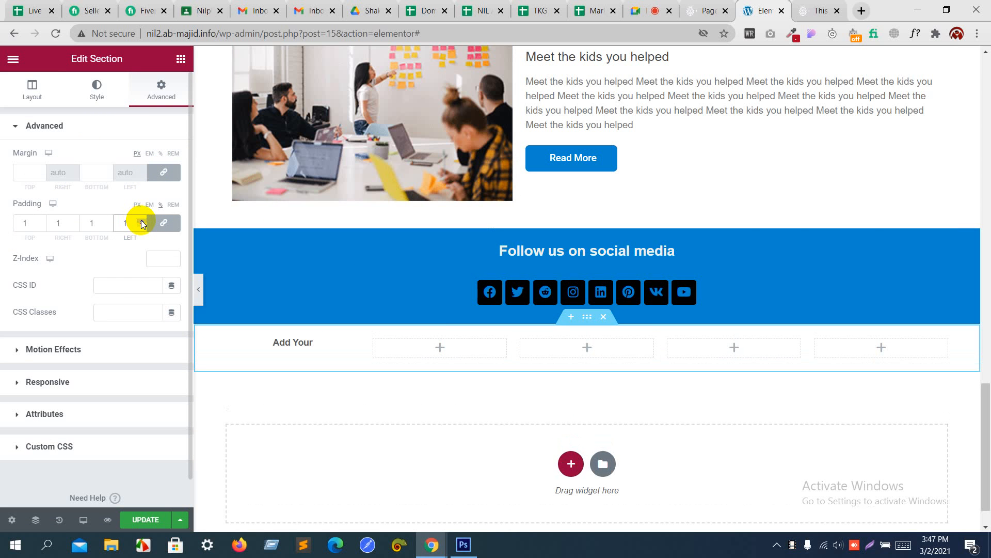
{"action": "left_click", "coordinate": [140, 221]}
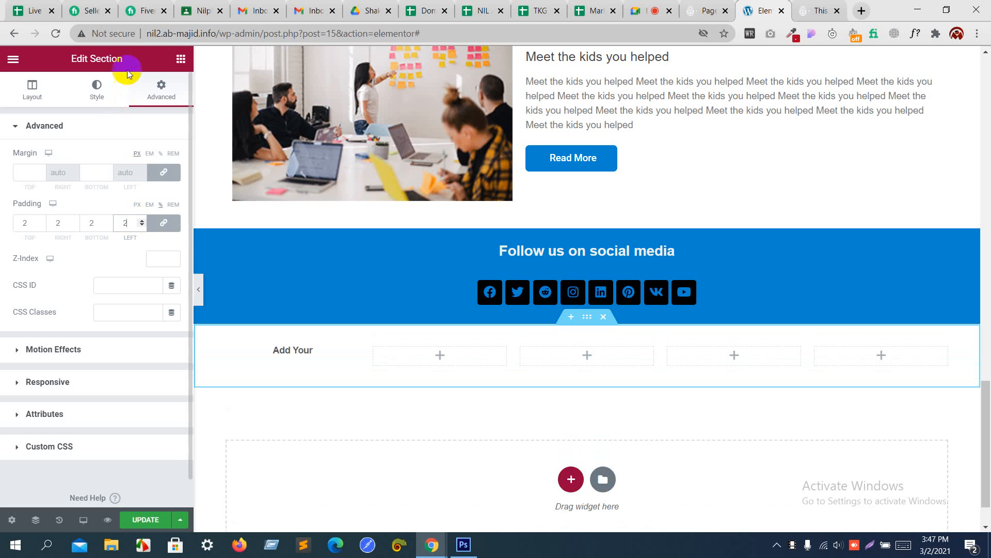
{"action": "left_click", "coordinate": [131, 126]}
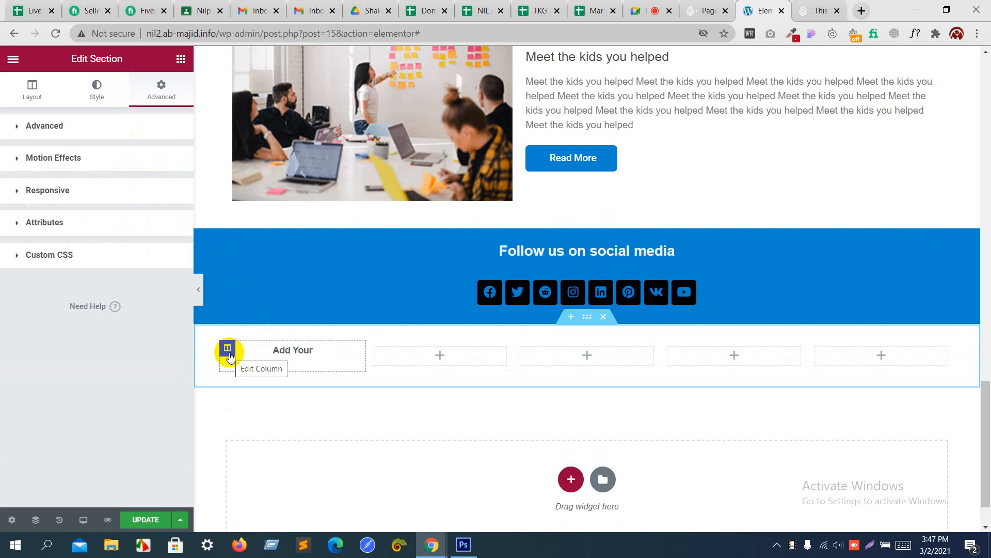
Step: Duplicate the 'Add Your' column four times
{"action": "right_click", "coordinate": [229, 353]}
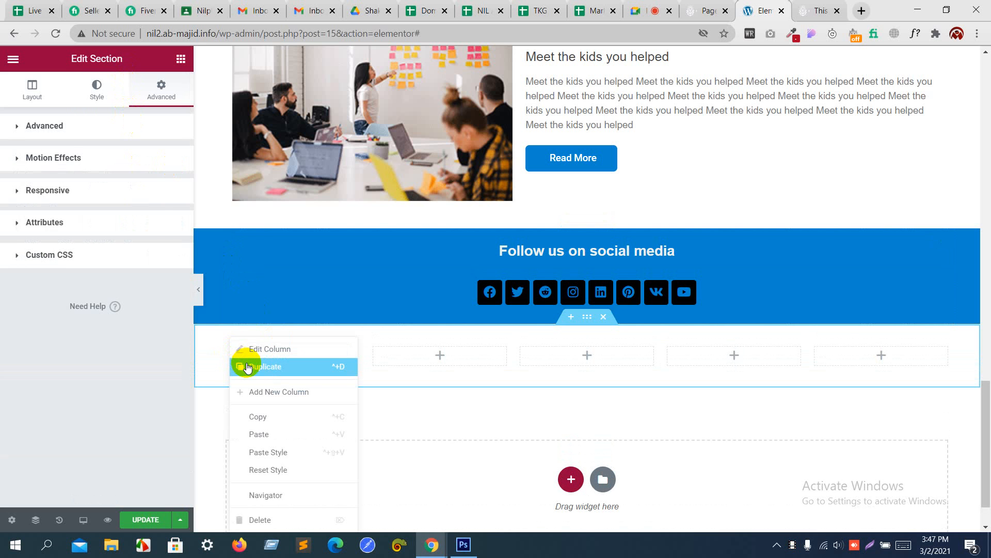
{"action": "left_click", "coordinate": [247, 367]}
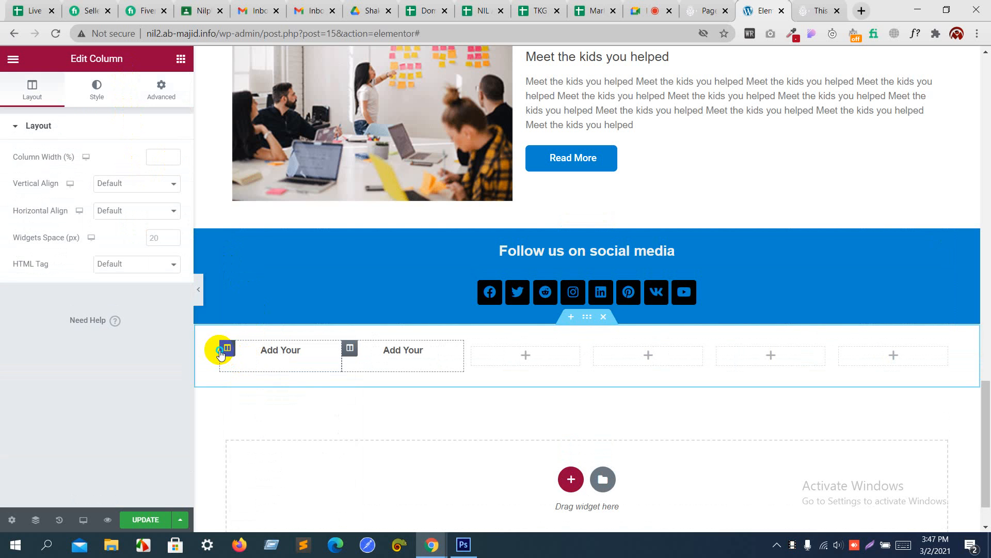
{"action": "right_click", "coordinate": [220, 353]}
{"action": "left_click", "coordinate": [237, 367]}
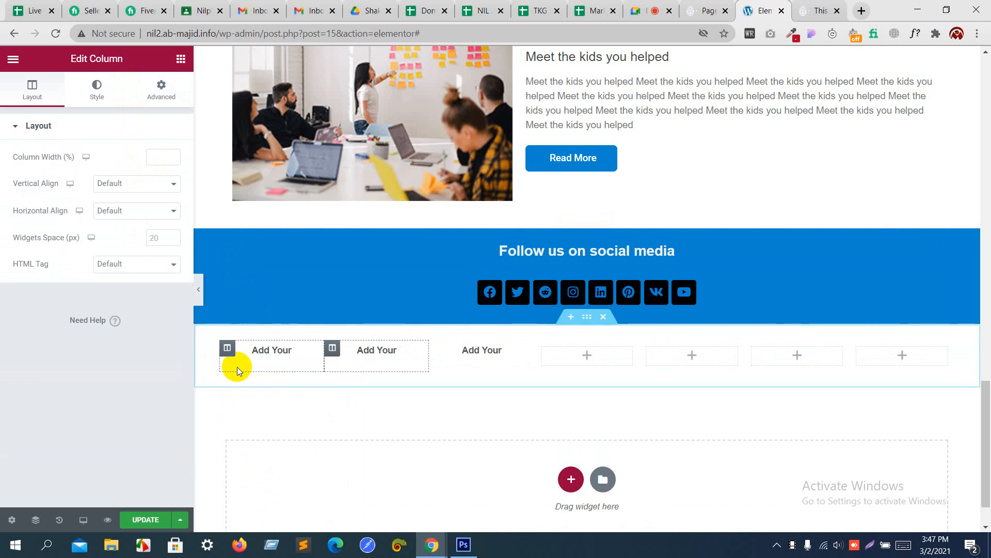
{"action": "right_click", "coordinate": [229, 352]}
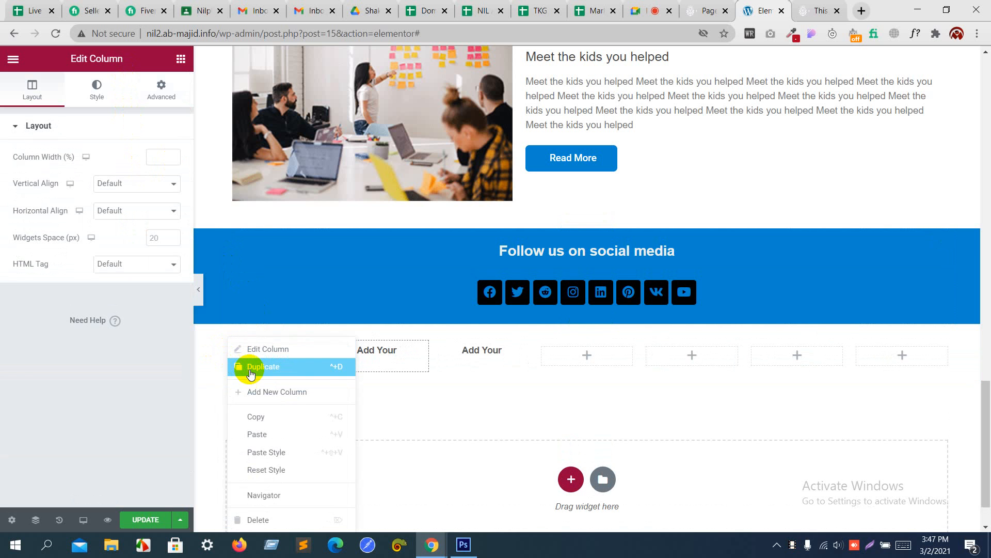
{"action": "left_click", "coordinate": [251, 369]}
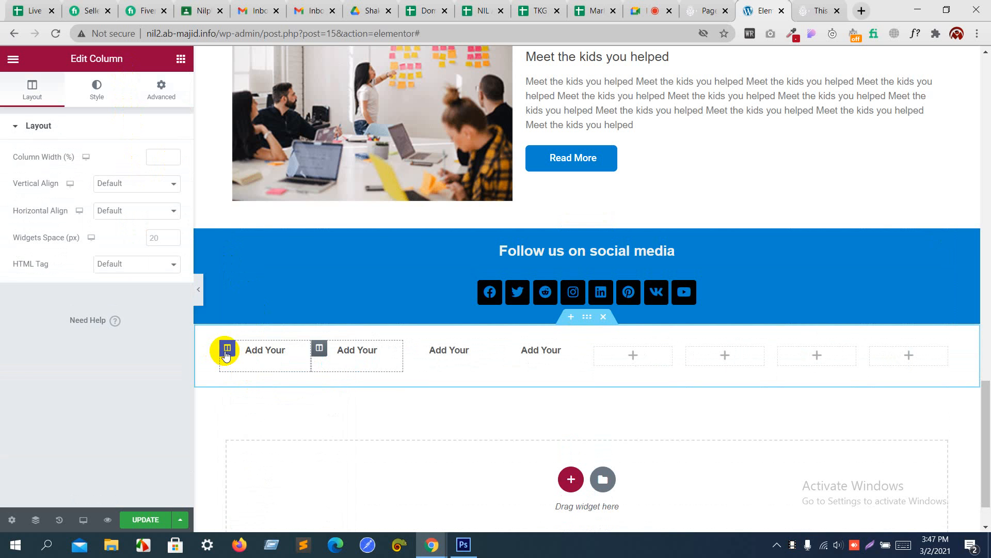
{"action": "right_click", "coordinate": [224, 351]}
{"action": "left_click", "coordinate": [250, 371]}
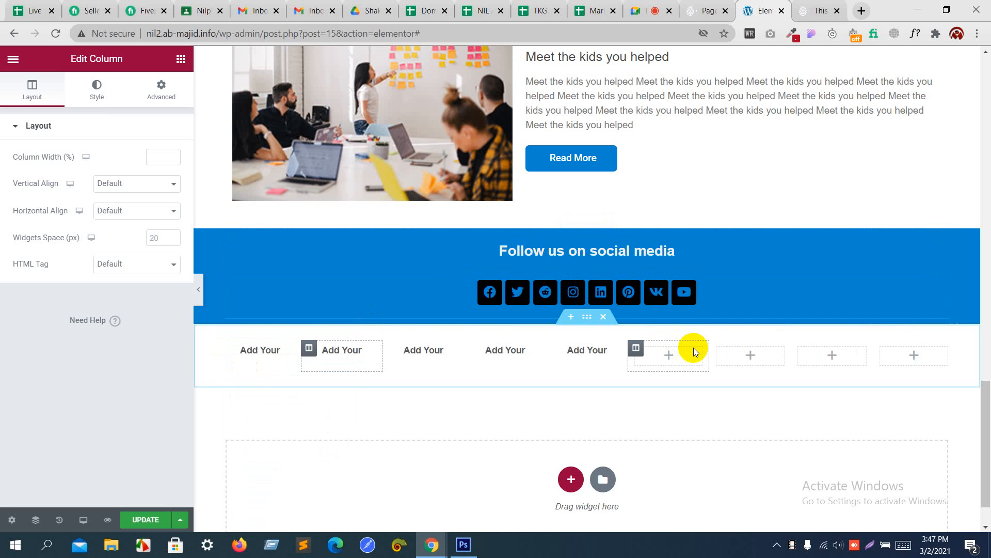
Step: Delete the four leftover empty columns
{"action": "right_click", "coordinate": [637, 349]}
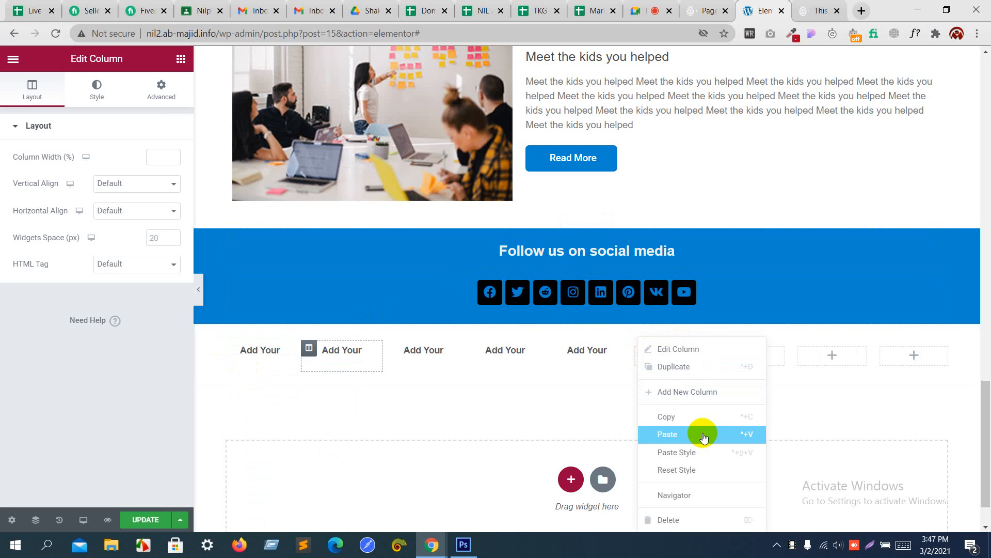
{"action": "left_click", "coordinate": [702, 515]}
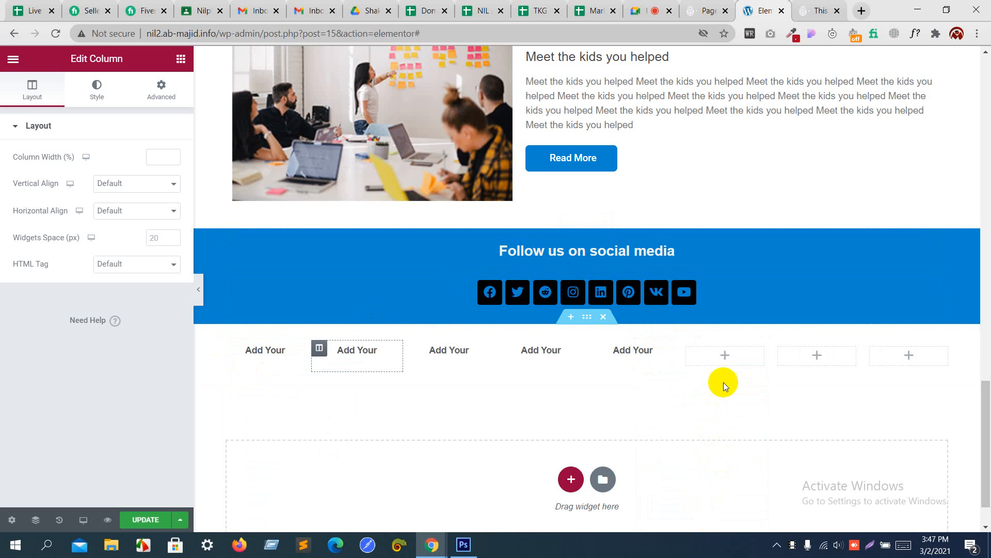
{"action": "right_click", "coordinate": [685, 346]}
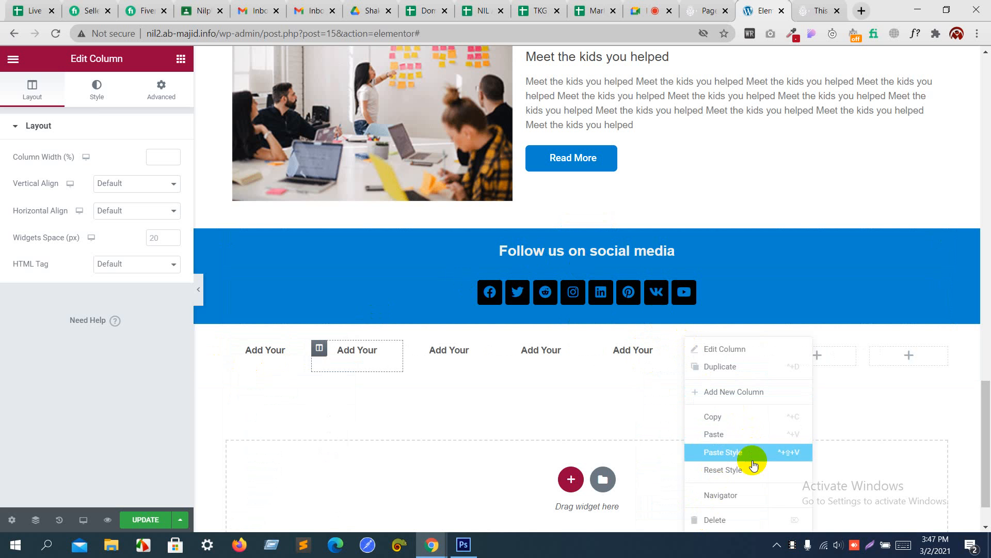
{"action": "left_click", "coordinate": [762, 514]}
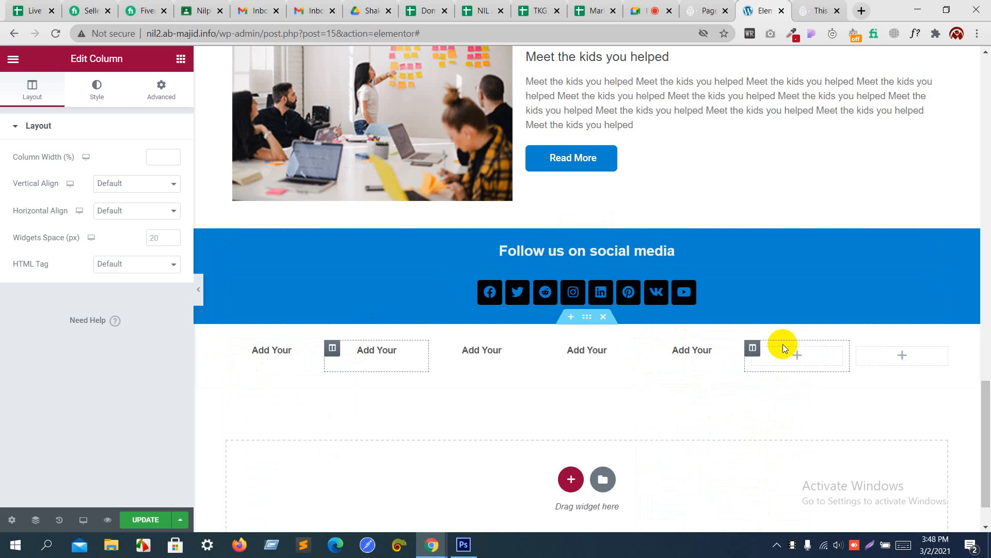
{"action": "right_click", "coordinate": [757, 355]}
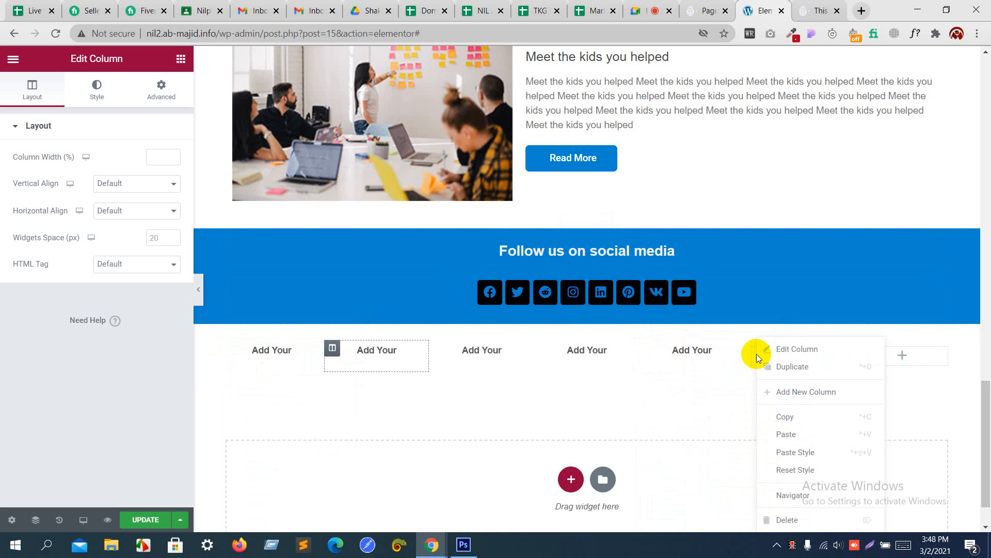
{"action": "left_click", "coordinate": [829, 519]}
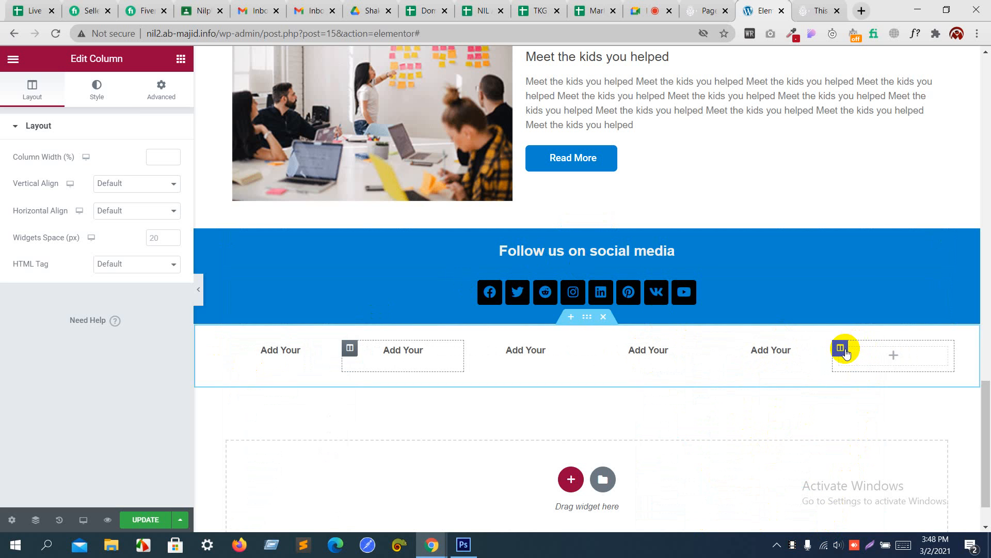
{"action": "right_click", "coordinate": [846, 353]}
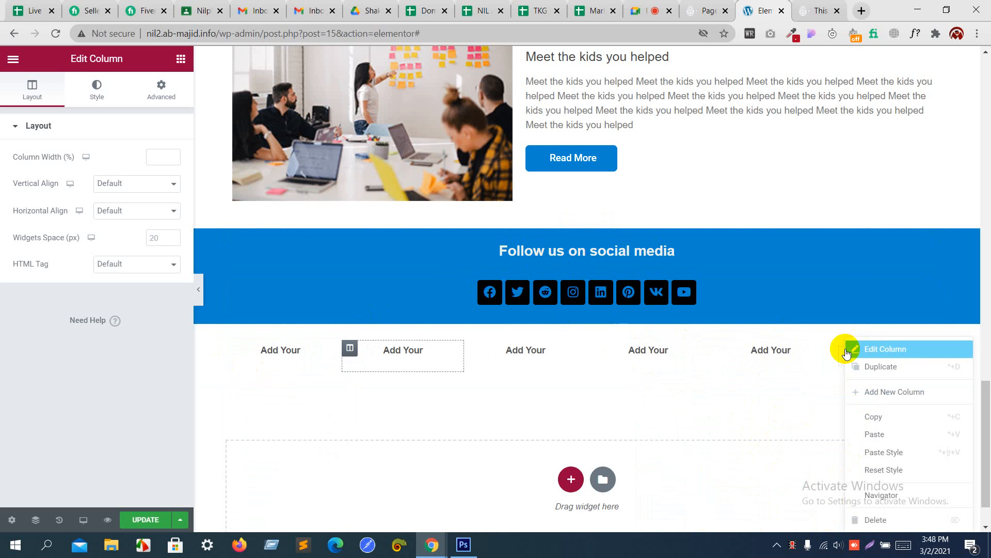
{"action": "left_click", "coordinate": [900, 520]}
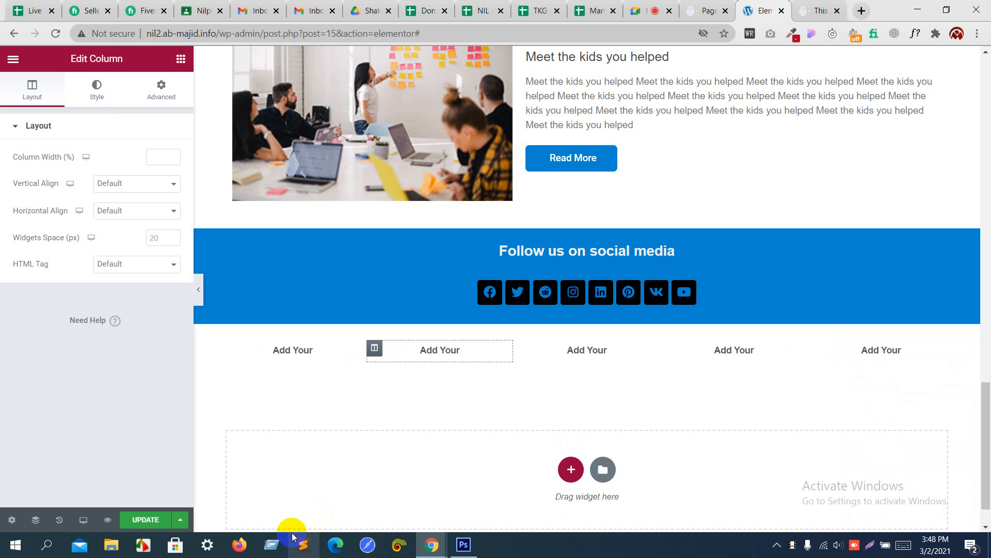
Step: Save with UPDATE, reload the live homepage and scroll to the five 'Add Your' headings
{"action": "left_click", "coordinate": [164, 522]}
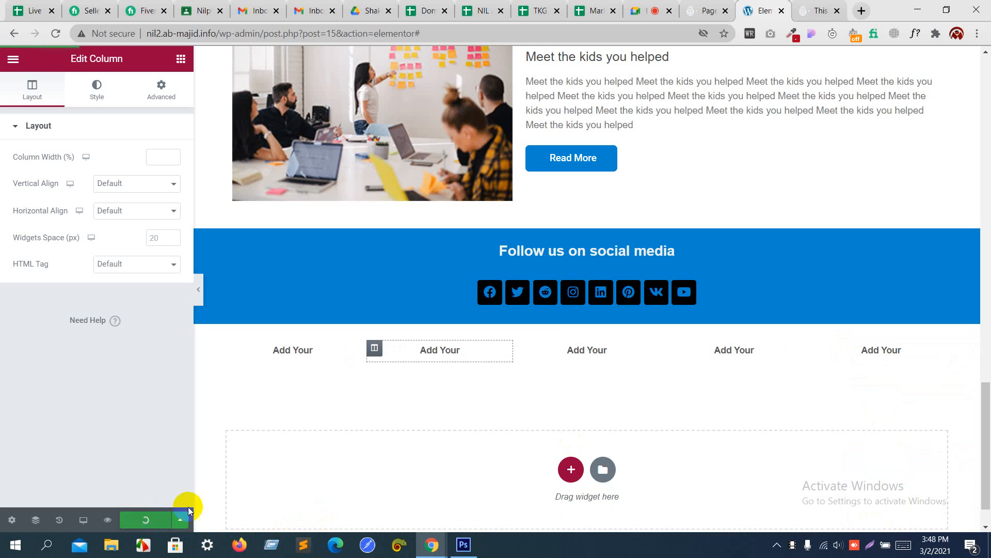
{"action": "left_click", "coordinate": [828, 6]}
{"action": "key", "text": "F5"}
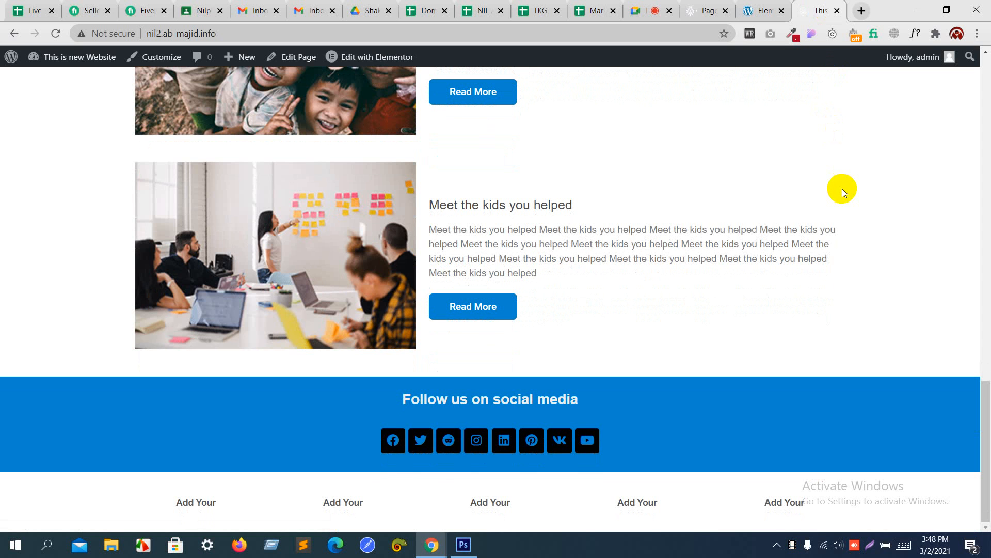
{"action": "scroll", "coordinate": [841, 188], "scroll_direction": "up", "scroll_amount": 20}
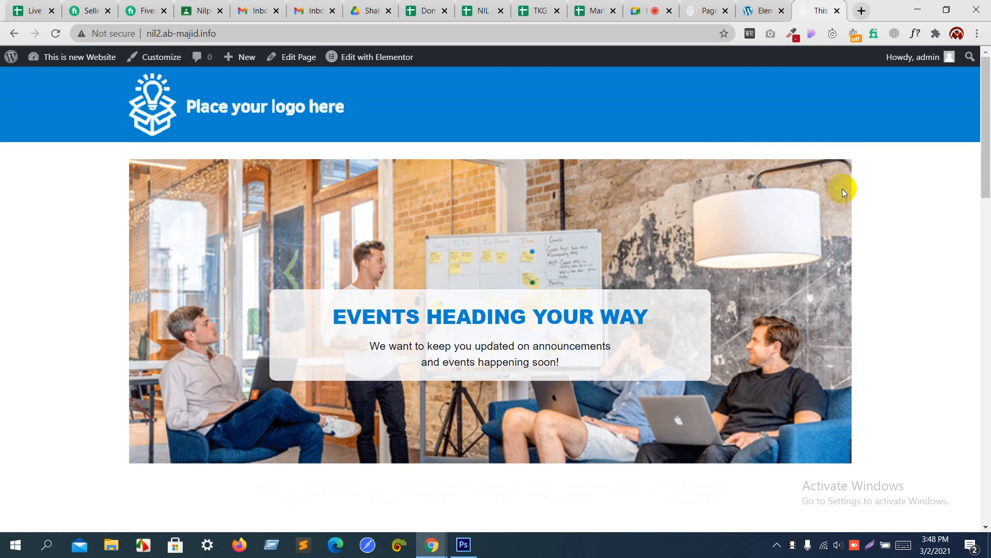
{"action": "left_click", "coordinate": [664, 5]}
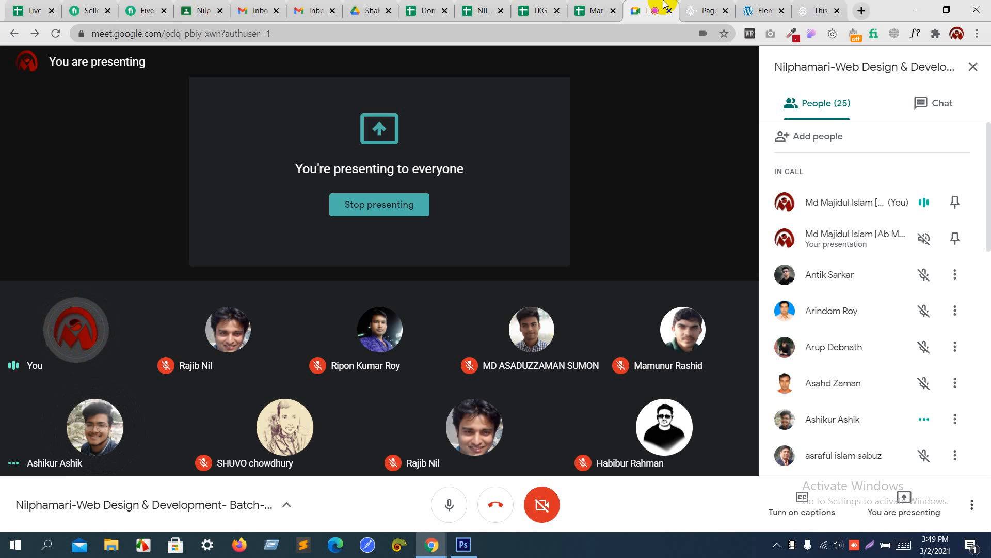
{"action": "left_click", "coordinate": [810, 6]}
{"action": "scroll", "coordinate": [787, 300], "scroll_direction": "down", "scroll_amount": 15}
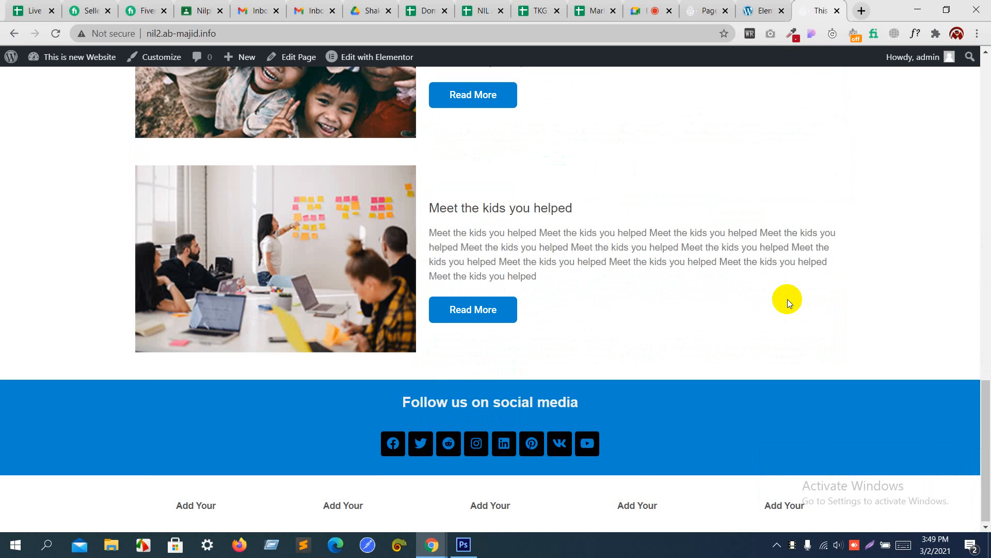
{"action": "scroll", "coordinate": [788, 299], "scroll_direction": "up", "scroll_amount": 15}
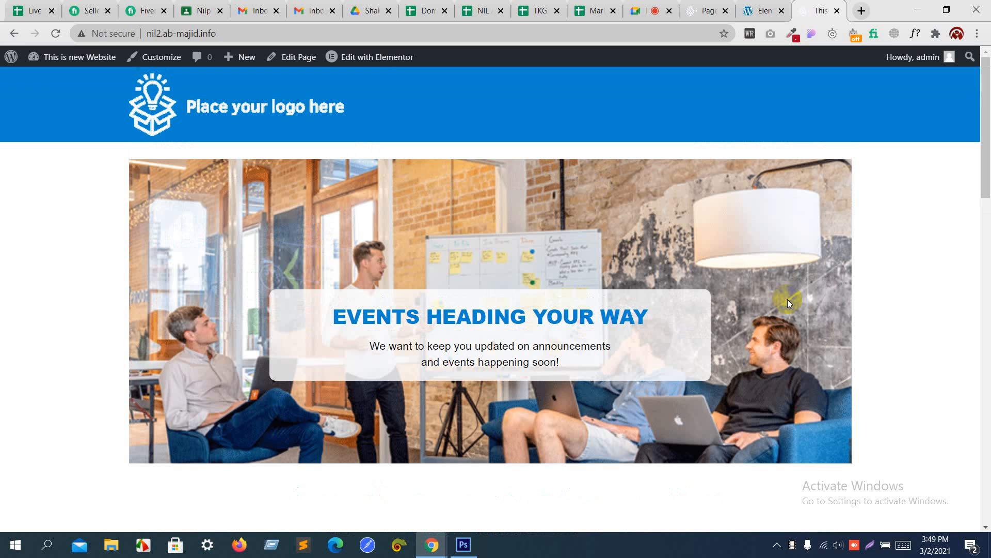
Step: Restore General Announcements-02.psd's original History snapshot so 'Follow us on social media' reappears
{"action": "left_click", "coordinate": [464, 544]}
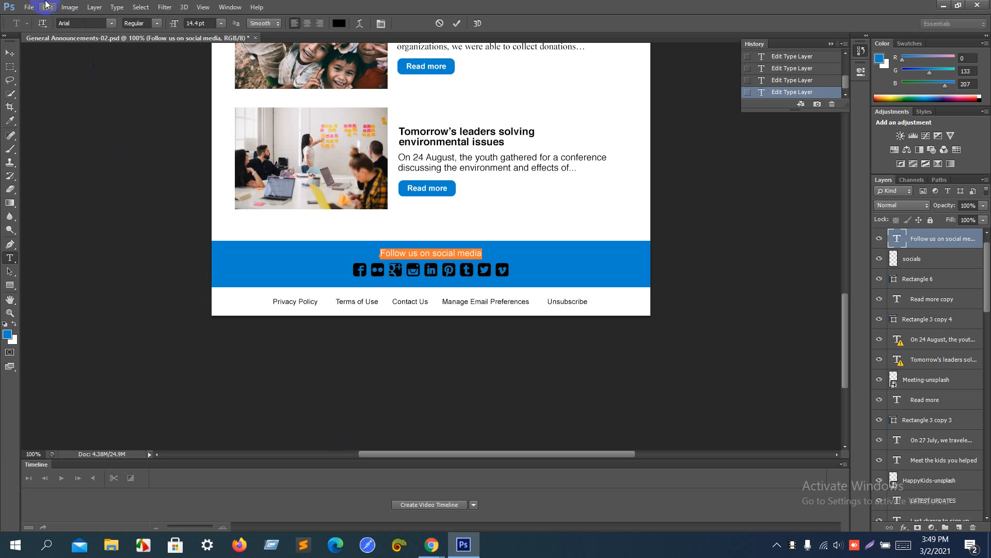
{"action": "left_click", "coordinate": [28, 7]}
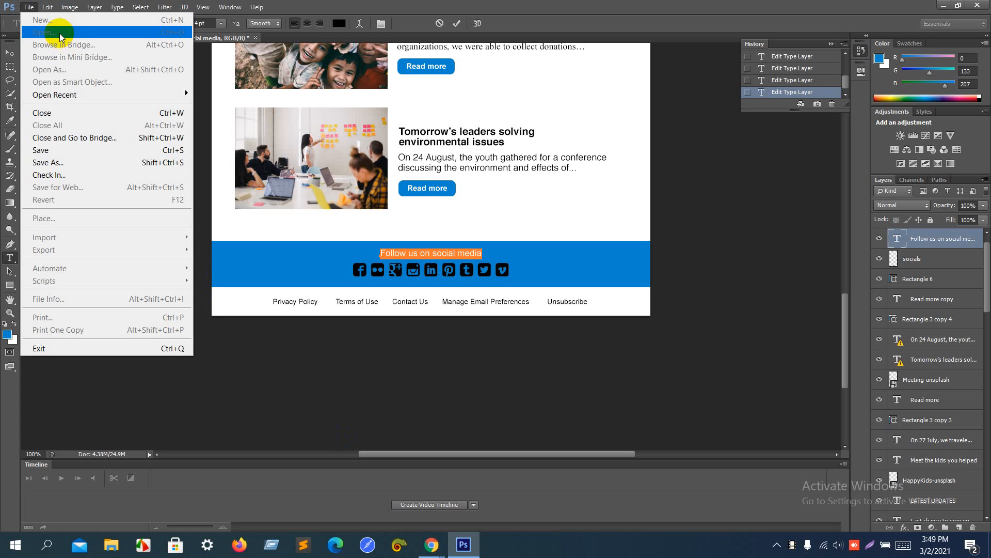
{"action": "left_click", "coordinate": [524, 203]}
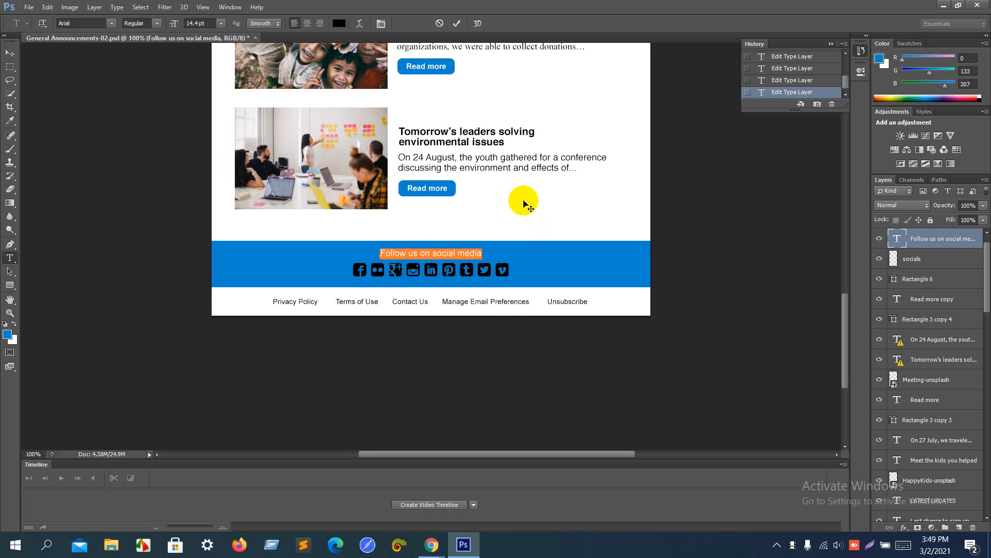
{"action": "key", "text": "BackSpace"}
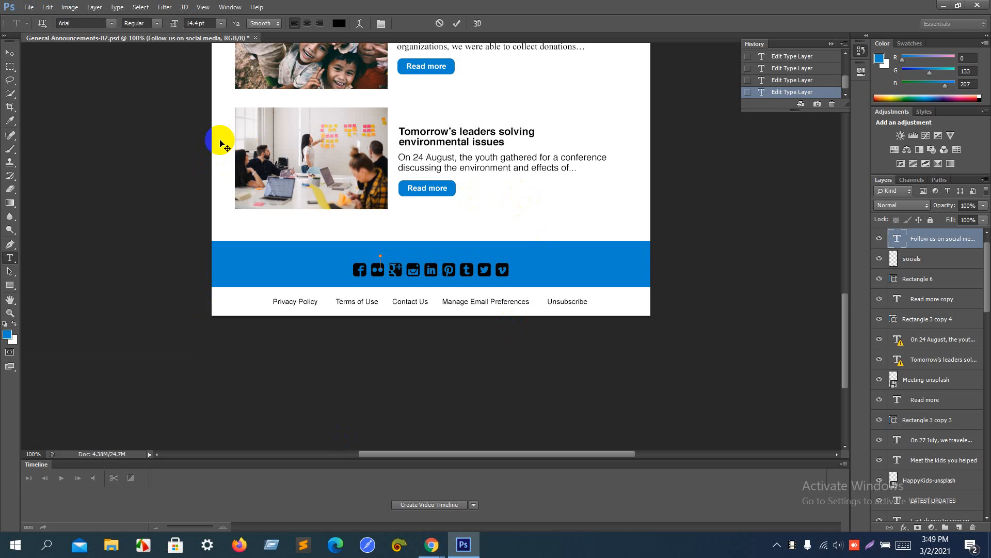
{"action": "left_click", "coordinate": [28, 12]}
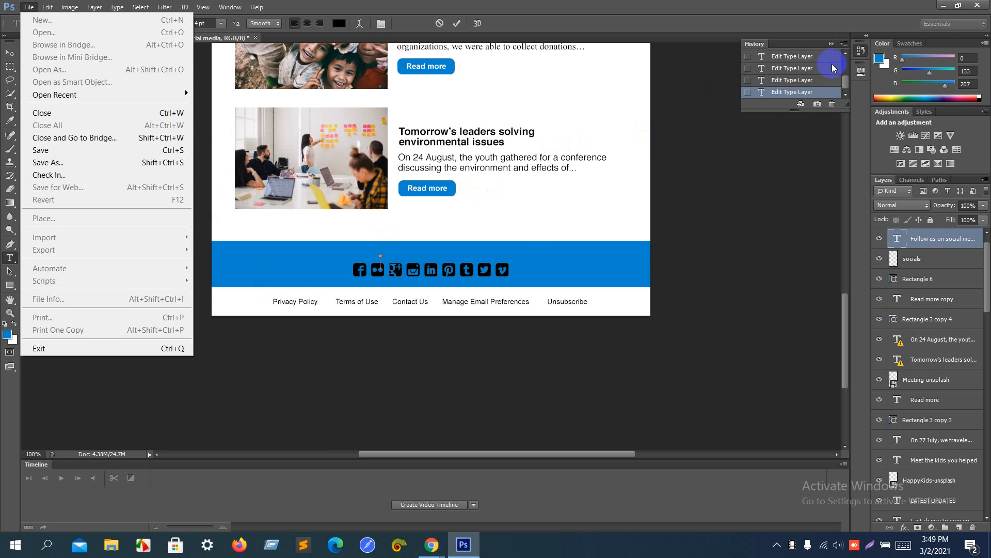
{"action": "left_click", "coordinate": [847, 73]}
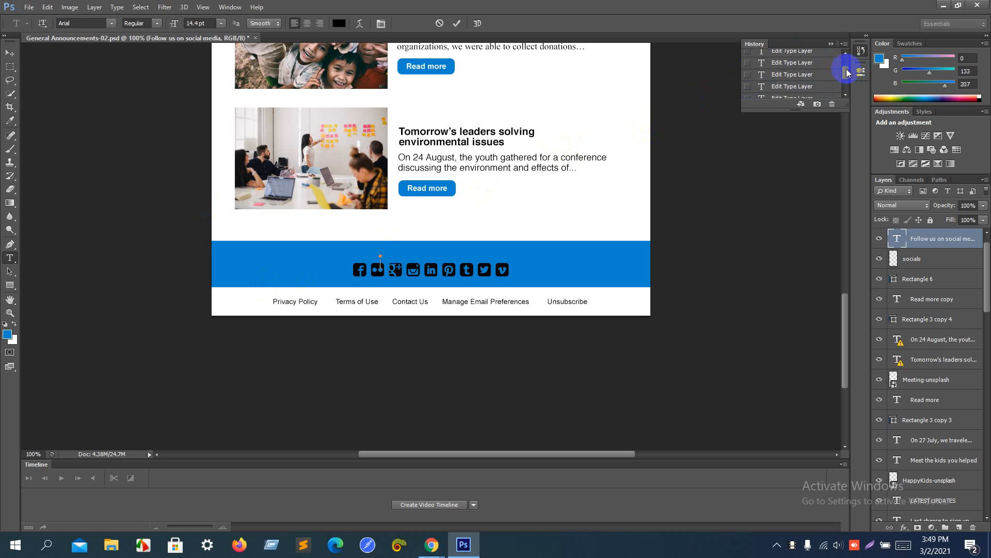
{"action": "left_click_drag", "start_coordinate": [846, 72], "coordinate": [842, 38]}
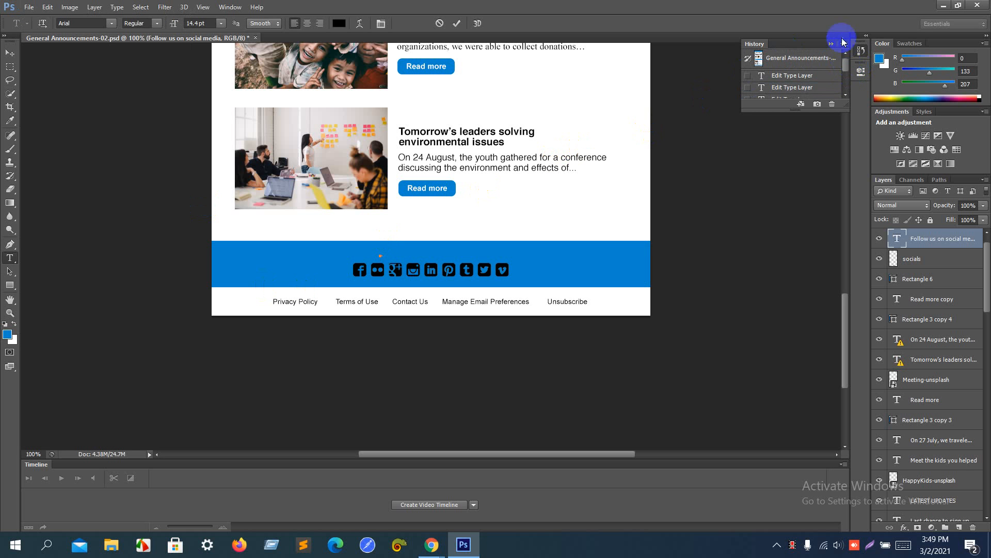
{"action": "left_click", "coordinate": [821, 60]}
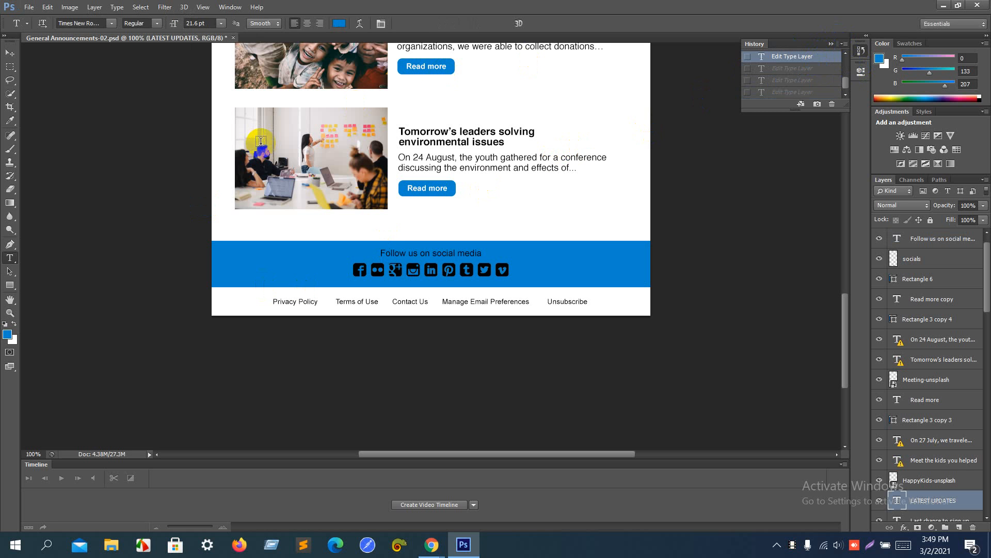
{"action": "left_click", "coordinate": [24, 9]}
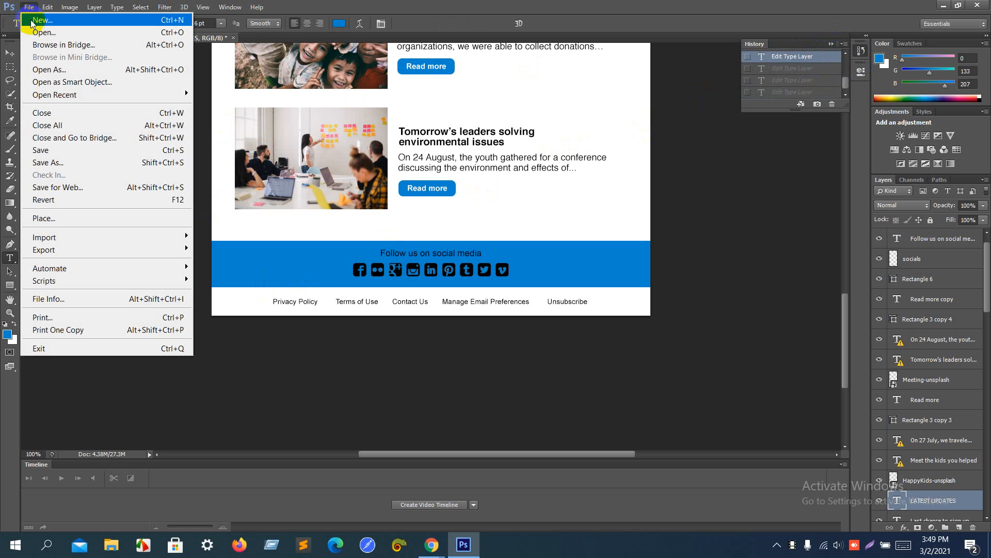
Step: Open Majid Theam.psd from the PSD folder and dismiss the version warning
{"action": "left_click", "coordinate": [35, 32]}
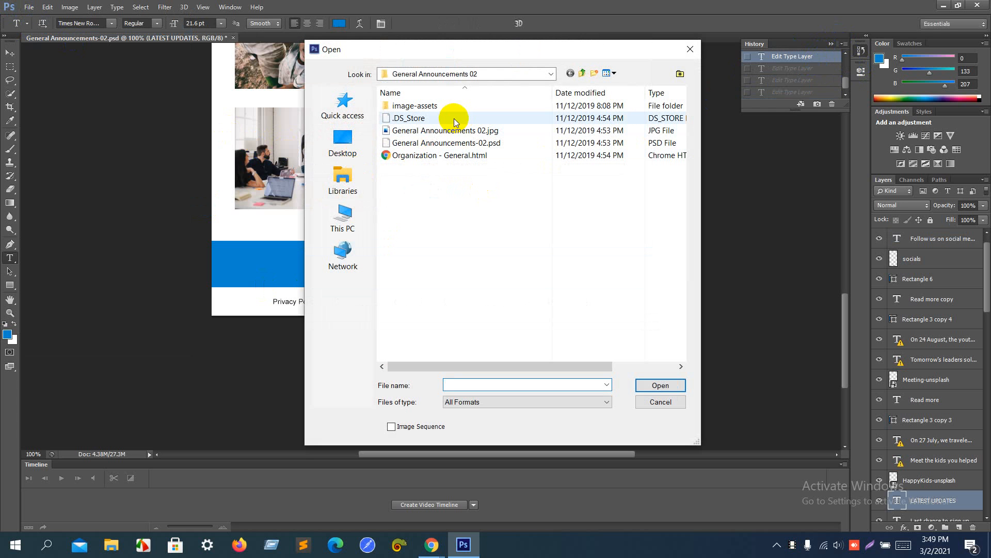
{"action": "left_click", "coordinate": [582, 73]}
{"action": "left_click", "coordinate": [582, 73]}
{"action": "left_click", "coordinate": [582, 73]}
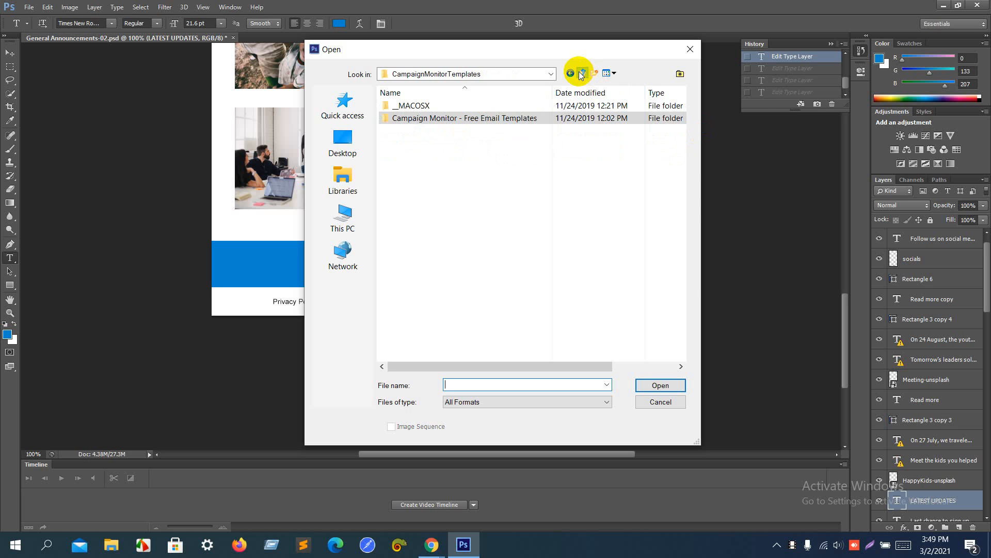
{"action": "left_click", "coordinate": [582, 73]}
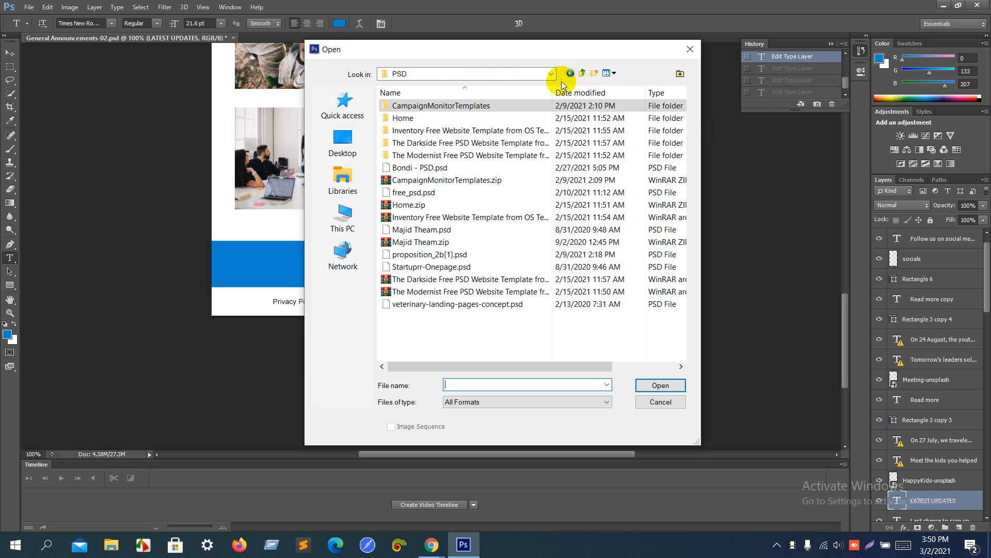
{"action": "double_click", "coordinate": [515, 233]}
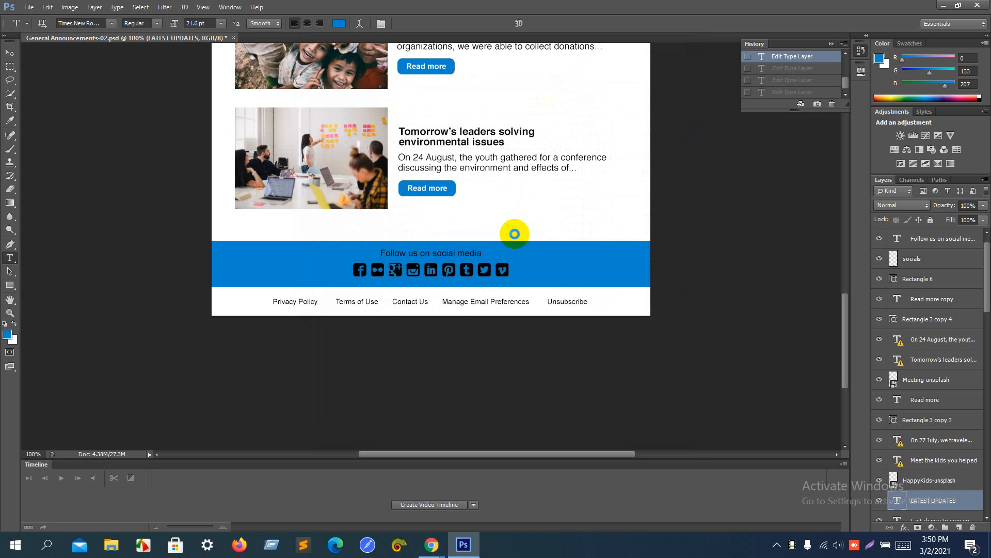
{"action": "key", "text": "Return"}
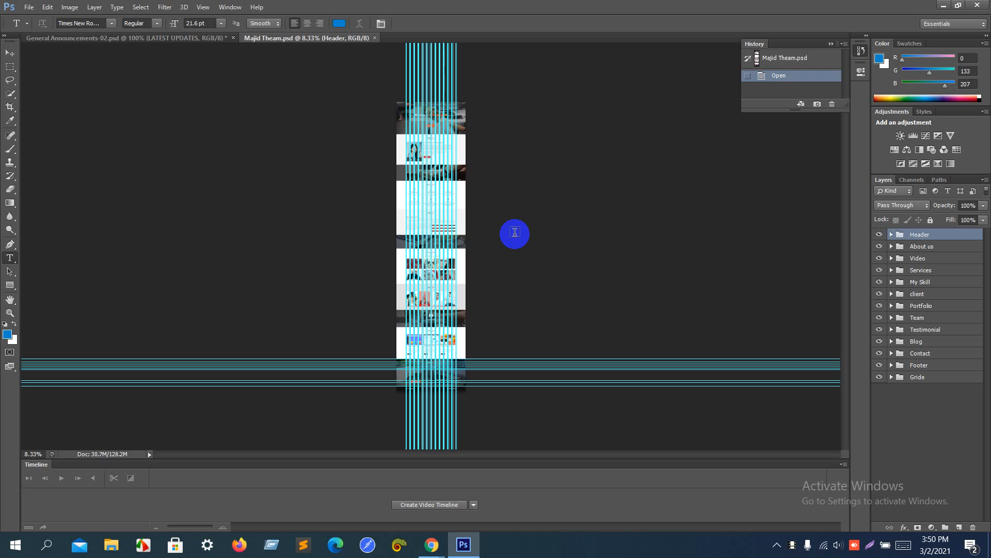
Step: Hide the guides and scroll through the Majid Theam mockup's sections, then return to the browser
{"action": "scroll", "coordinate": [515, 232], "scroll_direction": "up", "scroll_amount": 5}
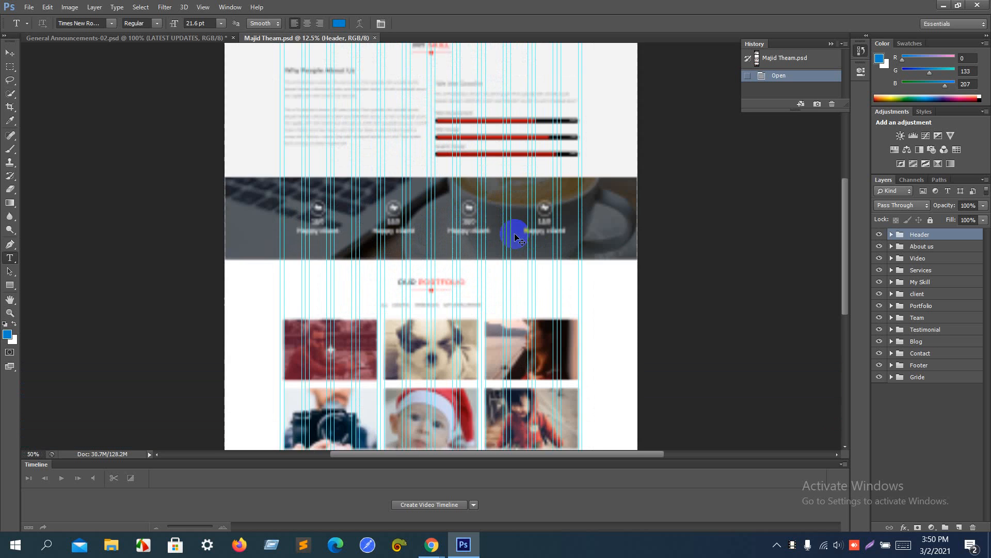
{"action": "scroll", "coordinate": [517, 237], "scroll_direction": "up", "scroll_amount": 2}
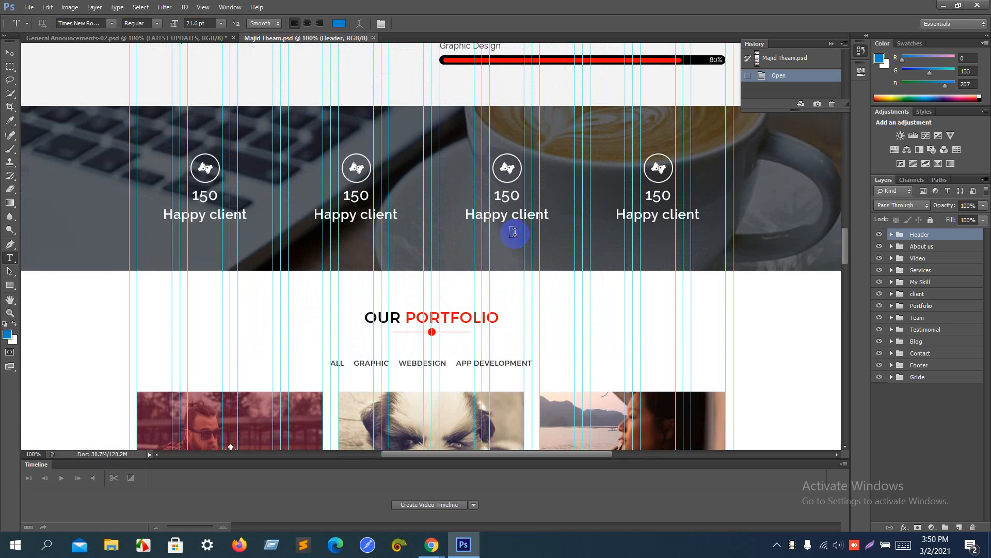
{"action": "key", "text": "ctrl+semicolon"}
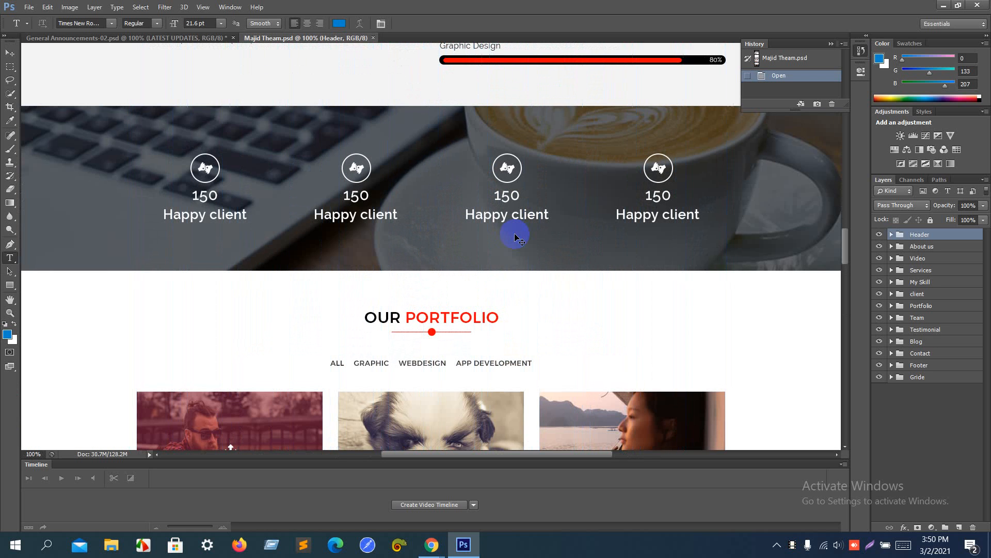
{"action": "scroll", "coordinate": [514, 232], "scroll_direction": "down", "scroll_amount": 6}
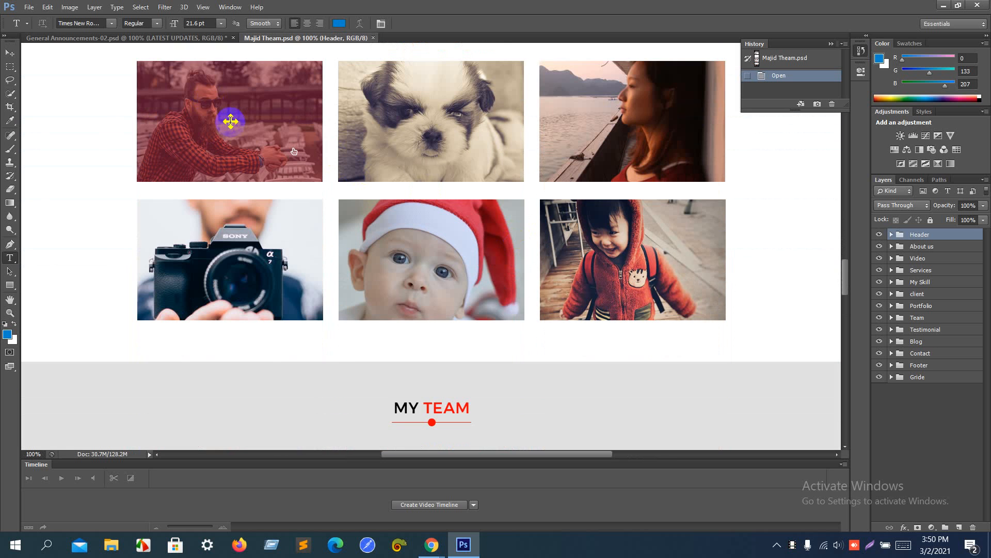
{"action": "scroll", "coordinate": [230, 122], "scroll_direction": "up", "scroll_amount": 7}
{"action": "scroll", "coordinate": [231, 120], "scroll_direction": "up", "scroll_amount": 16}
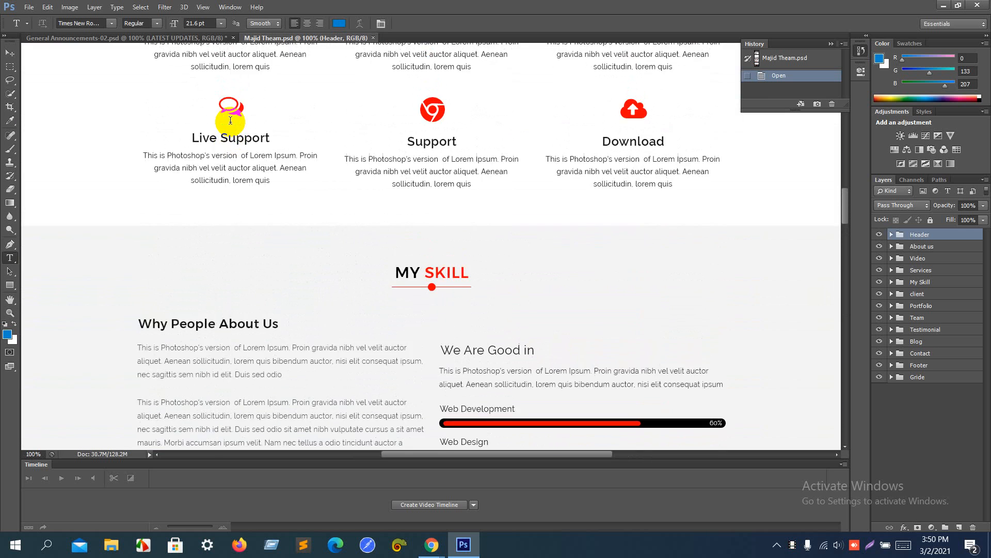
{"action": "scroll", "coordinate": [231, 120], "scroll_direction": "up", "scroll_amount": 3}
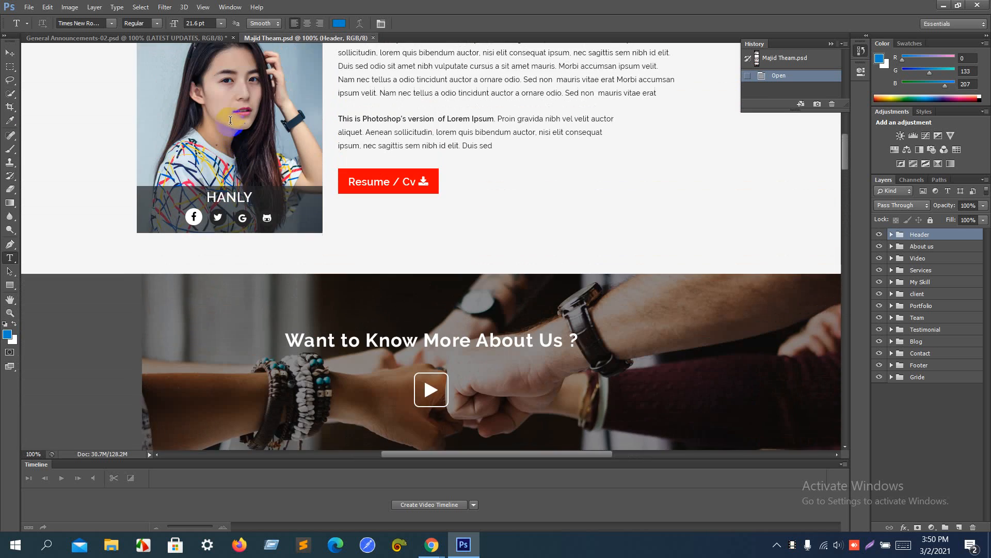
{"action": "scroll", "coordinate": [257, 212], "scroll_direction": "down", "scroll_amount": 9}
{"action": "scroll", "coordinate": [257, 211], "scroll_direction": "down", "scroll_amount": 20}
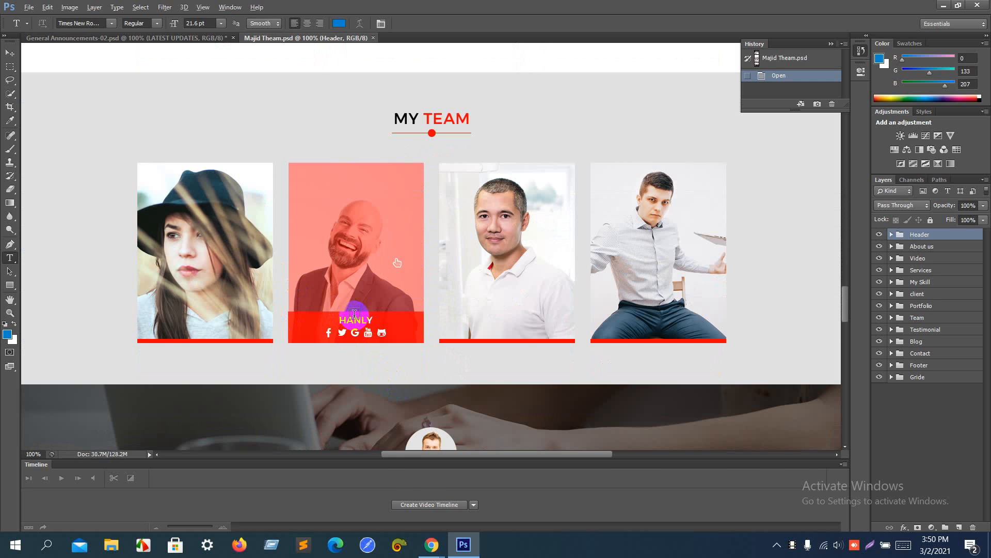
{"action": "key", "text": "alt+Tab"}
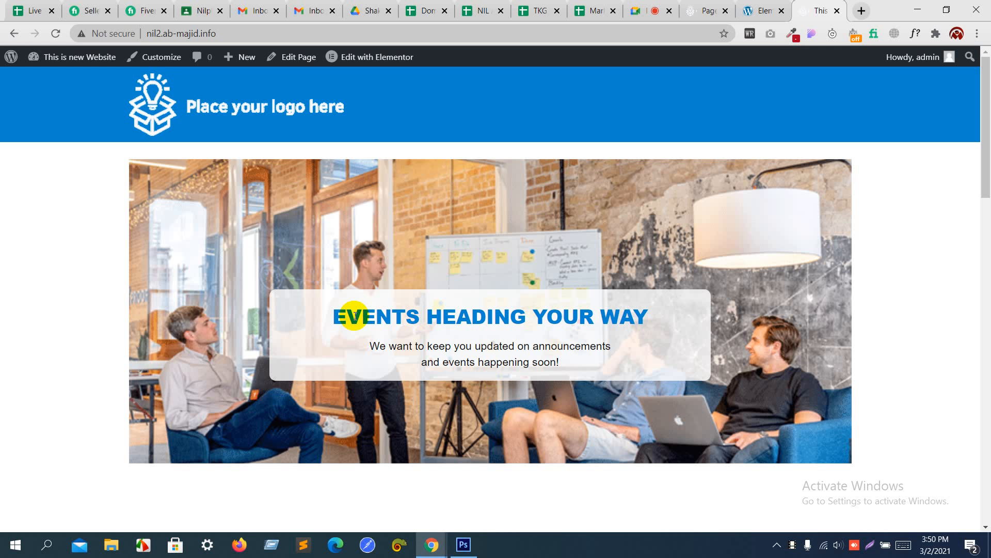
Step: Check the Google Meet call, then bring General Announcements-02.psd forward in Photoshop, scrolled to the top
{"action": "left_click", "coordinate": [638, 5]}
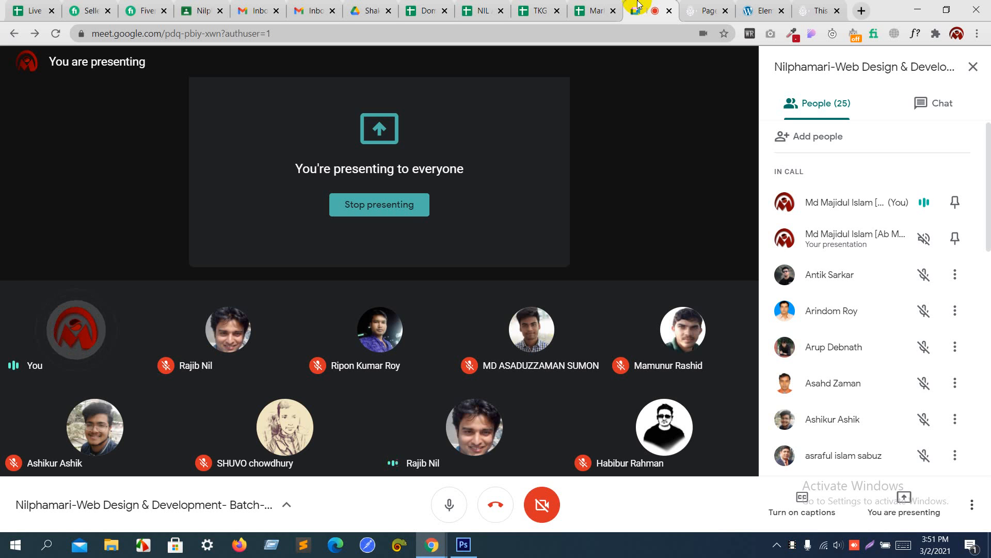
{"action": "key", "text": "alt+Tab"}
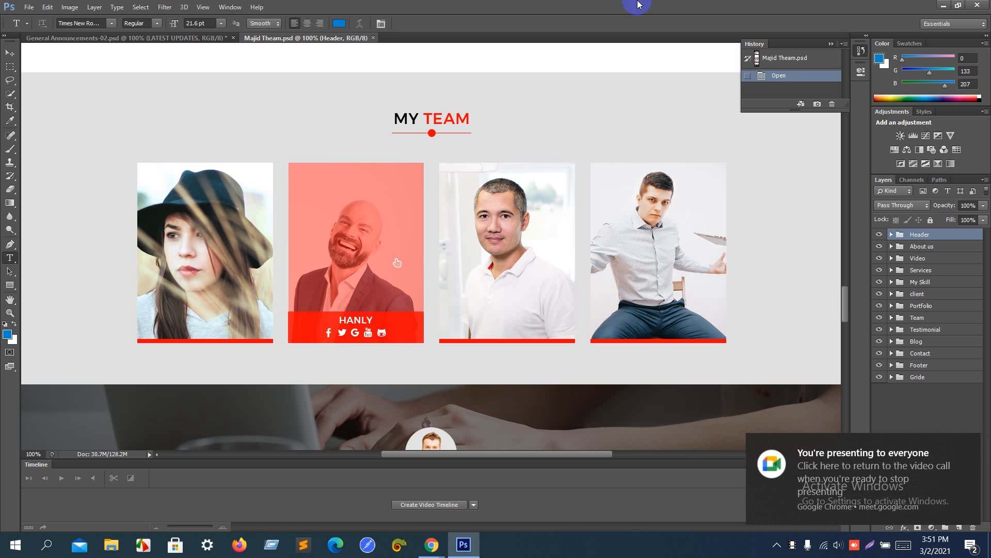
{"action": "left_click", "coordinate": [189, 38]}
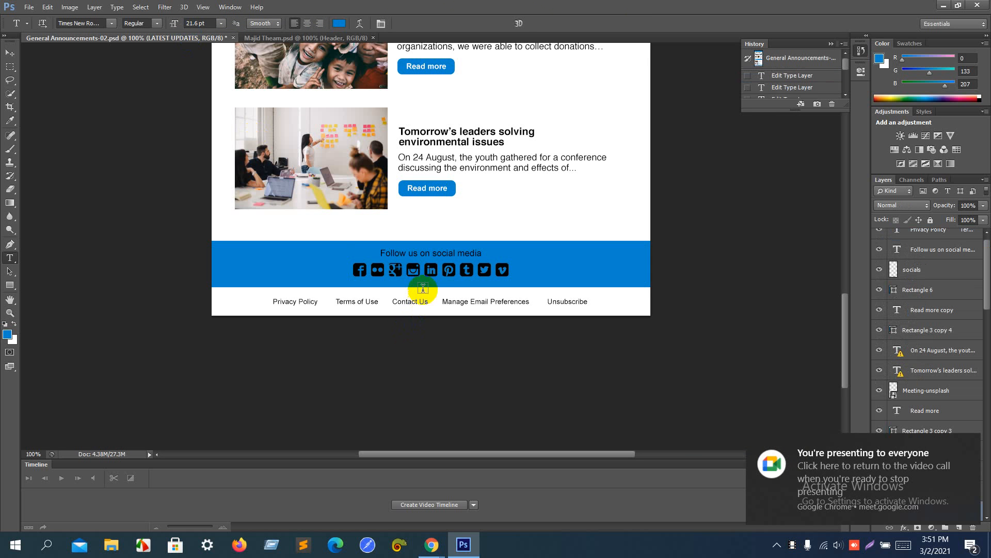
{"action": "scroll", "coordinate": [423, 288], "scroll_direction": "up", "scroll_amount": 10}
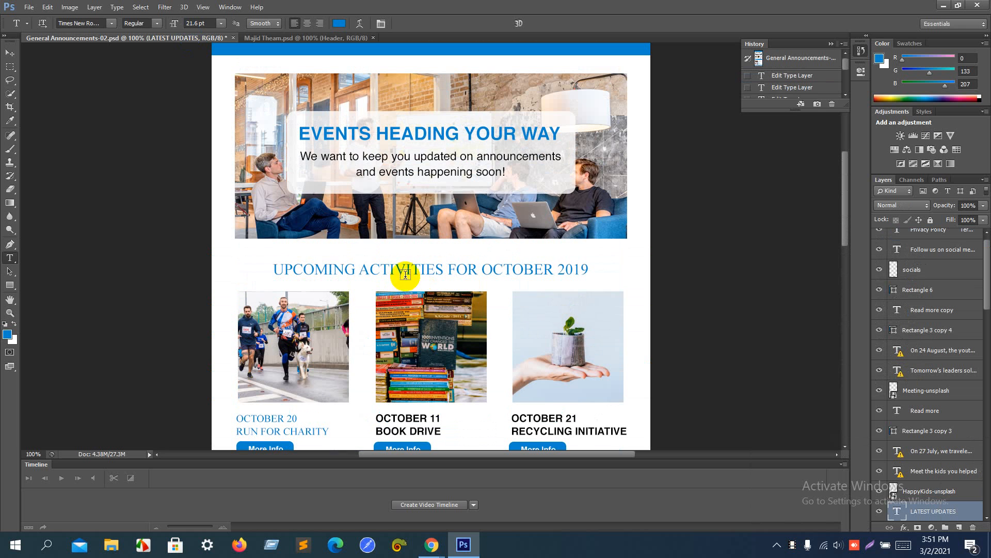
{"action": "left_click", "coordinate": [28, 7]}
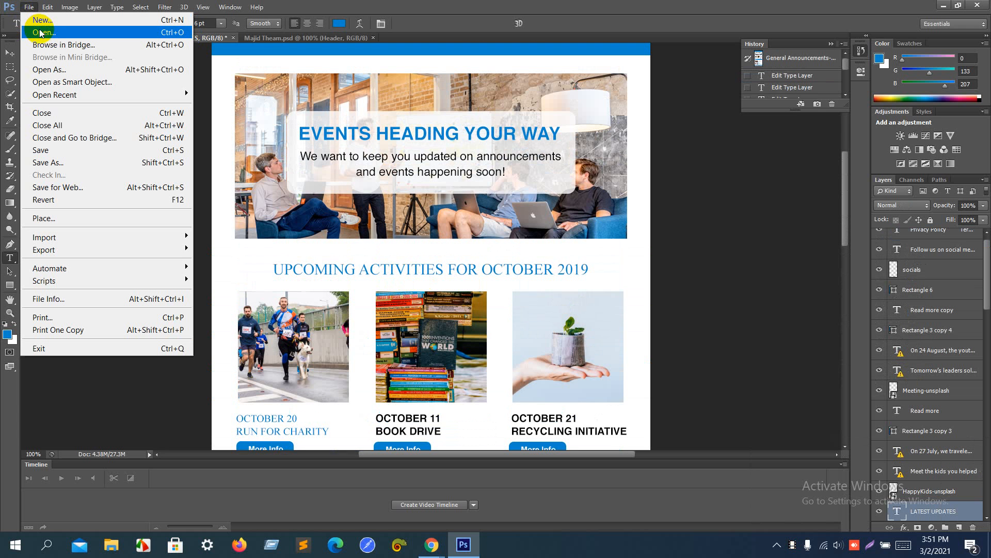
Step: Open General Announcements-01.psd from CampaignMonitorTemplates > General Announcements Email Templates > General Announcements 01
{"action": "left_click", "coordinate": [41, 32]}
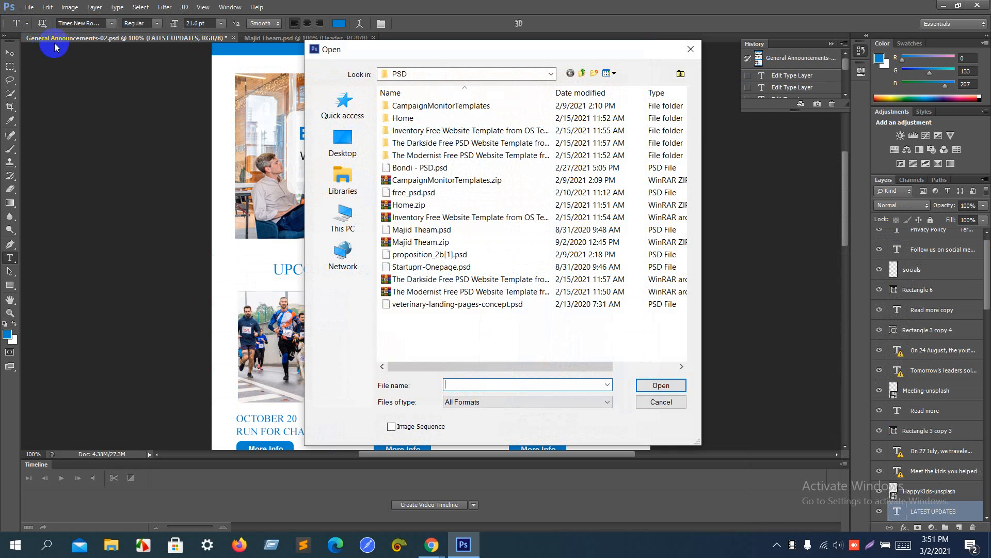
{"action": "double_click", "coordinate": [413, 106]}
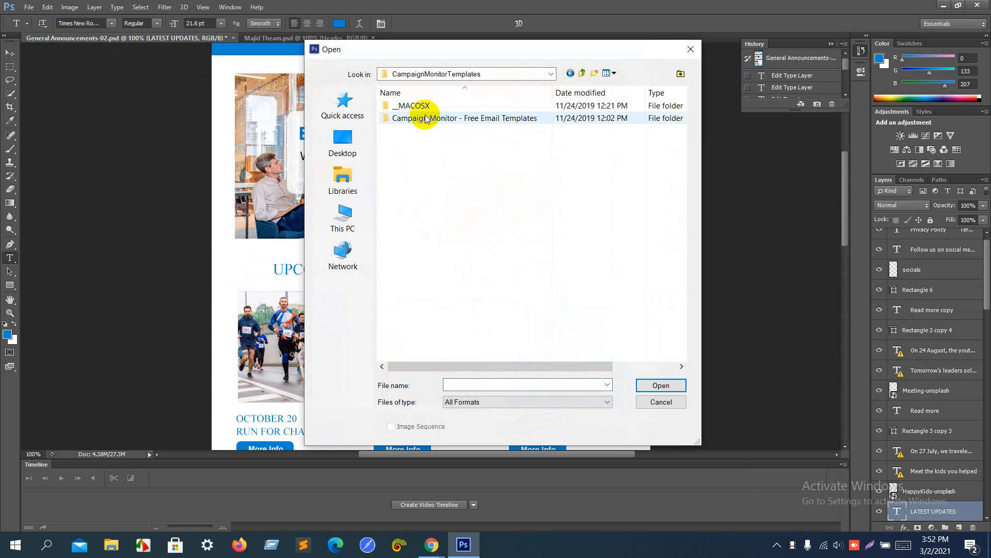
{"action": "double_click", "coordinate": [426, 118]}
{"action": "left_click", "coordinate": [425, 110]}
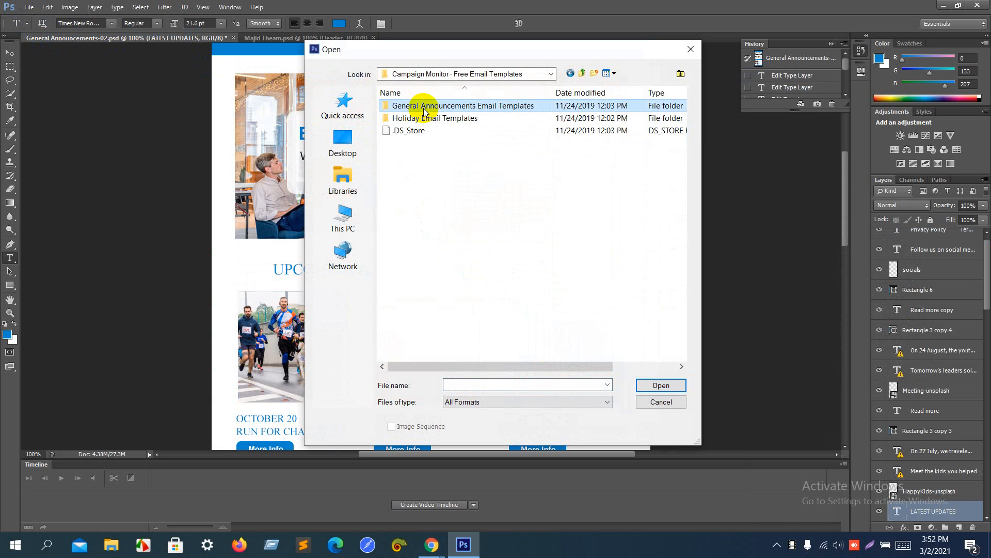
{"action": "left_click", "coordinate": [425, 111]}
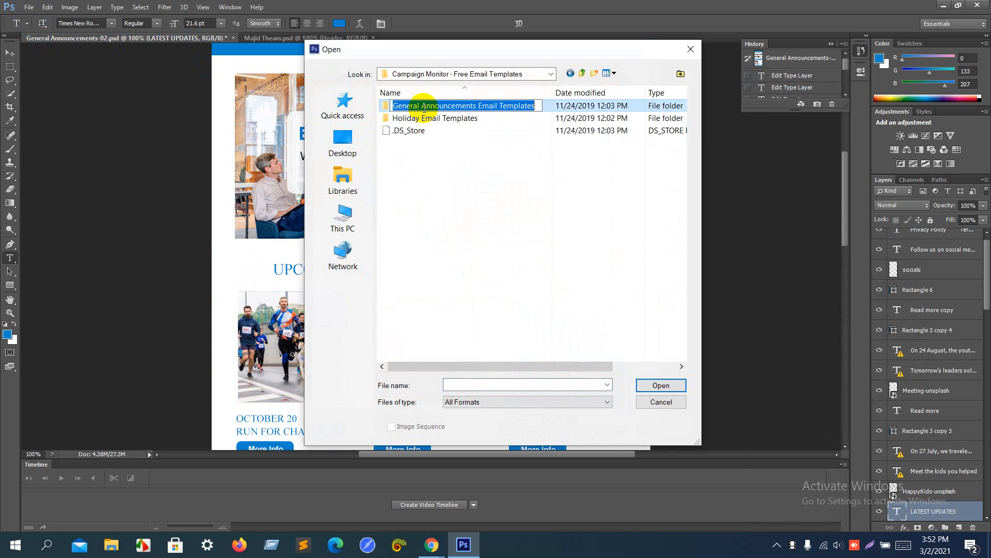
{"action": "key", "text": "Escape"}
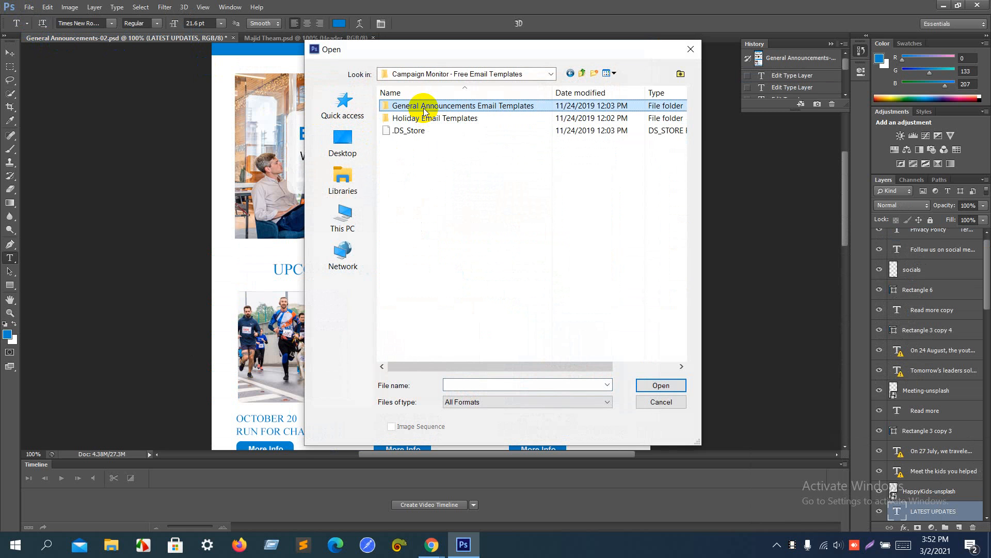
{"action": "double_click", "coordinate": [424, 107]}
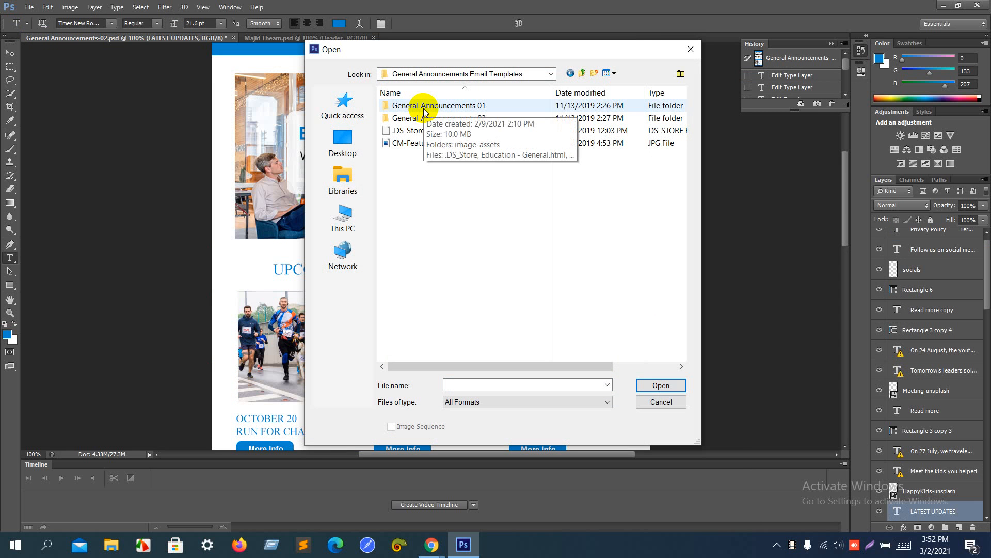
{"action": "double_click", "coordinate": [424, 106]}
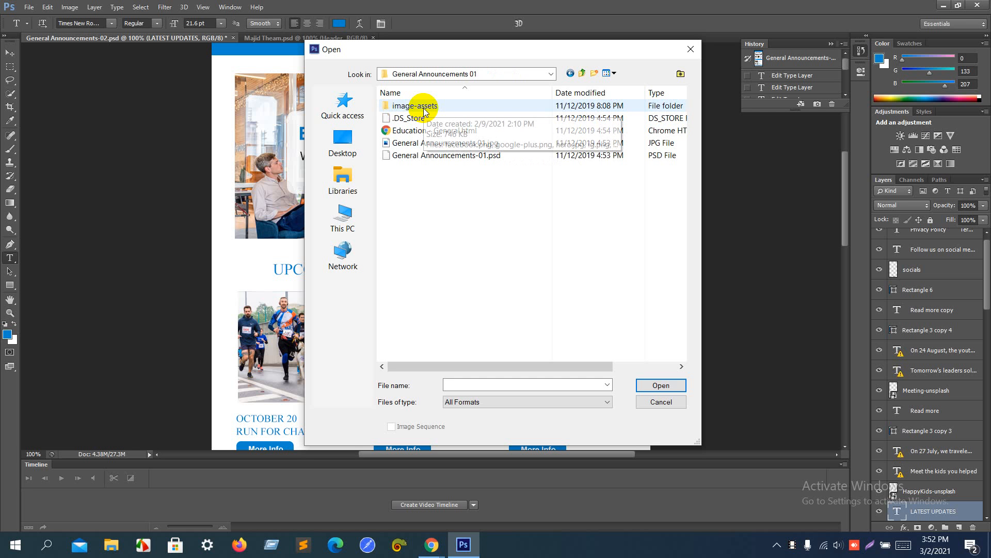
{"action": "key", "text": "Down"}
{"action": "key", "text": "Down"}
{"action": "key", "text": "Down"}
{"action": "key", "text": "Down"}
{"action": "key", "text": "Down"}
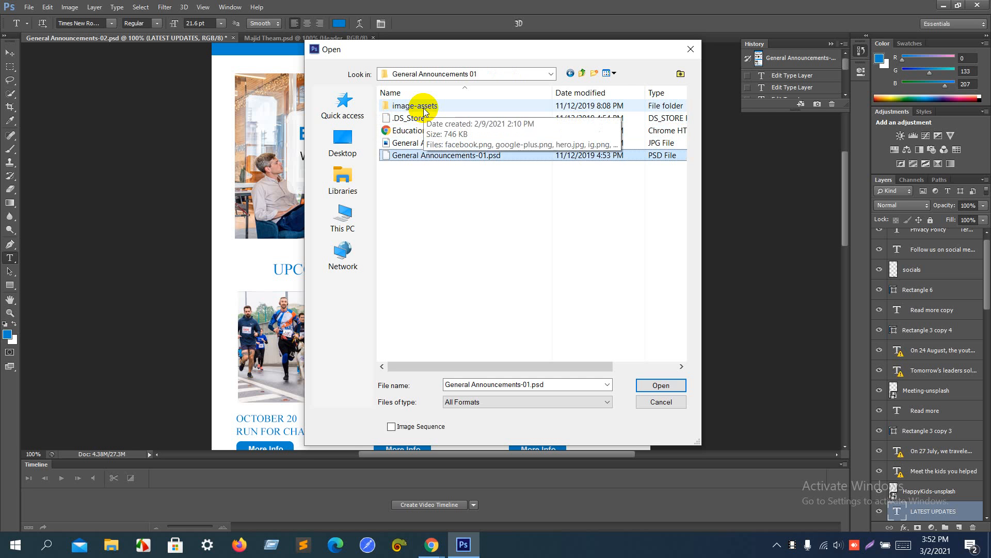
{"action": "key", "text": "Return"}
{"action": "key", "text": "Return"}
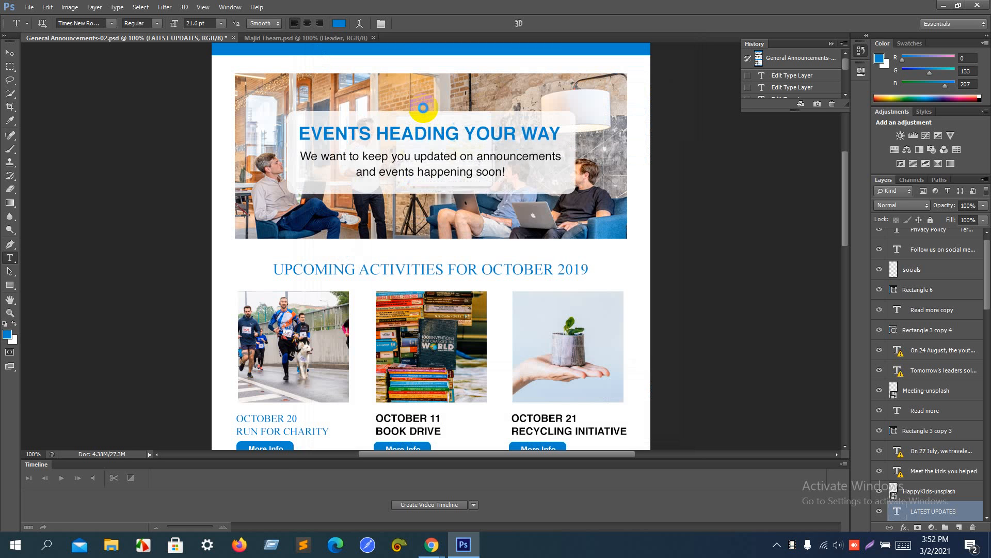
{"action": "key", "text": "Return"}
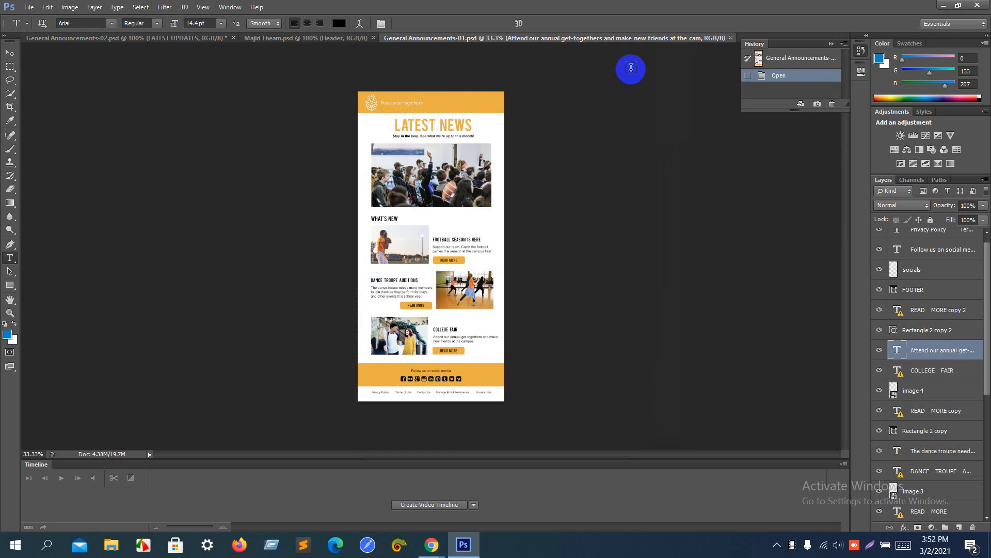
{"action": "left_click", "coordinate": [942, 6]}
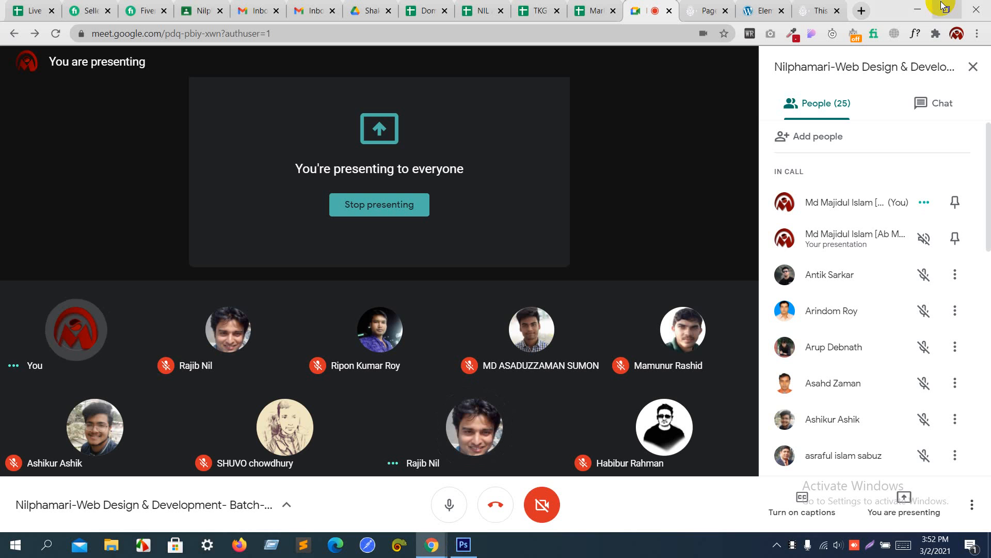
Step: Select the LATEST UPDATES heading in the Elementor editor, then go back to the Meet call
{"action": "left_click", "coordinate": [695, 7]}
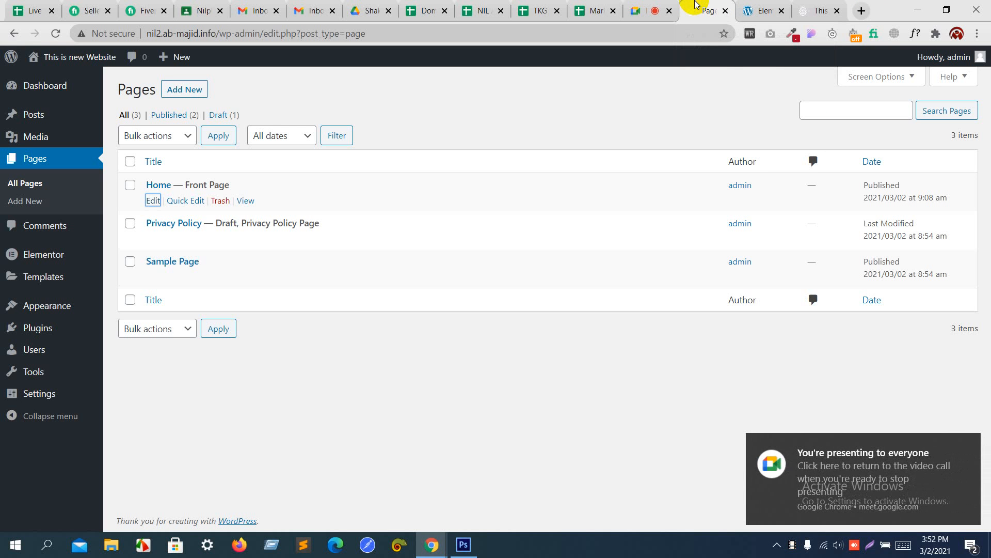
{"action": "left_click", "coordinate": [747, 7]}
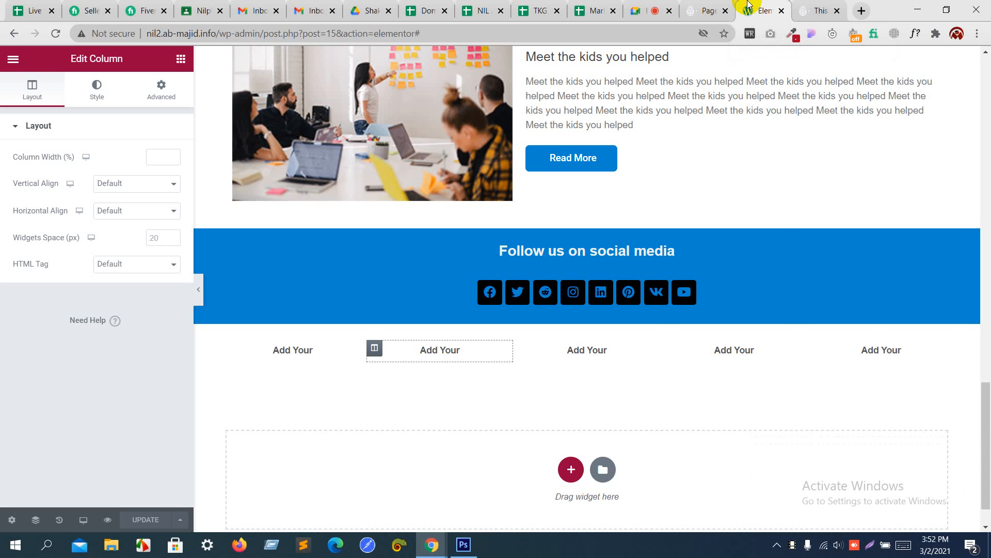
{"action": "left_click", "coordinate": [653, 7]}
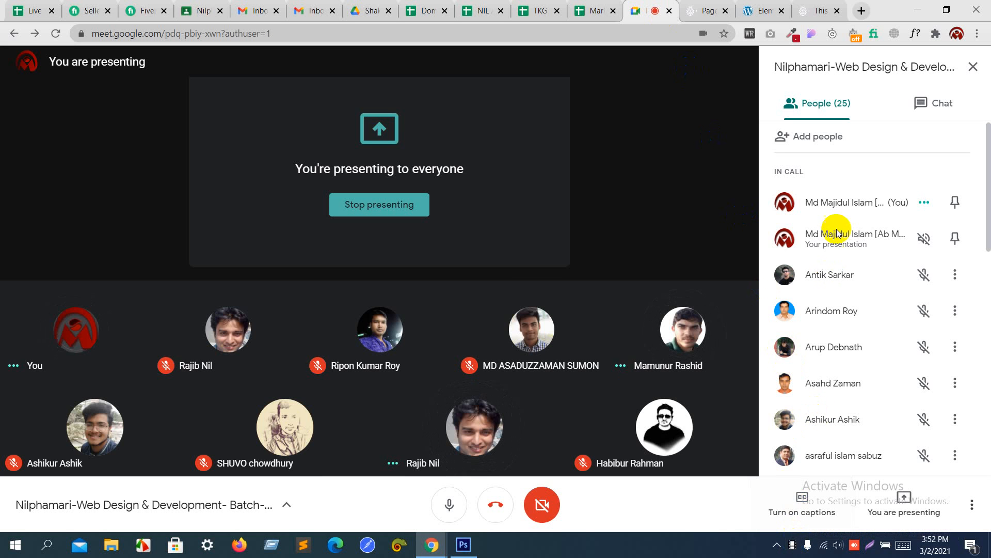
{"action": "left_click", "coordinate": [763, 10]}
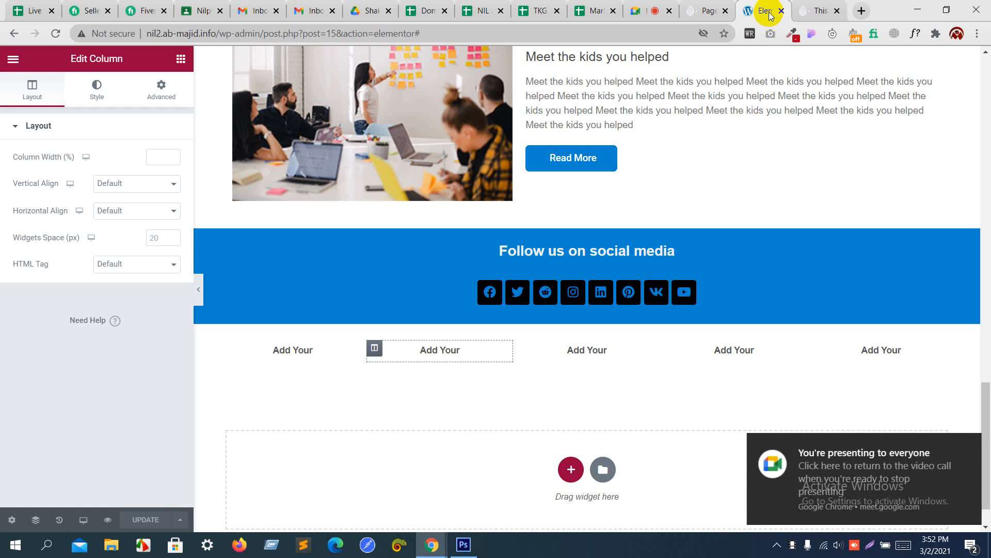
{"action": "scroll", "coordinate": [707, 153], "scroll_direction": "up", "scroll_amount": 8}
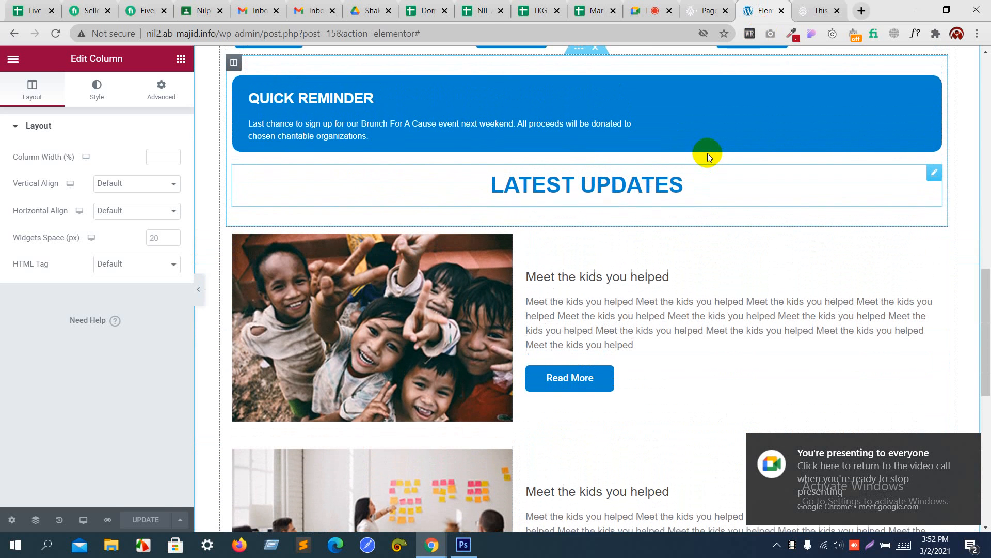
{"action": "left_click", "coordinate": [680, 182]}
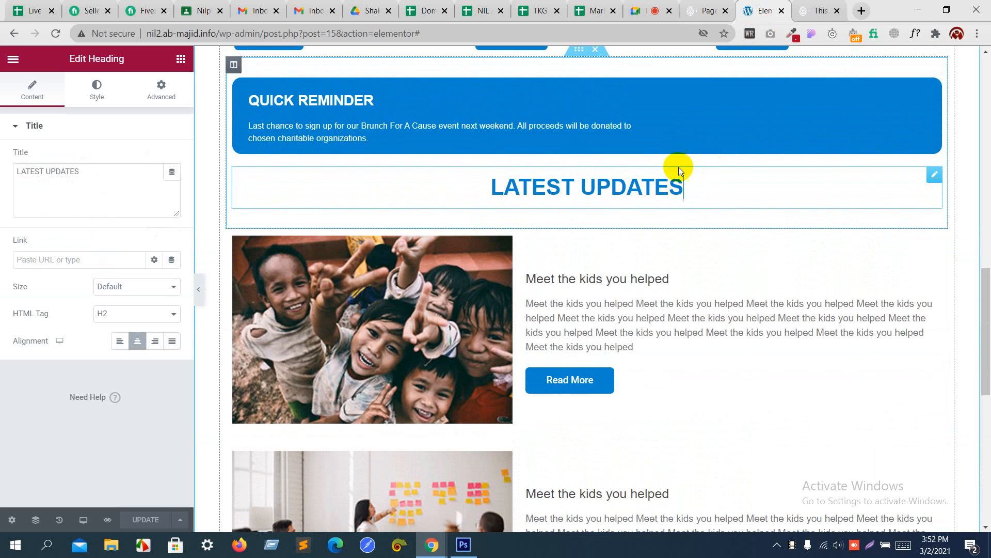
{"action": "left_click", "coordinate": [657, 7]}
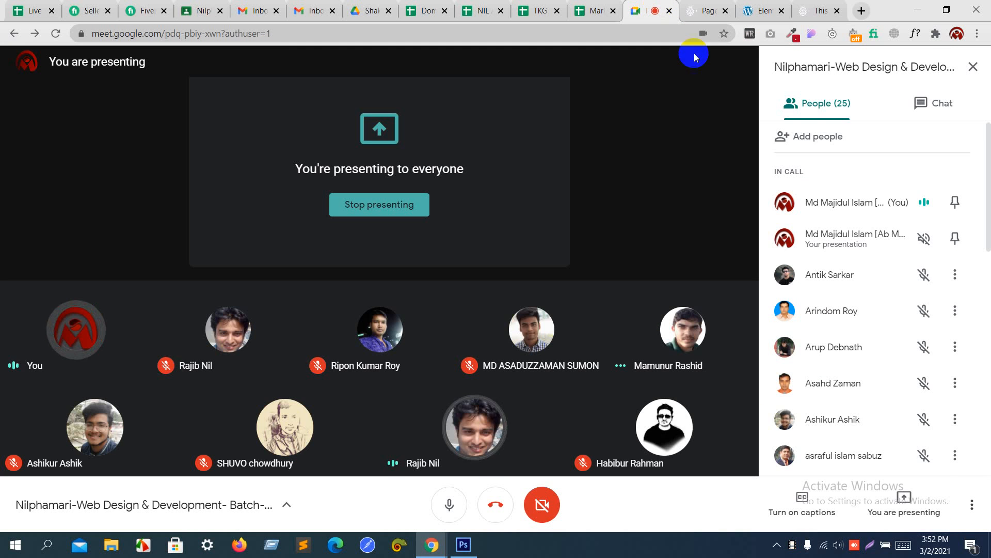
Step: Stop presenting the screen in Google Meet and bring Photoshop to the front
{"action": "left_click", "coordinate": [904, 519]}
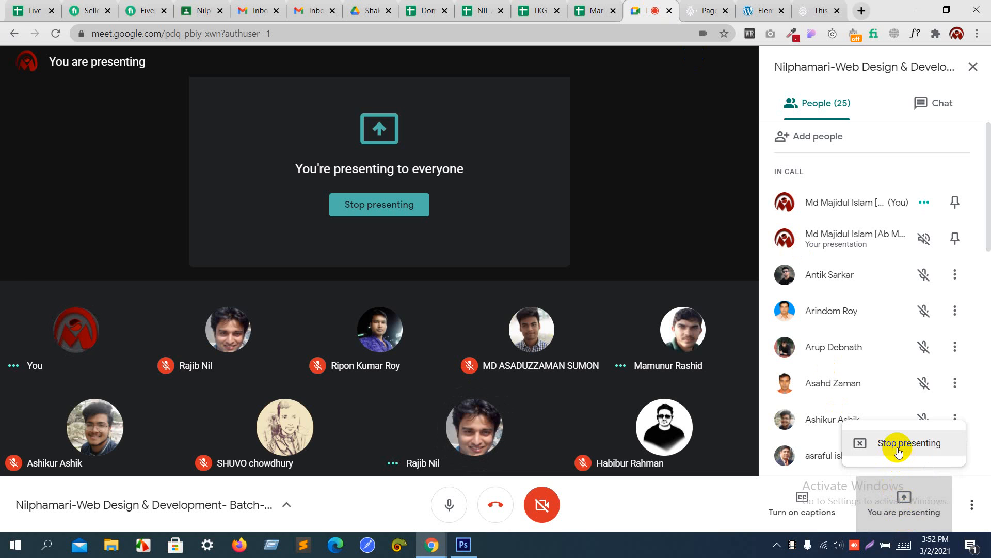
{"action": "left_click", "coordinate": [898, 445]}
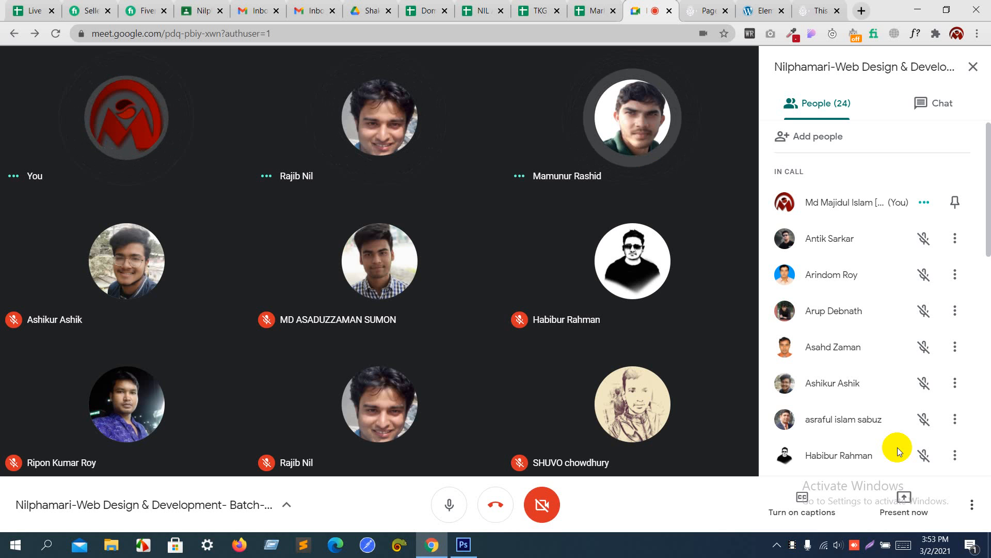
{"action": "key", "text": "alt+Tab"}
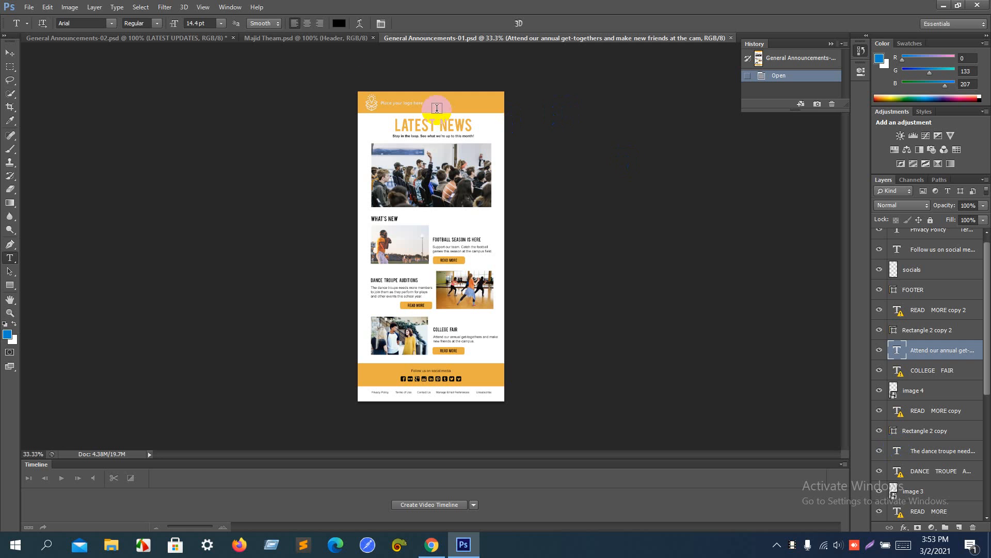
Step: View the My Team section of Majid Theam.psd with its short heading line, then return to Meet
{"action": "left_click", "coordinate": [319, 37]}
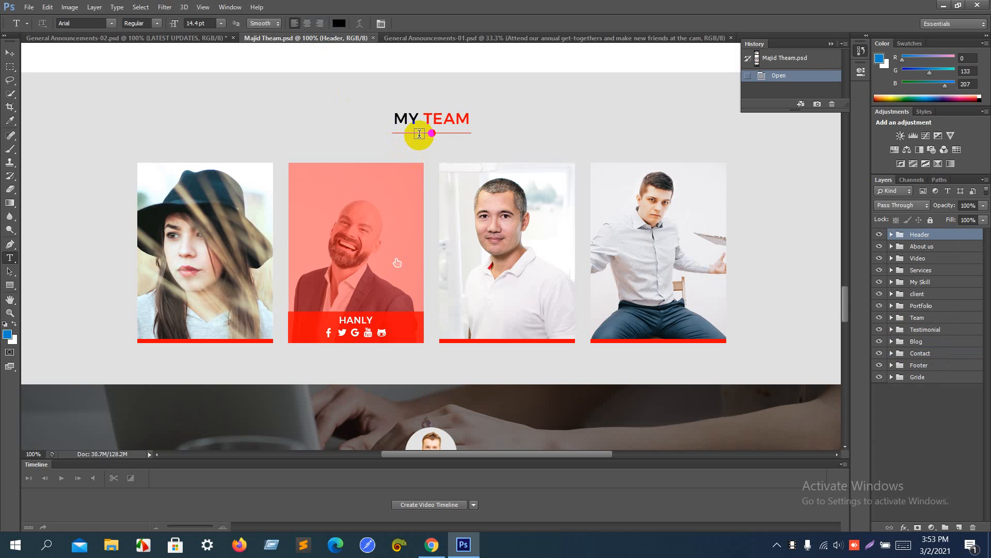
{"action": "key", "text": "alt+Tab"}
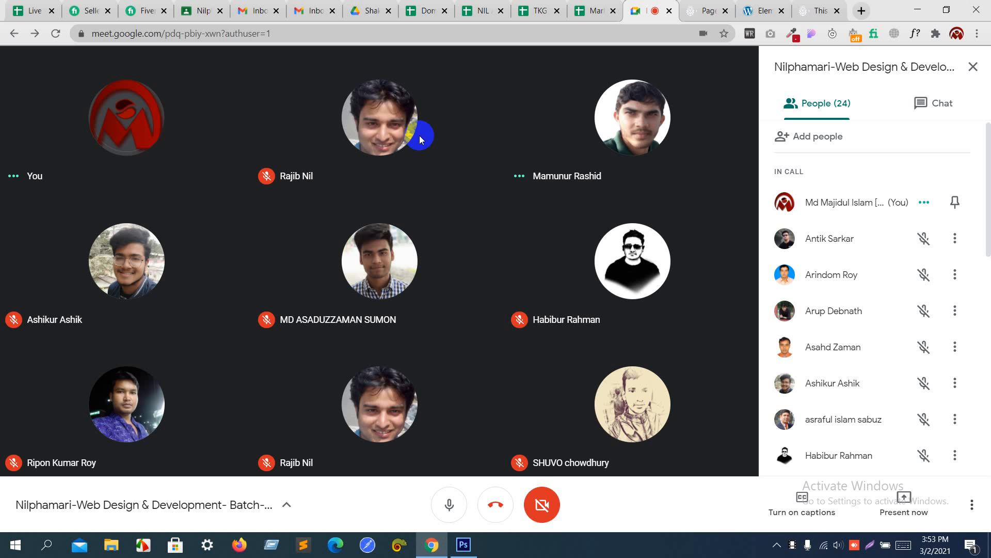
Step: Share your entire screen with the call again via Present now
{"action": "left_click", "coordinate": [885, 509]}
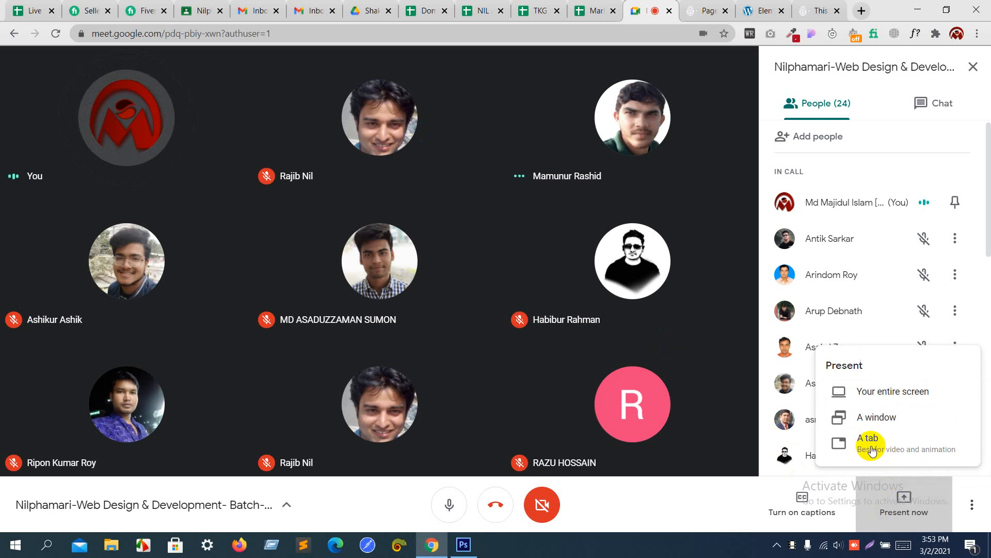
{"action": "left_click", "coordinate": [868, 385]}
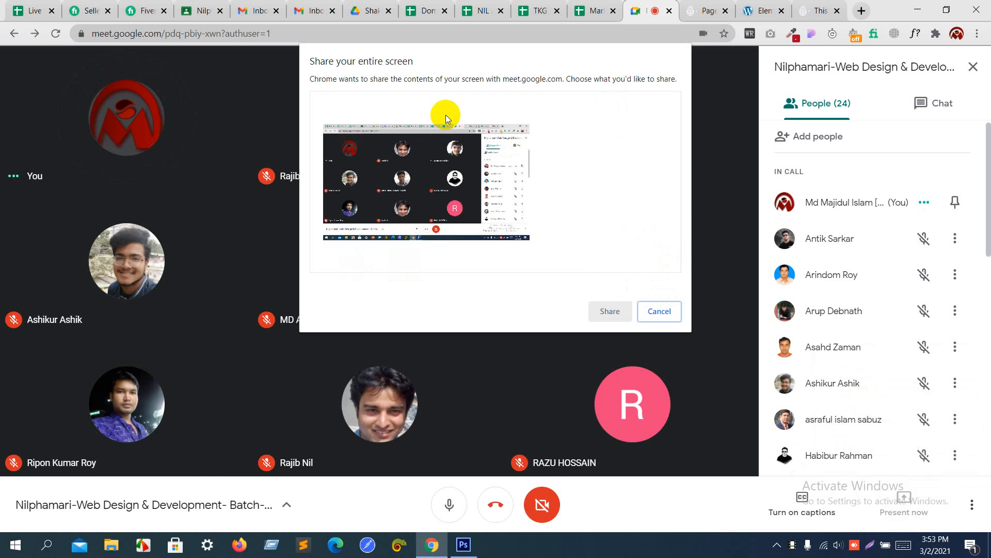
{"action": "left_click", "coordinate": [467, 167]}
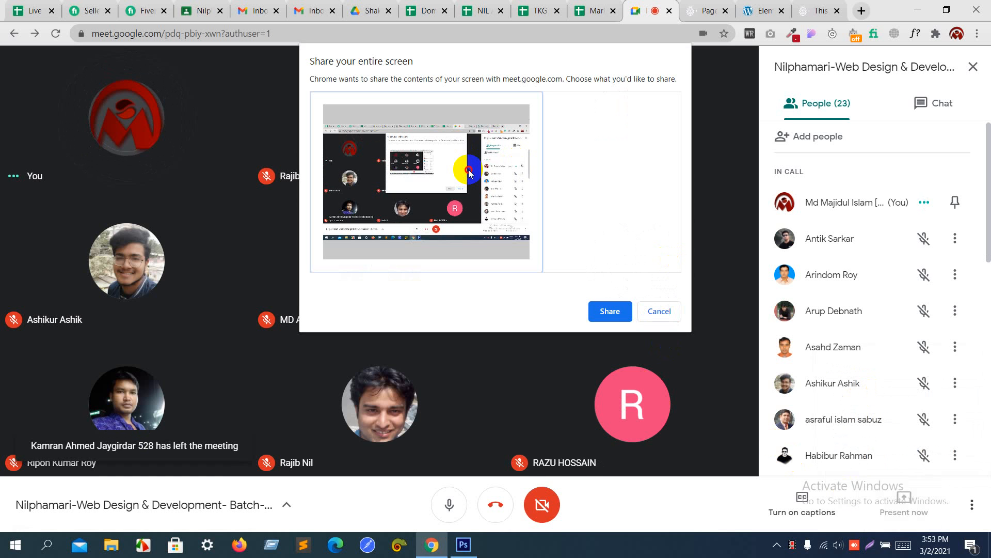
{"action": "left_click", "coordinate": [616, 311]}
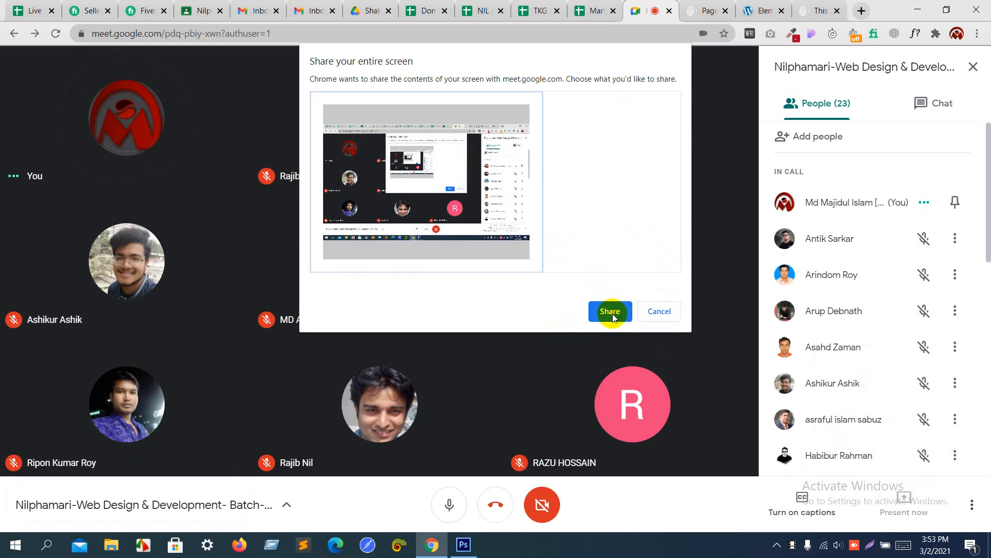
{"action": "left_click", "coordinate": [610, 311]}
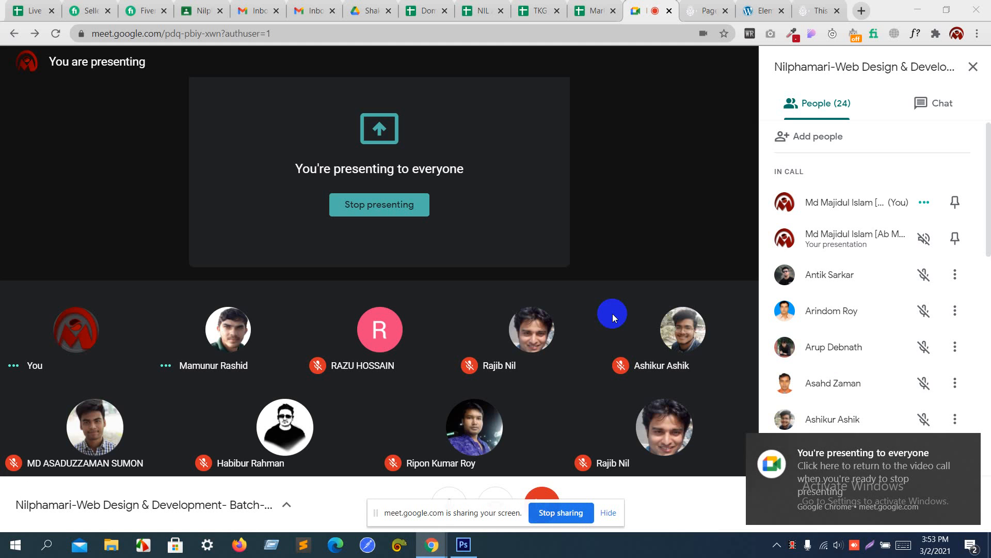
{"action": "left_click", "coordinate": [464, 545]}
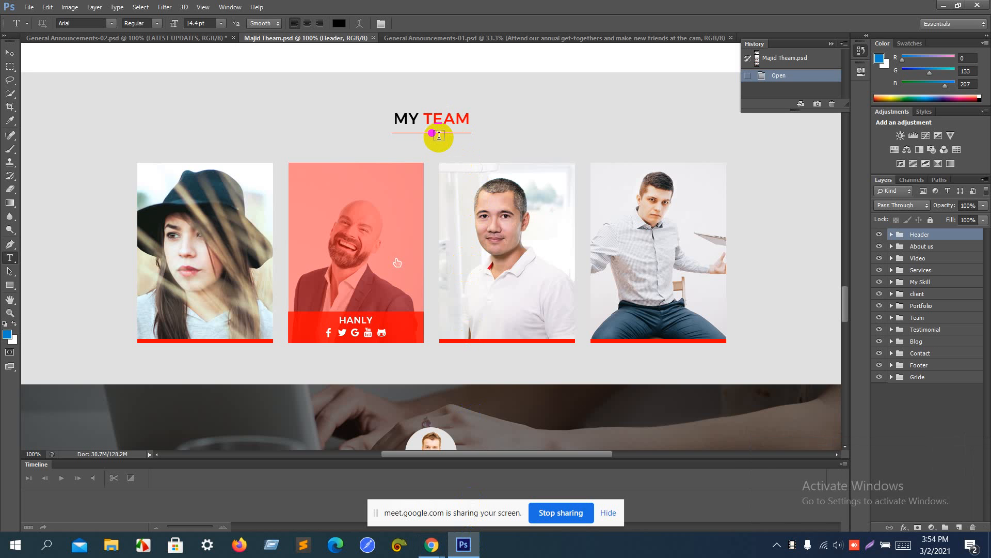
{"action": "key", "text": "alt+Tab"}
{"action": "key", "text": "alt+Tab"}
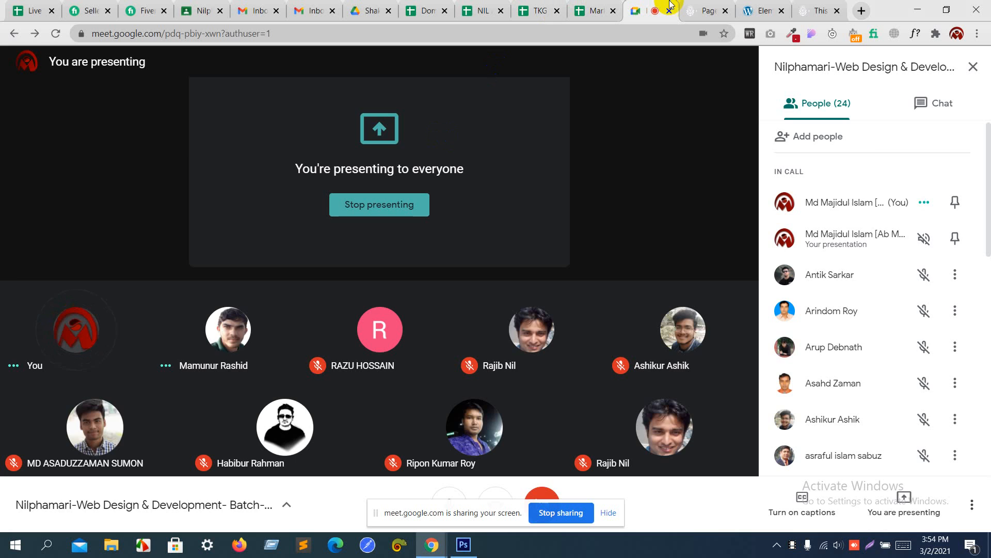
Step: Drag a Divider widget into the Elementor page under the LATEST UPDATES heading
{"action": "left_click", "coordinate": [700, 10]}
{"action": "left_click", "coordinate": [763, 5]}
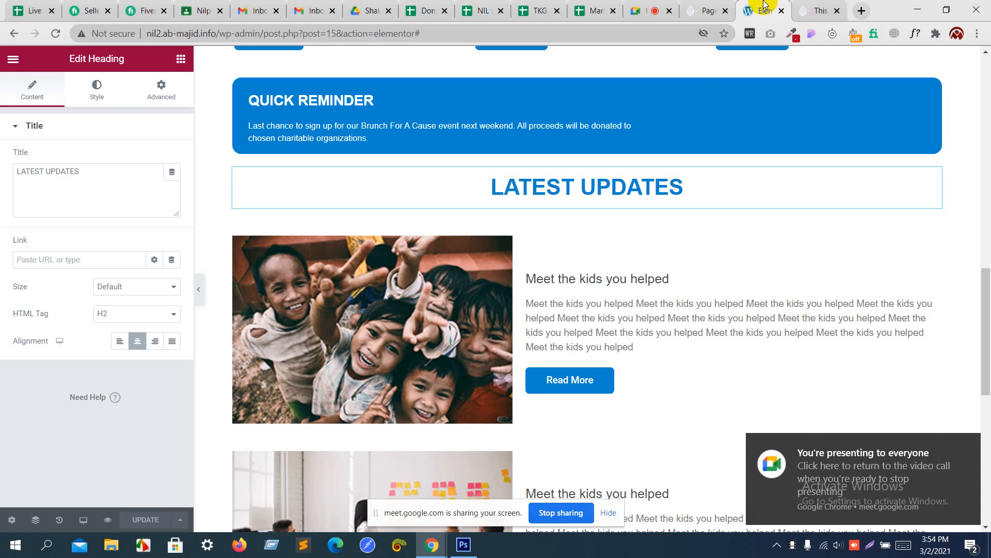
{"action": "left_click", "coordinate": [182, 59]}
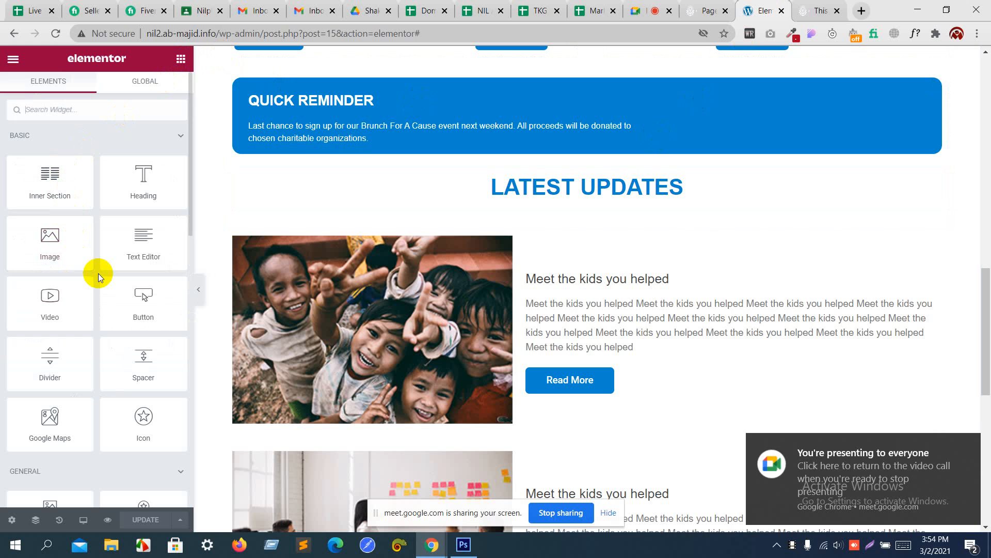
{"action": "left_click_drag", "start_coordinate": [61, 351], "coordinate": [535, 202]}
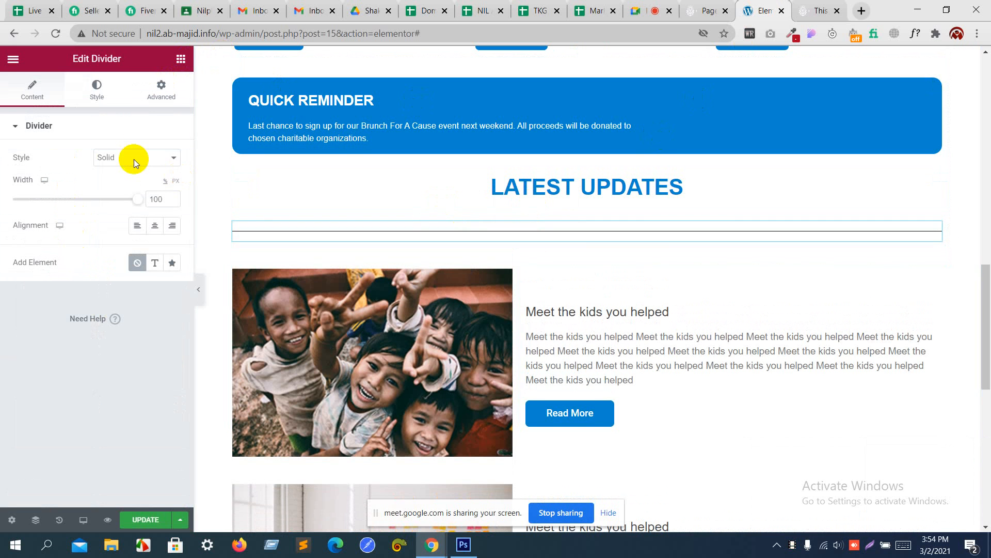
Step: Give the divider weight 3.6, width 17 and center alignment
{"action": "left_click", "coordinate": [109, 98]}
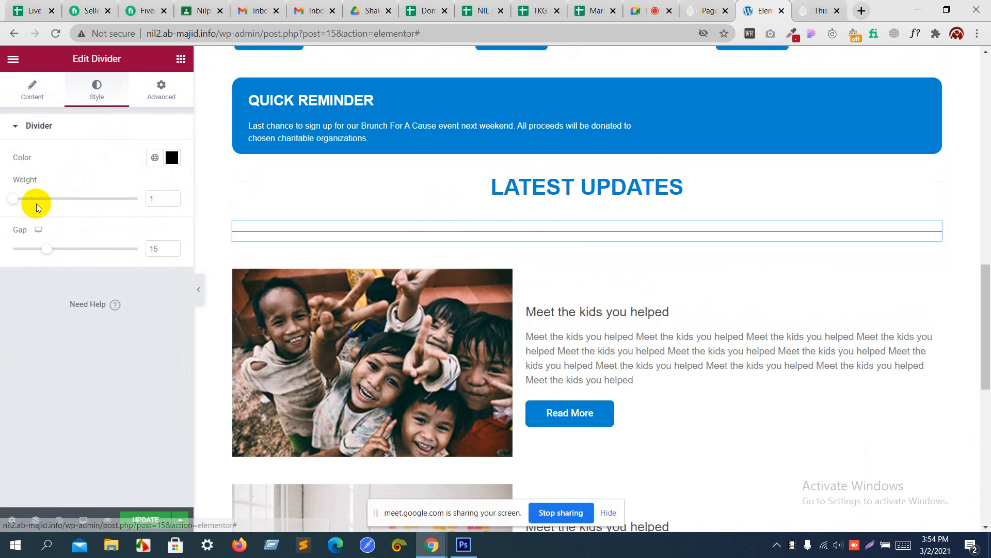
{"action": "left_click", "coordinate": [15, 200]}
{"action": "left_click_drag", "start_coordinate": [15, 200], "coordinate": [52, 207]}
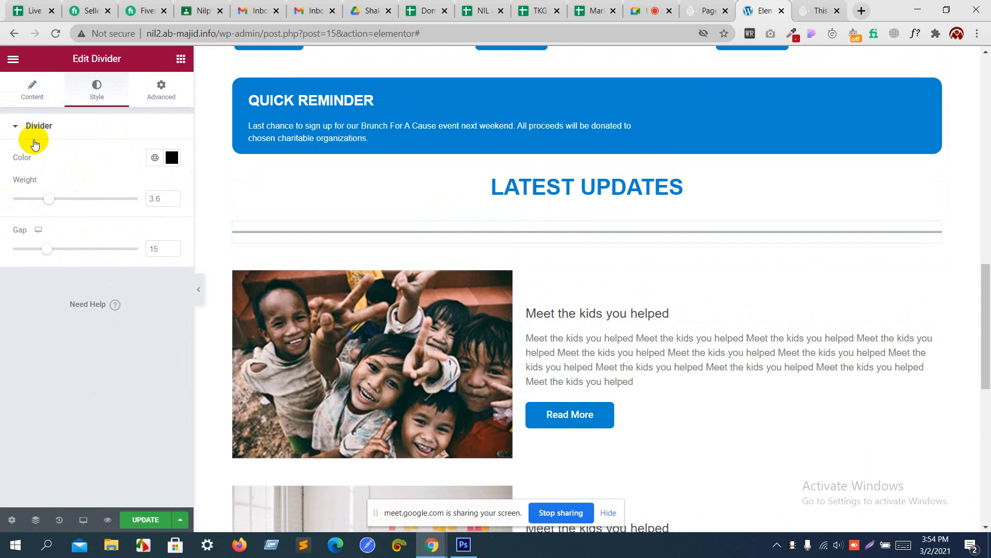
{"action": "left_click", "coordinate": [31, 98]}
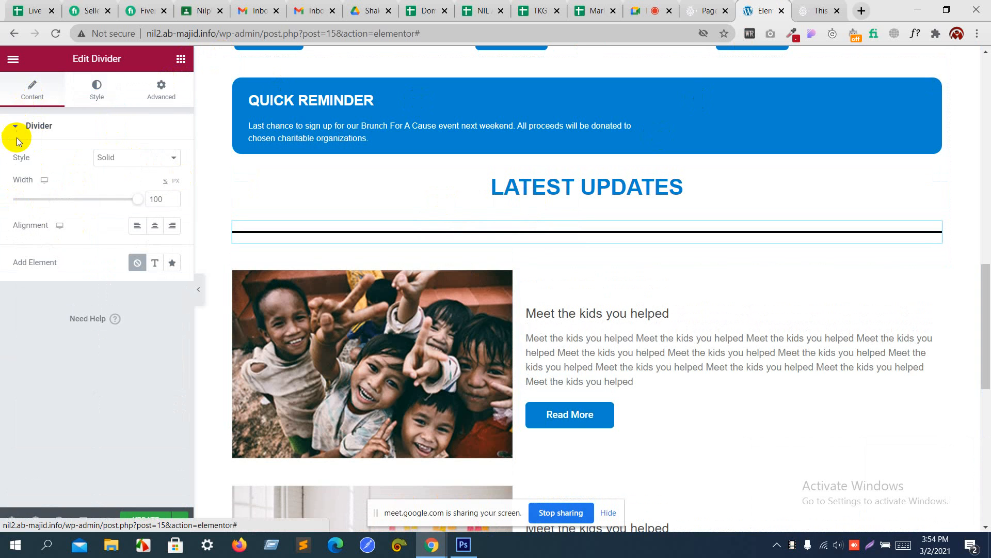
{"action": "left_click", "coordinate": [44, 200]}
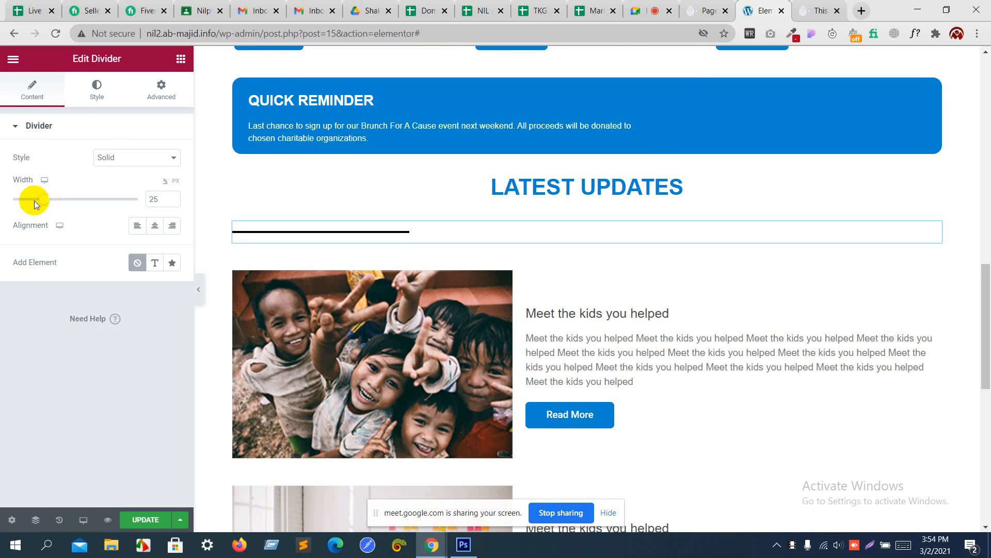
{"action": "left_click", "coordinate": [29, 200]}
{"action": "left_click", "coordinate": [33, 200]}
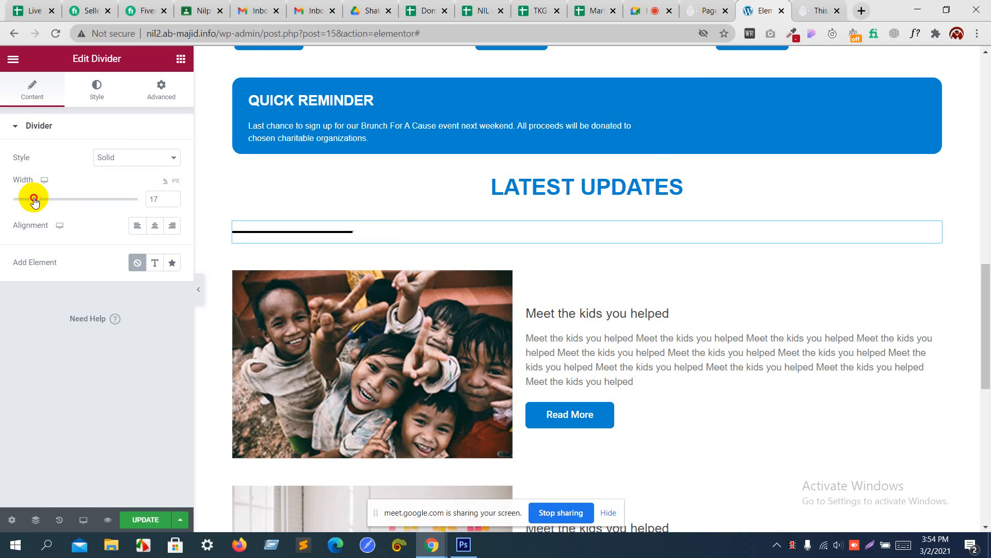
{"action": "left_click", "coordinate": [162, 232]}
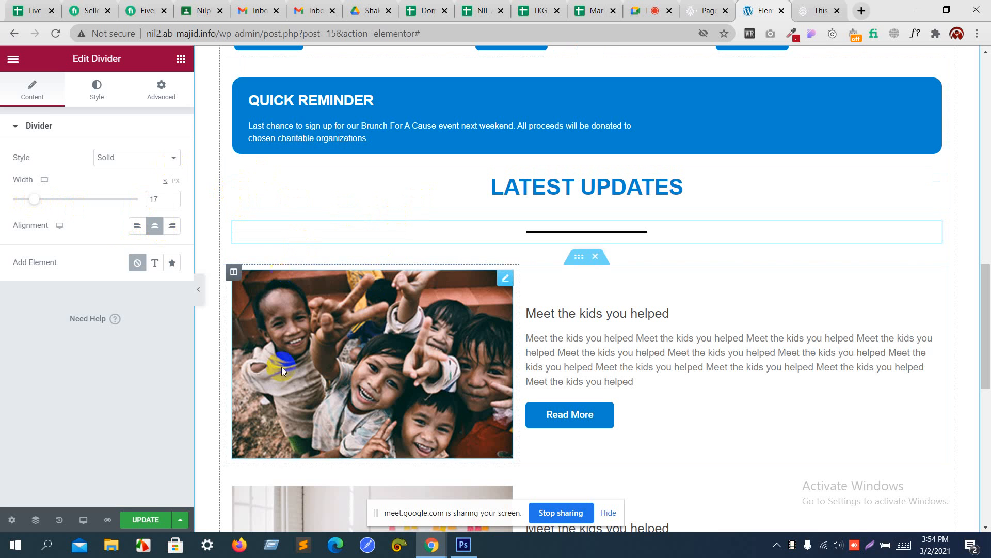
Step: Save the page with UPDATE, then return to the Meet call and hide the sharing notice
{"action": "left_click", "coordinate": [146, 513]}
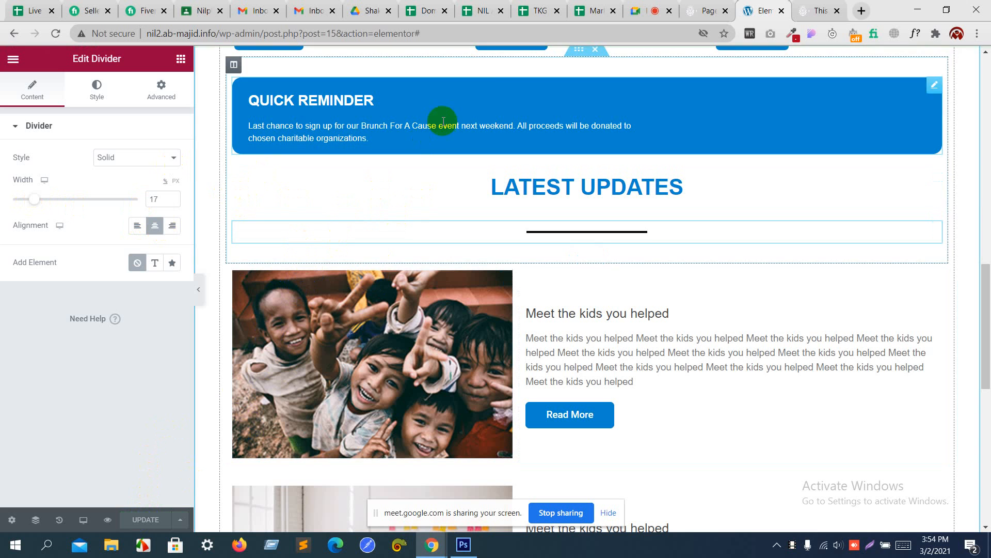
{"action": "left_click", "coordinate": [649, 4]}
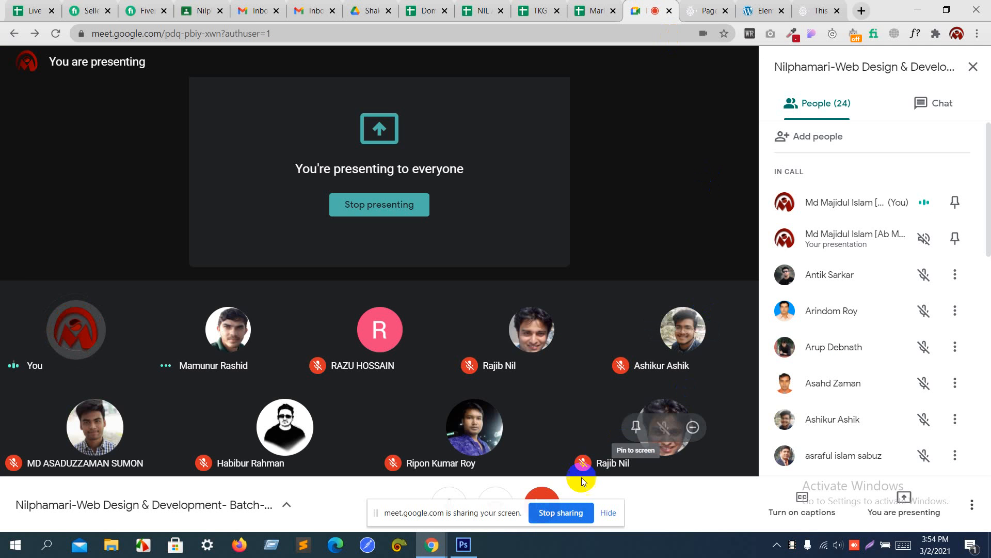
{"action": "left_click", "coordinate": [606, 513]}
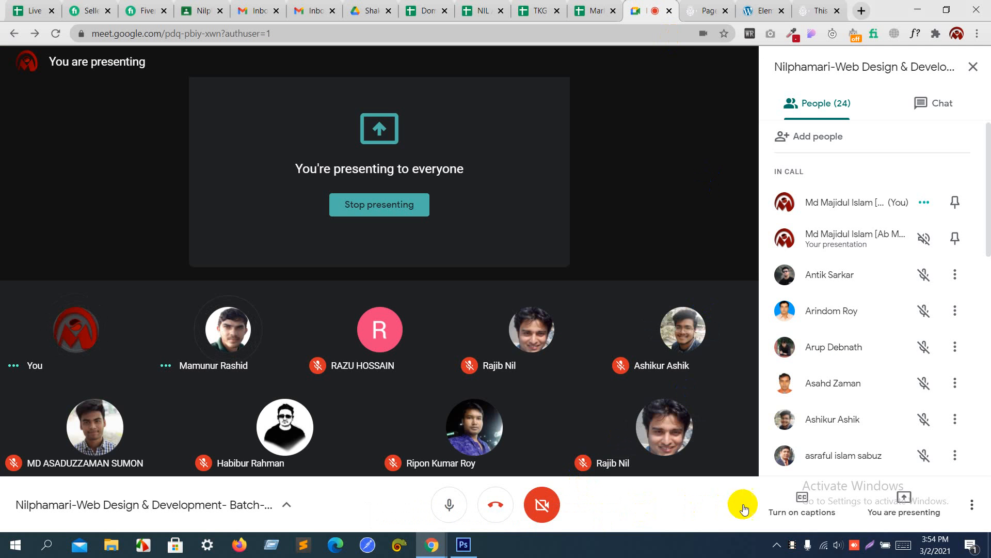